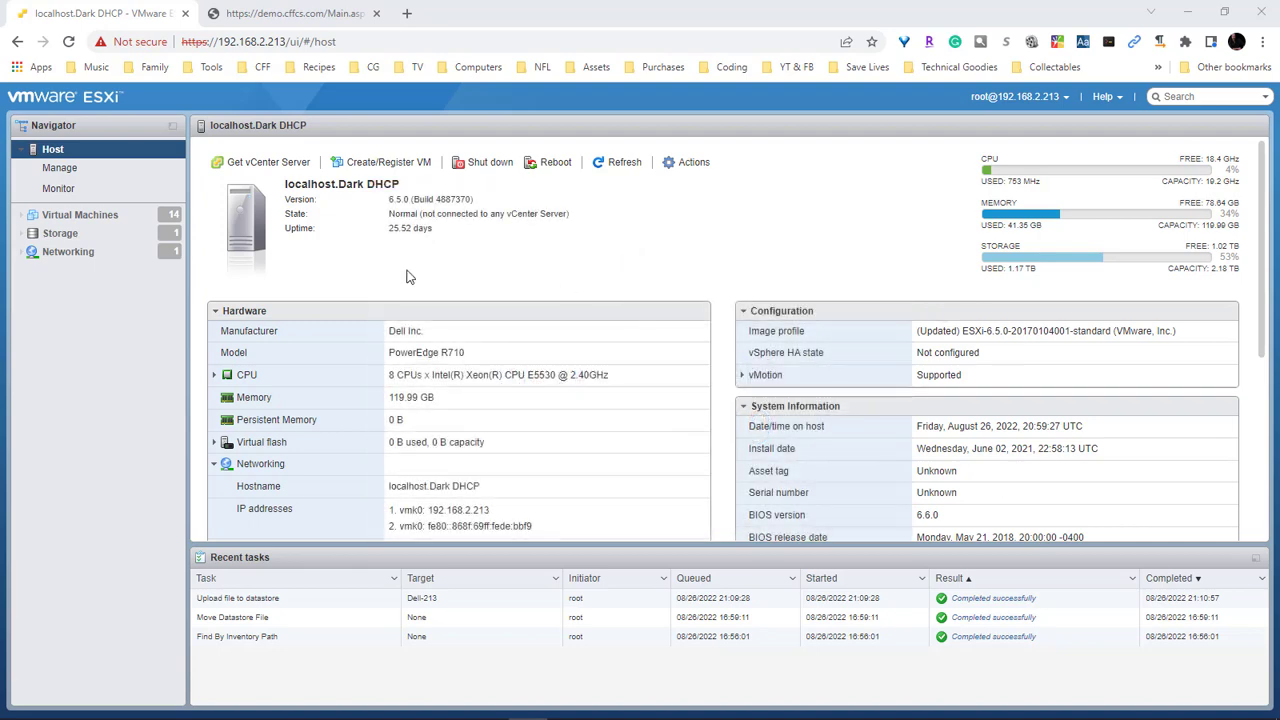
# List the host's virtual machines and launch the Create / Register VM wizard
pyautogui.click(78, 217)
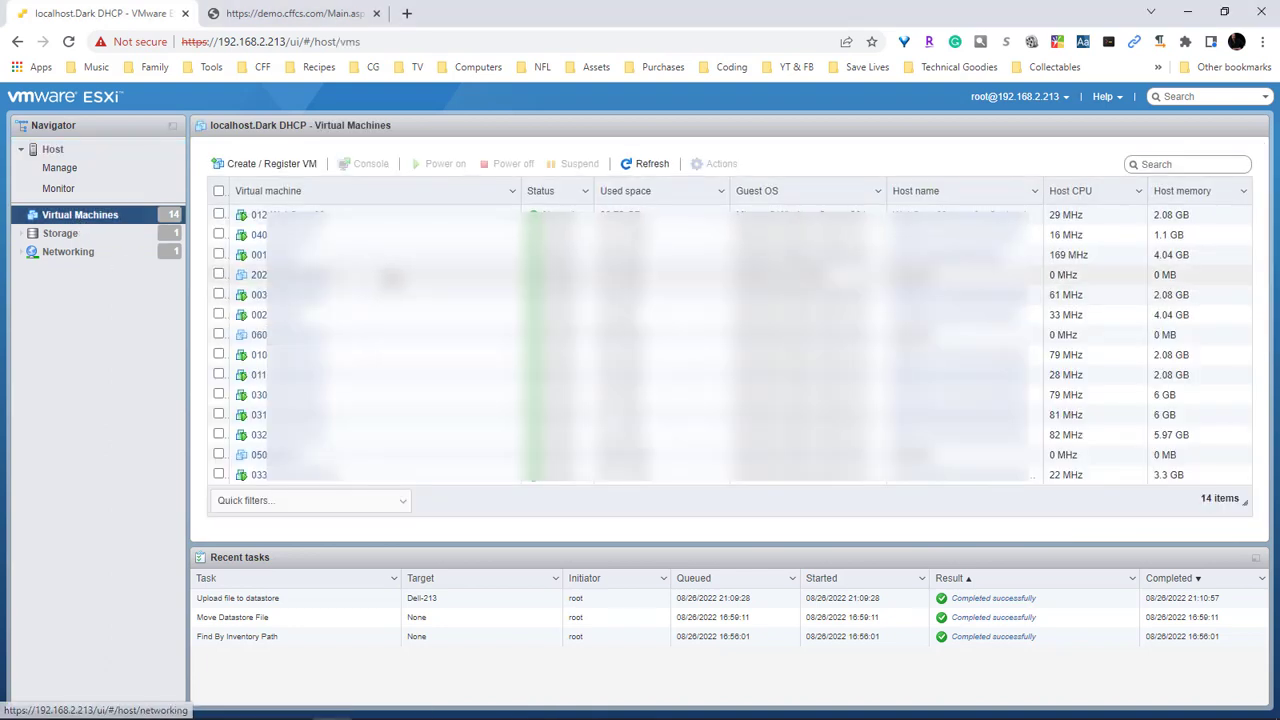
pyautogui.click(241, 172)
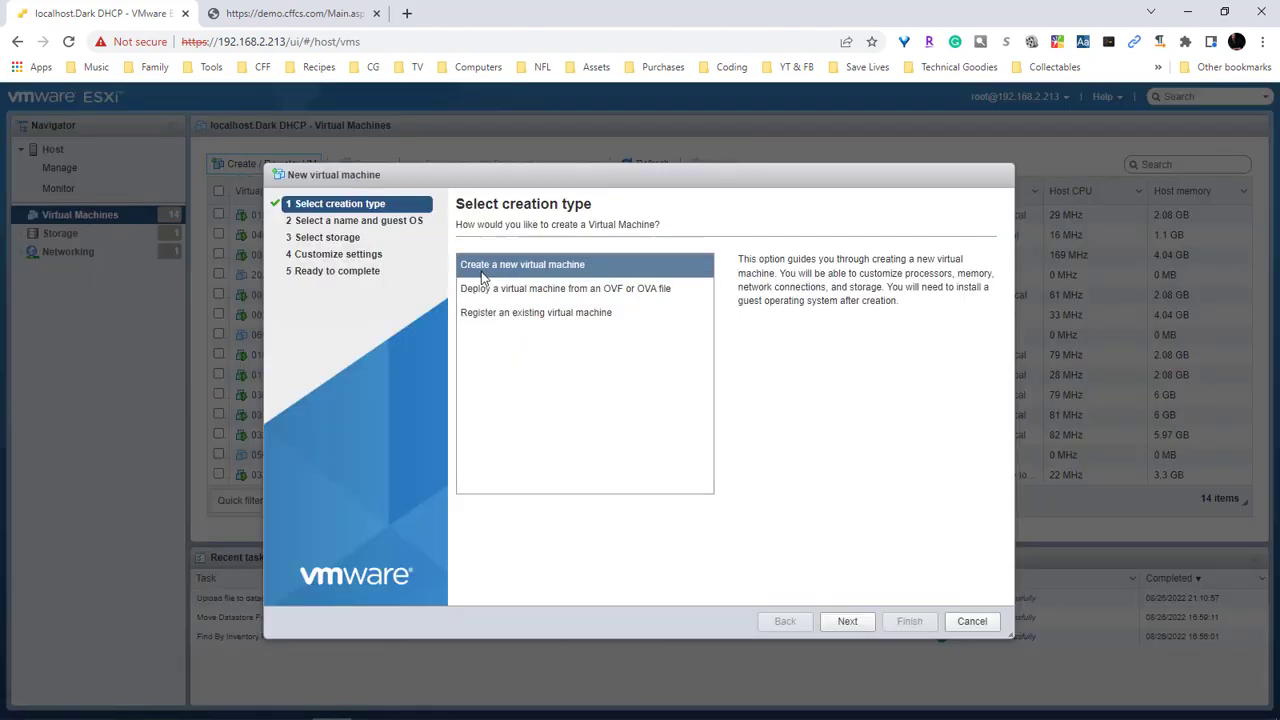
# Choose Create a new virtual machine and name it VirtualLession-01
pyautogui.click(847, 621)
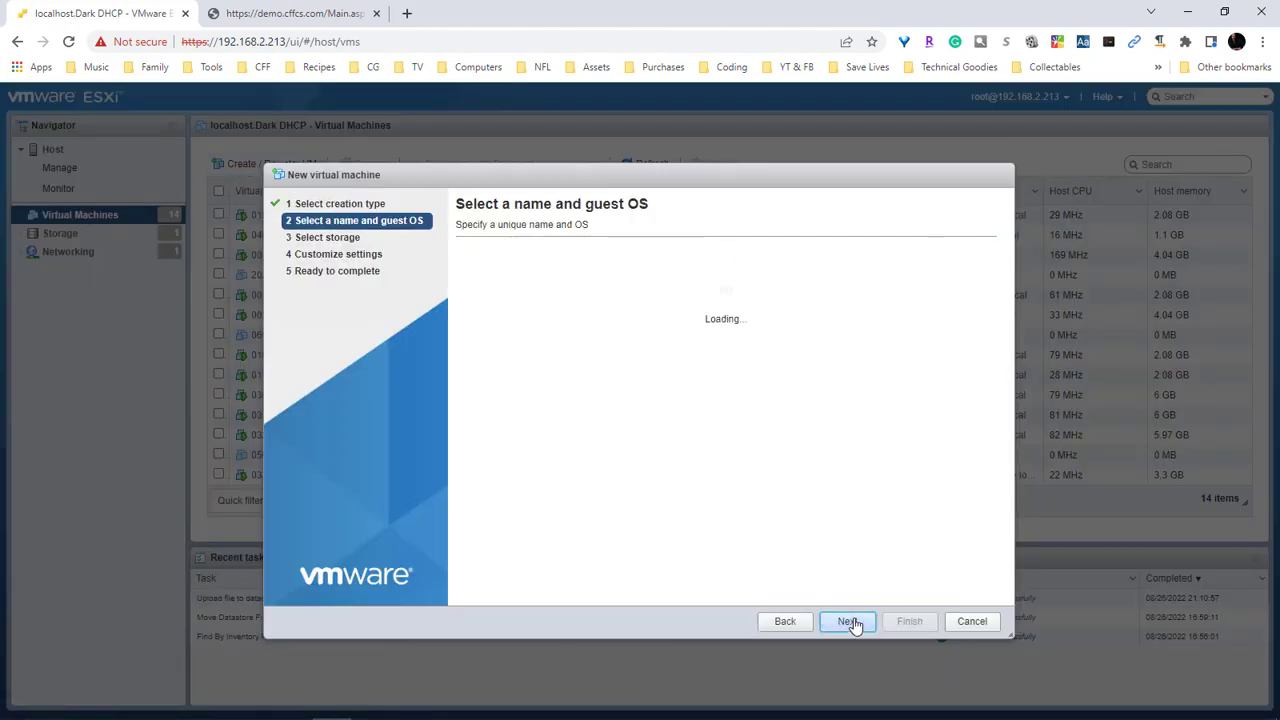
pyautogui.click(561, 283)
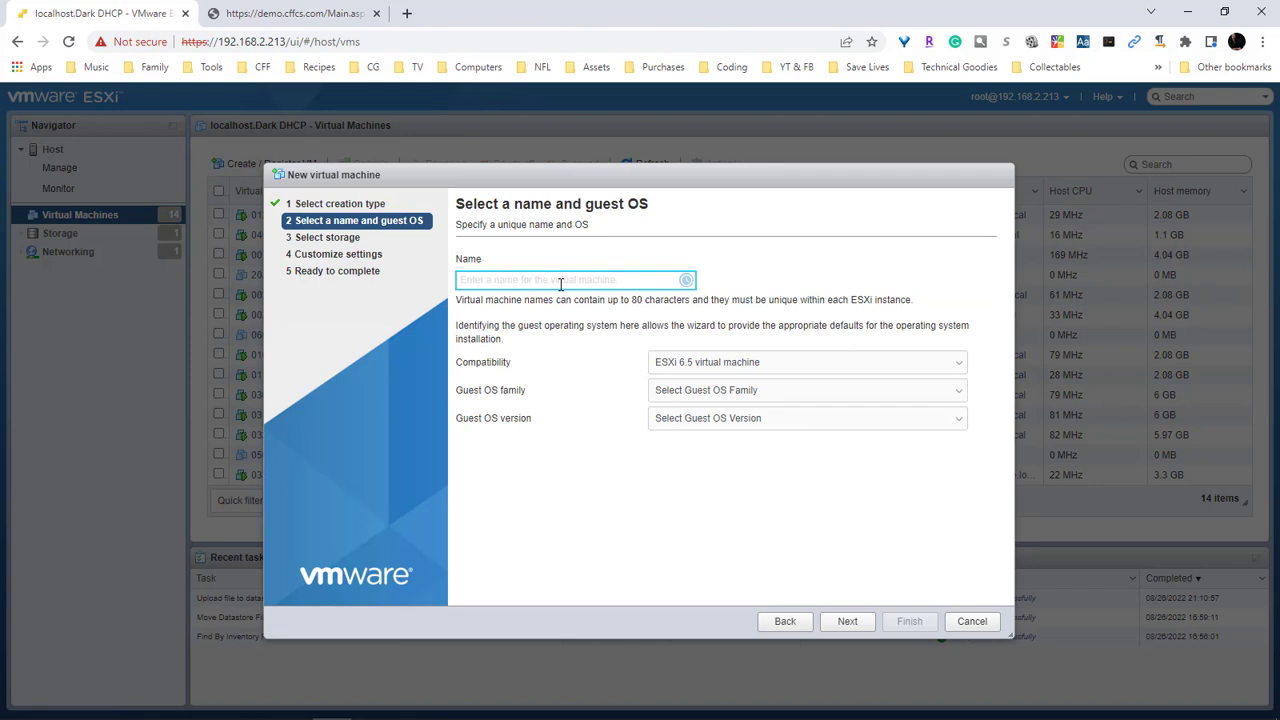
pyautogui.write('Virual')
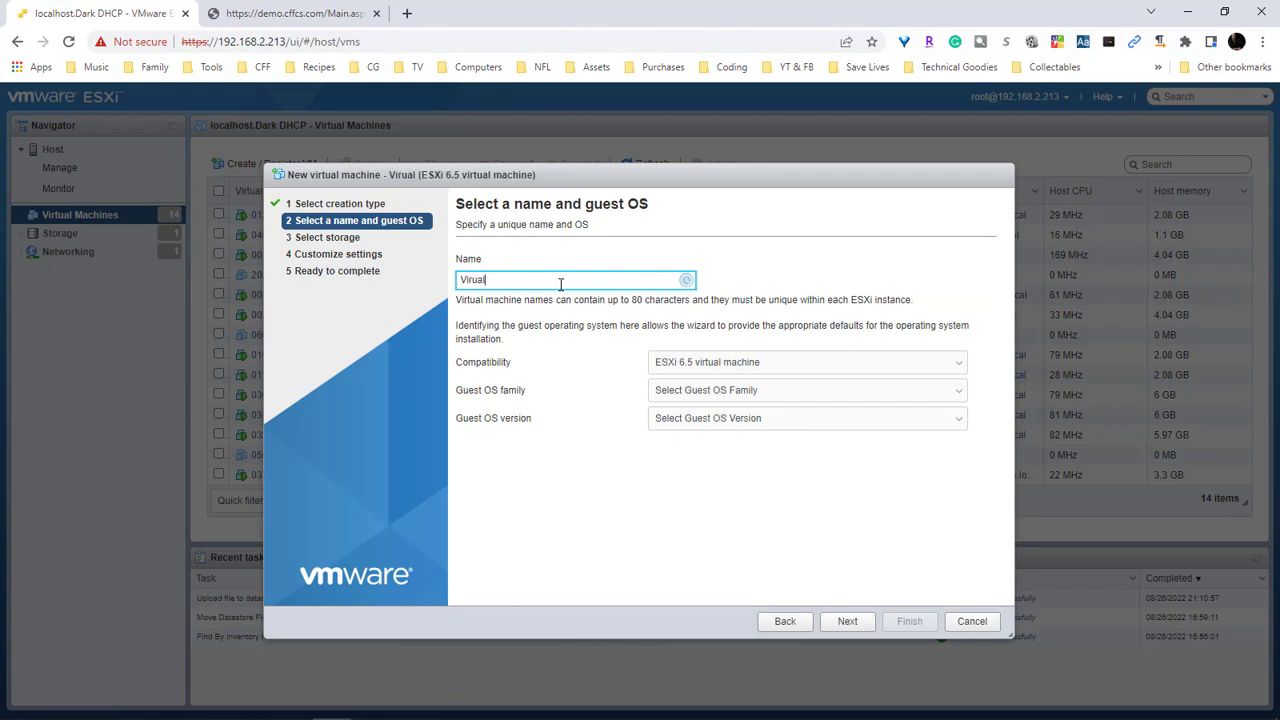
pyautogui.write('Lessions')
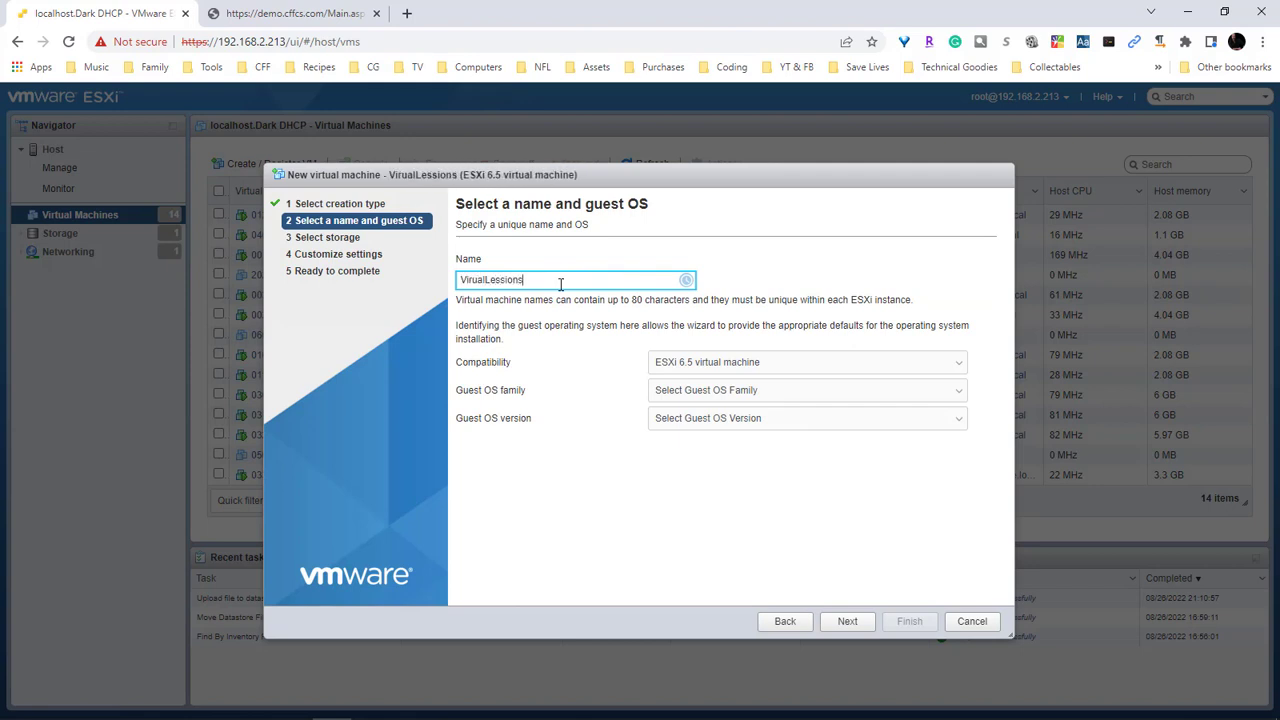
pyautogui.press('BackSpace')
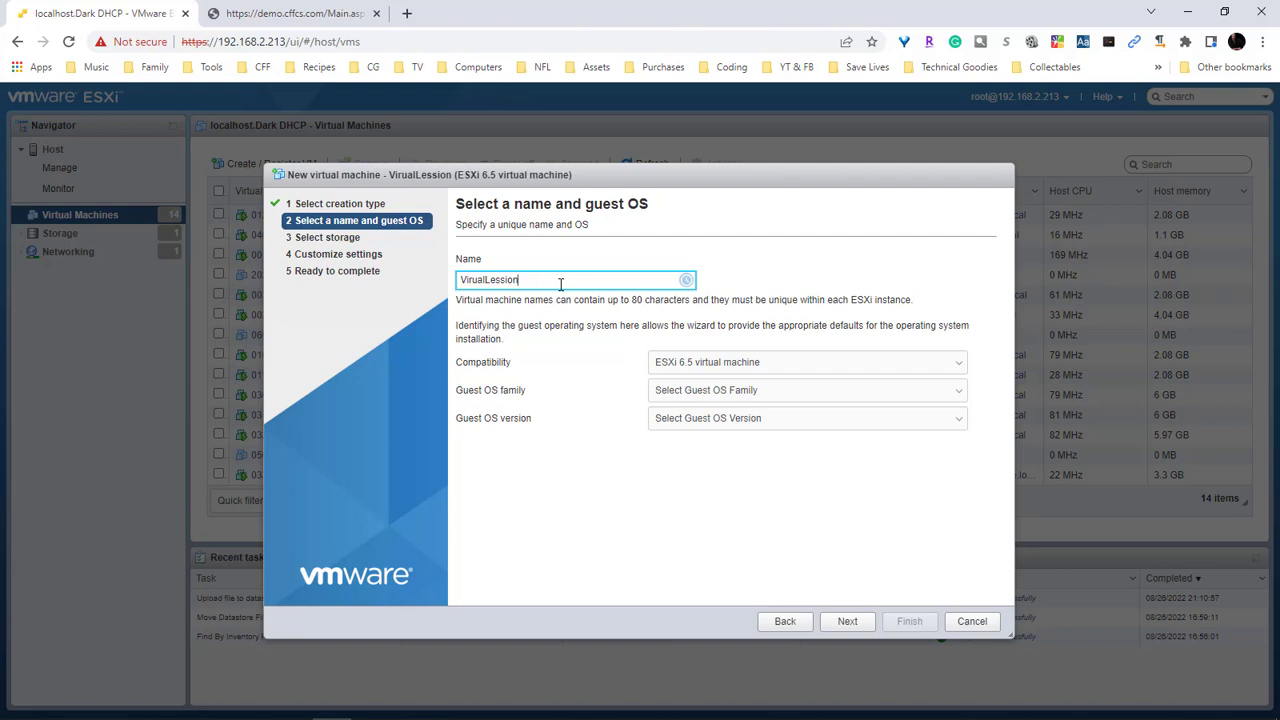
pyautogui.write('-01')
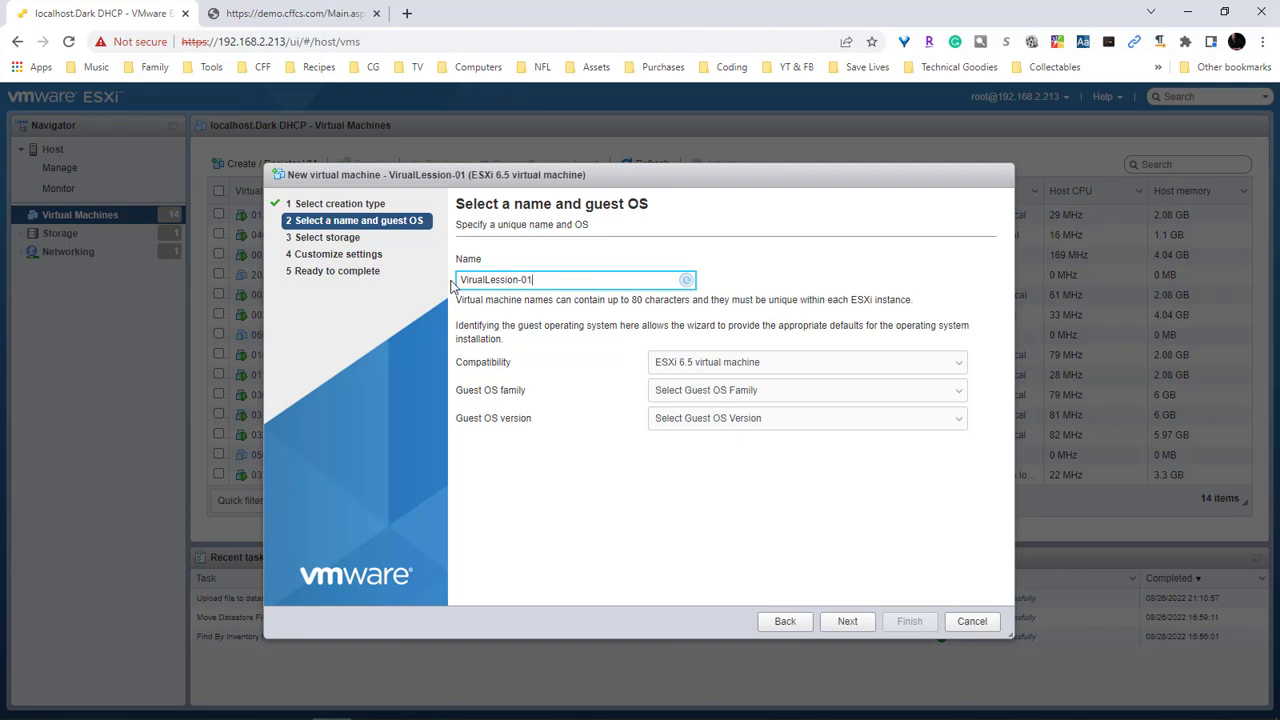
pyautogui.click(475, 280)
pyautogui.write('t')
pyautogui.press('End')
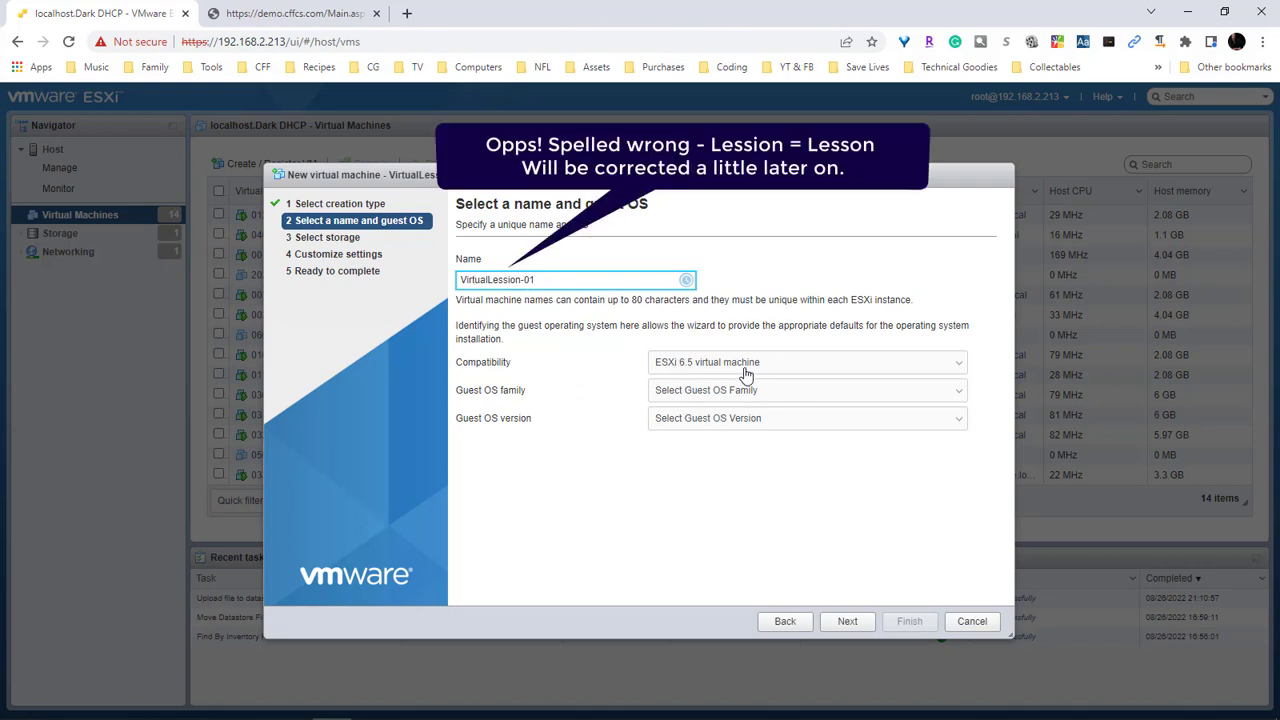
# Set the guest OS family to Windows and version to Microsoft Windows Server 2016 (64-bit)
pyautogui.click(773, 396)
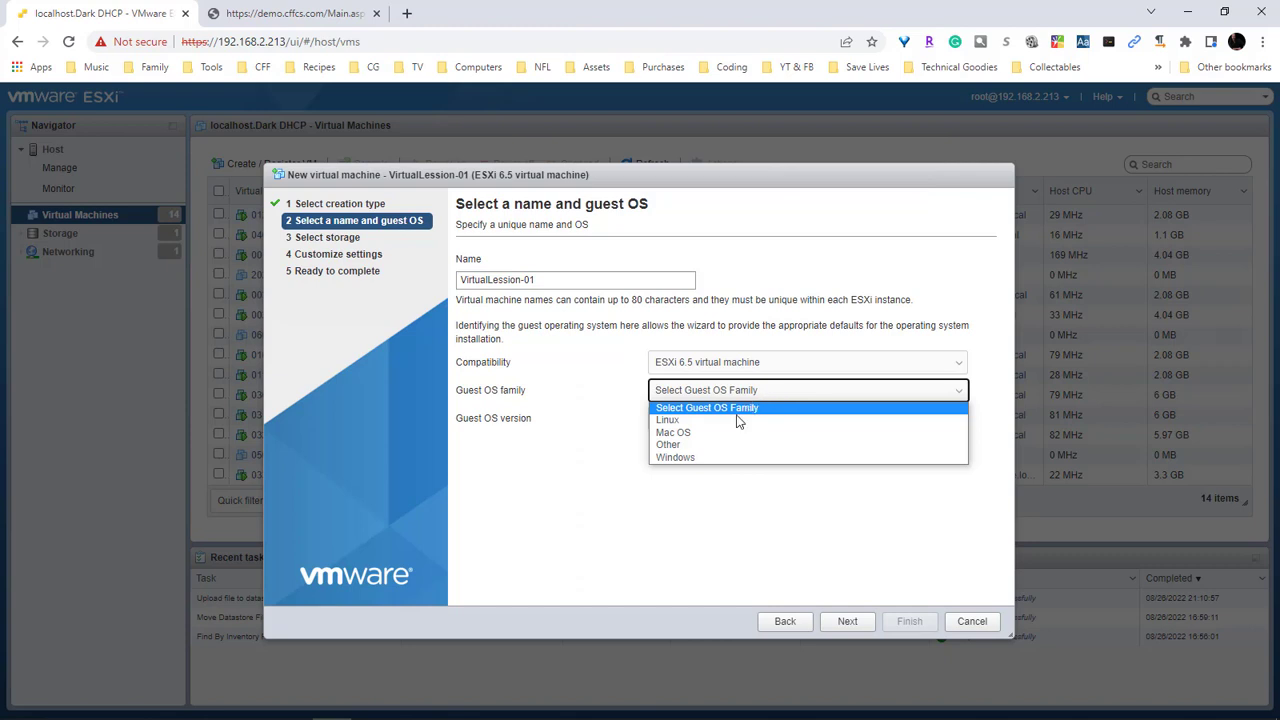
pyautogui.click(708, 457)
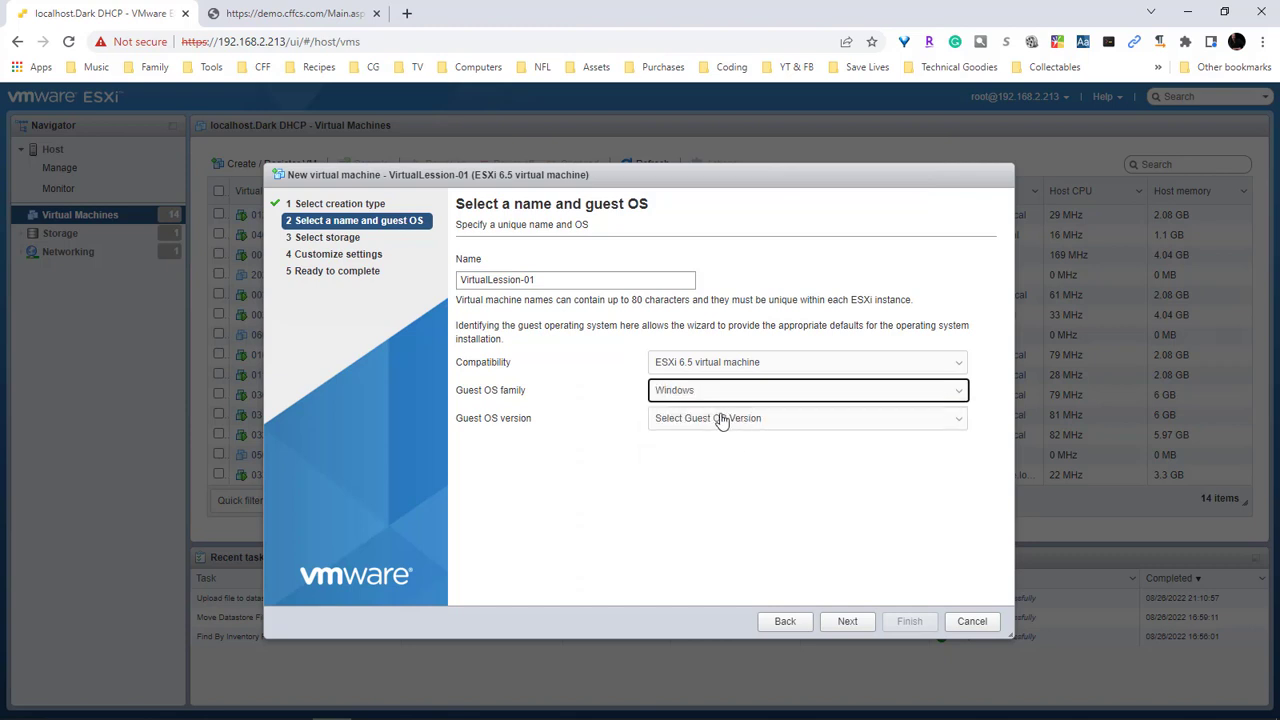
pyautogui.click(775, 423)
pyautogui.scroll(-5, 833, 590)
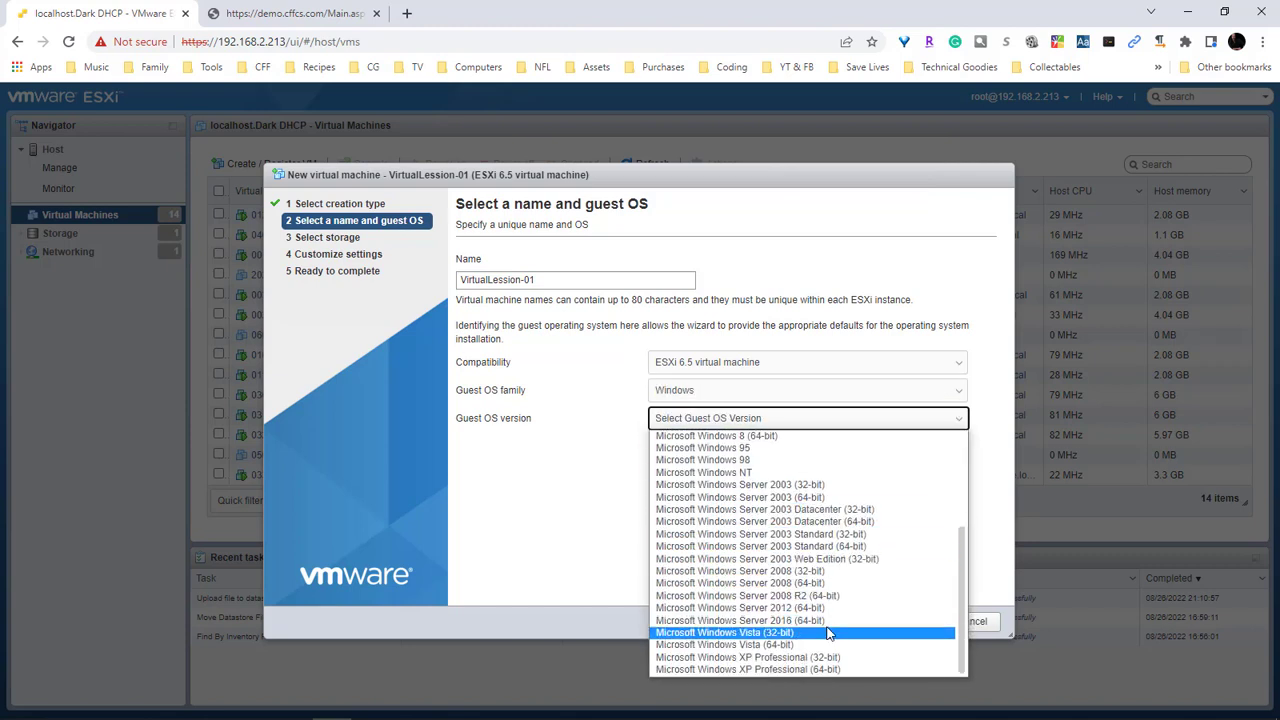
pyautogui.click(827, 623)
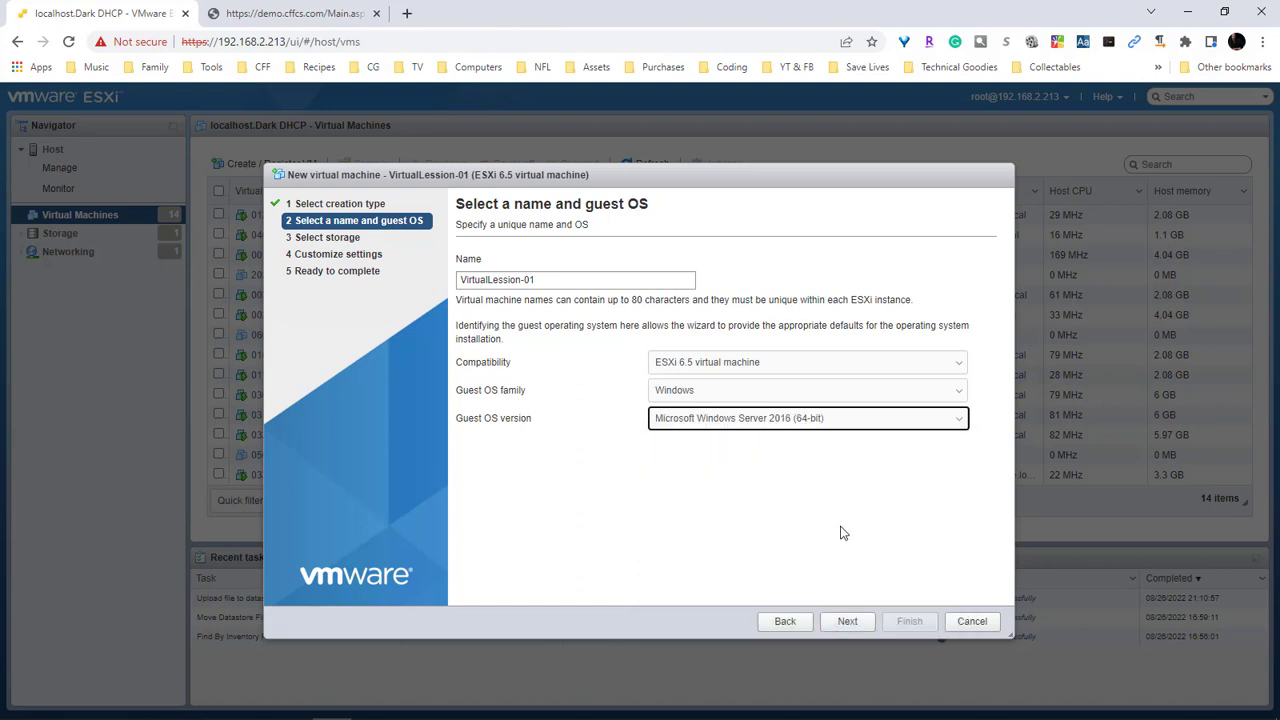
# Keep datastore Dell-213 for storage and advance to Customize settings
pyautogui.click(847, 623)
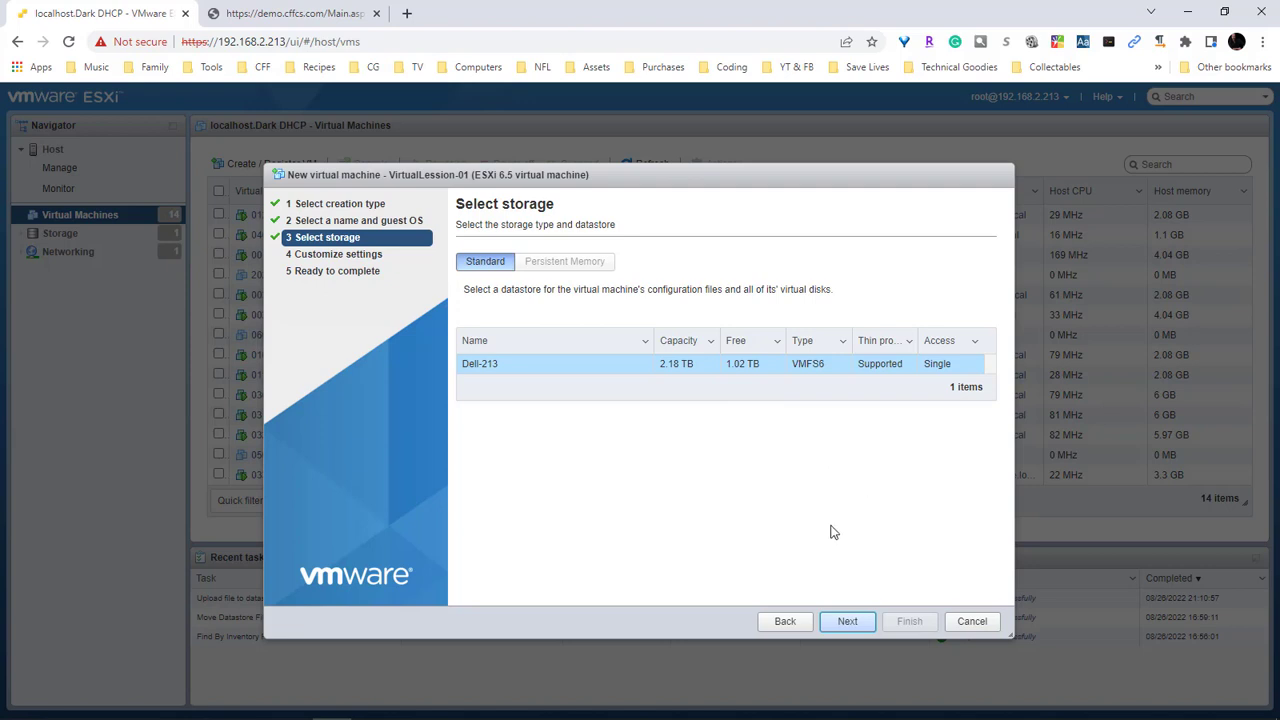
pyautogui.click(846, 622)
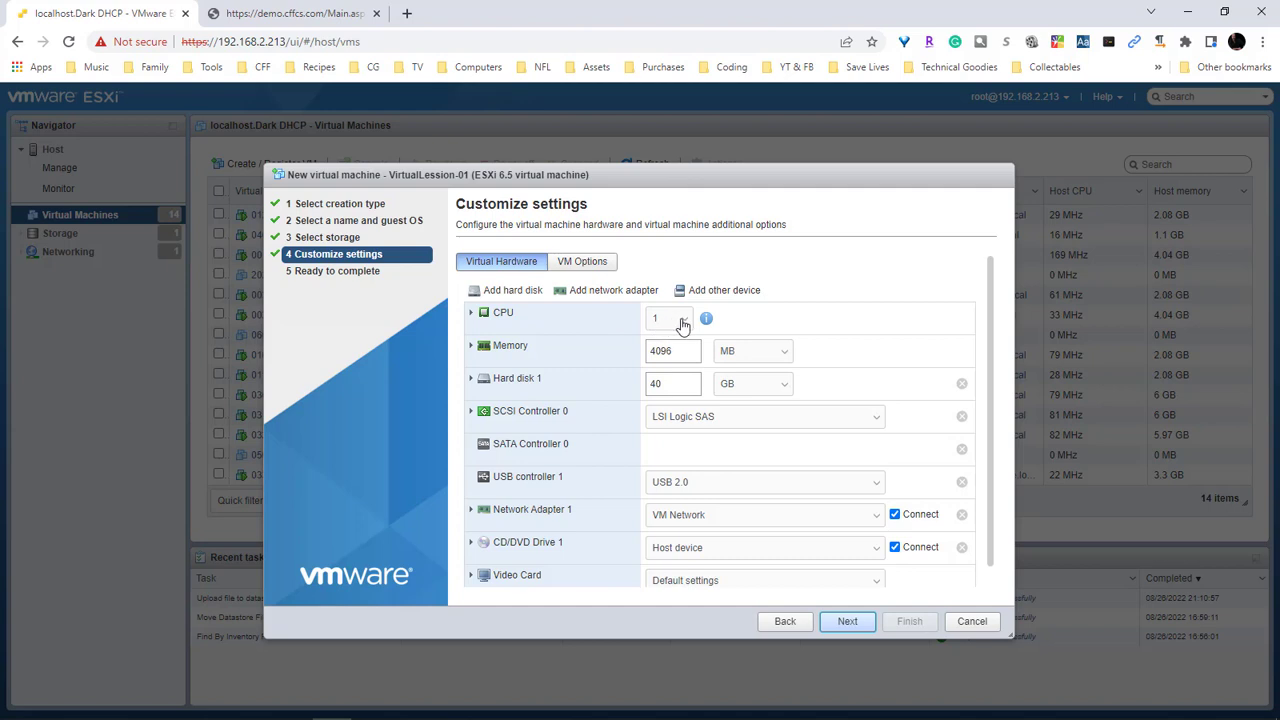
# Give VirtualLession-01 4 CPUs and 6096 MB of memory
pyautogui.click(677, 321)
pyautogui.click(674, 380)
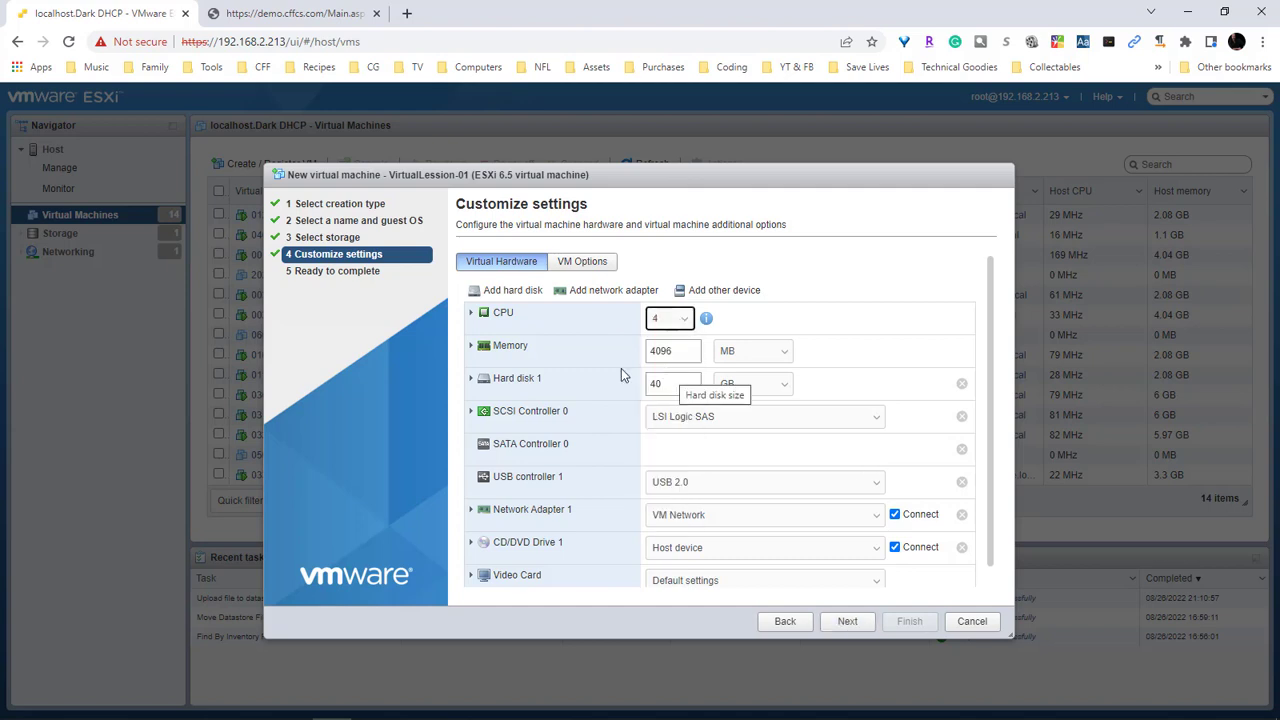
pyautogui.moveTo(658, 351); pyautogui.dragTo(631, 345)
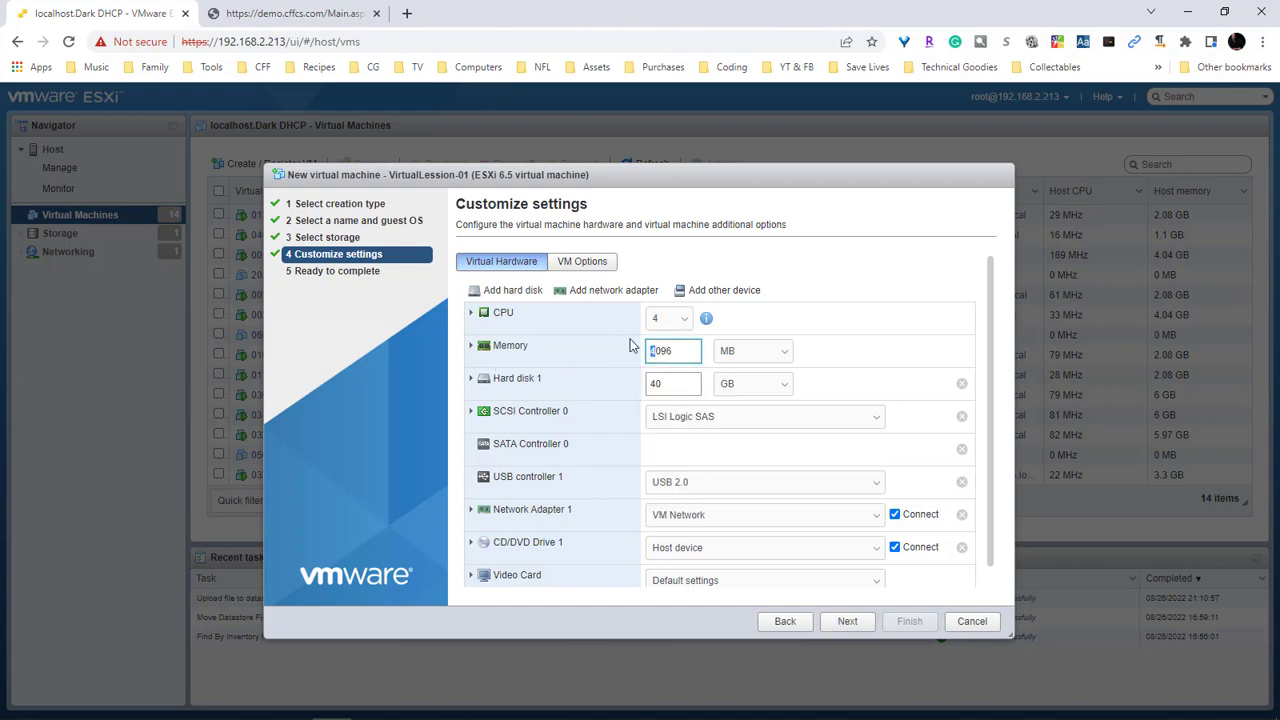
pyautogui.write('8')
pyautogui.scroll(-1, 964, 318)
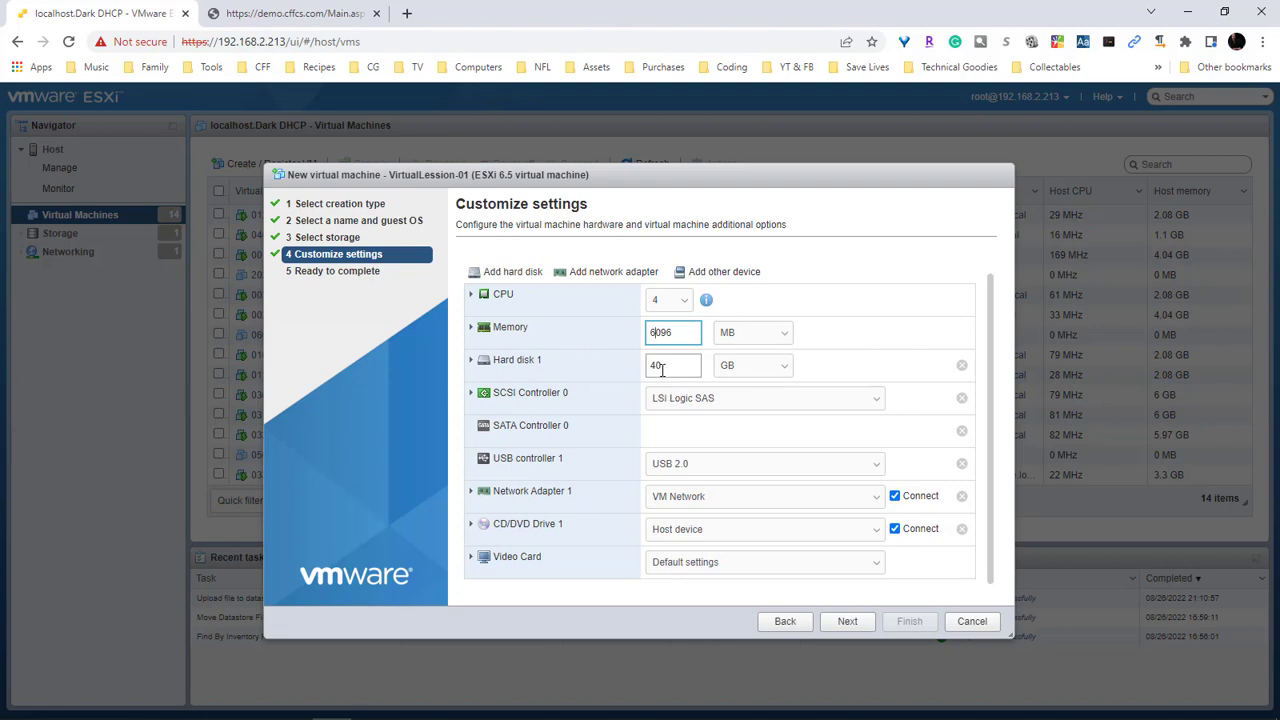
pyautogui.click(508, 272)
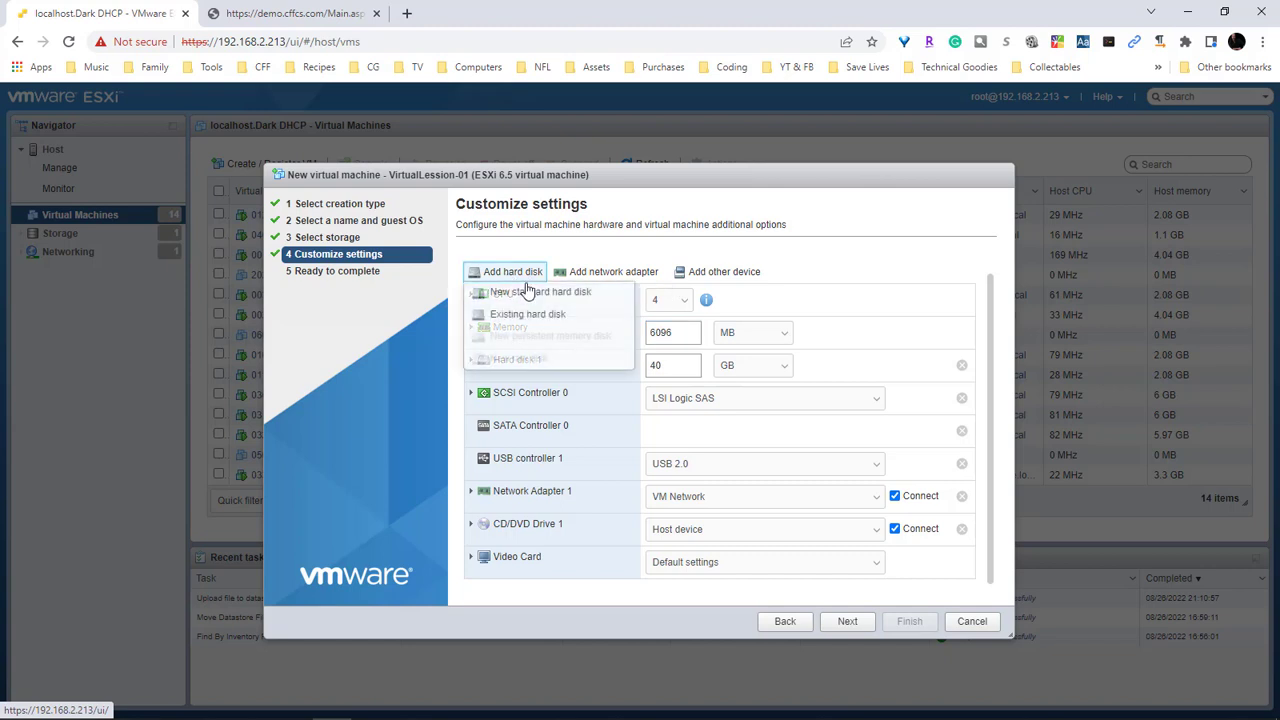
# Add new standard hard disks of 5, 1 and 50 GB
pyautogui.click(510, 291)
pyautogui.moveTo(658, 398); pyautogui.dragTo(636, 404)
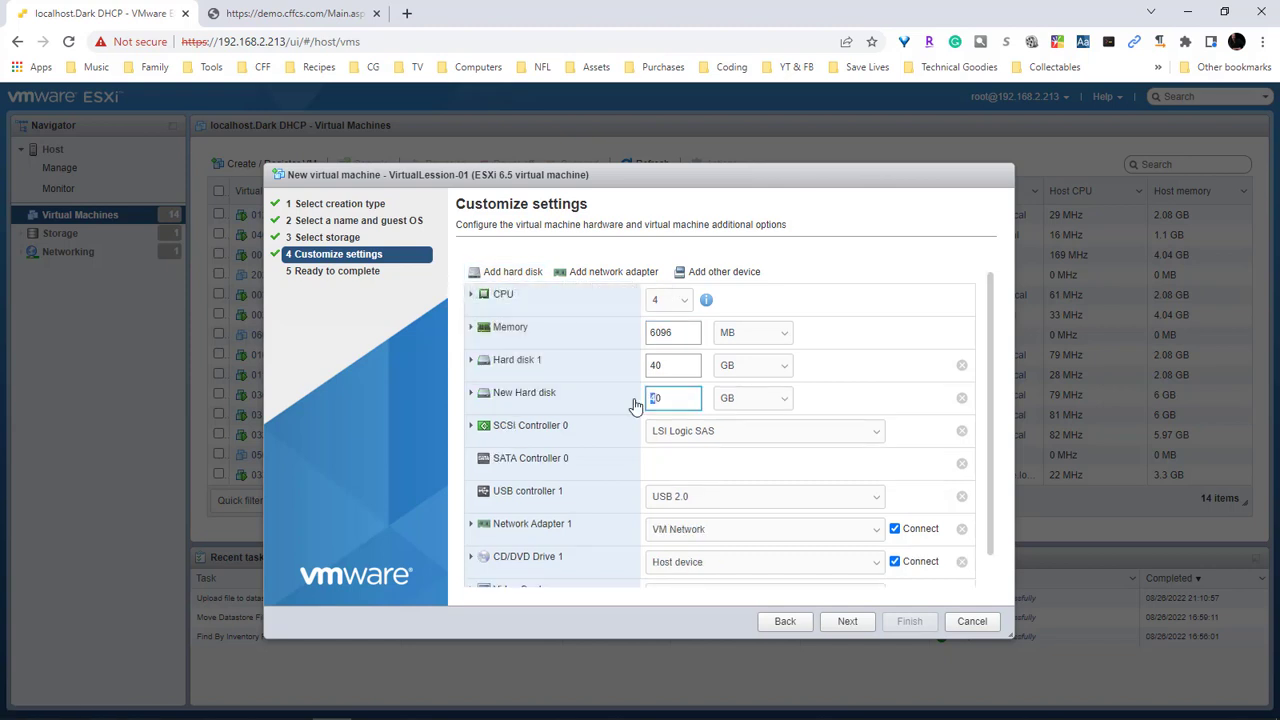
pyautogui.write('5')
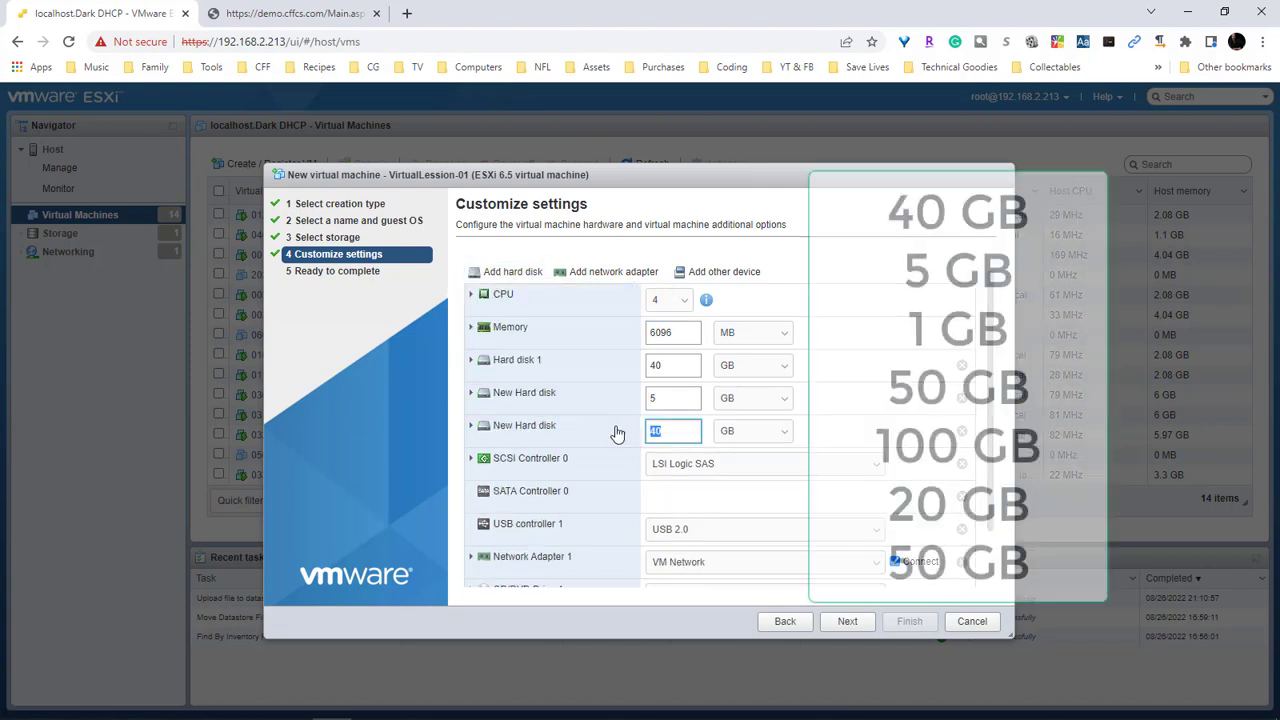
pyautogui.write('1')
pyautogui.click(508, 272)
pyautogui.click(510, 291)
pyautogui.write('50')
# Add three more new standard hard disks of 100, 20 and 50 GB
pyautogui.click(508, 272)
pyautogui.click(510, 291)
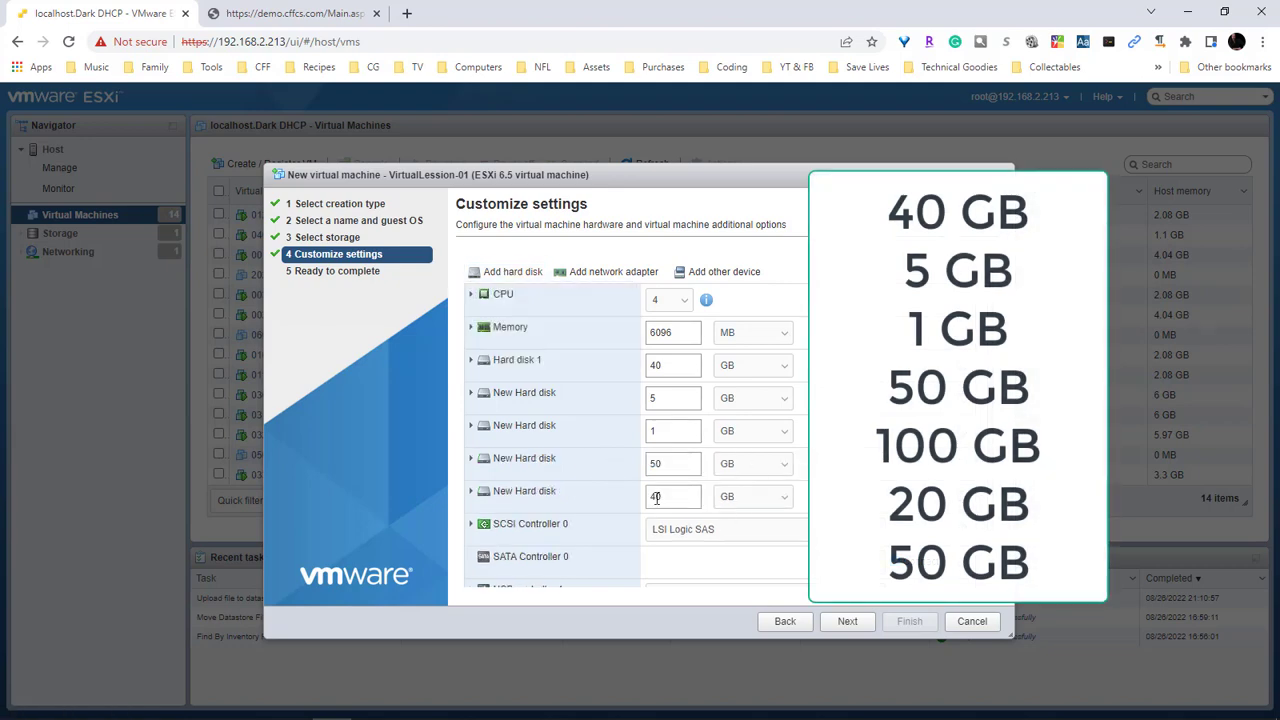
pyautogui.write('100')
pyautogui.click(505, 272)
pyautogui.click(510, 291)
pyautogui.write('20')
pyautogui.click(505, 272)
pyautogui.click(510, 291)
pyautogui.write('50')
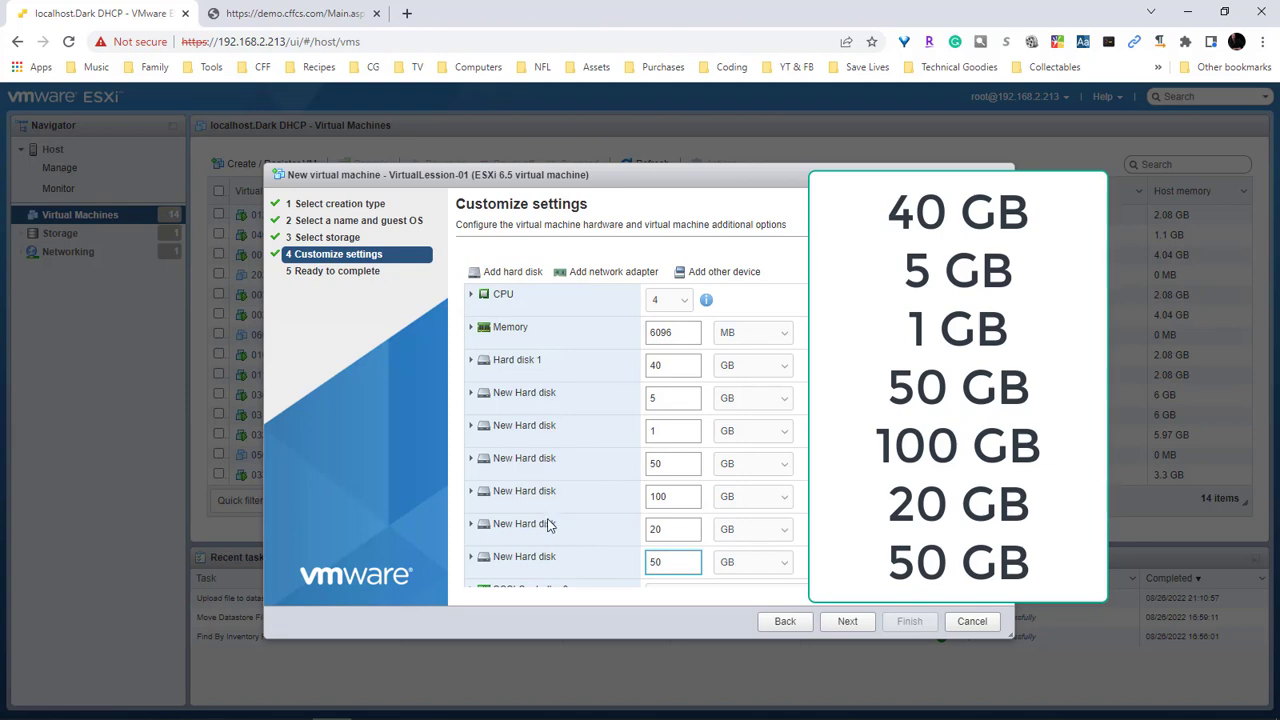
pyautogui.click(471, 363)
pyautogui.scroll(-2, 594, 363)
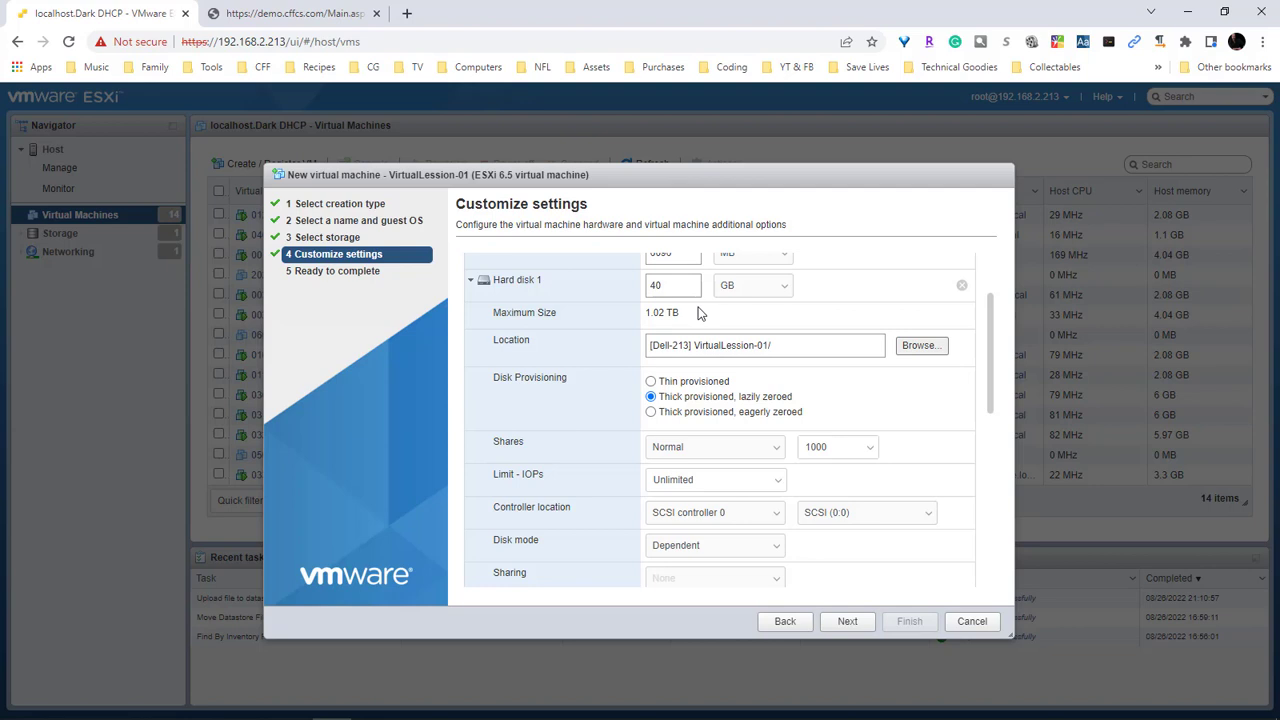
# Make Hard disk 1 and the 5 GB disk thin provisioned
pyautogui.click(651, 381)
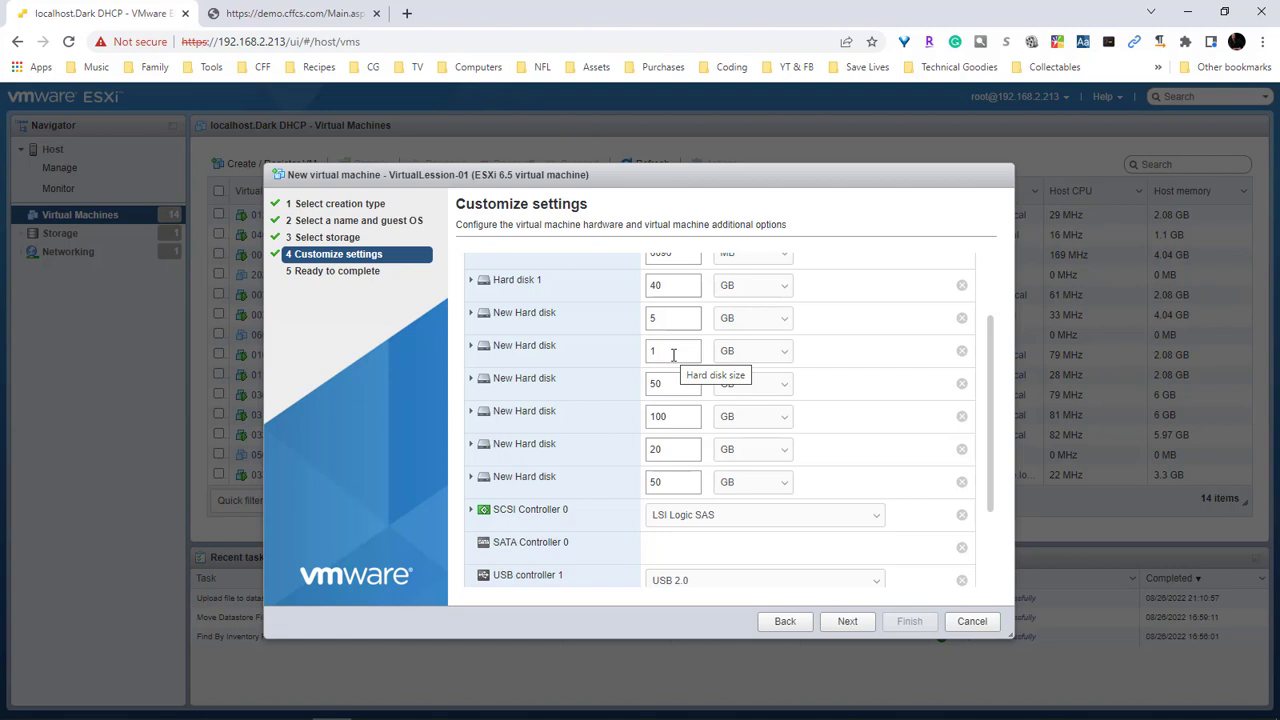
pyautogui.click(471, 280)
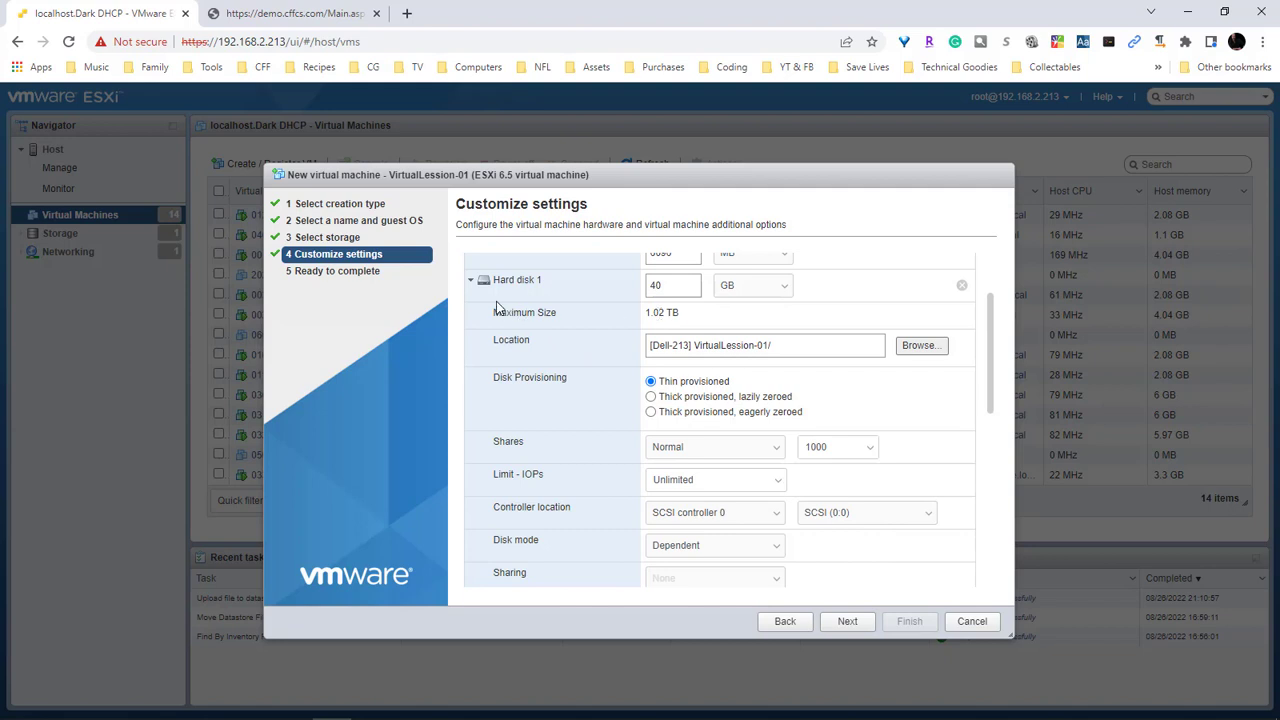
pyautogui.click(471, 281)
pyautogui.click(471, 313)
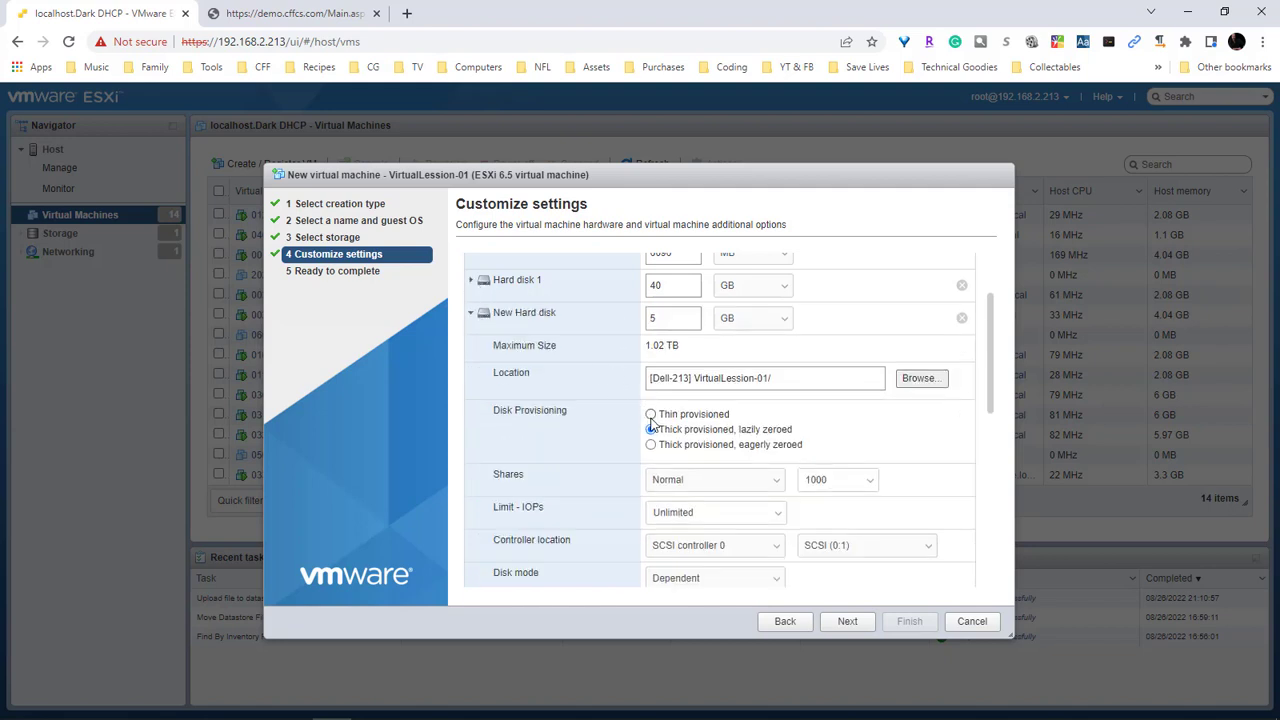
pyautogui.click(650, 414)
pyautogui.click(471, 313)
# Make the 1 GB, 50 GB, 20 GB and last 50 GB disks thin provisioned
pyautogui.click(471, 346)
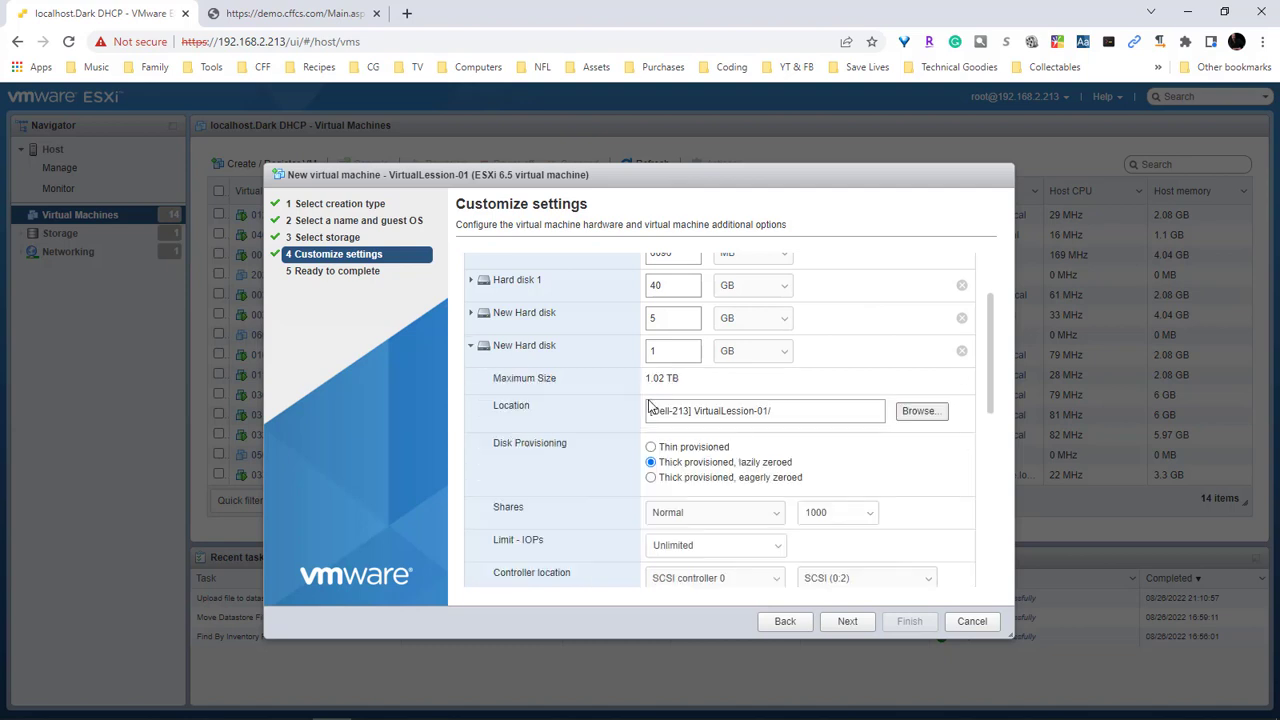
pyautogui.click(471, 346)
pyautogui.click(471, 379)
pyautogui.click(650, 480)
pyautogui.click(471, 379)
pyautogui.click(483, 451)
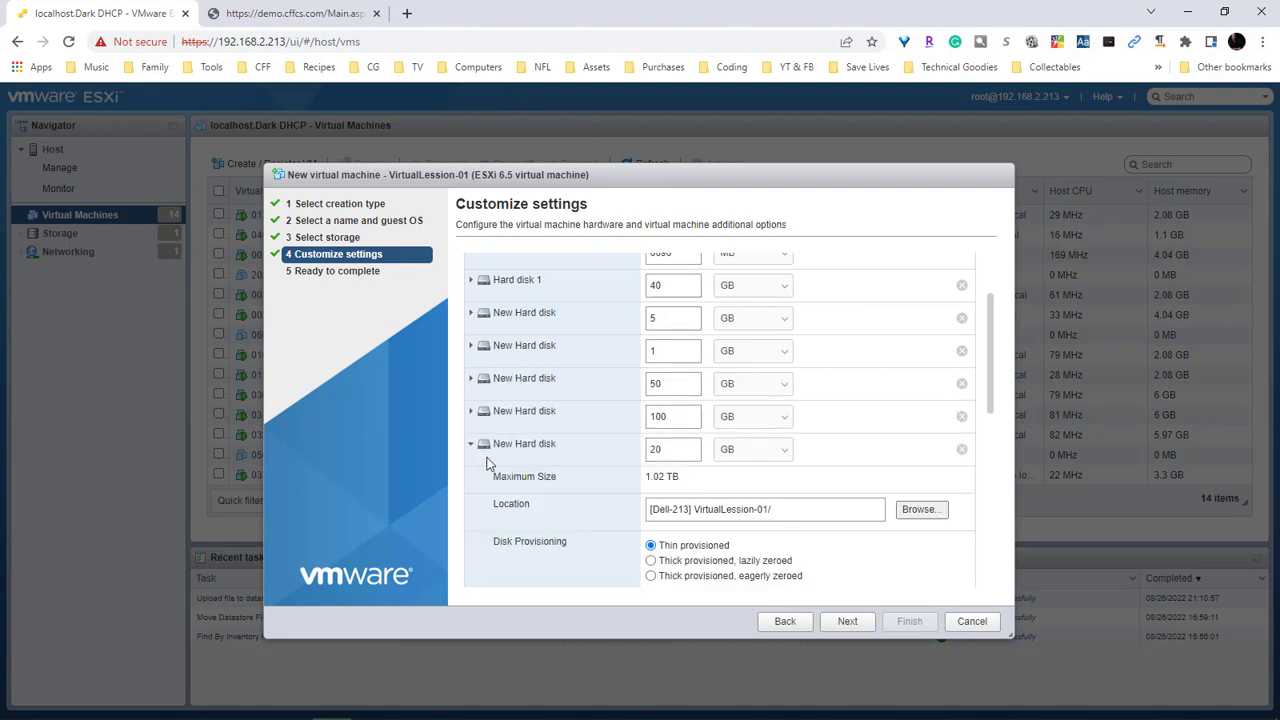
pyautogui.click(483, 451)
pyautogui.click(470, 482)
pyautogui.click(470, 482)
pyautogui.scroll(2, 868, 457)
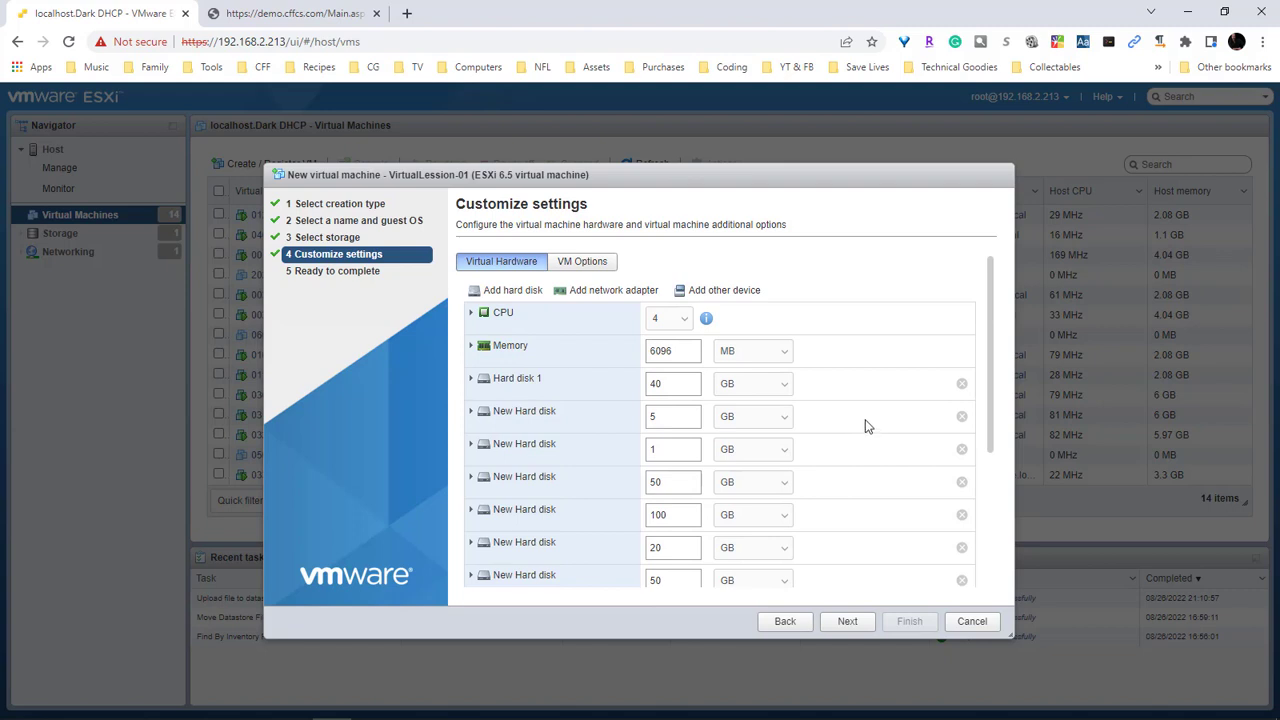
pyautogui.scroll(-2, 865, 418)
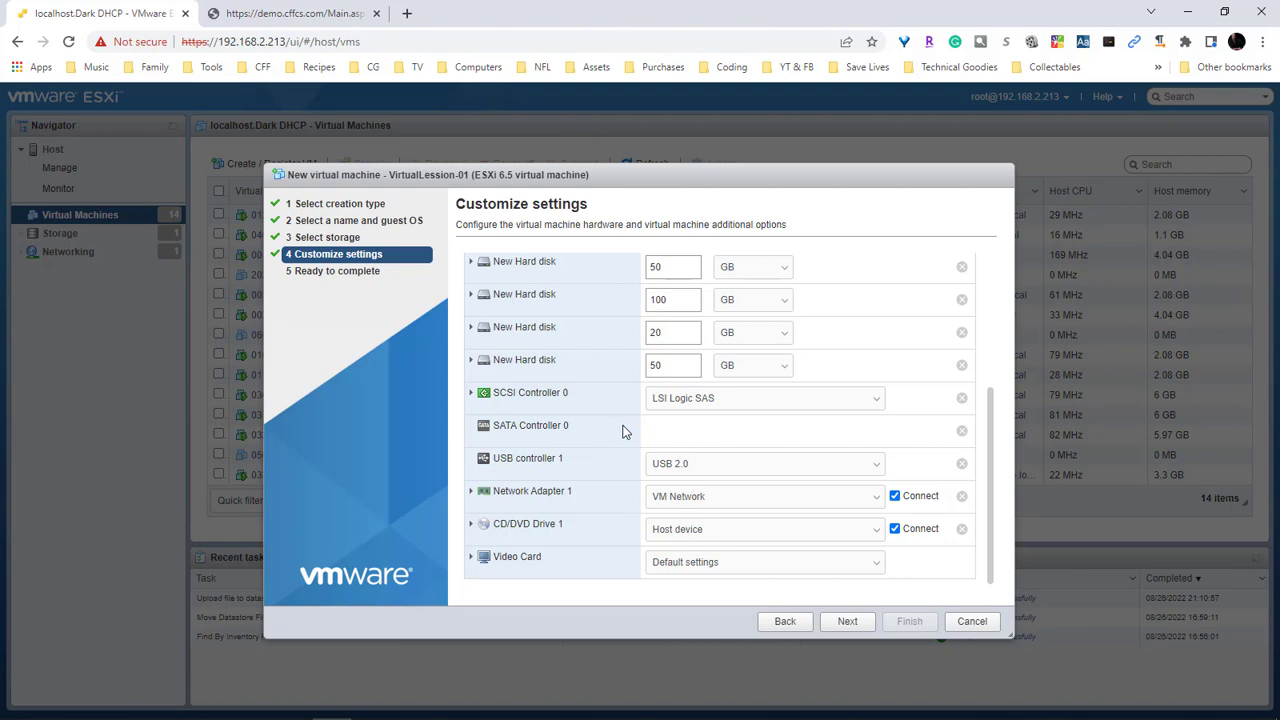
pyautogui.scroll(3, 625, 420)
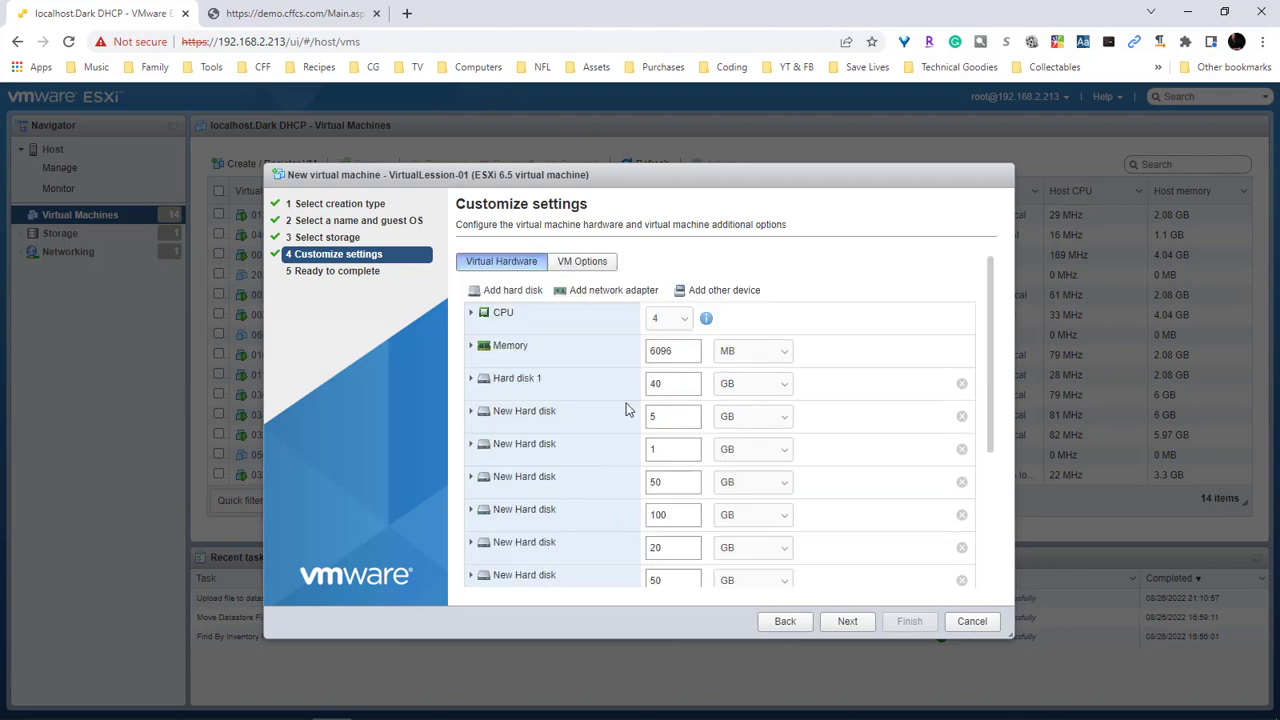
pyautogui.scroll(-5, 625, 400)
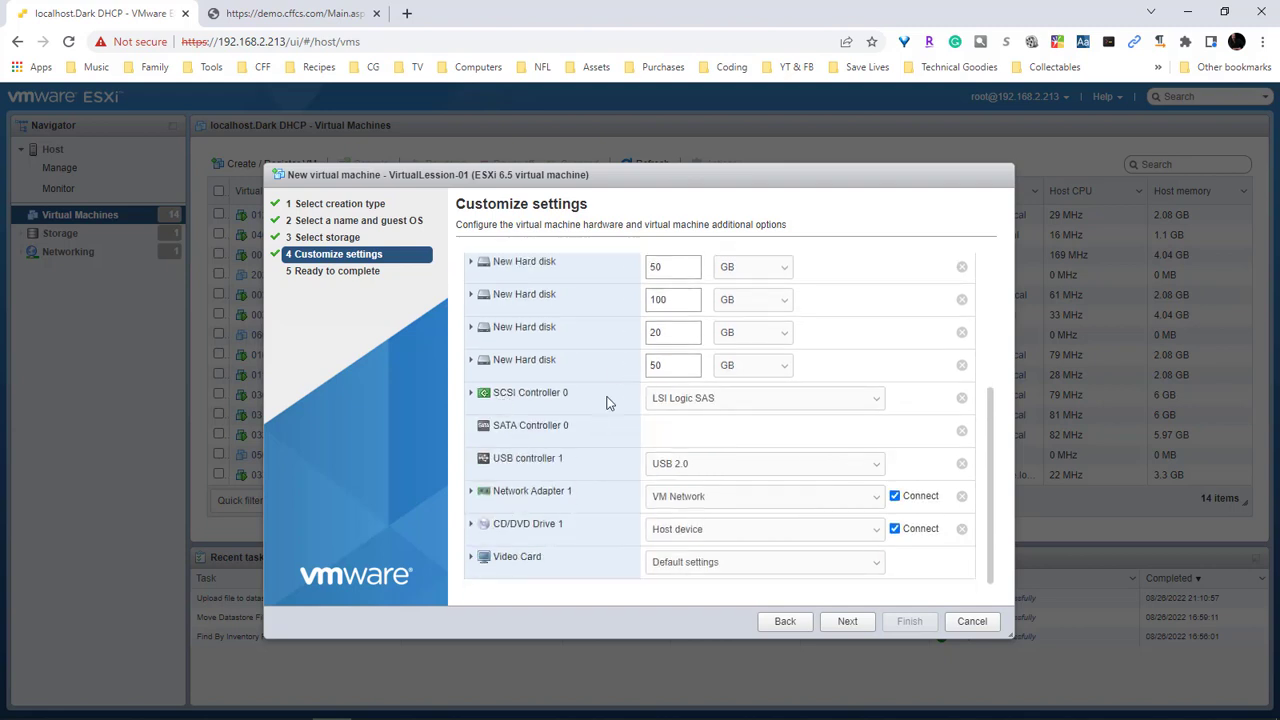
pyautogui.scroll(5, 615, 380)
# Add another network adapter and a CD/DVD drive to VirtualLession-01's hardware
pyautogui.click(607, 292)
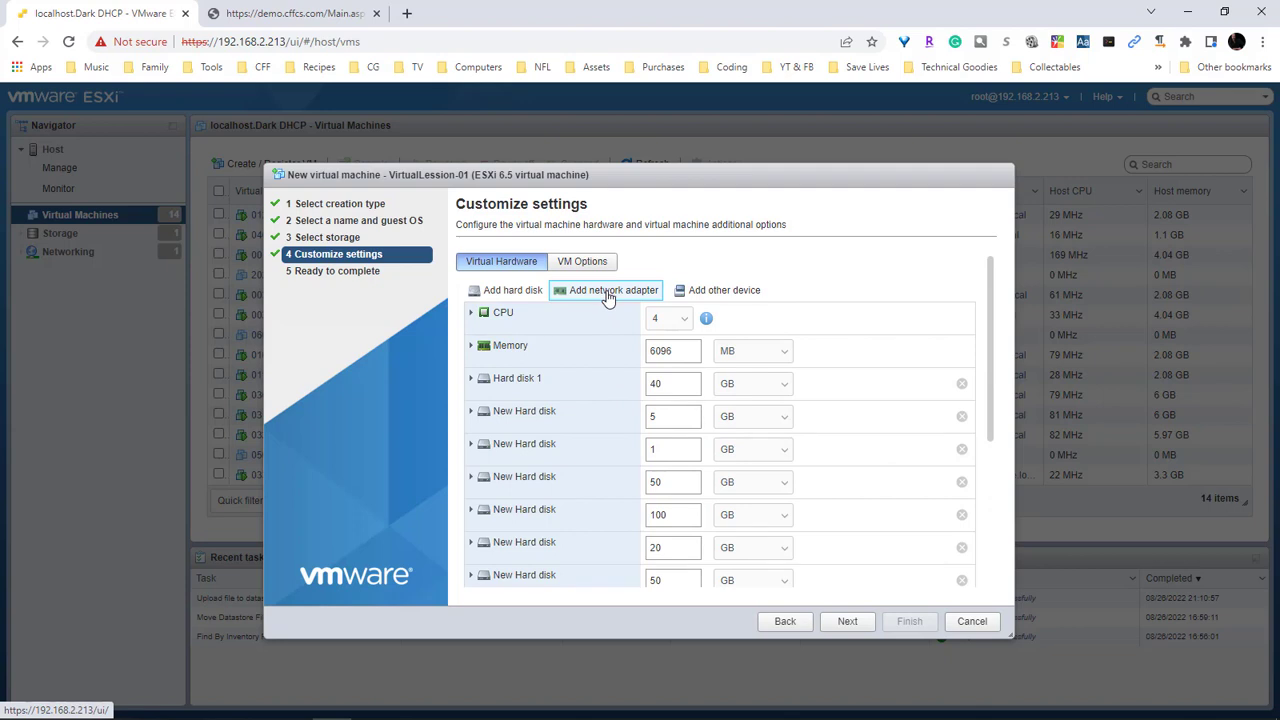
pyautogui.scroll(-5, 605, 298)
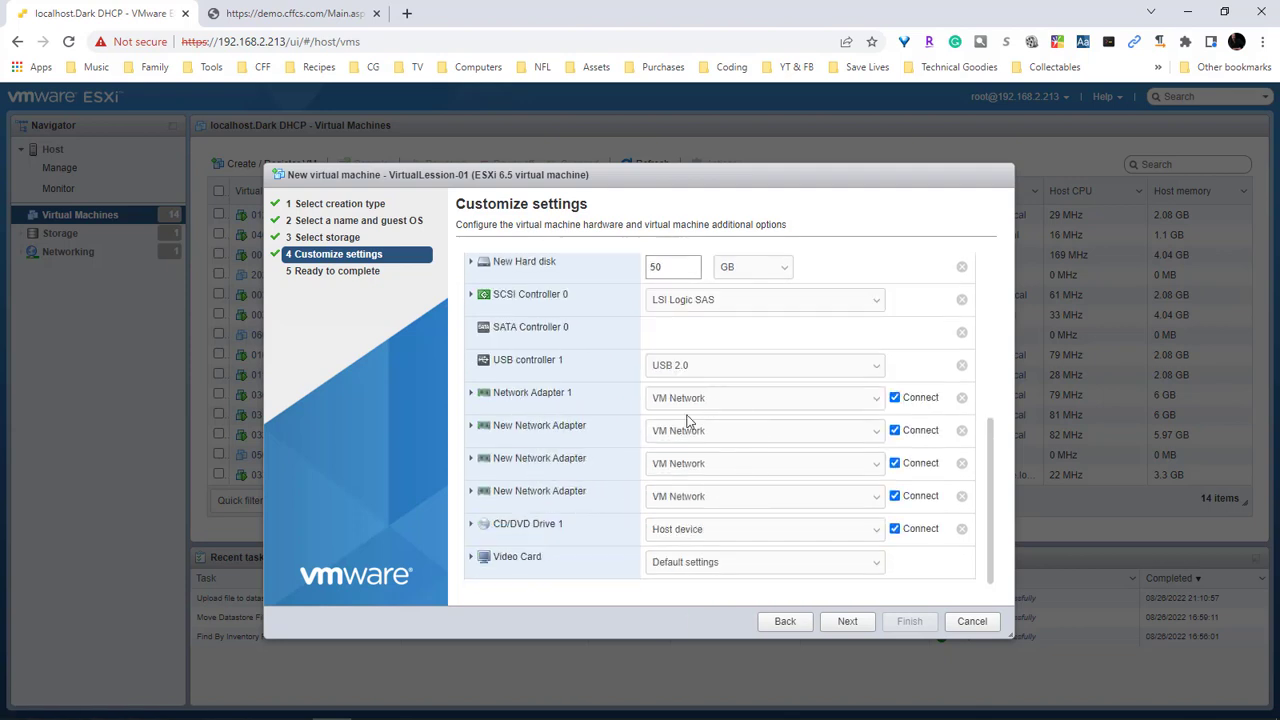
pyautogui.scroll(5, 625, 430)
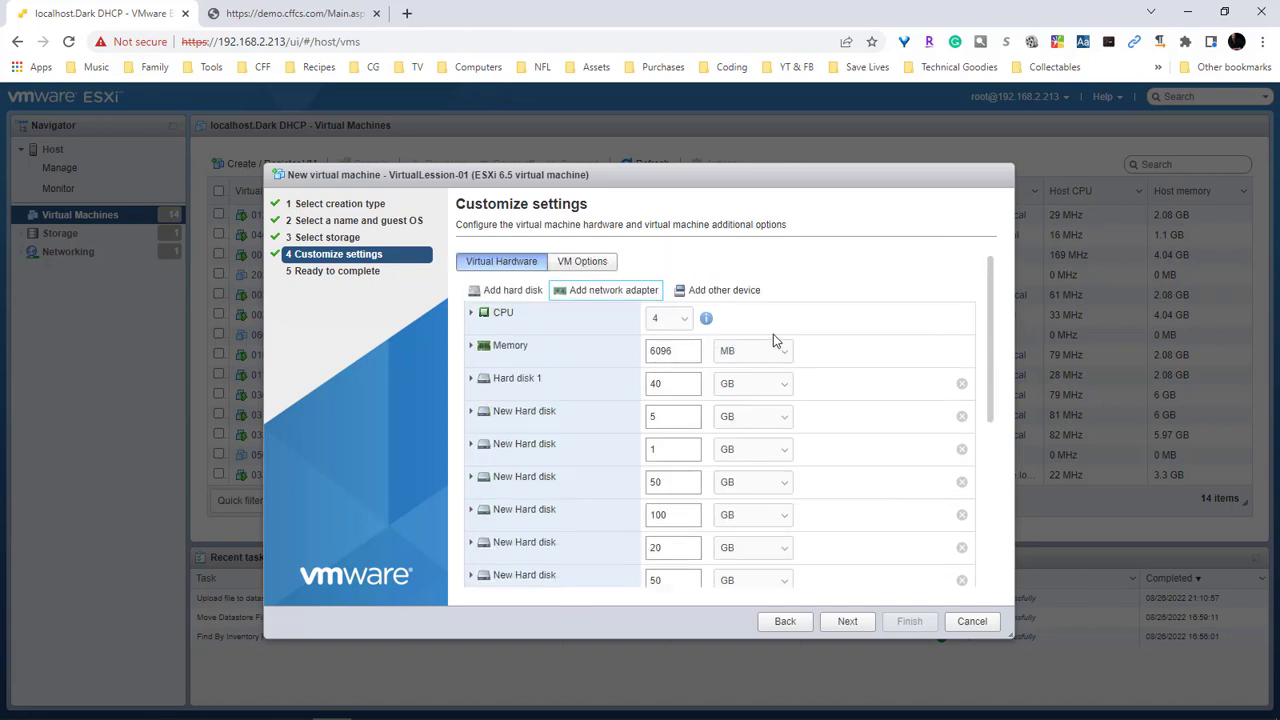
pyautogui.scroll(-5, 880, 432)
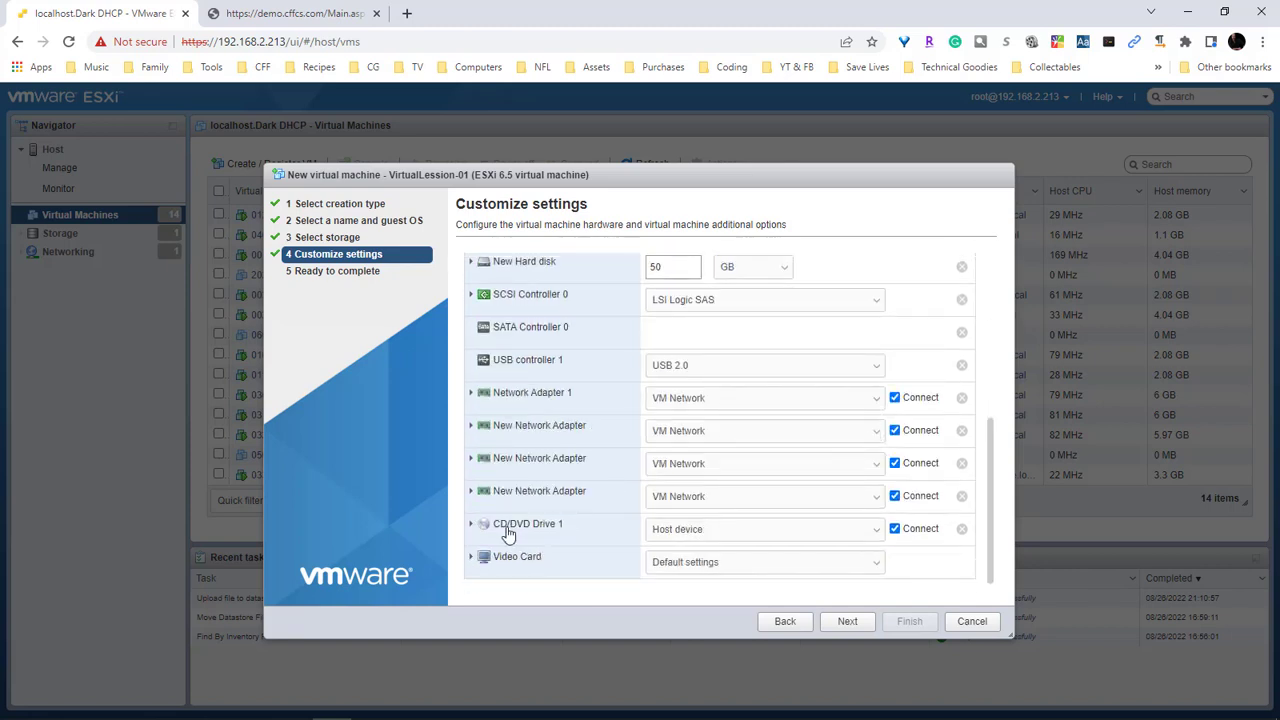
pyautogui.scroll(5, 780, 443)
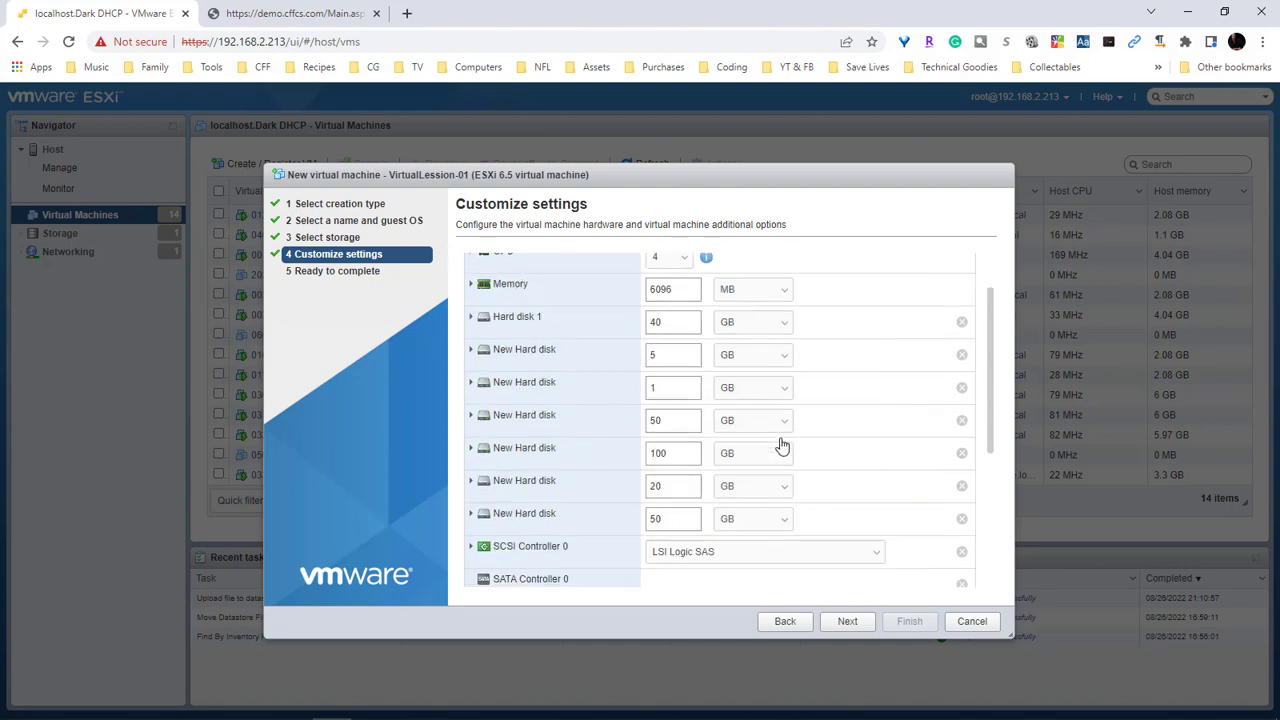
pyautogui.click(712, 290)
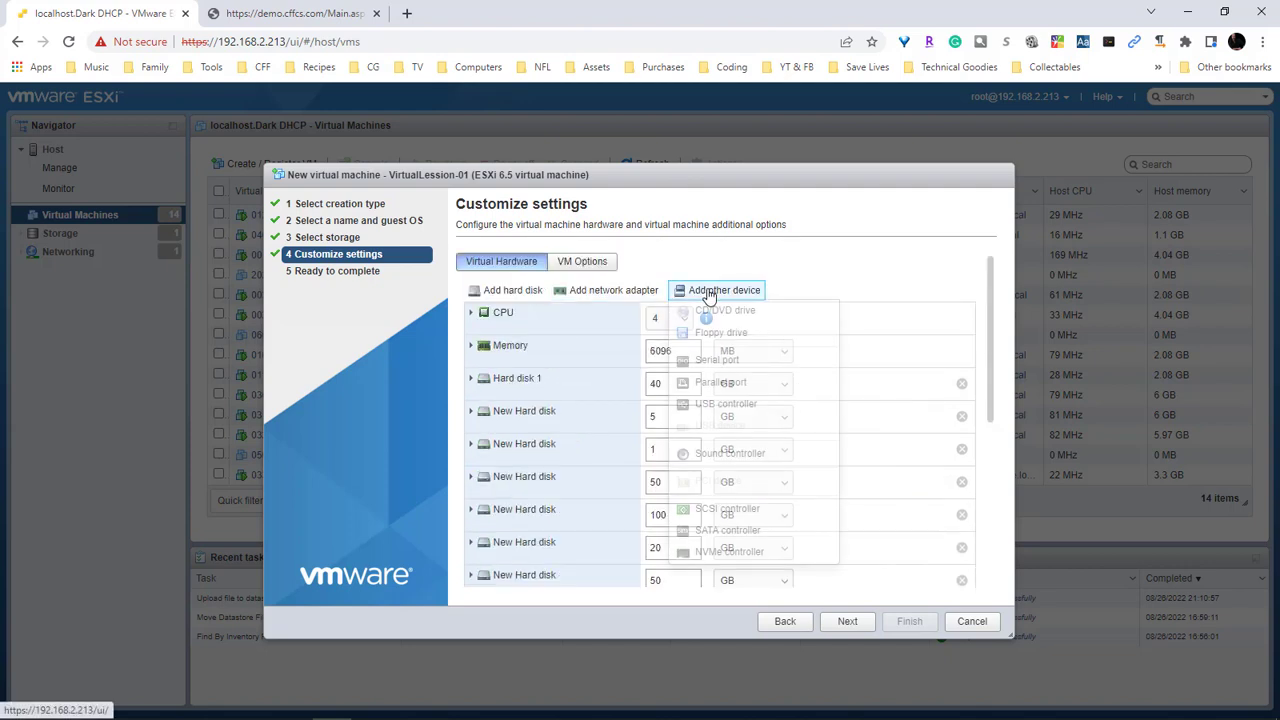
pyautogui.click(712, 292)
pyautogui.click(712, 291)
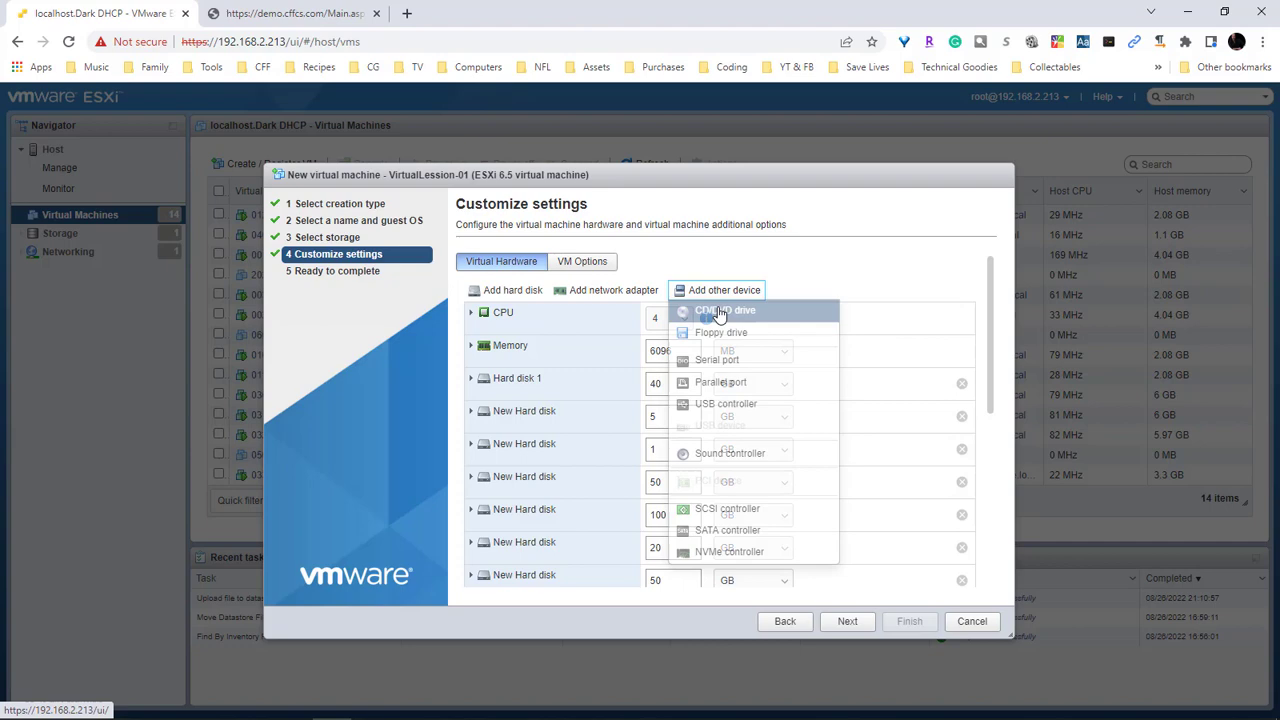
pyautogui.click(823, 396)
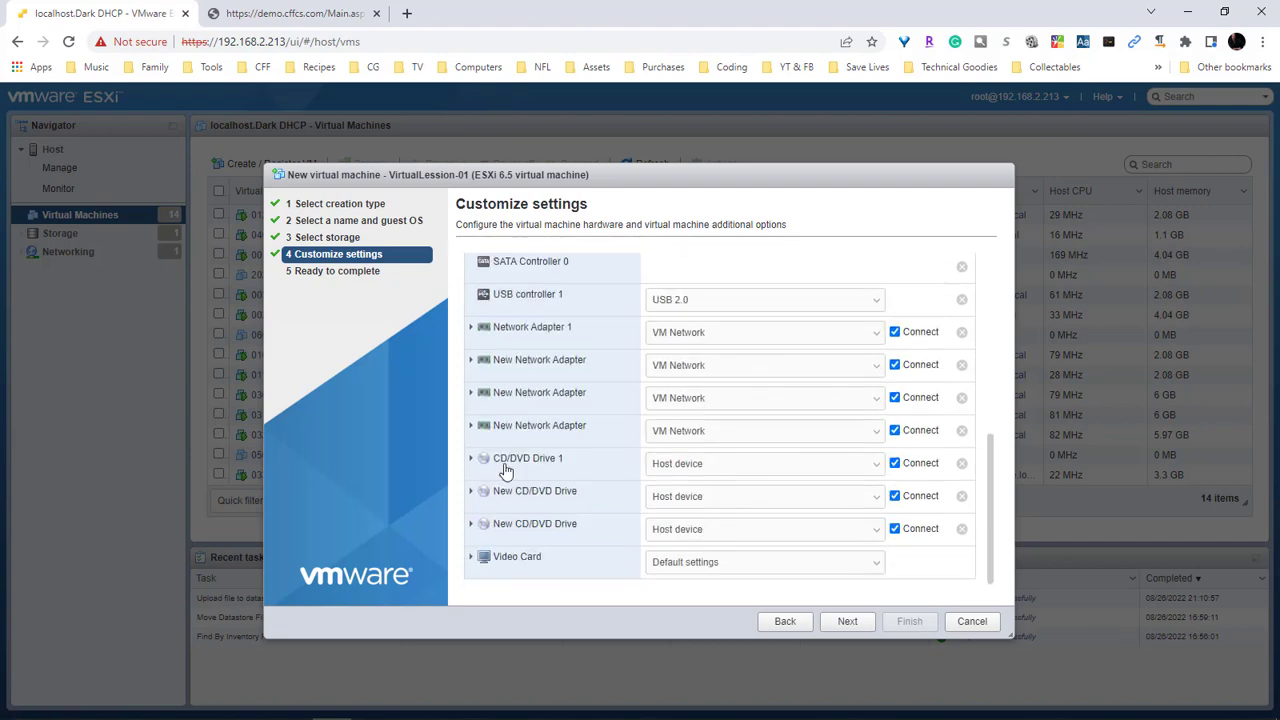
# Point CD/DVD Drive 1 at the Windows_Server_2016 datastore ISO file
pyautogui.click(706, 467)
pyautogui.click(720, 494)
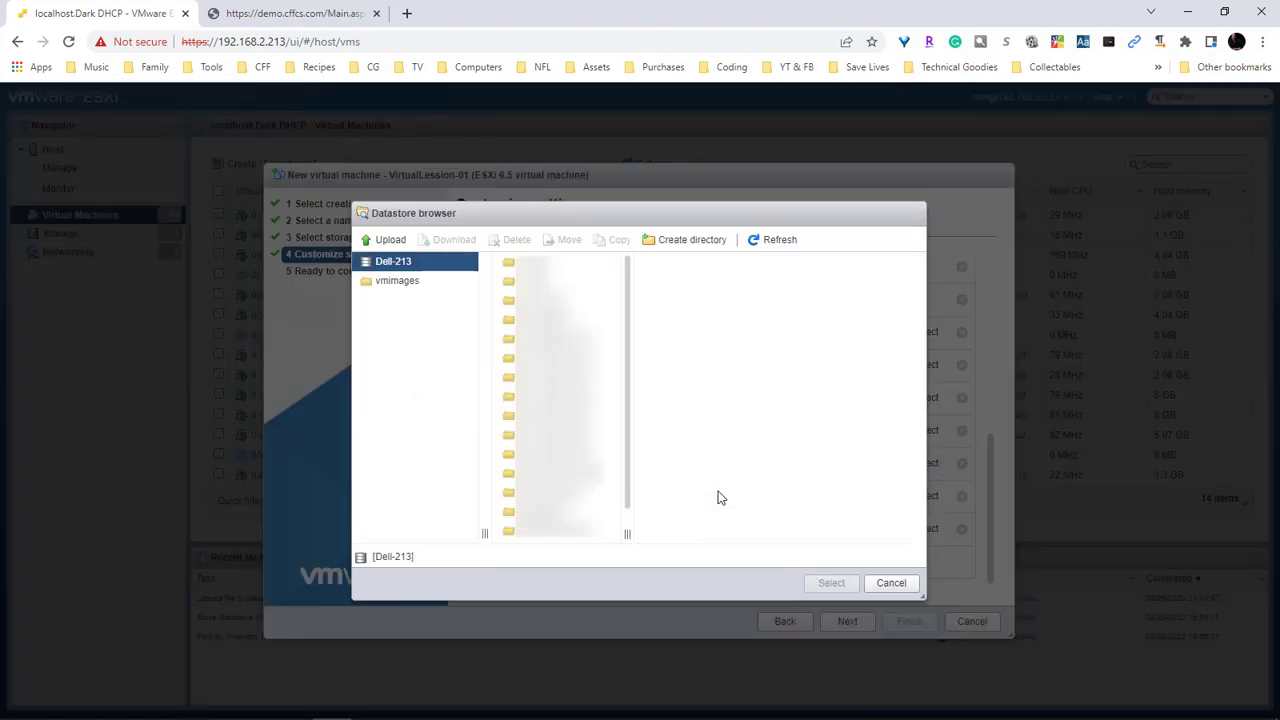
pyautogui.scroll(-2, 545, 480)
pyautogui.click(534, 531)
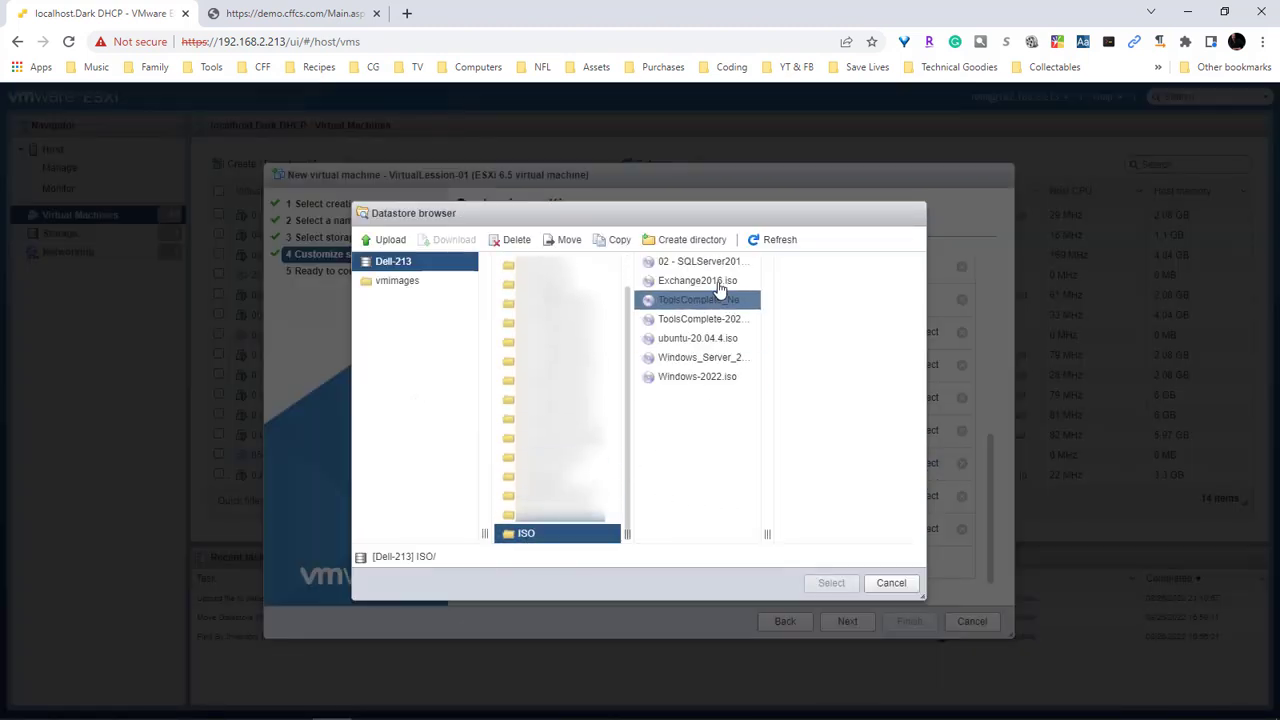
pyautogui.click(735, 362)
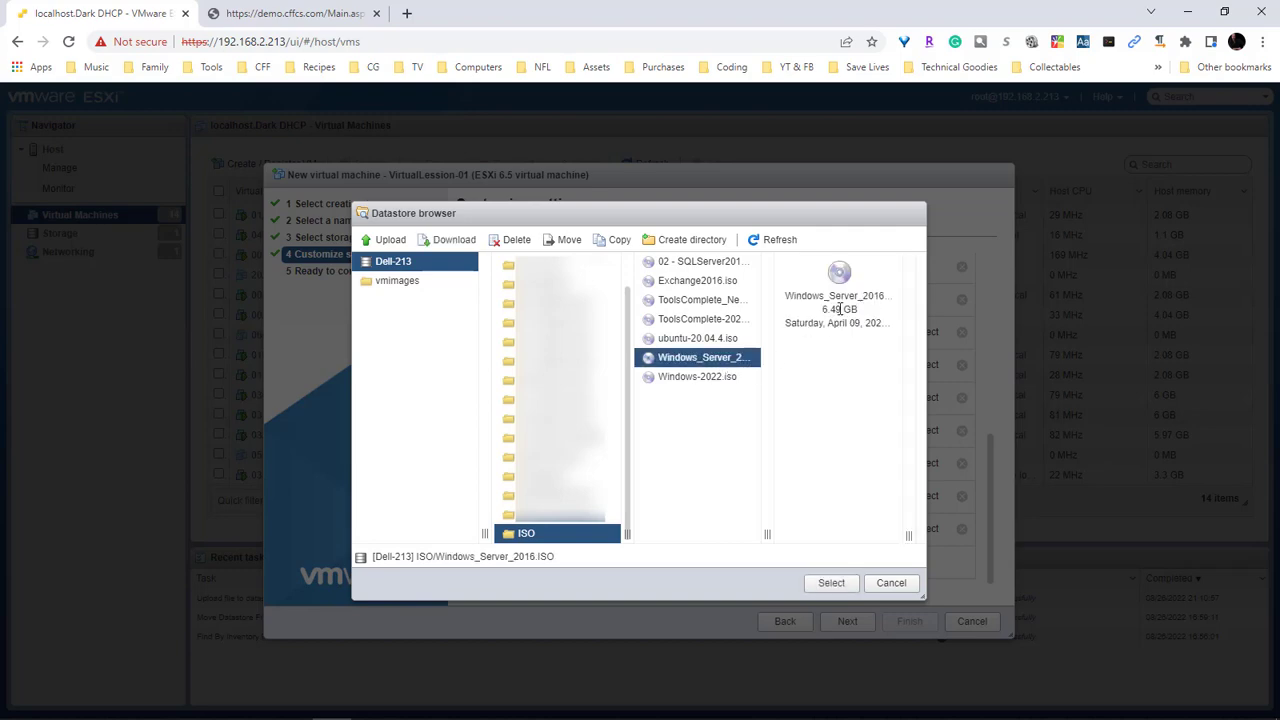
pyautogui.click(830, 583)
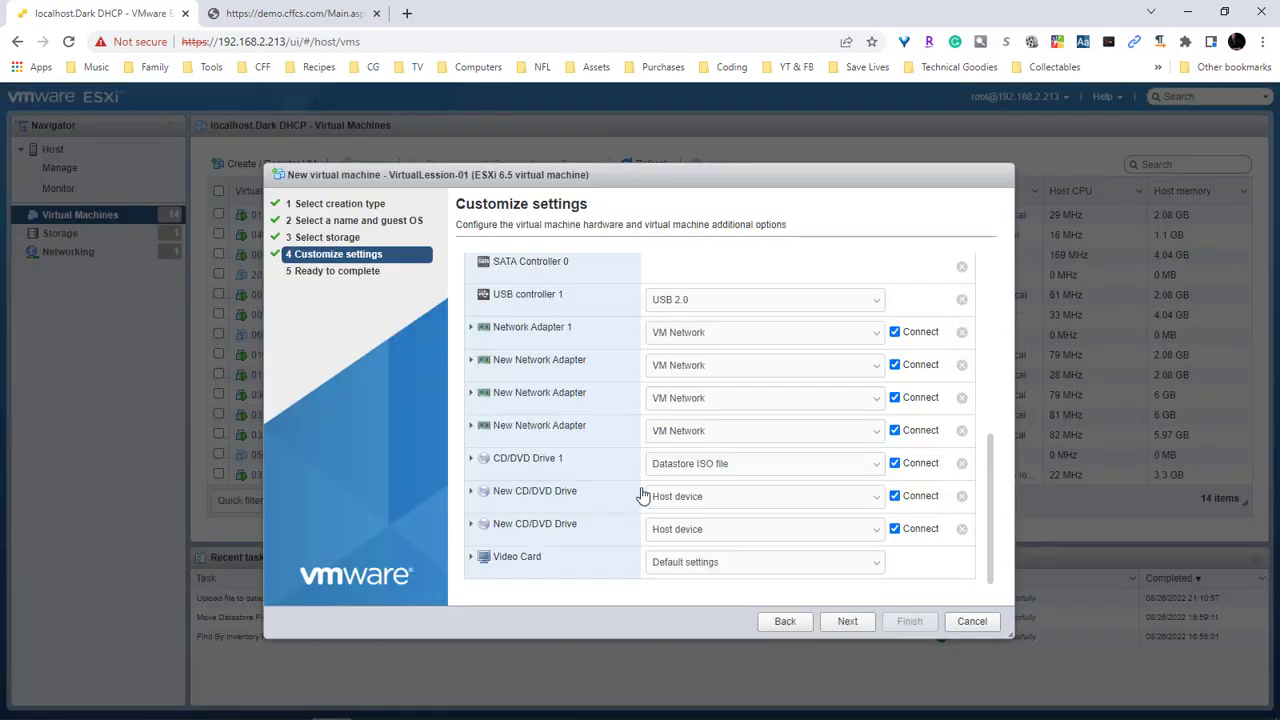
# Point the second CD/DVD drive at the ToolsComplete-2022.iso datastore image
pyautogui.click(729, 497)
pyautogui.click(686, 526)
pyautogui.click(604, 478)
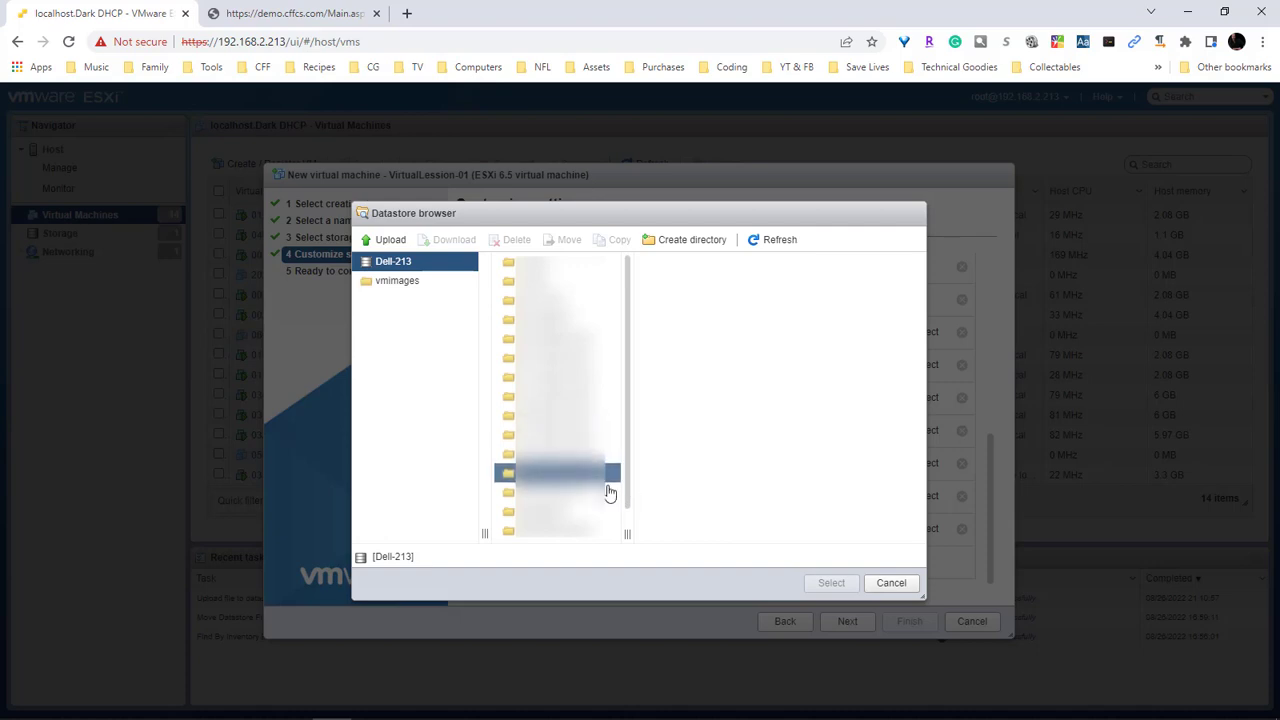
pyautogui.click(531, 533)
pyautogui.click(722, 320)
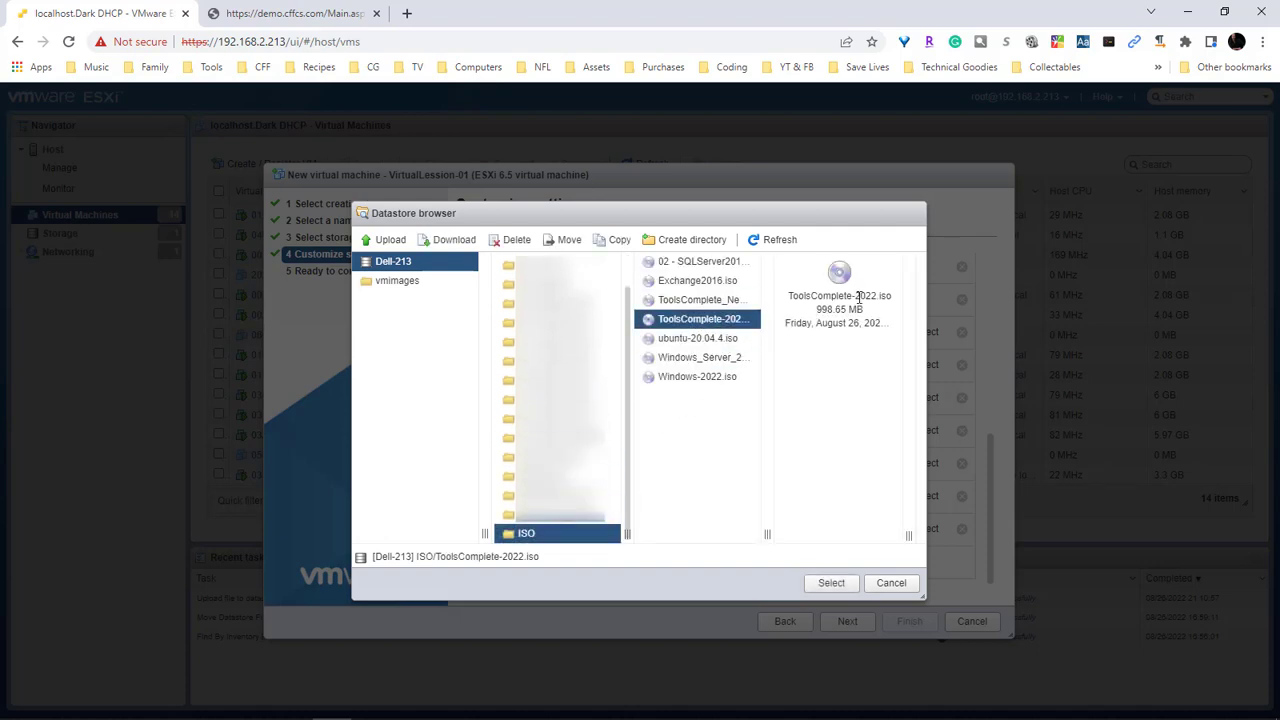
pyautogui.click(831, 583)
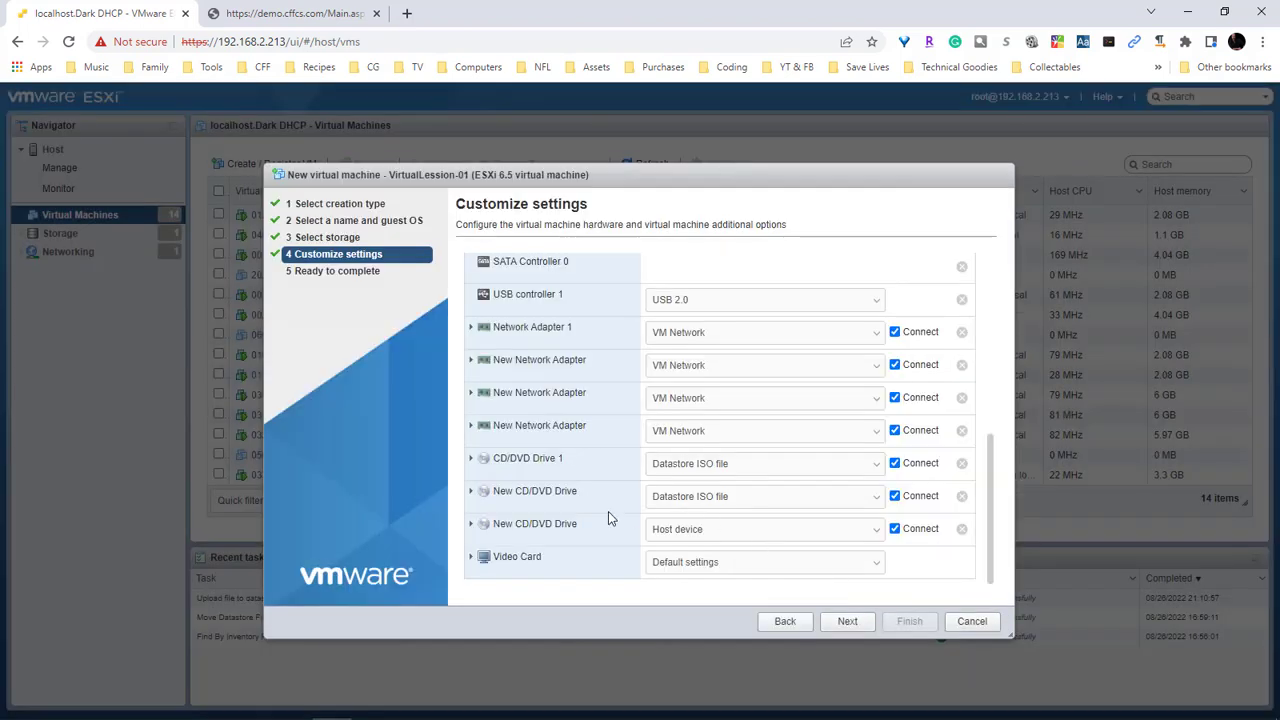
# Point the third CD/DVD drive at the SQL Server 2019 ISO and review the hardware list
pyautogui.click(700, 530)
pyautogui.click(690, 558)
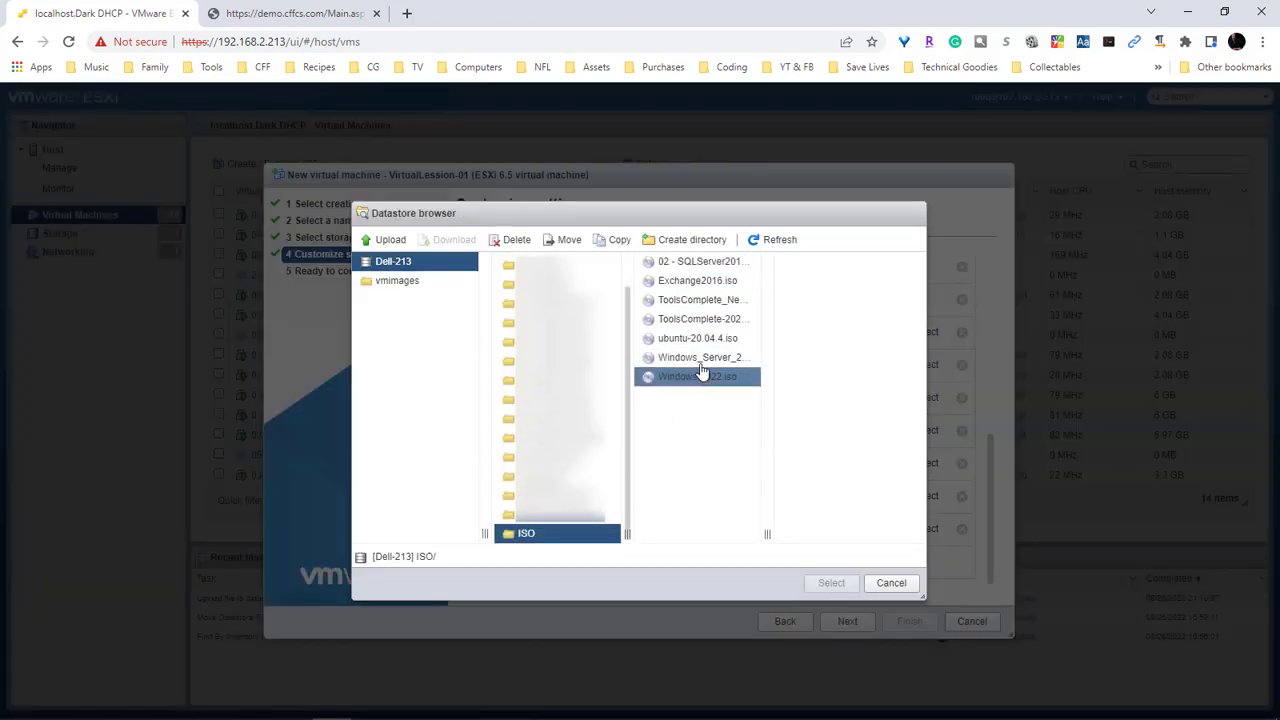
pyautogui.click(680, 261)
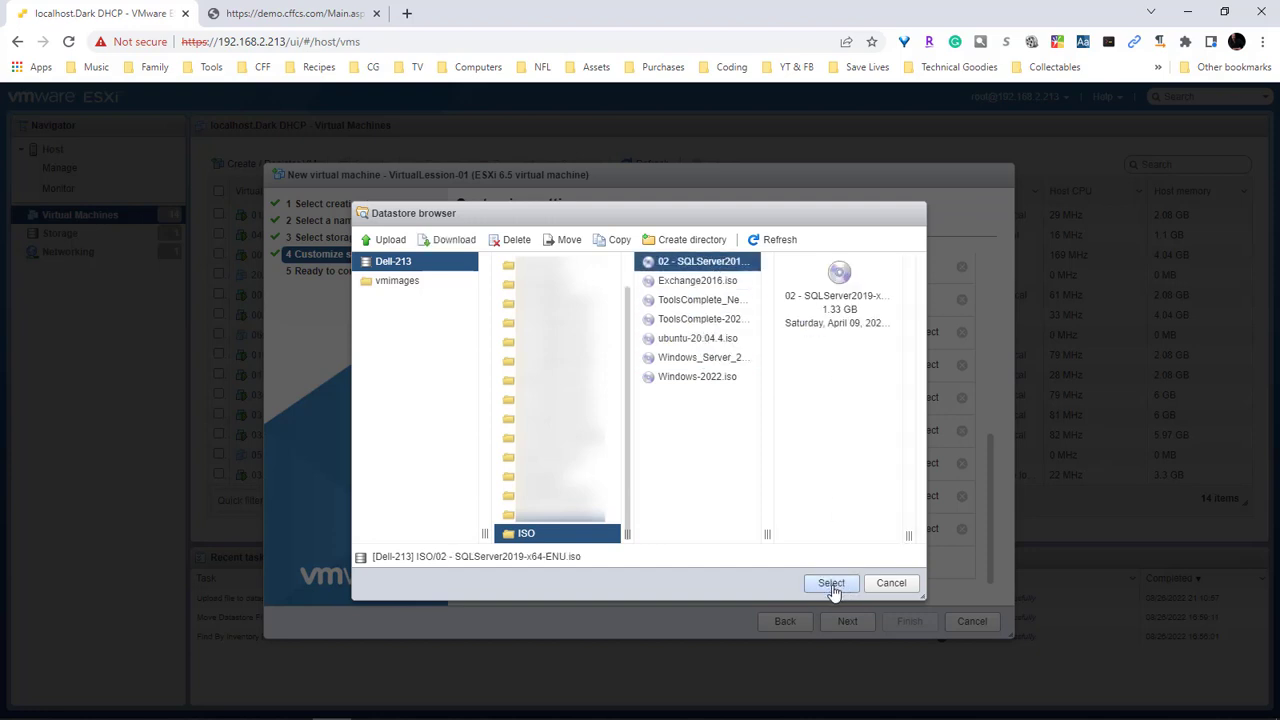
pyautogui.click(831, 584)
pyautogui.scroll(7, 929, 534)
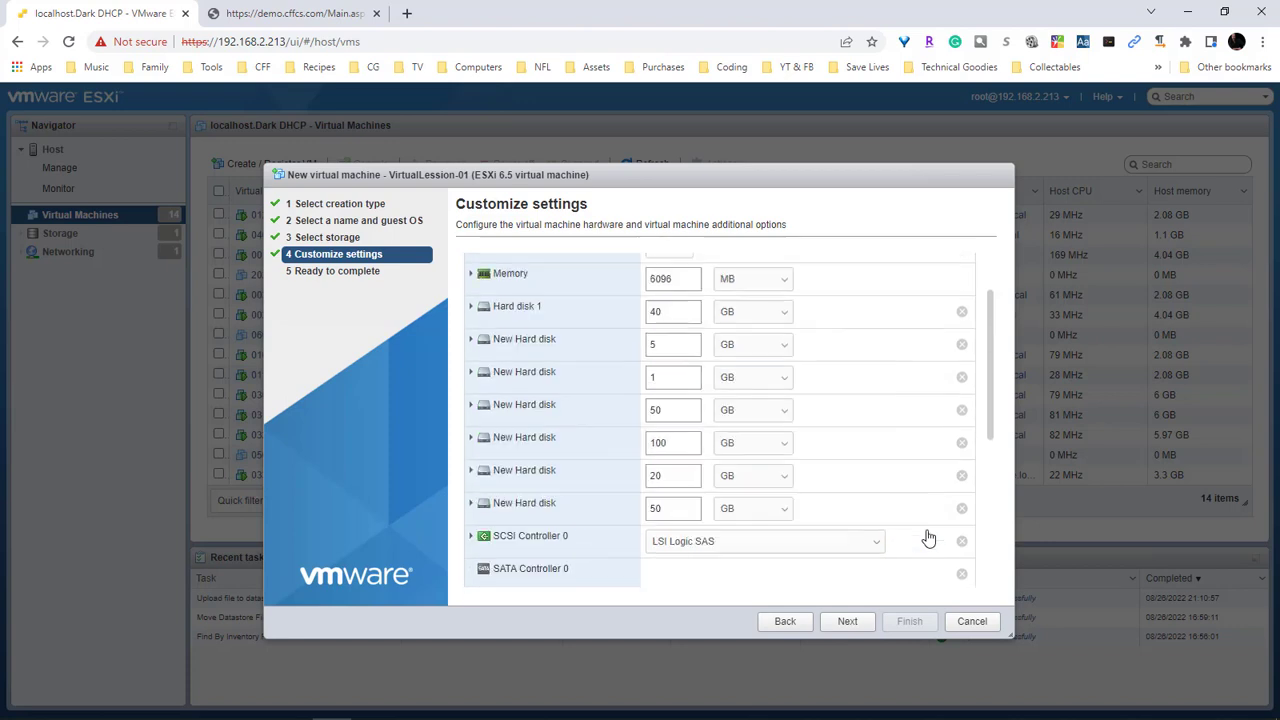
pyautogui.scroll(-1, 866, 423)
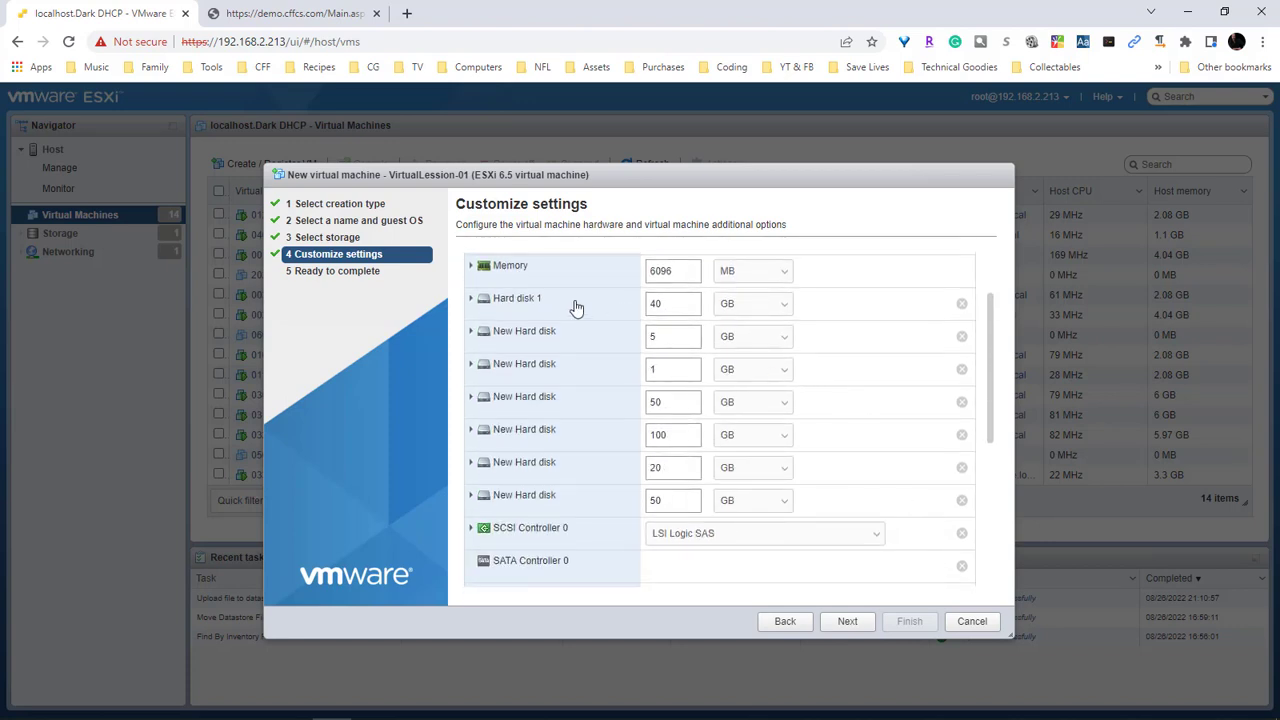
pyautogui.scroll(-3, 556, 503)
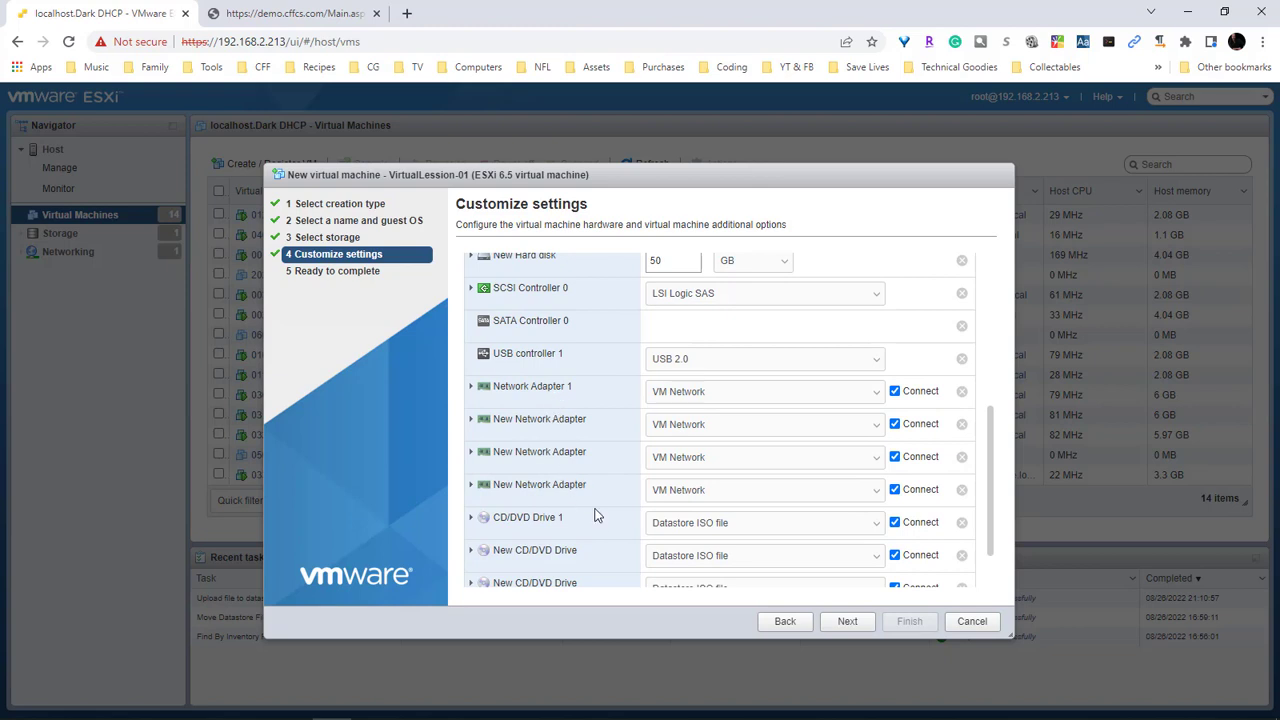
pyautogui.scroll(-1, 595, 518)
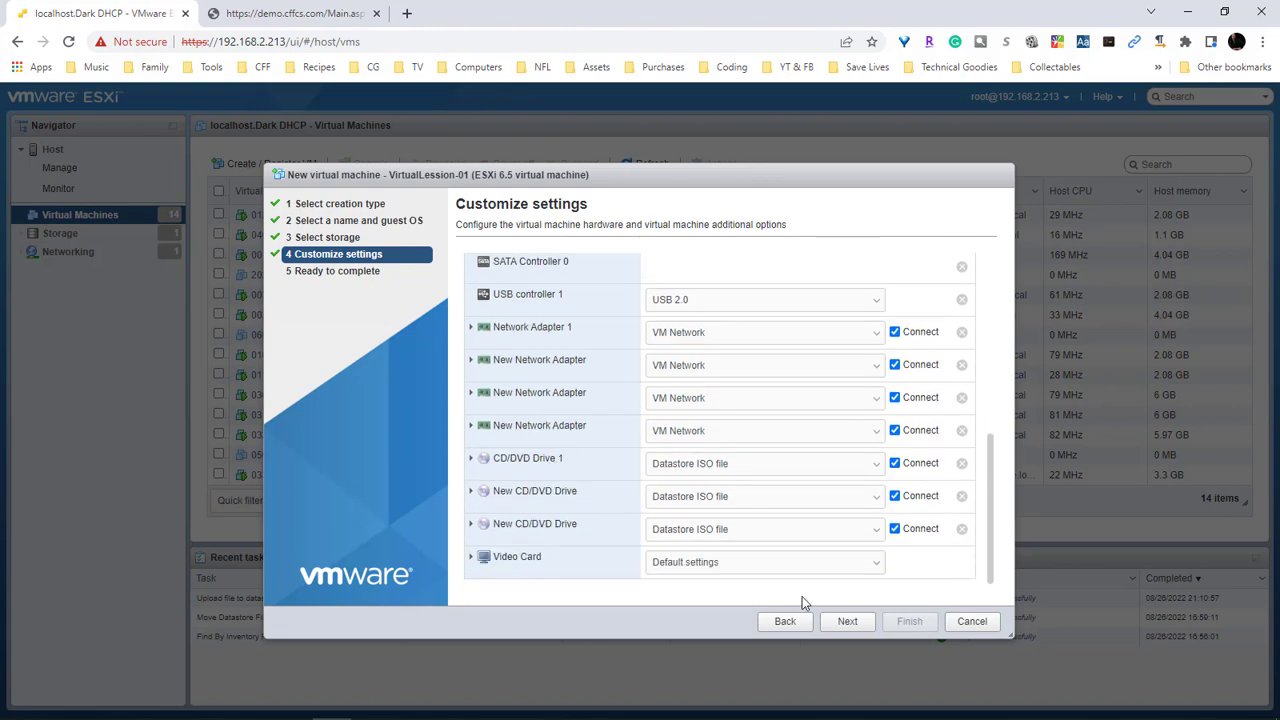
# On the Ready to complete summary, check Hard disks 1–3 are thin provisioned
pyautogui.click(847, 624)
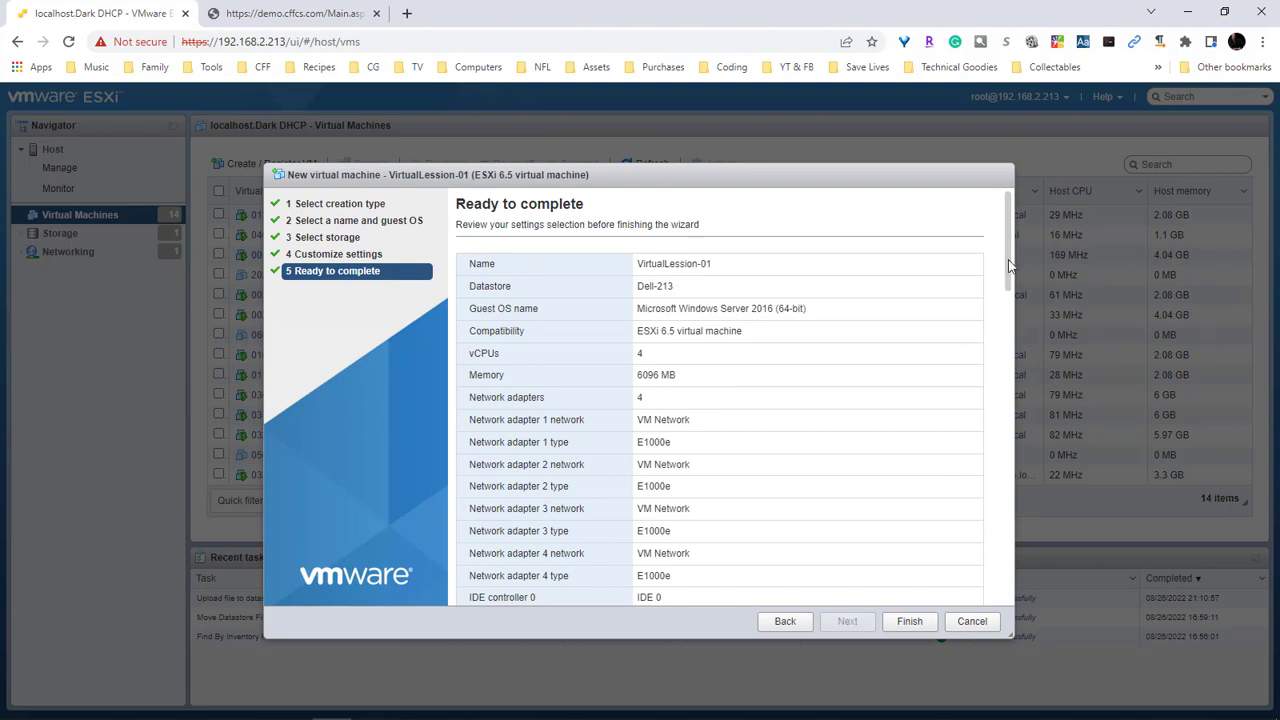
pyautogui.moveTo(1008, 265); pyautogui.dragTo(983, 375)
pyautogui.tripleClick(683, 340)
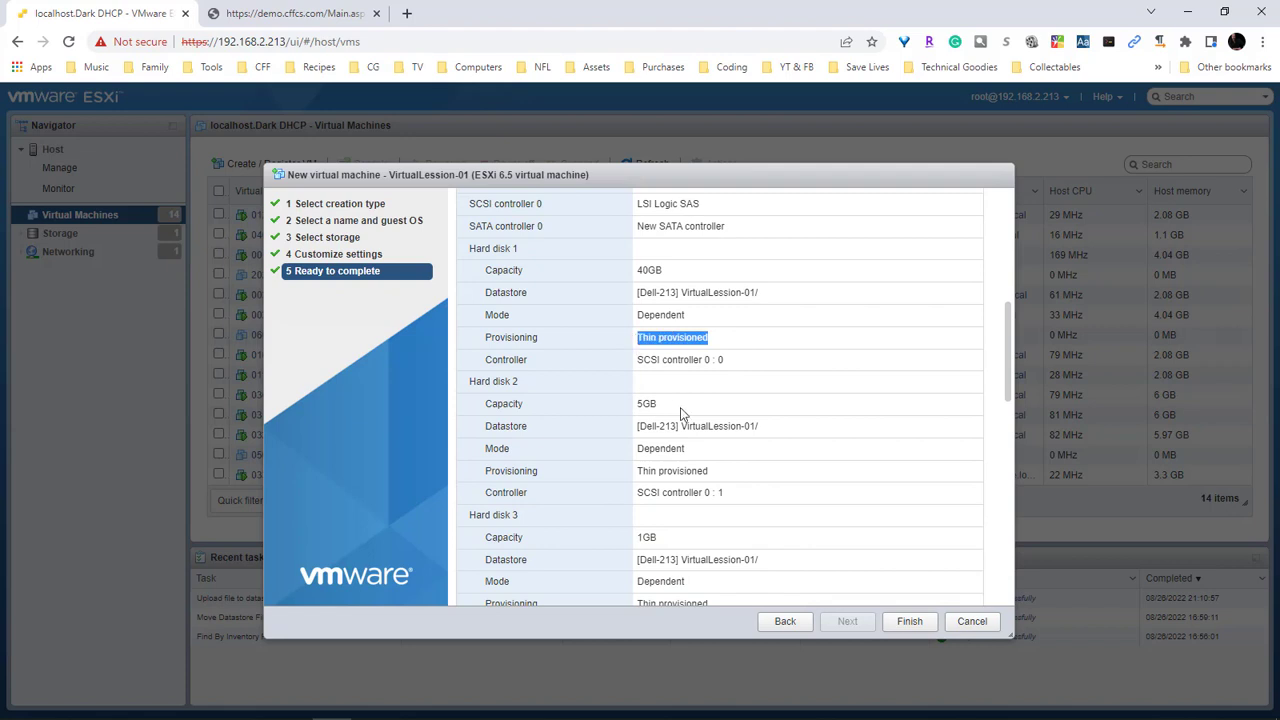
pyautogui.doubleClick(690, 470)
pyautogui.scroll(-3, 733, 453)
pyautogui.doubleClick(714, 444)
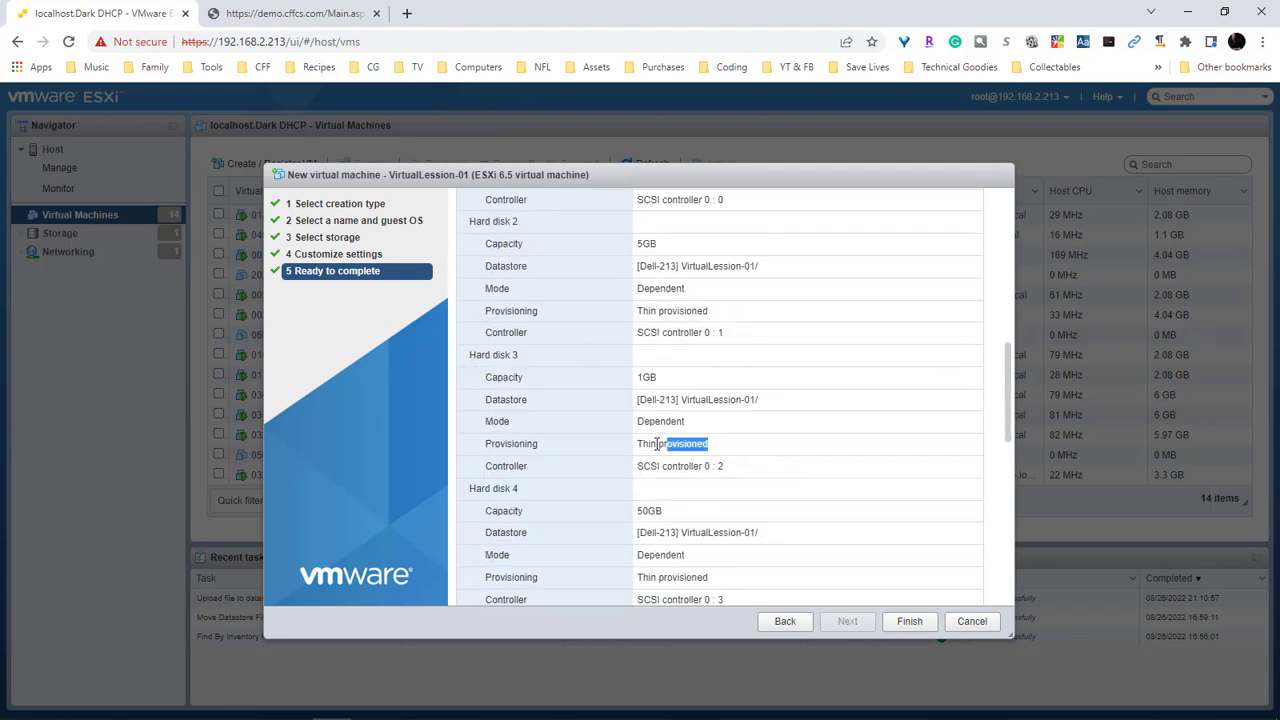
pyautogui.scroll(-3, 786, 446)
# Confirm Hard disks 4–7 are thin provisioned and finish creating VirtualLession-01
pyautogui.doubleClick(660, 420)
pyautogui.scroll(-3, 743, 429)
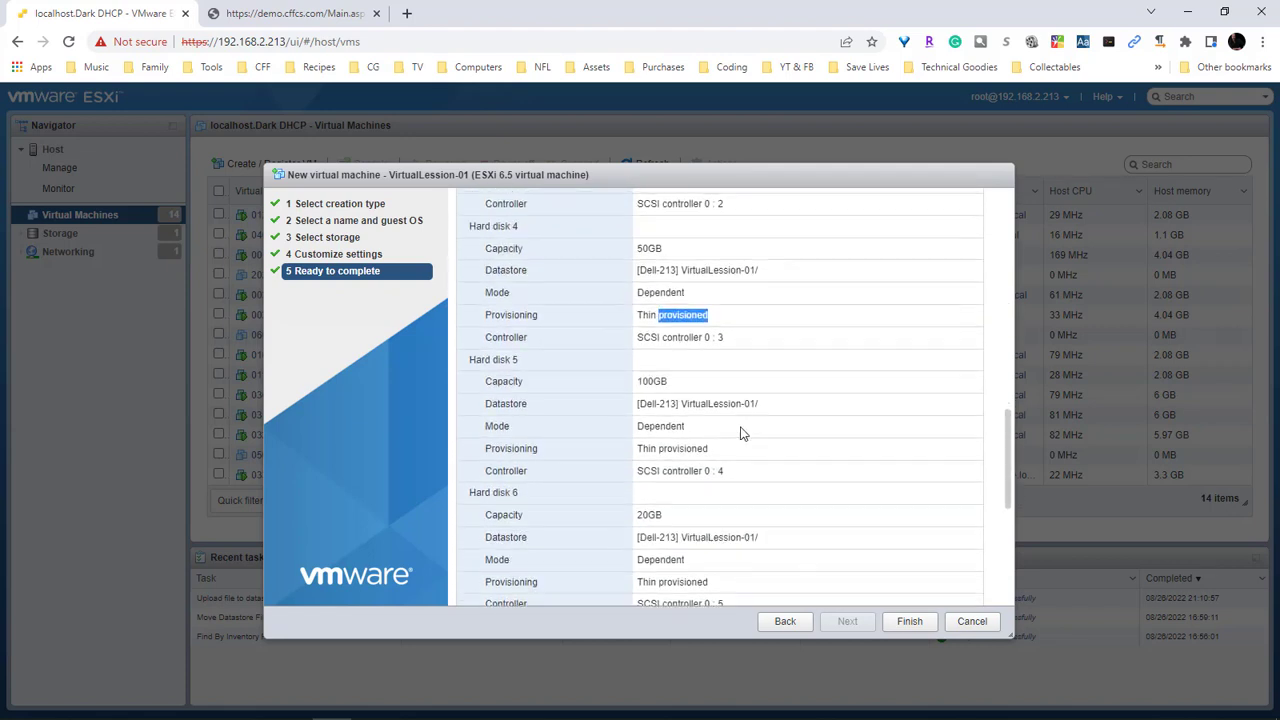
pyautogui.doubleClick(724, 394)
pyautogui.scroll(-2, 737, 452)
pyautogui.doubleClick(662, 444)
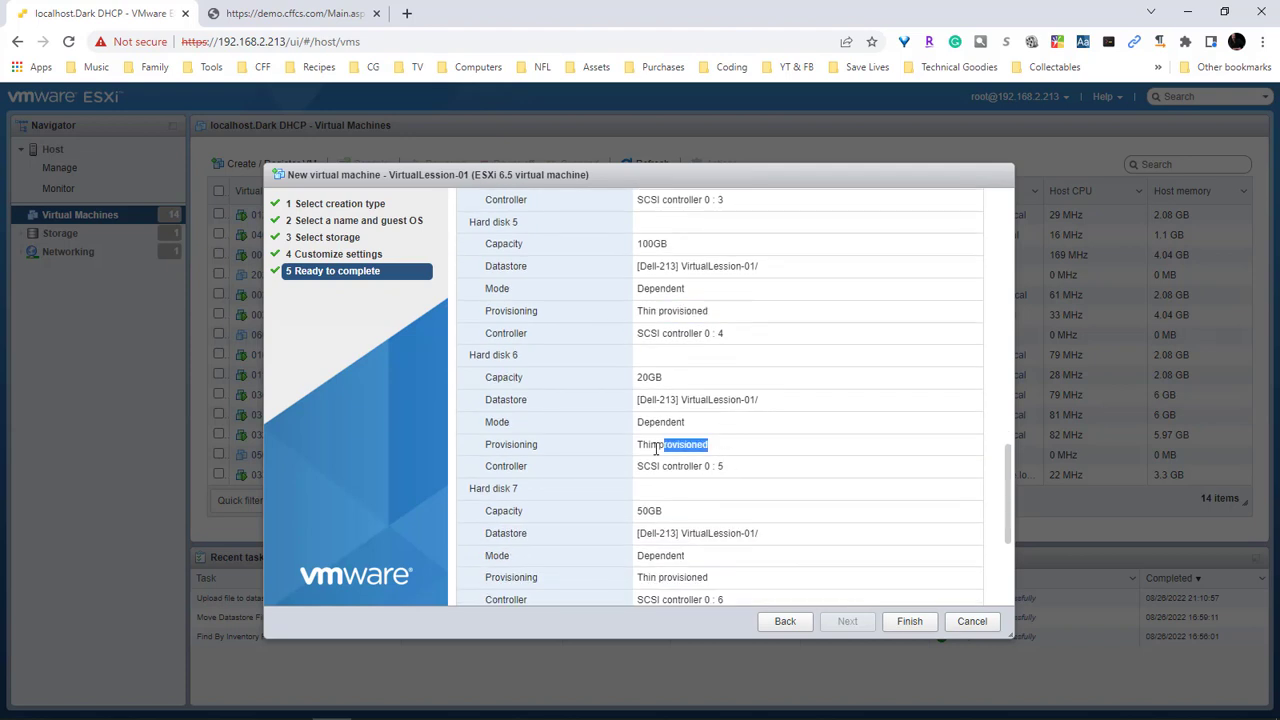
pyautogui.scroll(-3, 760, 457)
pyautogui.doubleClick(690, 417)
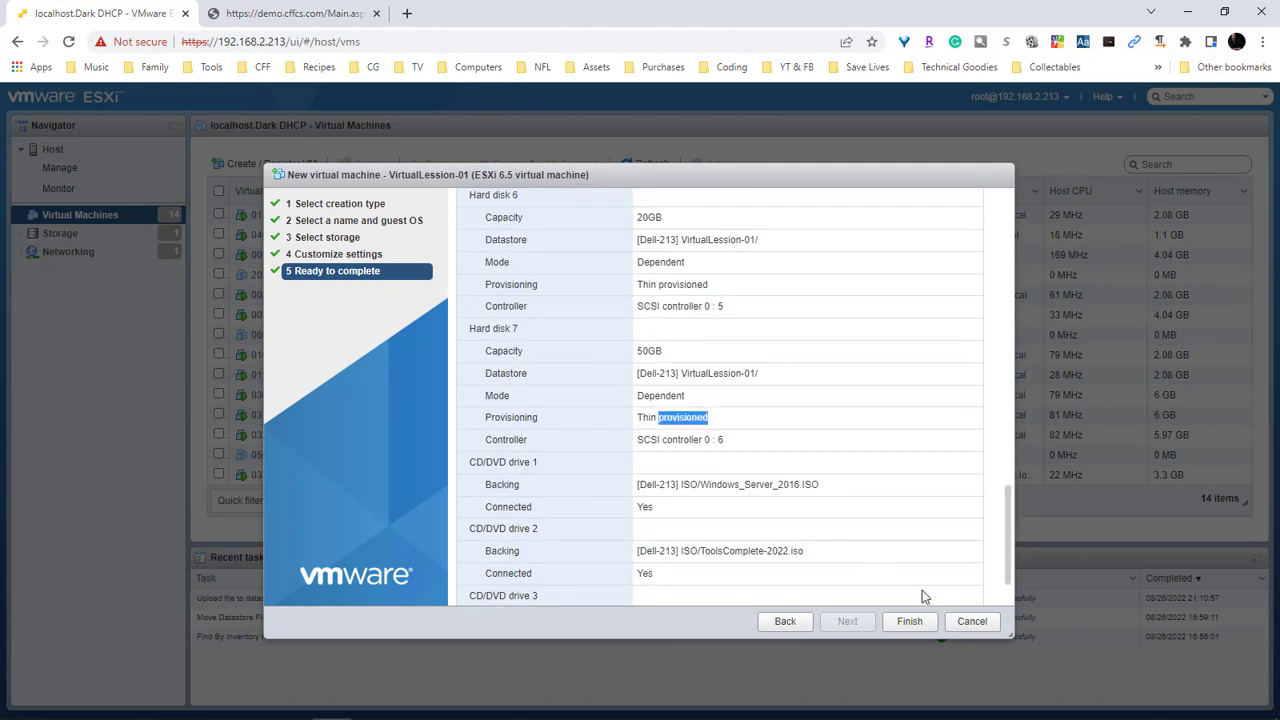
pyautogui.click(910, 622)
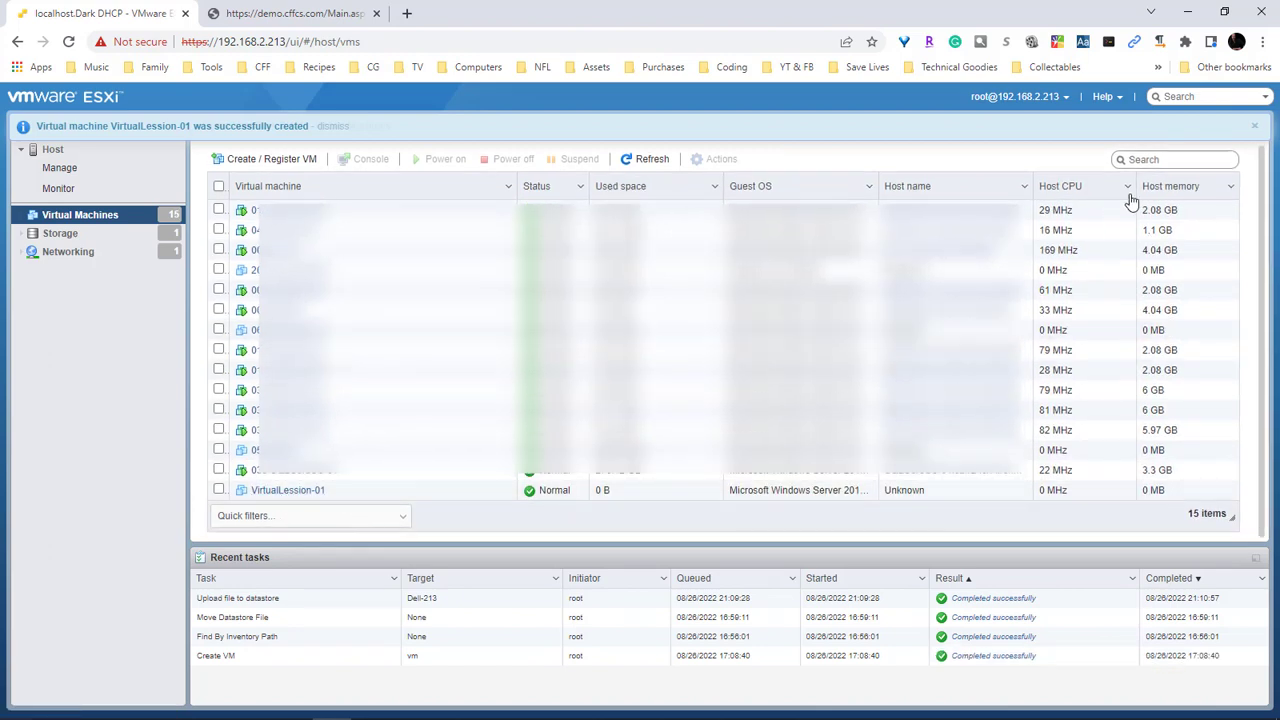
# Launch VMware Workstation Pro from the taskbar's VMware toolbar, then return to Chrome's ESXi page
pyautogui.click(1188, 17)
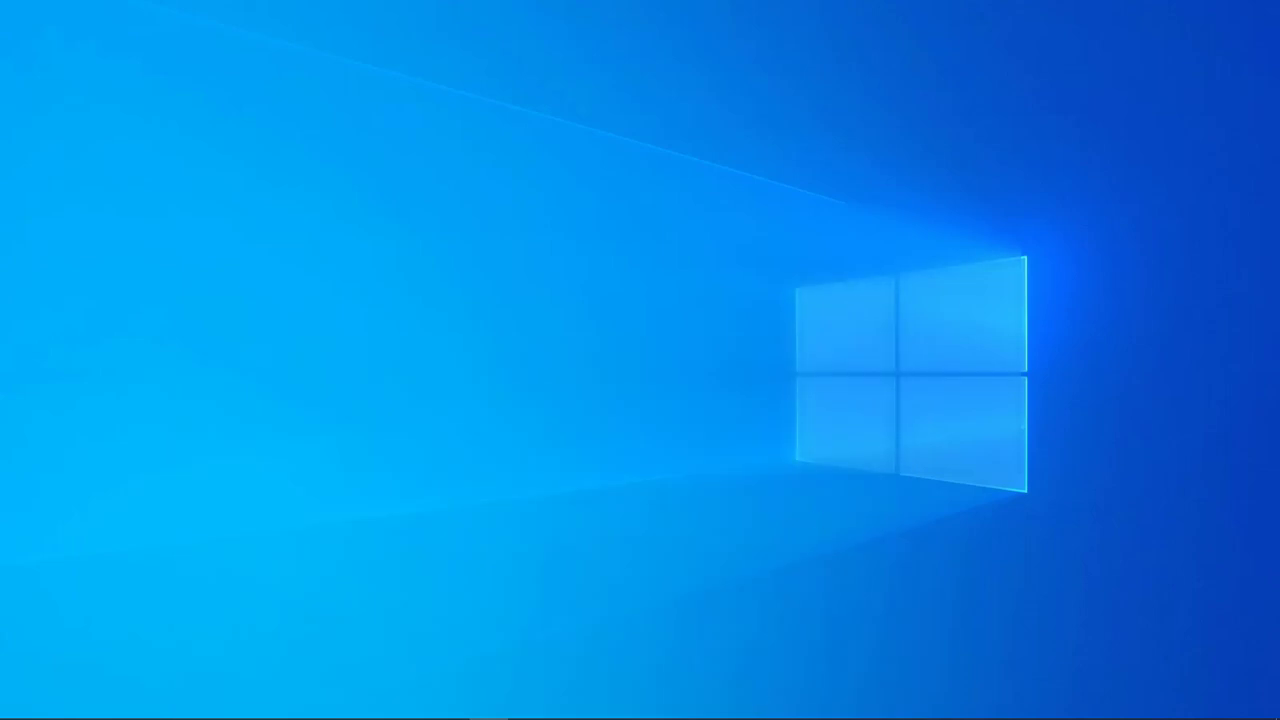
pyautogui.moveTo(641, 705)
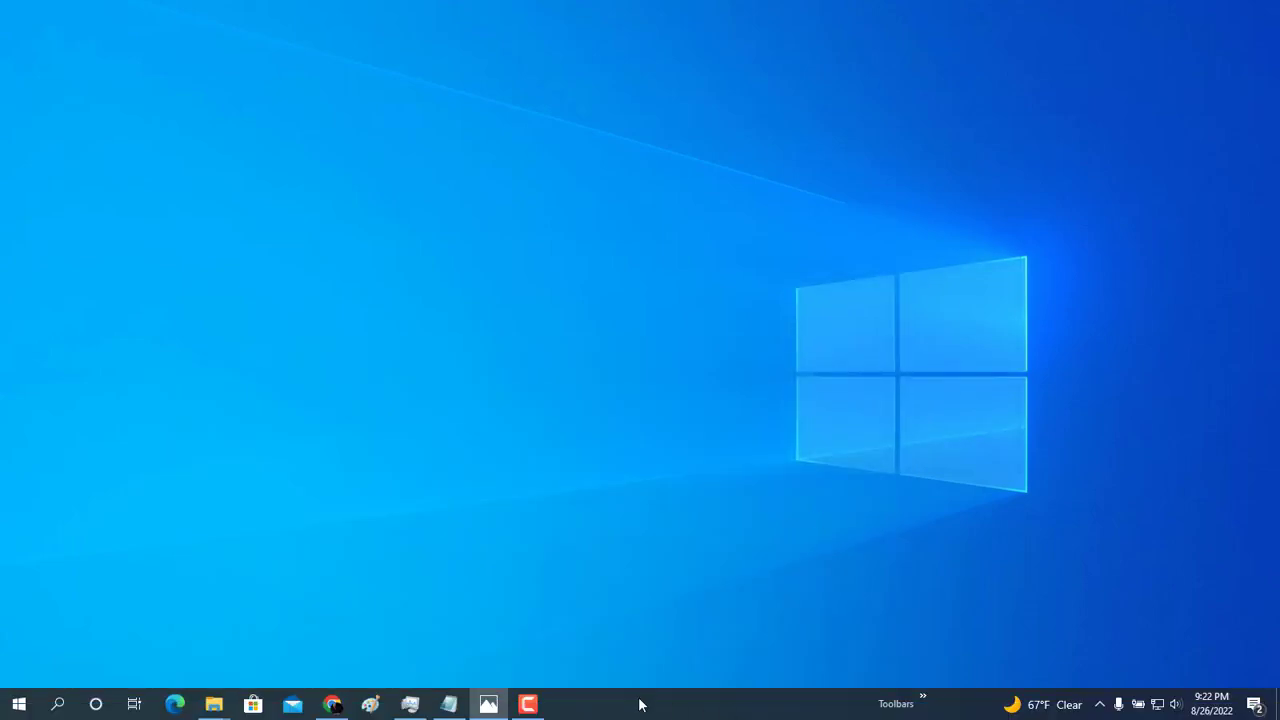
pyautogui.click(922, 698)
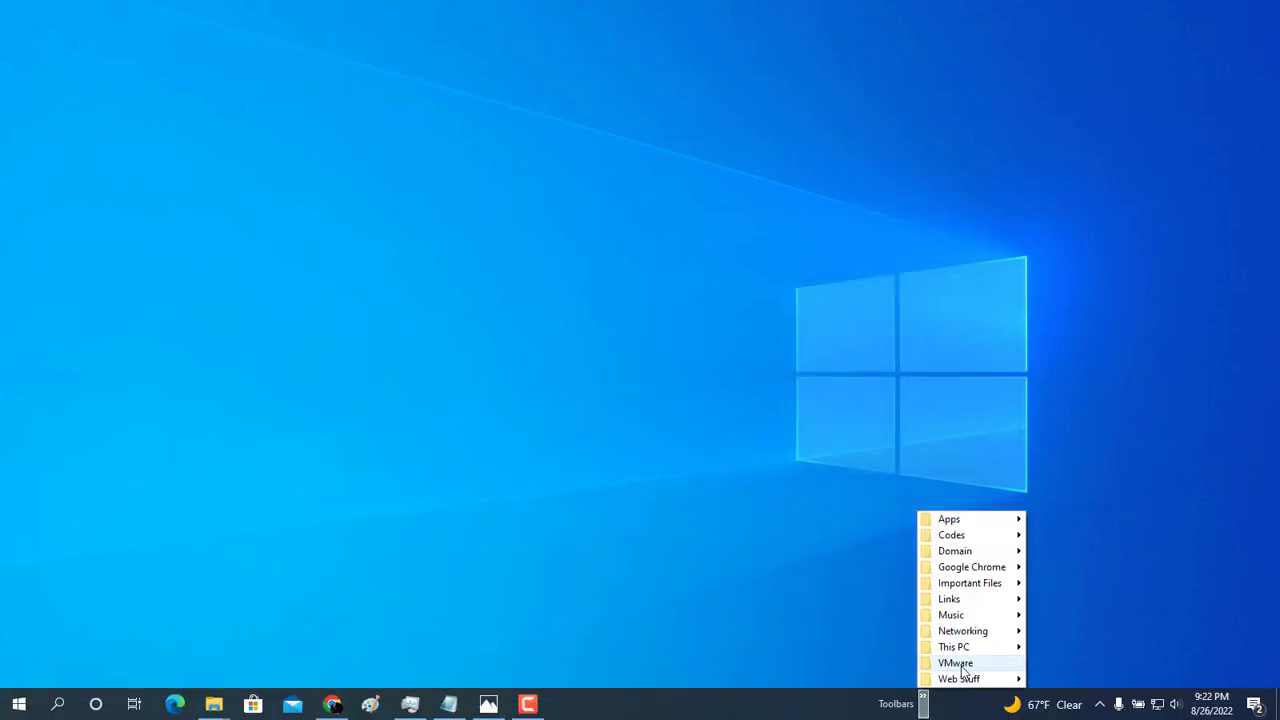
pyautogui.moveTo(963, 668)
pyautogui.click(1080, 665)
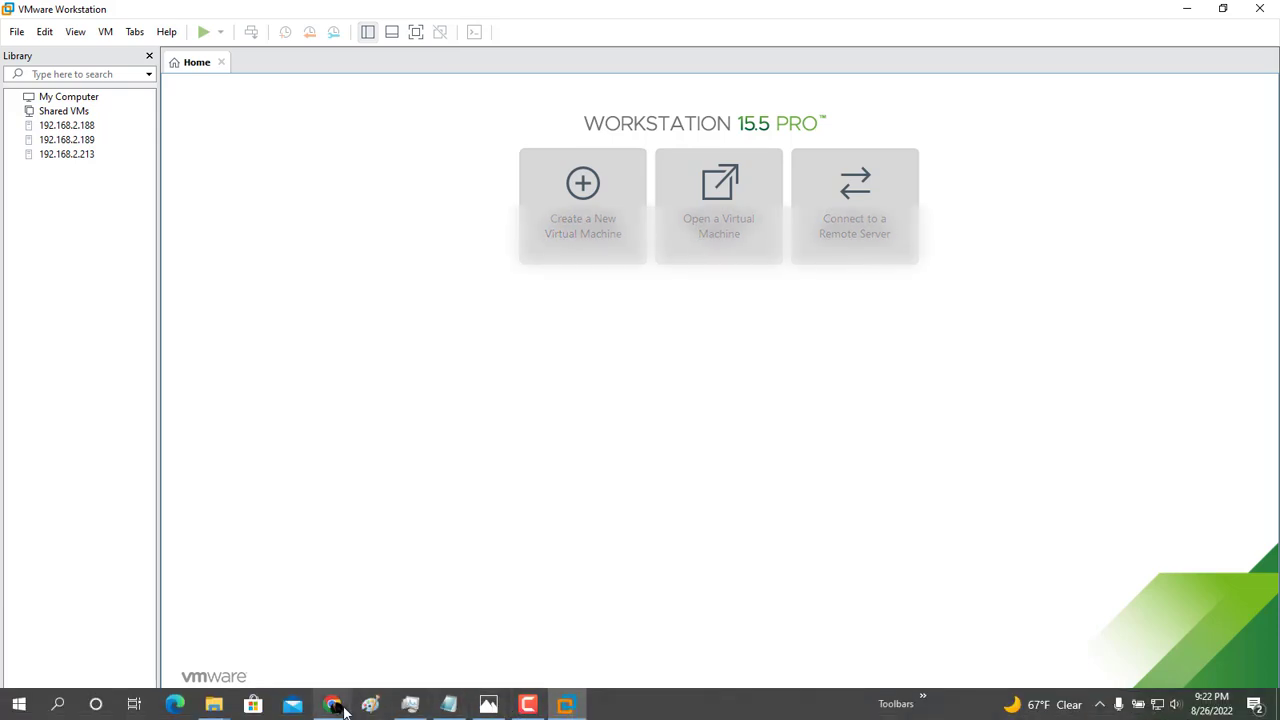
pyautogui.click(334, 704)
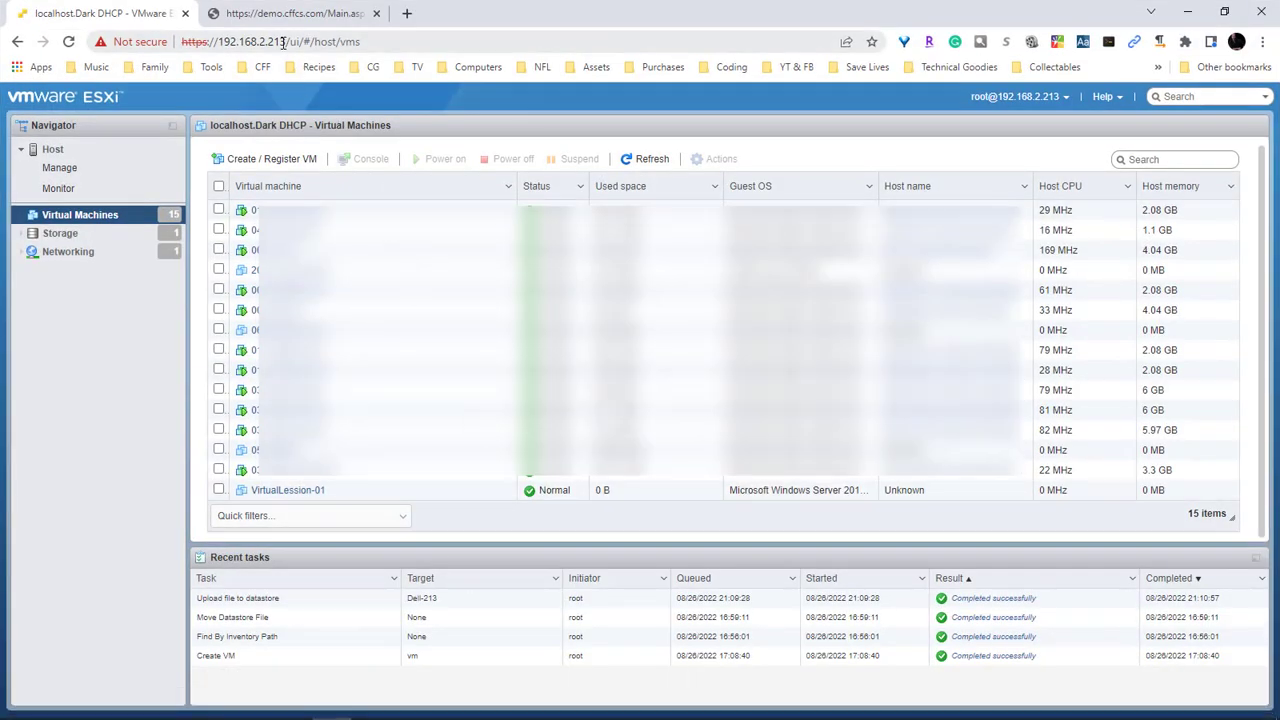
# Log in to ESXi host 192.168.2.213 as root and always trust its certificate
pyautogui.click(1187, 12)
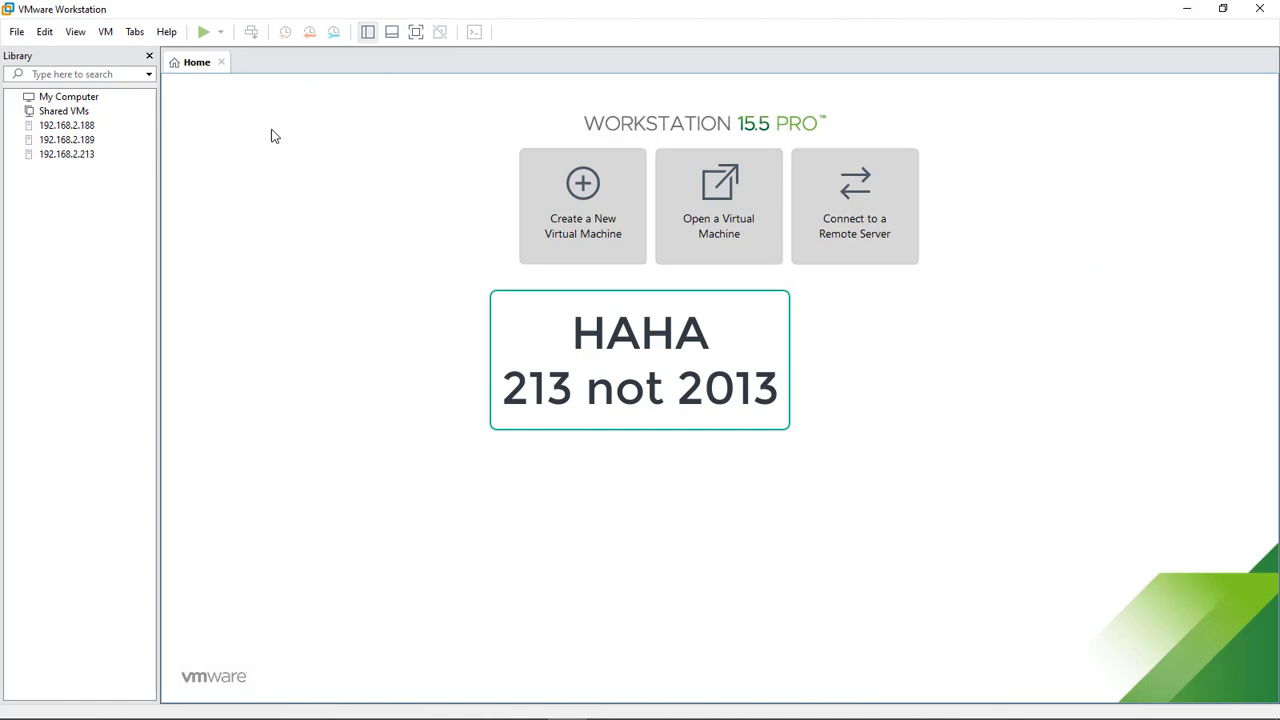
pyautogui.doubleClick(66, 154)
pyautogui.write('r')
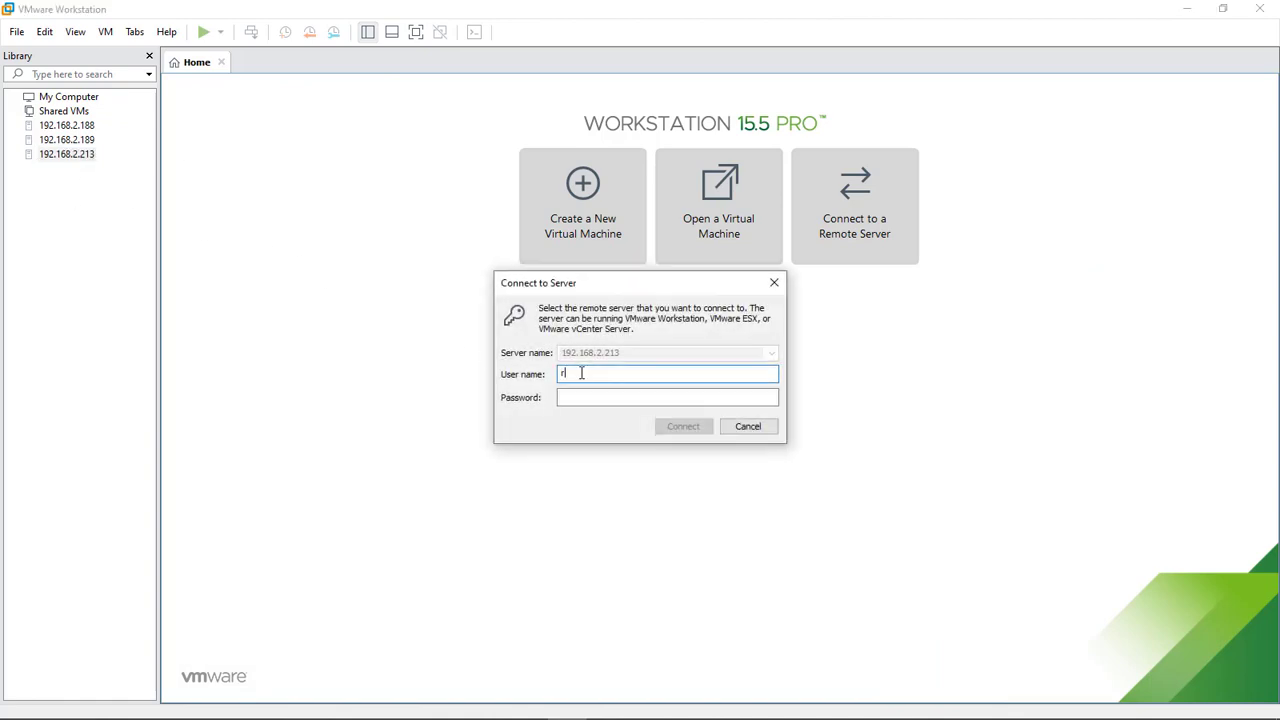
pyautogui.write('oot')
pyautogui.press('Tab')
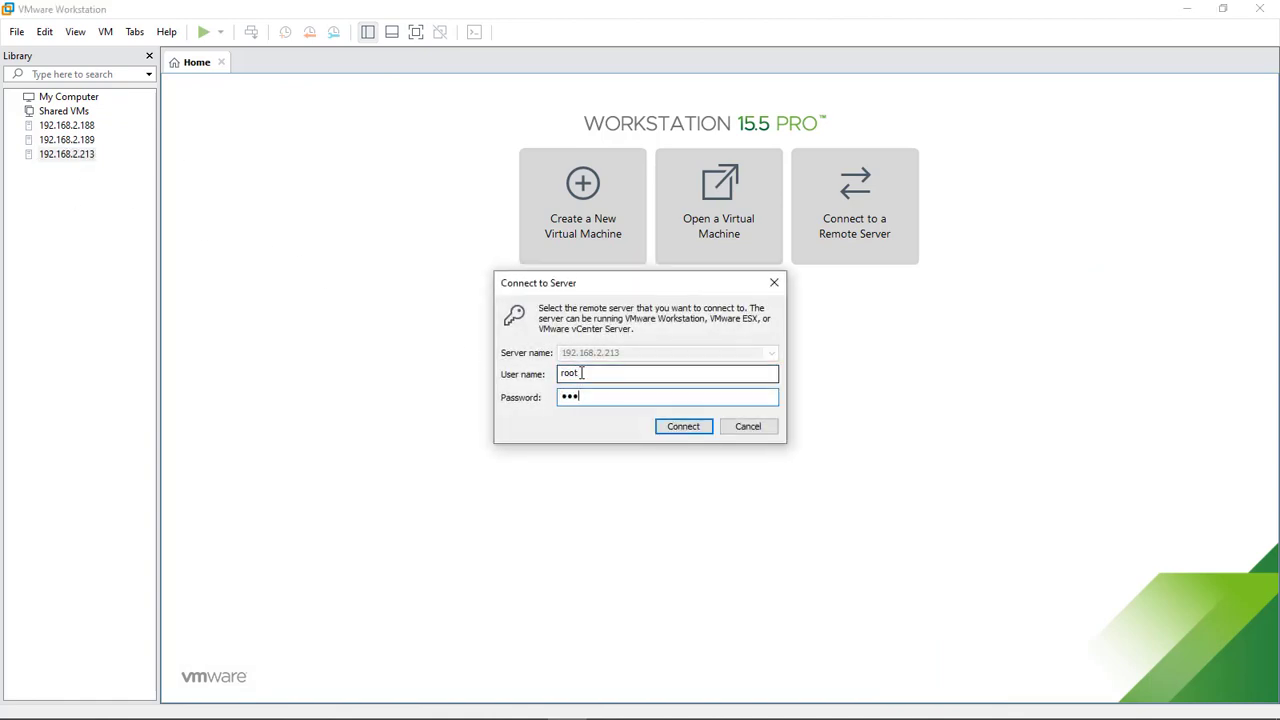
pyautogui.press('Return')
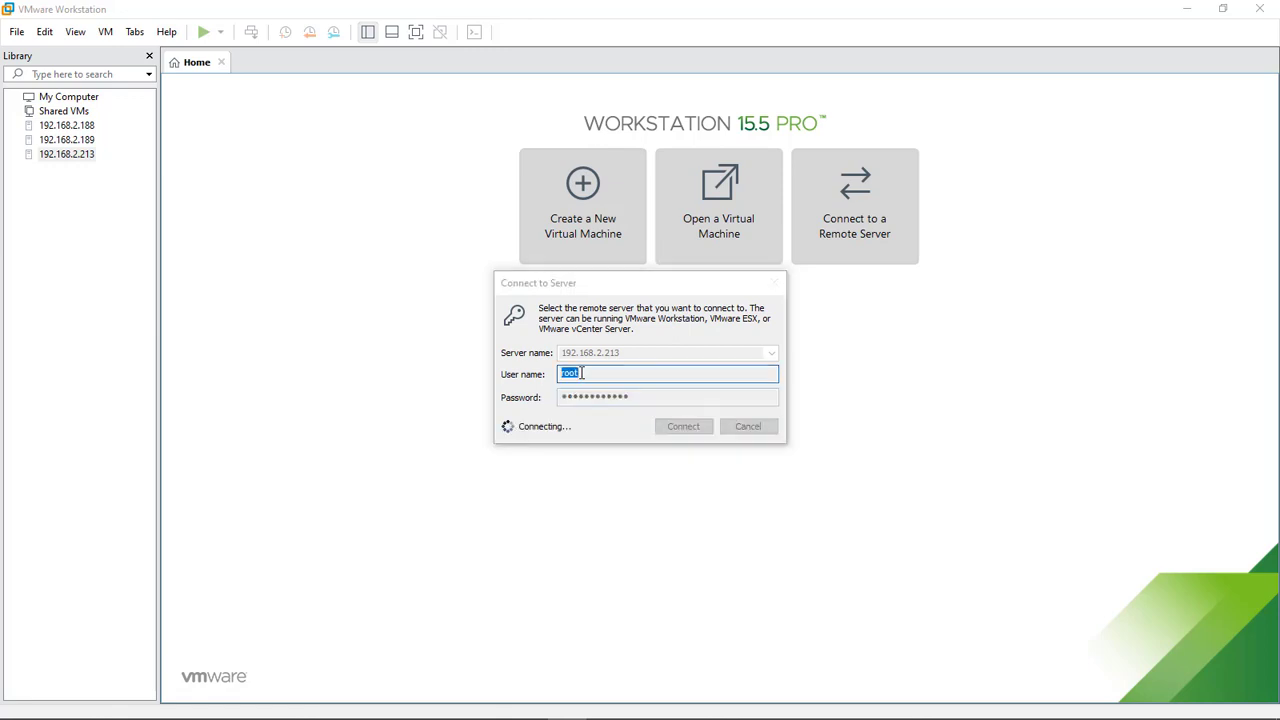
pyautogui.click(524, 396)
pyautogui.click(692, 424)
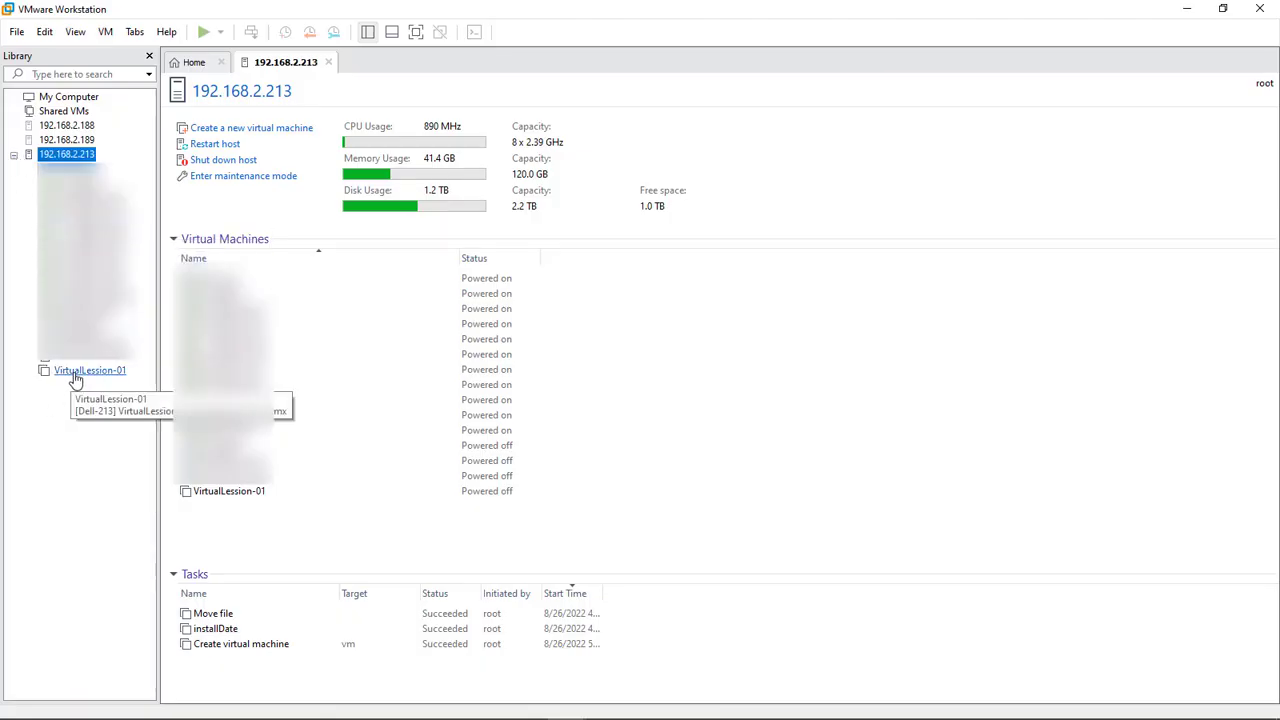
pyautogui.click(78, 373)
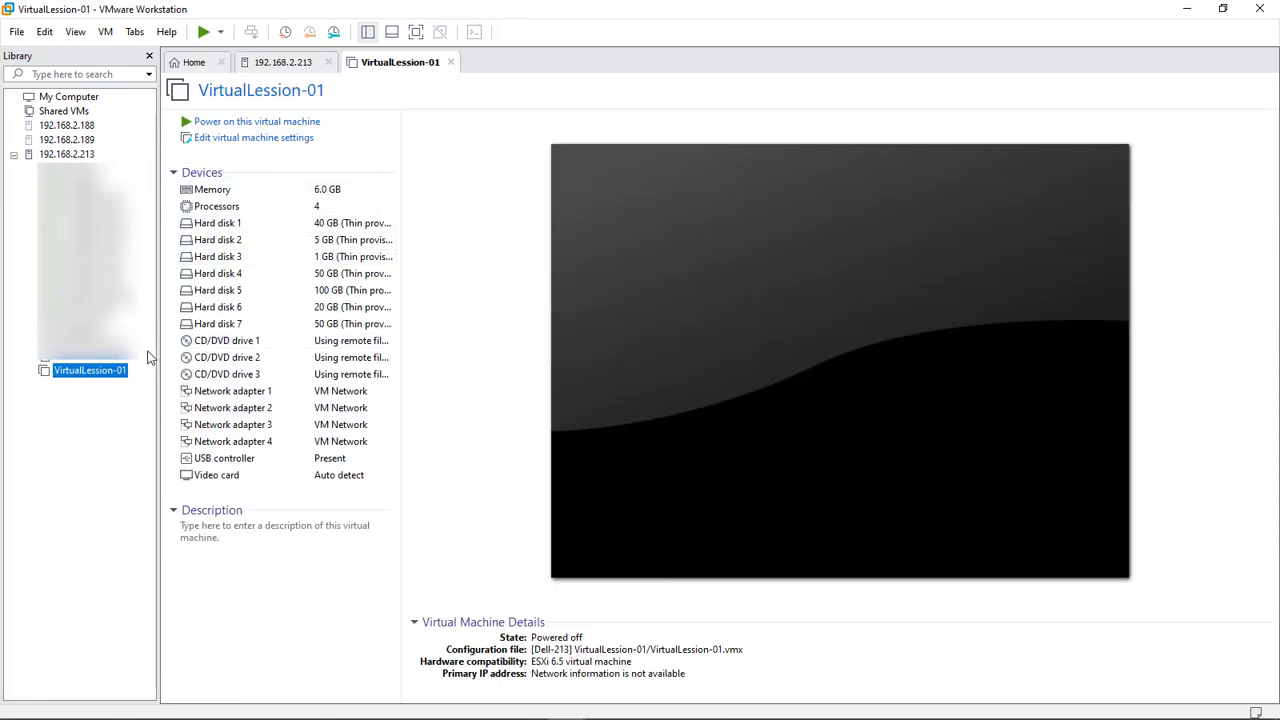
pyautogui.rightClick(100, 381)
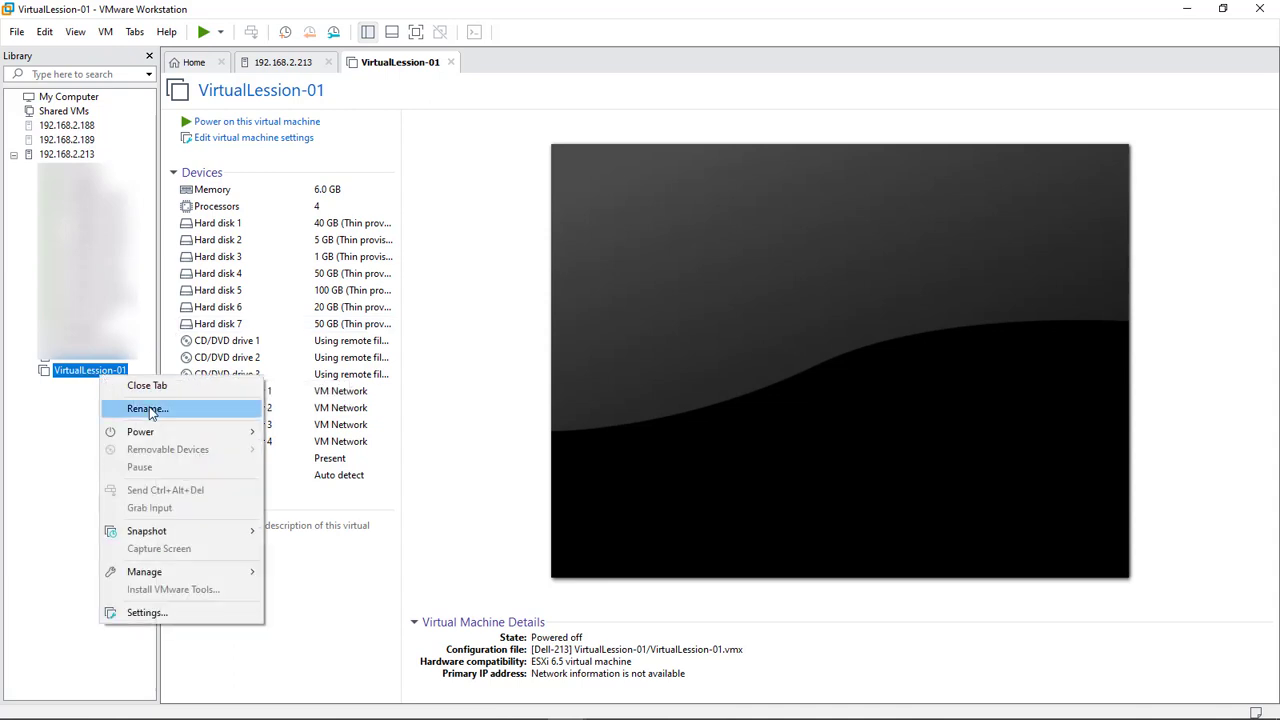
pyautogui.click(140, 408)
pyautogui.click(104, 370)
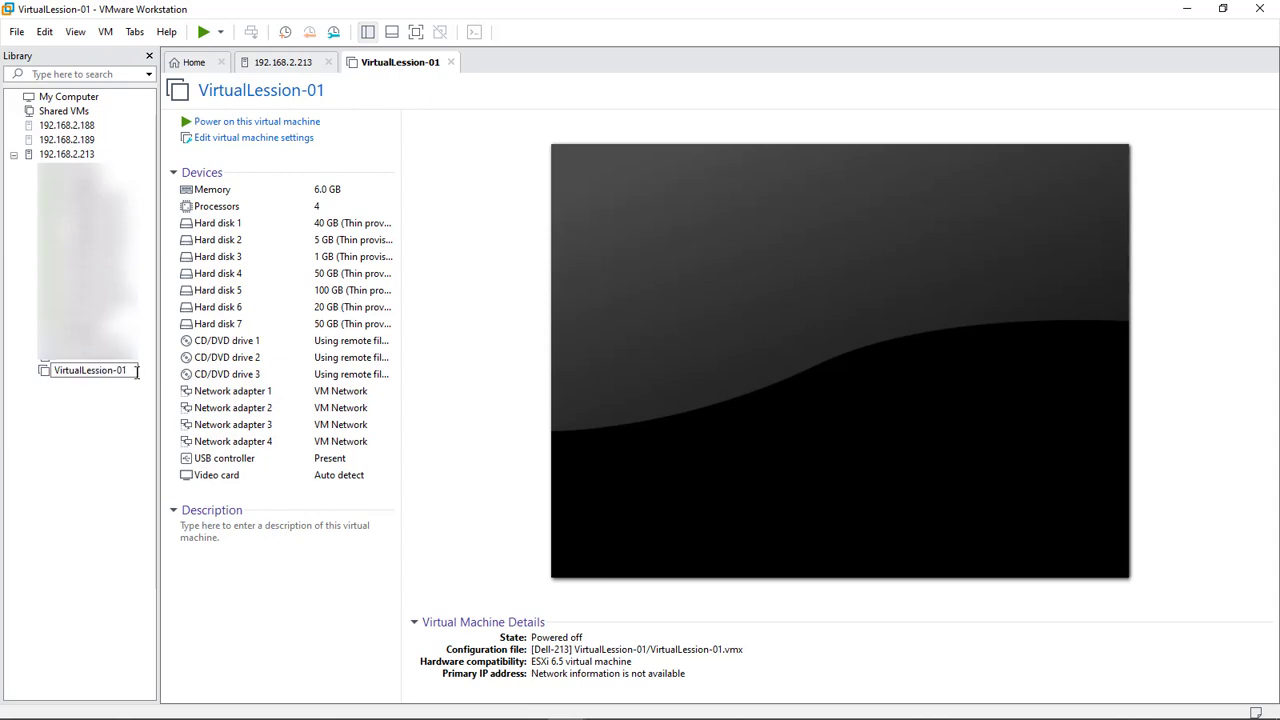
pyautogui.press('Return')
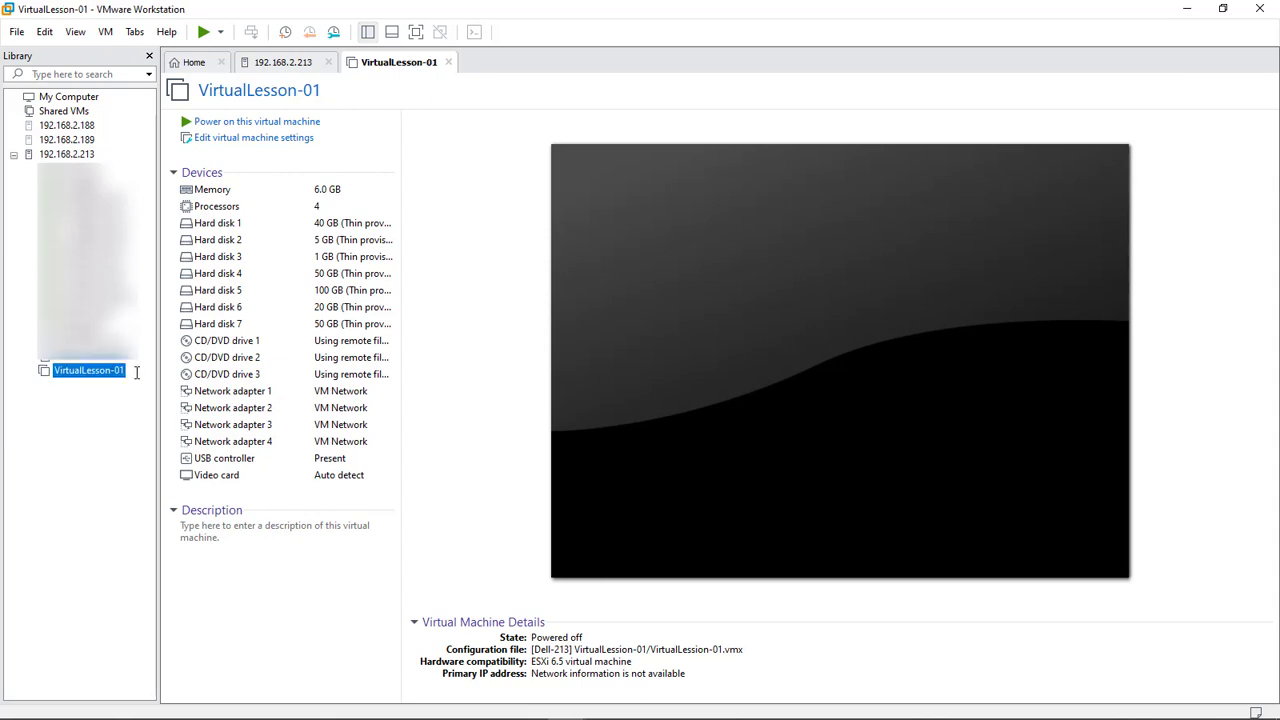
pyautogui.moveTo(396, 714)
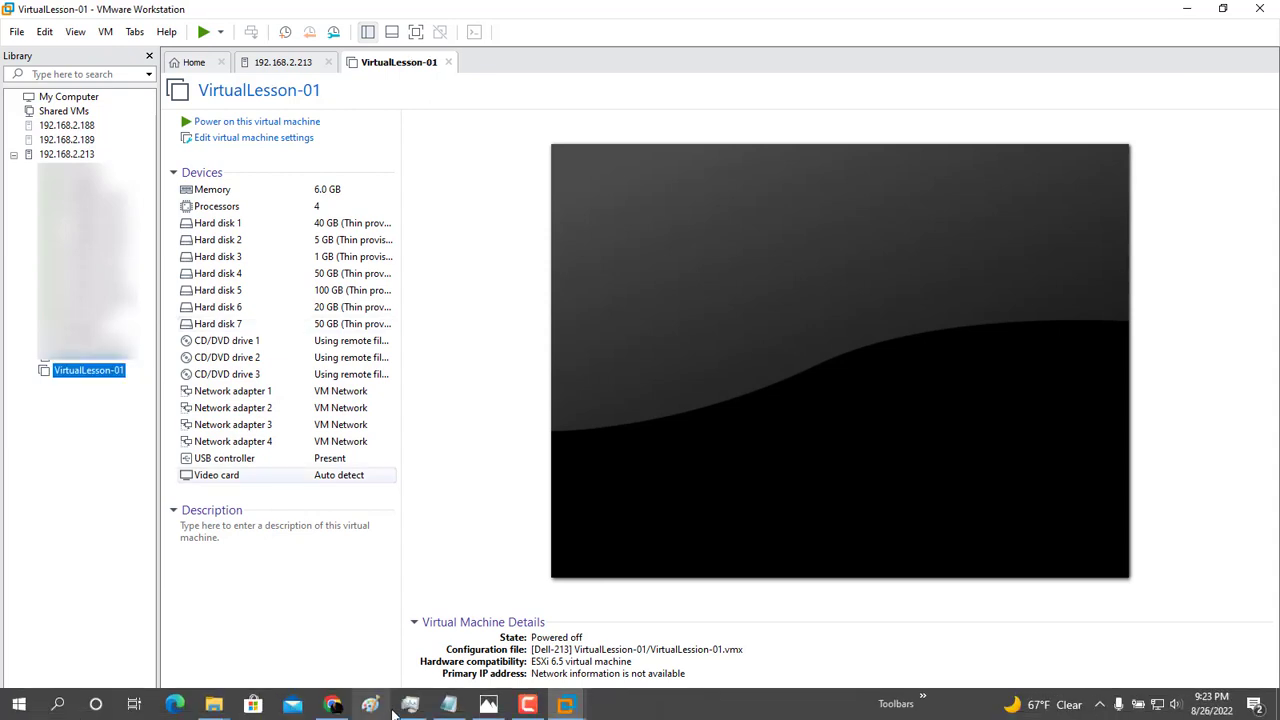
pyautogui.click(333, 705)
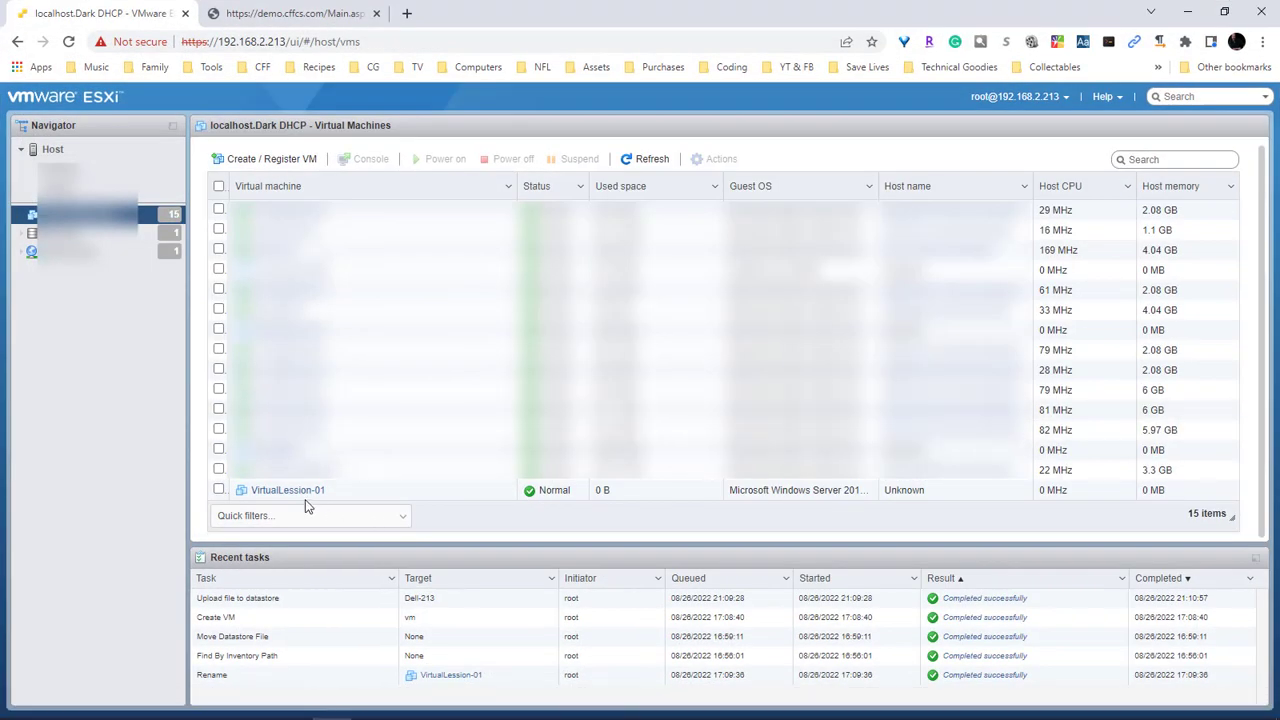
pyautogui.click(646, 159)
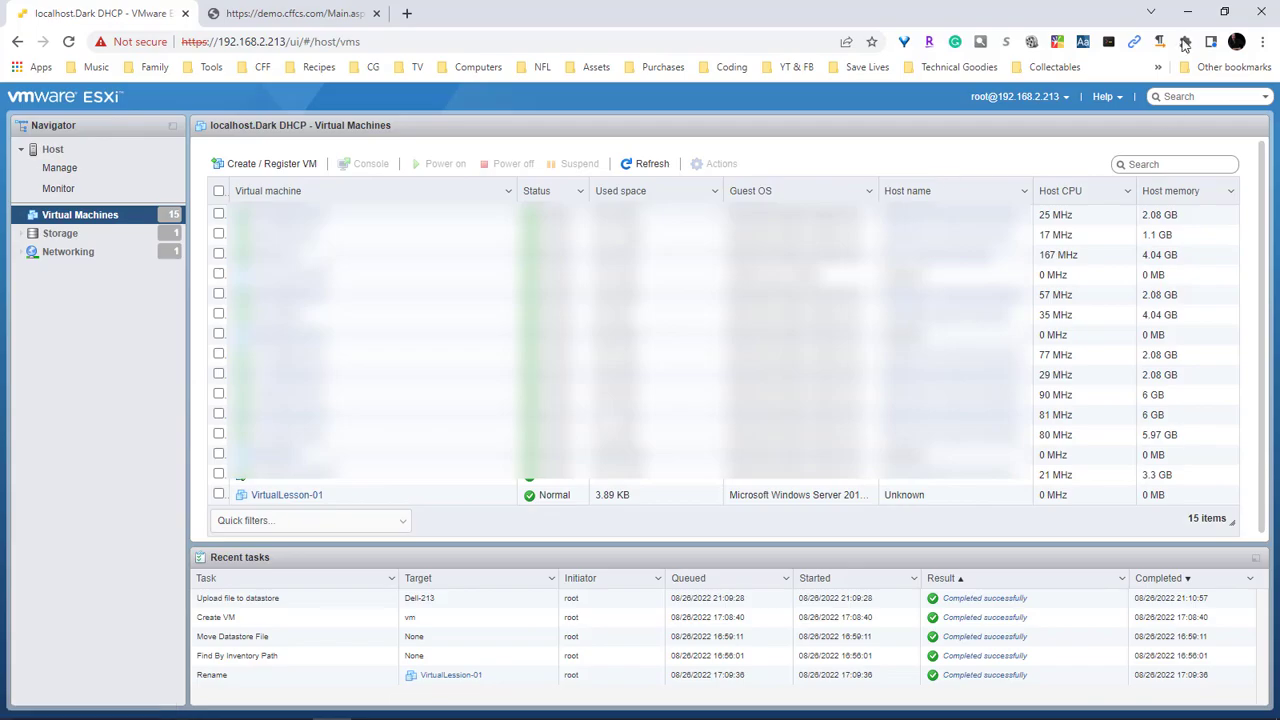
pyautogui.click(1188, 13)
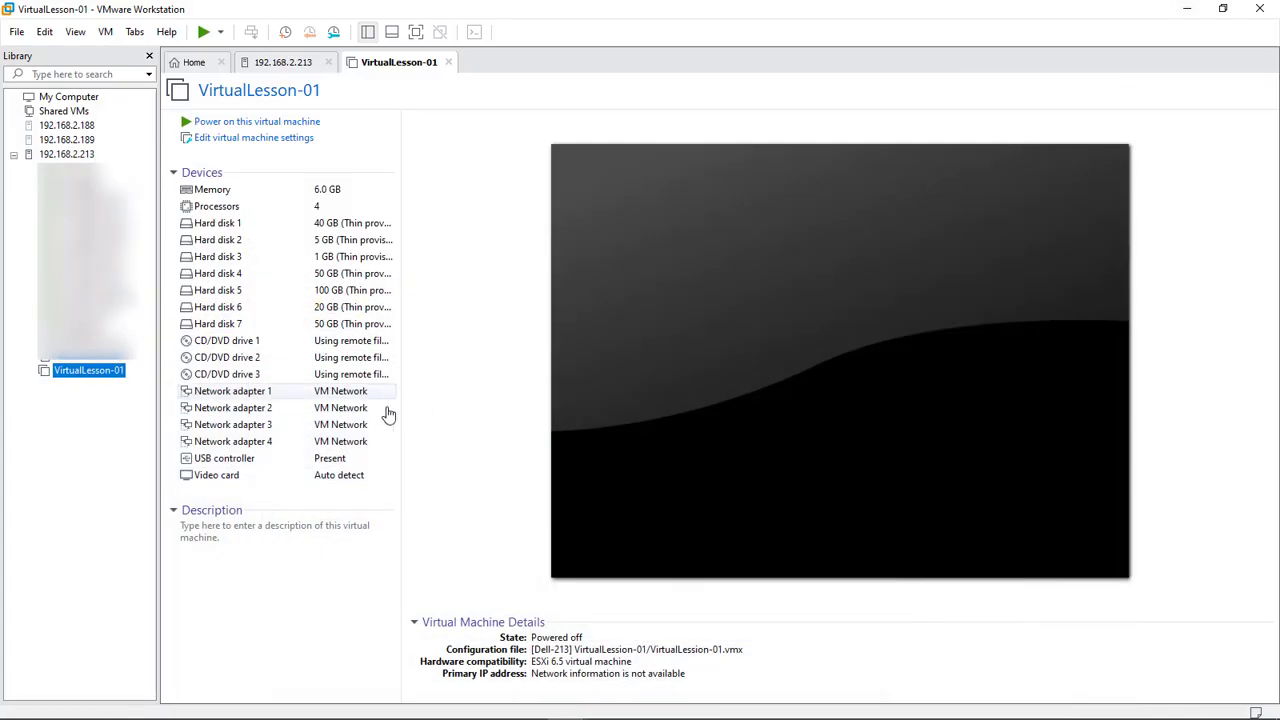
# Power on VirtualLesson-01, keep the default language settings, and choose Install now
pyautogui.click(243, 122)
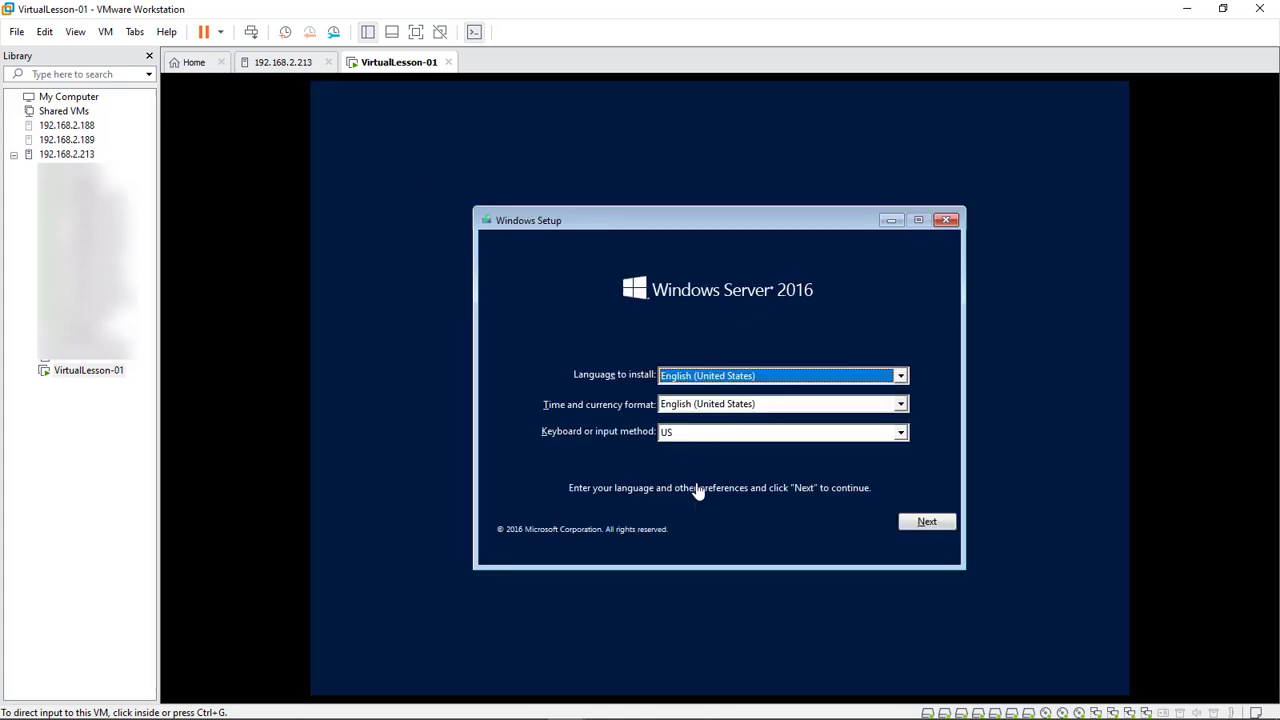
pyautogui.click(933, 524)
pyautogui.click(928, 521)
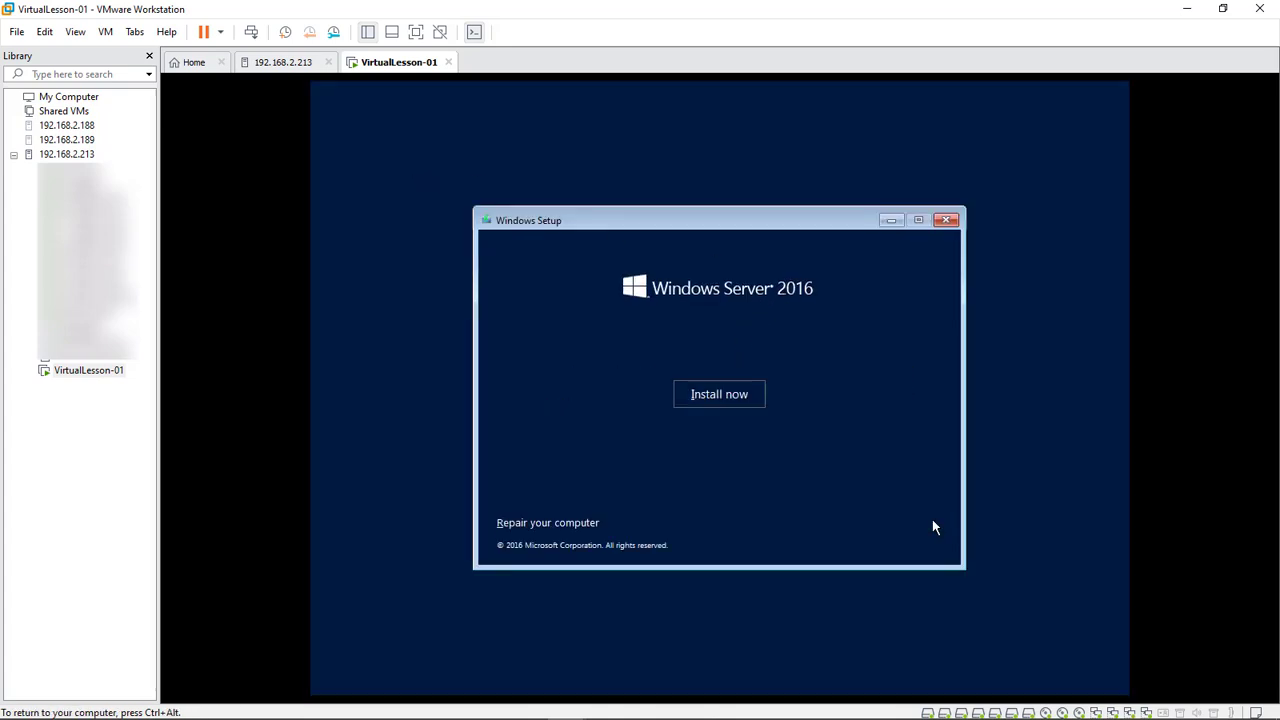
pyautogui.click(707, 398)
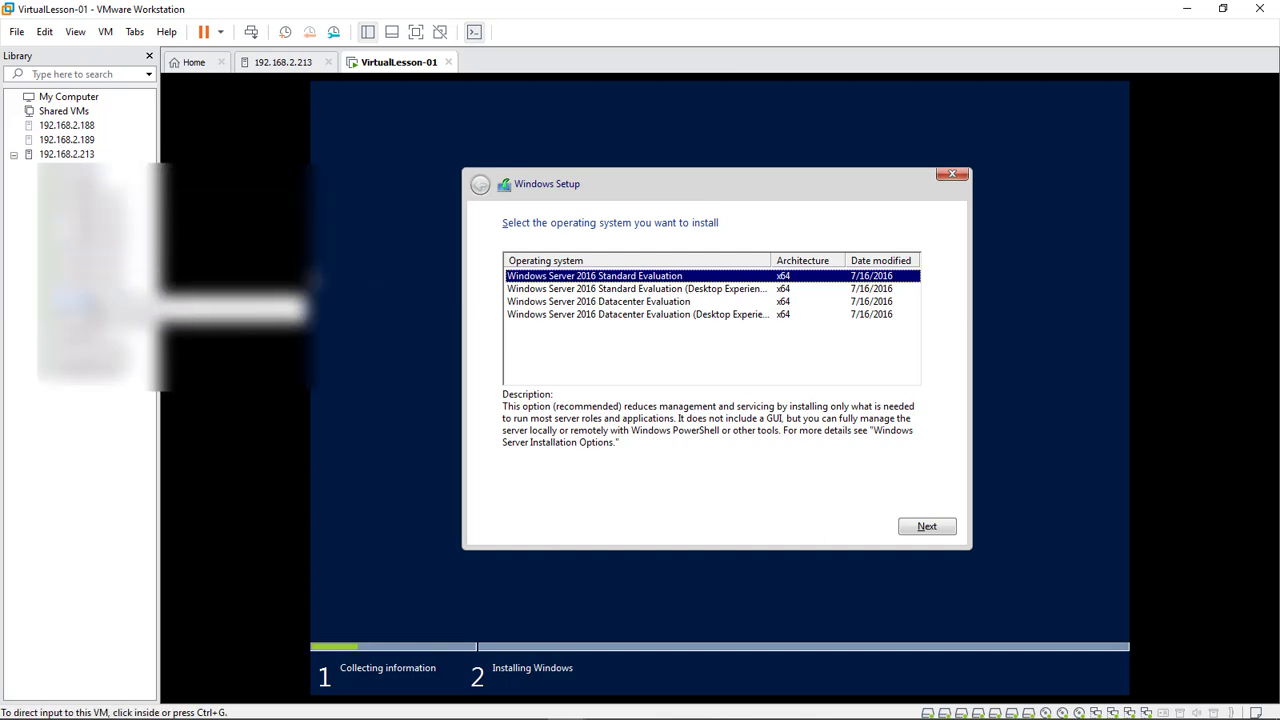
# Pick the Windows Server 2016 Datacenter Evaluation edition and tick 'I accept the license terms'
pyautogui.click(310, 270)
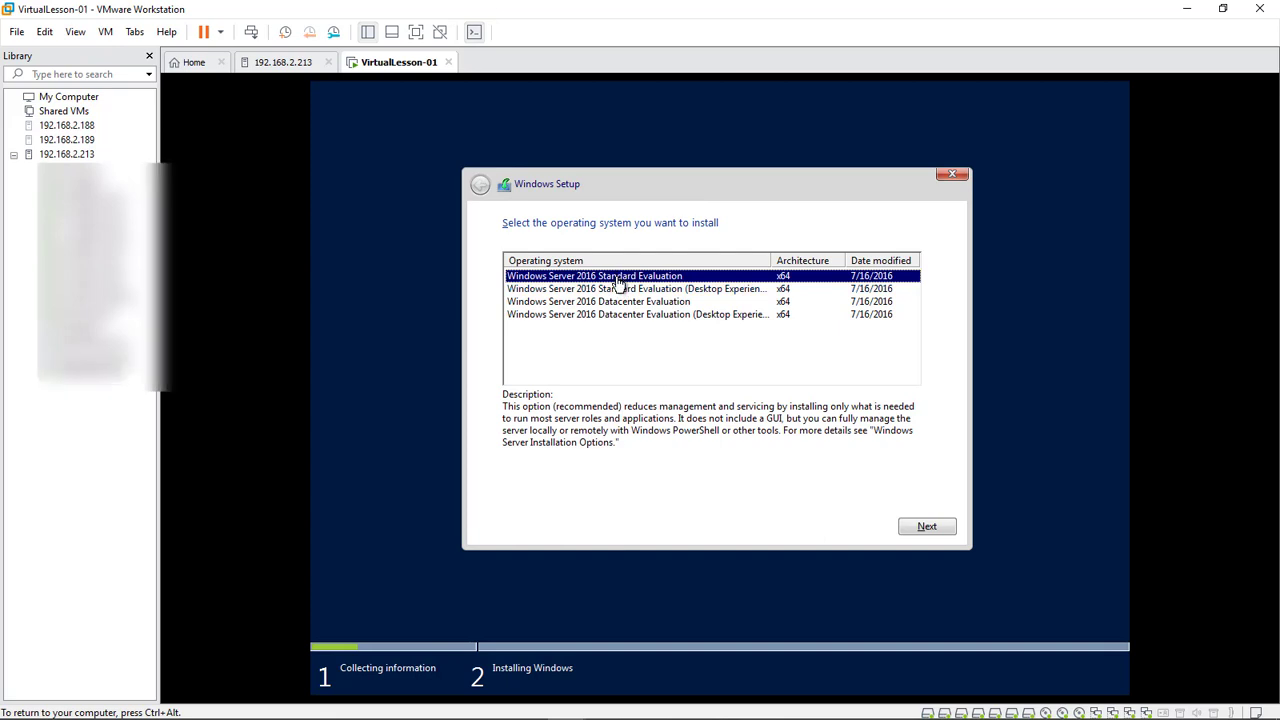
pyautogui.hotkey('ctrl', 'alt')
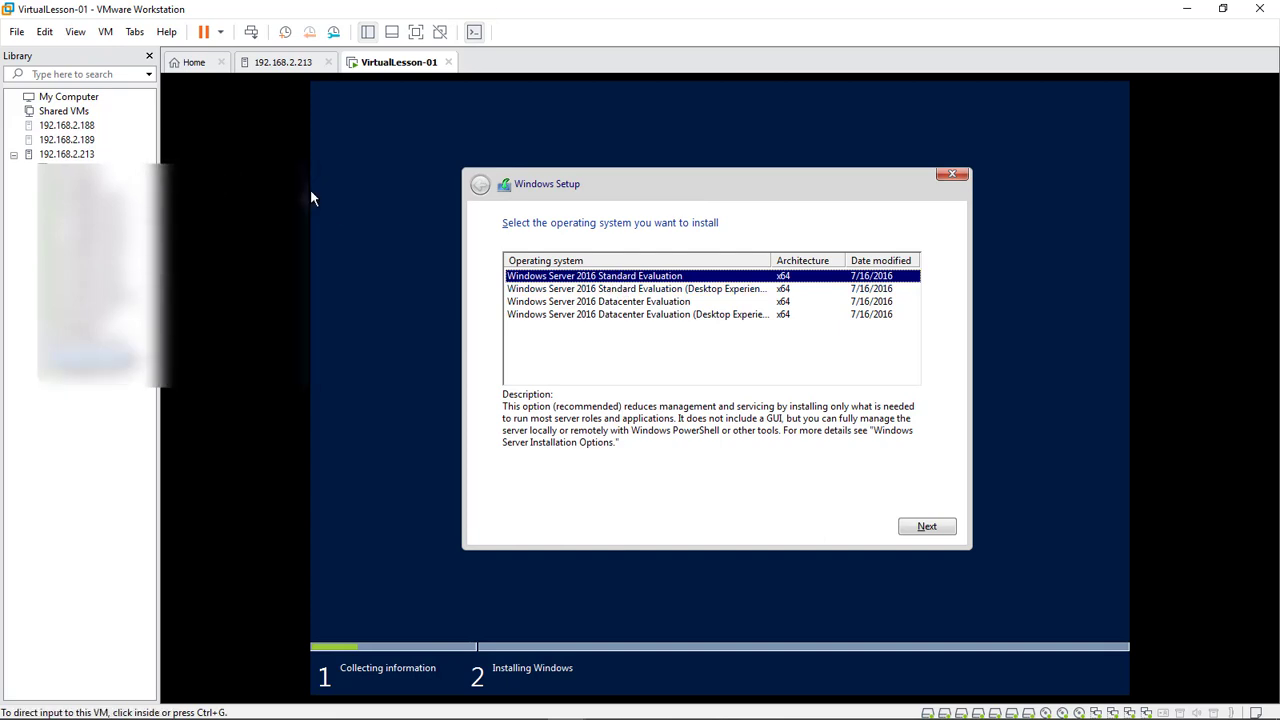
pyautogui.click(465, 319)
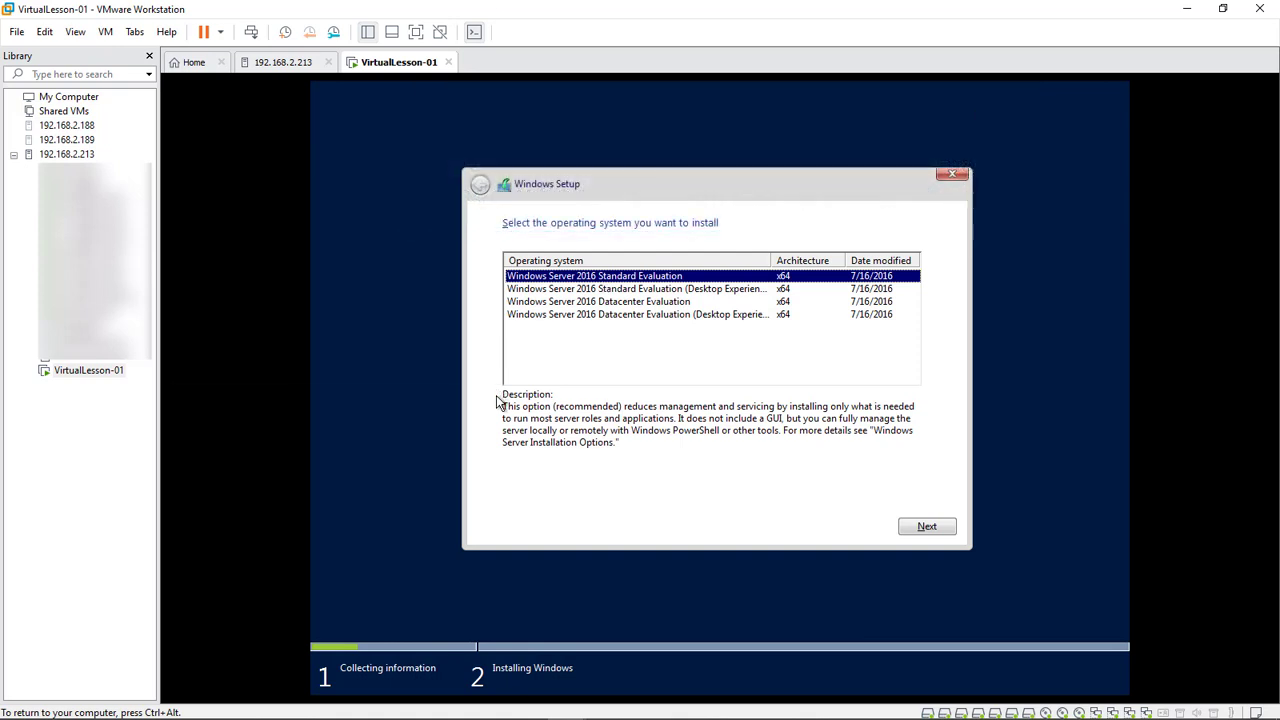
pyautogui.click(643, 304)
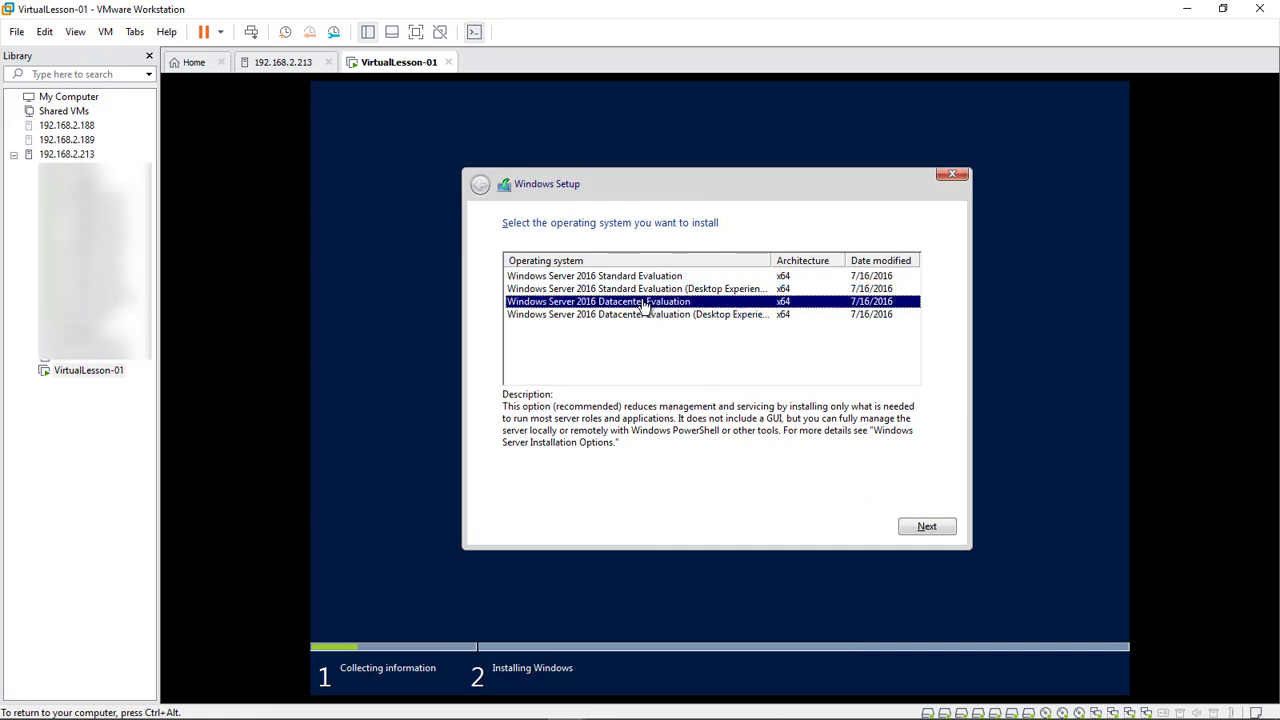
pyautogui.click(930, 532)
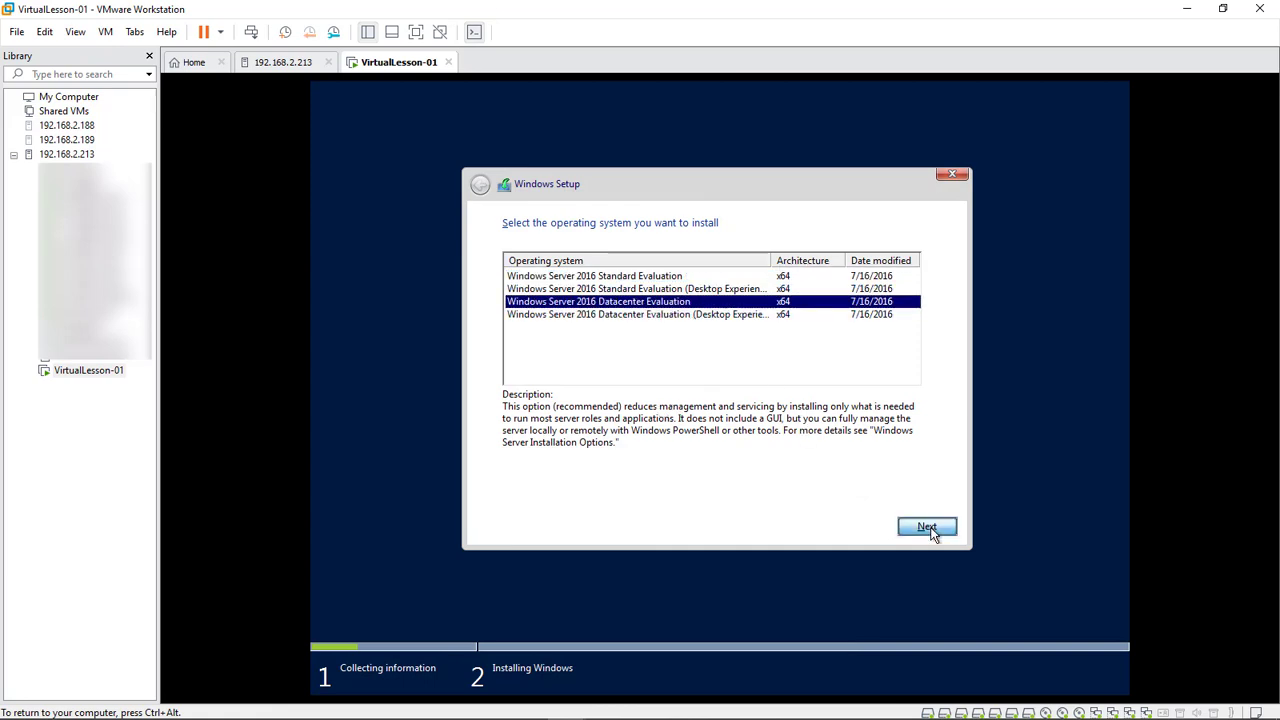
pyautogui.click(508, 490)
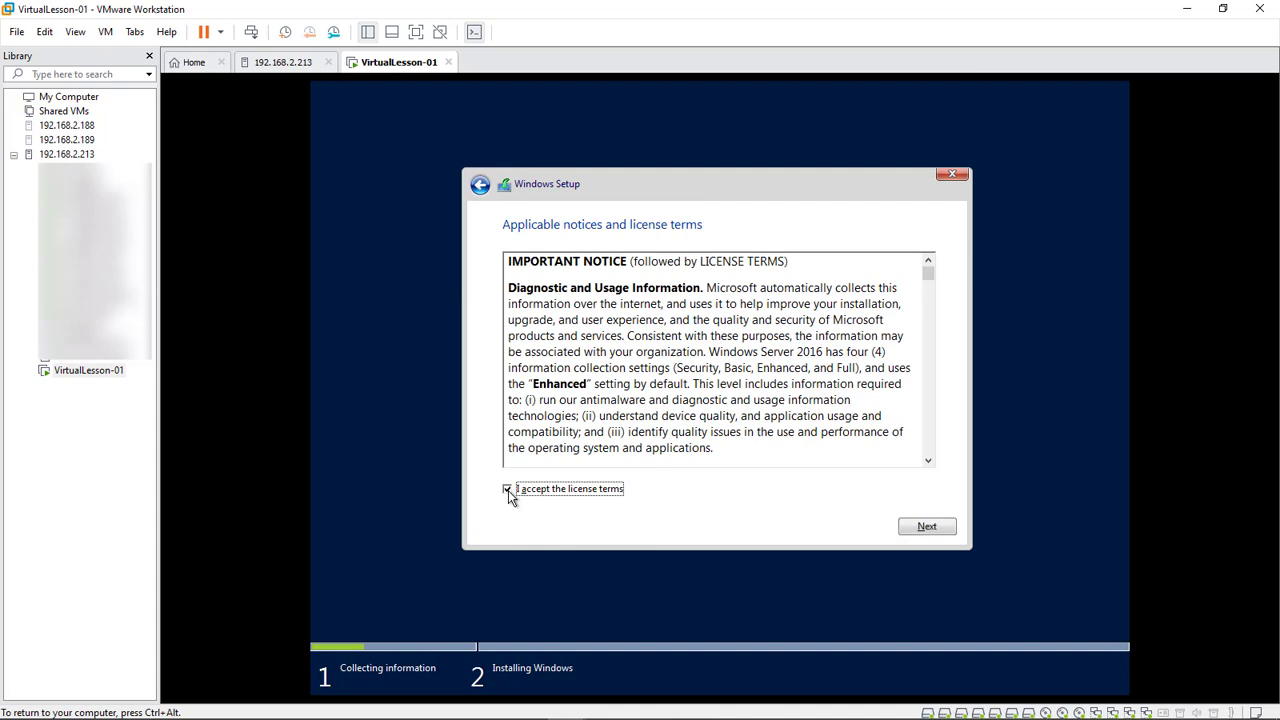
# Choose a Custom install, create a 40960 MB partition on Drive 0, and install onto Partition 2
pyautogui.click(944, 530)
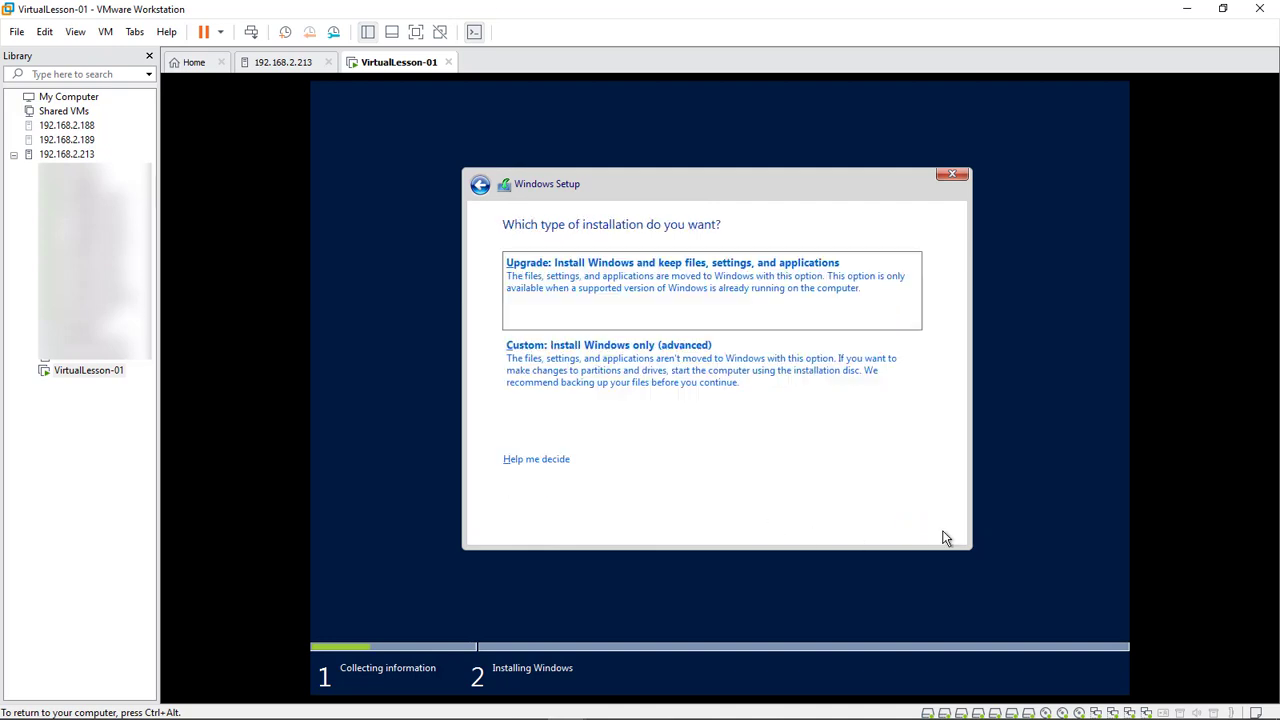
pyautogui.click(686, 368)
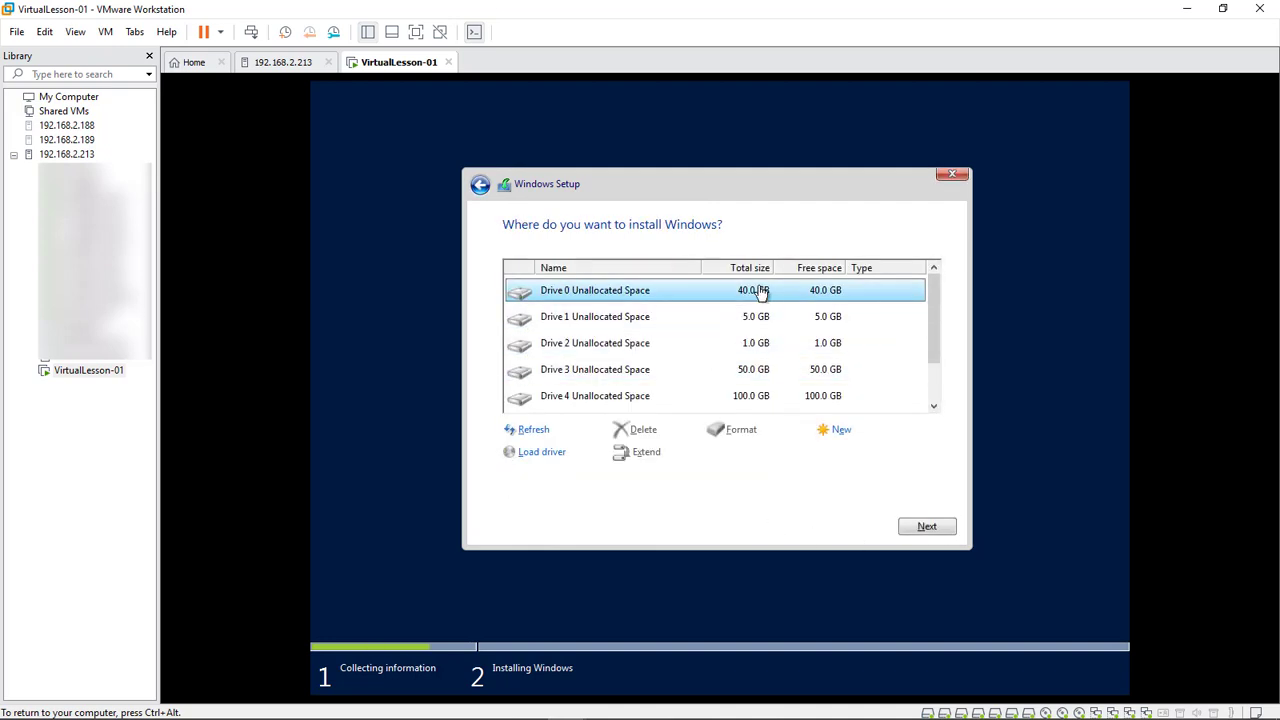
pyautogui.click(840, 432)
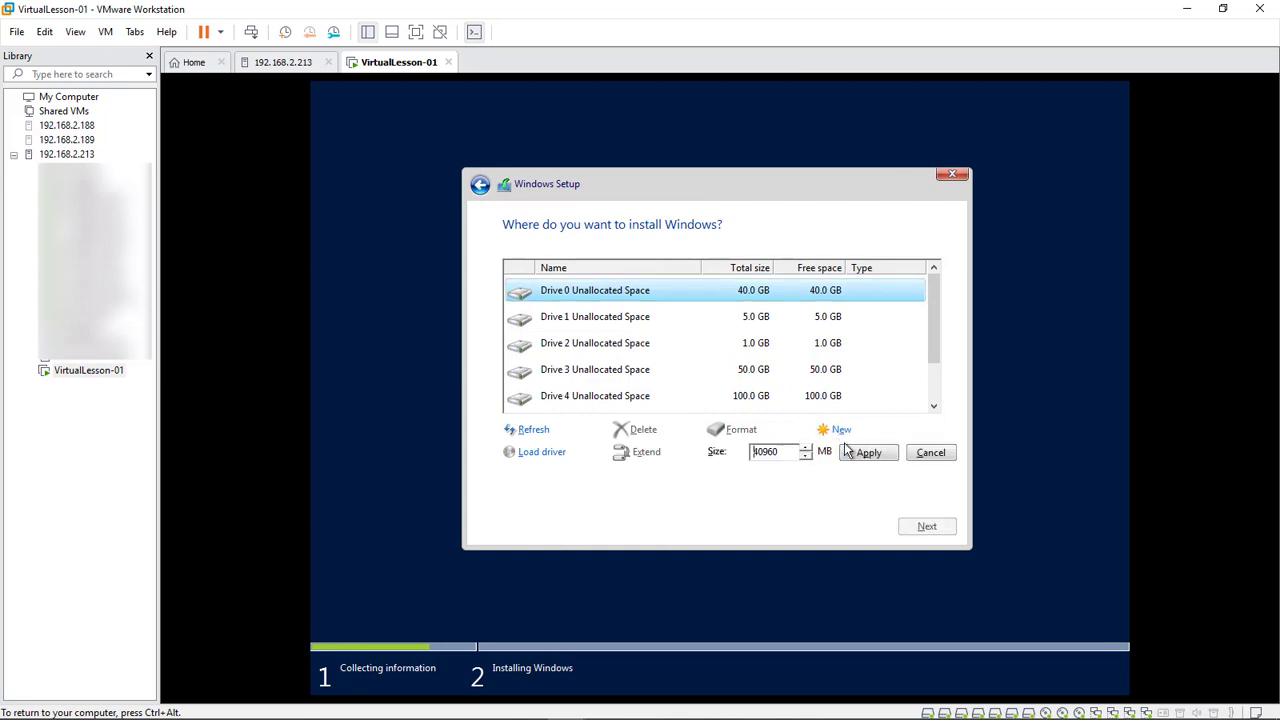
pyautogui.click(866, 453)
pyautogui.click(845, 458)
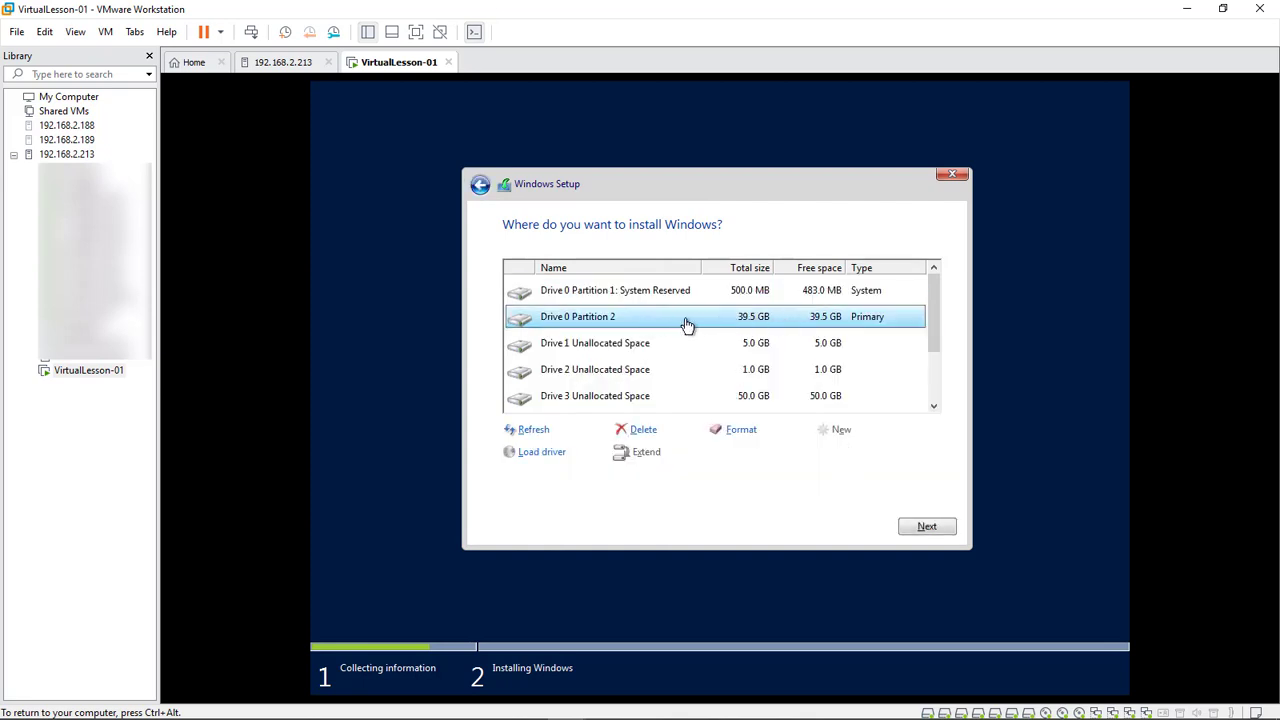
pyautogui.click(927, 529)
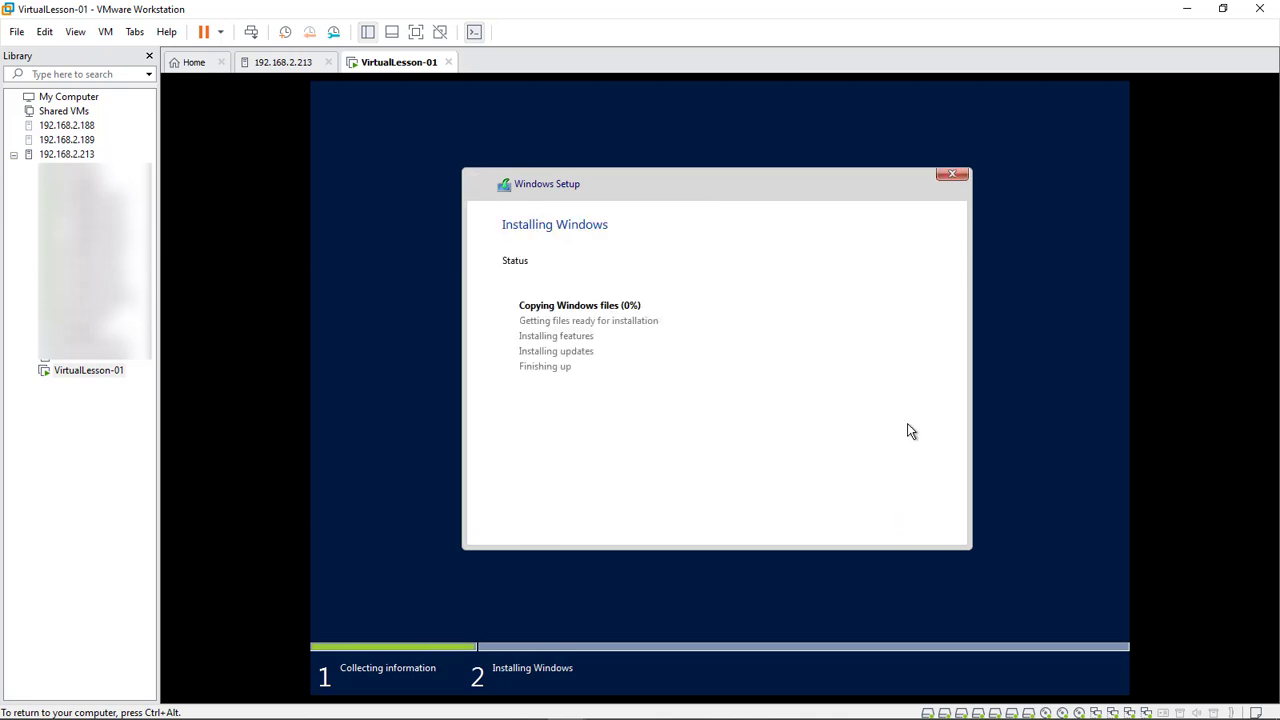
# Accept the Administrator password-change prompt and enter the new Administrator password
pyautogui.hotkey('ctrl', 'alt')
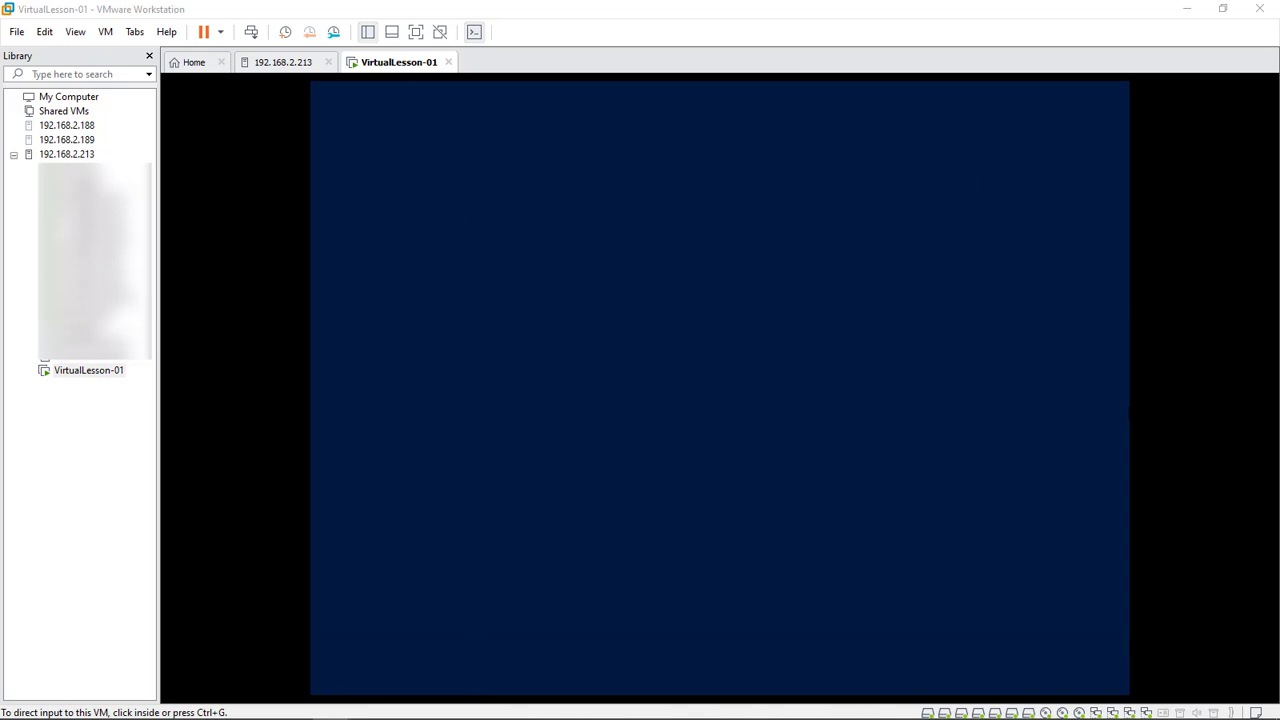
pyautogui.click(510, 164)
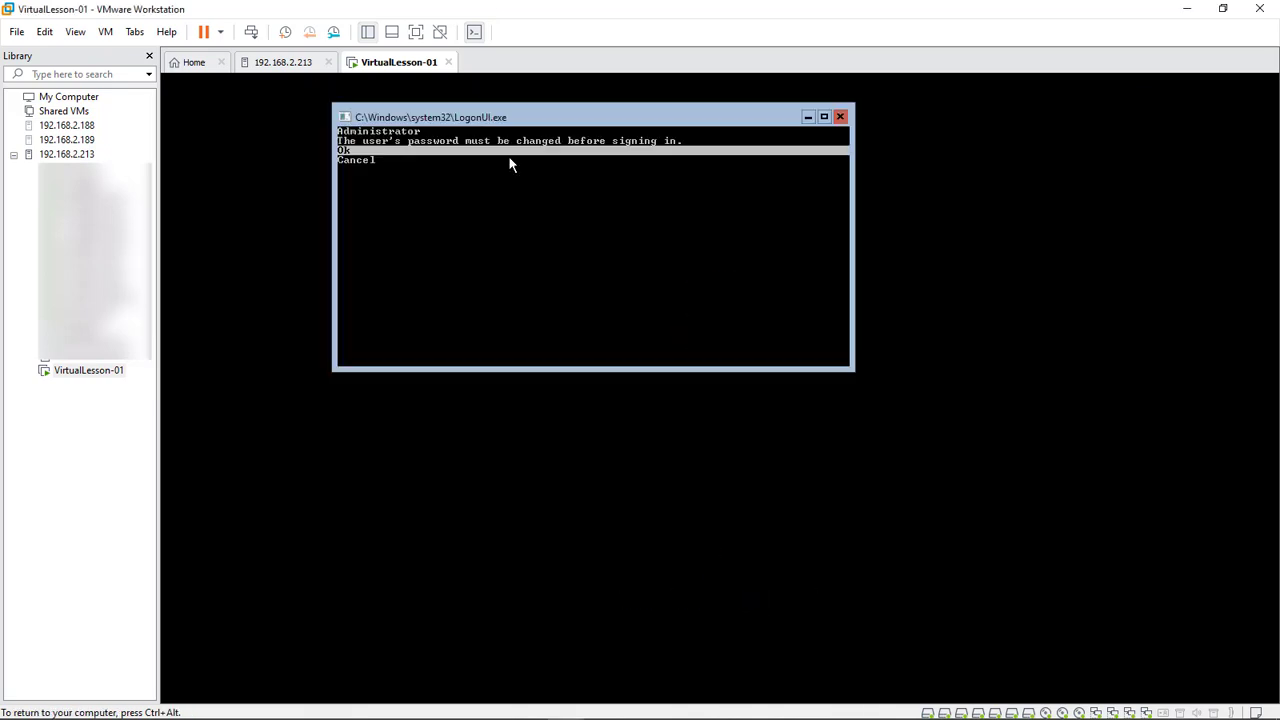
pyautogui.press('Return')
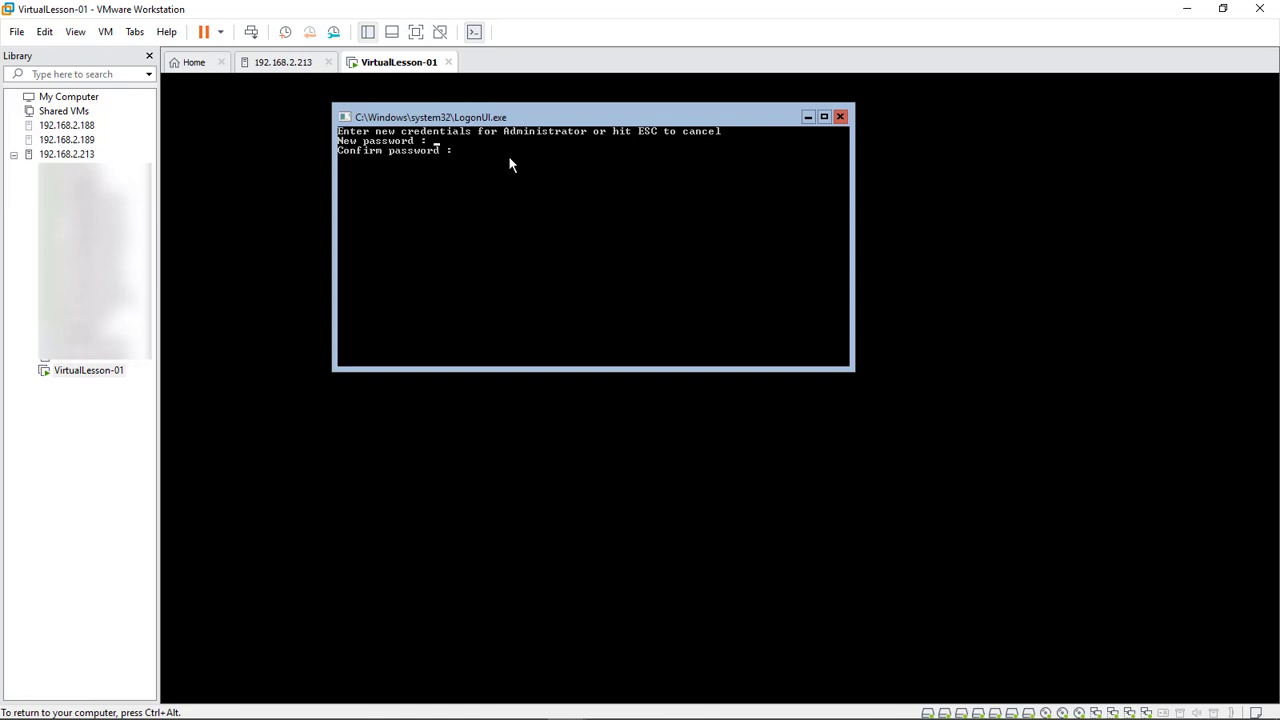
pyautogui.write('*****')
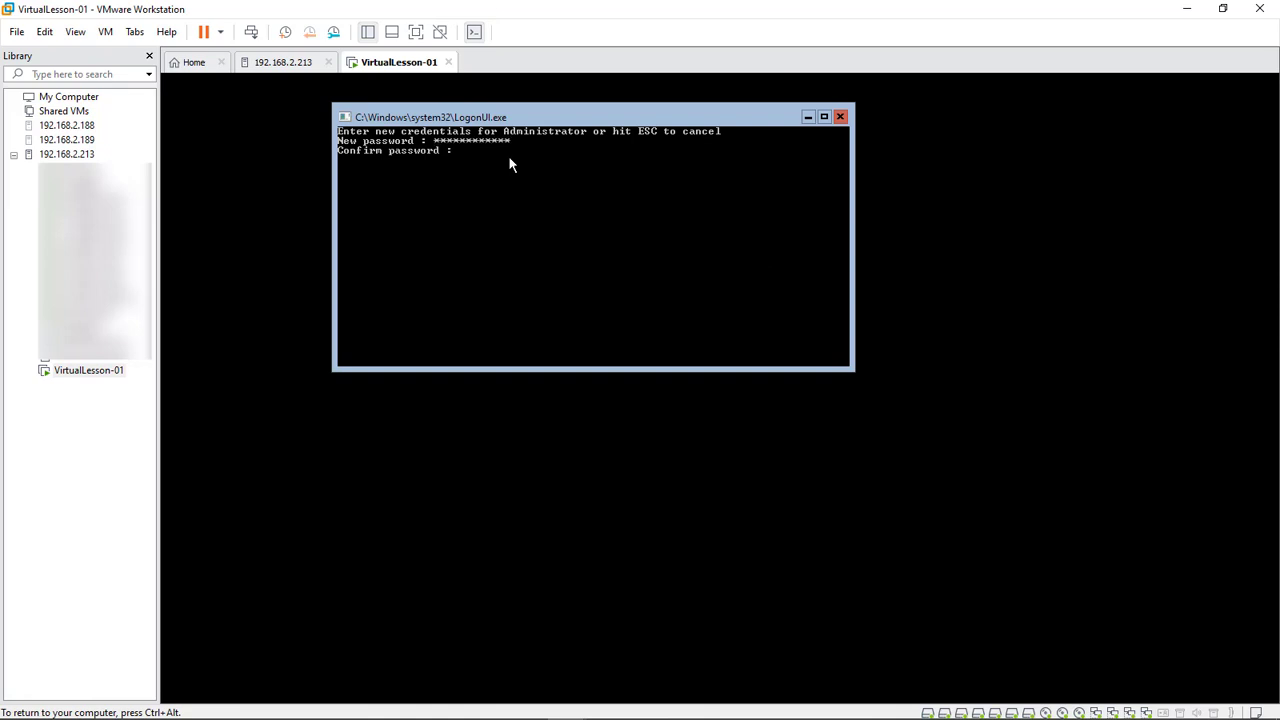
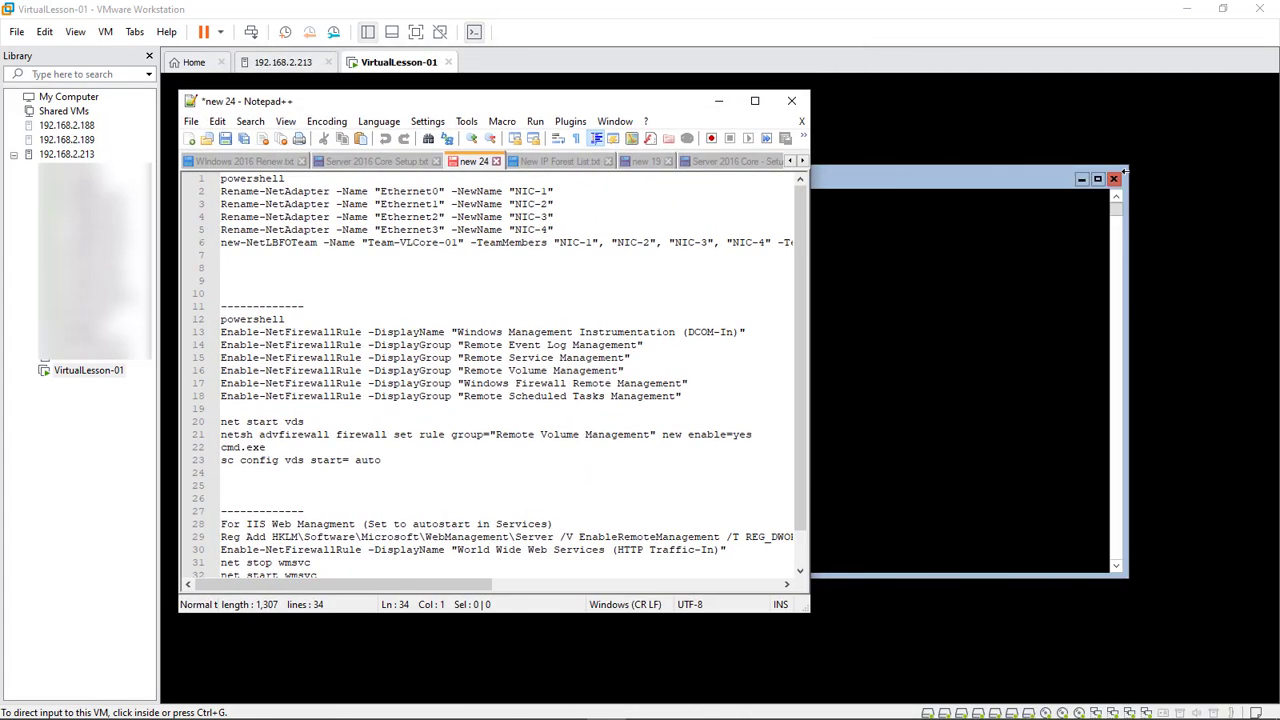
# Enlarge the Notepad++ window and walk through the four Rename-NetAdapter lines
pyautogui.moveTo(809, 611); pyautogui.dragTo(1017, 698)
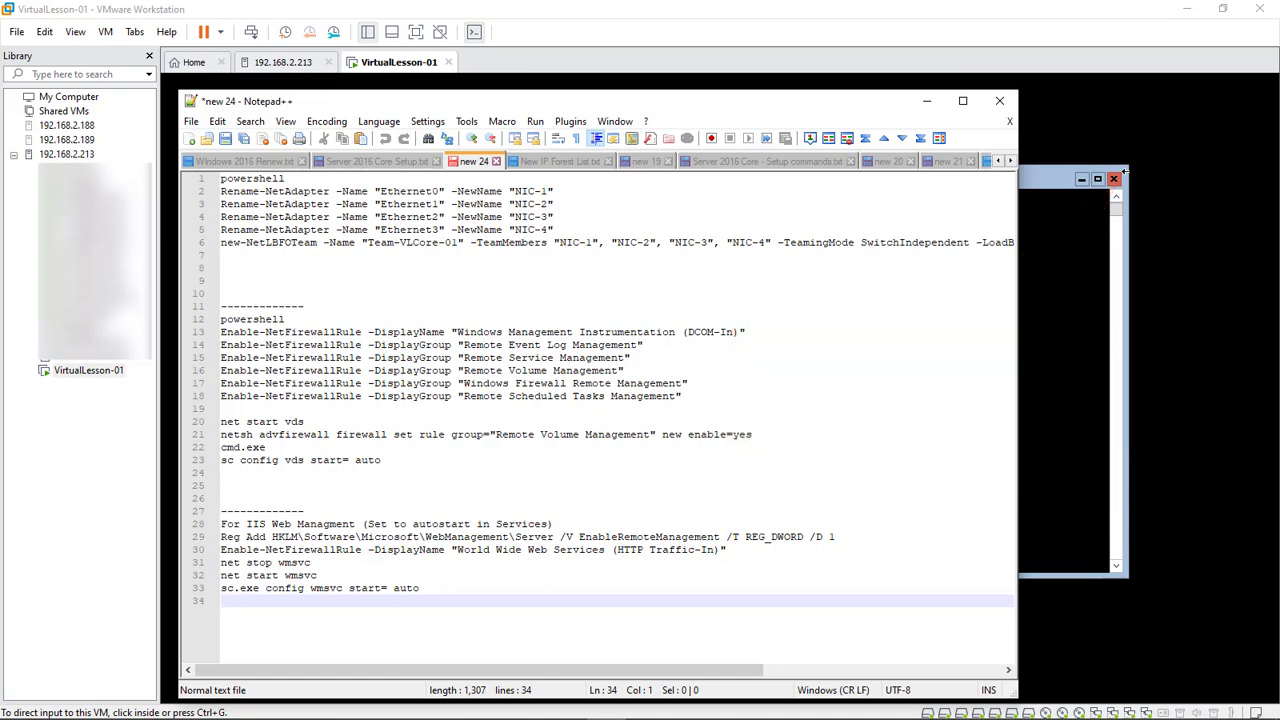
pyautogui.moveTo(554, 230); pyautogui.dragTo(221, 192)
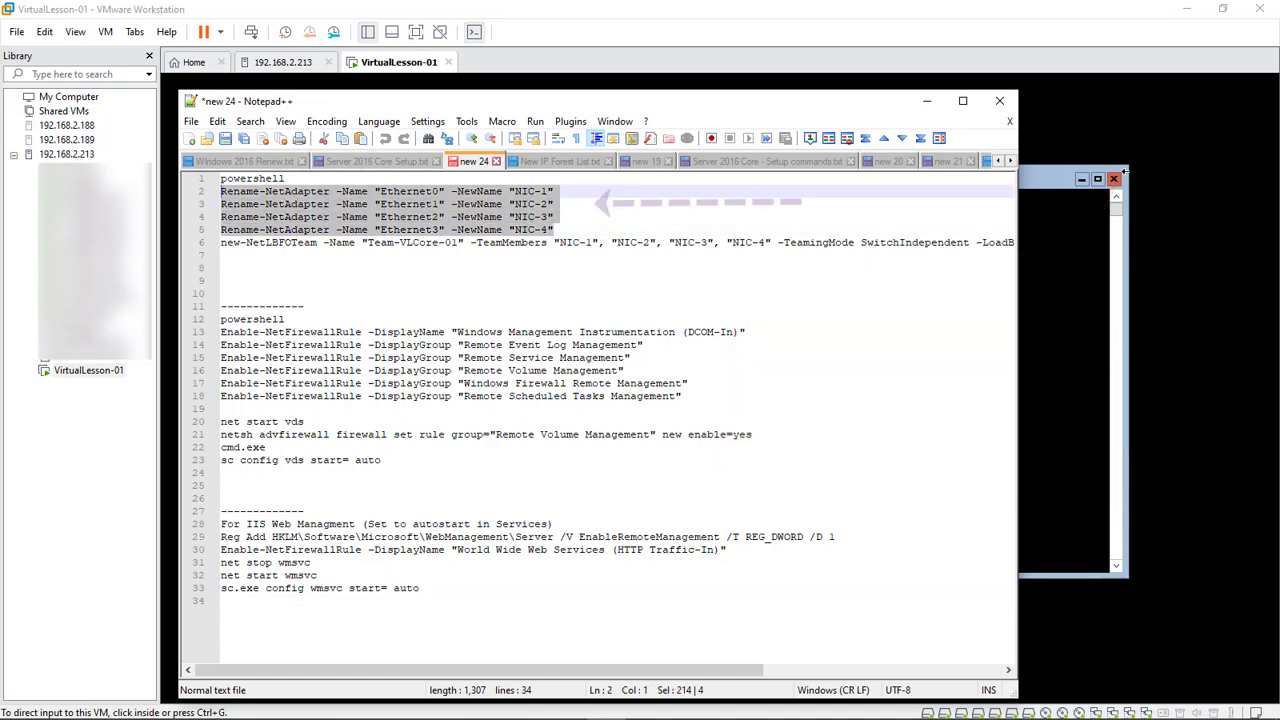
pyautogui.click(554, 217)
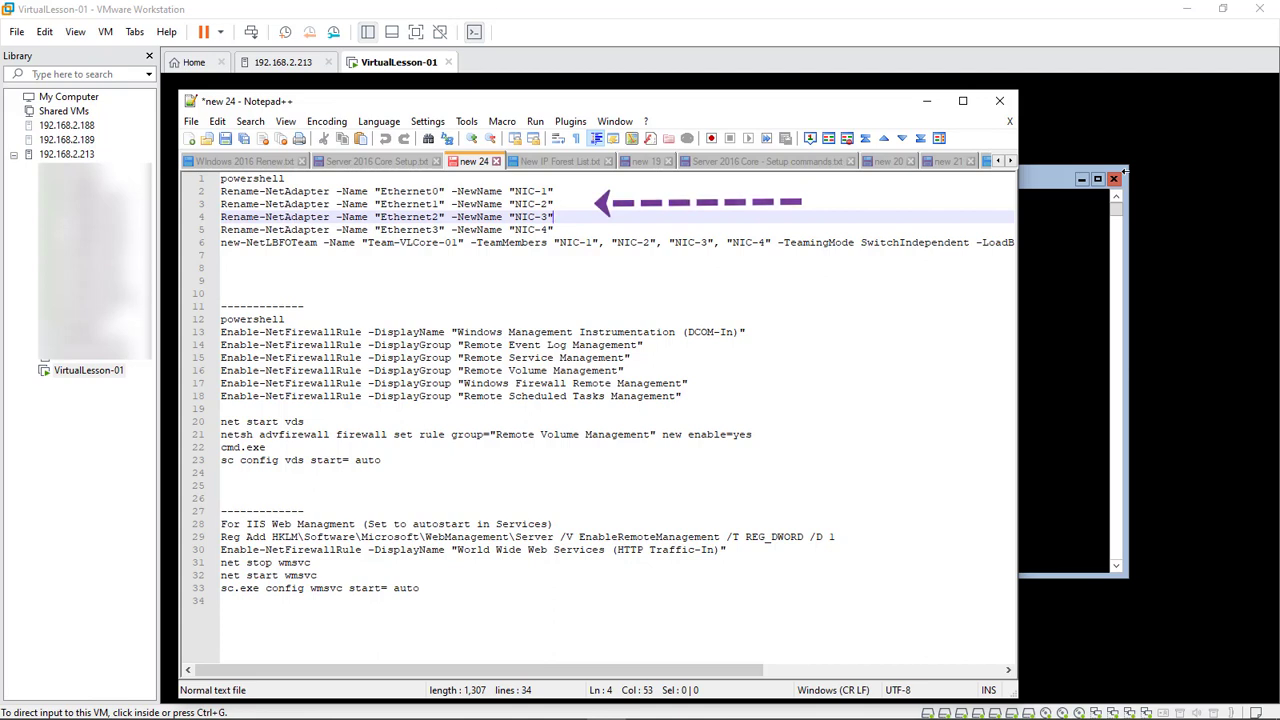
pyautogui.click(442, 191)
pyautogui.press('Down')
pyautogui.press('Down')
pyautogui.press('Down')
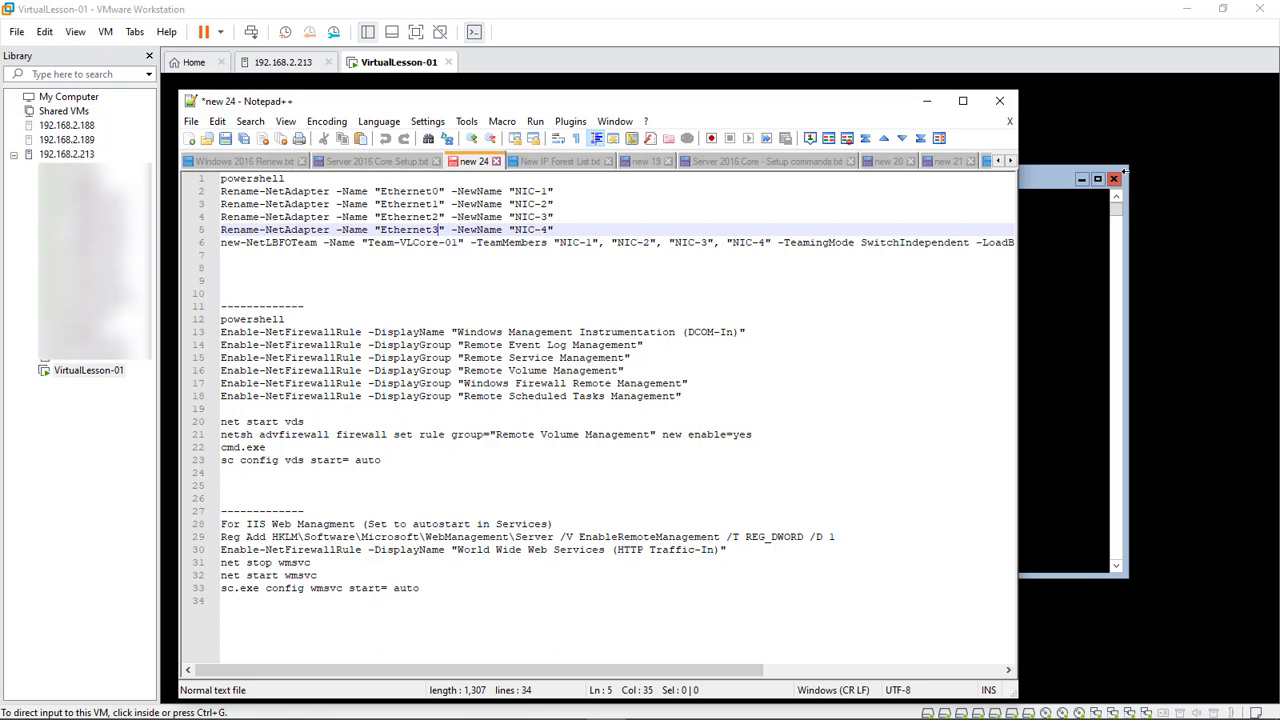
pyautogui.press('End')
pyautogui.hotkey('shift', 'Home')
pyautogui.hotkey('shift', 'Up')
pyautogui.hotkey('shift', 'Up')
pyautogui.hotkey('shift', 'Up')
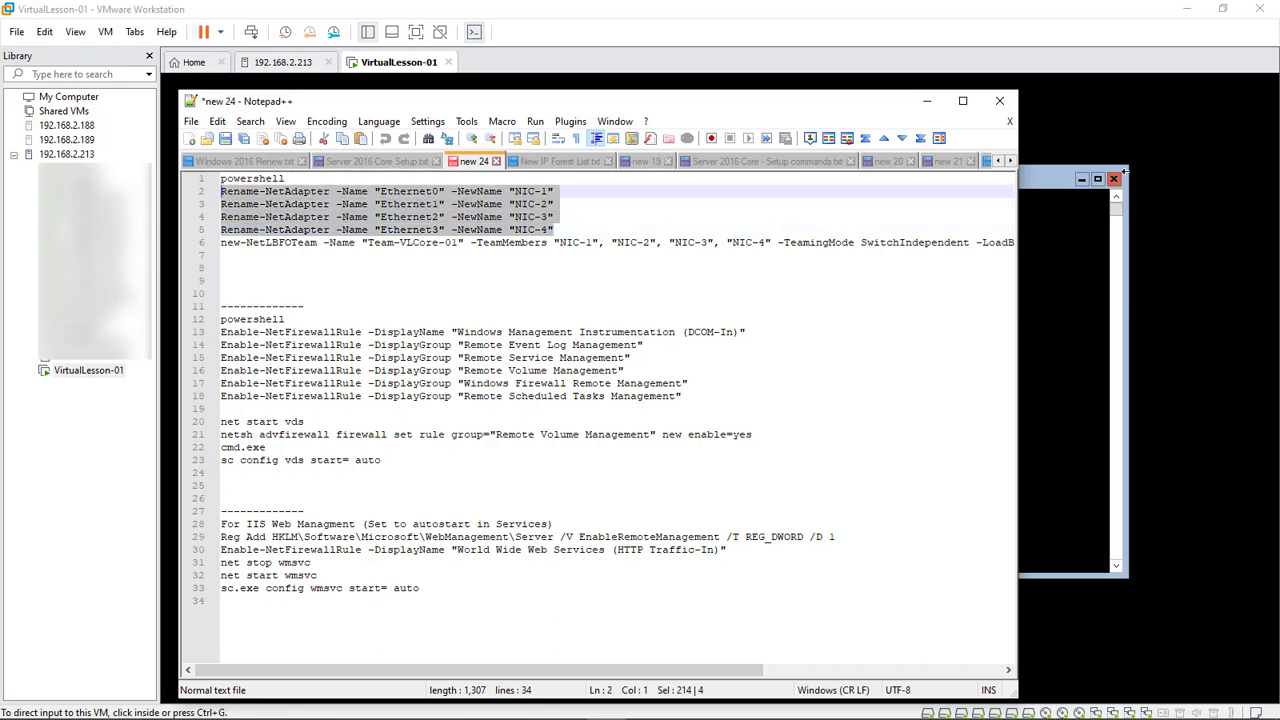
pyautogui.hotkey('shift', 'Down')
pyautogui.hotkey('shift', 'Down')
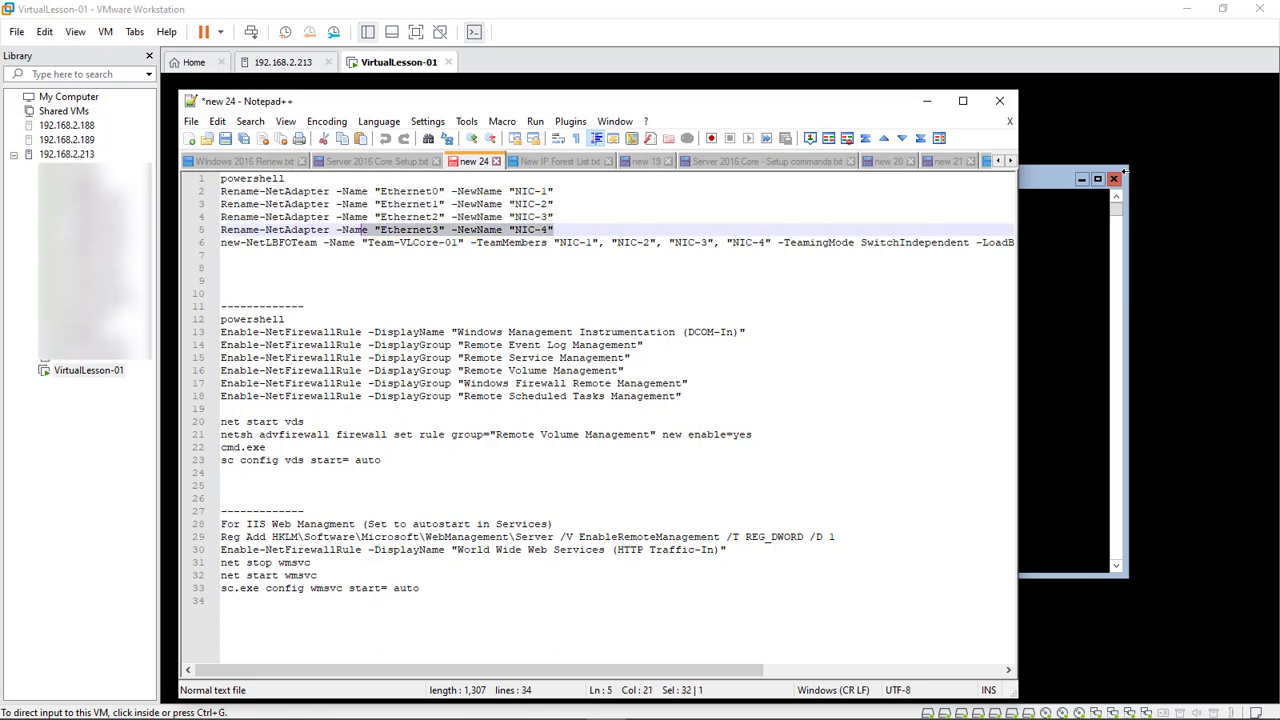
pyautogui.hotkey('shift', 'Up')
pyautogui.hotkey('shift', 'Up')
pyautogui.click(457, 204)
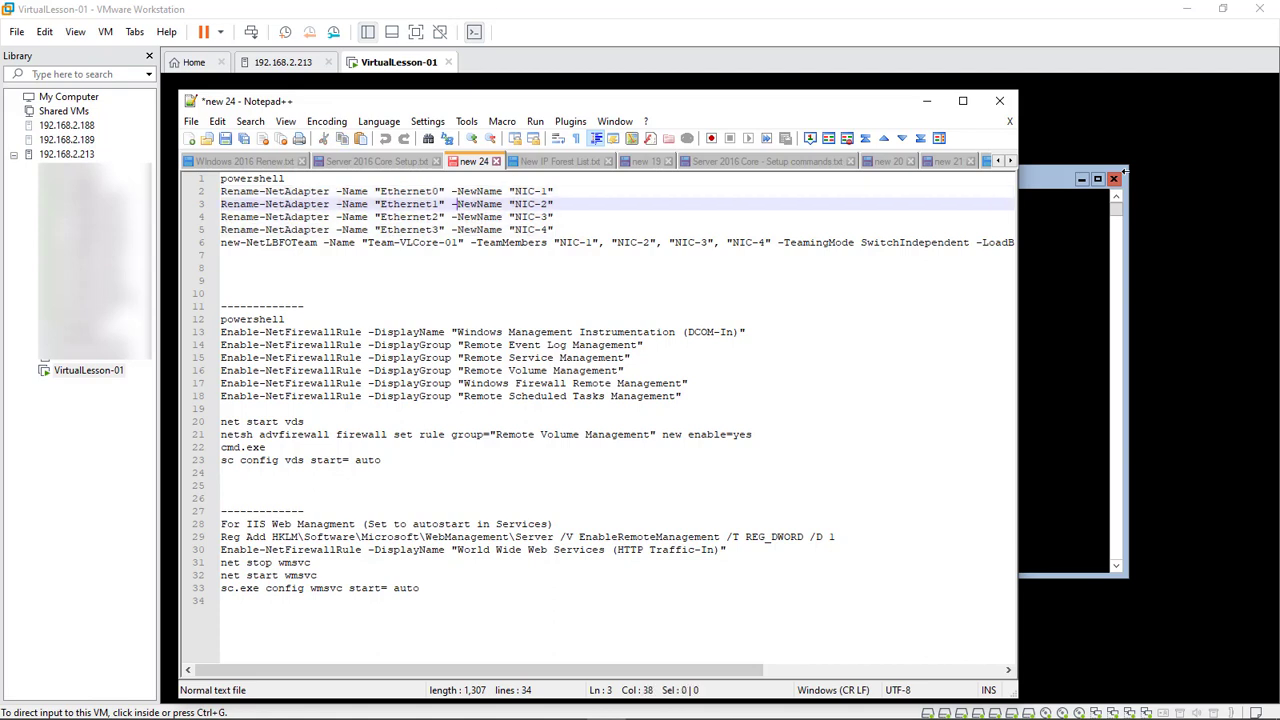
# Select the New-NetLbfoTeam line and highlight the new adapter names NIC-1 to NIC-3
pyautogui.moveTo(555, 230); pyautogui.dragTo(221, 191)
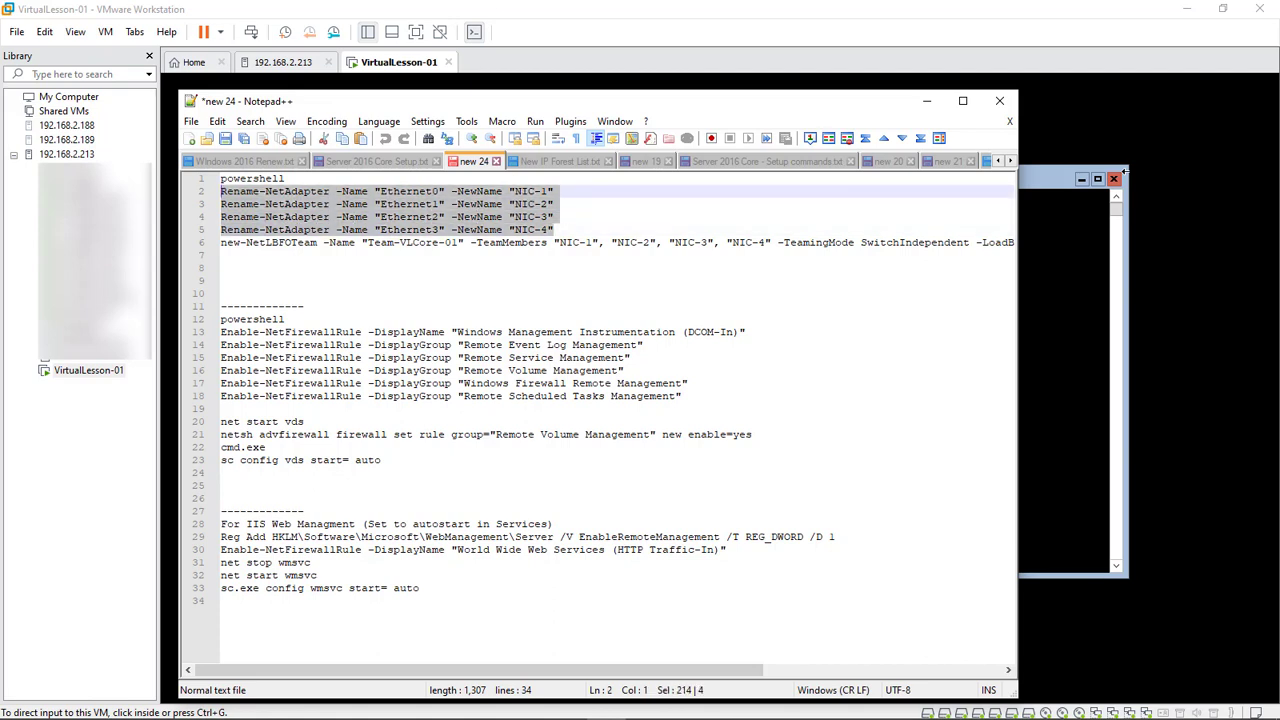
pyautogui.moveTo(681, 242); pyautogui.dragTo(221, 242)
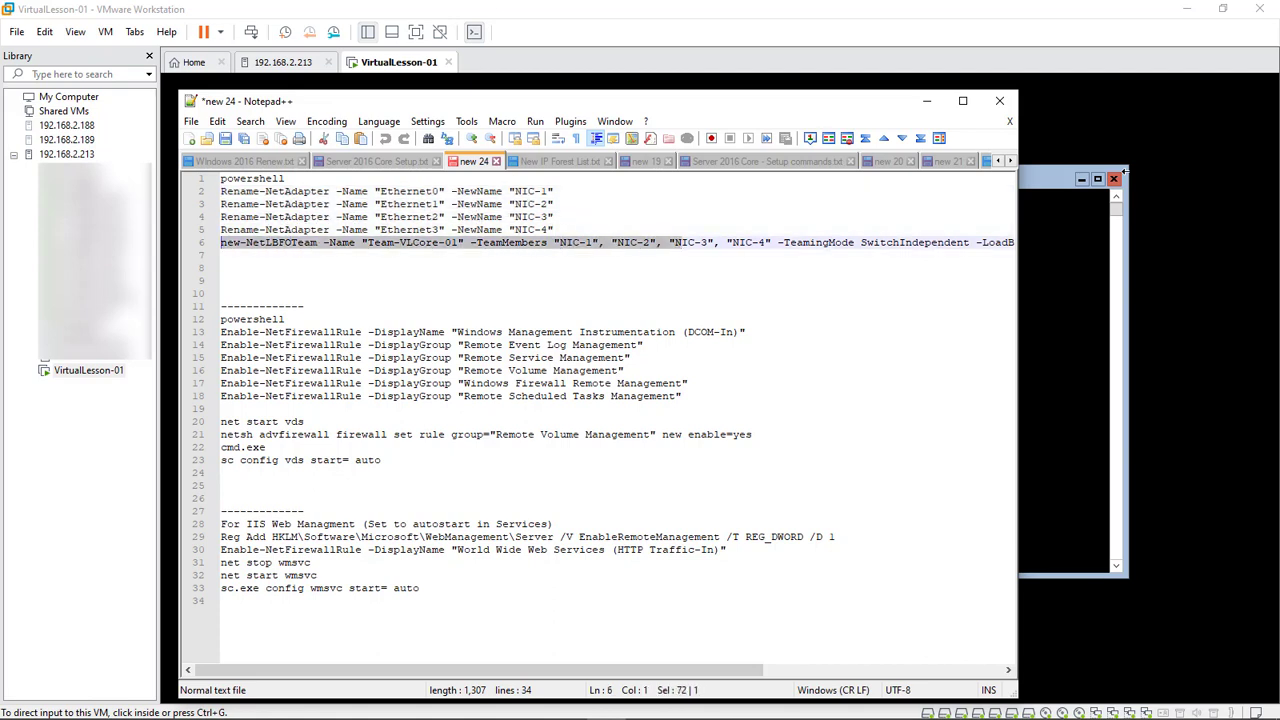
pyautogui.click(619, 242)
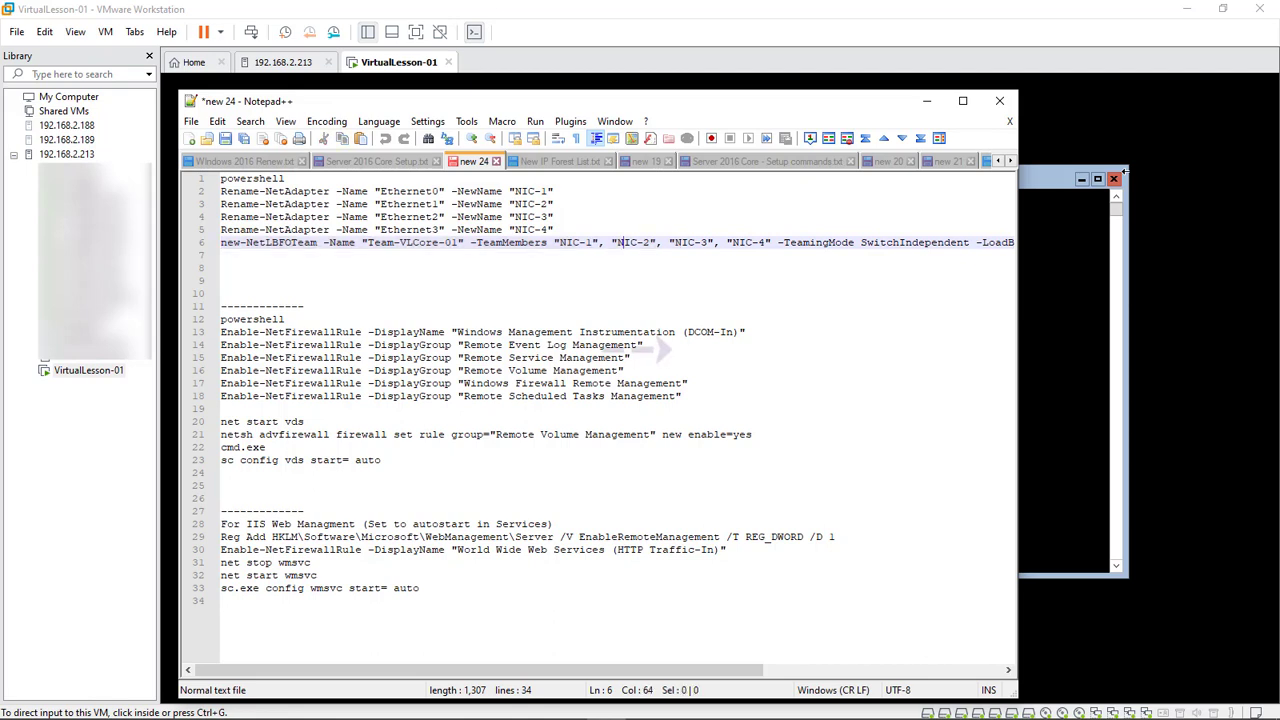
pyautogui.click(552, 191)
pyautogui.moveTo(548, 191); pyautogui.dragTo(515, 191)
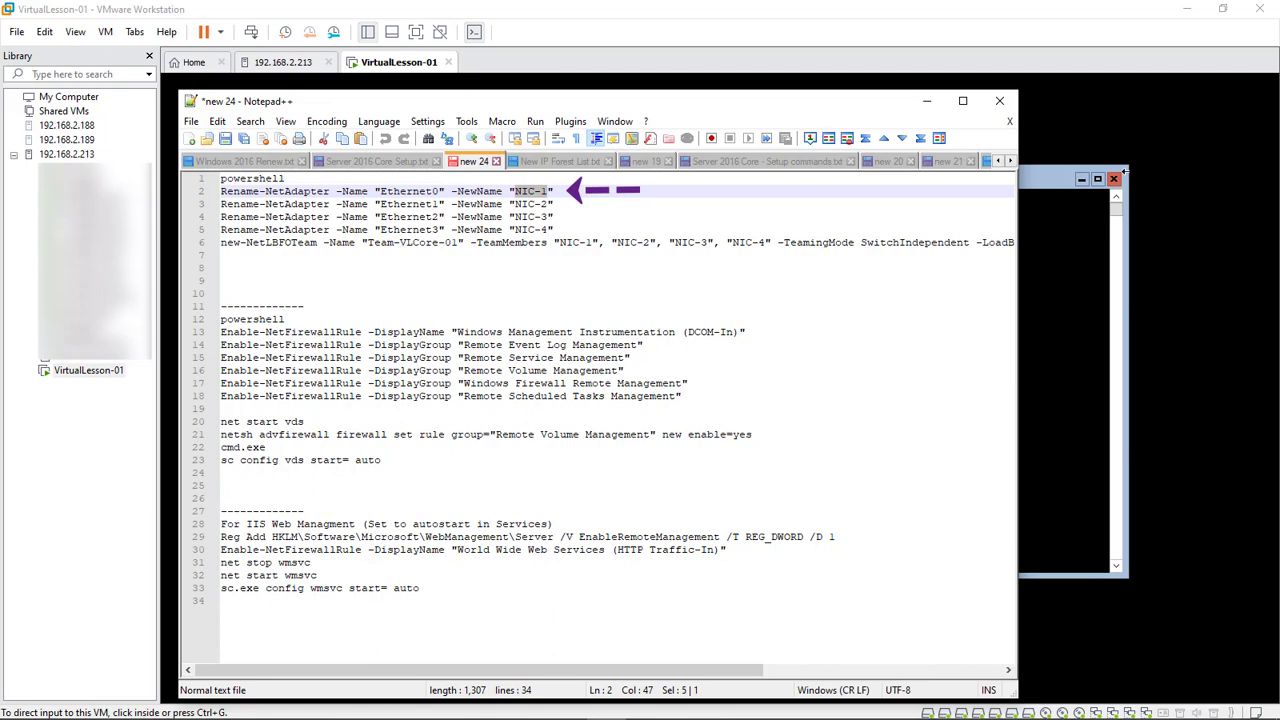
pyautogui.moveTo(548, 204)
pyautogui.mouseDown()
pyautogui.moveTo(522, 204)
pyautogui.moveTo(529, 230)
pyautogui.mouseUp()
pyautogui.click(555, 217)
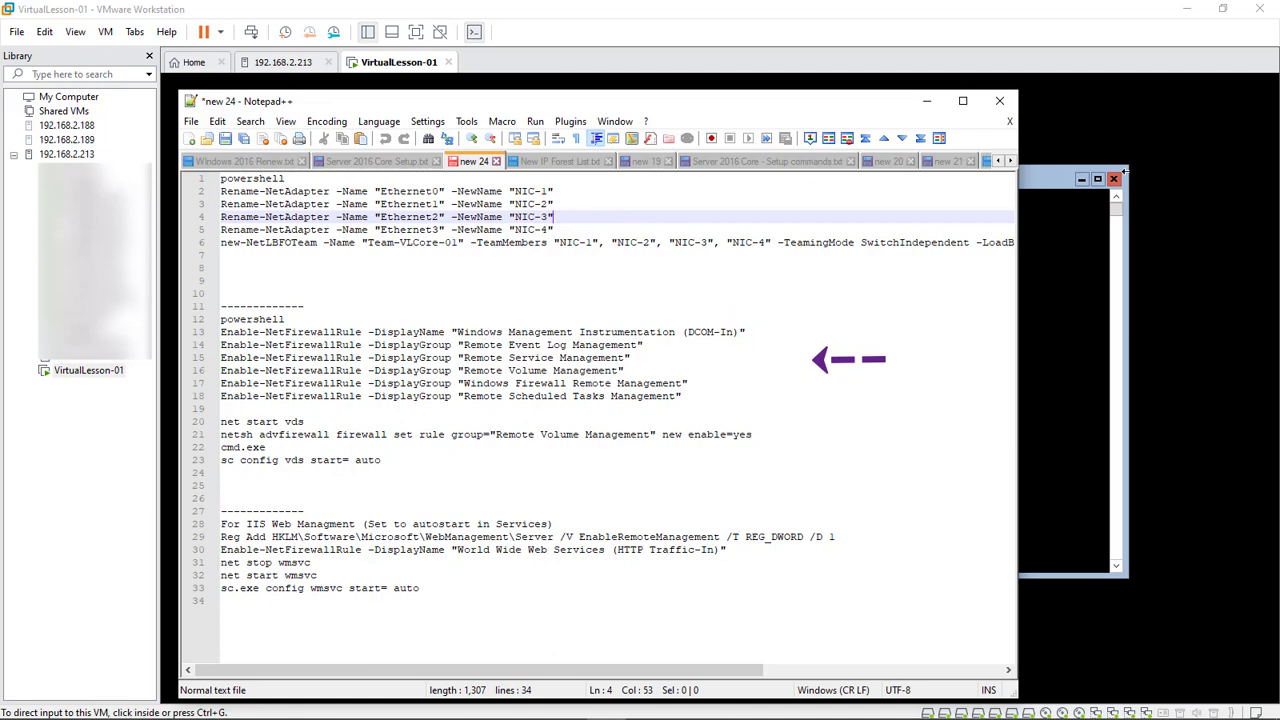
# Review the firewall and vds commands on lines 13–23, then launch Computer Management with Win+X
pyautogui.click(221, 473)
pyautogui.hotkey('shift', 'Up')
pyautogui.hotkey('shift', 'Up')
pyautogui.hotkey('shift', 'Up')
pyautogui.hotkey('shift', 'Up')
pyautogui.hotkey('shift', 'Up')
pyautogui.hotkey('shift', 'Up')
pyautogui.hotkey('shift', 'Up')
pyautogui.hotkey('shift', 'Up')
pyautogui.hotkey('shift', 'Up')
pyautogui.hotkey('shift', 'Up')
pyautogui.hotkey('shift', 'Up')
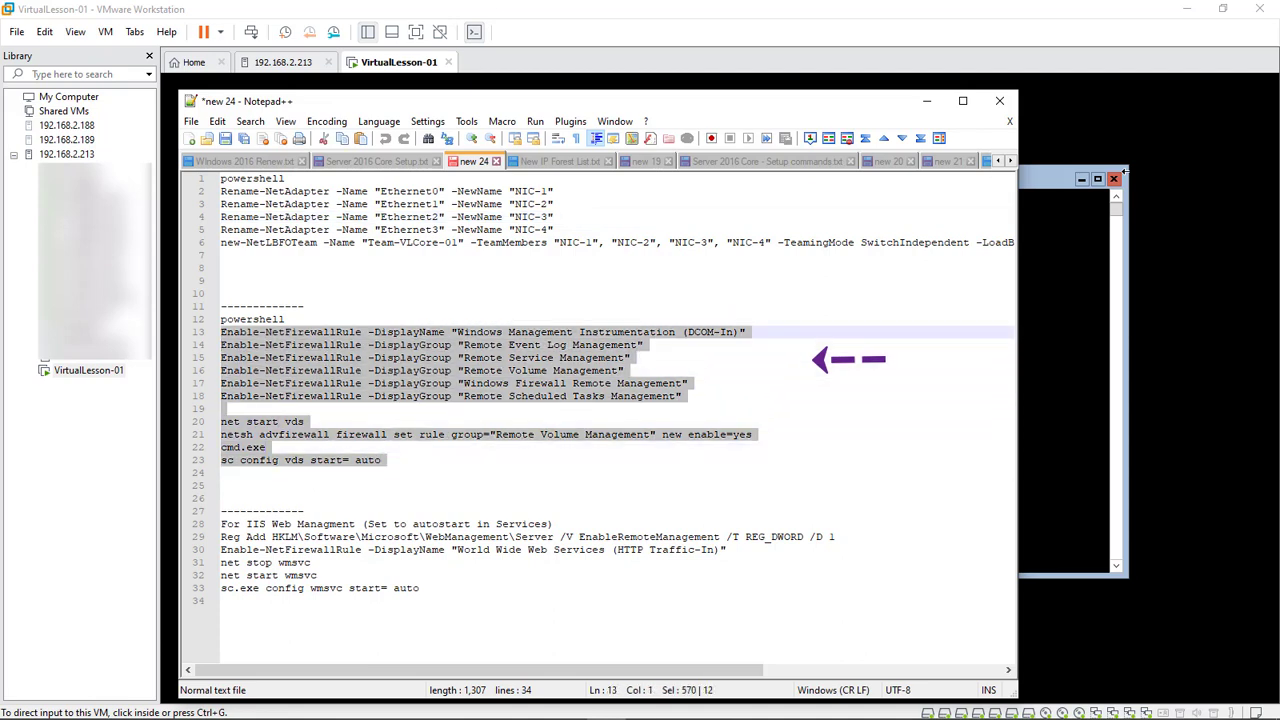
pyautogui.press('Up')
pyautogui.press('Up')
pyautogui.press('End')
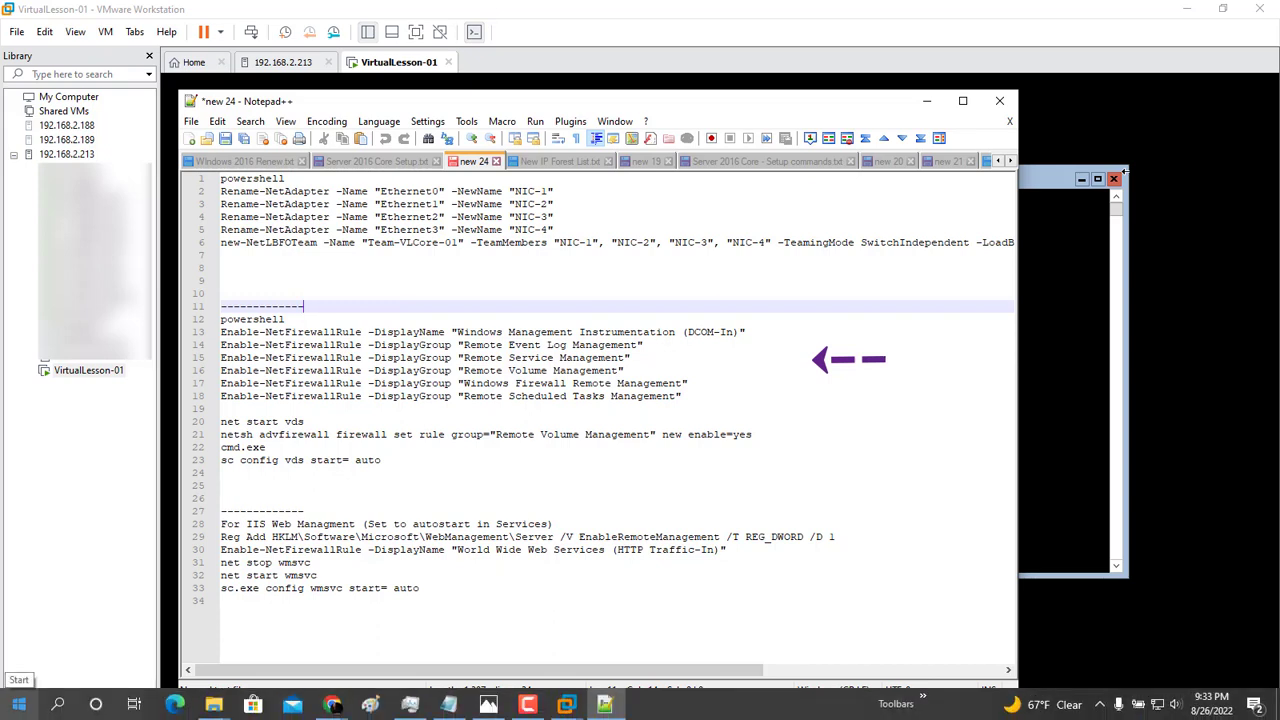
pyautogui.press('super+x')
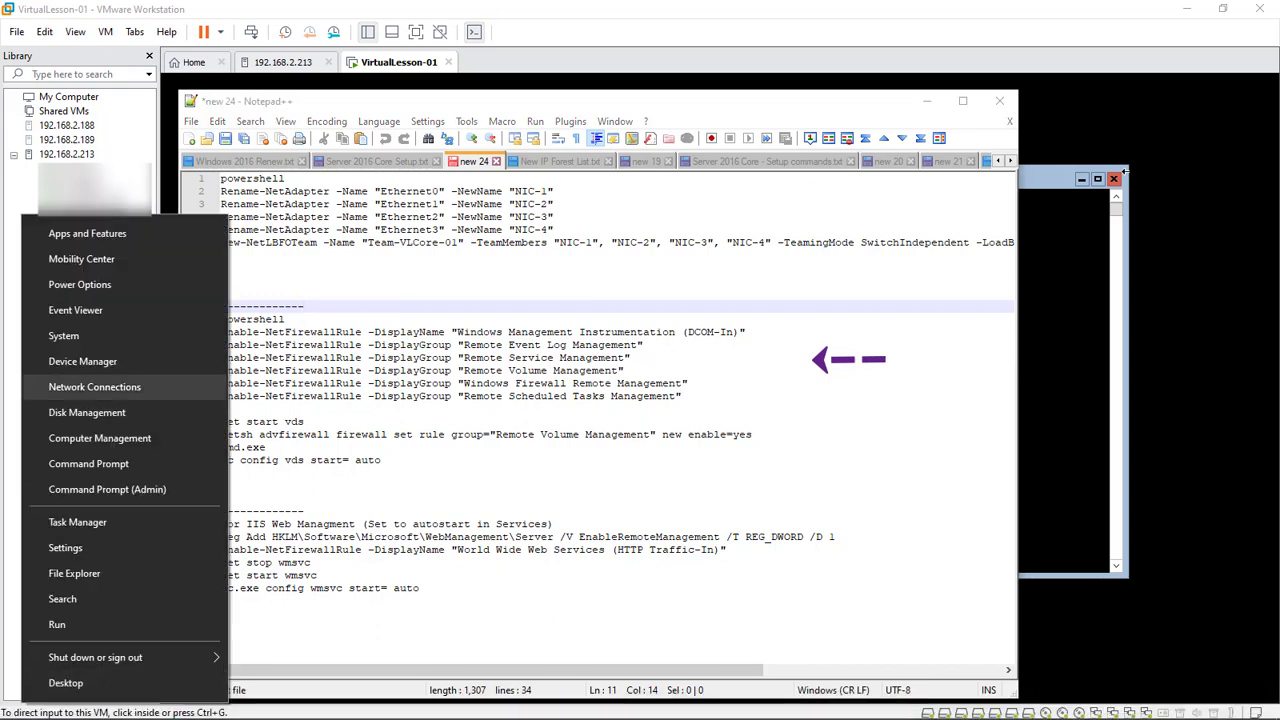
pyautogui.press('Return')
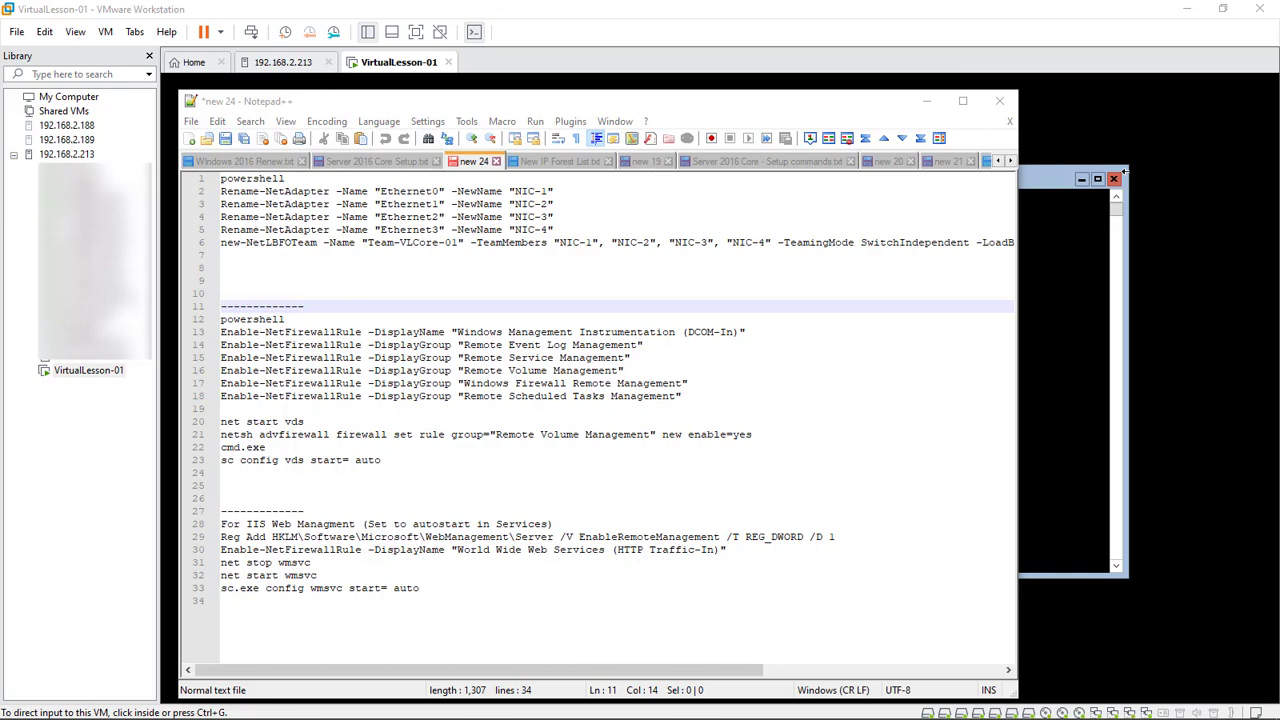
# Widen the console tree, choose Connect to another computer, then move Computer Management off screen
pyautogui.moveTo(400, 26); pyautogui.dragTo(645, 57)
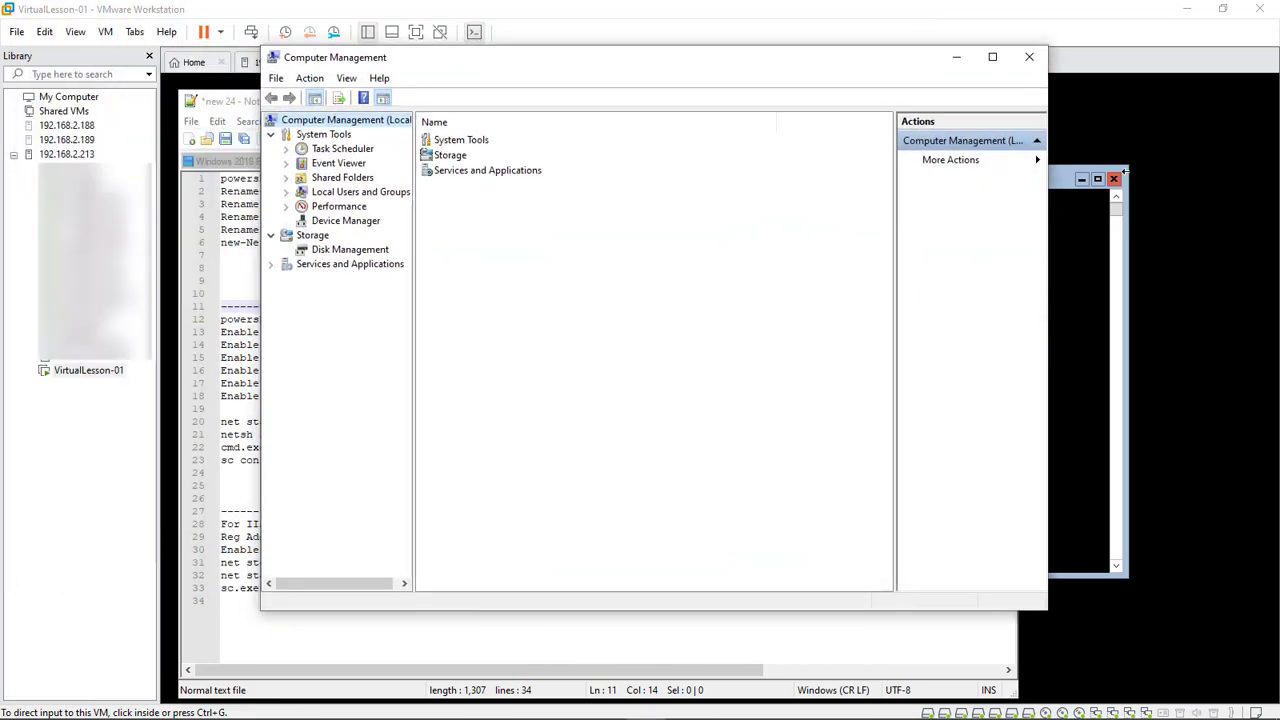
pyautogui.moveTo(415, 350); pyautogui.dragTo(522, 350)
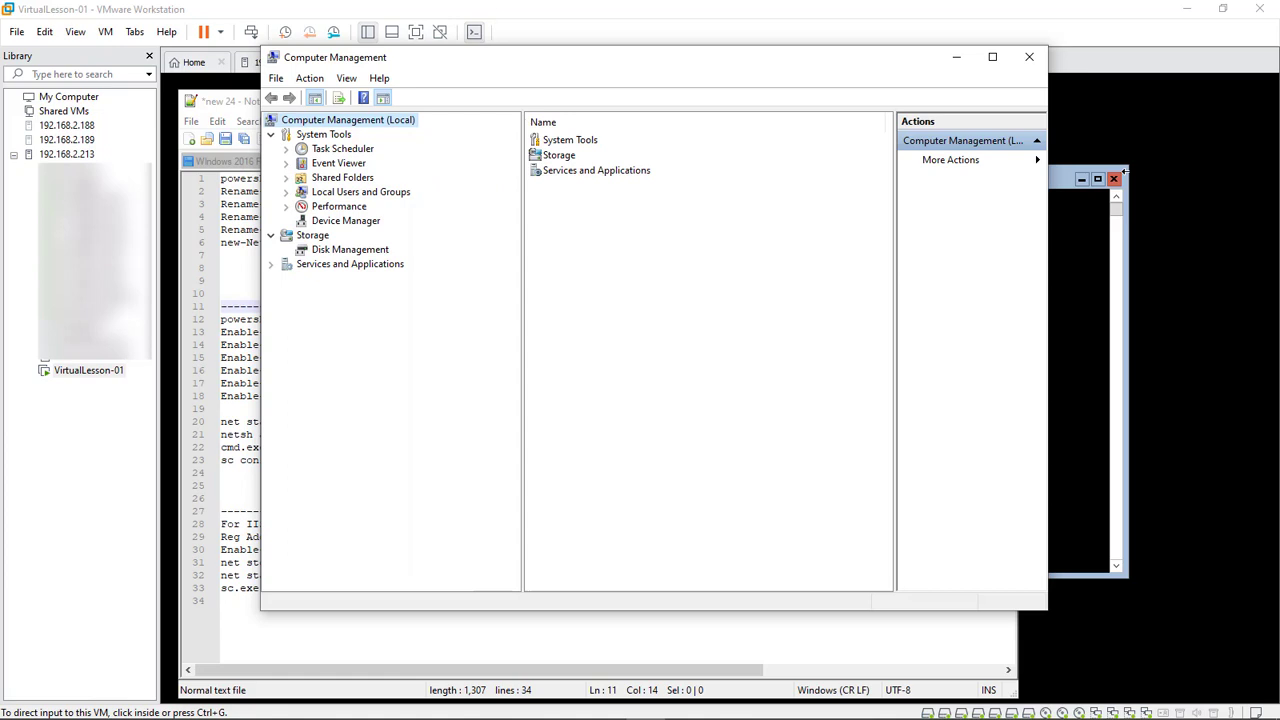
pyautogui.rightClick(377, 120)
pyautogui.click(466, 131)
pyautogui.moveTo(650, 57); pyautogui.dragTo(1279, 100)
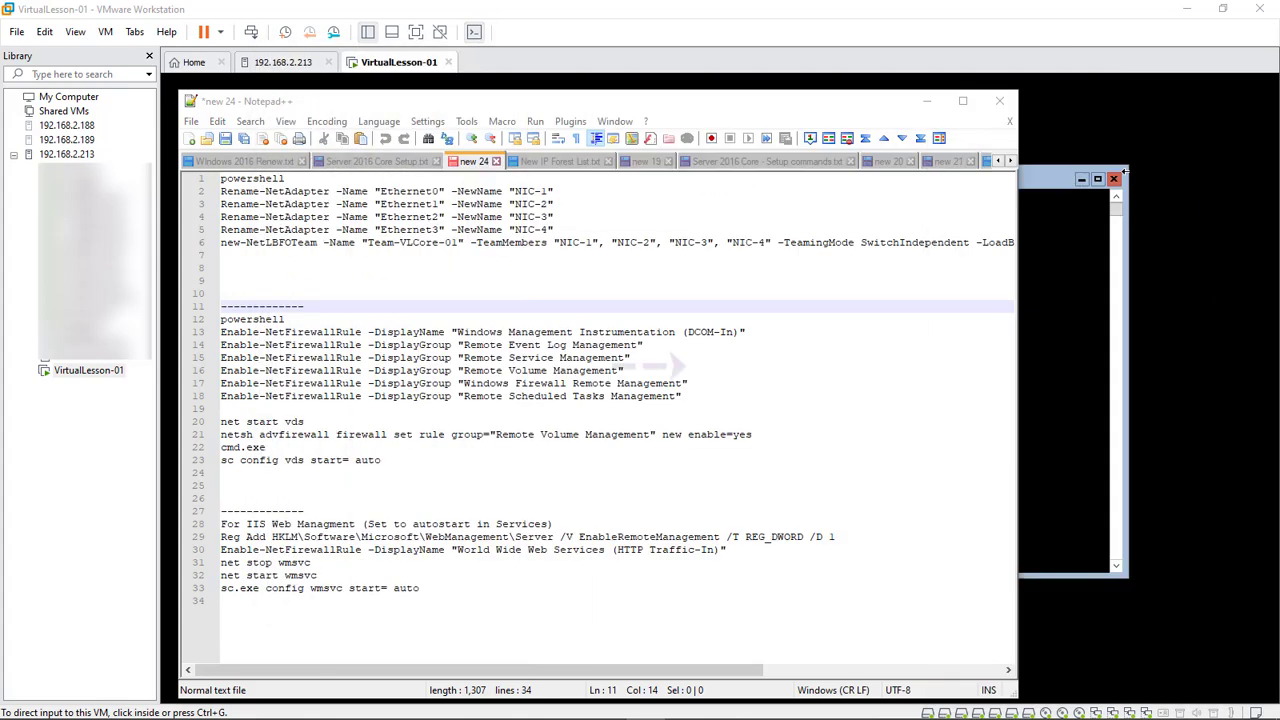
# Select lines 1–6 with the powershell and NIC rename/team commands, then move Notepad++ aside
pyautogui.click(222, 409)
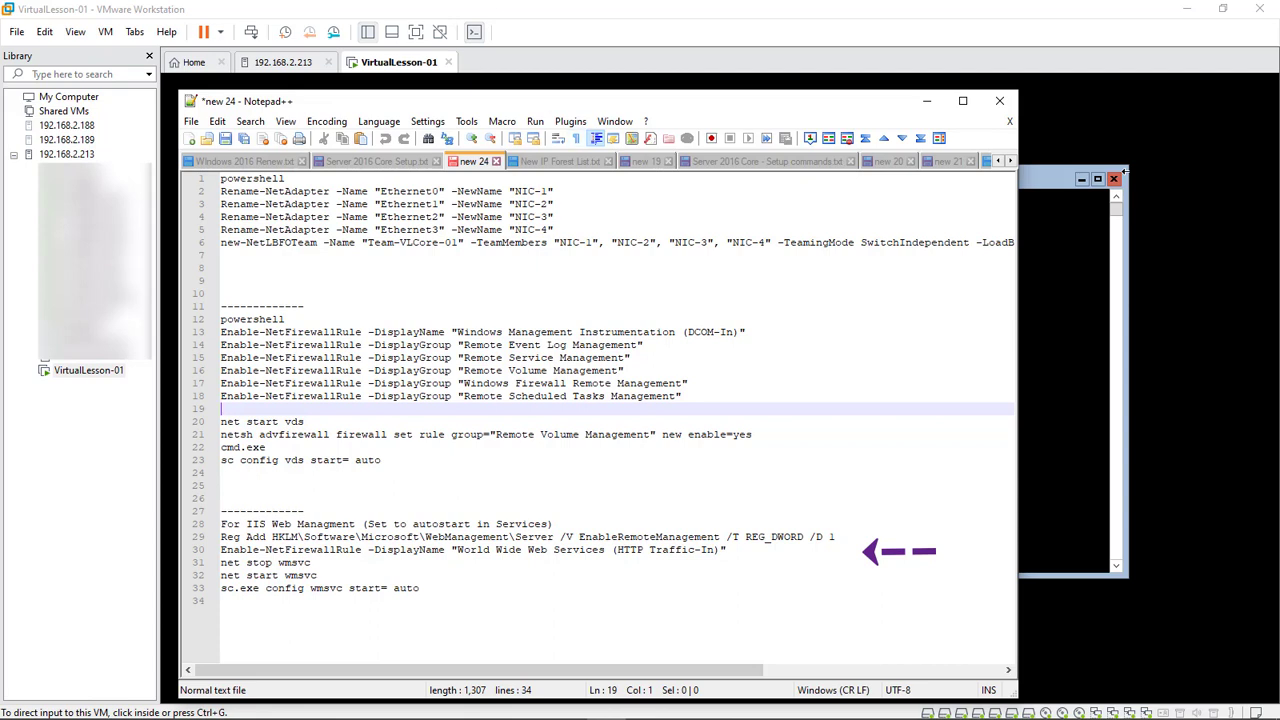
pyautogui.moveTo(221, 255); pyautogui.dragTo(221, 178)
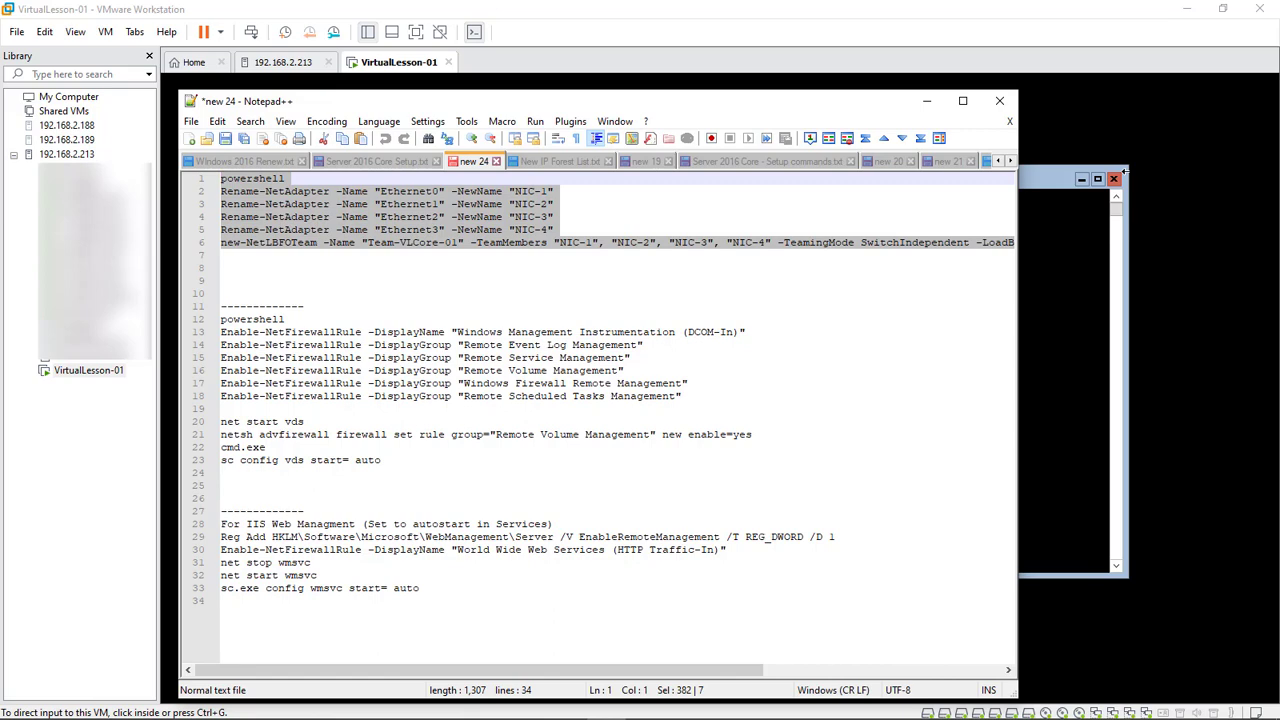
pyautogui.moveTo(600, 101); pyautogui.dragTo(1279, 101)
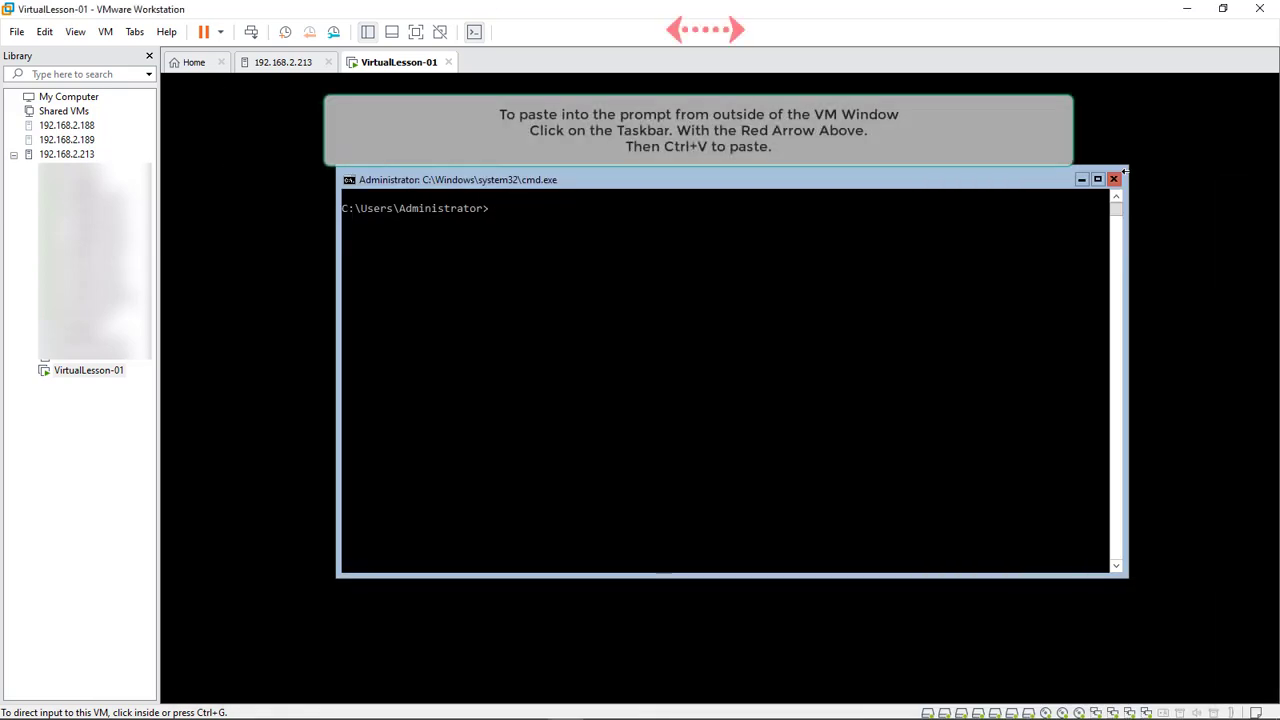
# Paste the commands into the VM and answer y to create Team-VLCore-01 from NIC-1 to NIC-4
pyautogui.hotkey('ctrl', 'v')
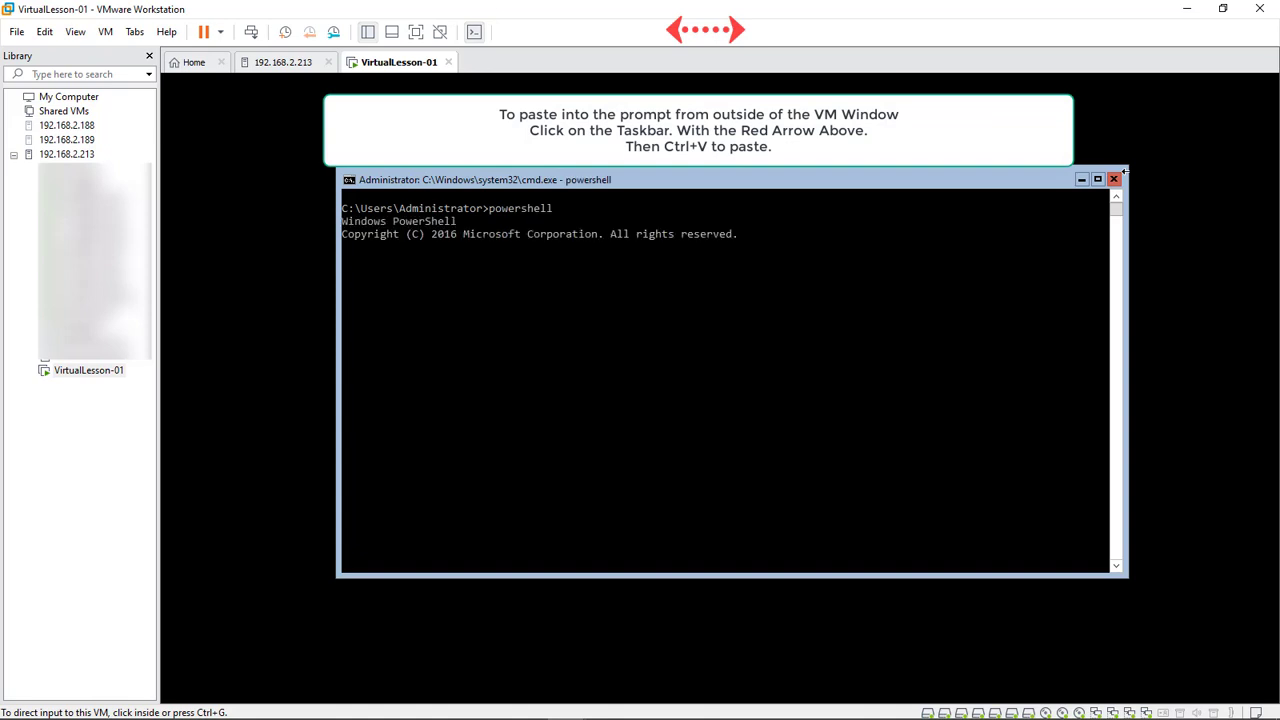
pyautogui.click(591, 474)
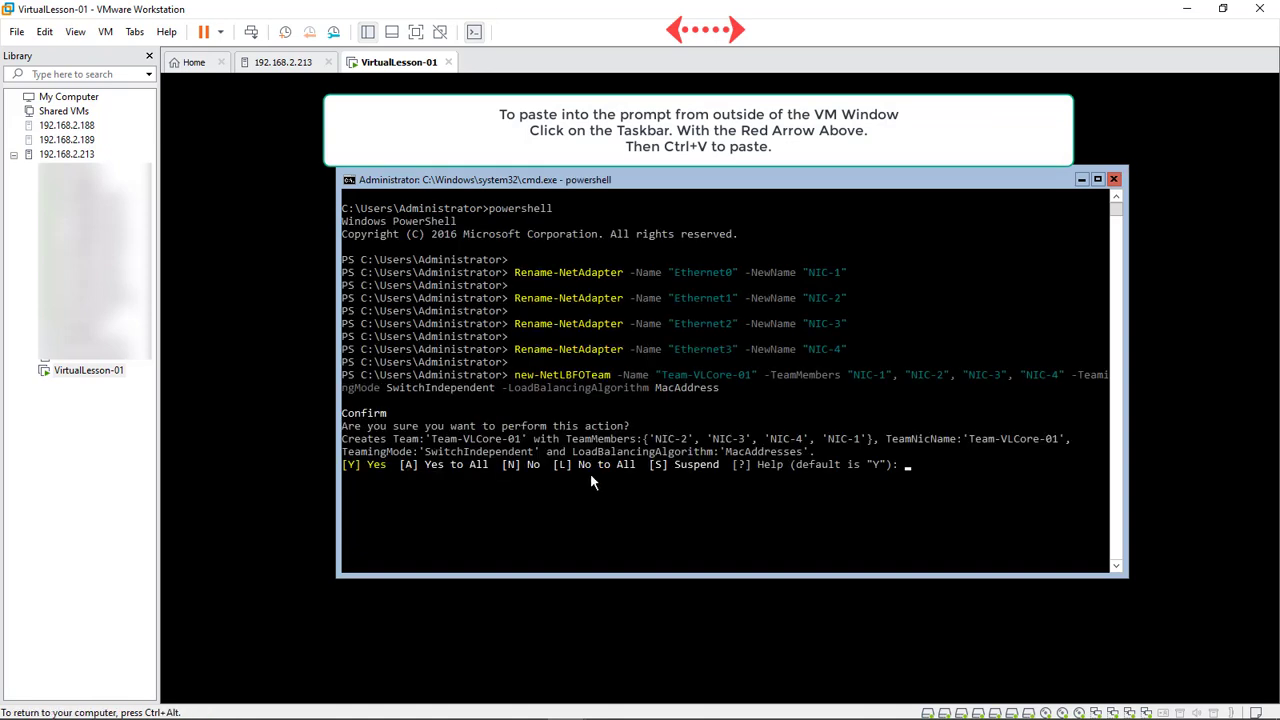
pyautogui.write('y')
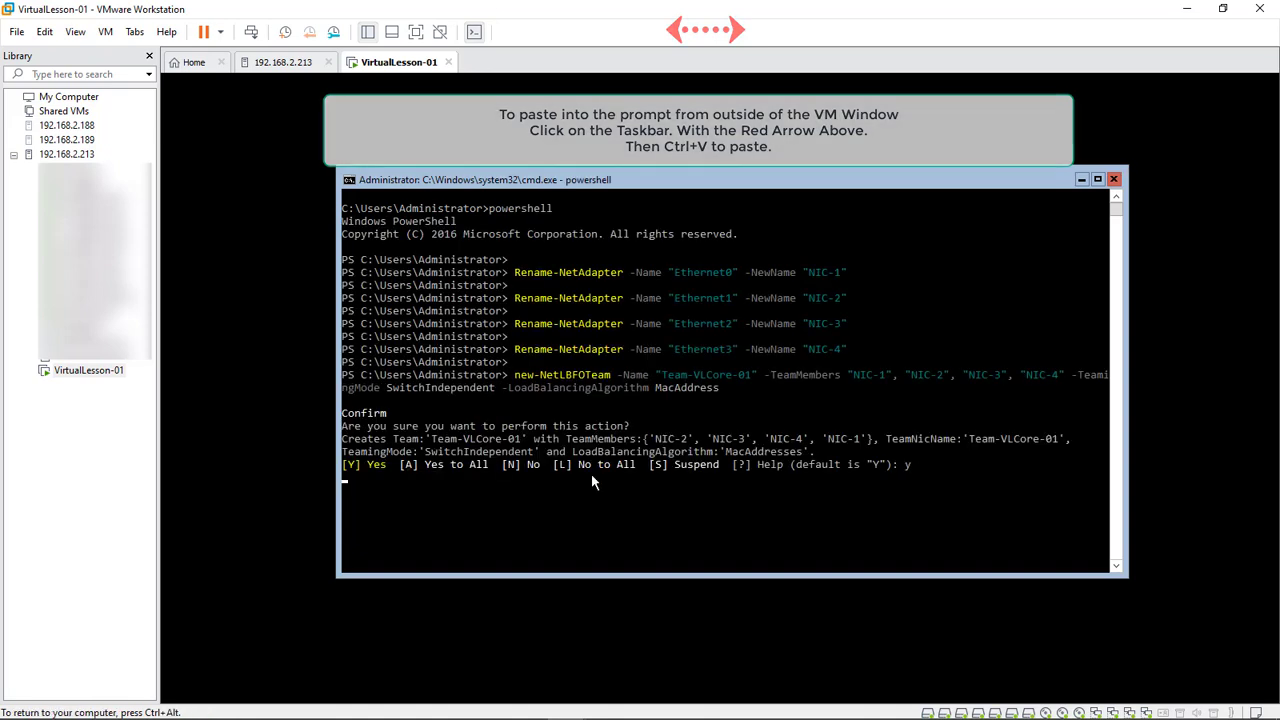
pyautogui.press('Return')
pyautogui.hotkey('ctrl', 'alt')
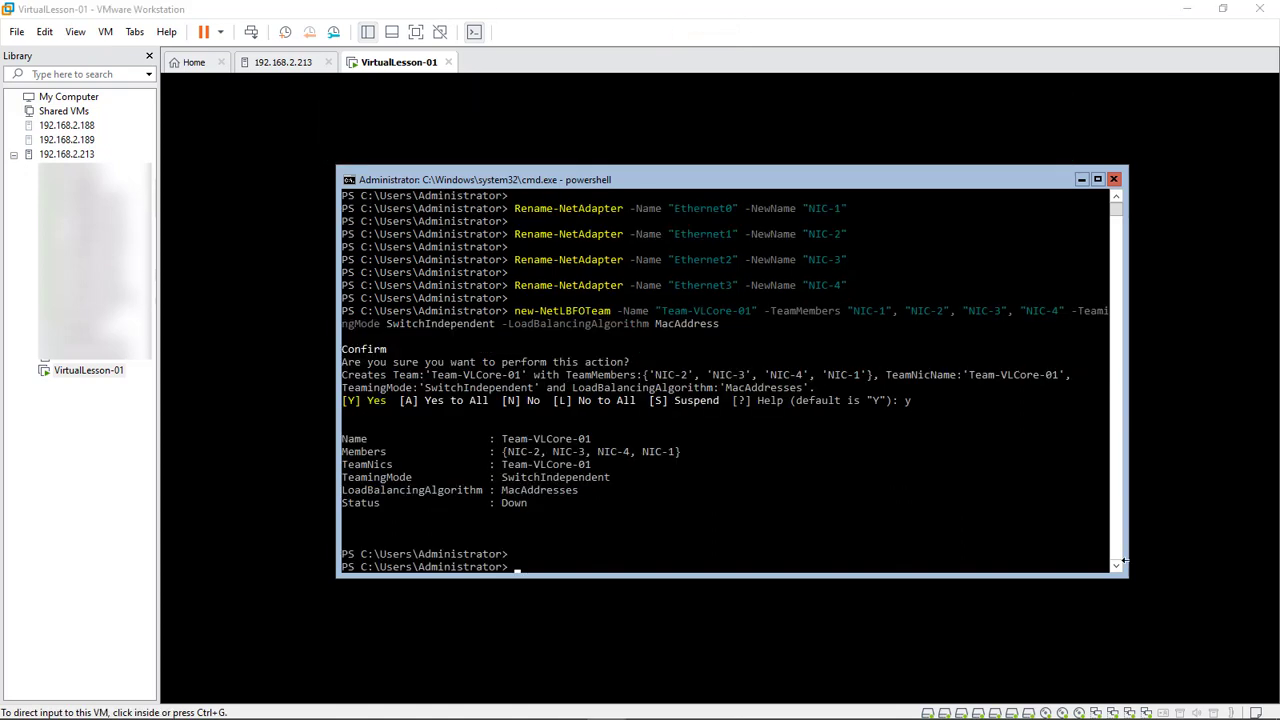
pyautogui.click(550, 476)
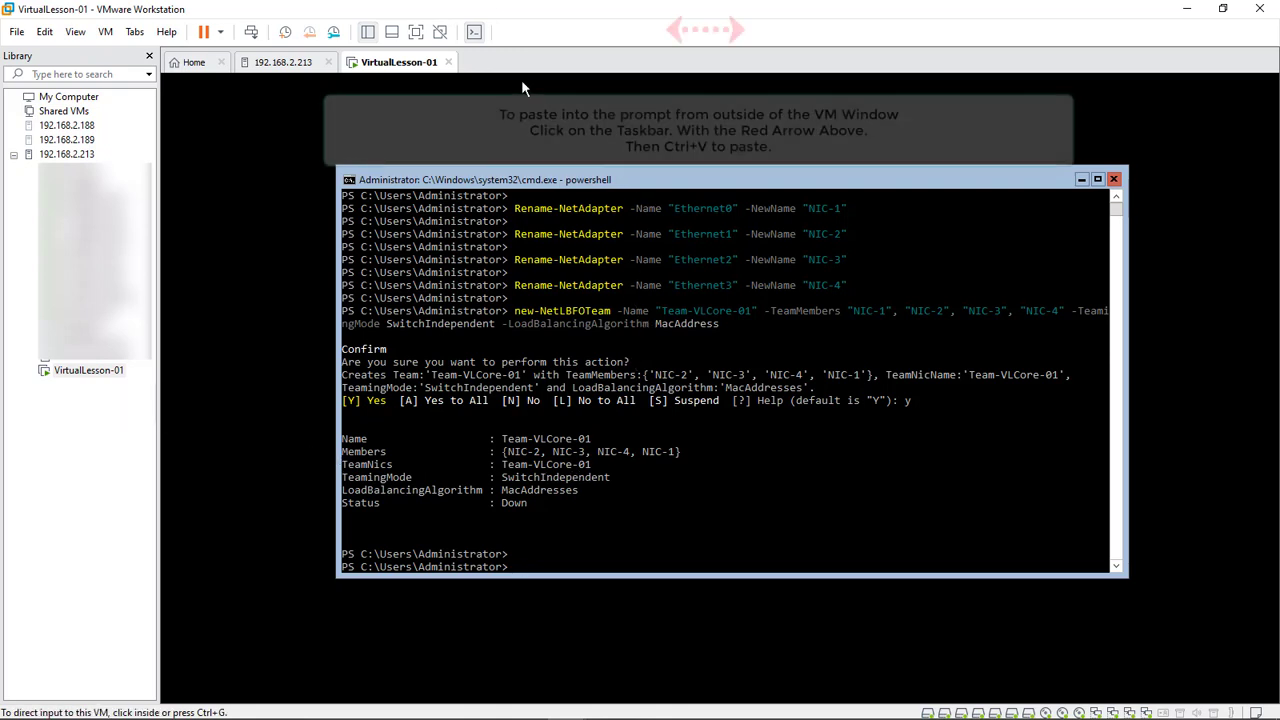
# Paste and run the Enable-NetFirewallRule, netsh and vds auto-start commands in the VM's PowerShell
pyautogui.hotkey('ctrl', 'v')
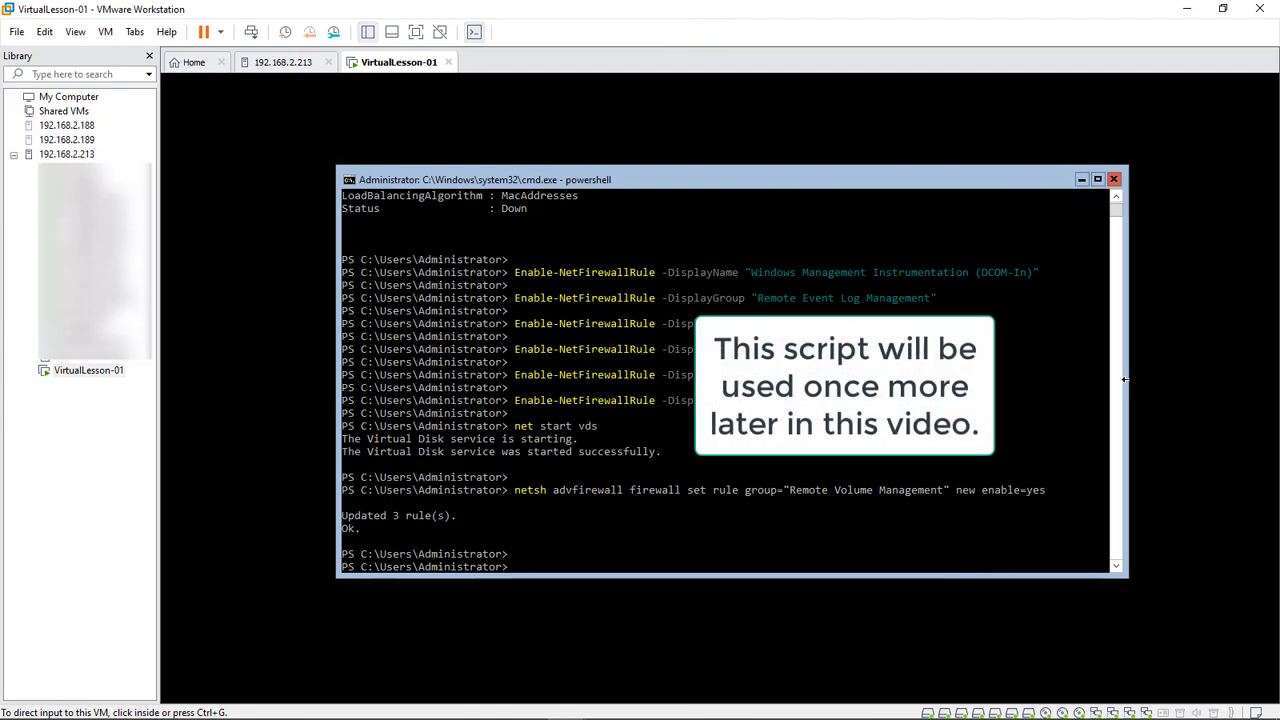
pyautogui.click(687, 504)
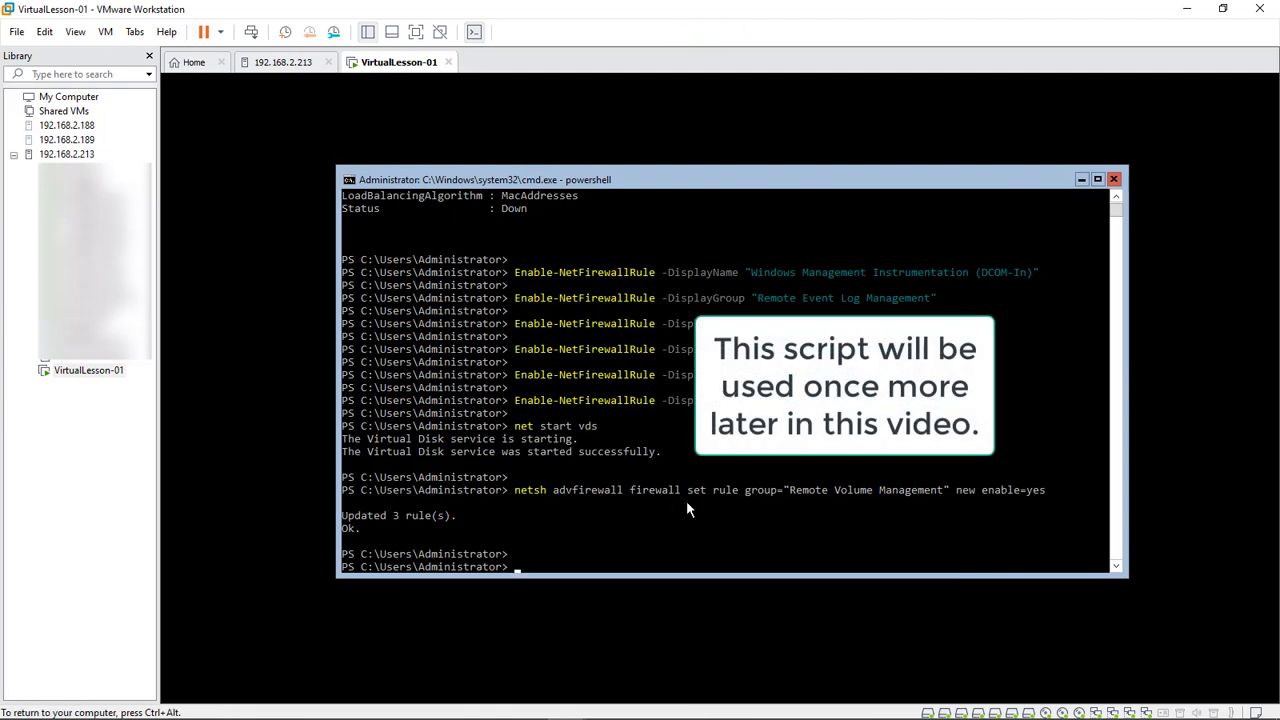
pyautogui.hotkey('ctrl', 'alt')
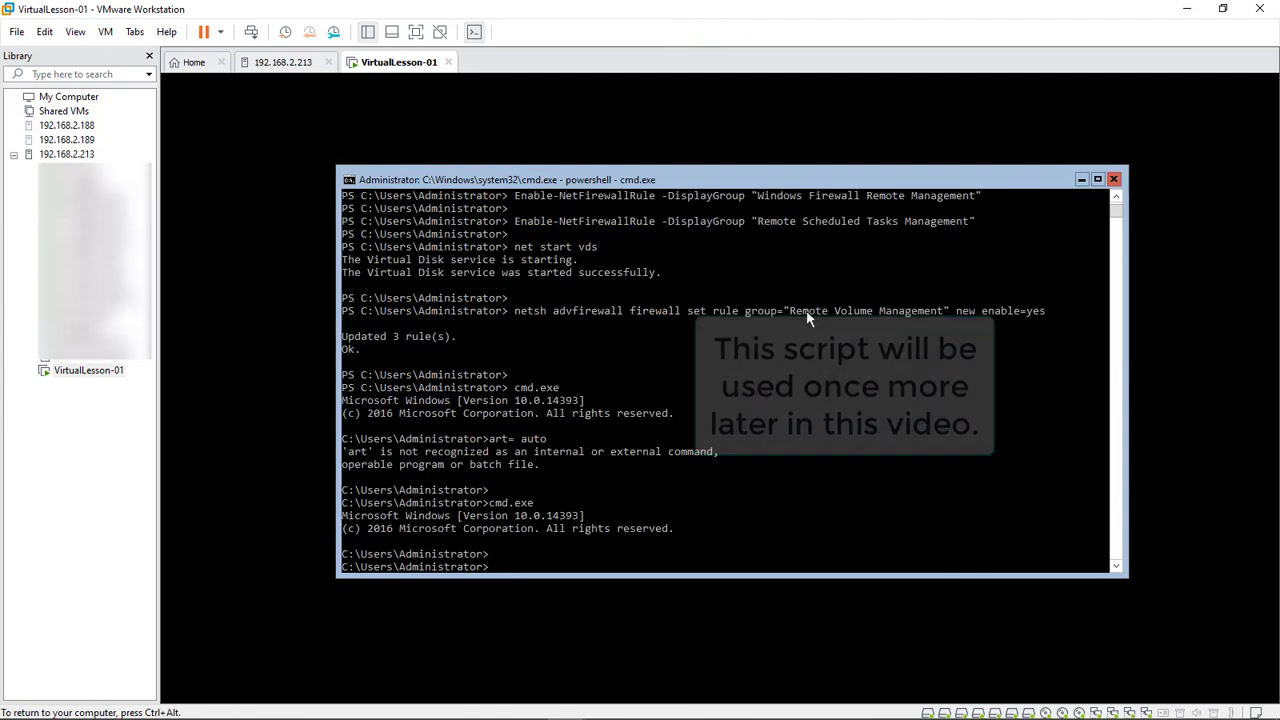
pyautogui.hotkey('ctrl', 'alt')
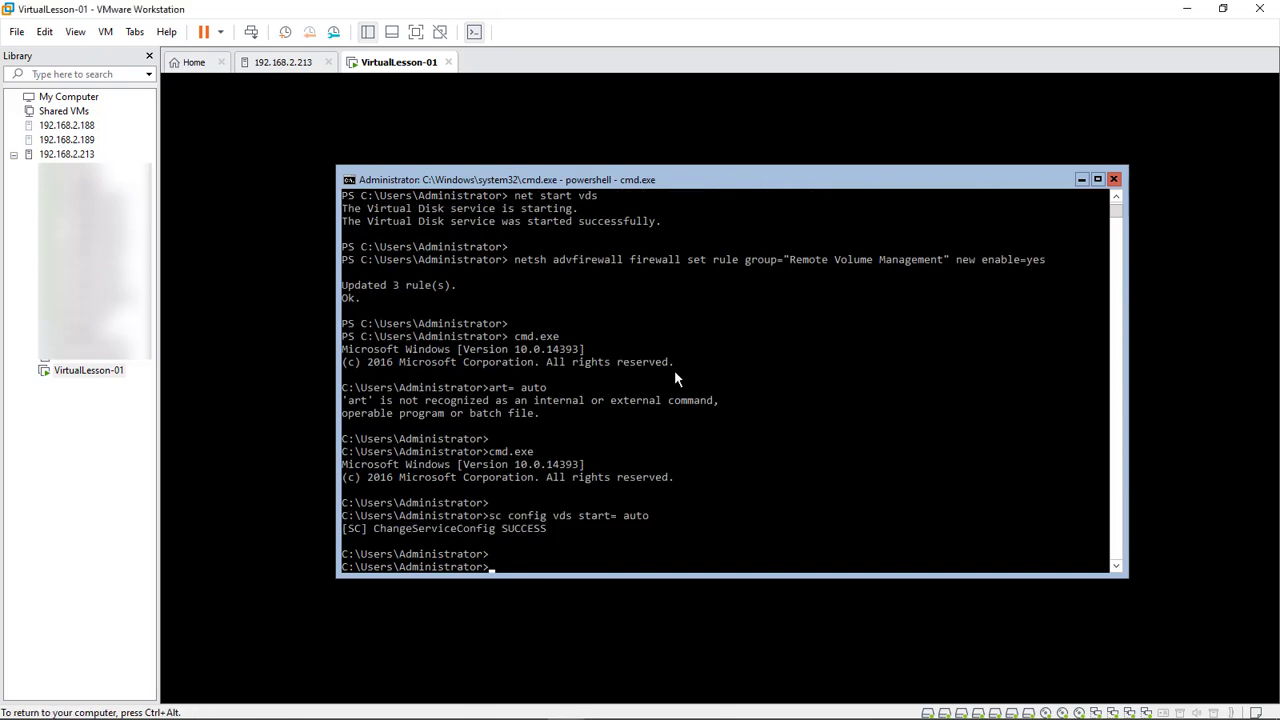
# Run sconfig at the VM's command prompt
pyautogui.click(543, 490)
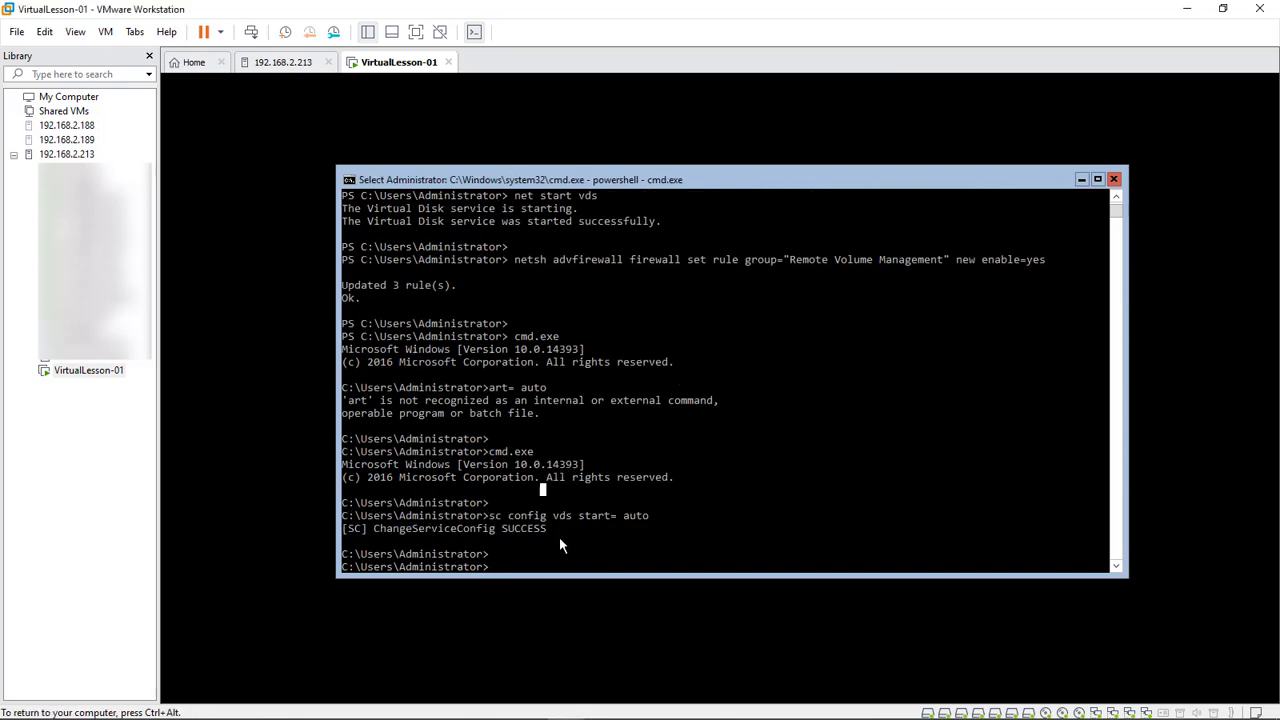
pyautogui.write('s')
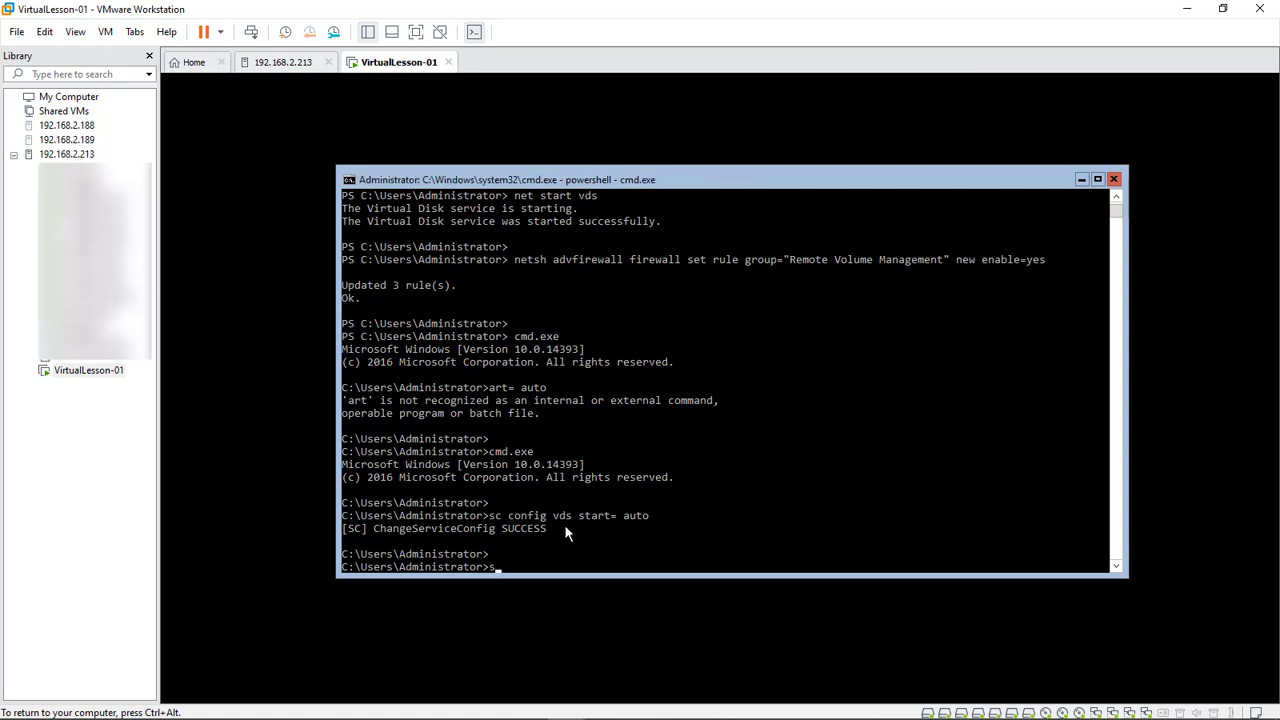
pyautogui.write('config')
pyautogui.press('Return')
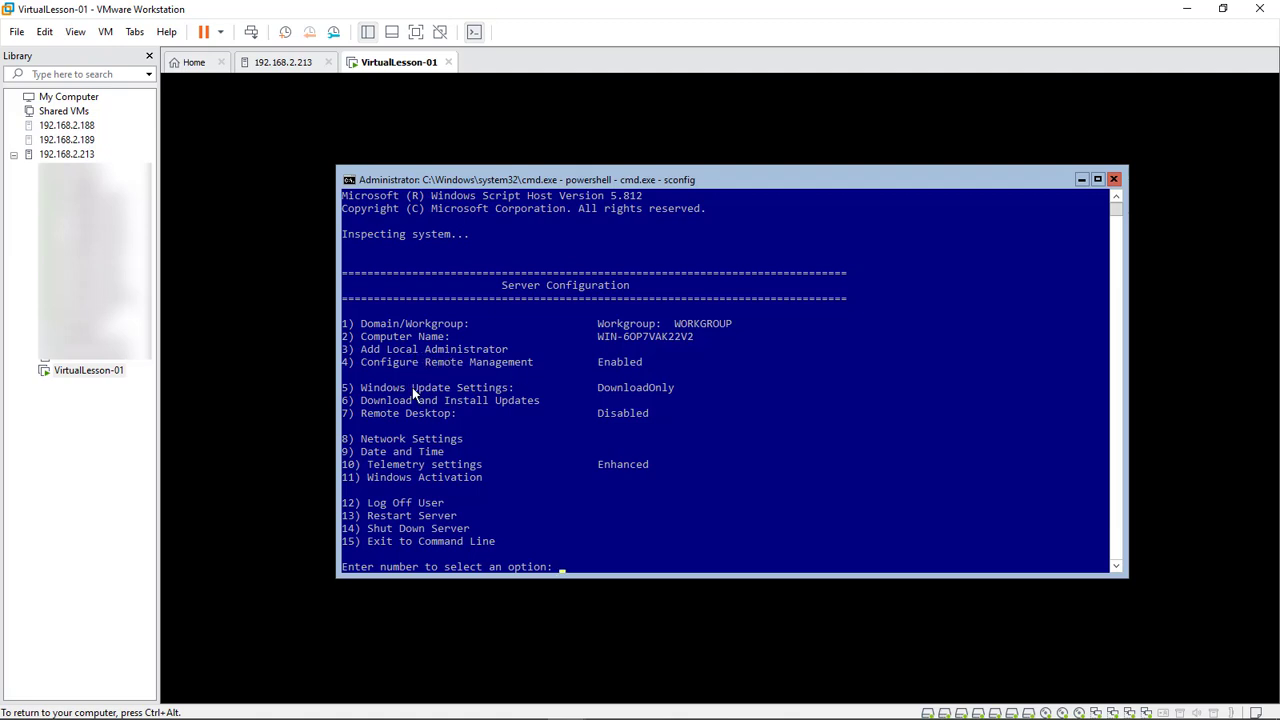
# Use sconfig option 9 to set the time zone to (UTC-05:00) Eastern Time (US & Canada)
pyautogui.click(452, 452)
pyautogui.write('9')
pyautogui.press('Return')
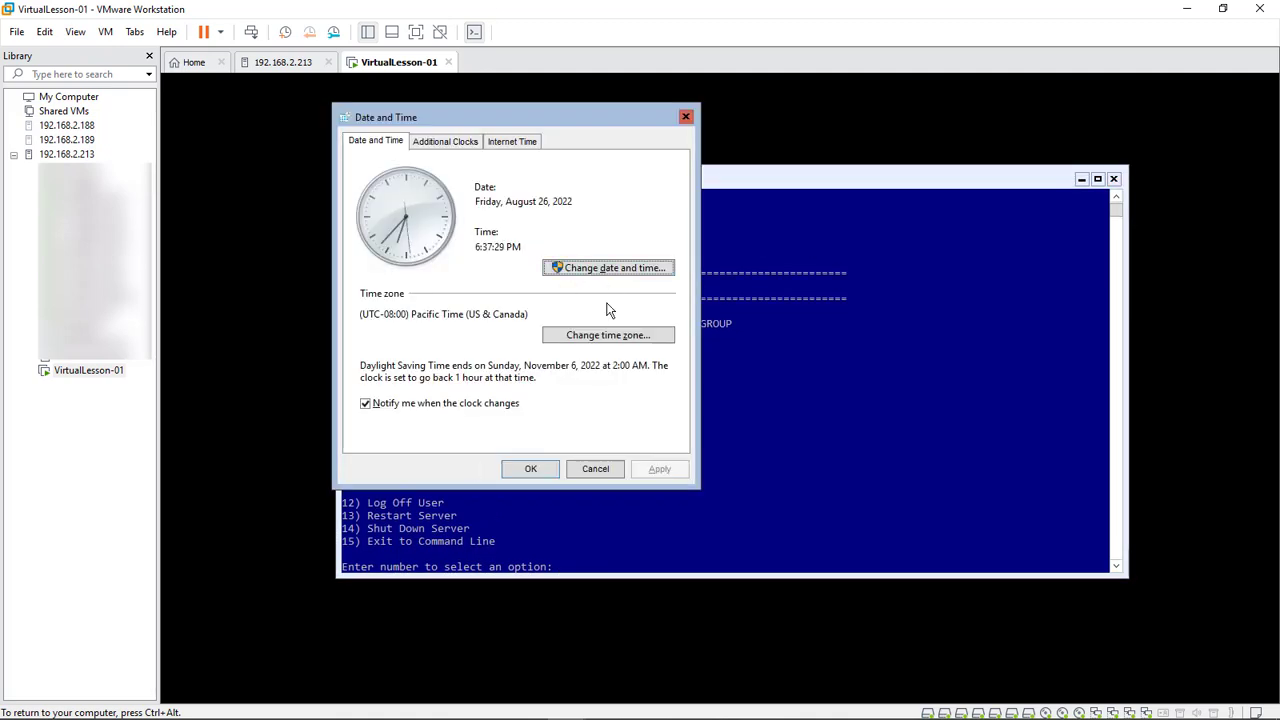
pyautogui.click(612, 336)
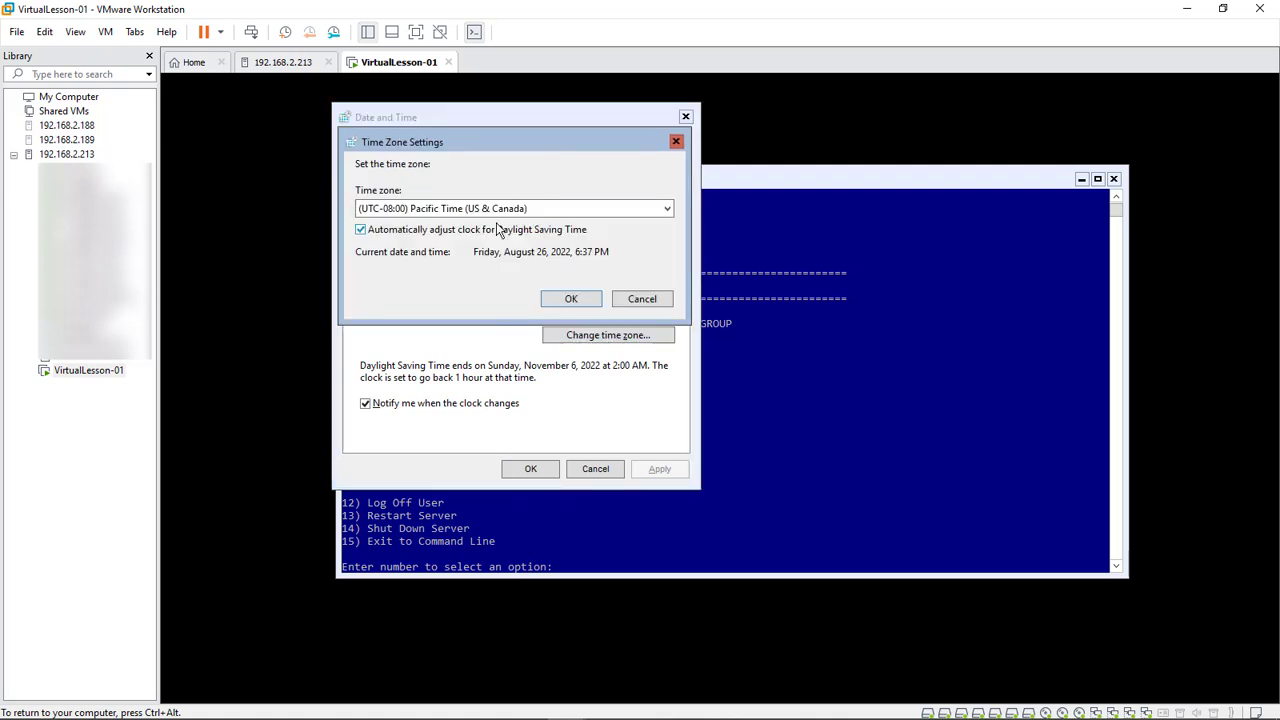
pyautogui.click(499, 209)
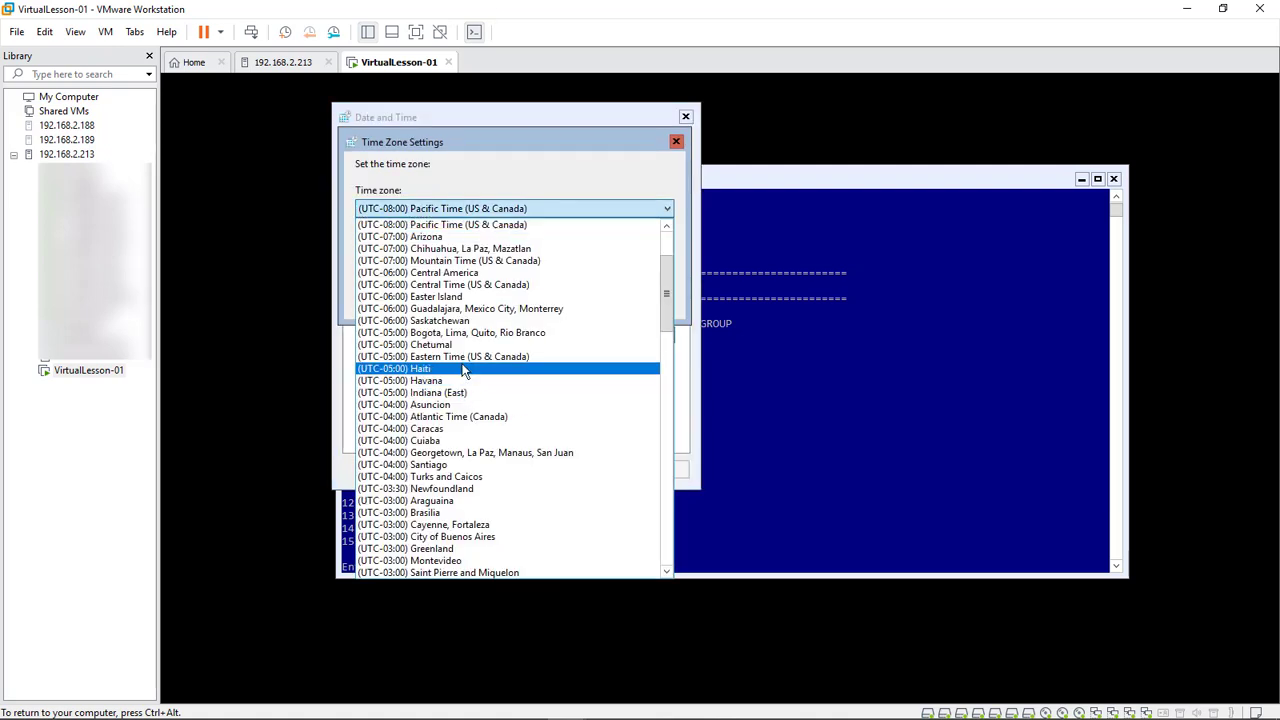
pyautogui.click(465, 366)
pyautogui.click(563, 301)
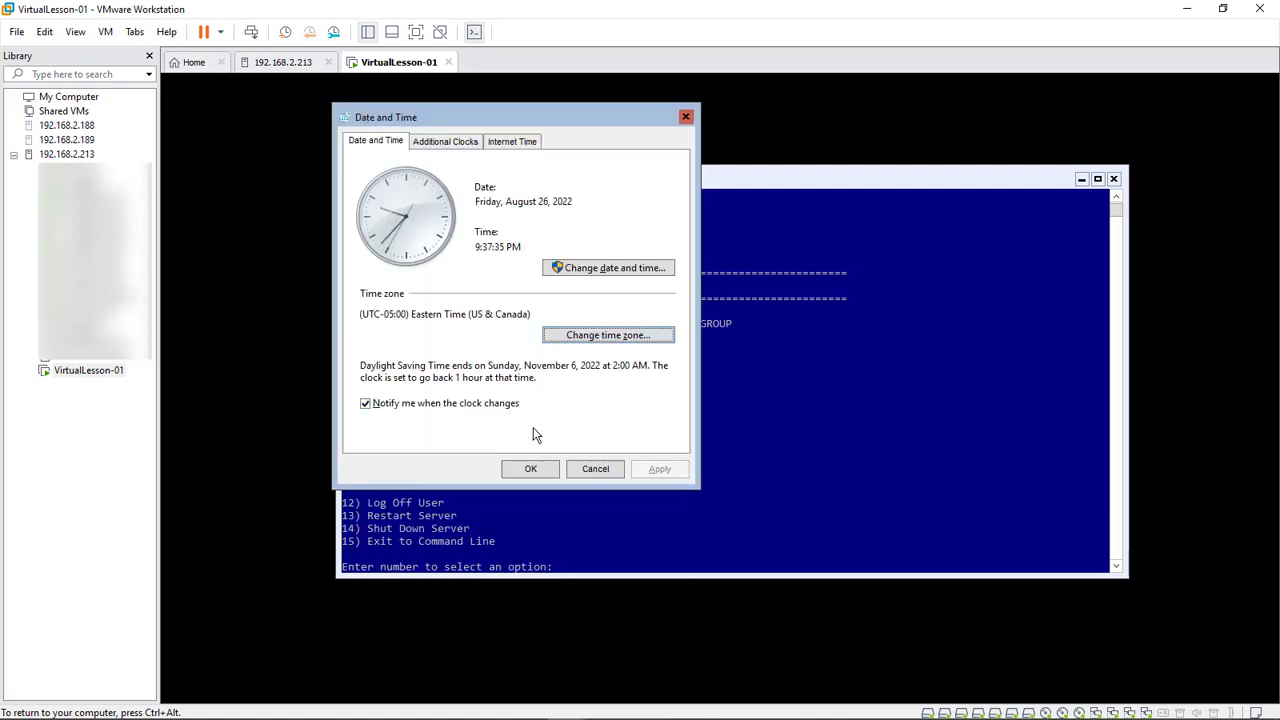
pyautogui.click(528, 464)
pyautogui.click(558, 516)
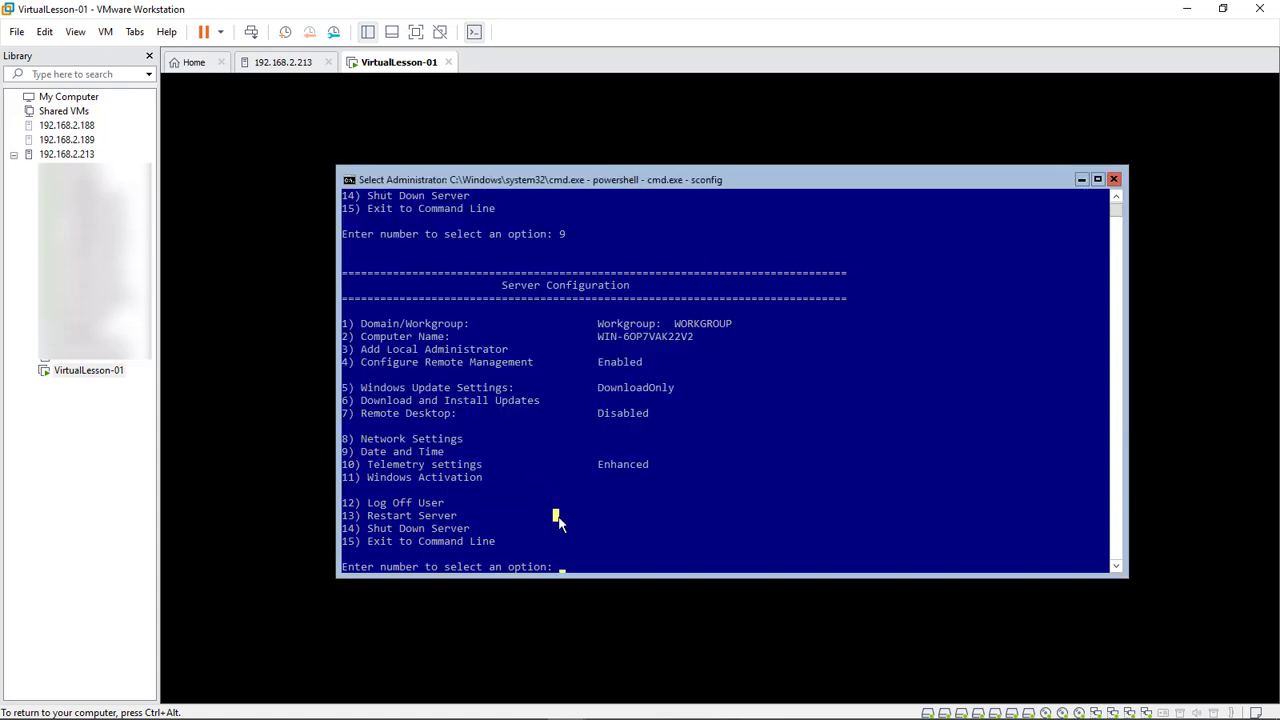
# Give network adapter 7 static IP 192.168.2.44, default subnet mask and gateway 192.168.2.1
pyautogui.write('8')
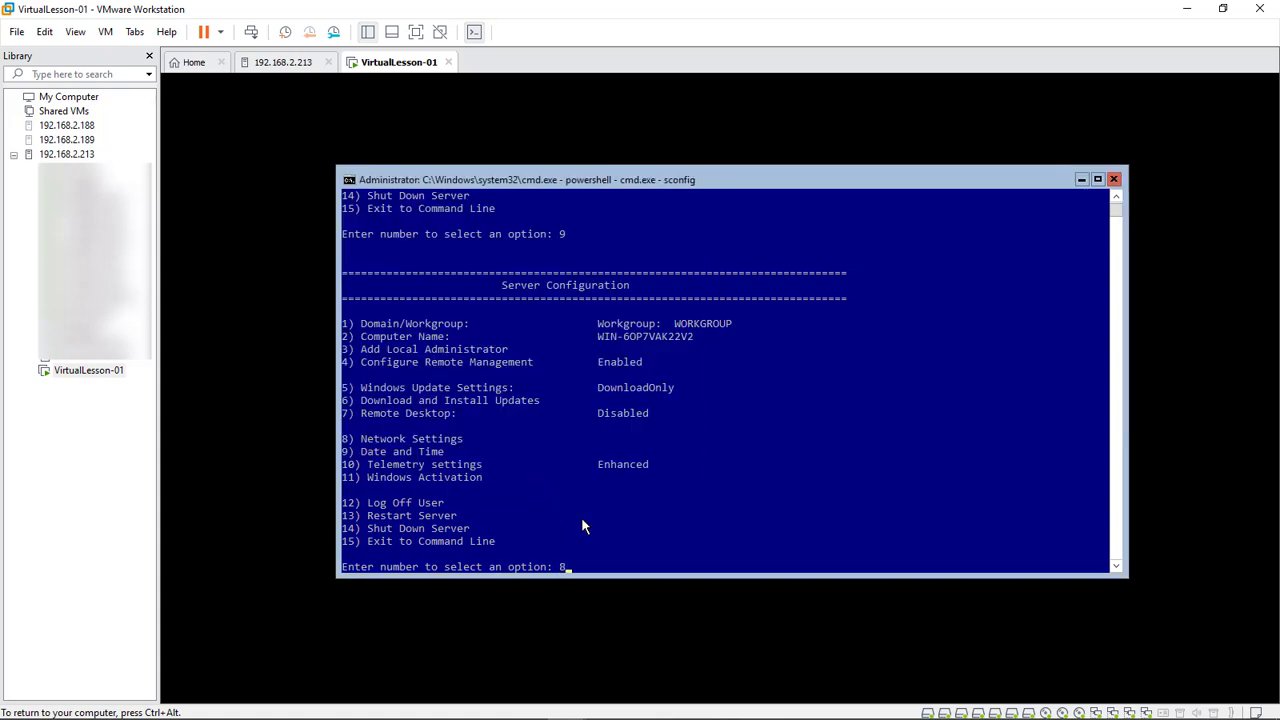
pyautogui.press('Return')
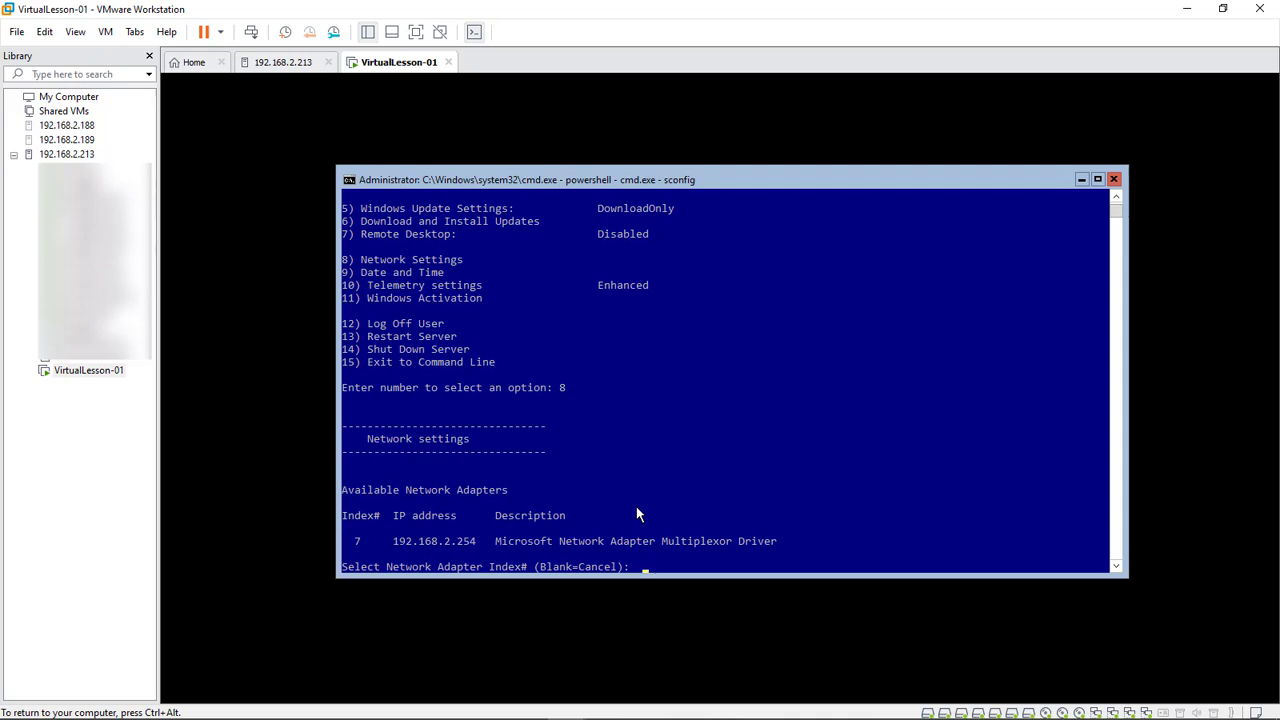
pyautogui.write('7')
pyautogui.press('Return')
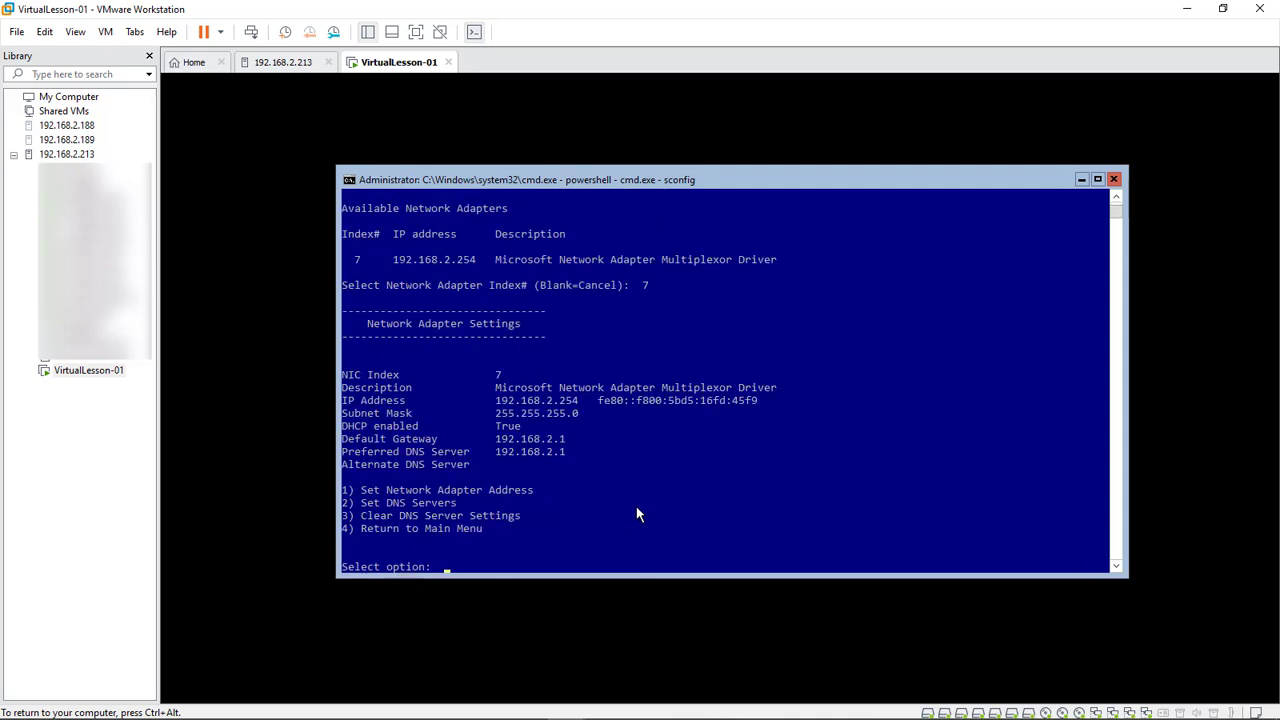
pyautogui.write('1')
pyautogui.press('Return')
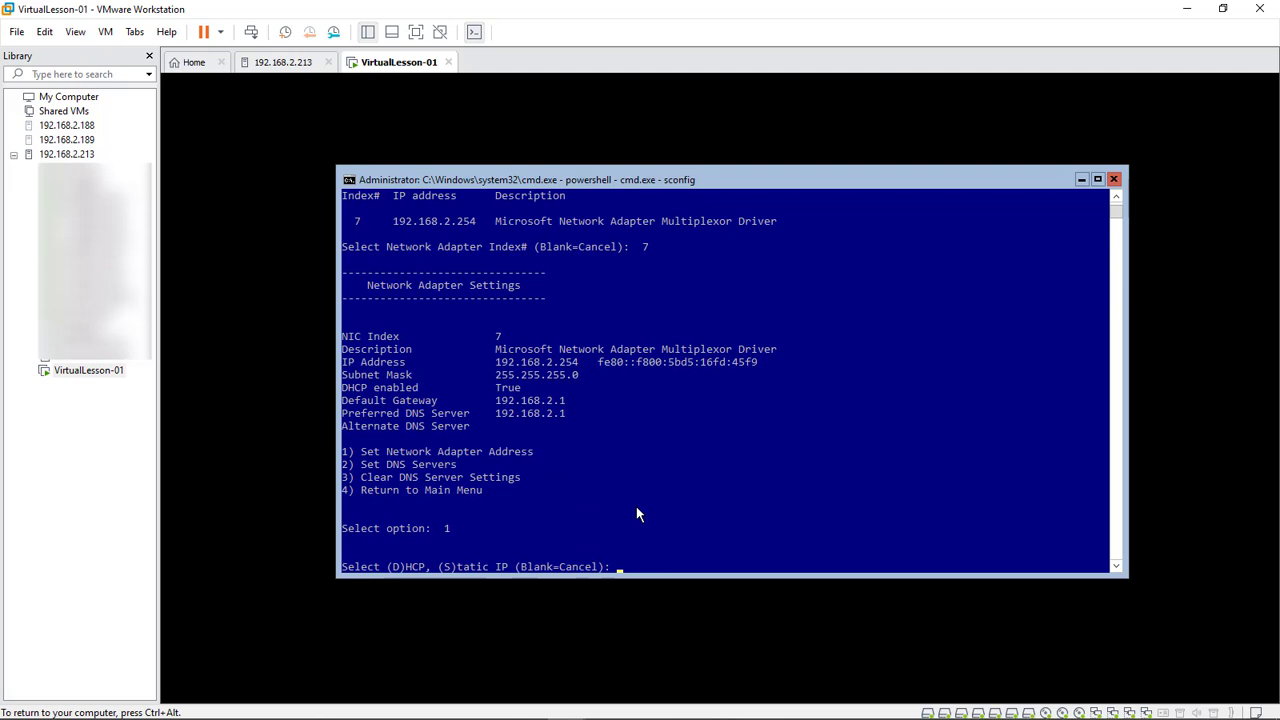
pyautogui.write('s')
pyautogui.press('Return')
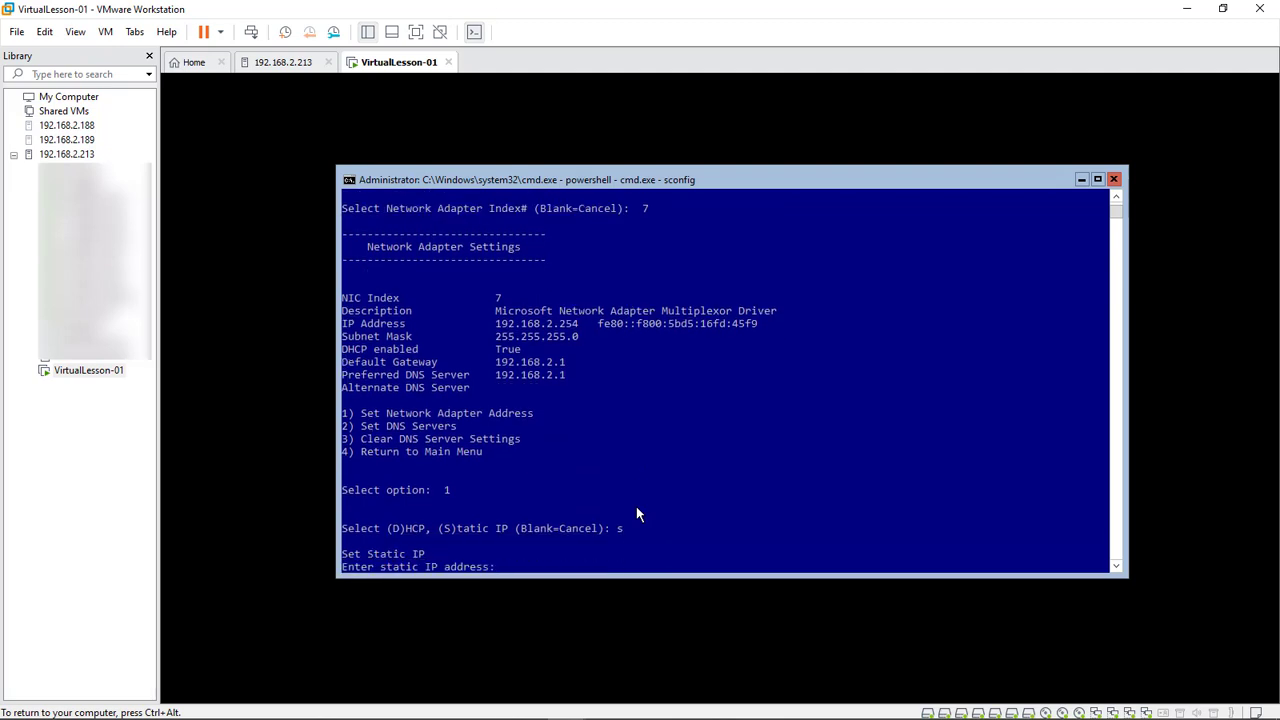
pyautogui.write('192.168.2.44')
pyautogui.press('Return')
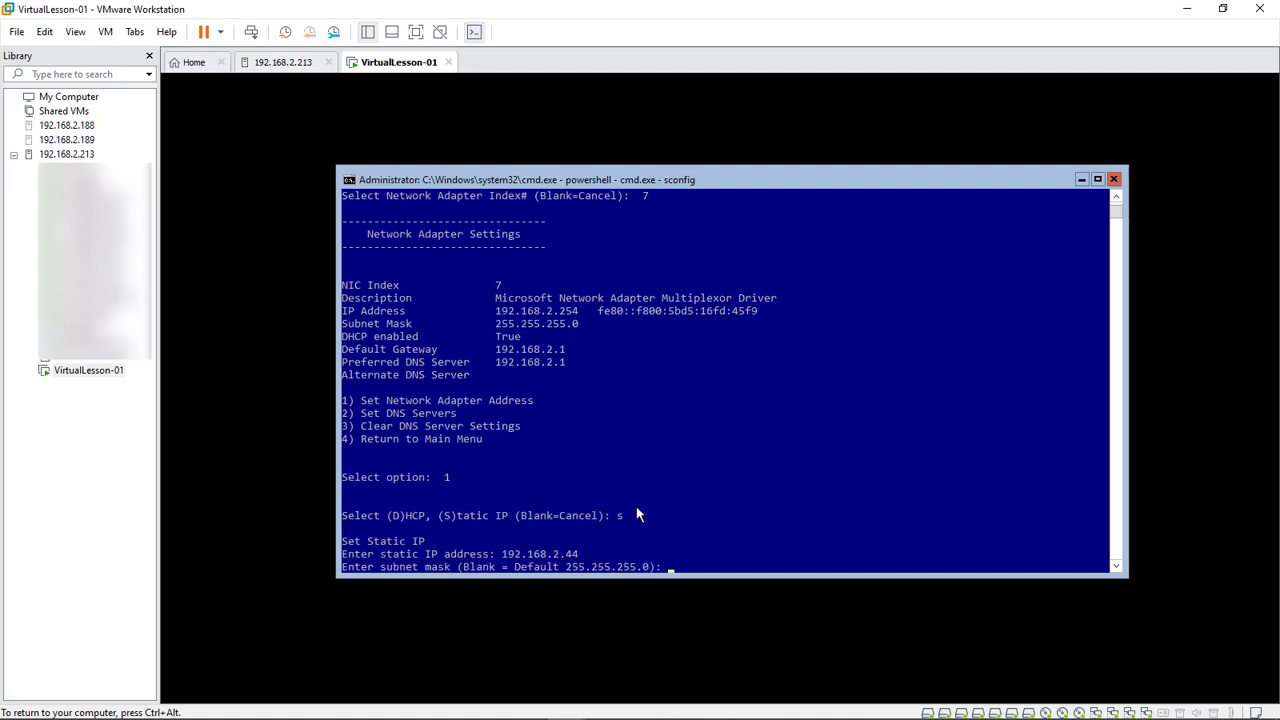
pyautogui.press('Return')
pyautogui.write('192.')
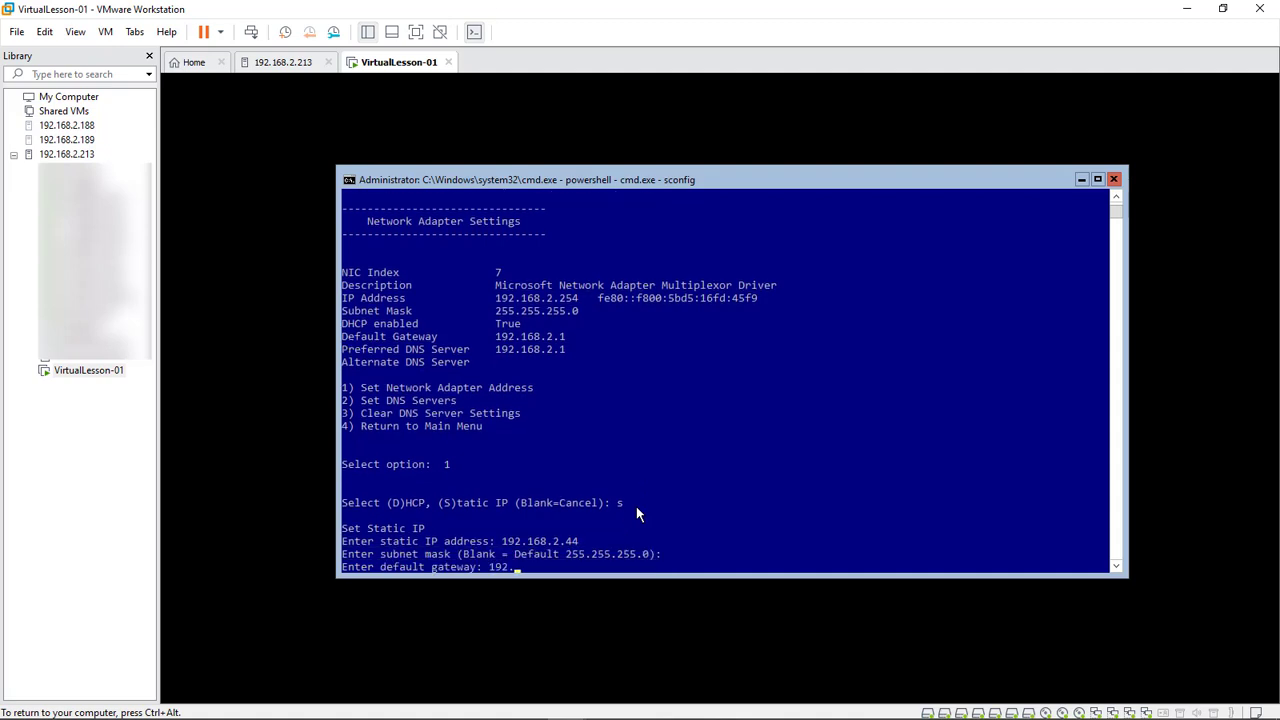
pyautogui.write('168.2.168.2.')
pyautogui.press('Return')
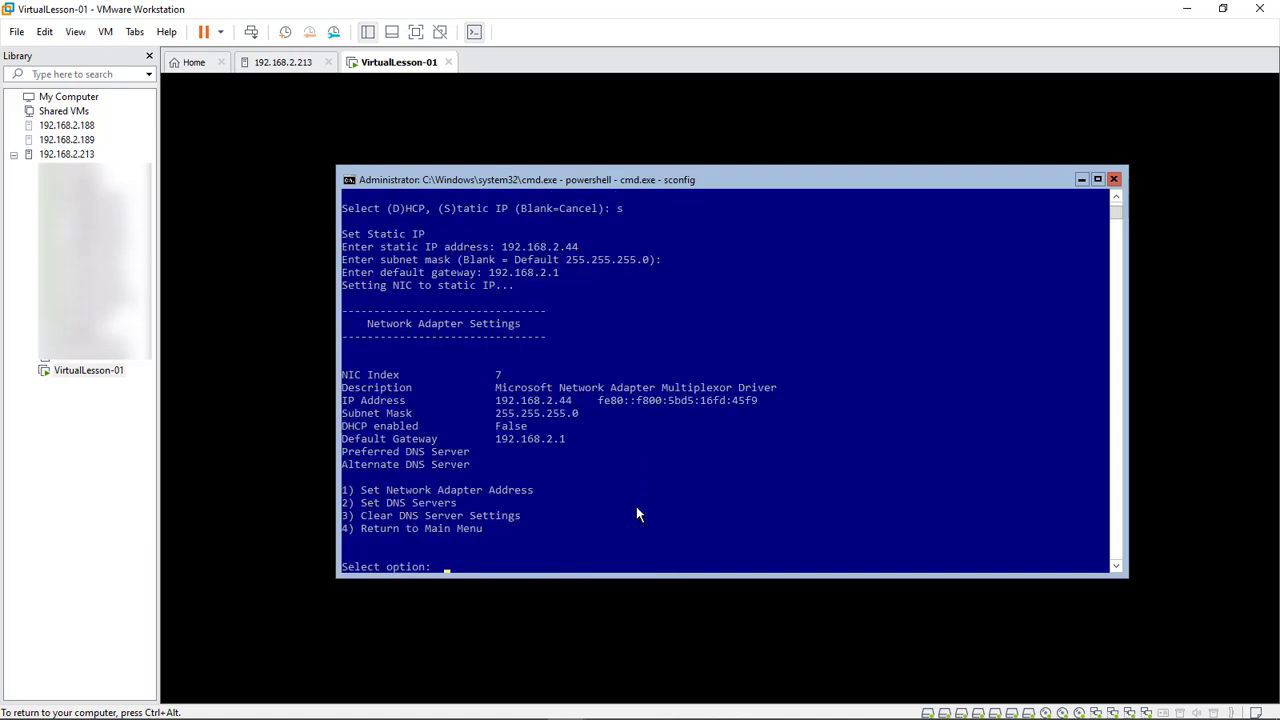
# Set DNS servers 192.168.2.88 and 192.168.2.89, then return to the main menu
pyautogui.write('2')
pyautogui.press('Return')
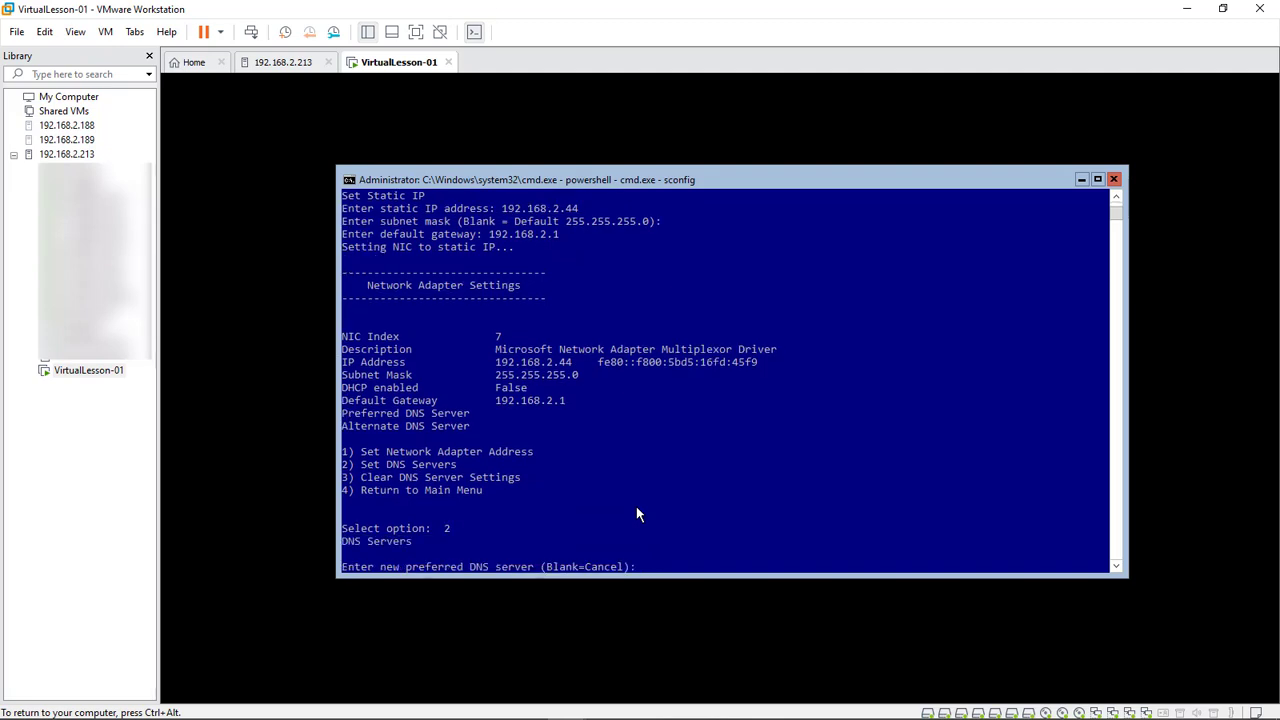
pyautogui.write('192.168.2.88')
pyautogui.press('Return')
pyautogui.press('Return')
pyautogui.write('192.')
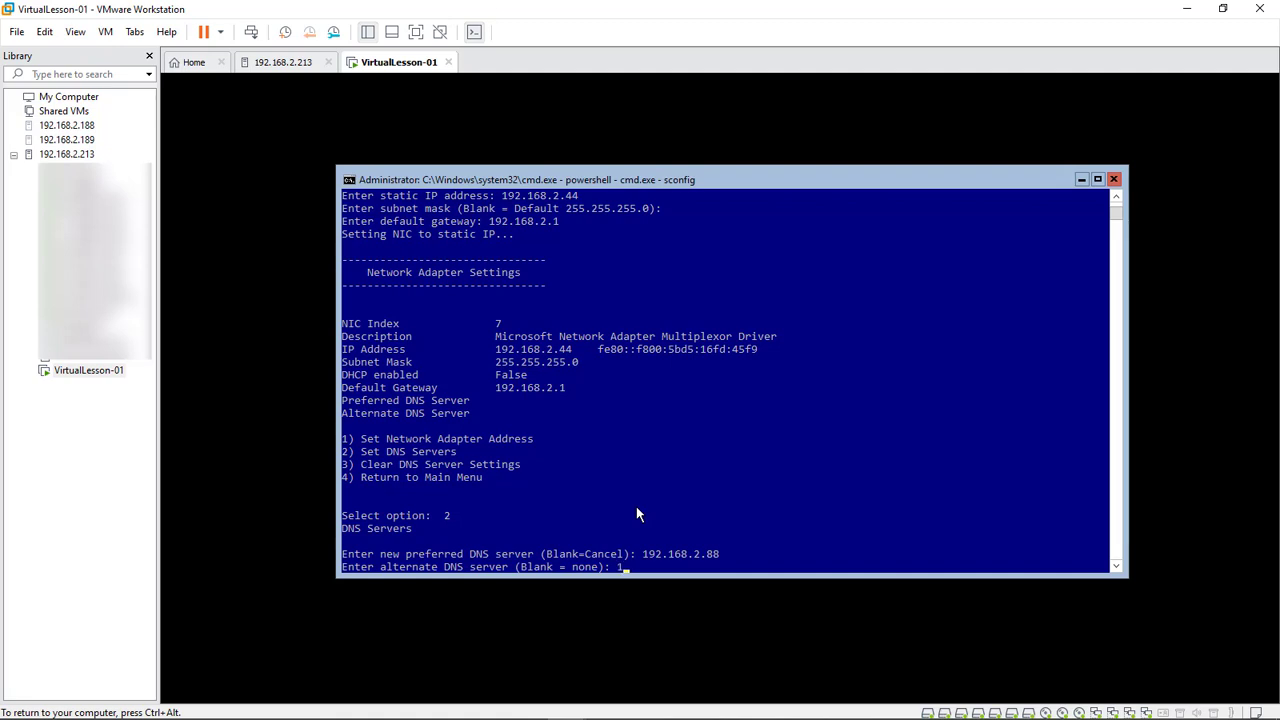
pyautogui.write('168.2.89')
pyautogui.press('Return')
pyautogui.press('Return')
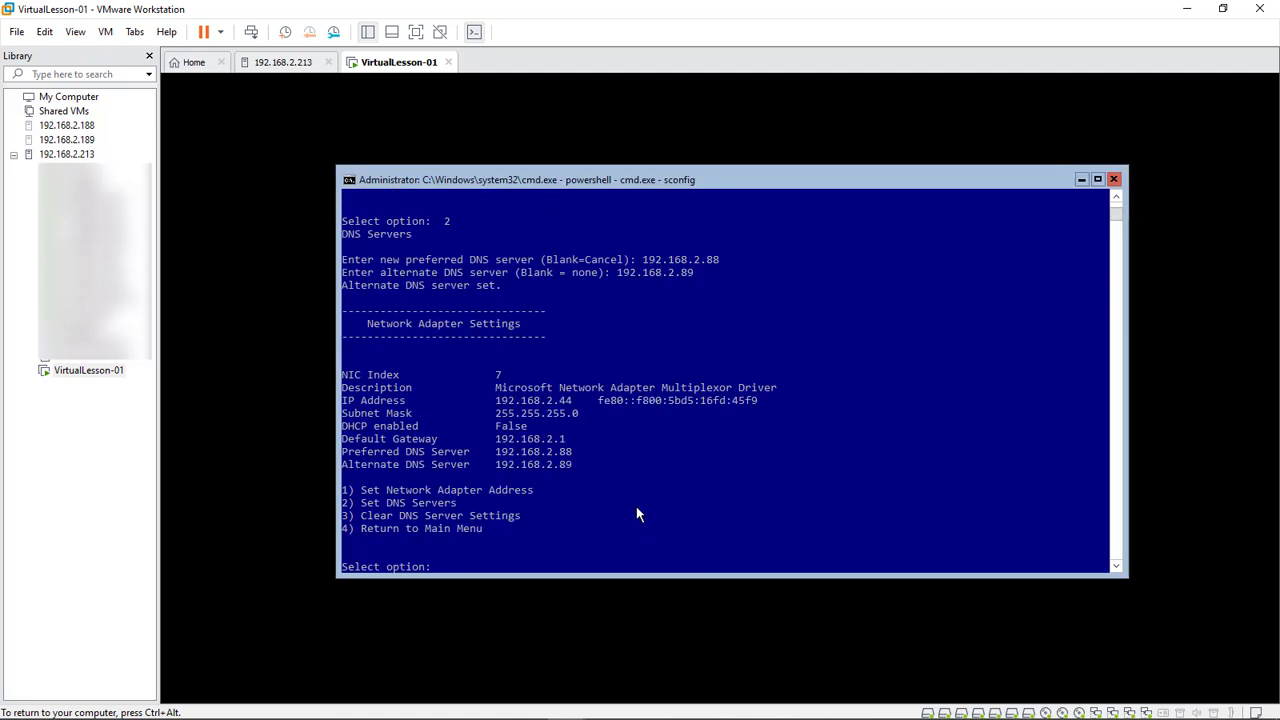
pyautogui.write('4')
pyautogui.press('Return')
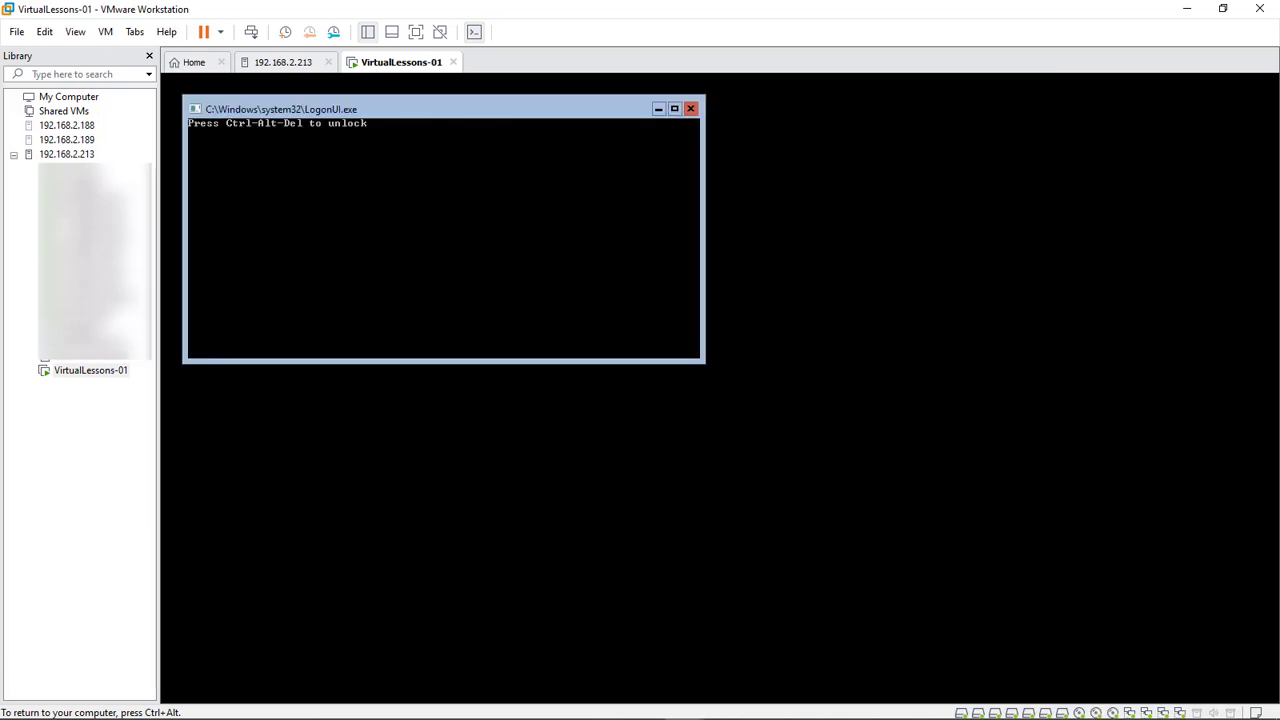
# Send Ctrl+Alt+Del from the VM menu and enter the Administrator password
pyautogui.click(105, 31)
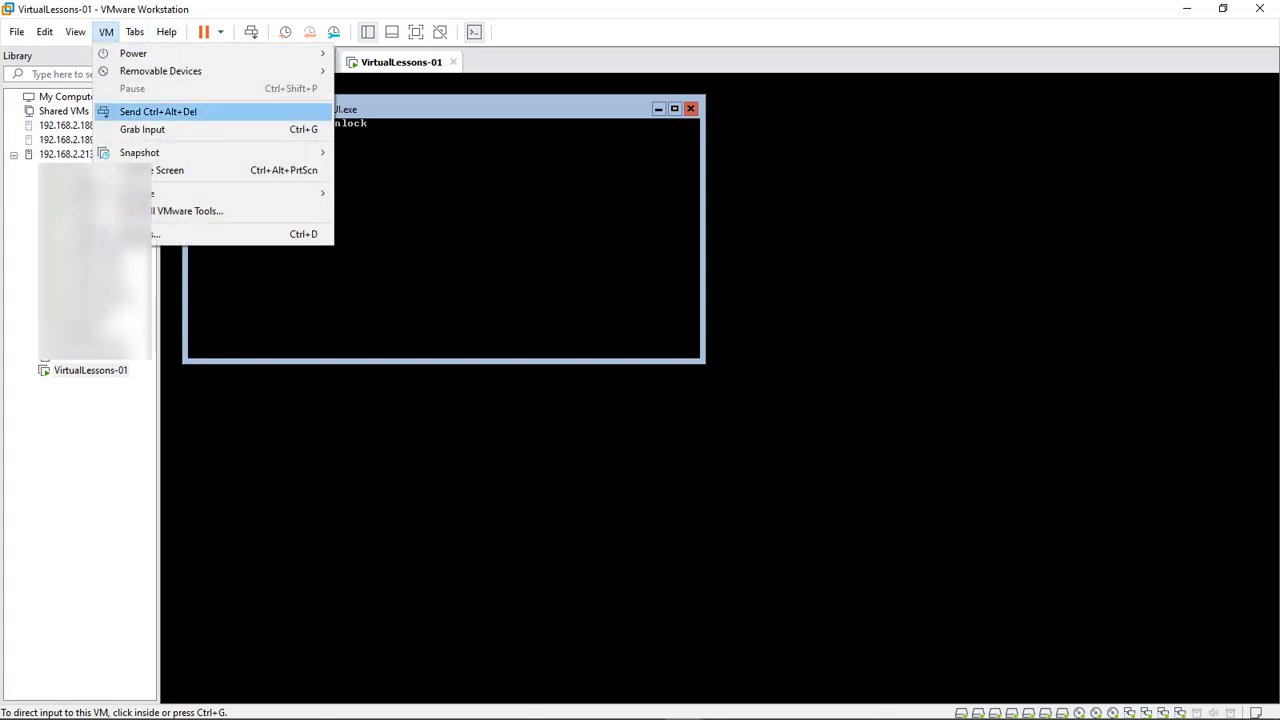
pyautogui.click(158, 111)
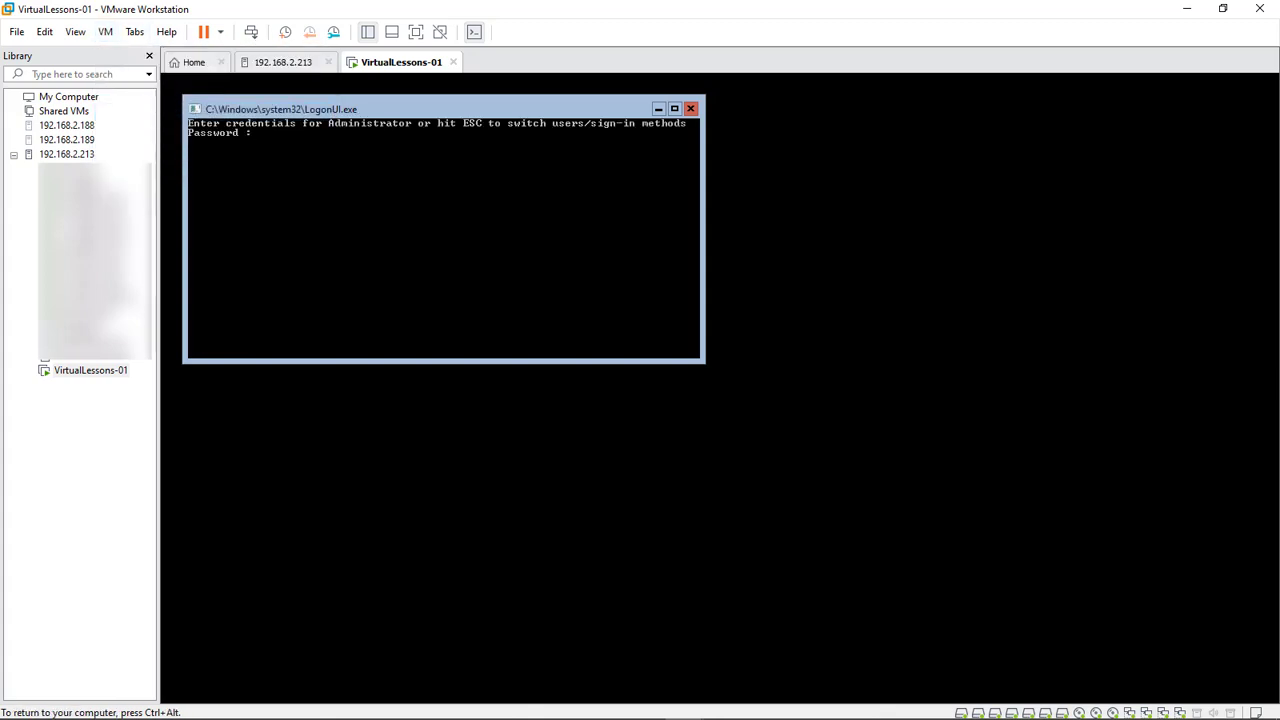
# Launch sconfig and choose option 1 to change domain or workgroup membership
pyautogui.write('**********')
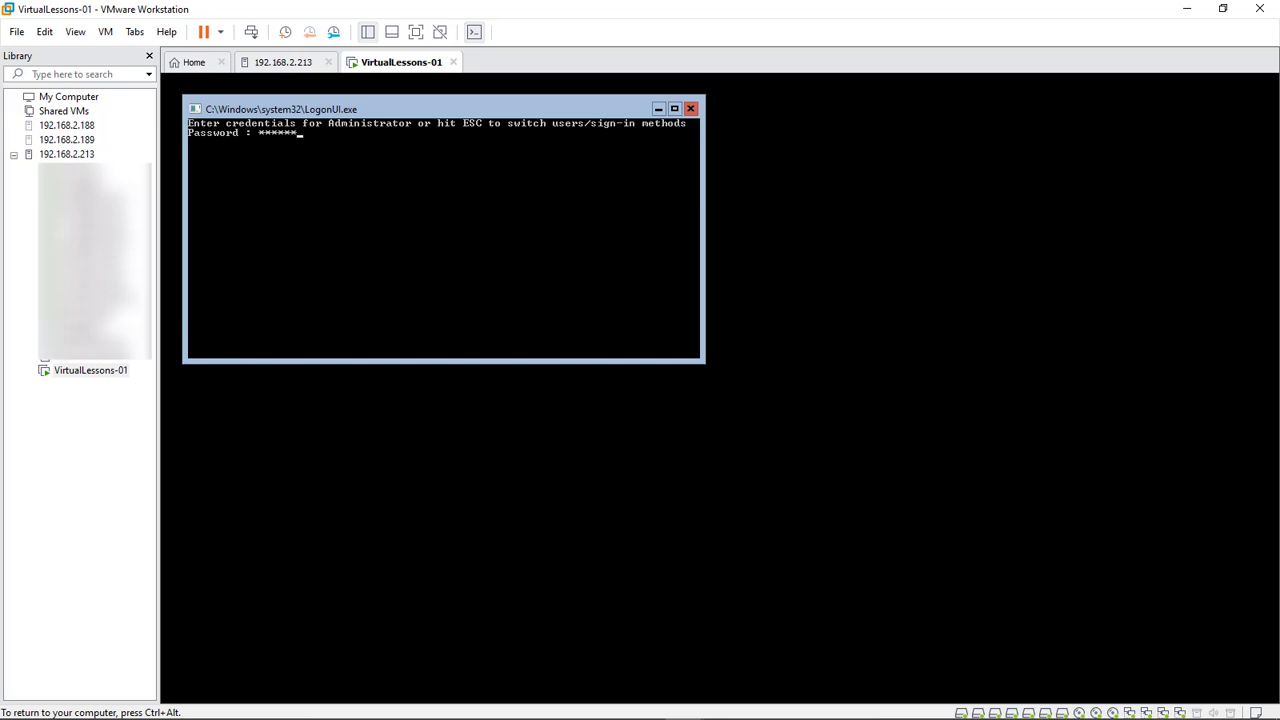
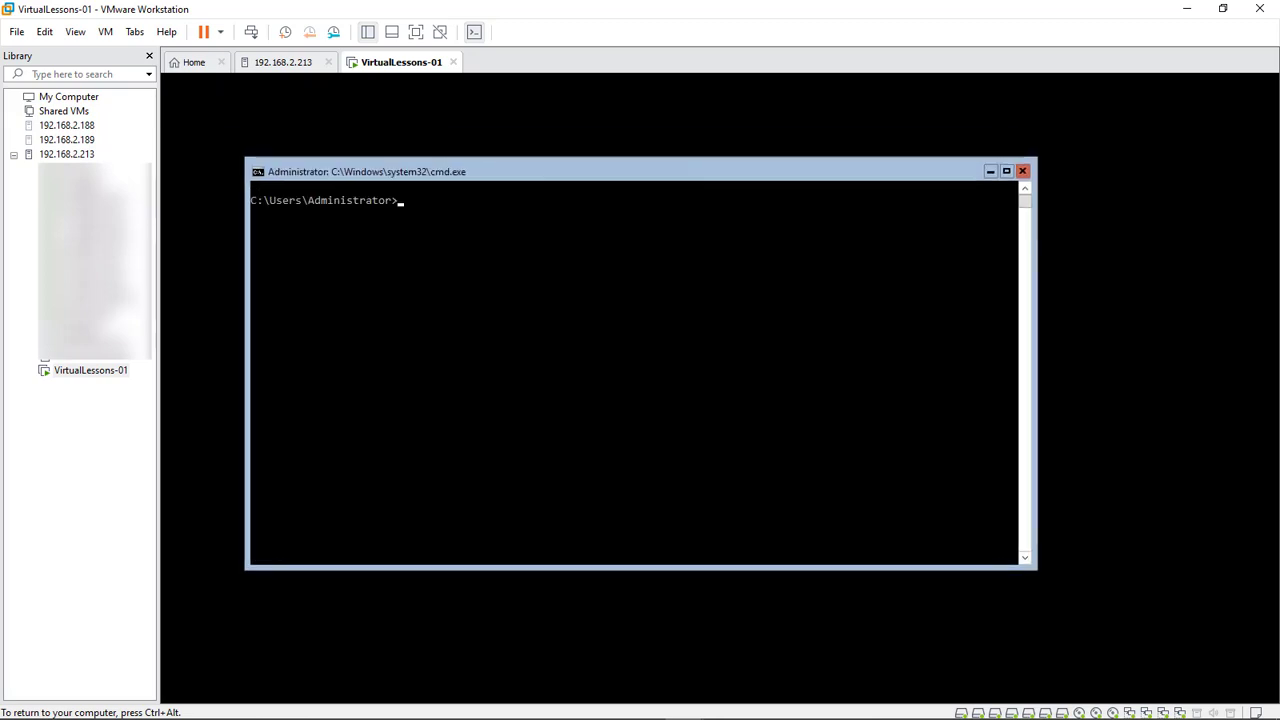
# Send Ctrl+Alt+Del from the VM menu and enter the Administrator password
# Launch sconfig and choose option 1 to change domain or workgroup membership
pyautogui.write('sconfig')
pyautogui.press('Return')
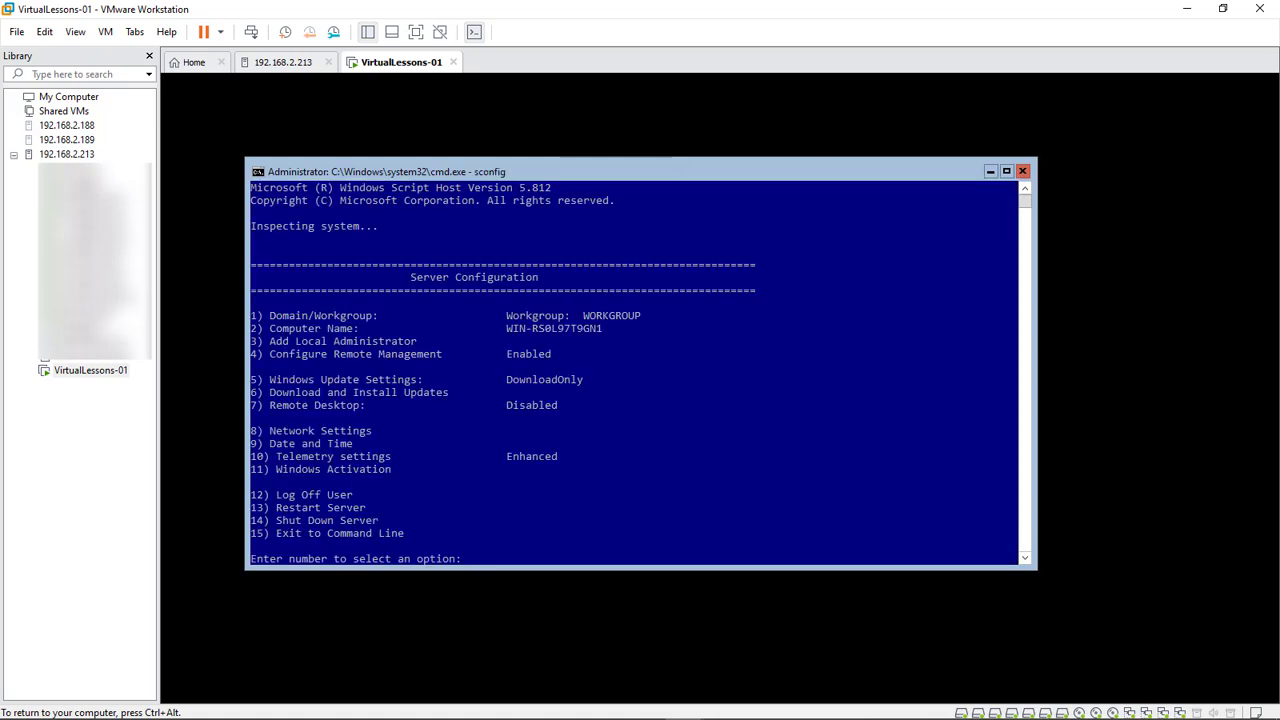
pyautogui.write('1')
pyautogui.press('Return')
# Join the domain carrz-fox-fire.local with an authorized domain account and its password
pyautogui.write('d')
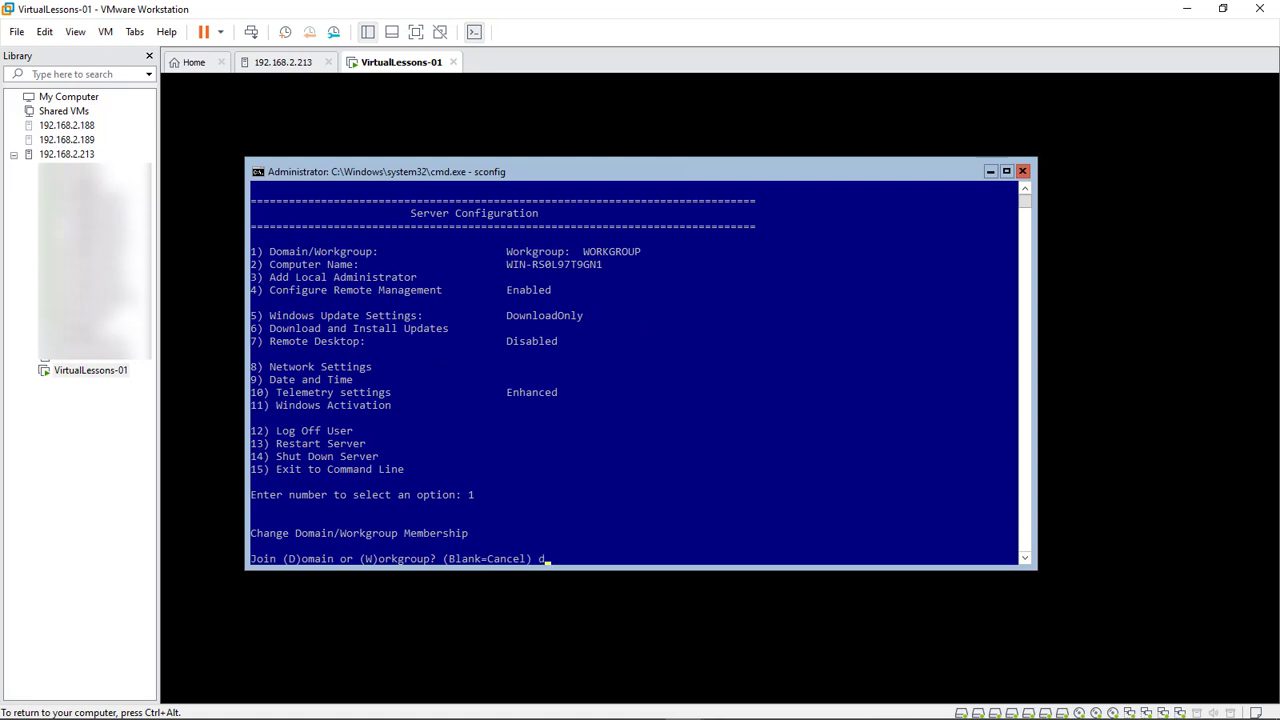
pyautogui.press('Return')
pyautogui.write('carr')
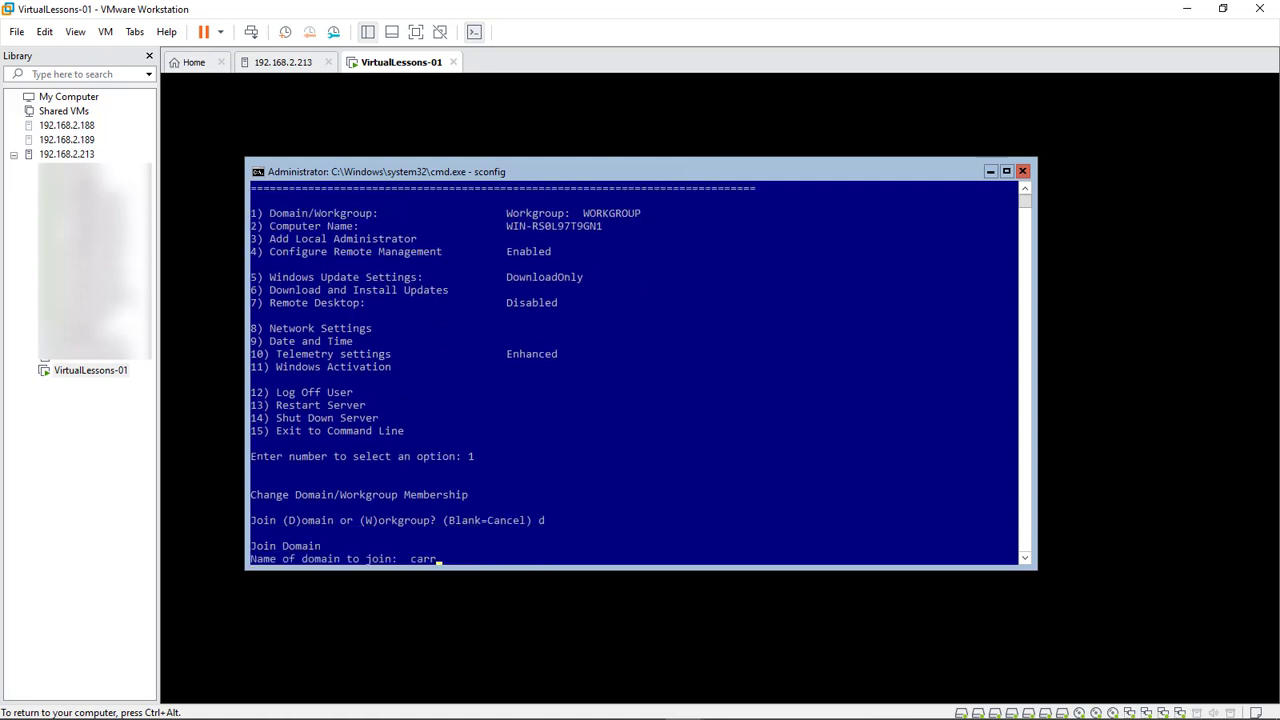
pyautogui.write('z-fox-fire.local')
pyautogui.press('Return')
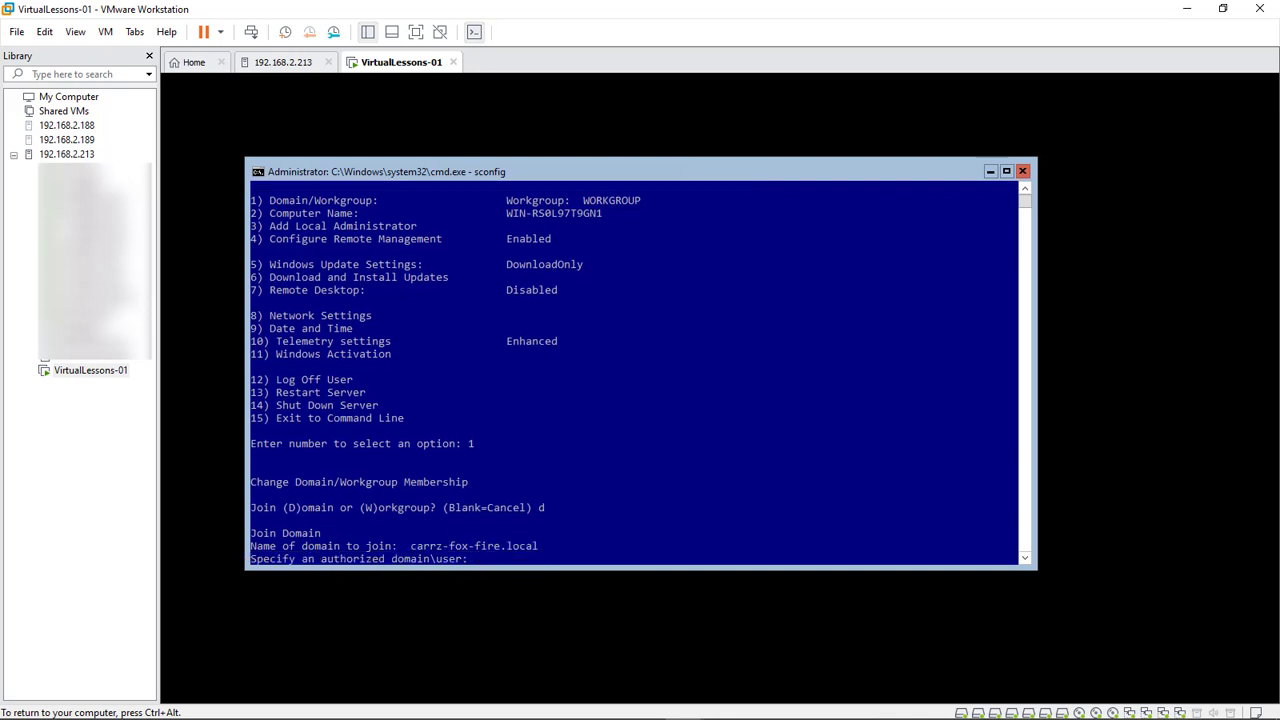
pyautogui.write('vlcore01')
pyautogui.press('Return')
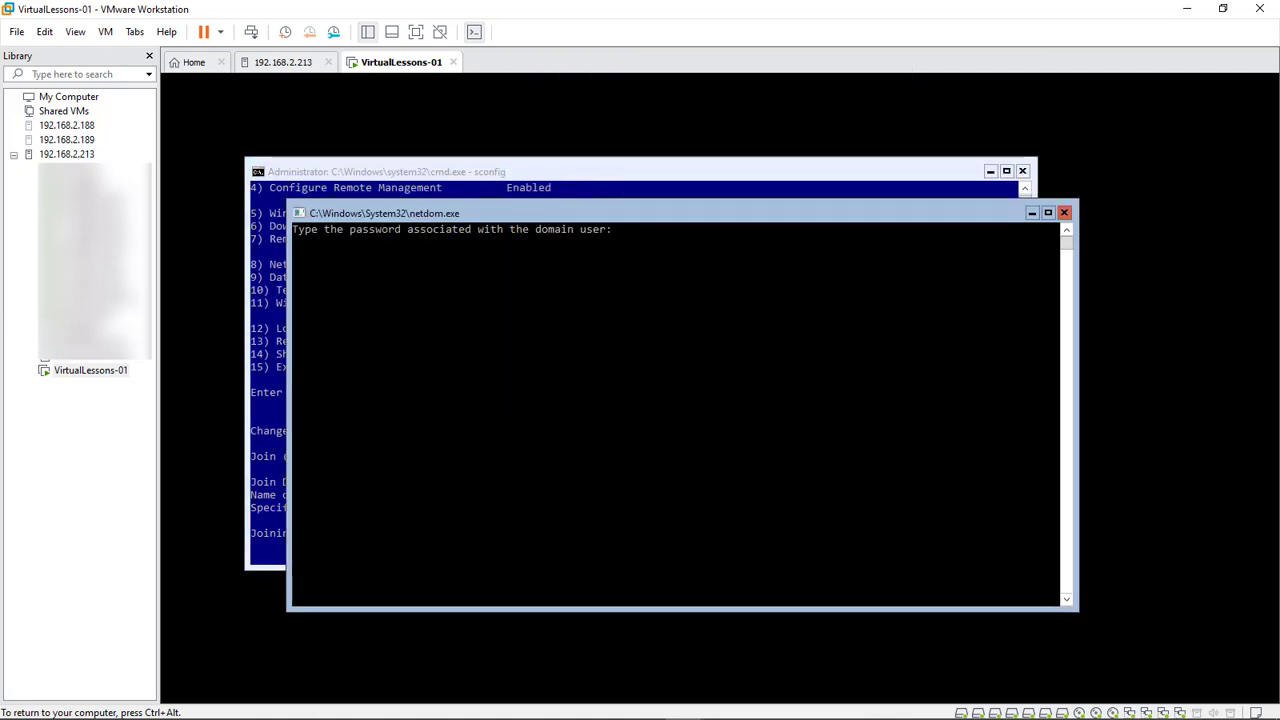
pyautogui.press('Return')
pyautogui.press('Left')
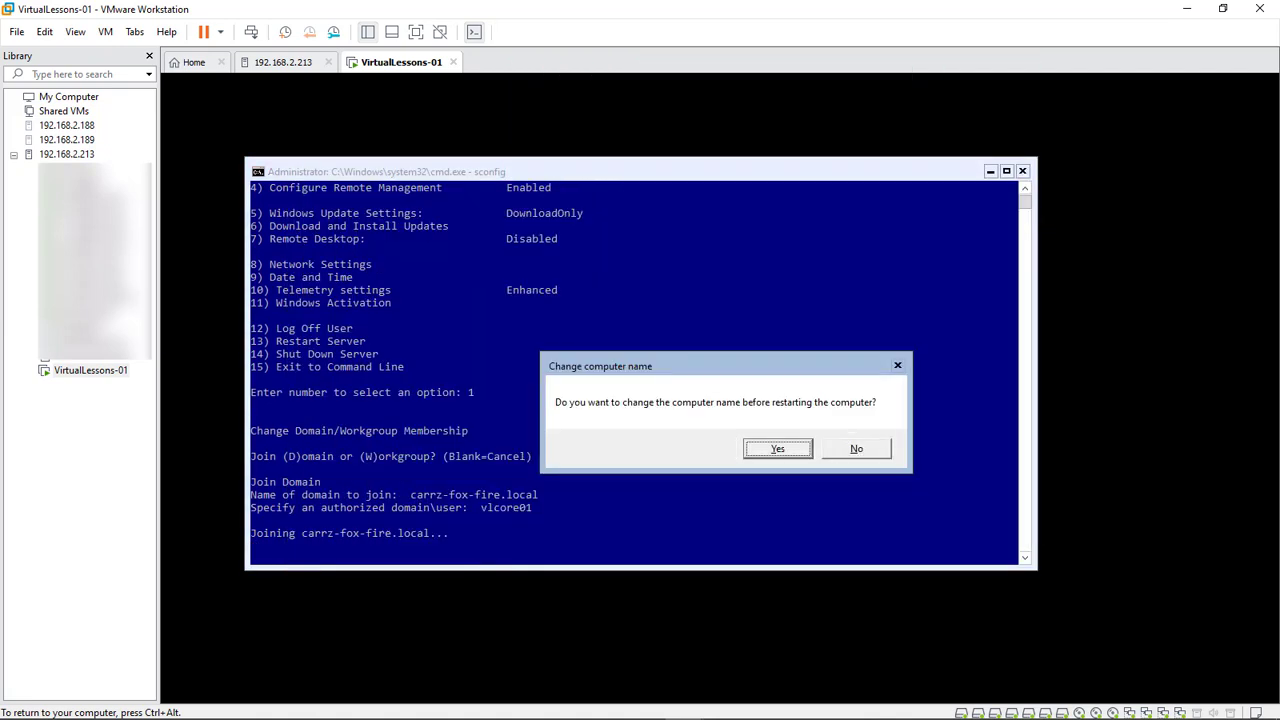
# Rename the computer to VLCore-01 with domain account credentials and restart now
pyautogui.press('Return')
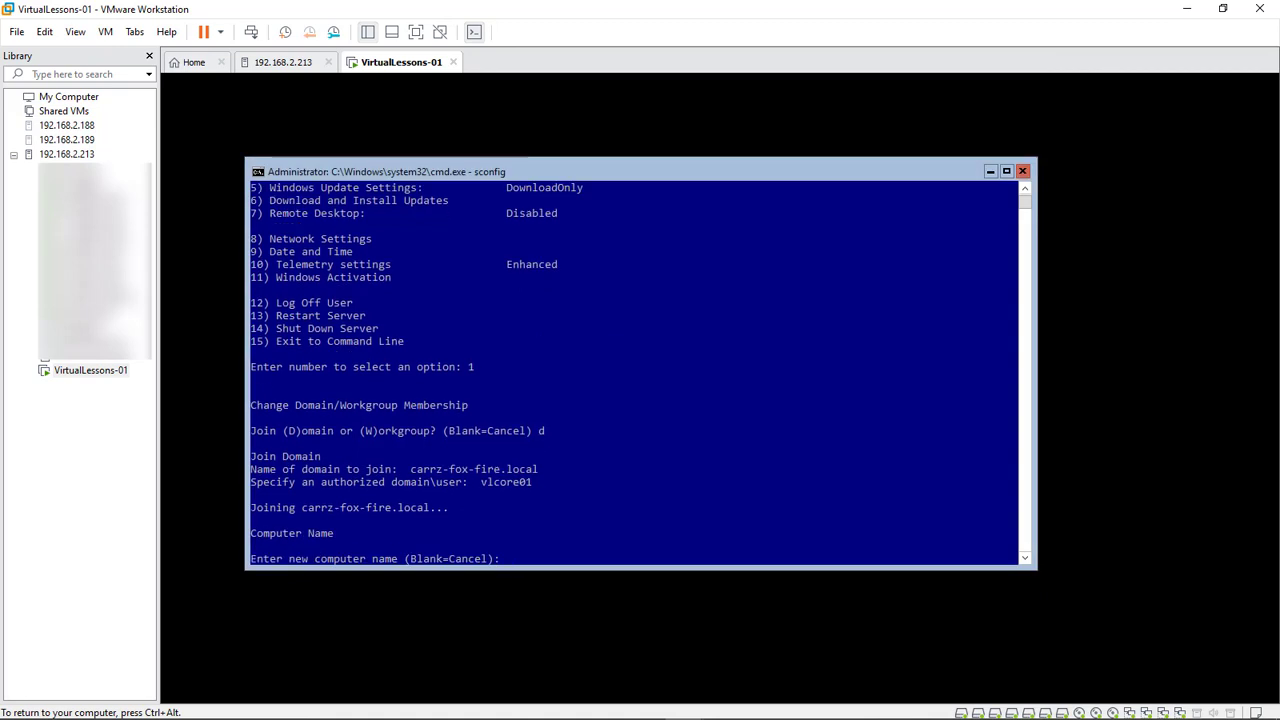
pyautogui.write('VLCore-01')
pyautogui.press('Return')
pyautogui.write('vlc')
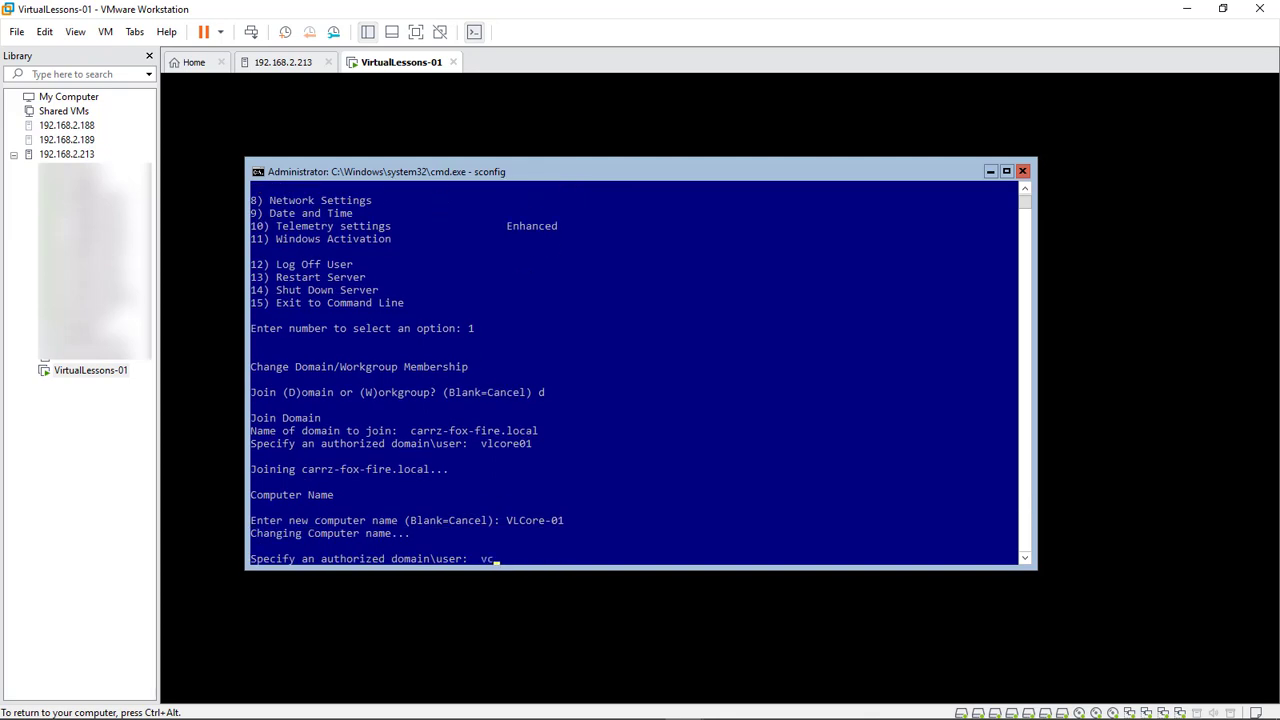
pyautogui.write('ore01')
pyautogui.press('Return')
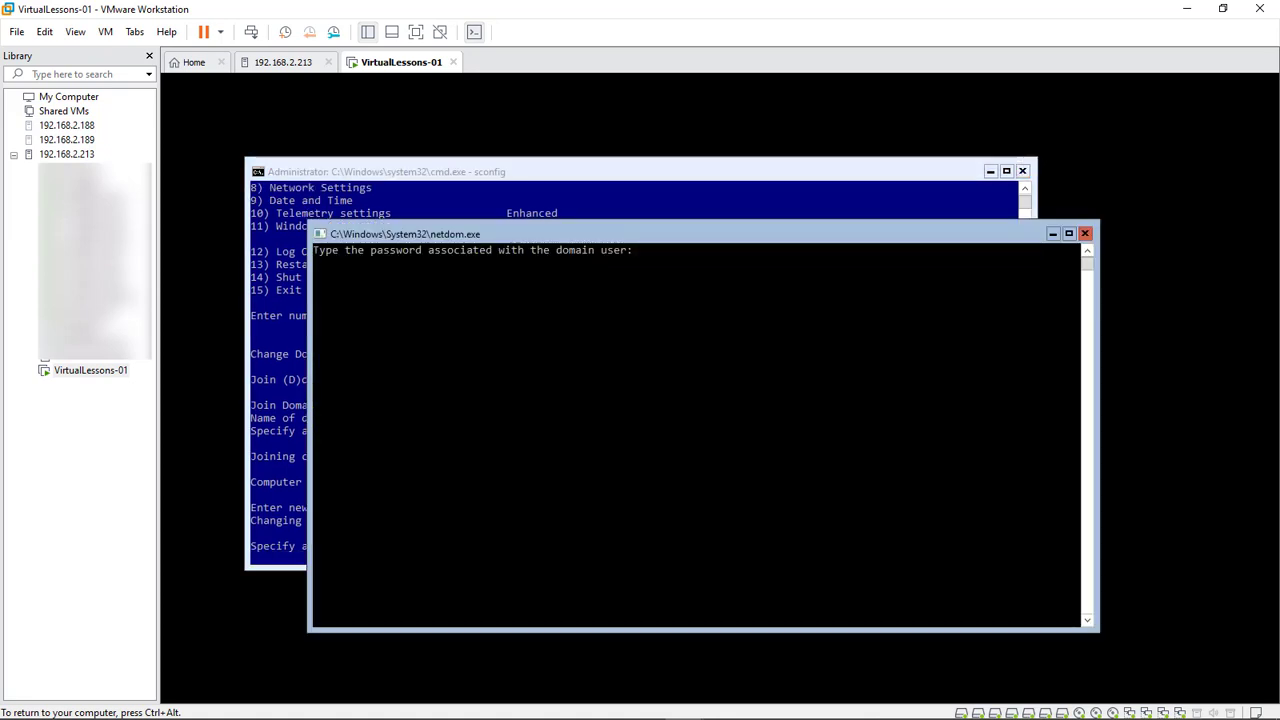
pyautogui.press('Return')
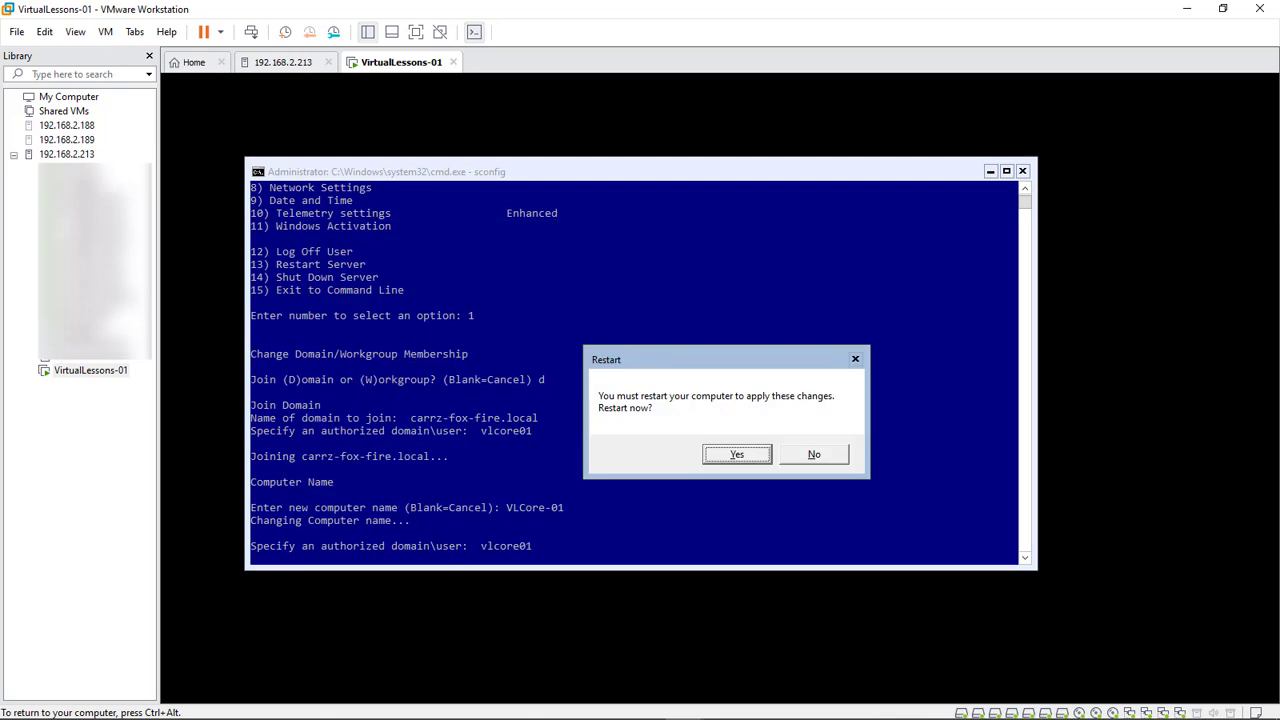
pyautogui.press('Return')
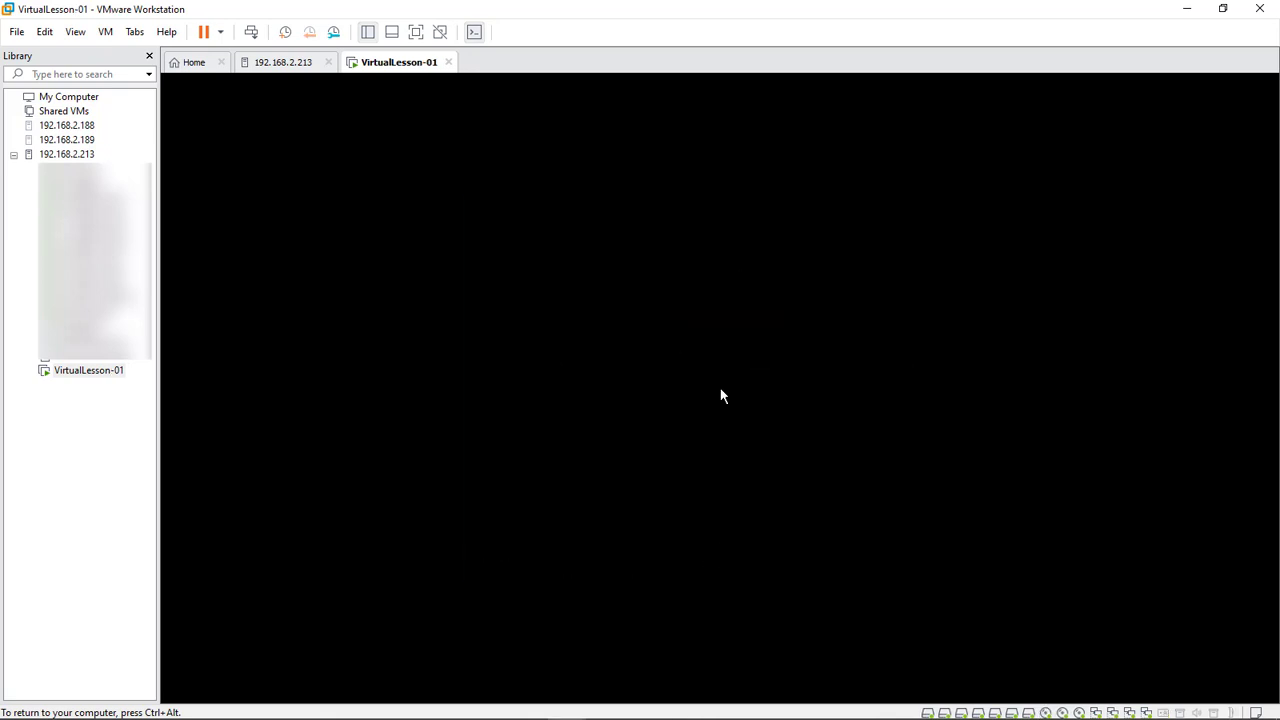
# After the restart, send Ctrl+Alt+Del from the VM menu to reach the Administrator password prompt
pyautogui.hotkey('ctrl', 'alt')
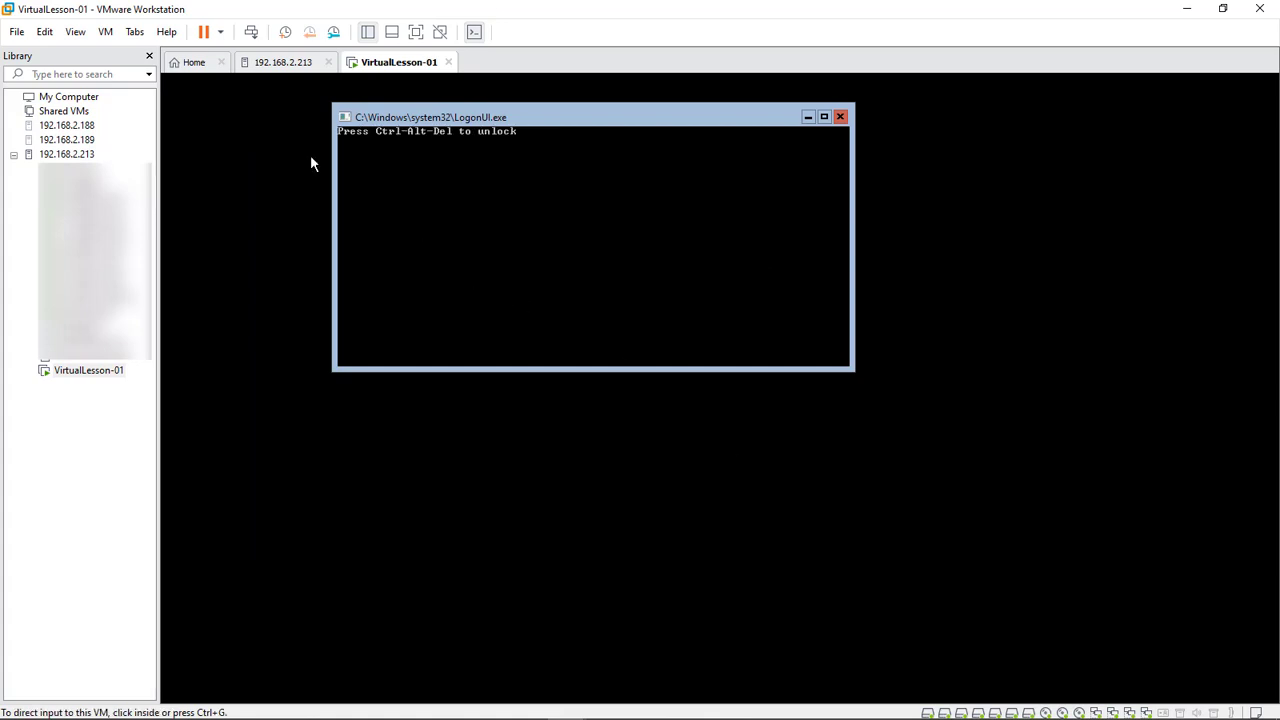
pyautogui.click(105, 32)
pyautogui.click(158, 112)
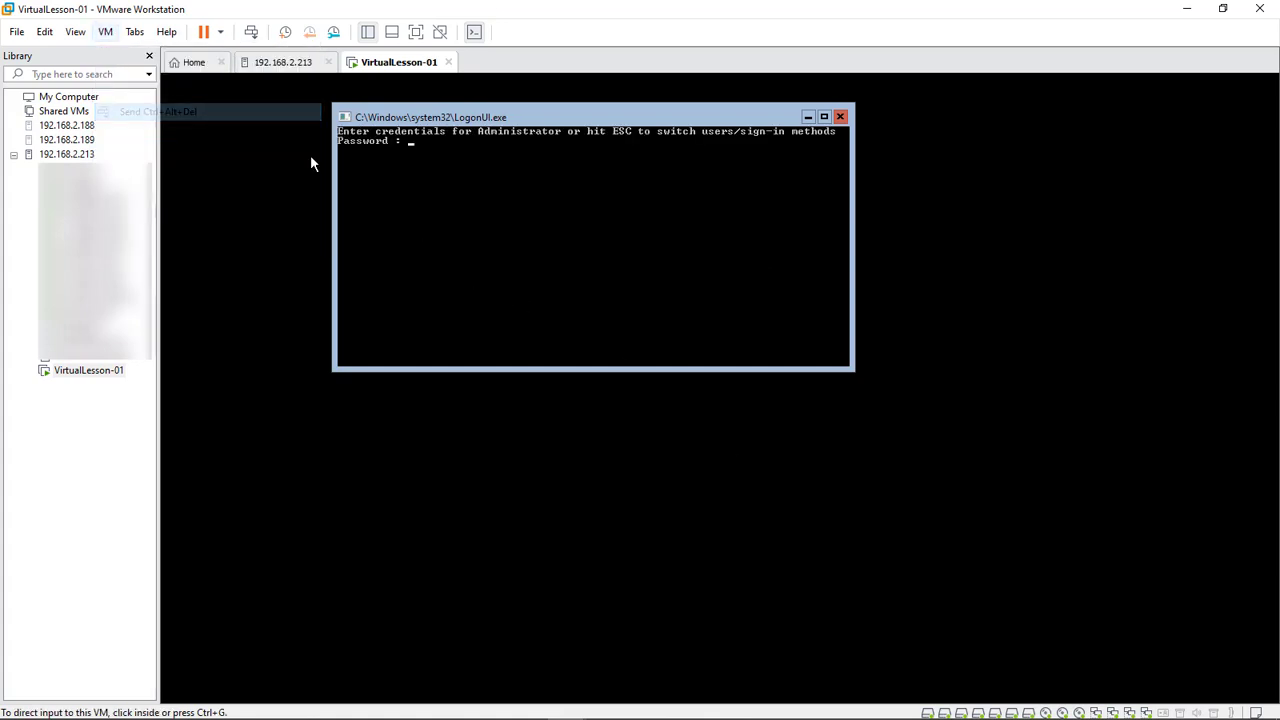
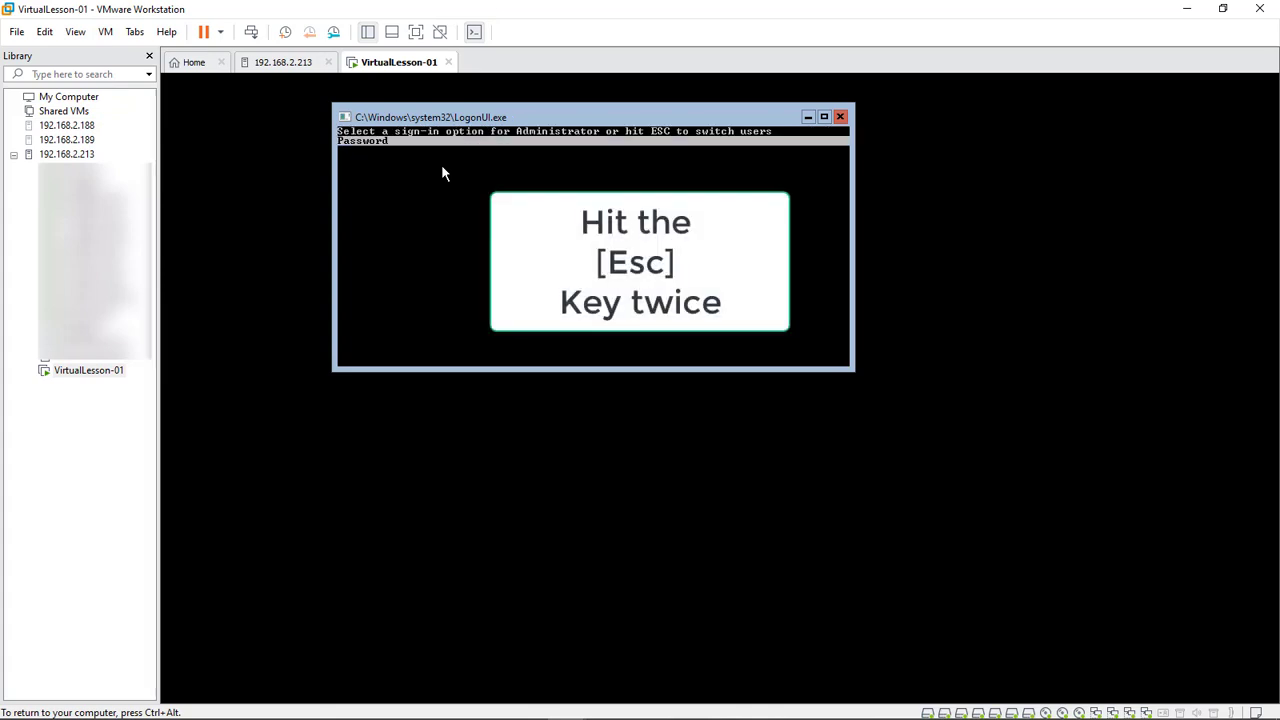
# Leave the Administrator prompt and sign in as Other user with that user's password
pyautogui.press('Escape')
pyautogui.press('Down')
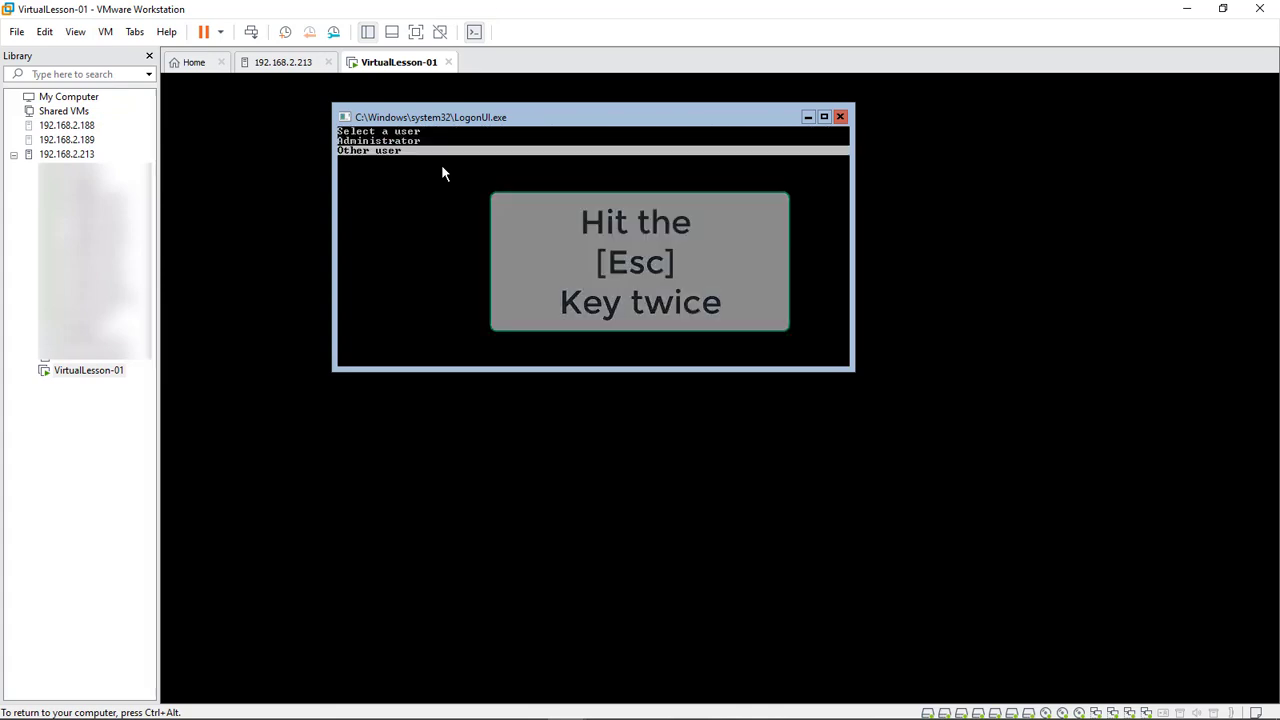
pyautogui.press('Return')
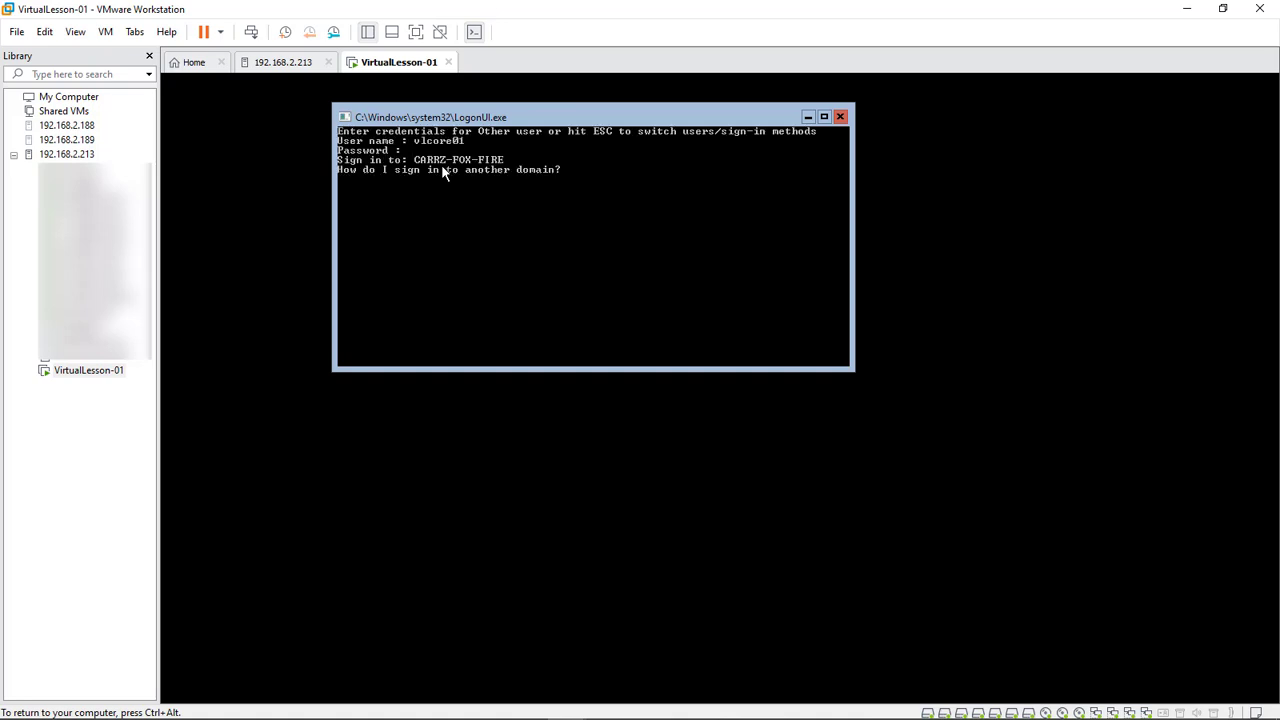
pyautogui.write('**')
pyautogui.press('Return')
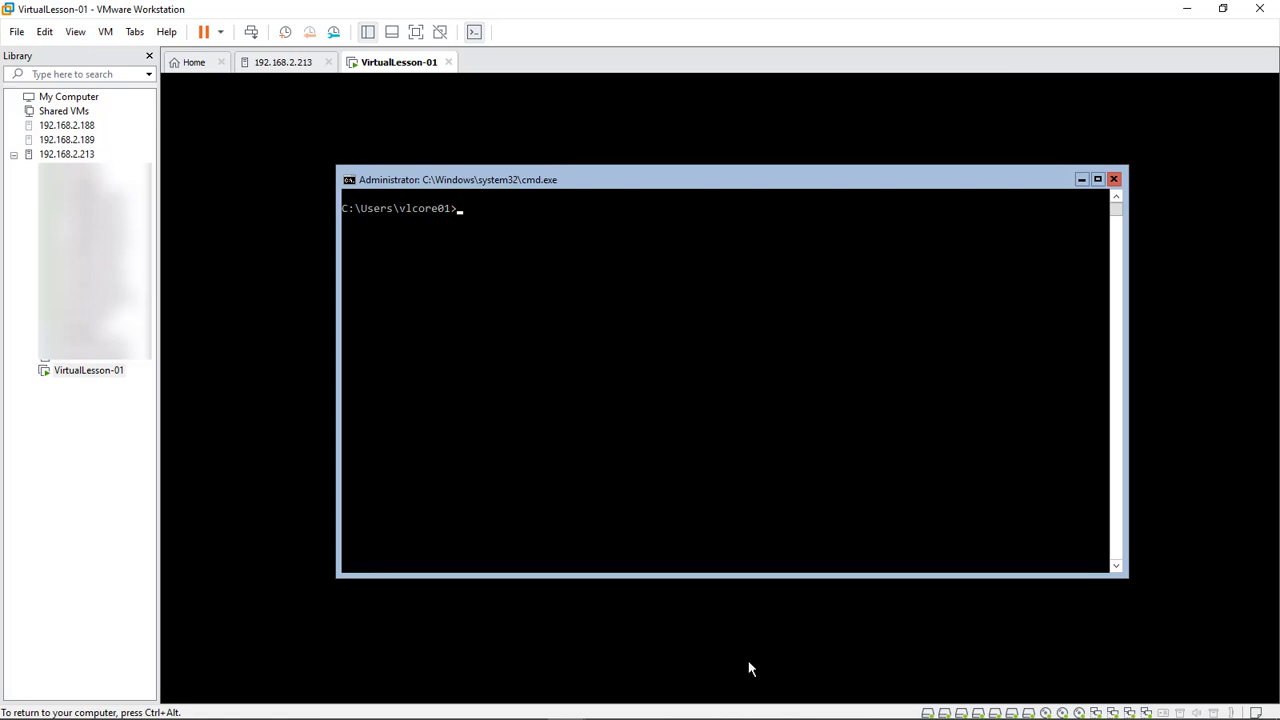
pyautogui.hotkey('ctrl', 'alt')
# Connect Computer Management on the host to the computer vlcore-01
pyautogui.moveTo(751, 719)
pyautogui.click(645, 704)
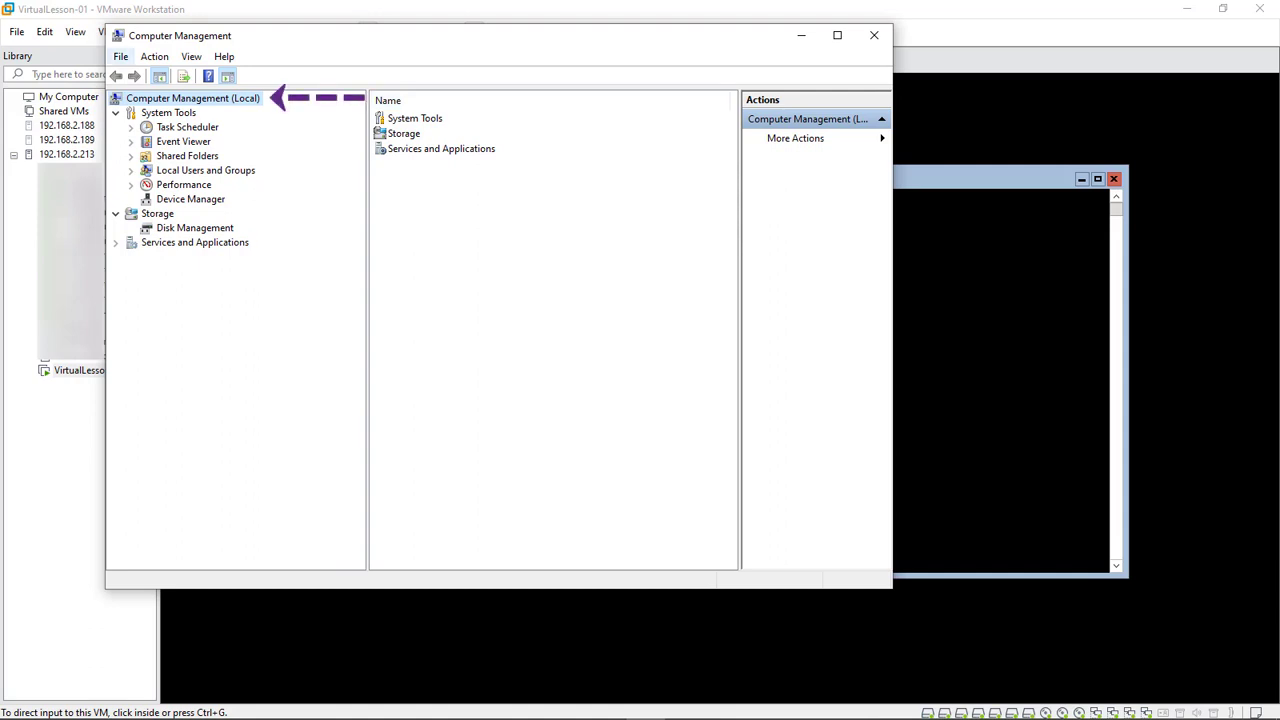
pyautogui.rightClick(180, 98)
pyautogui.click(273, 108)
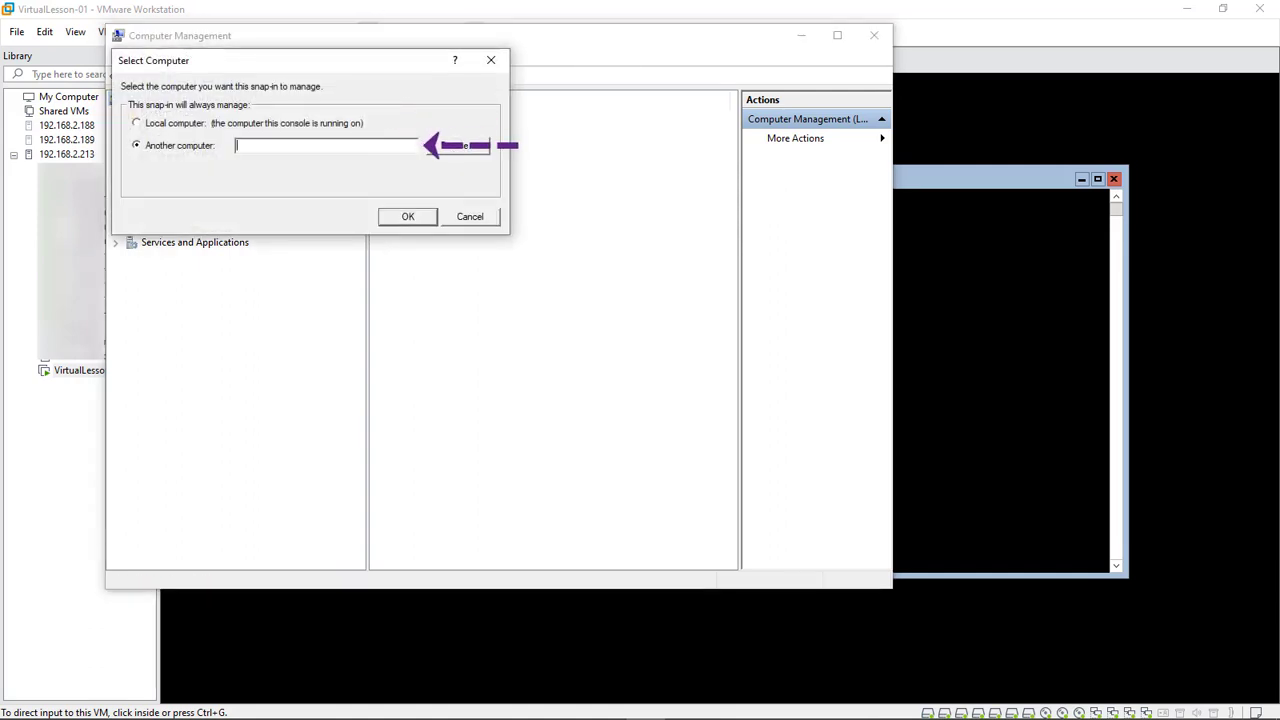
pyautogui.write('vlcore-01')
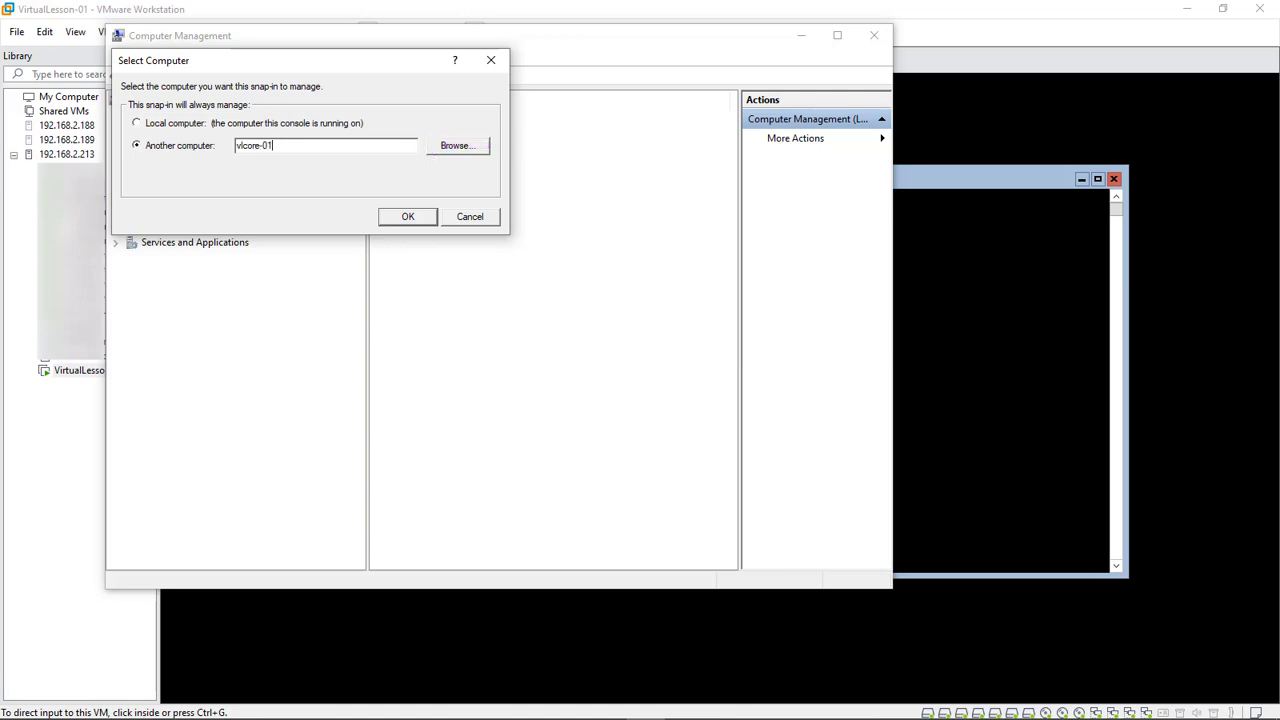
pyautogui.press('Return')
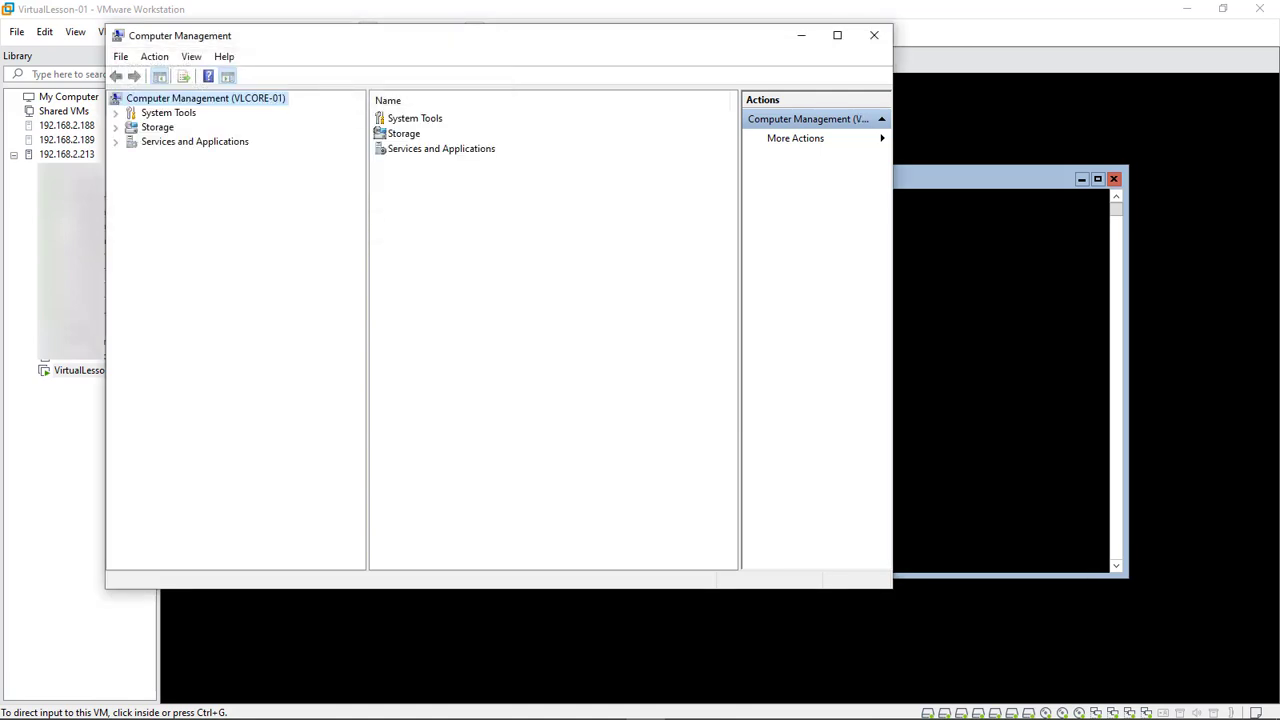
# Open Disk Management under Storage for VLCORE-01 and dismiss the access rights error
pyautogui.doubleClick(404, 133)
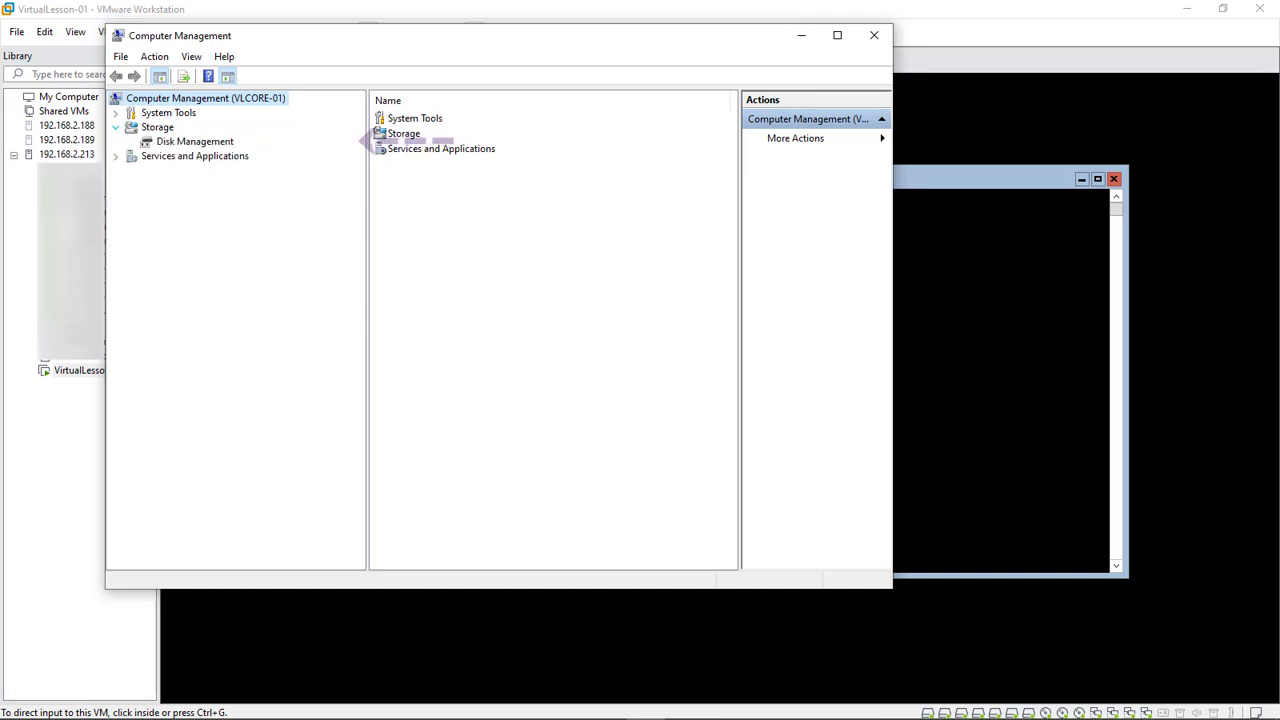
pyautogui.click(194, 141)
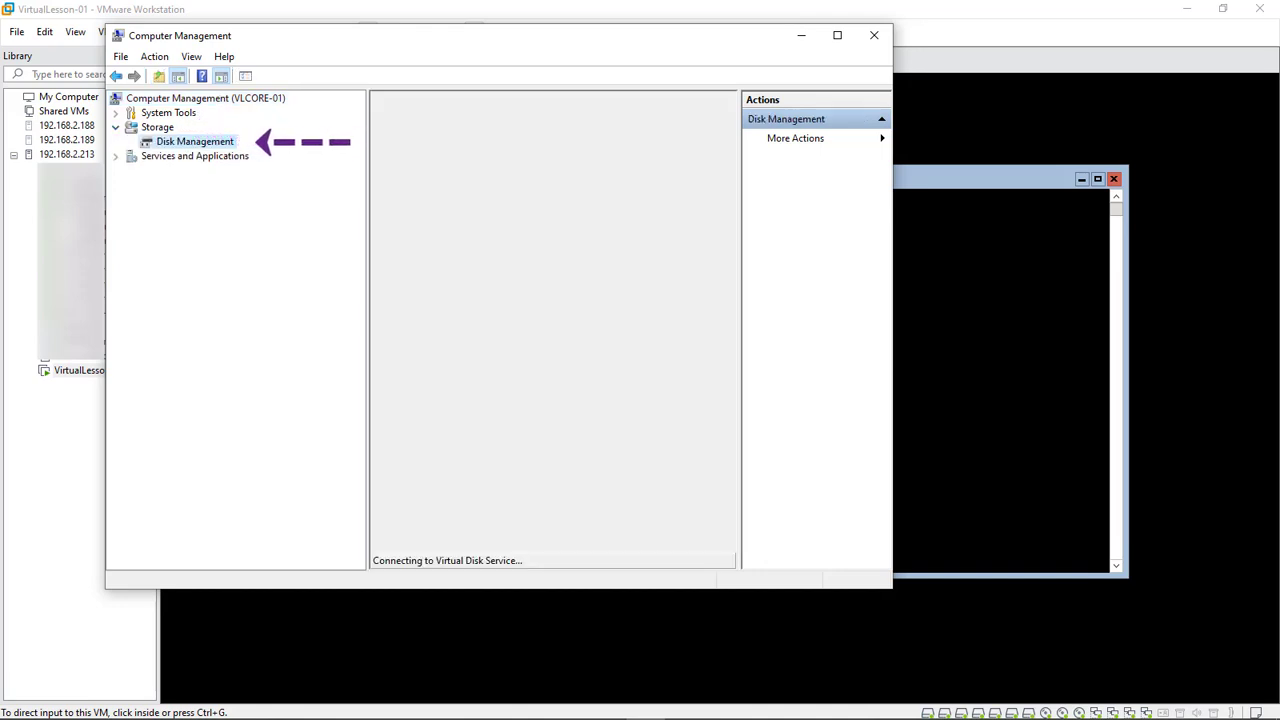
pyautogui.moveTo(892, 322); pyautogui.dragTo(1206, 322)
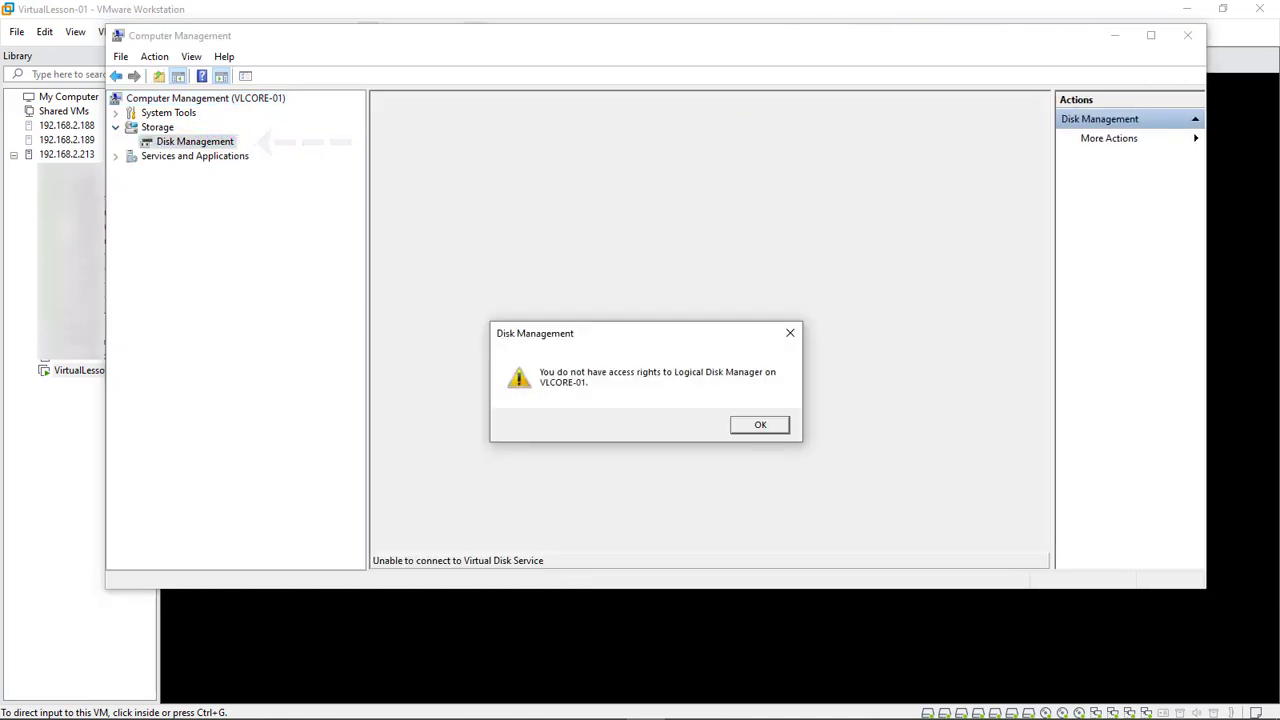
pyautogui.press('Return')
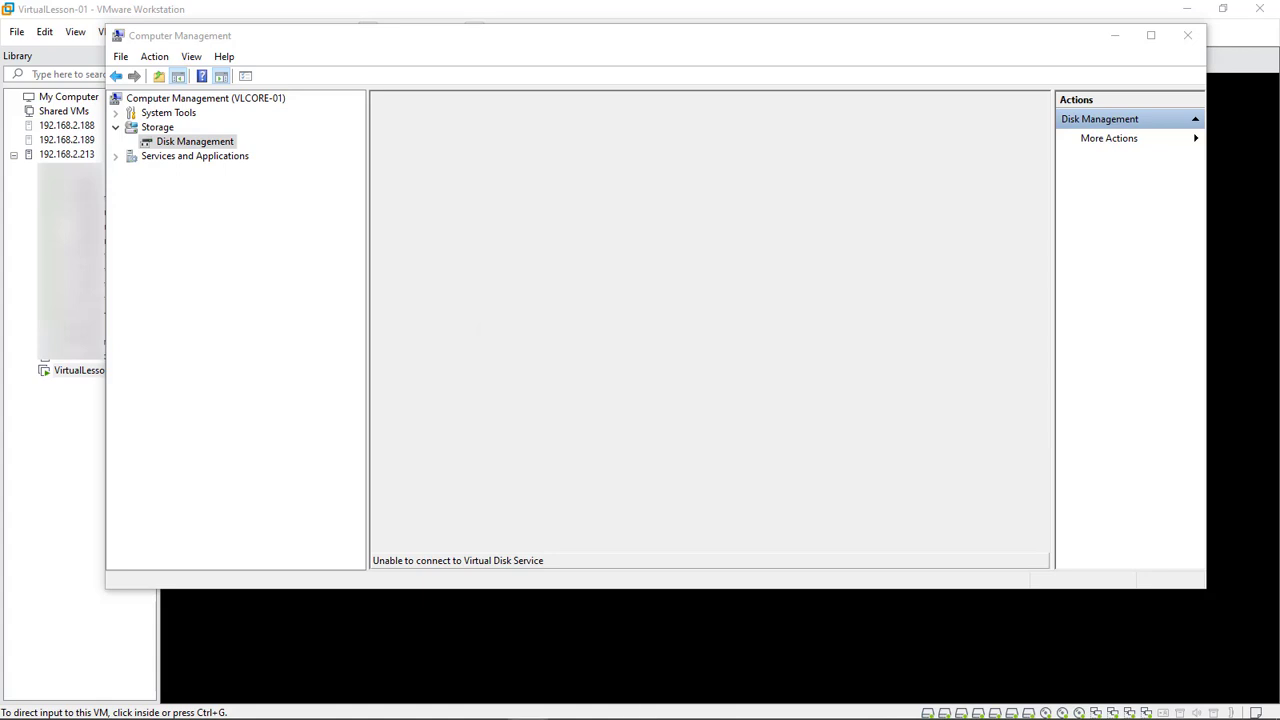
pyautogui.click(57, 704)
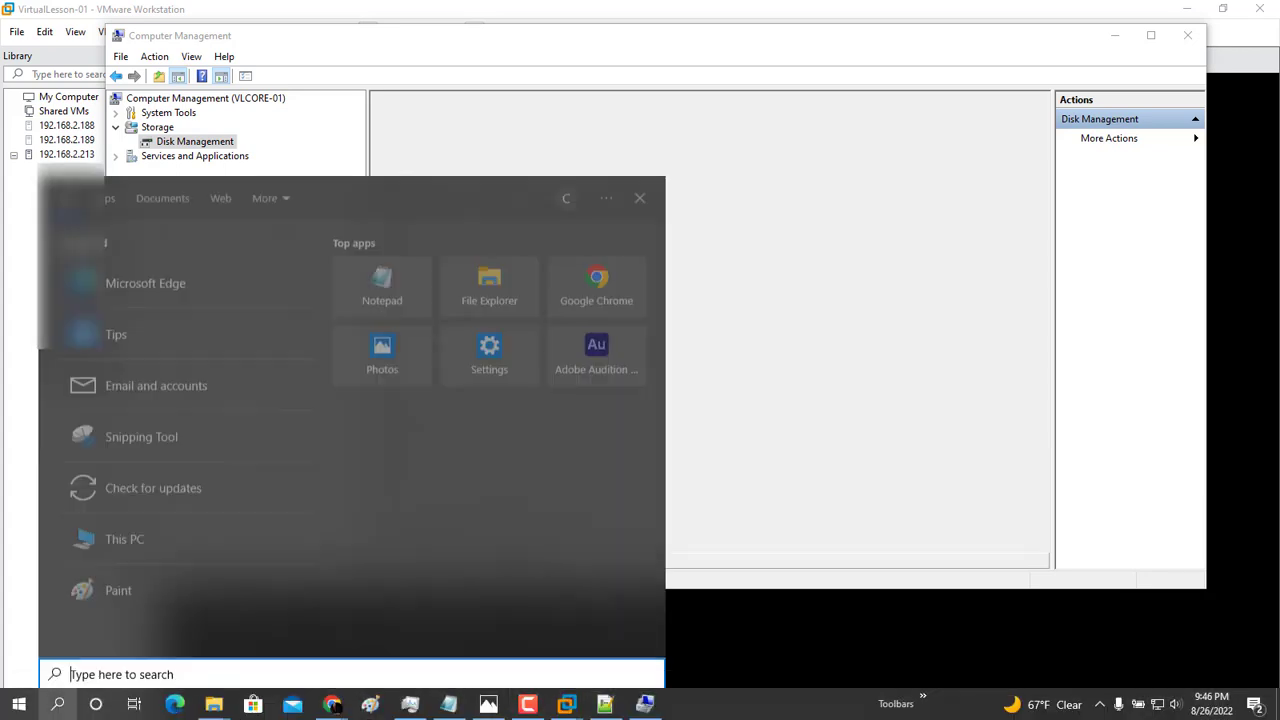
# Launch Component Services and open the properties of Computers > My Computer
pyautogui.write('Component')
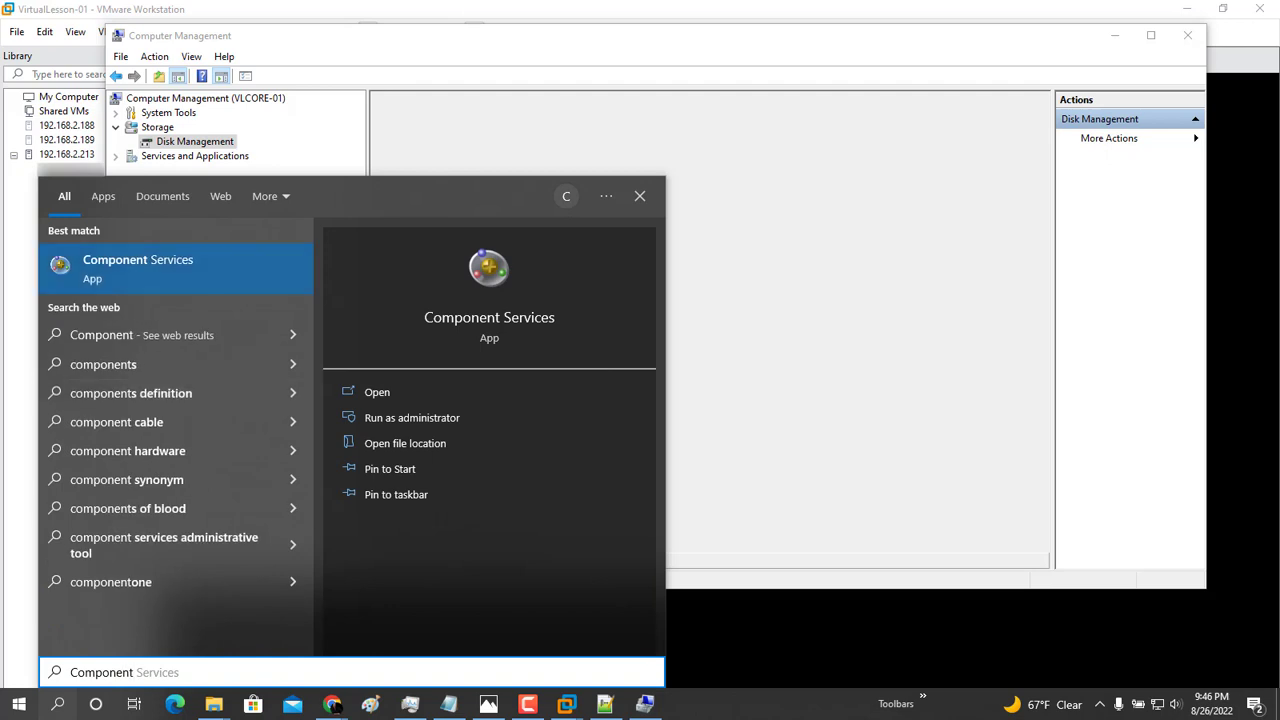
pyautogui.press('Return')
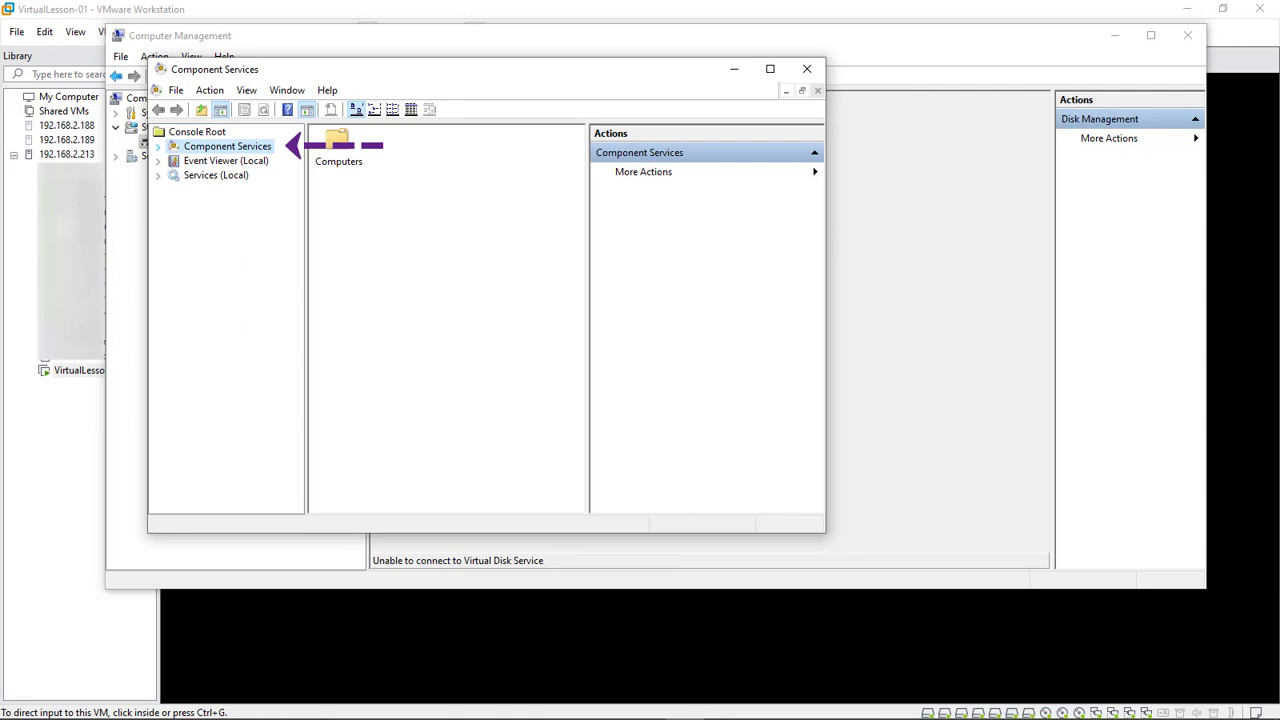
pyautogui.click(158, 147)
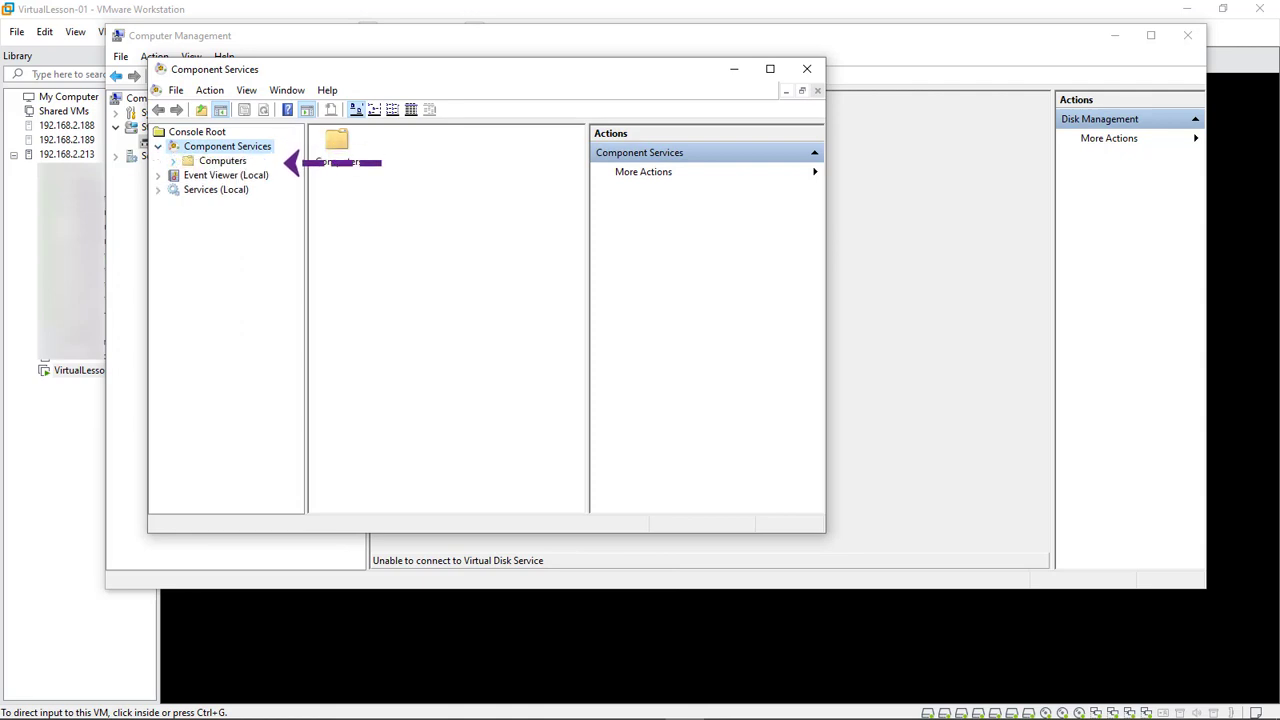
pyautogui.click(173, 161)
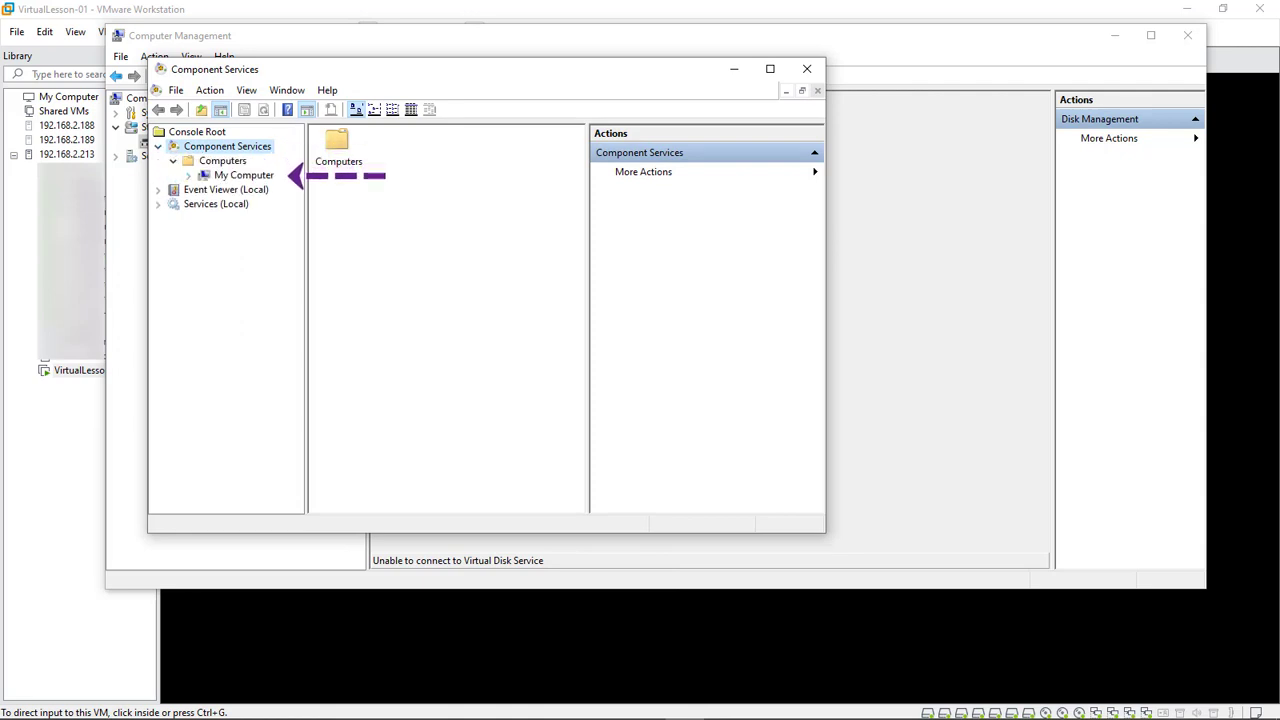
pyautogui.rightClick(236, 175)
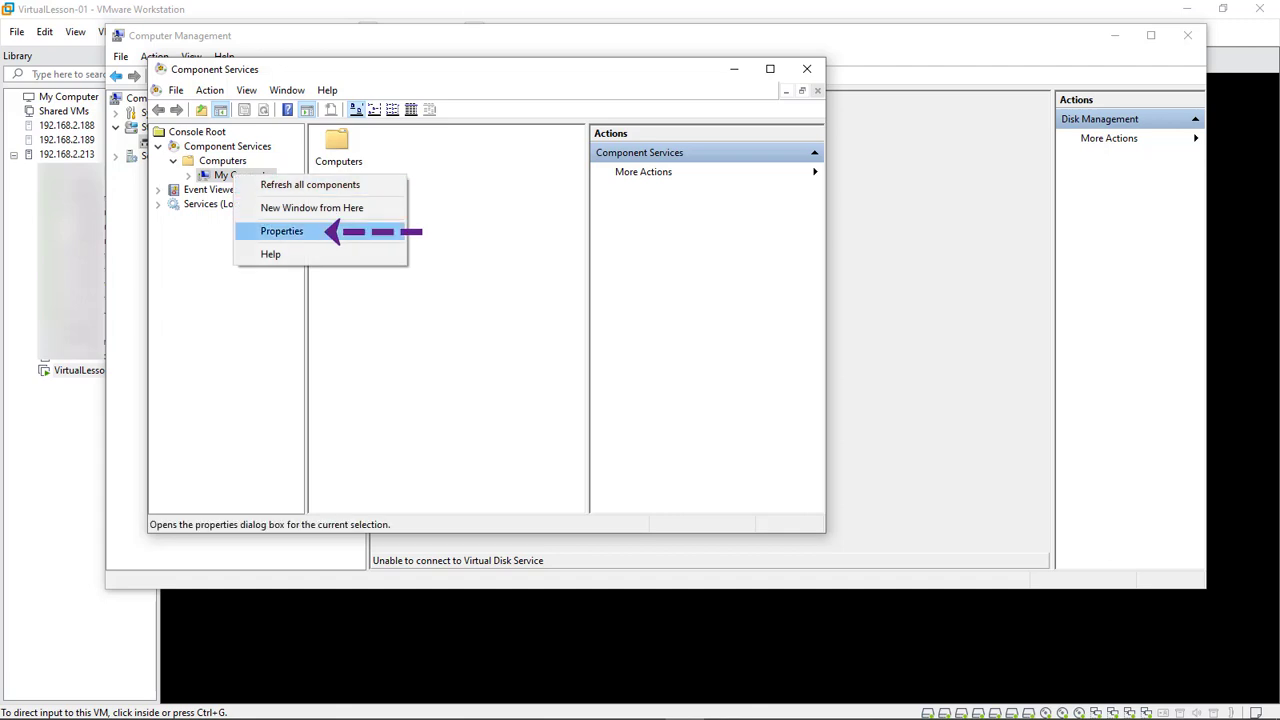
pyautogui.press('Return')
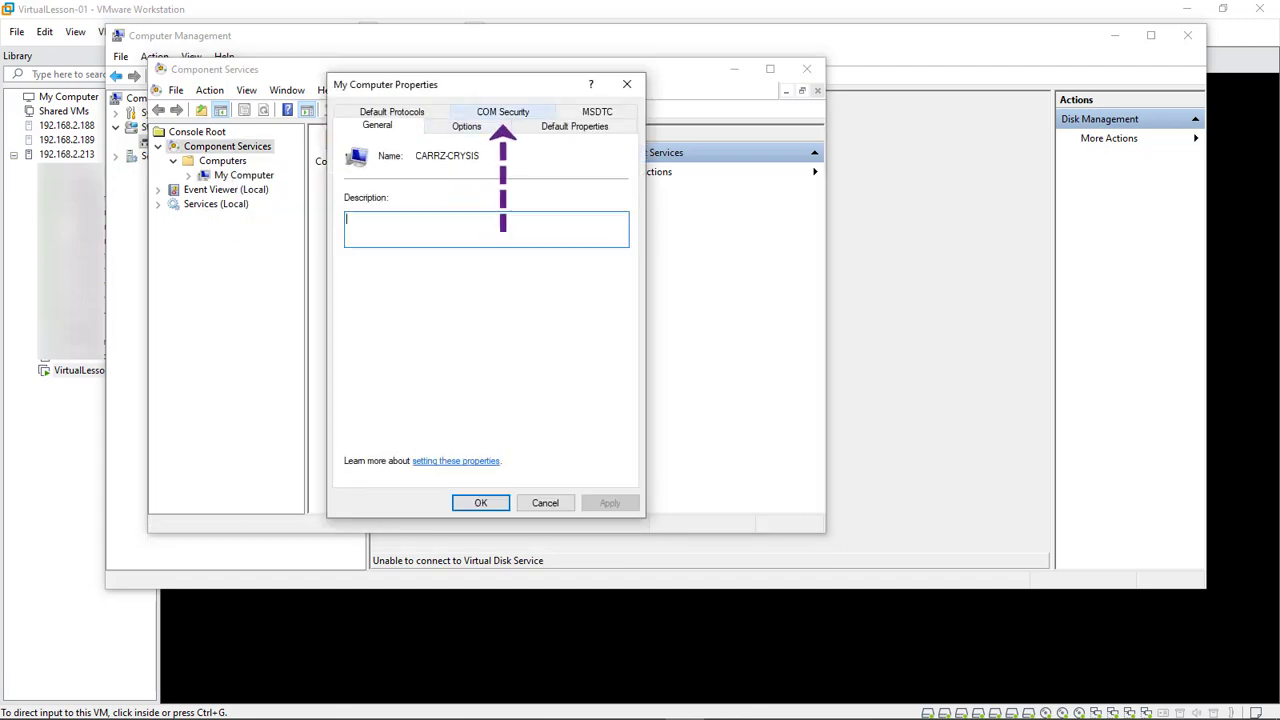
# In COM Security access limits, allow Remote Access for ANONYMOUS LOGON and apply
pyautogui.click(496, 112)
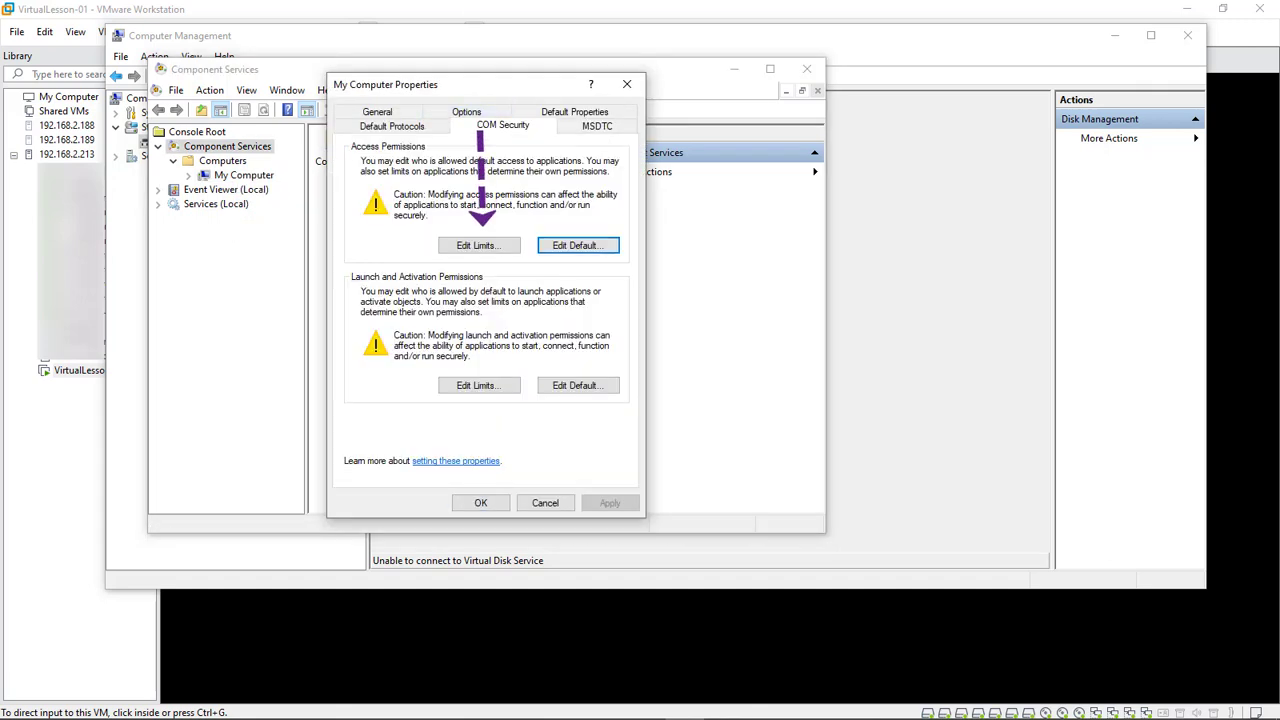
pyautogui.click(479, 245)
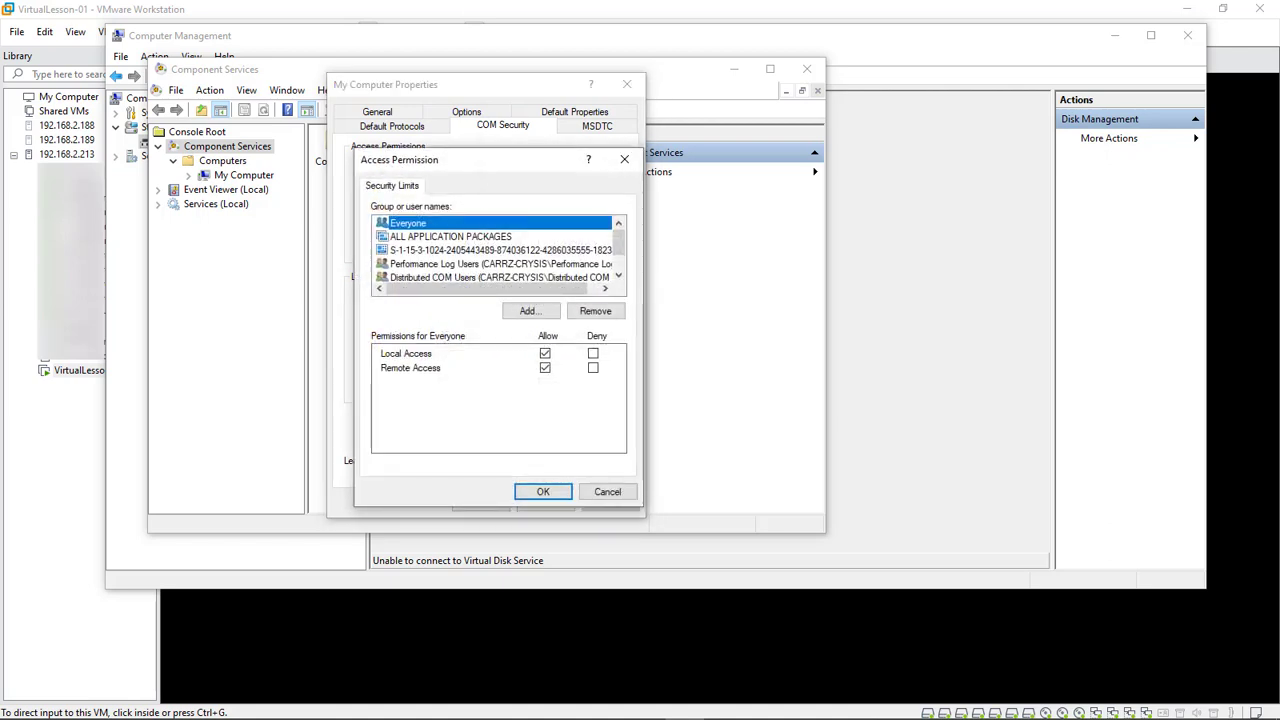
pyautogui.scroll(-1, 495, 250)
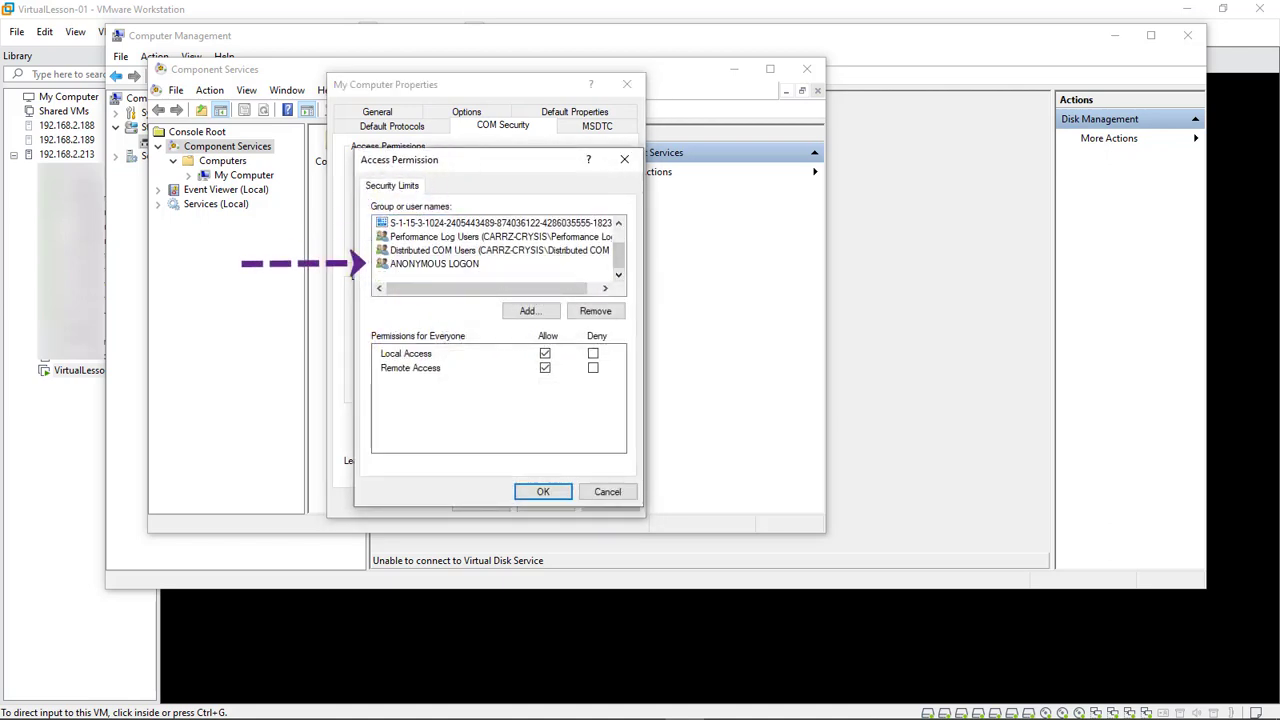
pyautogui.click(434, 263)
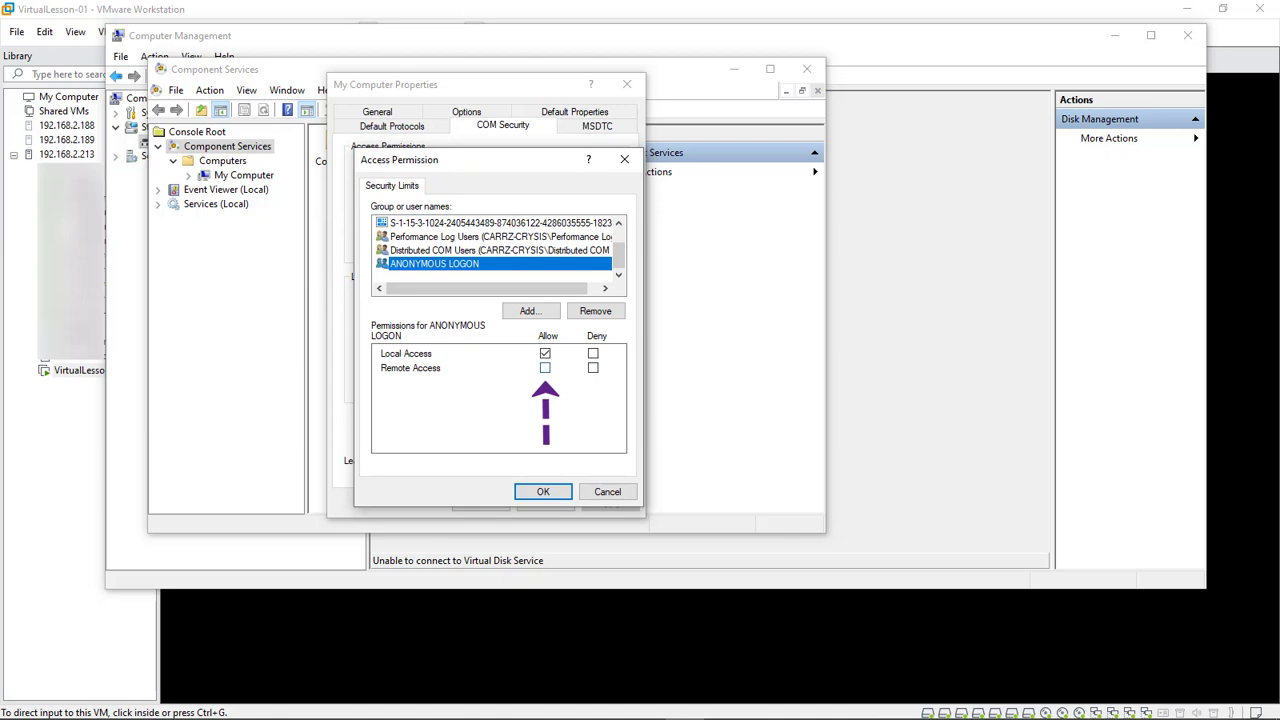
pyautogui.click(545, 368)
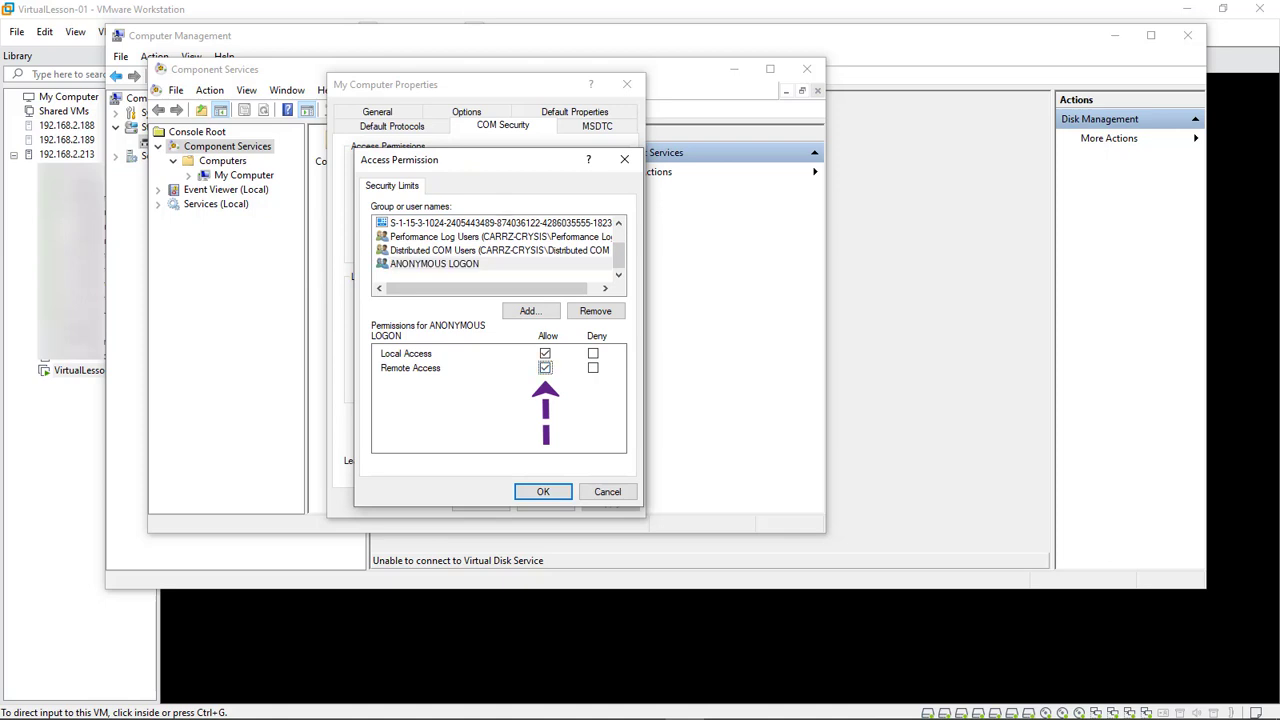
pyautogui.click(543, 491)
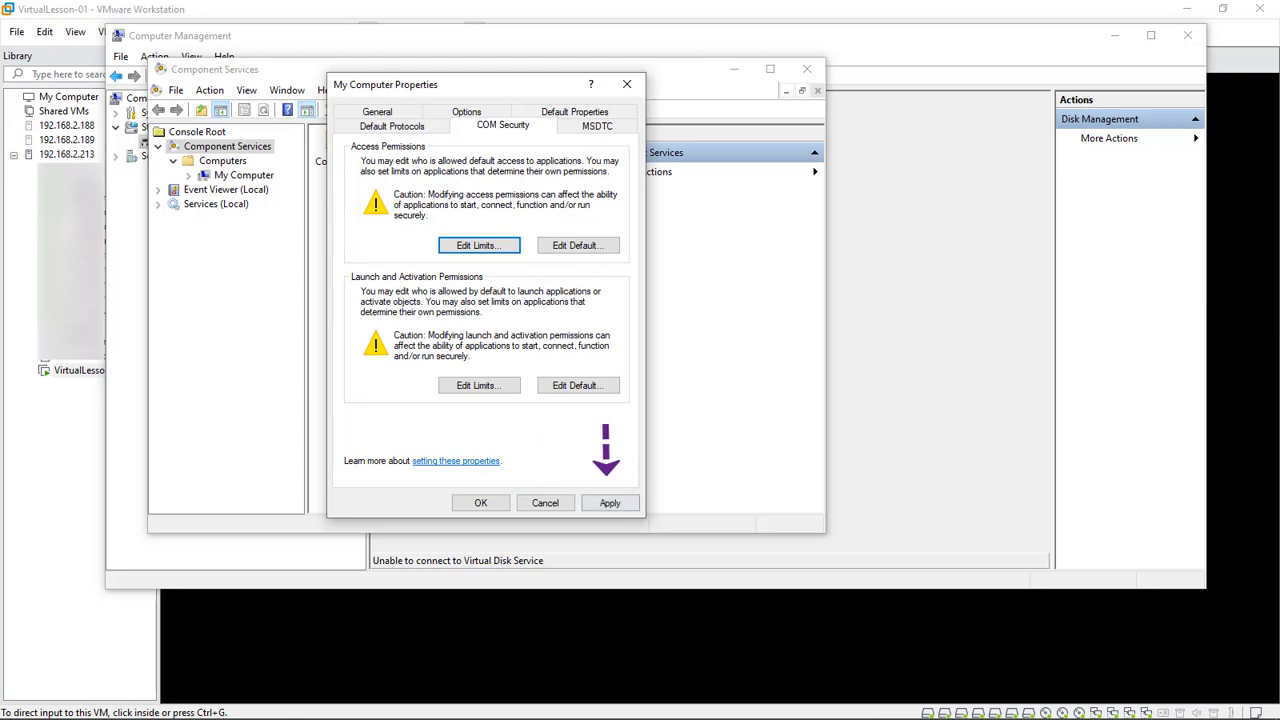
pyautogui.click(610, 503)
pyautogui.click(481, 503)
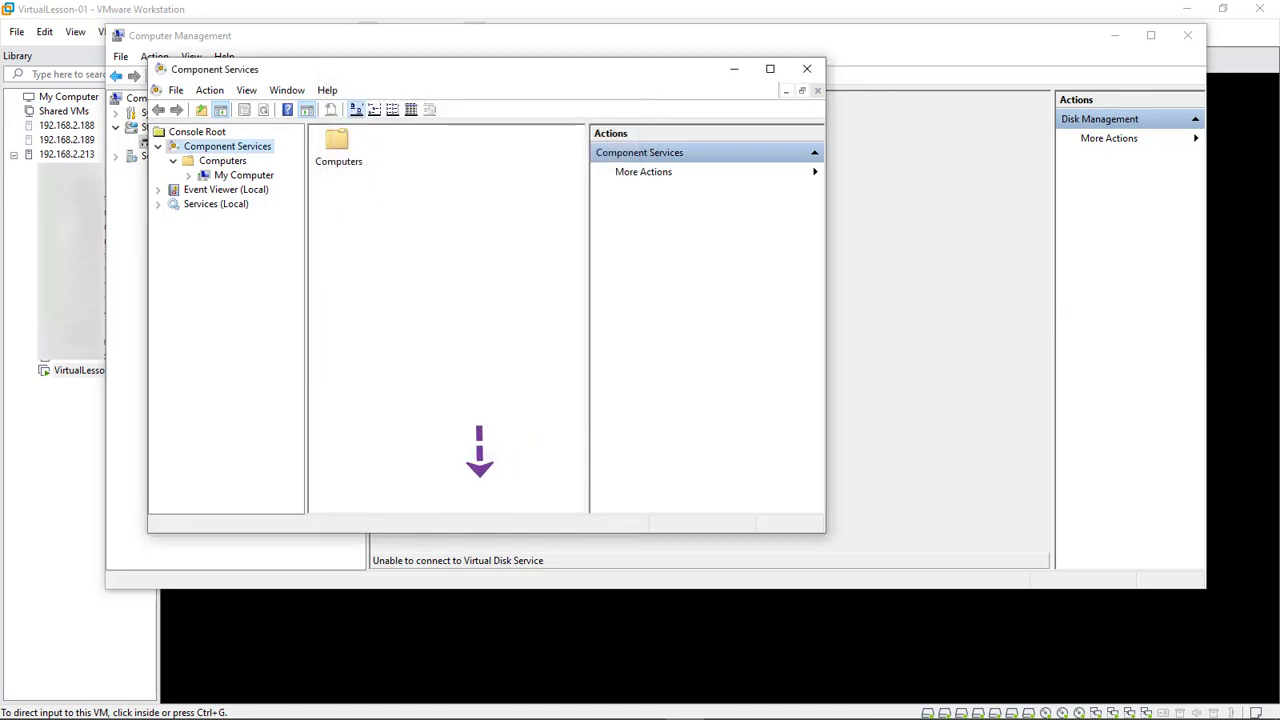
# Reconnect Computer Management to vlcore-01, retry Disk Management, and dismiss the RPC server unavailable error
pyautogui.hotkey('alt', 'F4')
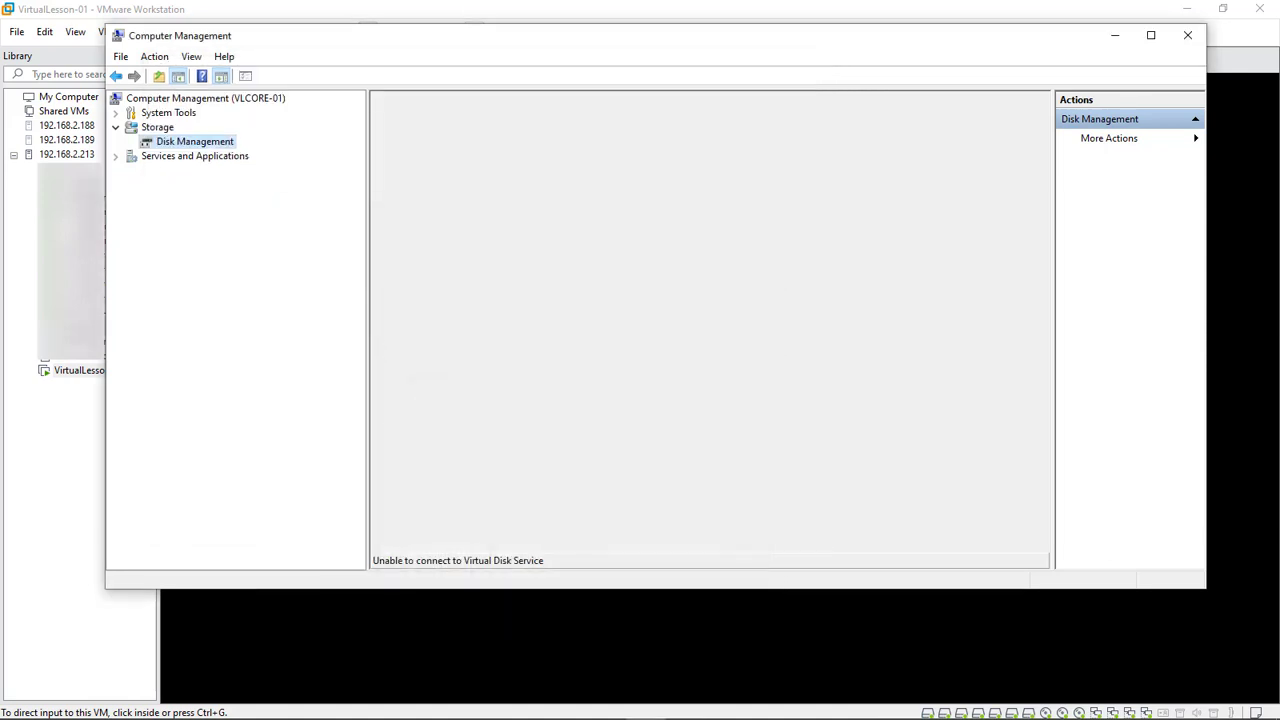
pyautogui.rightClick(180, 98)
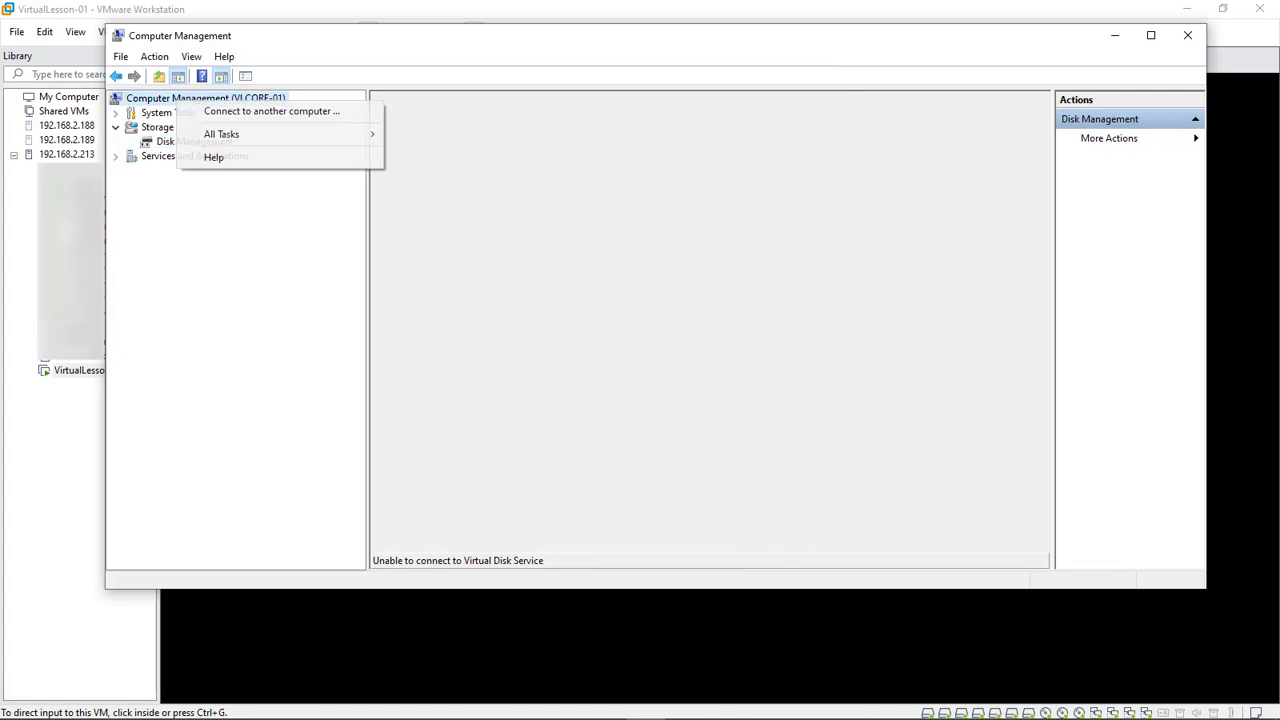
pyautogui.click(286, 109)
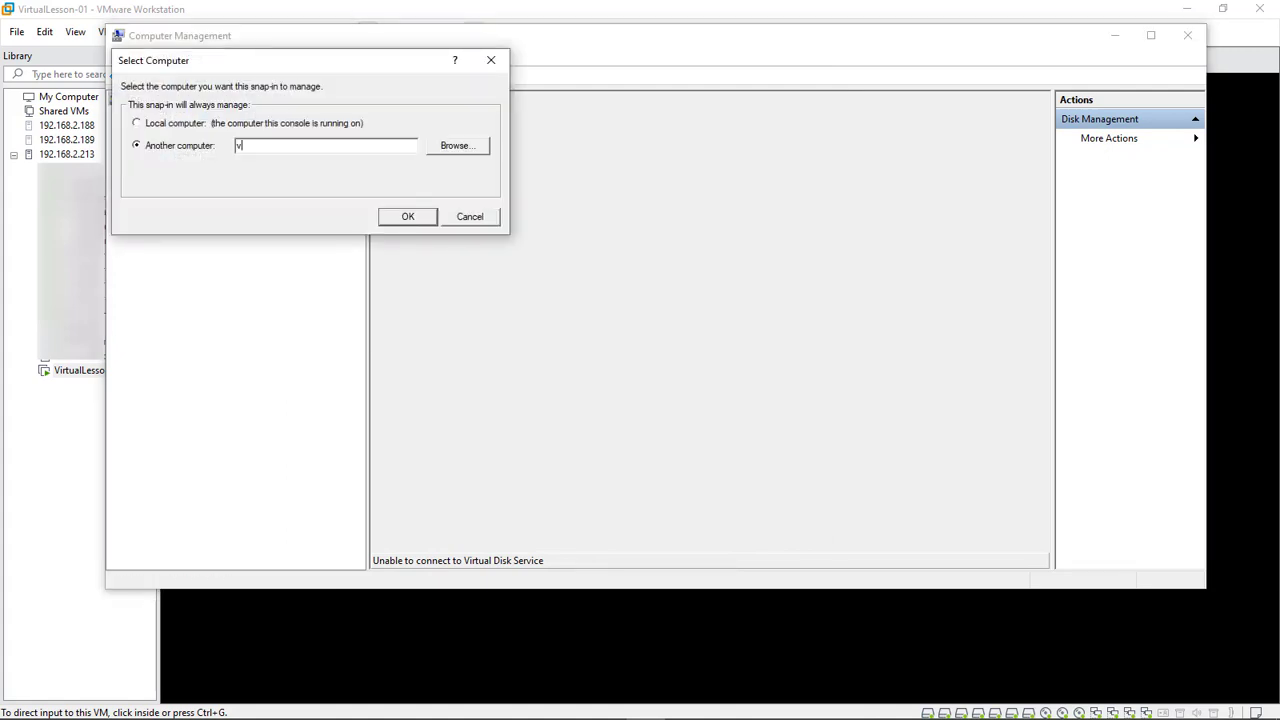
pyautogui.write('vlcore-01')
pyautogui.press('Return')
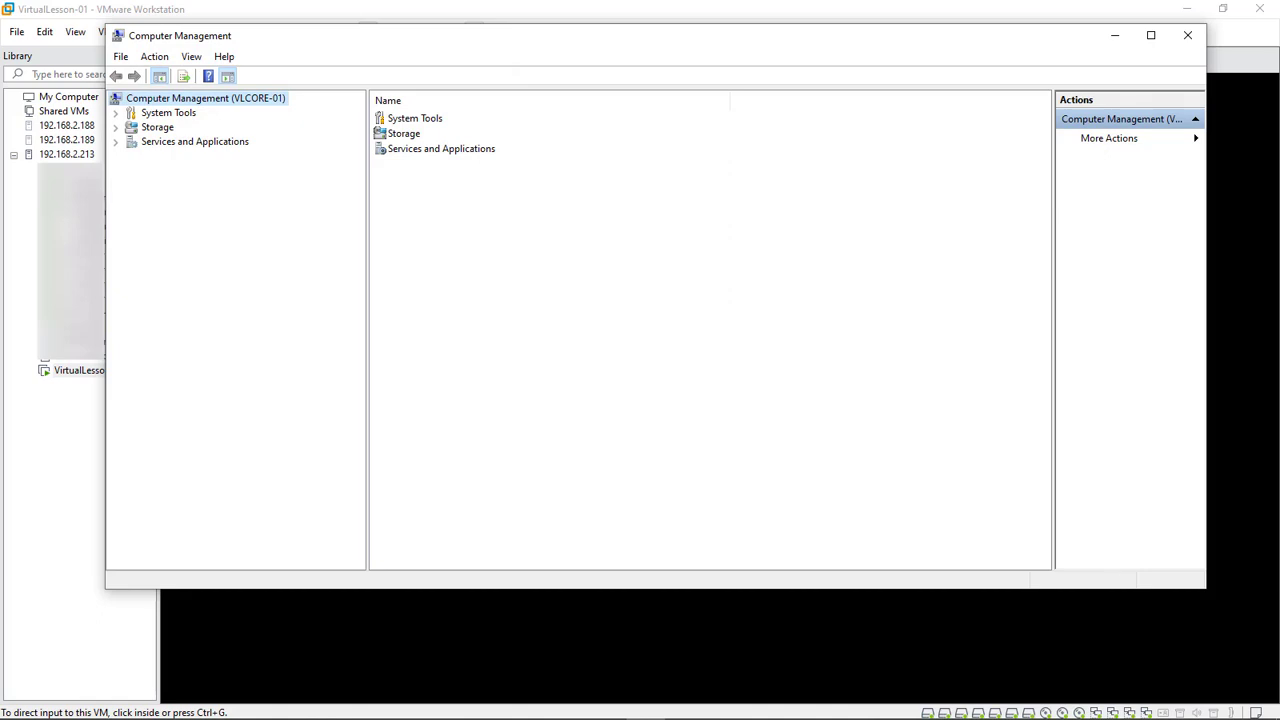
pyautogui.click(116, 127)
pyautogui.click(194, 141)
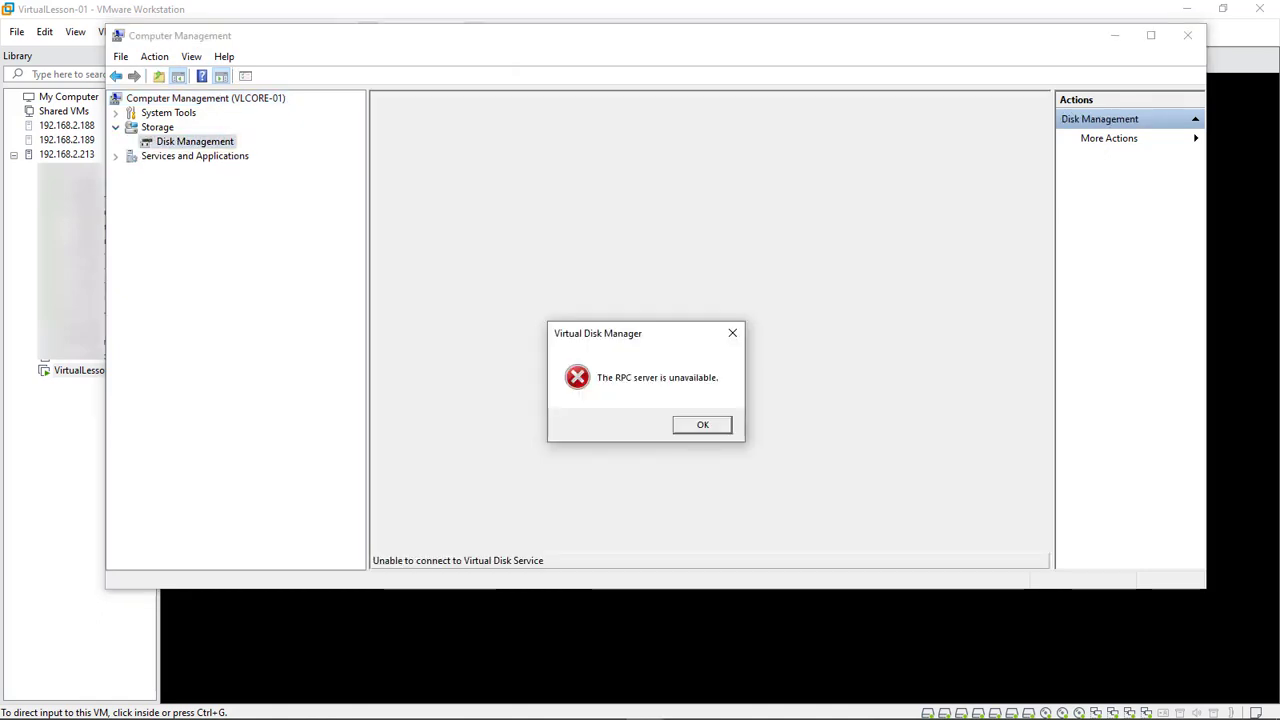
pyautogui.press('Return')
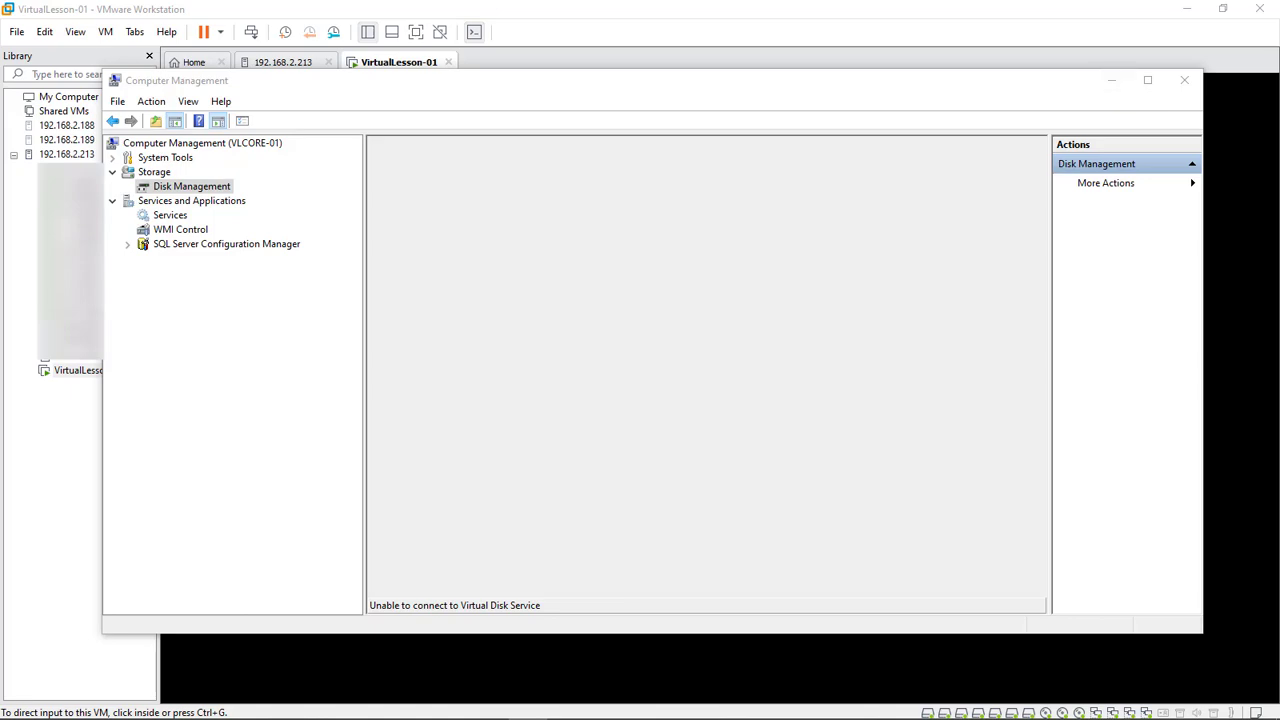
# Select the netsh firewall command on line 21 of the Notepad++ notes and move the window aside
pyautogui.hotkey('alt', 'Tab')
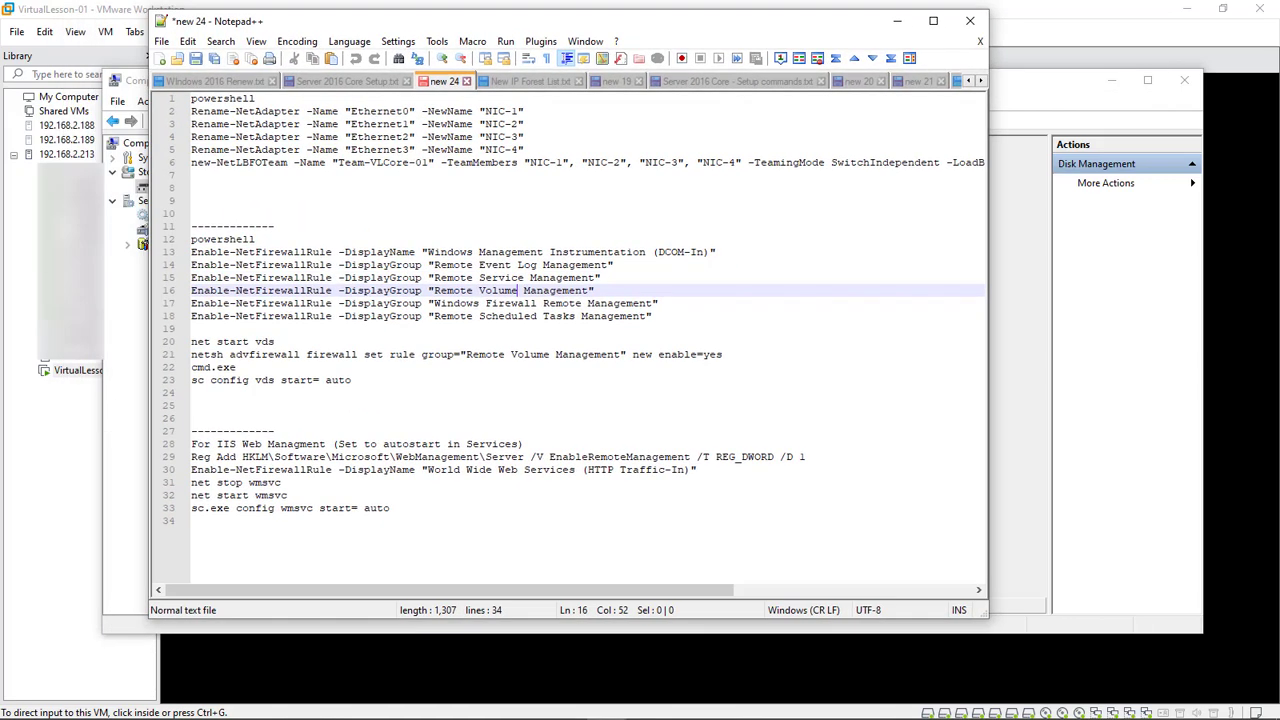
pyautogui.moveTo(722, 354); pyautogui.dragTo(191, 354)
pyautogui.hotkey('ctrl', 'c')
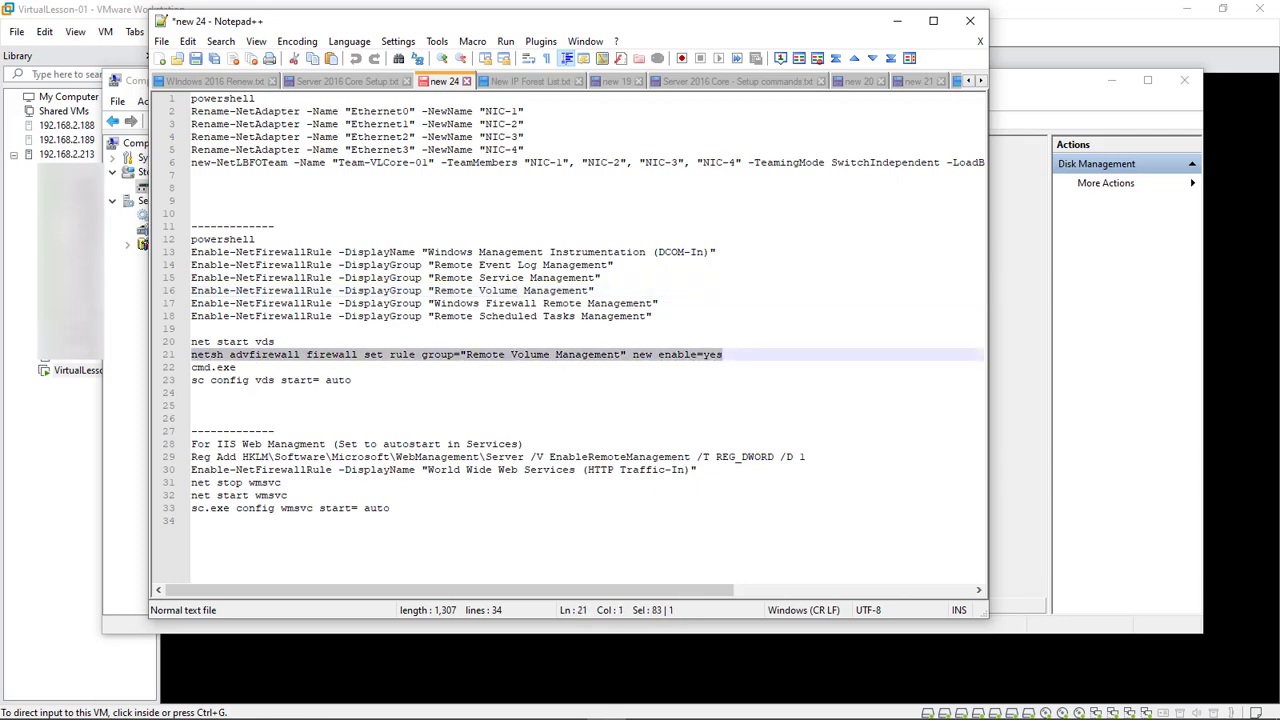
pyautogui.moveTo(560, 21); pyautogui.dragTo(637, 22)
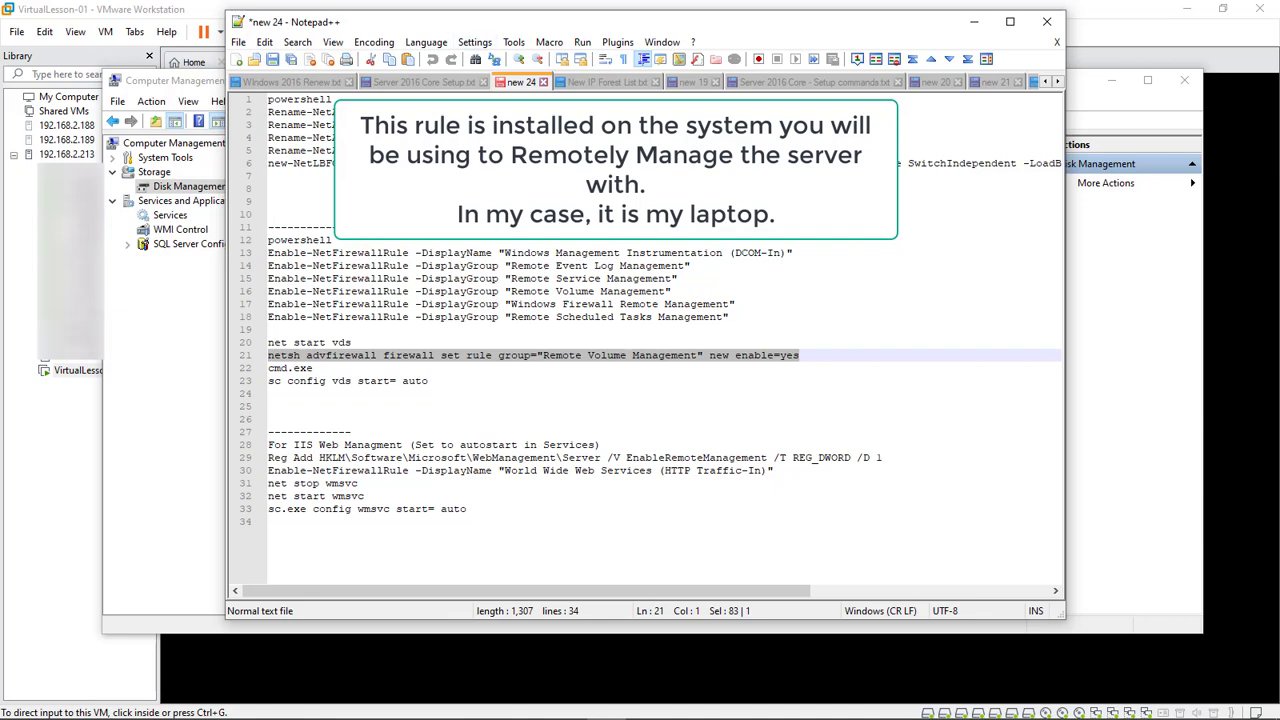
pyautogui.moveTo(637, 22); pyautogui.dragTo(728, 29)
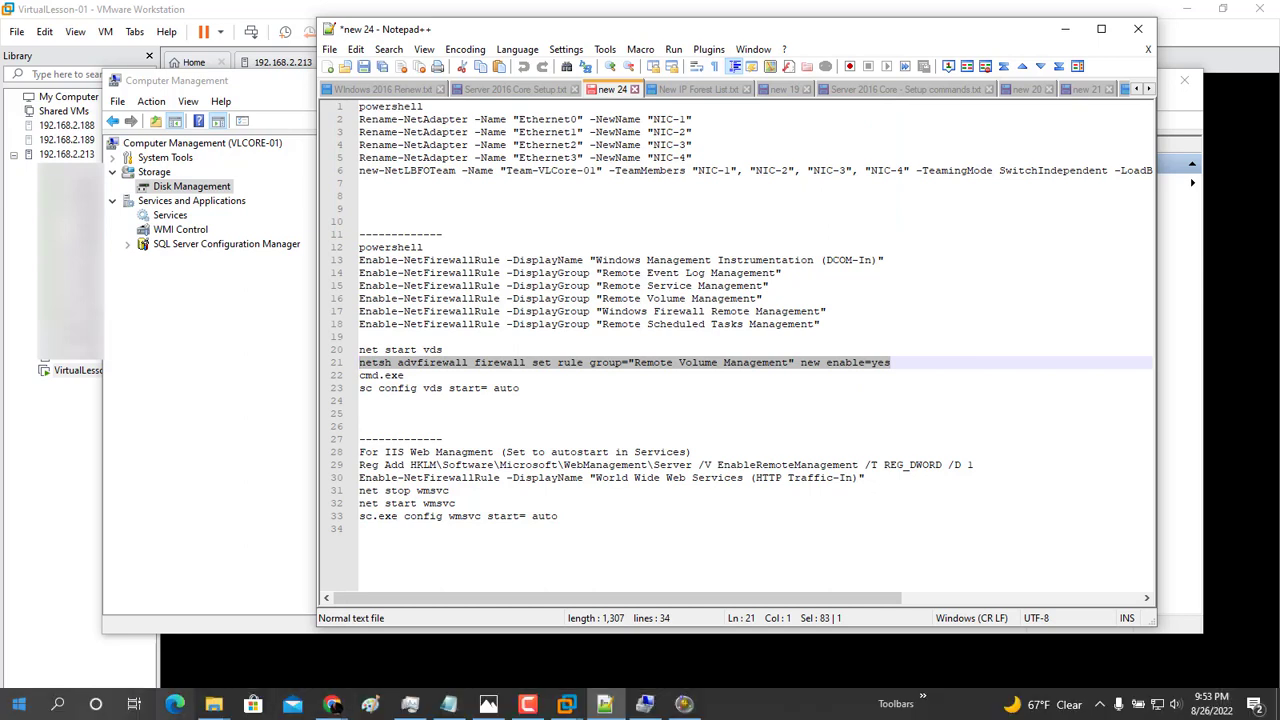
# Run the pasted netsh Remote Volume Management firewall command in an admin PowerShell, updating 6 rules
pyautogui.rightClick(19, 705)
pyautogui.click(95, 489)
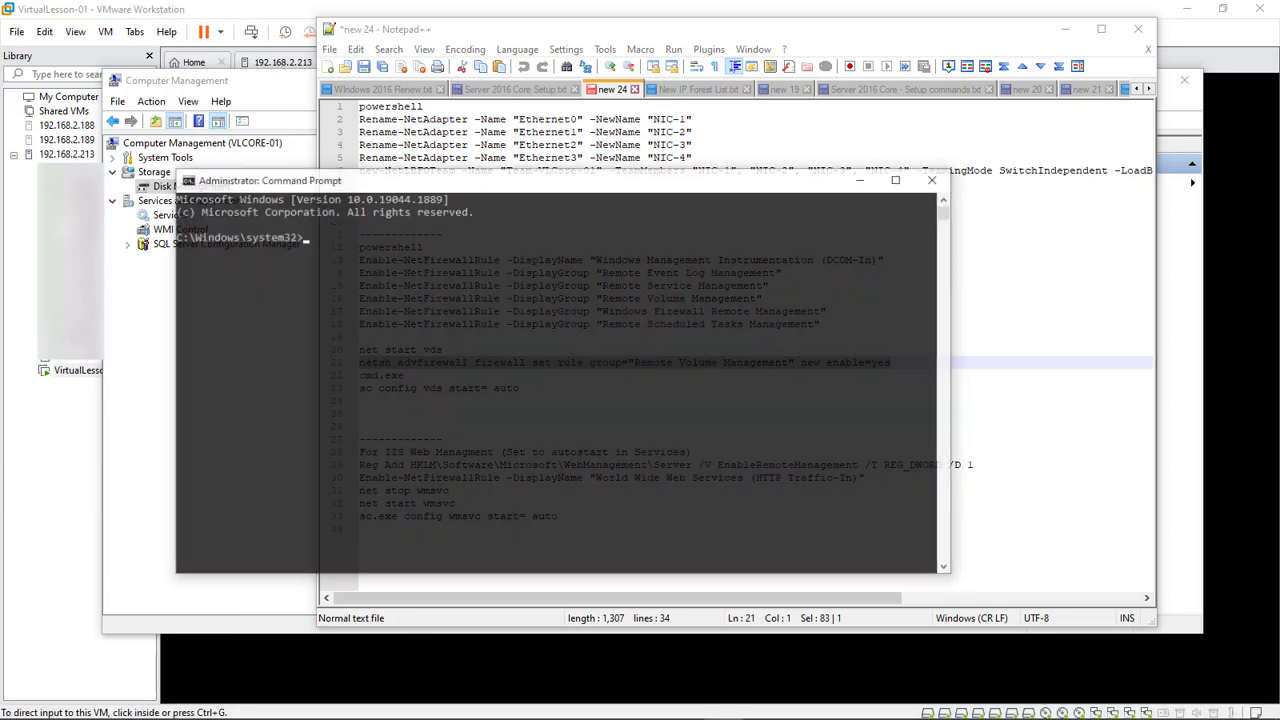
pyautogui.write('pow')
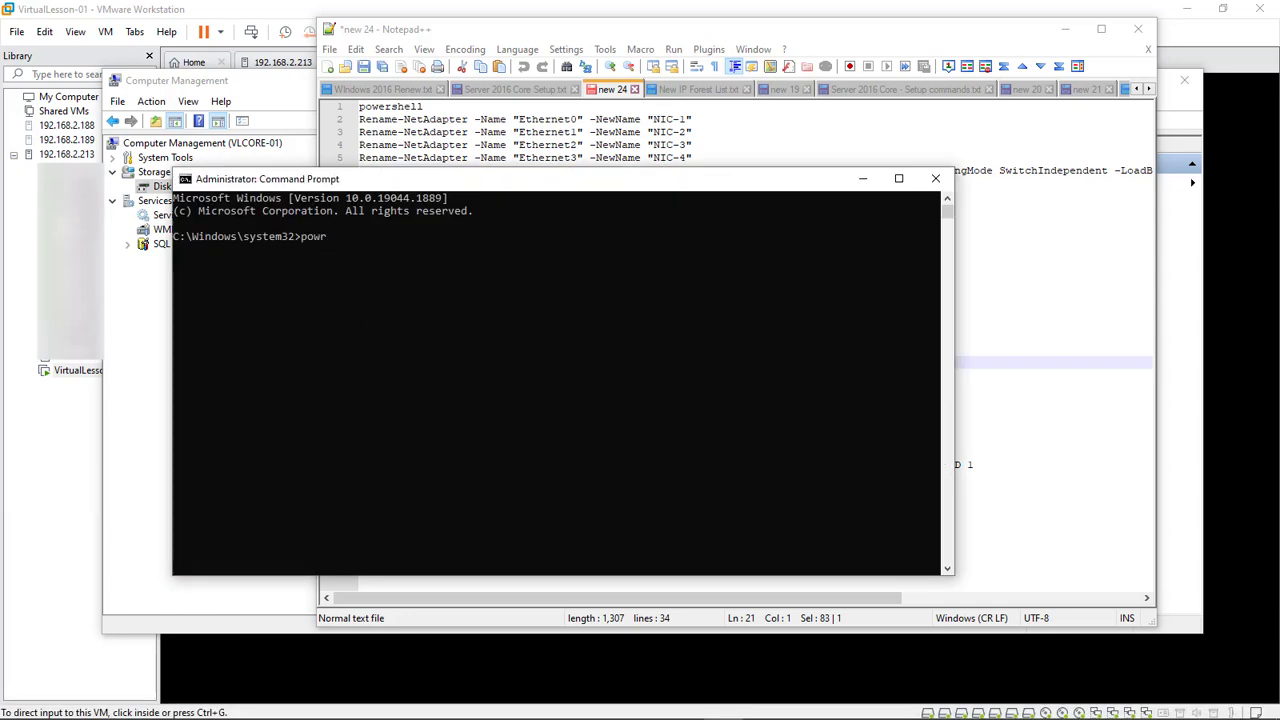
pyautogui.write('ershell')
pyautogui.press('Return')
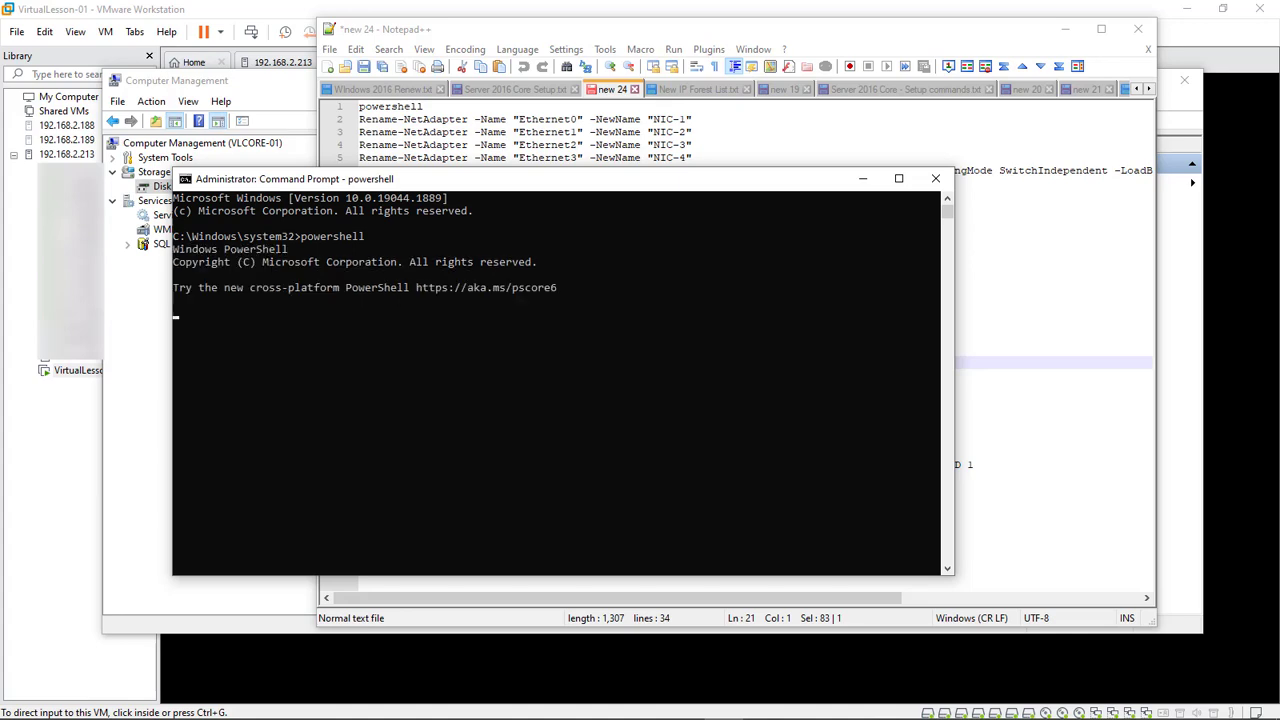
pyautogui.hotkey('ctrl', 'v')
pyautogui.press('Return')
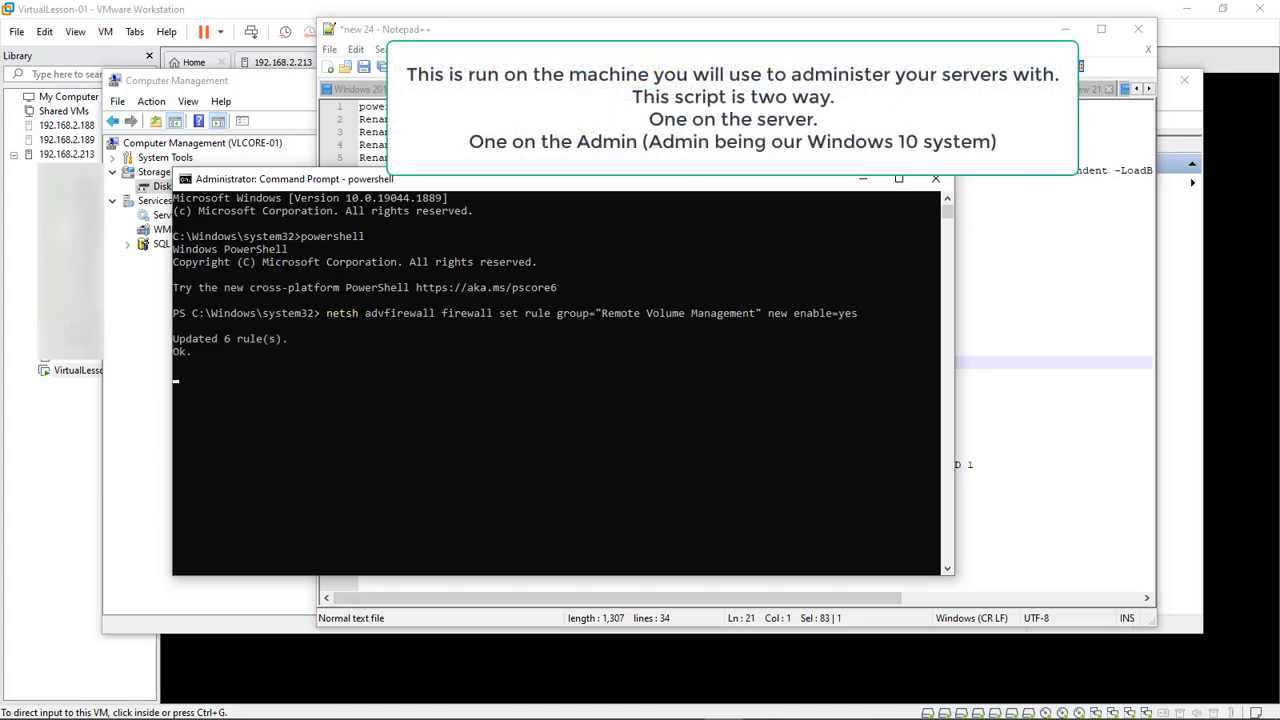
pyautogui.moveTo(600, 180); pyautogui.dragTo(1279, 166)
pyautogui.click(200, 143)
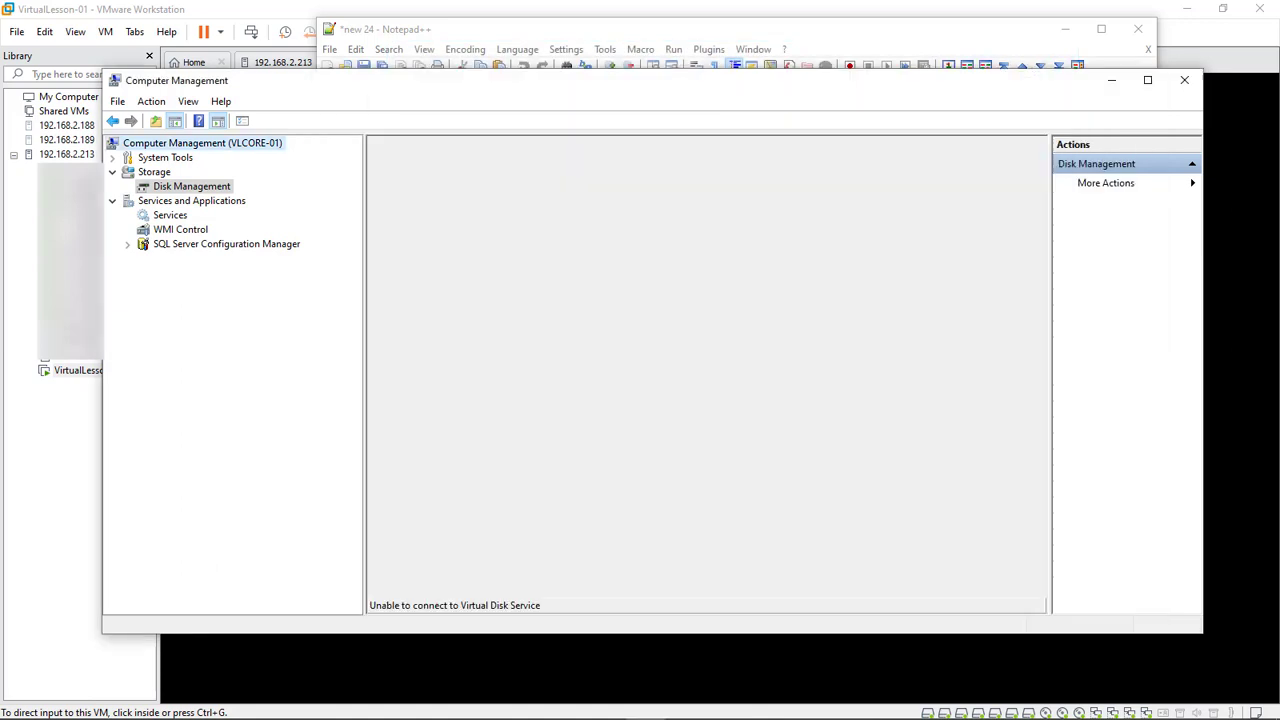
# Reconnect to VLCORE-01, open Disk Management, and enlarge the graphical disk view
pyautogui.rightClick(215, 146)
pyautogui.click(265, 157)
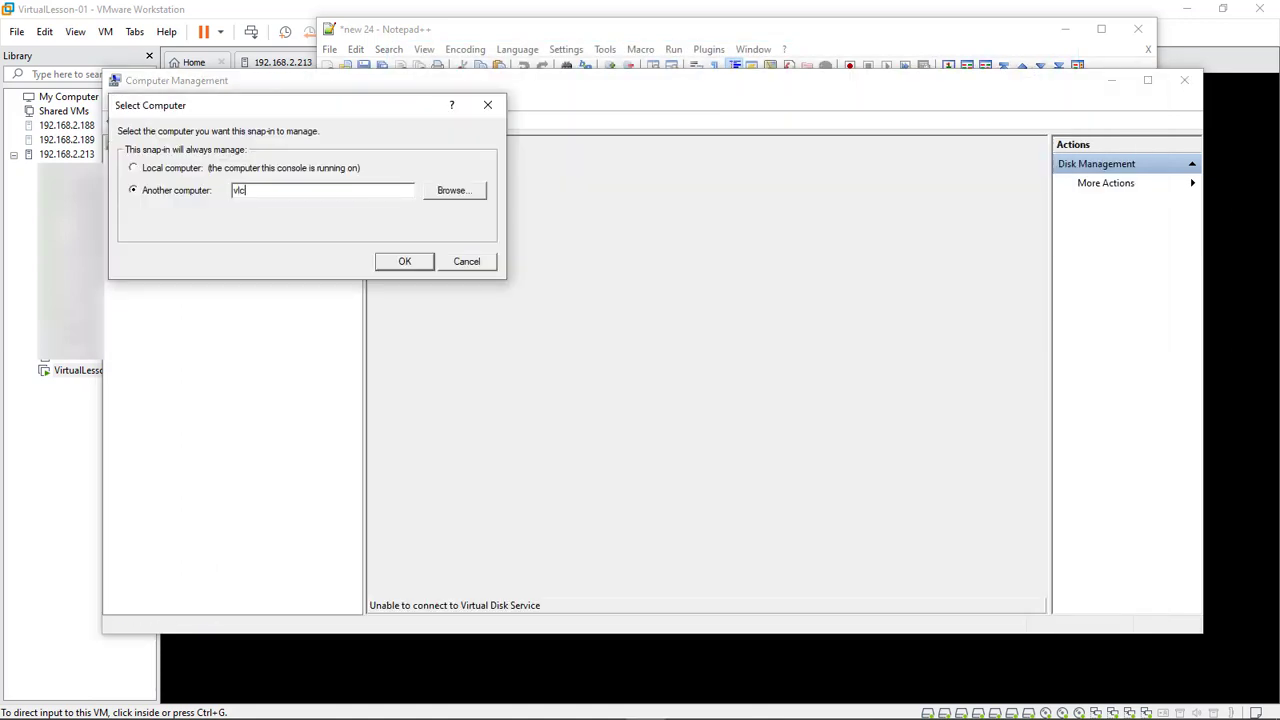
pyautogui.press('Return')
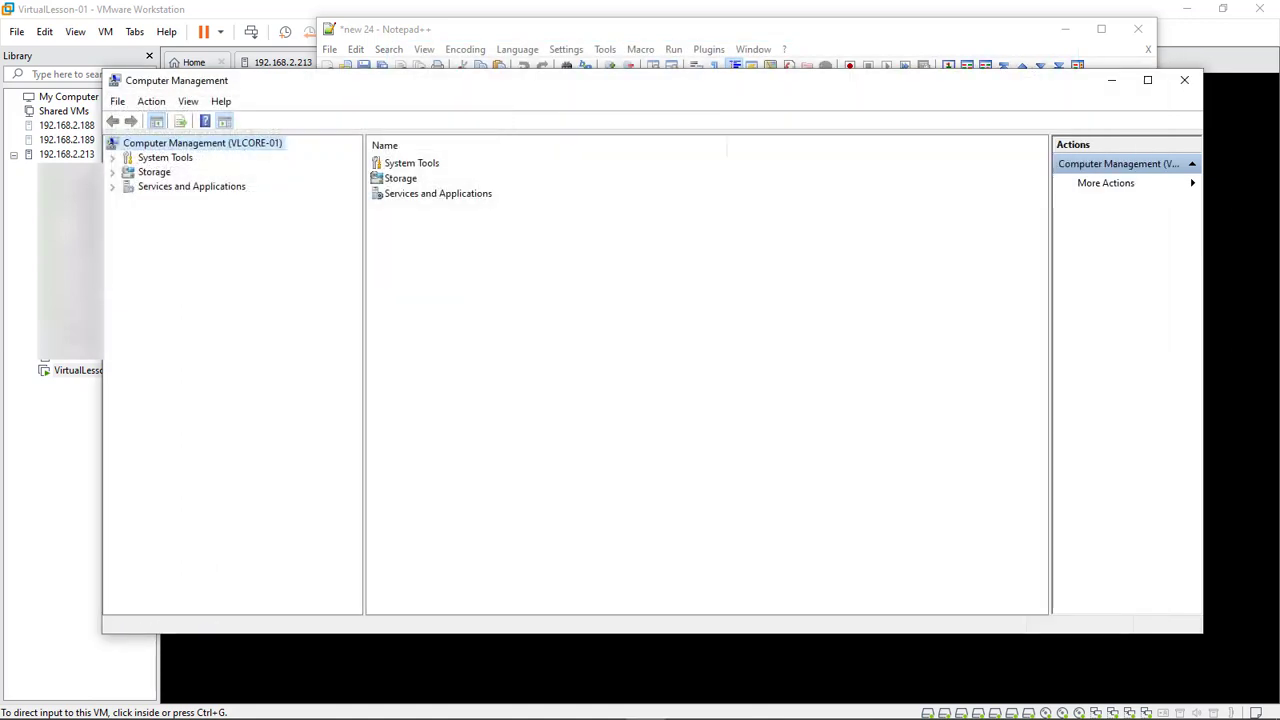
pyautogui.click(112, 172)
pyautogui.click(191, 187)
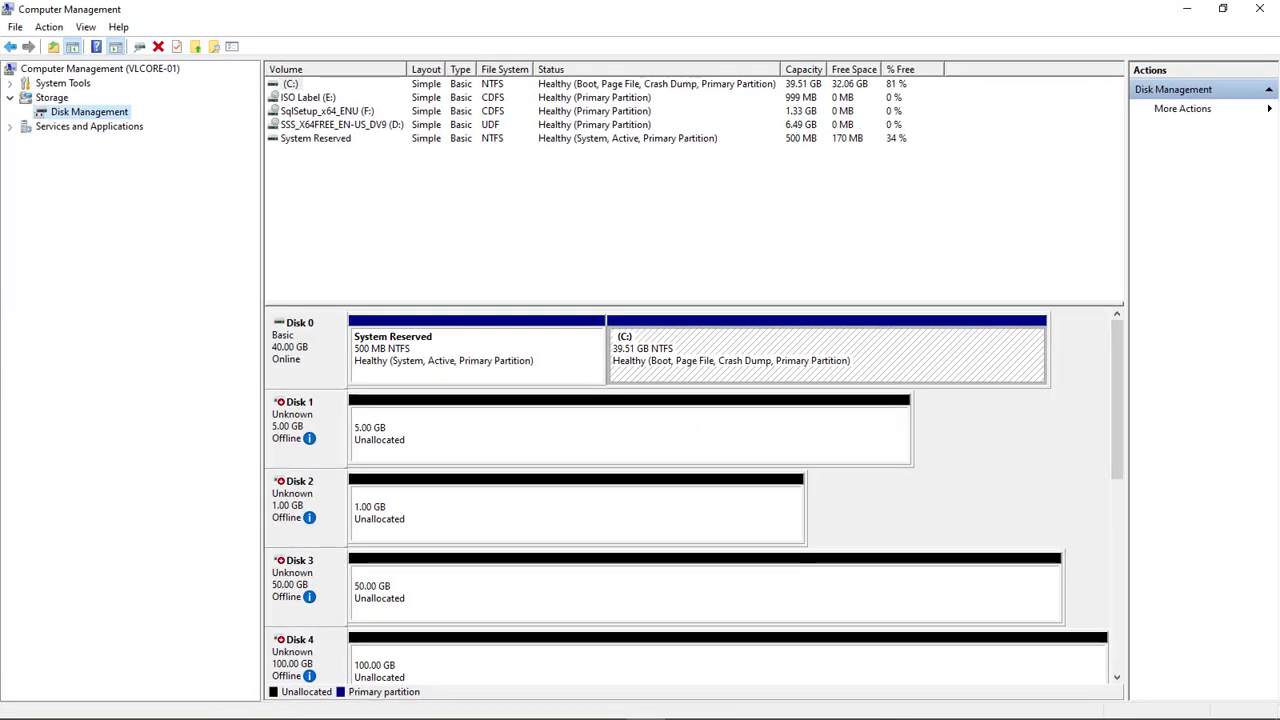
pyautogui.moveTo(690, 306); pyautogui.dragTo(690, 104)
# Bring Disks 1 through 6 online
pyautogui.rightClick(319, 226)
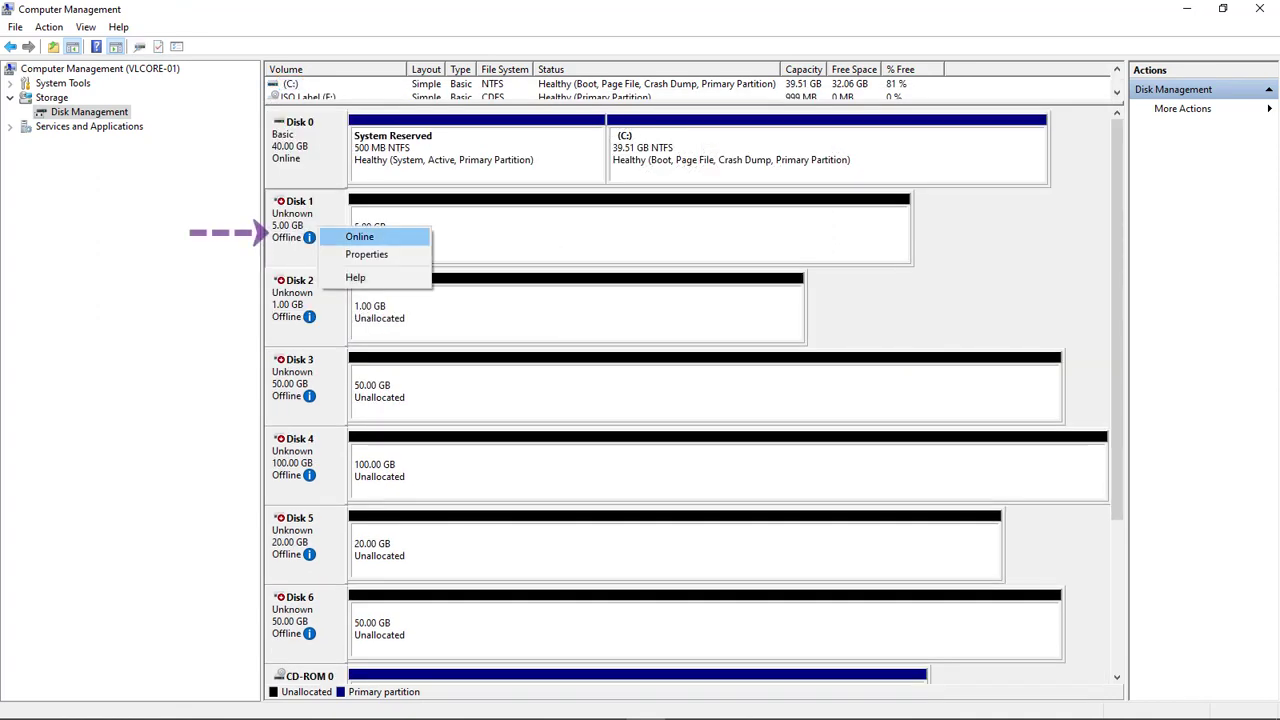
pyautogui.click(352, 236)
pyautogui.rightClick(318, 306)
pyautogui.rightClick(285, 312)
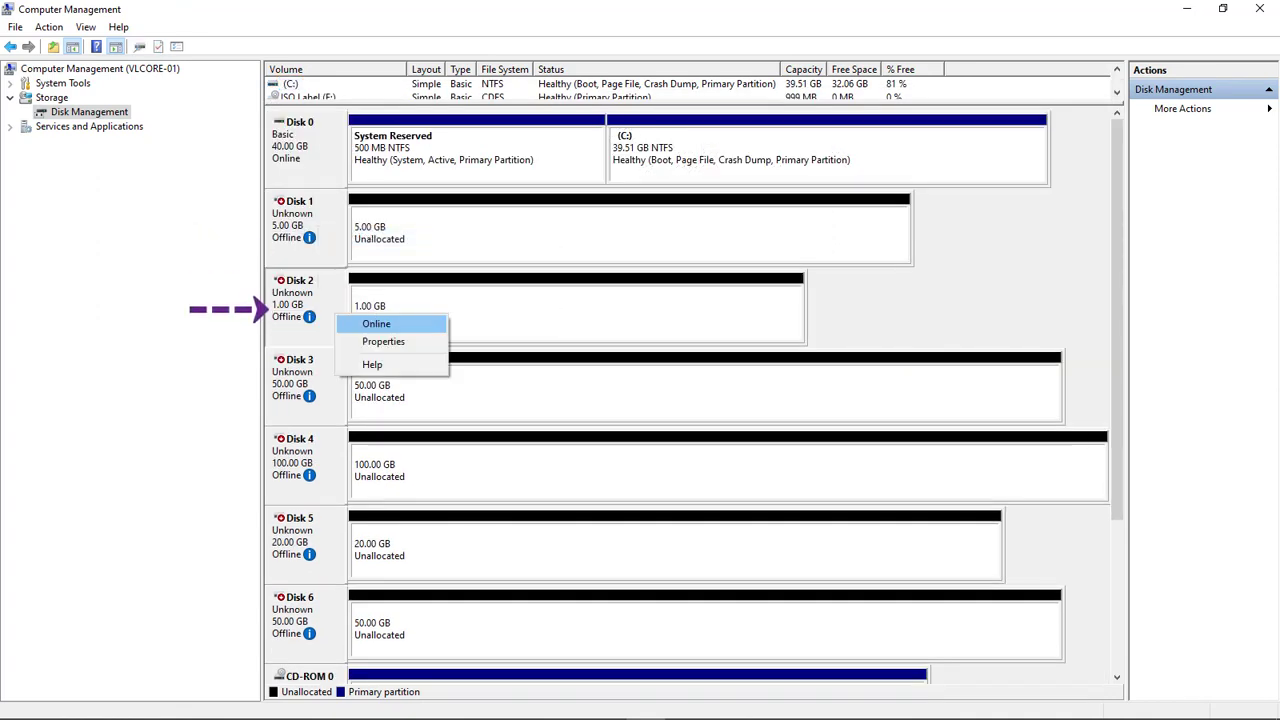
pyautogui.click(340, 323)
pyautogui.rightClick(270, 387)
pyautogui.click(345, 400)
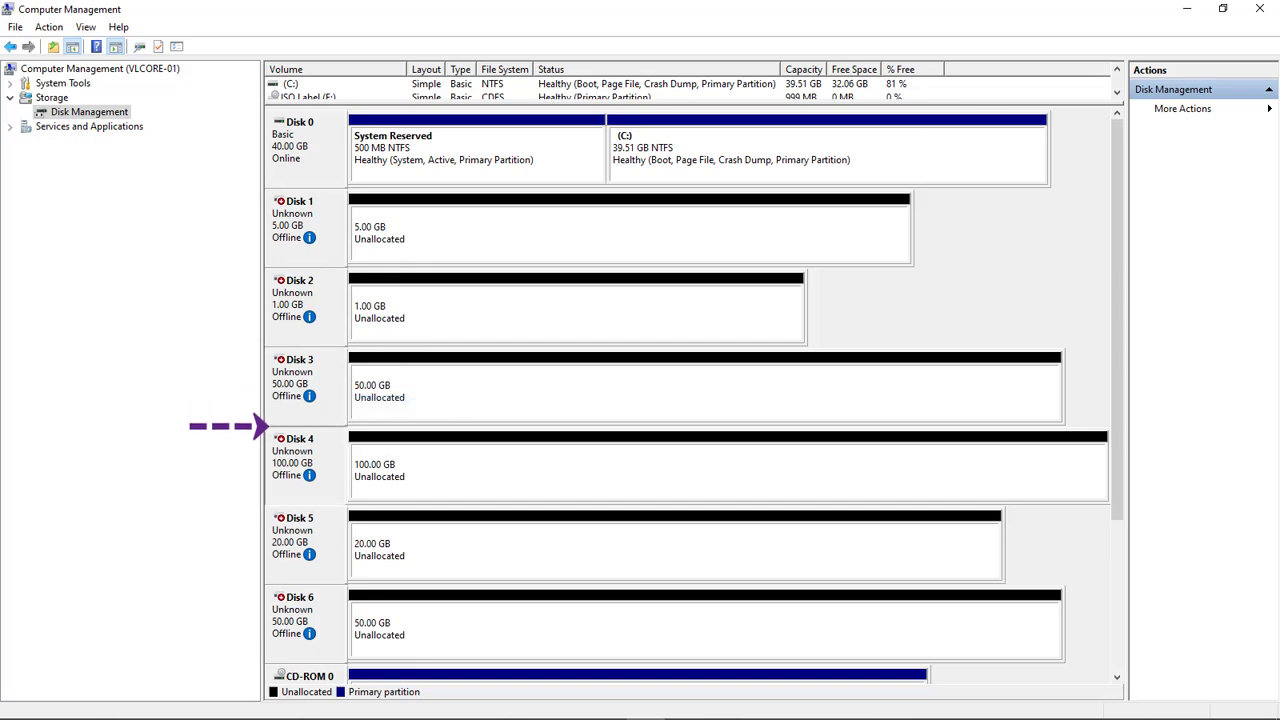
pyautogui.rightClick(268, 474)
pyautogui.click(369, 467)
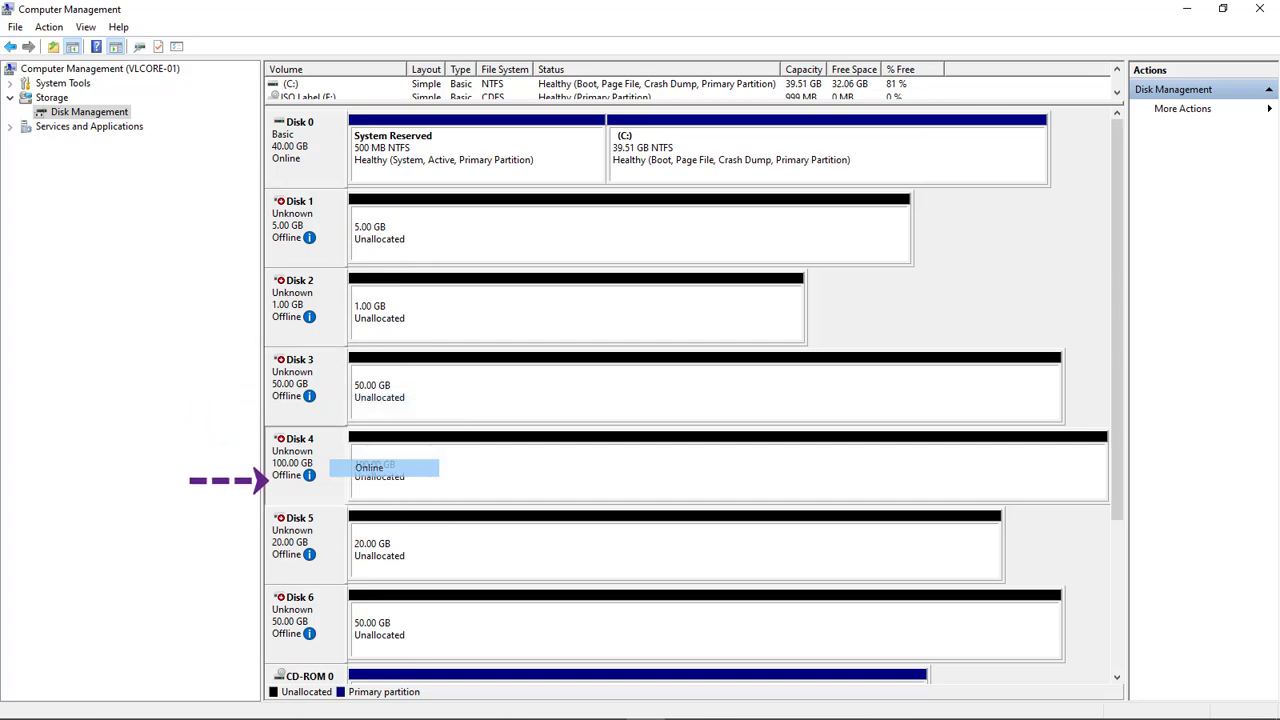
pyautogui.rightClick(268, 548)
pyautogui.click(369, 542)
pyautogui.rightClick(268, 630)
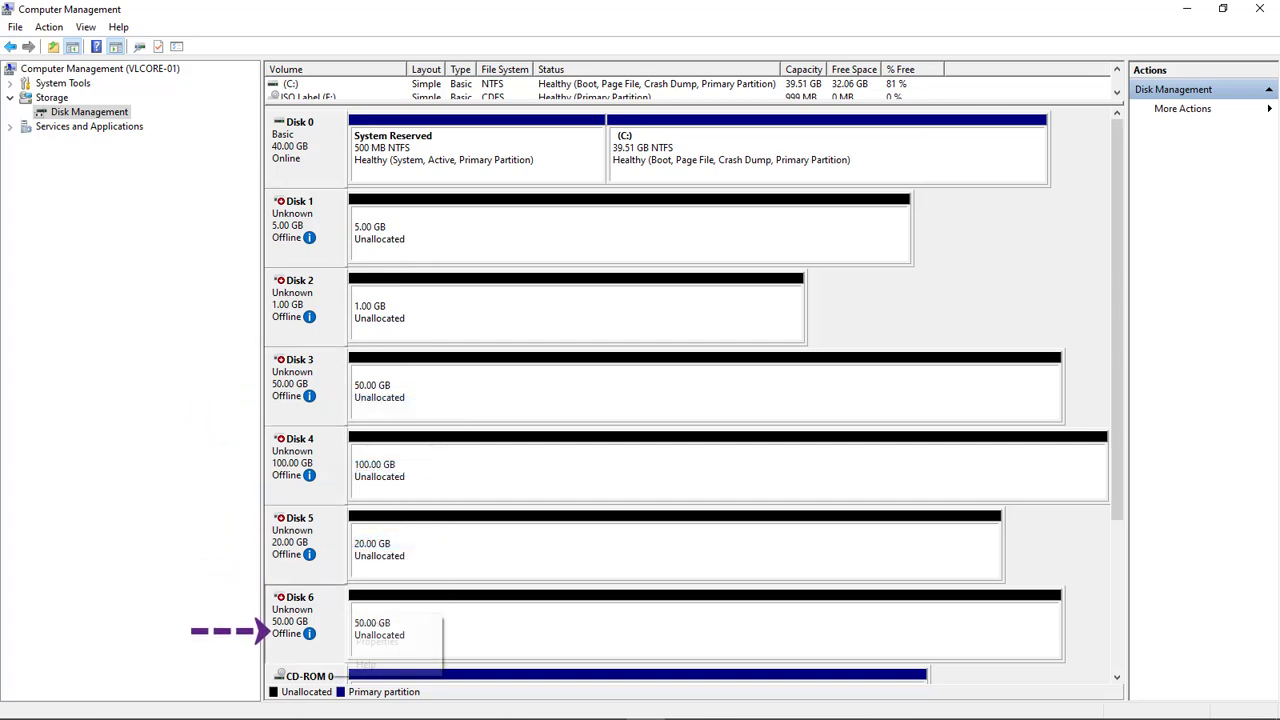
pyautogui.click(369, 622)
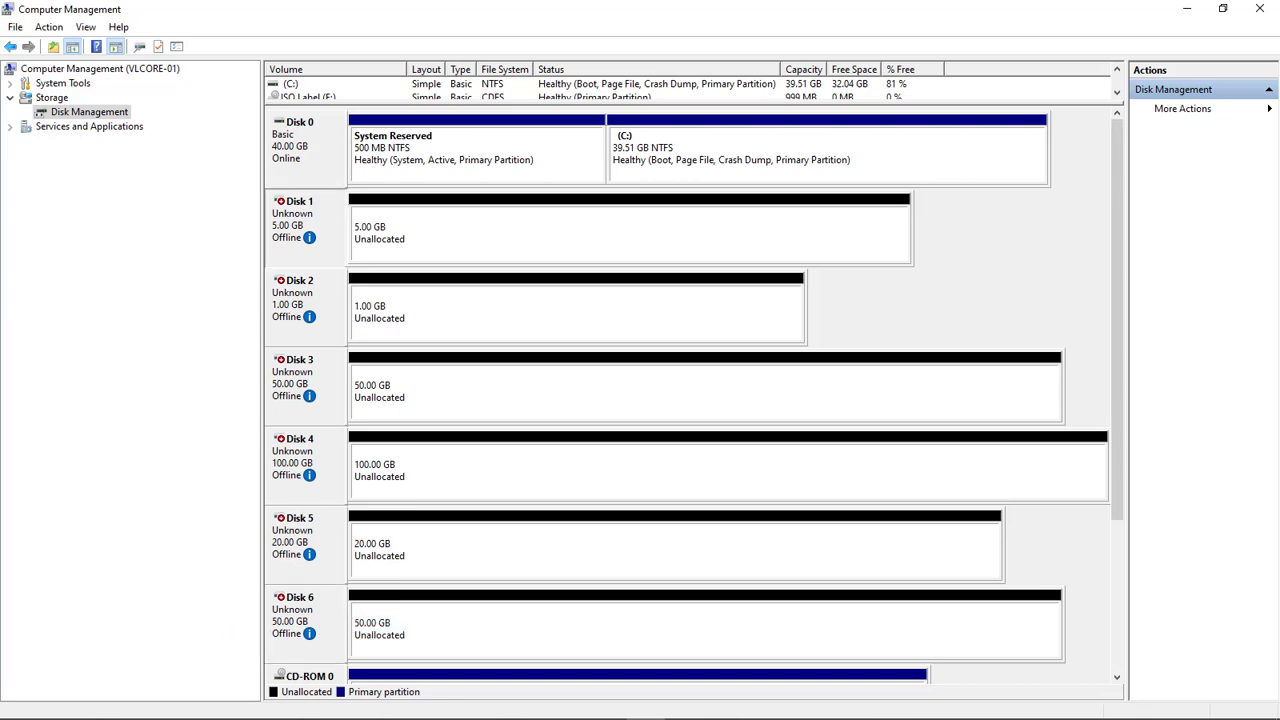
# Reconnect to vlcore-01, reopen Disk Management, and initialize the disks with MBR partition style
pyautogui.rightClick(106, 68)
pyautogui.click(150, 77)
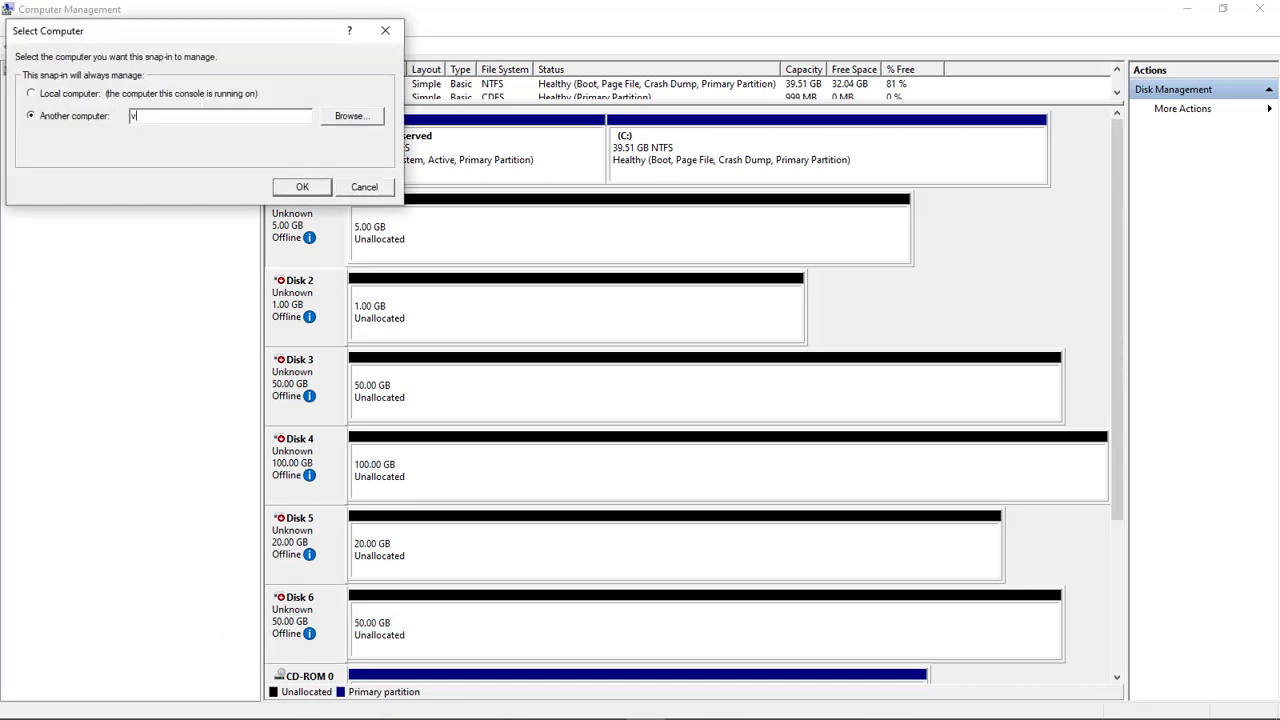
pyautogui.write('vlcore-01')
pyautogui.press('Return')
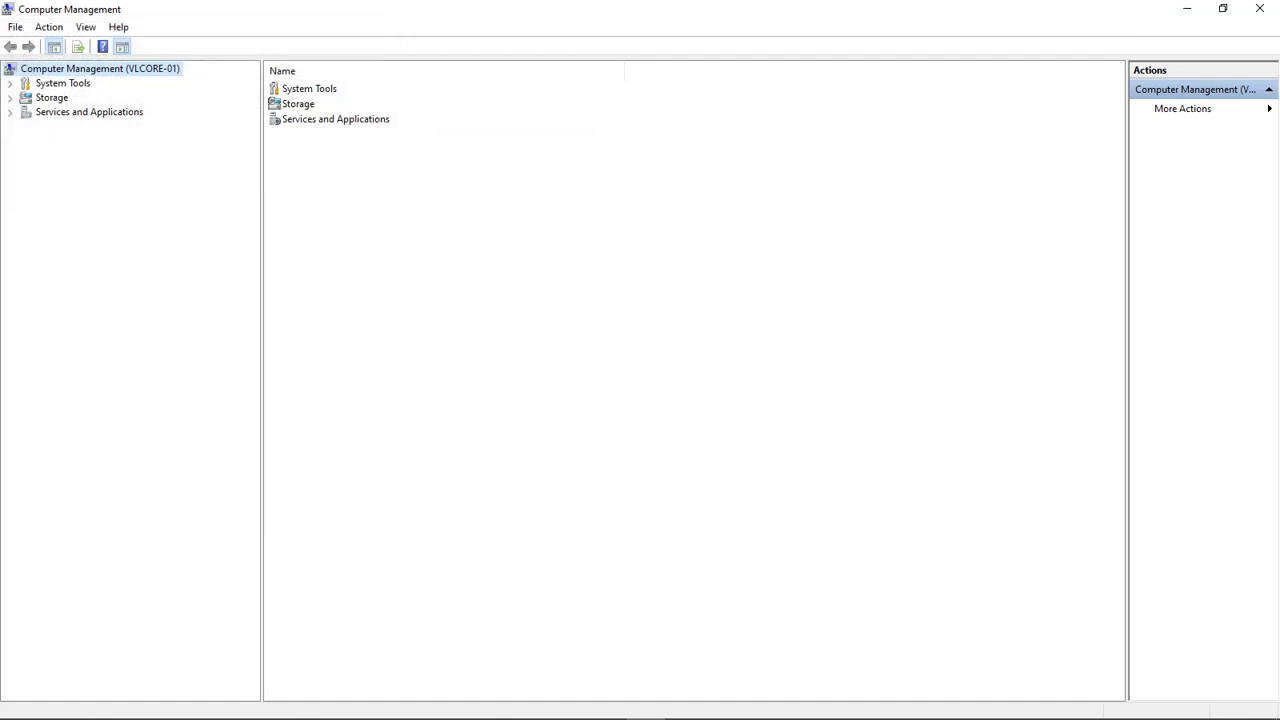
pyautogui.click(10, 98)
pyautogui.click(89, 112)
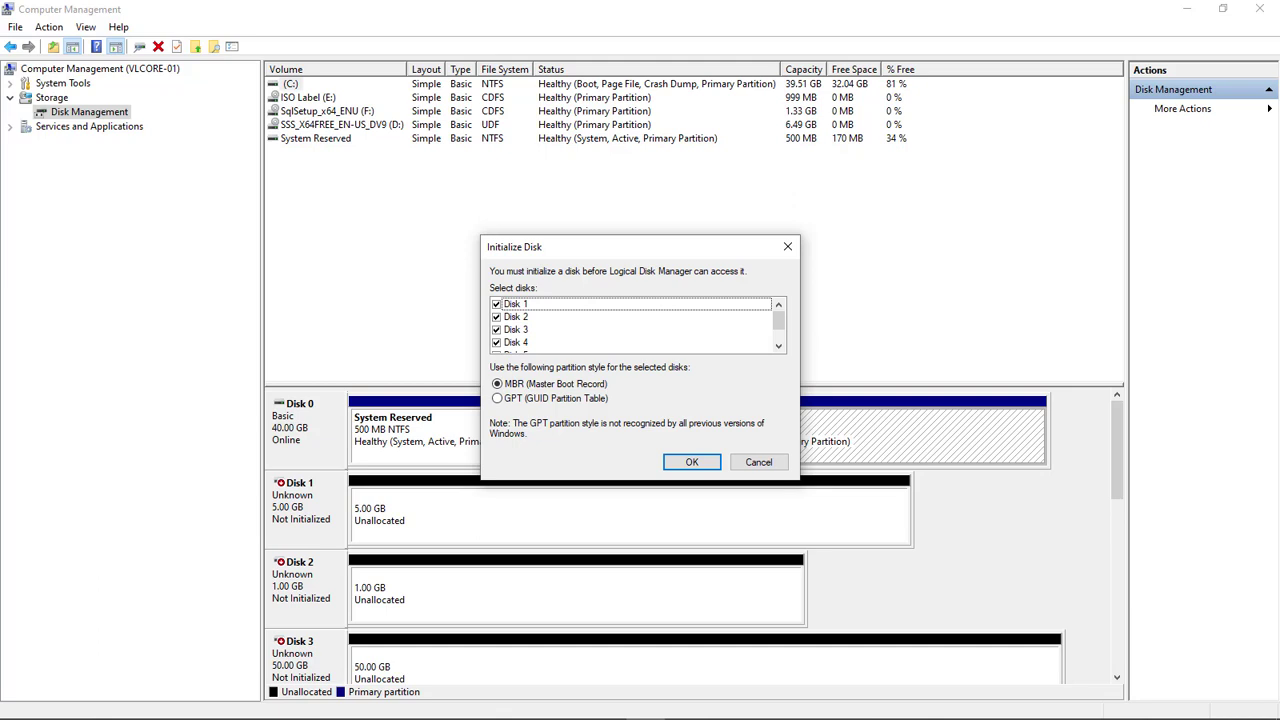
pyautogui.click(691, 462)
# Reconnect Computer Management to vlcore-01 again to refresh the disk view
pyautogui.rightClick(500, 234)
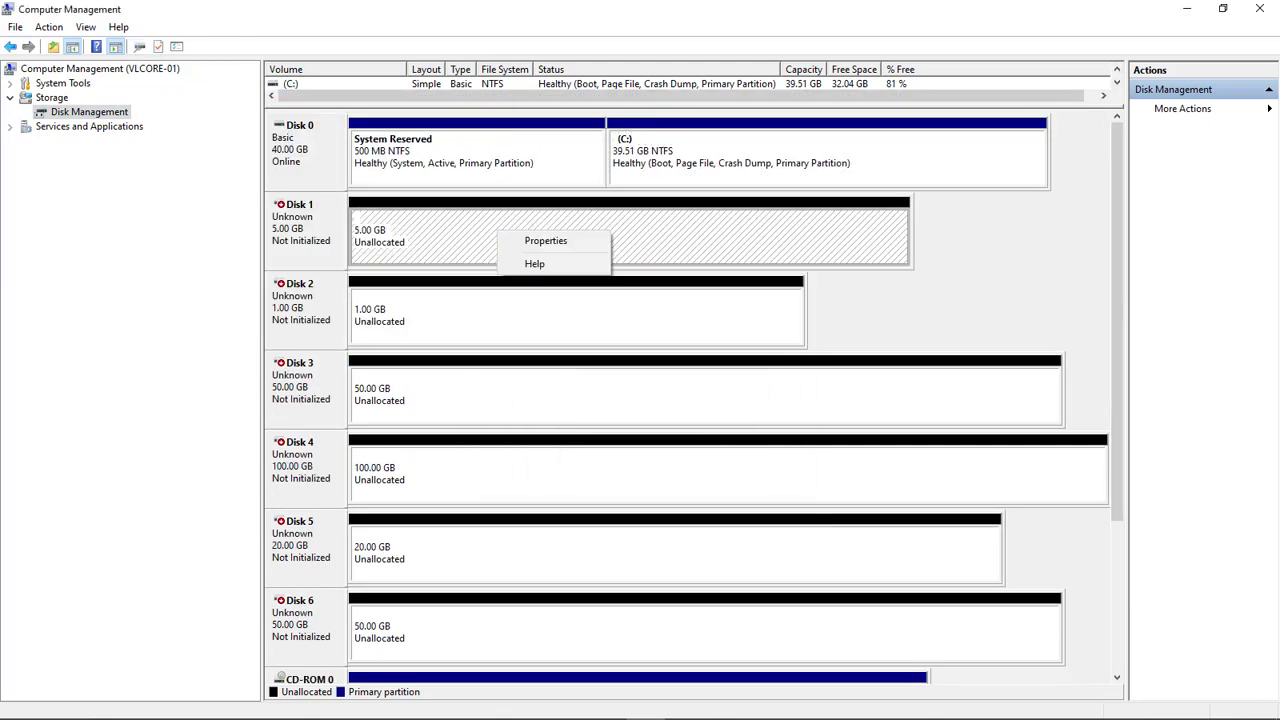
pyautogui.rightClick(102, 68)
pyautogui.click(195, 76)
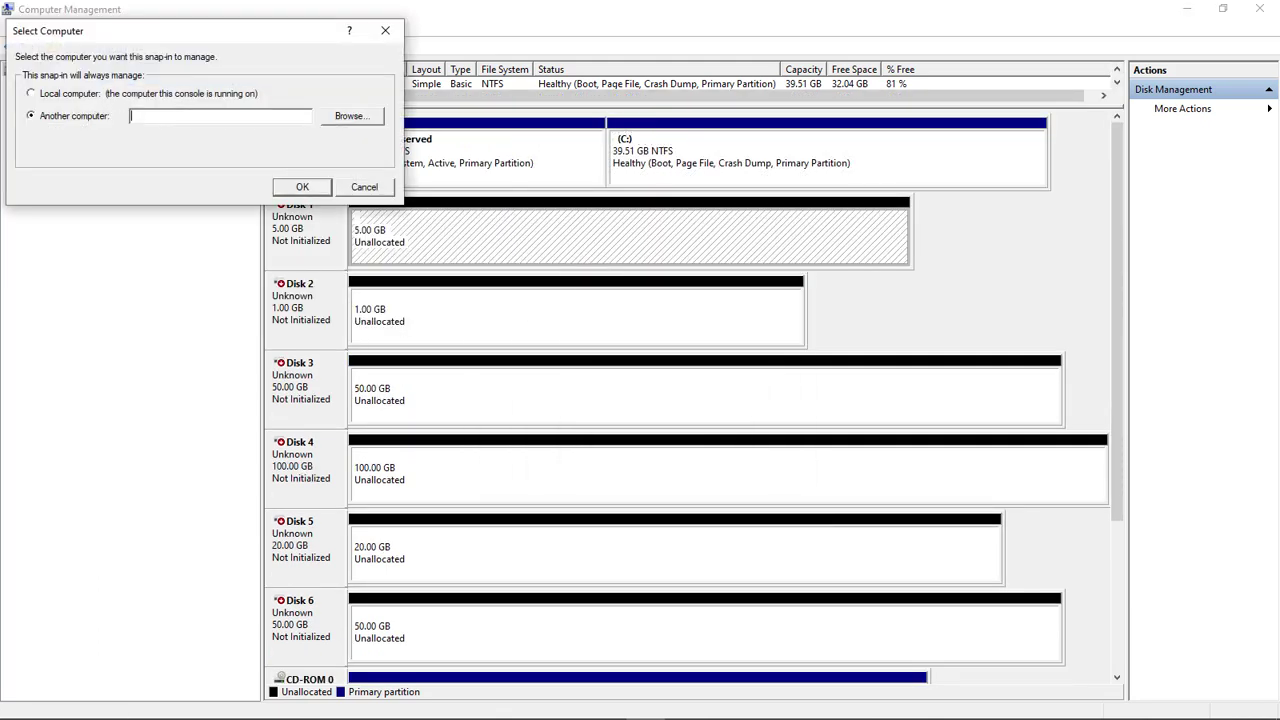
pyautogui.write('vlcore-01')
pyautogui.press('Return')
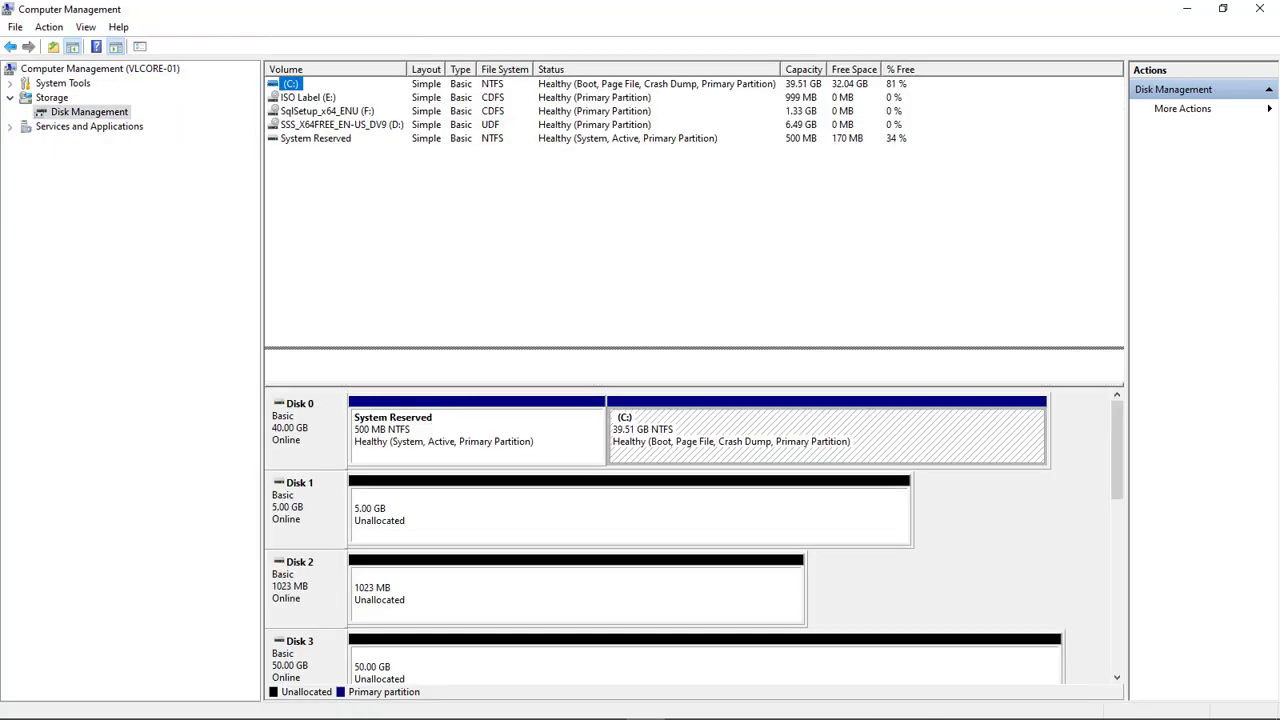
# Enlarge the graphical disk view and select Disk 1's unallocated space
pyautogui.moveTo(595, 348); pyautogui.dragTo(595, 93)
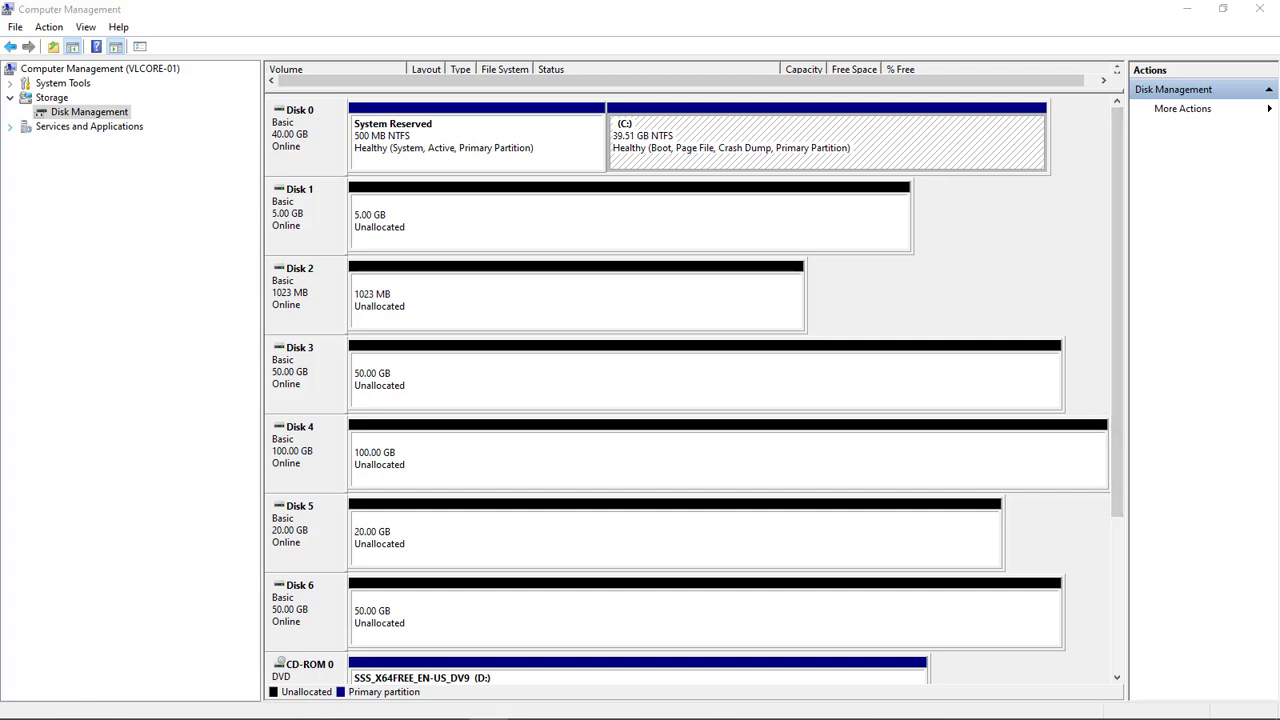
pyautogui.rightClick(440, 226)
pyautogui.click(500, 236)
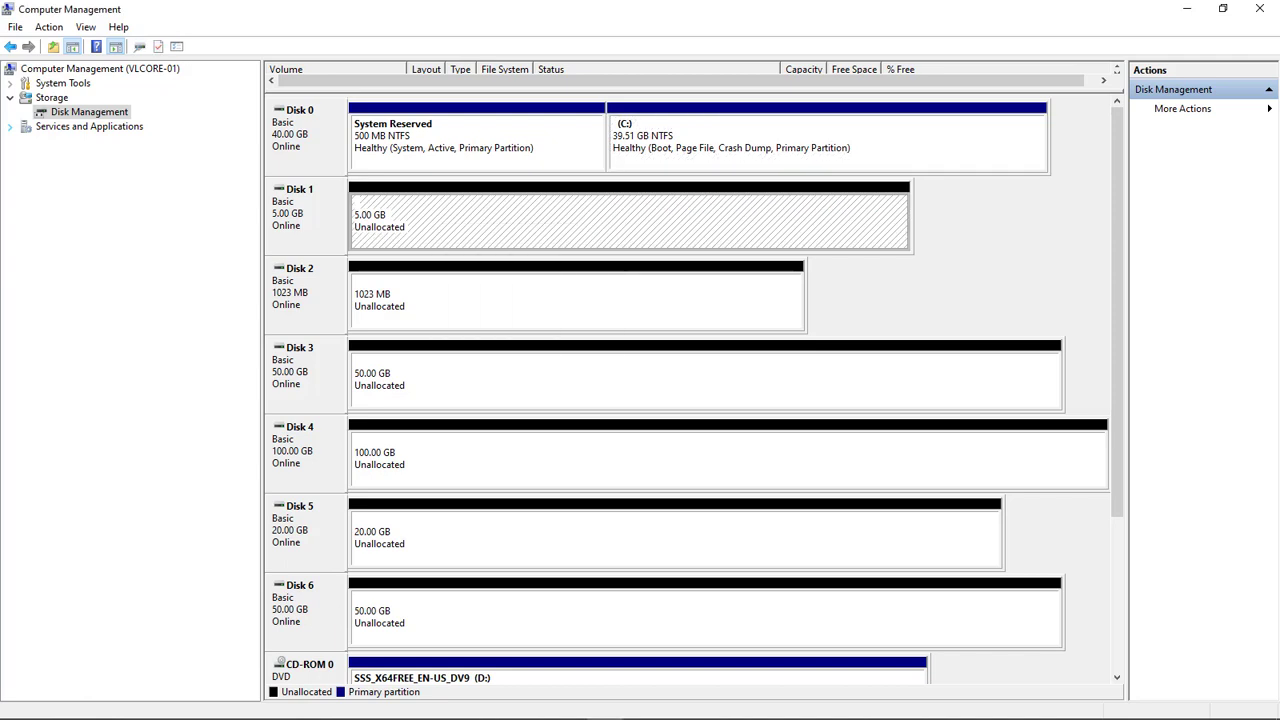
pyautogui.scroll(-3, 736, 389)
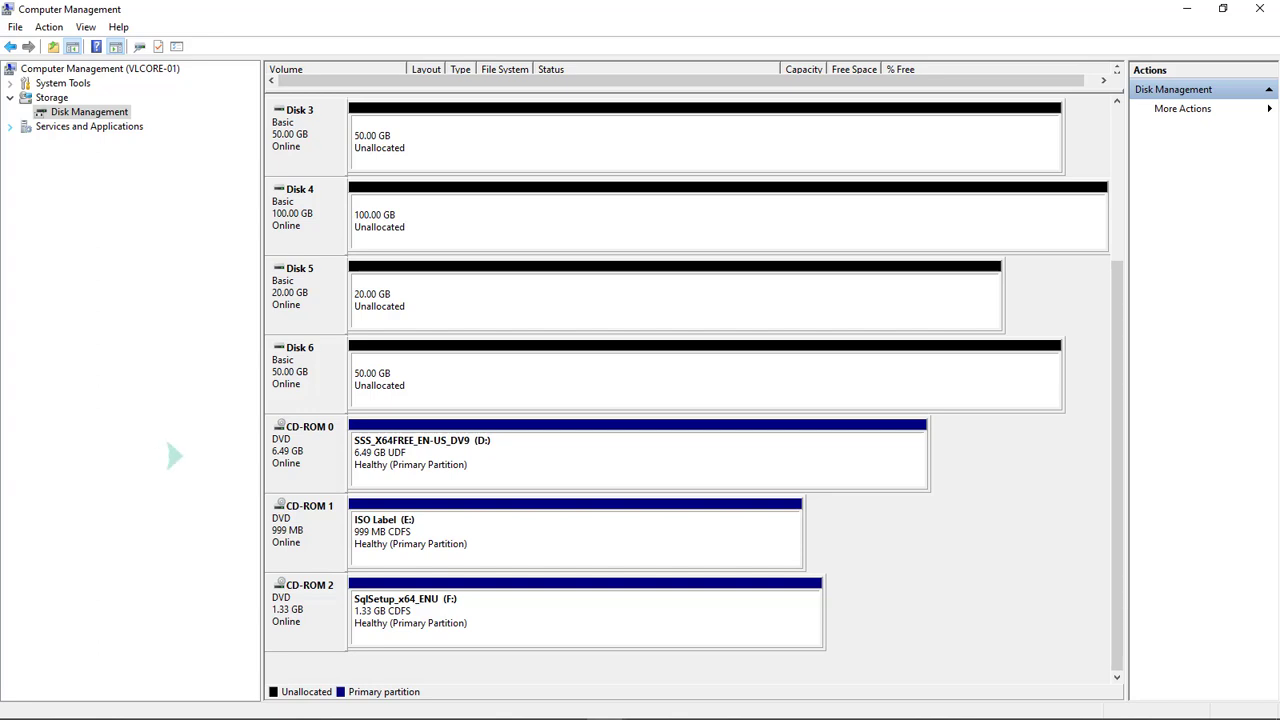
# Change CD-ROM 0's drive letter from D: to J, then start changing CD-ROM 1's E: letter
pyautogui.rightClick(494, 448)
pyautogui.click(545, 455)
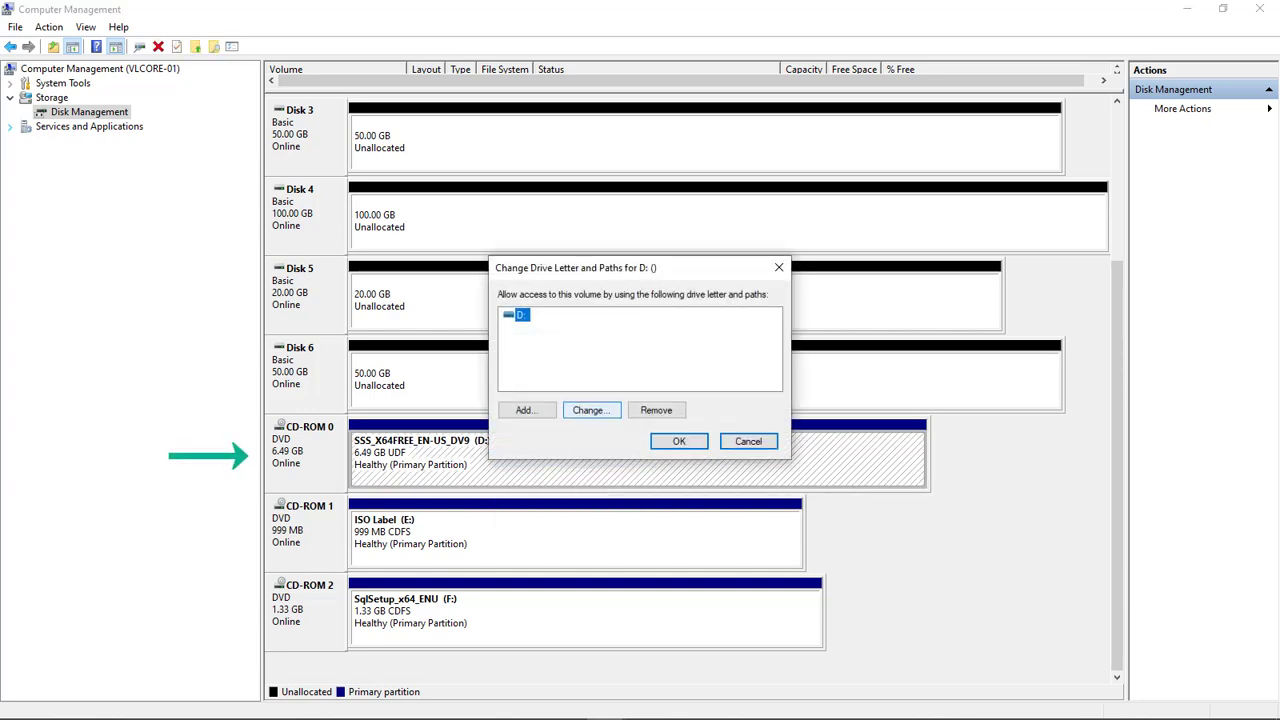
pyautogui.click(589, 410)
pyautogui.click(765, 340)
pyautogui.click(753, 416)
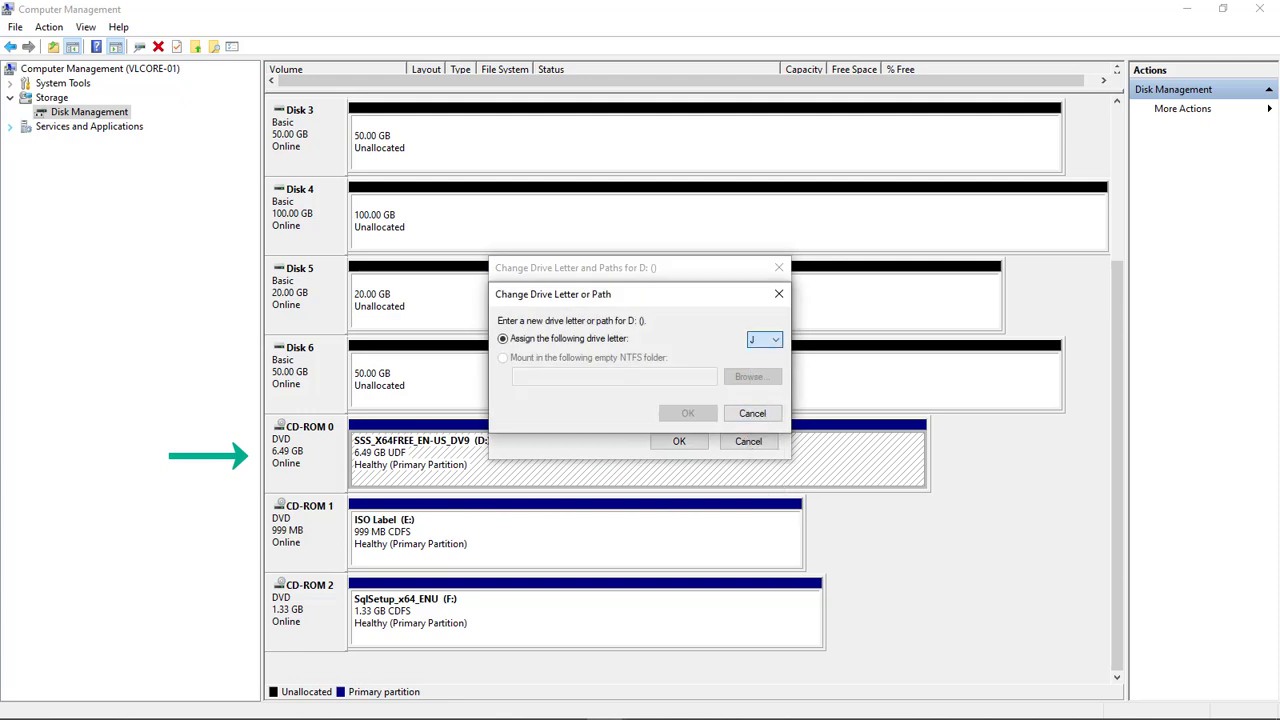
pyautogui.click(688, 413)
pyautogui.click(688, 426)
pyautogui.rightClick(533, 550)
pyautogui.click(585, 561)
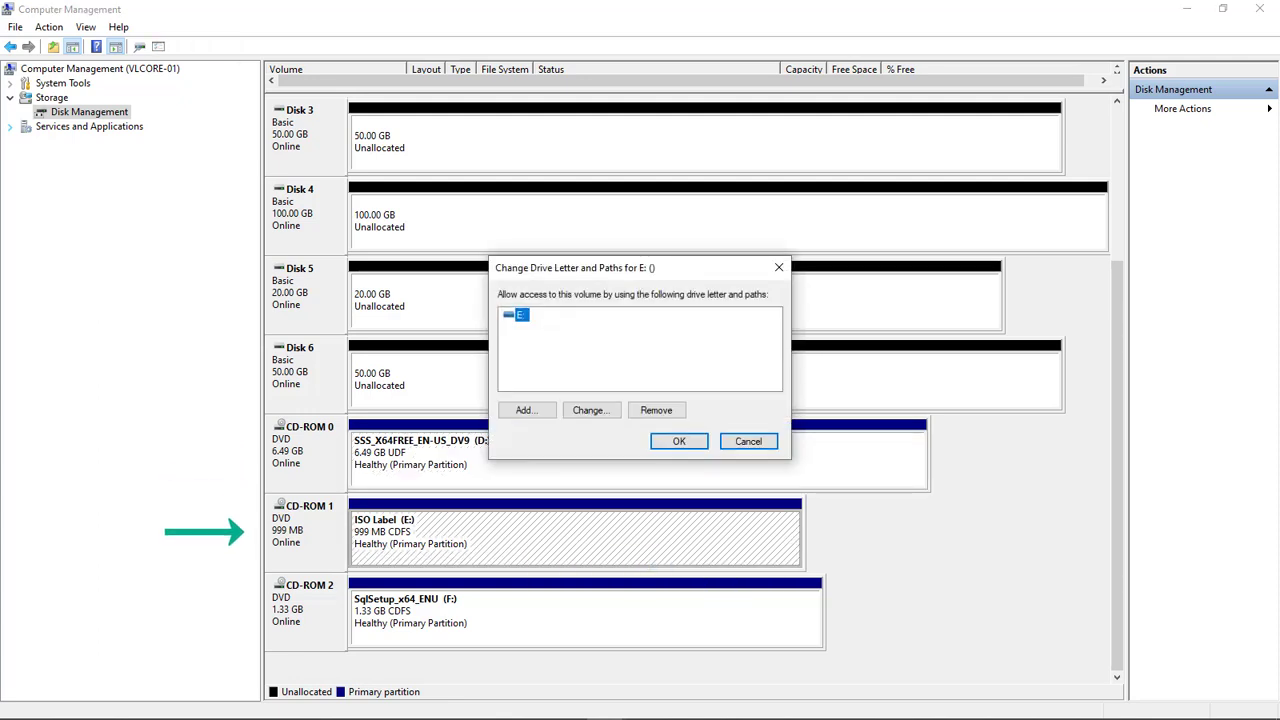
pyautogui.click(589, 410)
pyautogui.click(749, 411)
# Assign a new drive letter to the SqlSetup_x64_ENU disc on CD-ROM 2 and accept the warning
pyautogui.click(748, 441)
pyautogui.rightClick(533, 626)
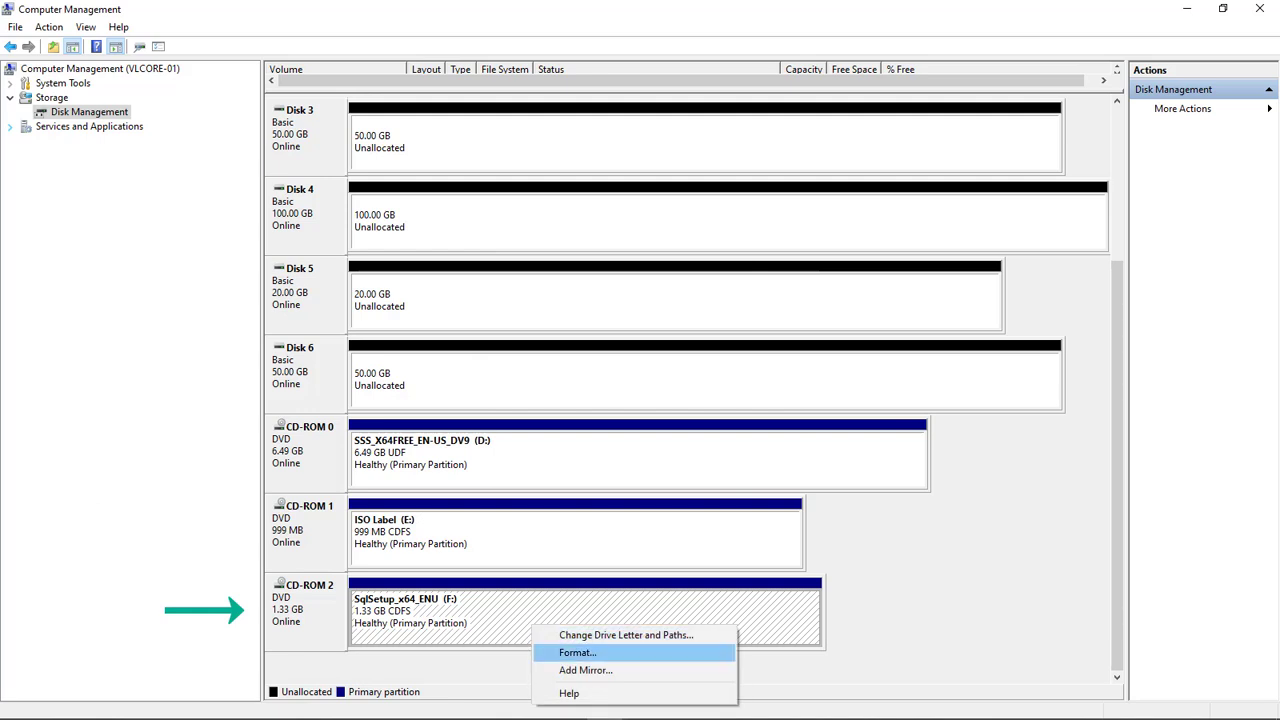
pyautogui.click(626, 635)
pyautogui.click(589, 410)
pyautogui.click(765, 340)
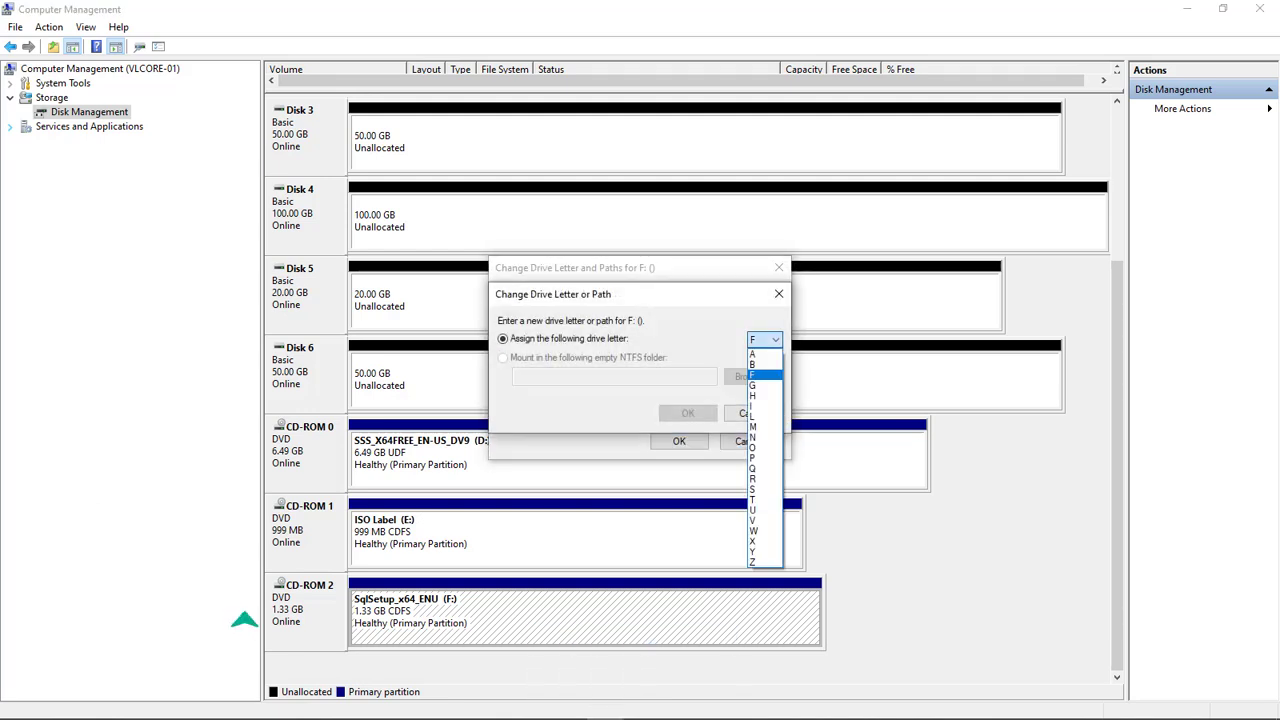
pyautogui.click(753, 417)
pyautogui.click(688, 413)
pyautogui.click(688, 426)
pyautogui.moveTo(1114, 470); pyautogui.dragTo(1114, 309)
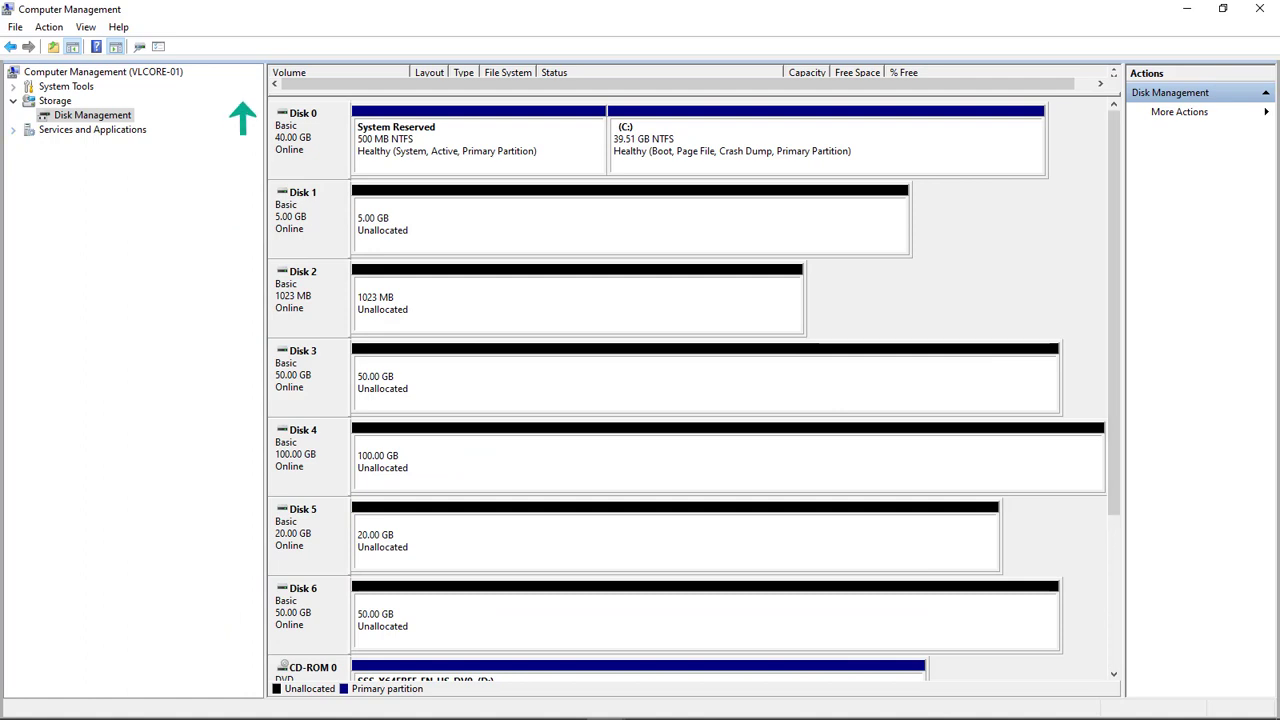
# Connect Computer Management to vlcore-01
pyautogui.rightClick(120, 72)
pyautogui.click(190, 84)
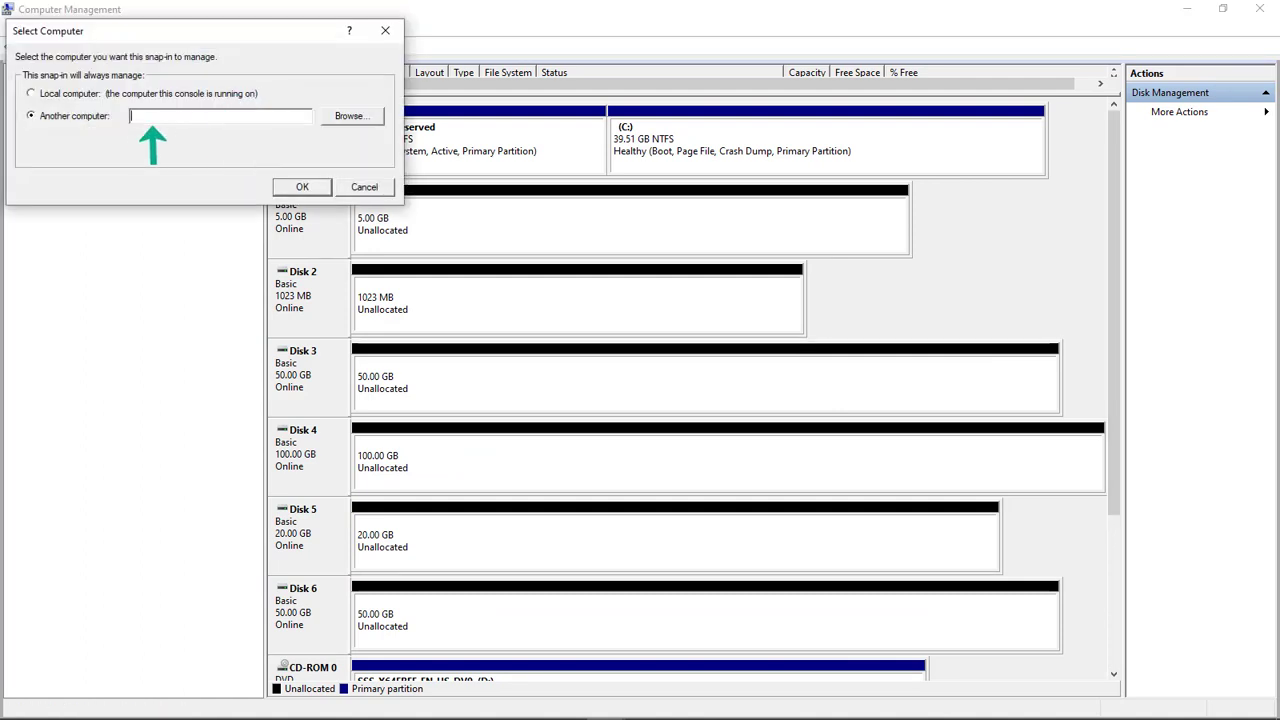
pyautogui.write('vlcore-01')
pyautogui.press('Return')
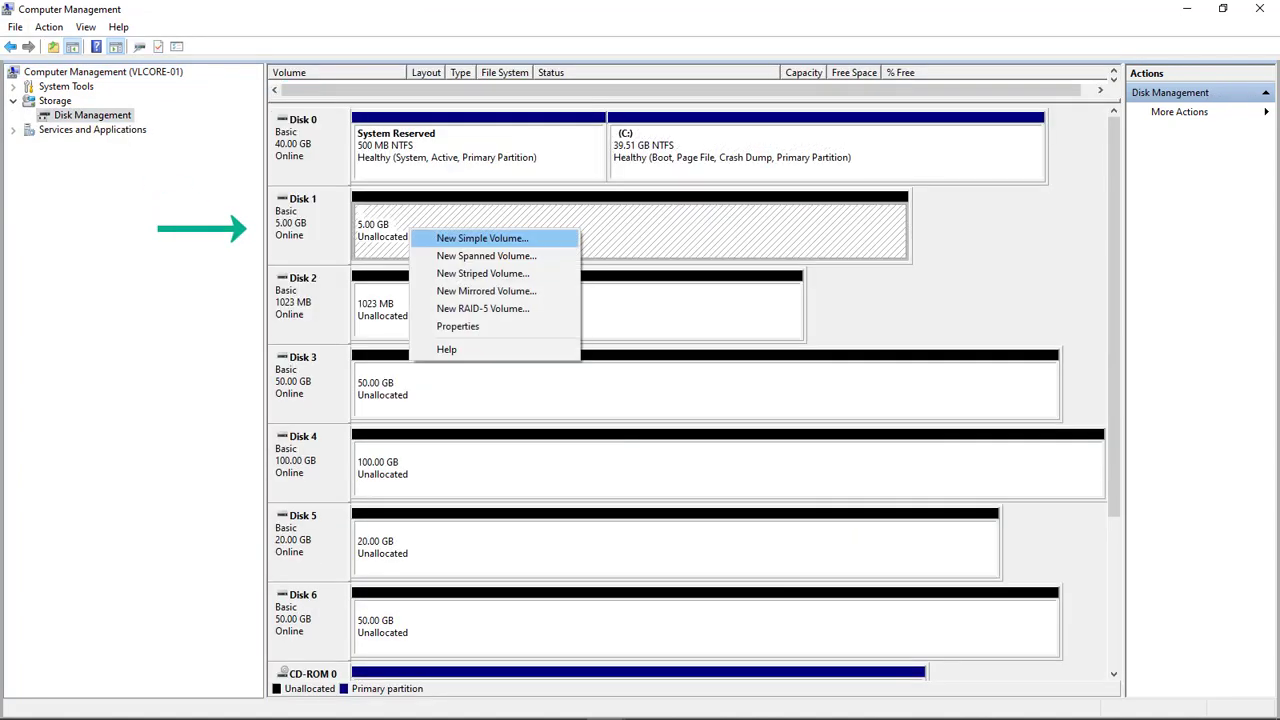
# Create a 5117 MB NTFS simple volume on Disk 1 as drive D: labelled App
pyautogui.click(500, 237)
pyautogui.press('Return')
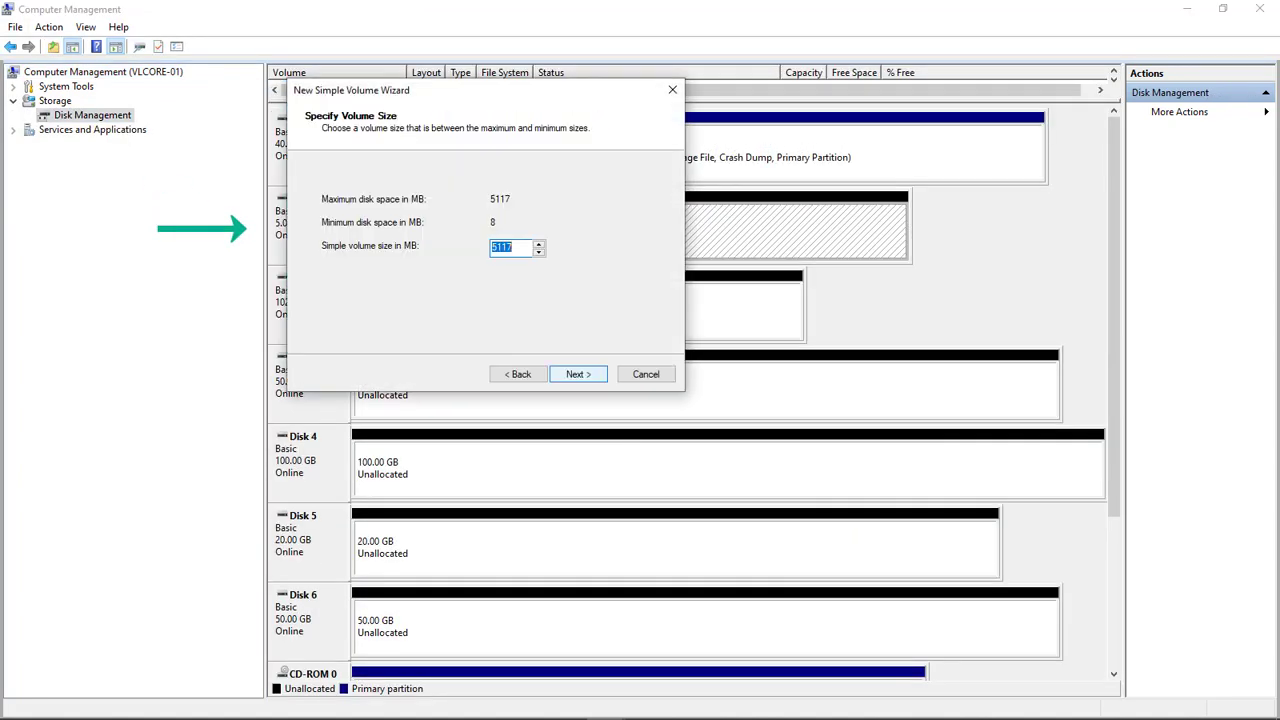
pyautogui.press('Return')
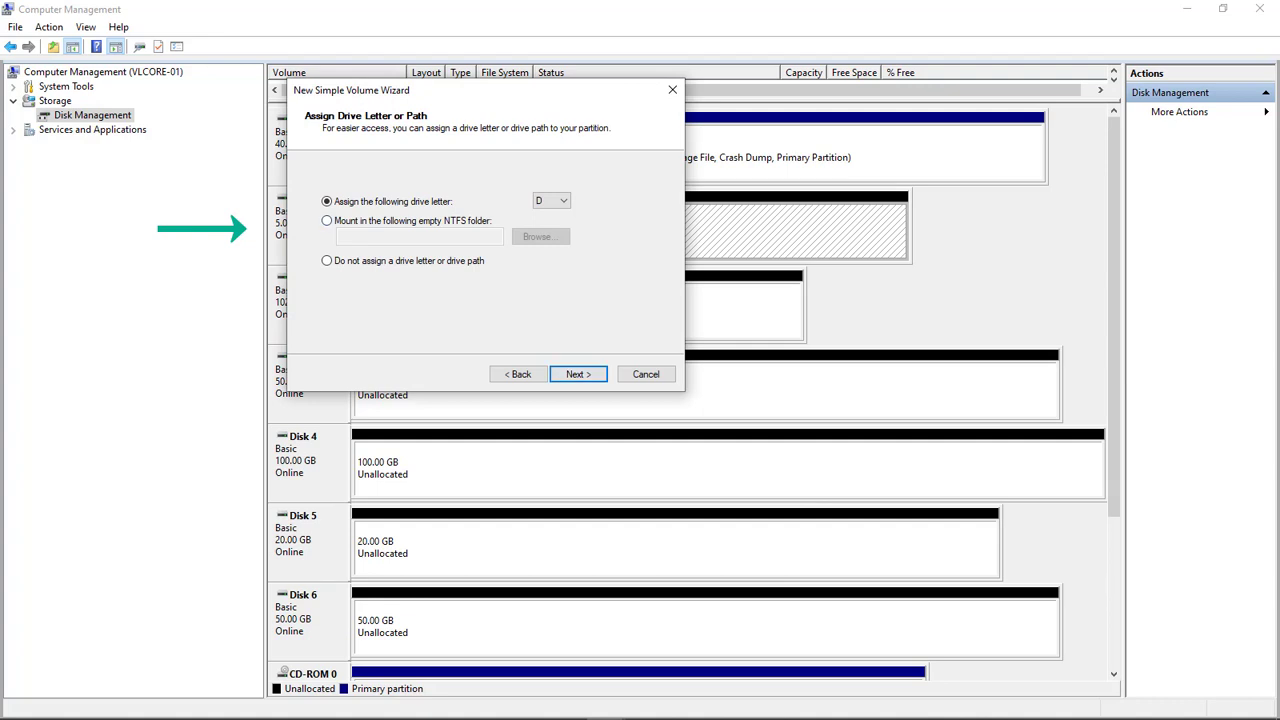
pyautogui.press('Return')
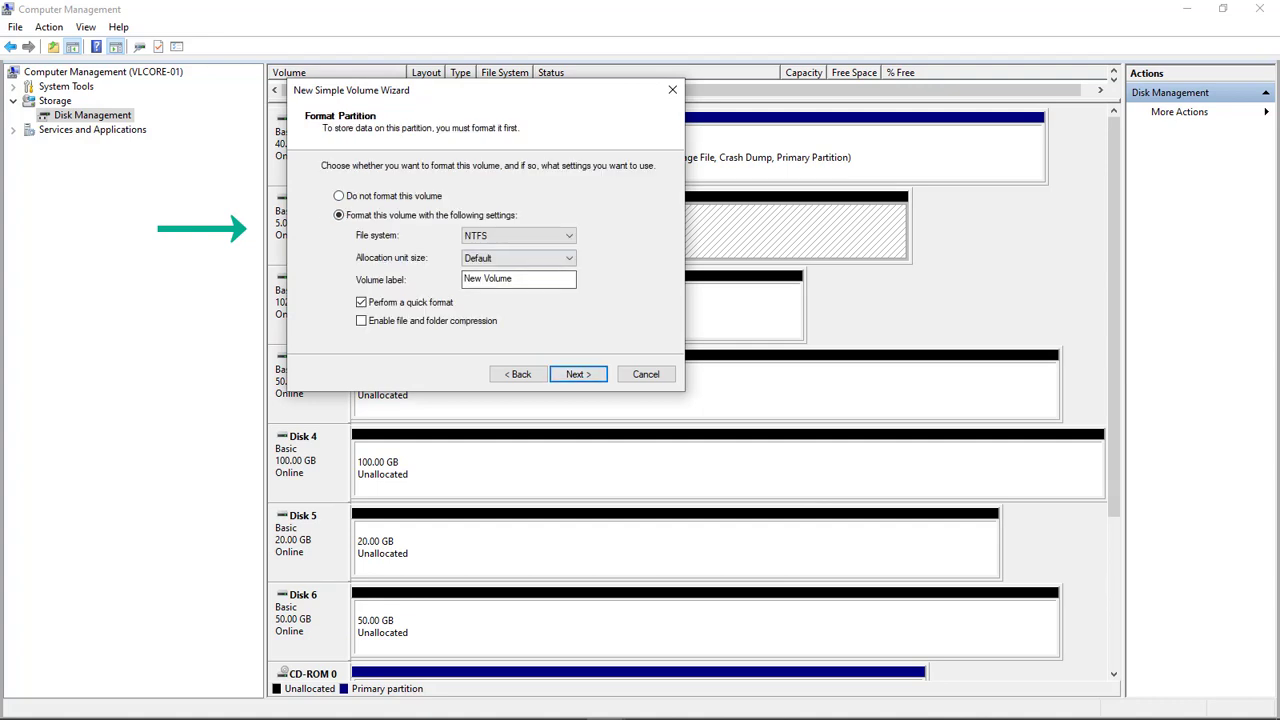
pyautogui.moveTo(515, 279); pyautogui.dragTo(462, 279)
pyautogui.write('App')
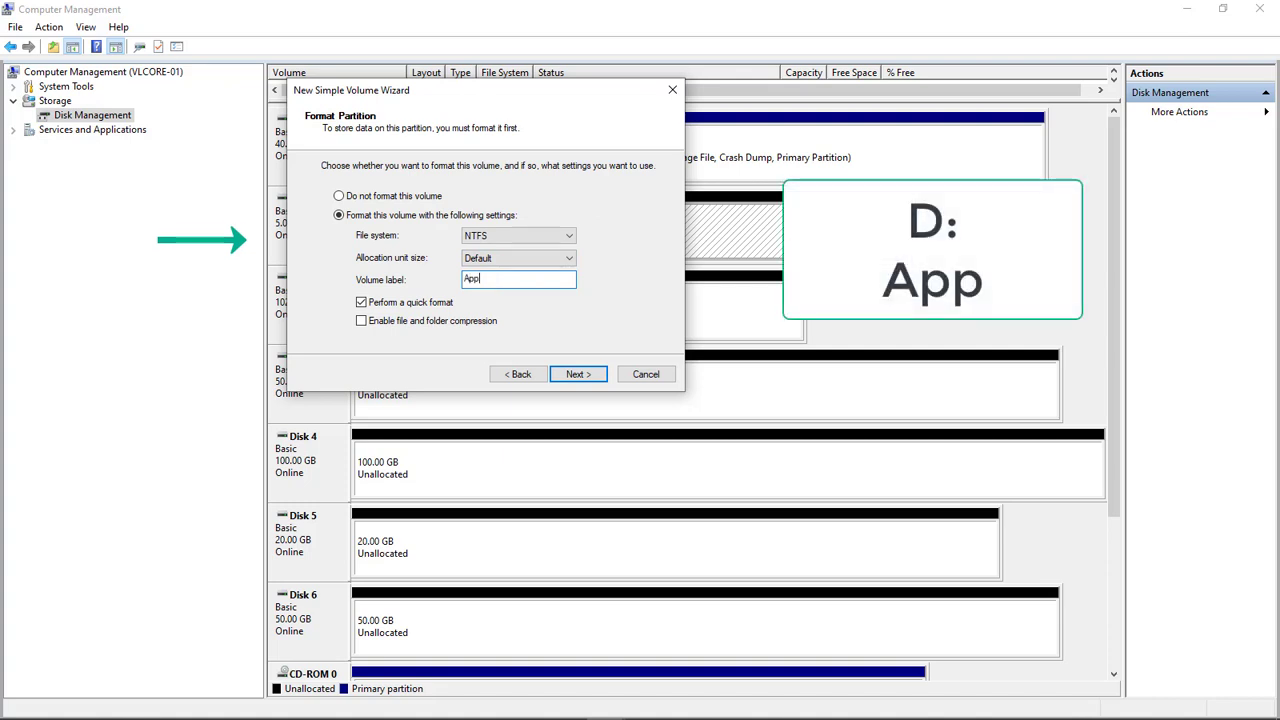
pyautogui.press('Return')
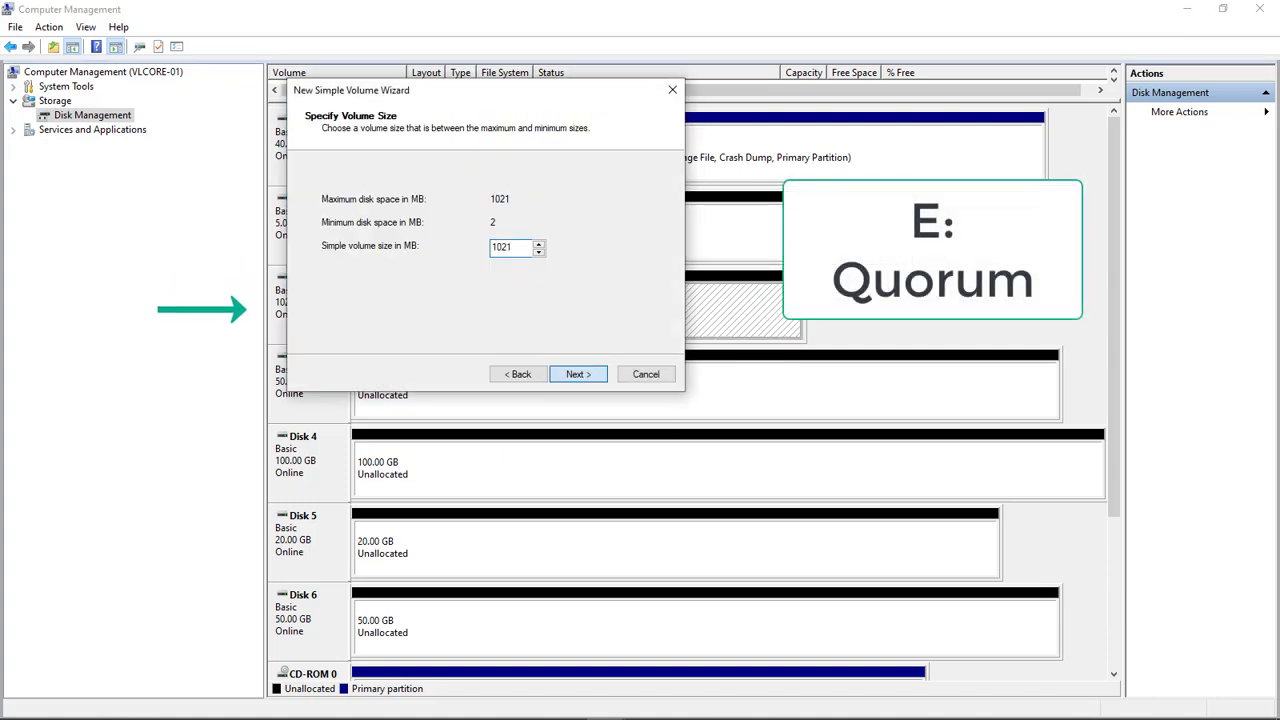
# Create the Quorum (E:) and Data (F:) NTFS volumes on Disks 2 and 3
pyautogui.press('Return')
pyautogui.write('Quorum')
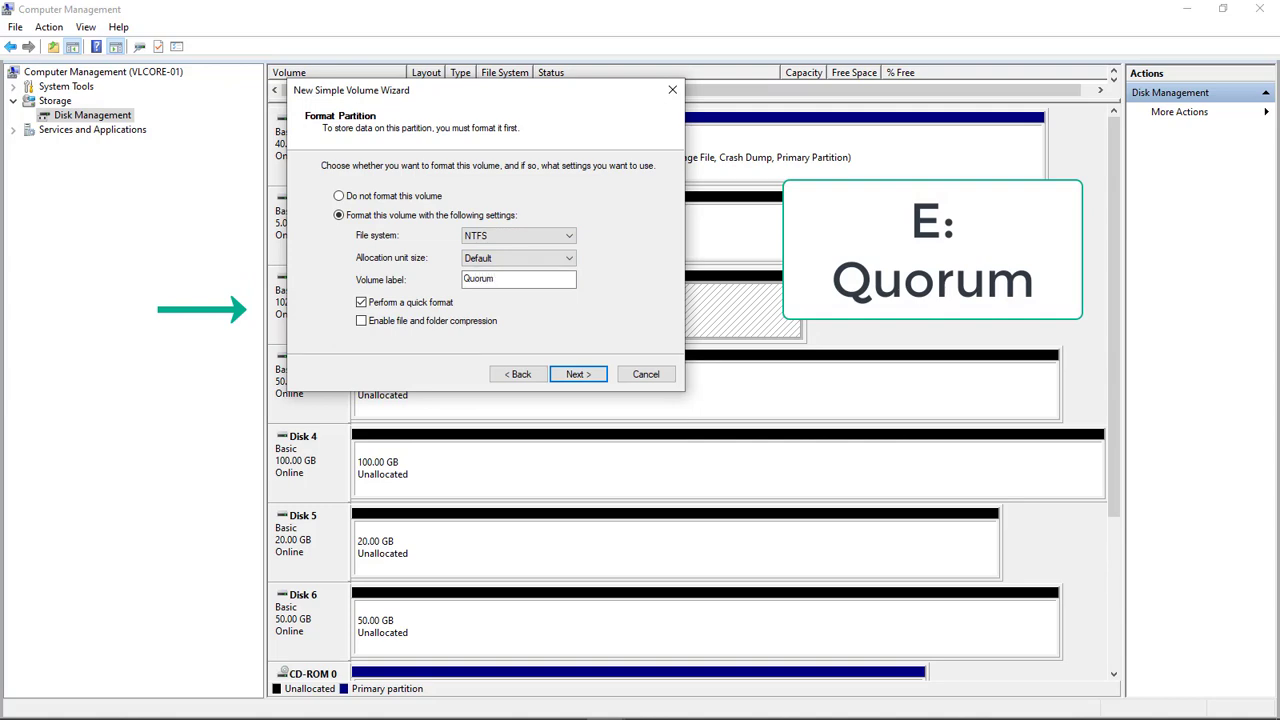
pyautogui.press('Return')
pyautogui.press('Return')
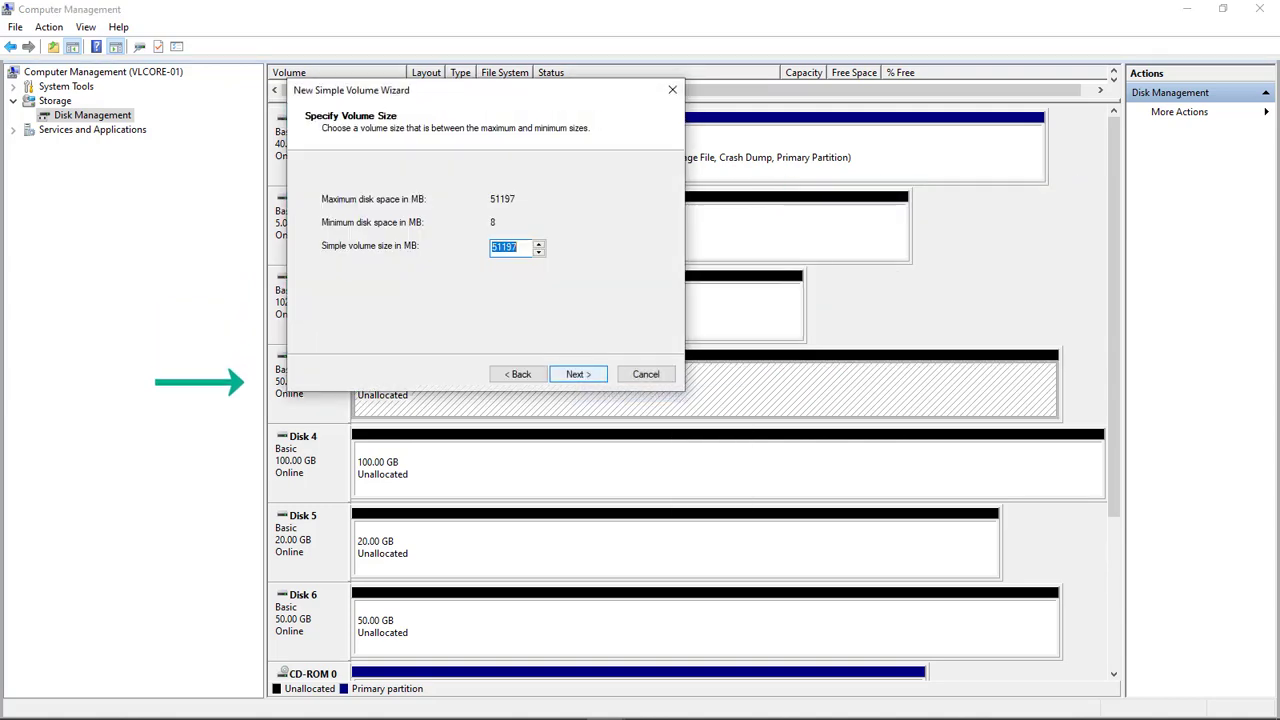
pyautogui.press('Return')
pyautogui.press('Return')
pyautogui.write('Data')
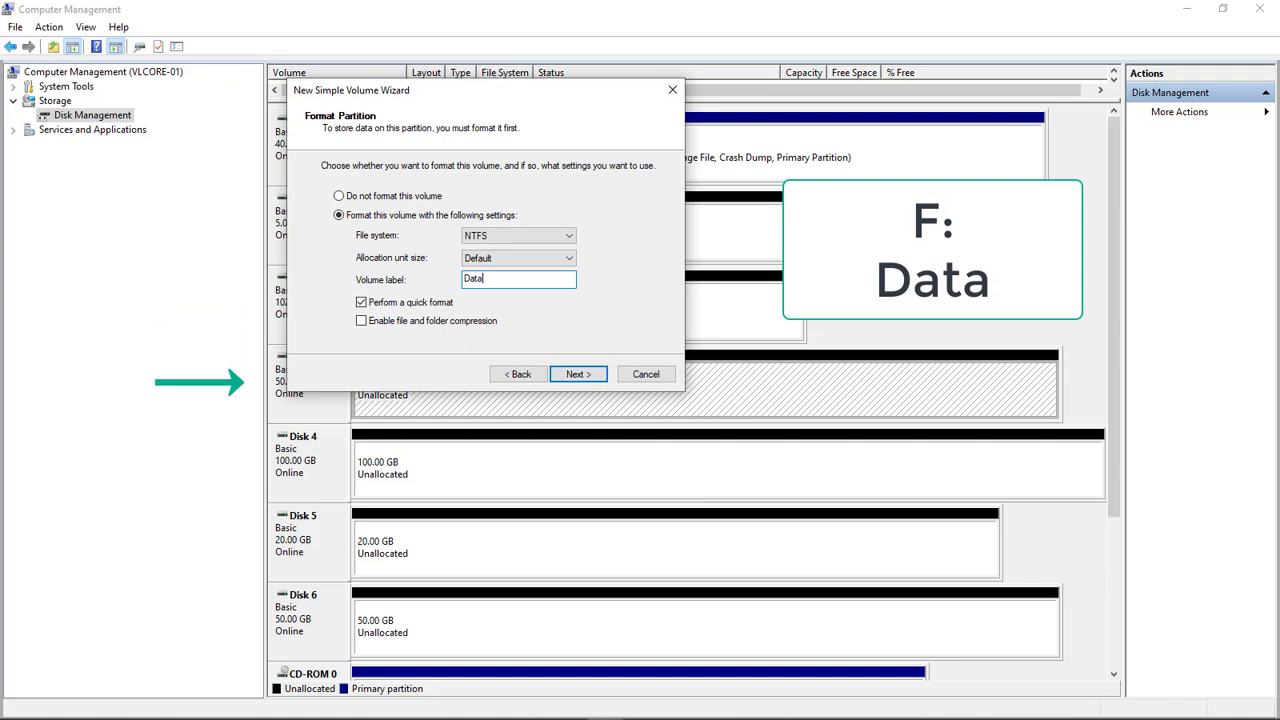
pyautogui.press('Return')
pyautogui.press('Return')
pyautogui.click(728, 468)
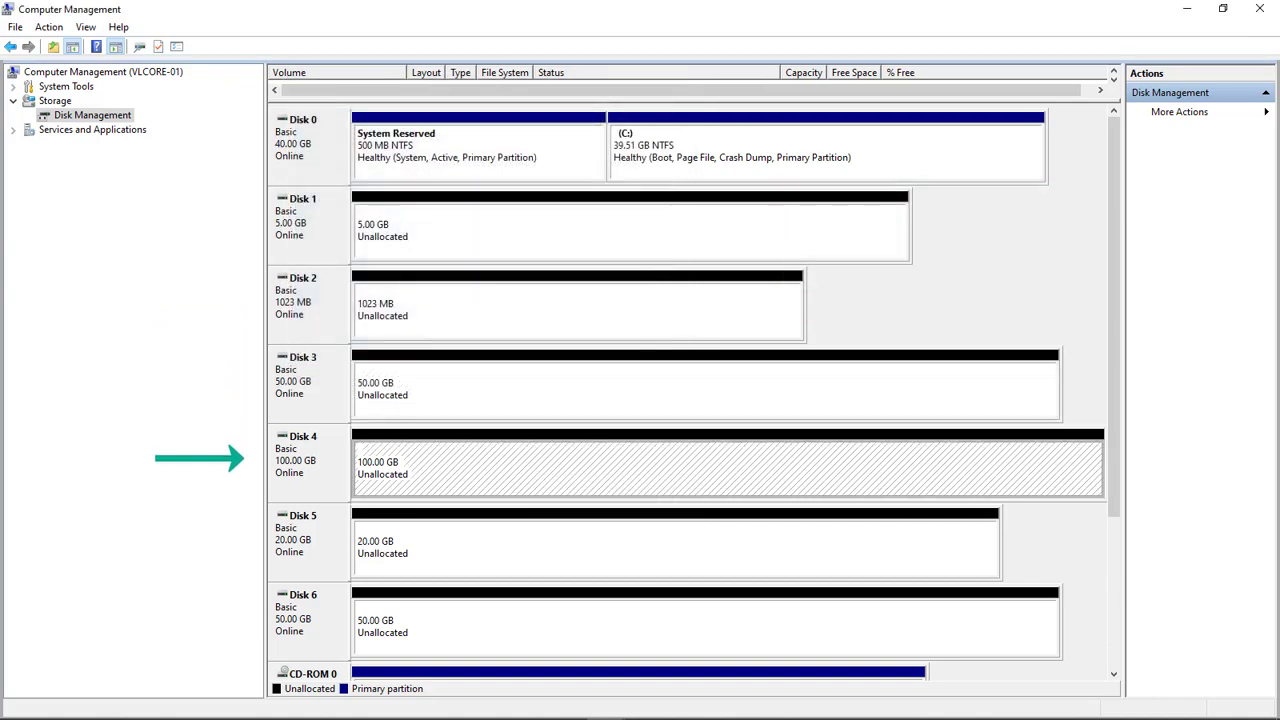
# Create a new simple volume on Disk 4 labelled Logs
pyautogui.rightClick(540, 474)
pyautogui.click(590, 482)
pyautogui.press('Return')
pyautogui.press('Return')
pyautogui.press('Return')
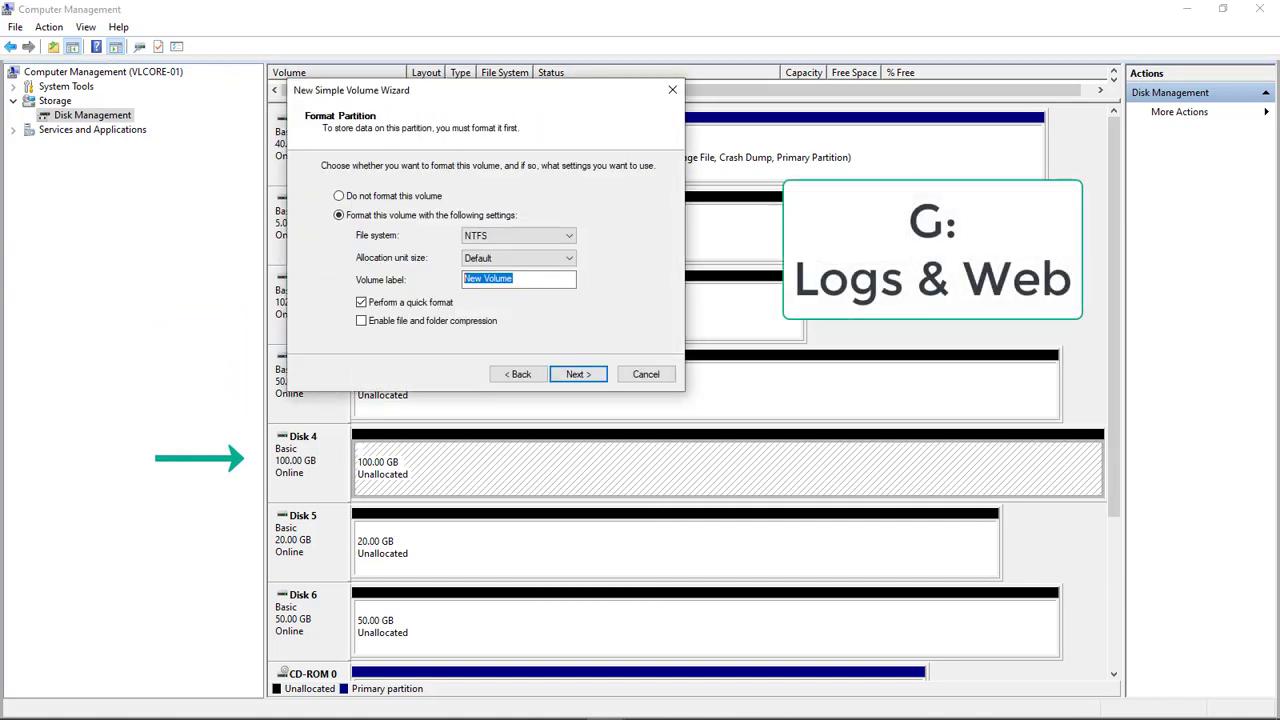
pyautogui.write('Logs')
pyautogui.press('Return')
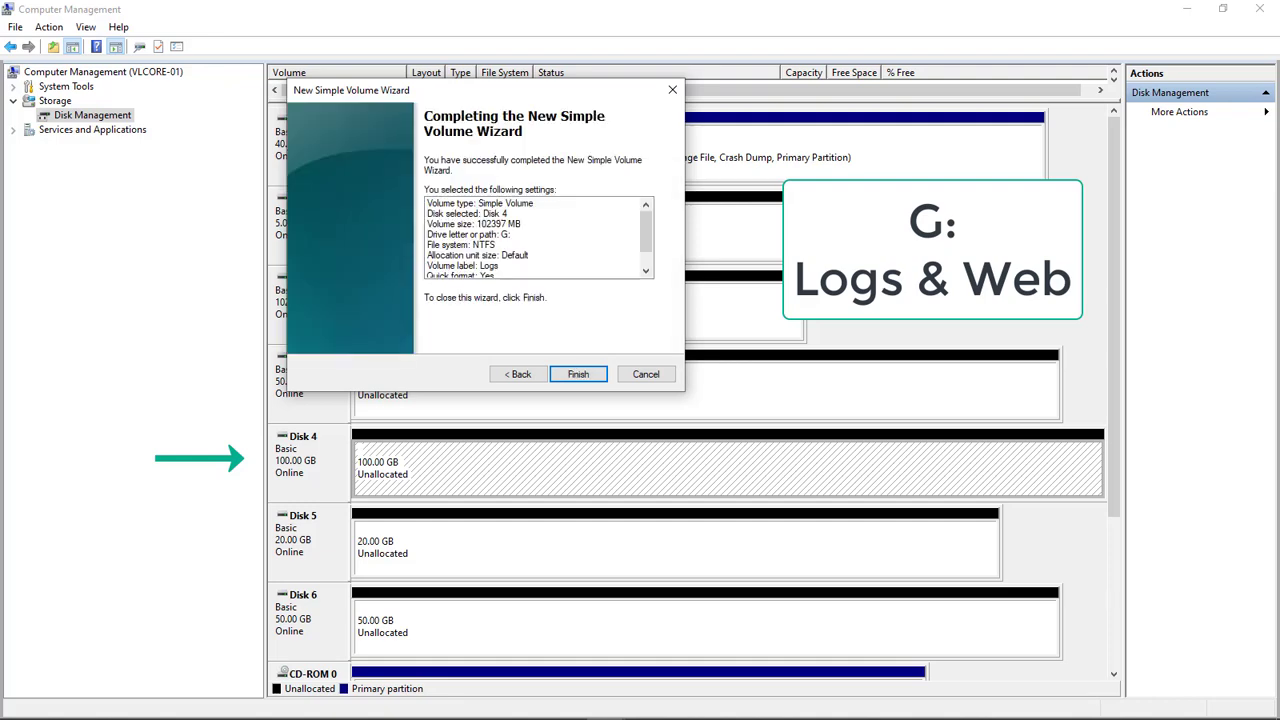
# Finish the Logs volume and create a Temp volume on Disk 5
pyautogui.press('Return')
pyautogui.rightClick(576, 544)
pyautogui.click(628, 553)
pyautogui.press('Return')
pyautogui.press('Return')
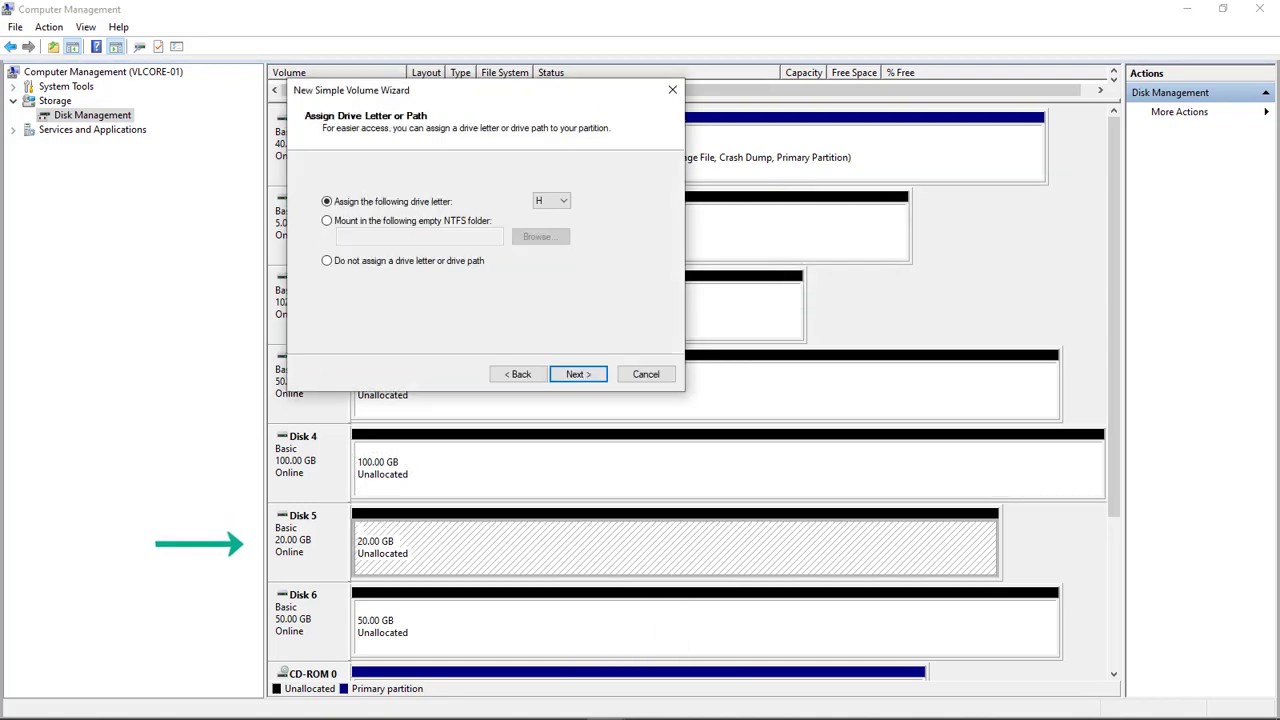
pyautogui.press('Return')
pyautogui.write('Te')
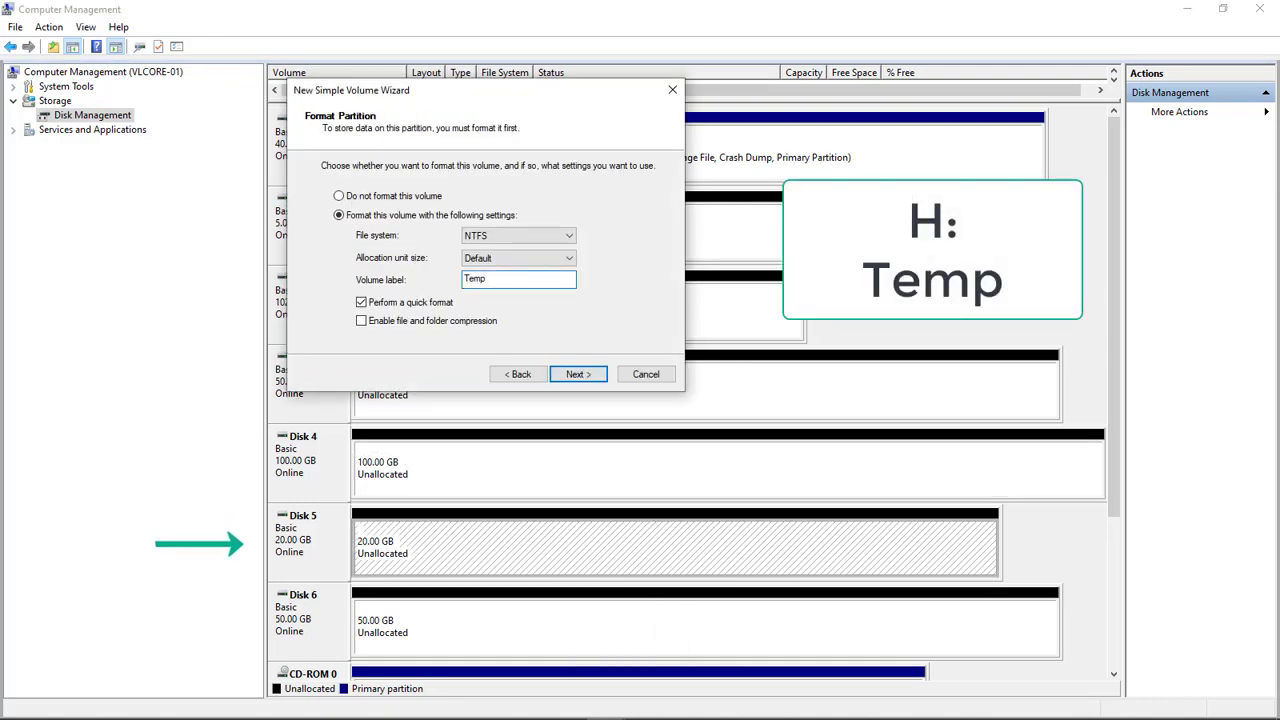
pyautogui.write('mp')
pyautogui.press('Return')
# Finish Temp, create the Backup volume on Disk 6, and choose to manage another computer
pyautogui.press('Return')
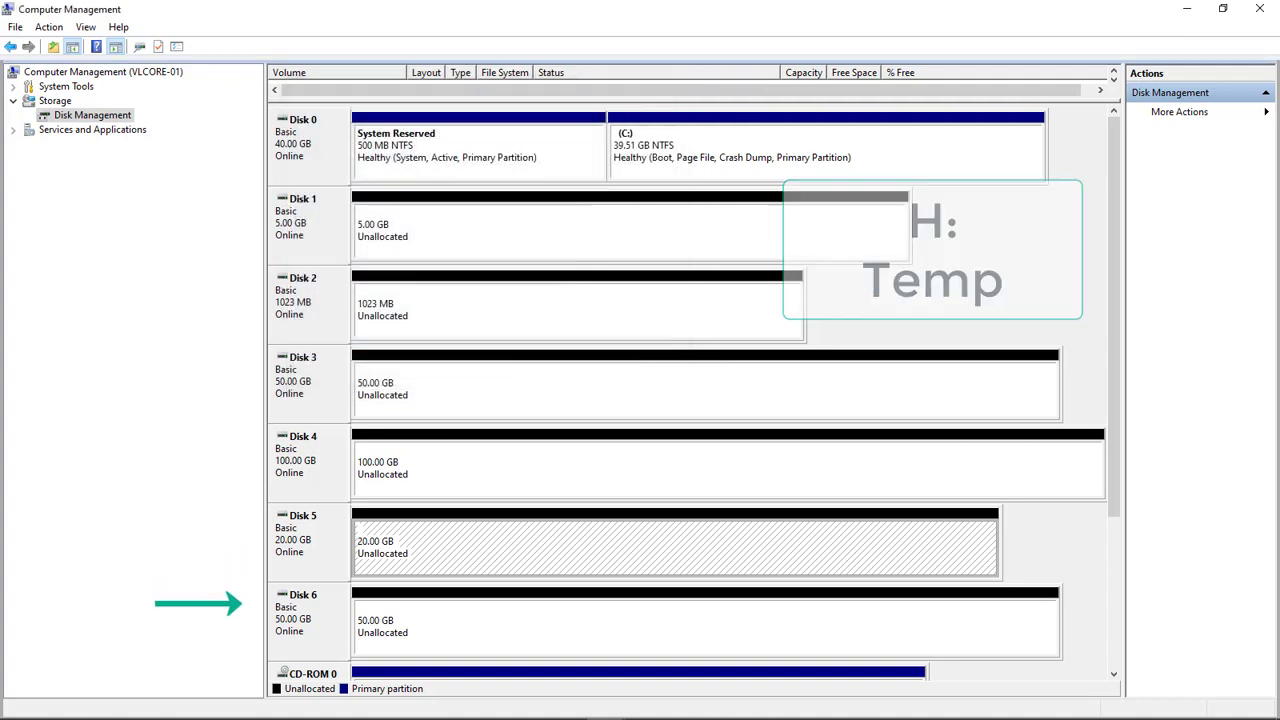
pyautogui.rightClick(495, 638)
pyautogui.click(548, 517)
pyautogui.press('Return')
pyautogui.press('Return')
pyautogui.press('Return')
pyautogui.moveTo(513, 279); pyautogui.dragTo(463, 279)
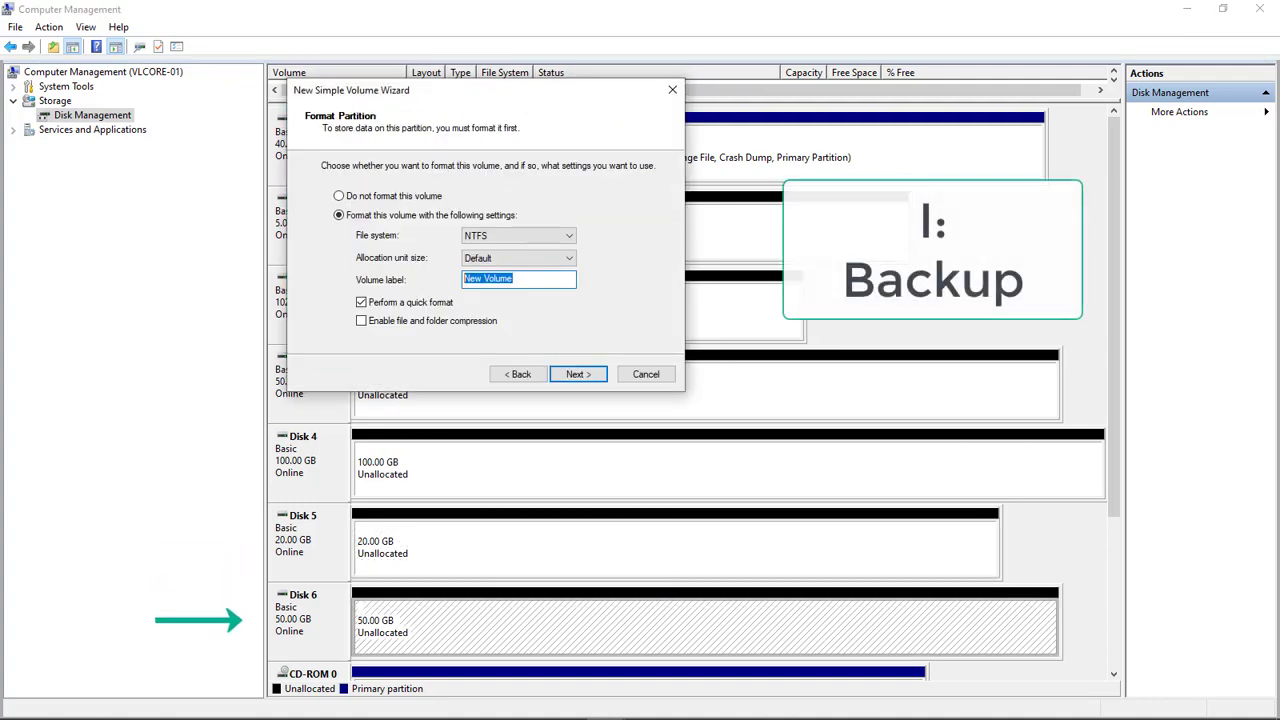
pyautogui.write('Backup')
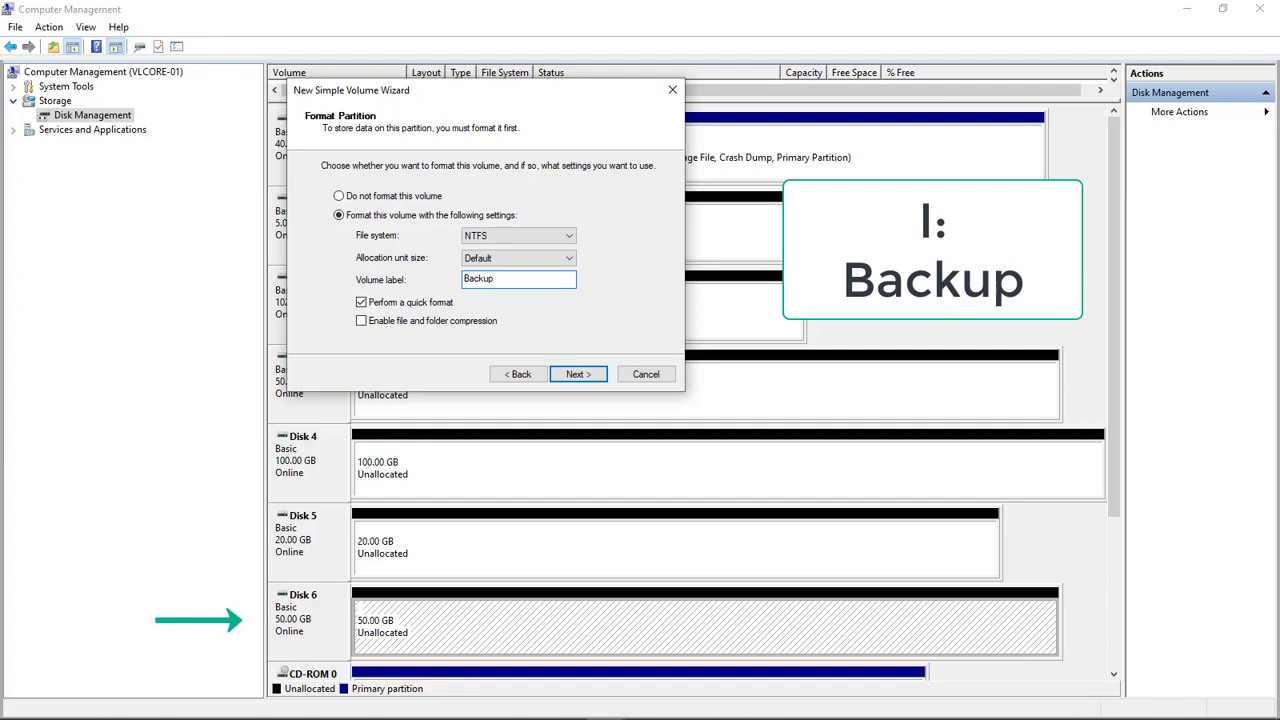
pyautogui.press('Return')
pyautogui.press('Return')
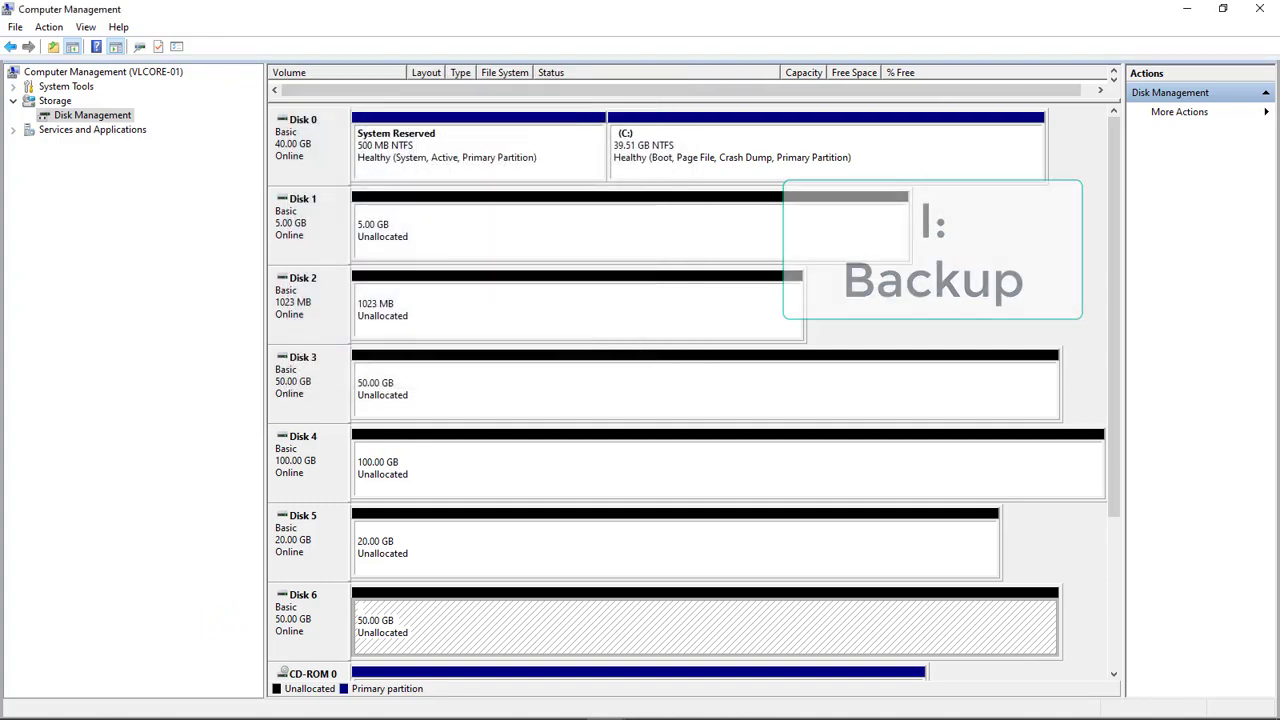
pyautogui.rightClick(112, 72)
pyautogui.click(186, 86)
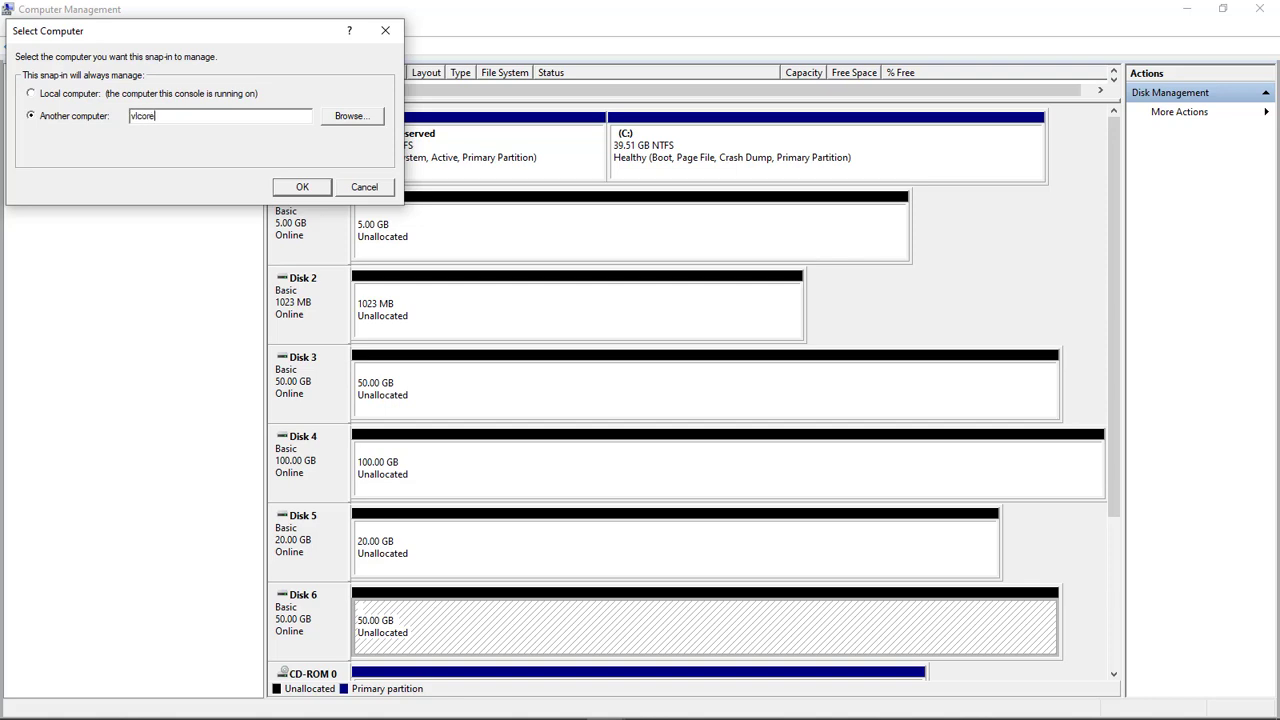
# Connect to VLCORE-01 and open its Disk Management view with more disks visible
pyautogui.press('Return')
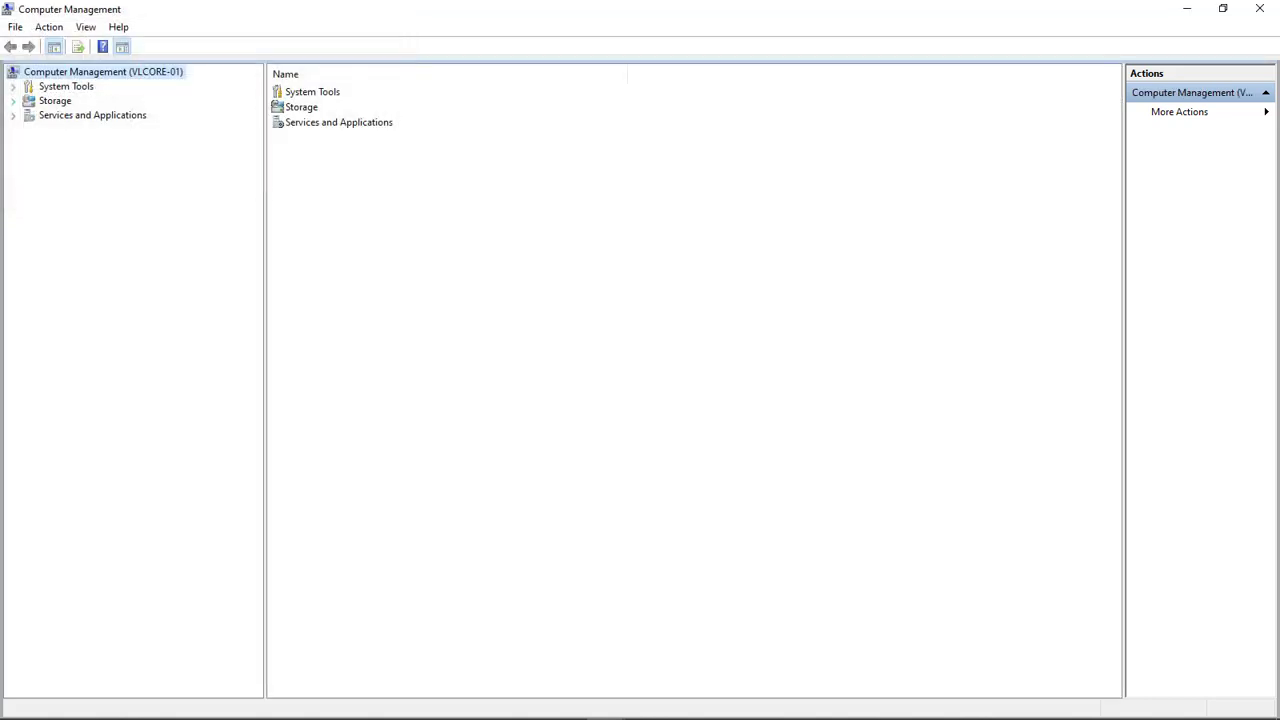
pyautogui.click(13, 101)
pyautogui.click(92, 115)
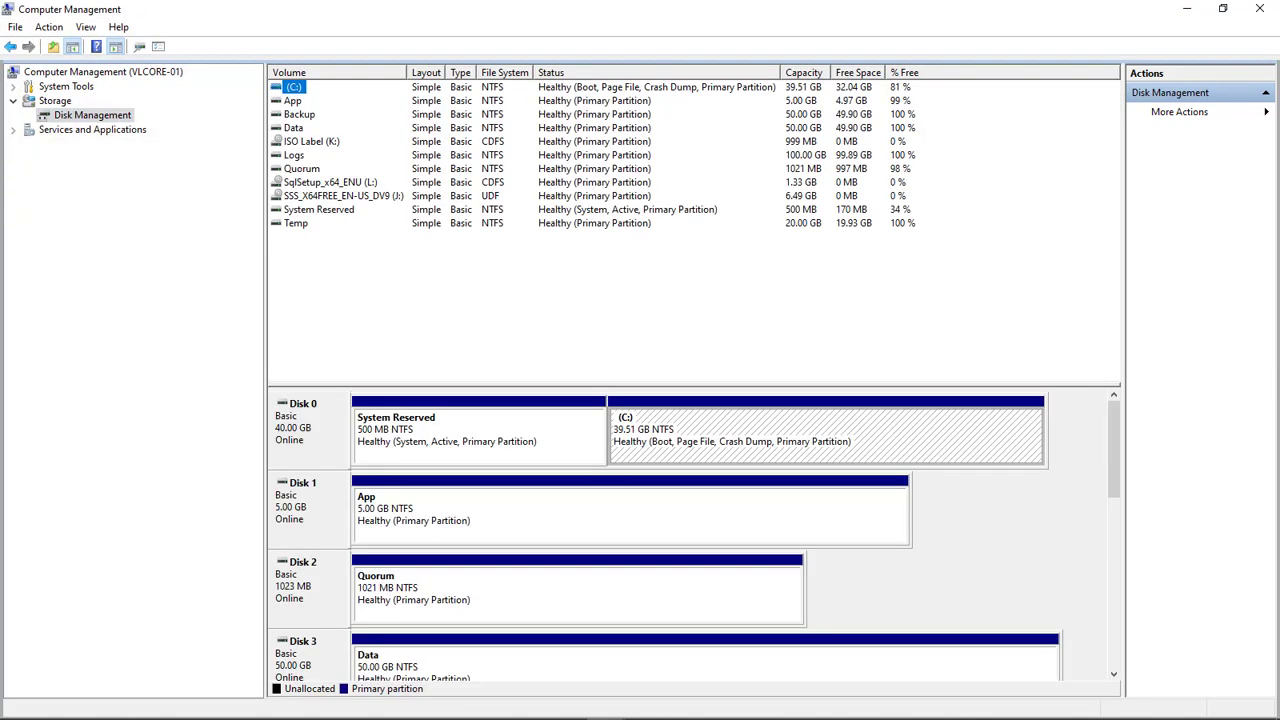
pyautogui.moveTo(694, 386); pyautogui.dragTo(694, 108)
# Assign drive letter D to the App volume, then select the Quorum volume
pyautogui.click(424, 230)
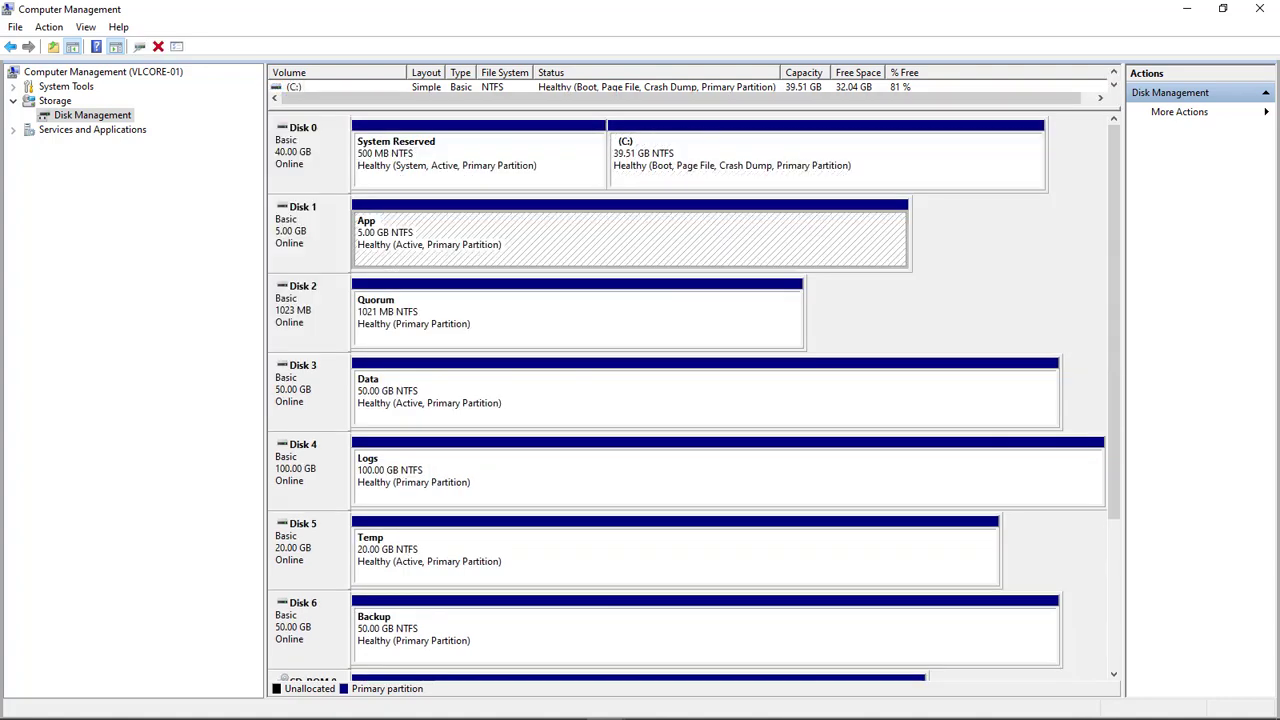
pyautogui.rightClick(424, 230)
pyautogui.click(517, 238)
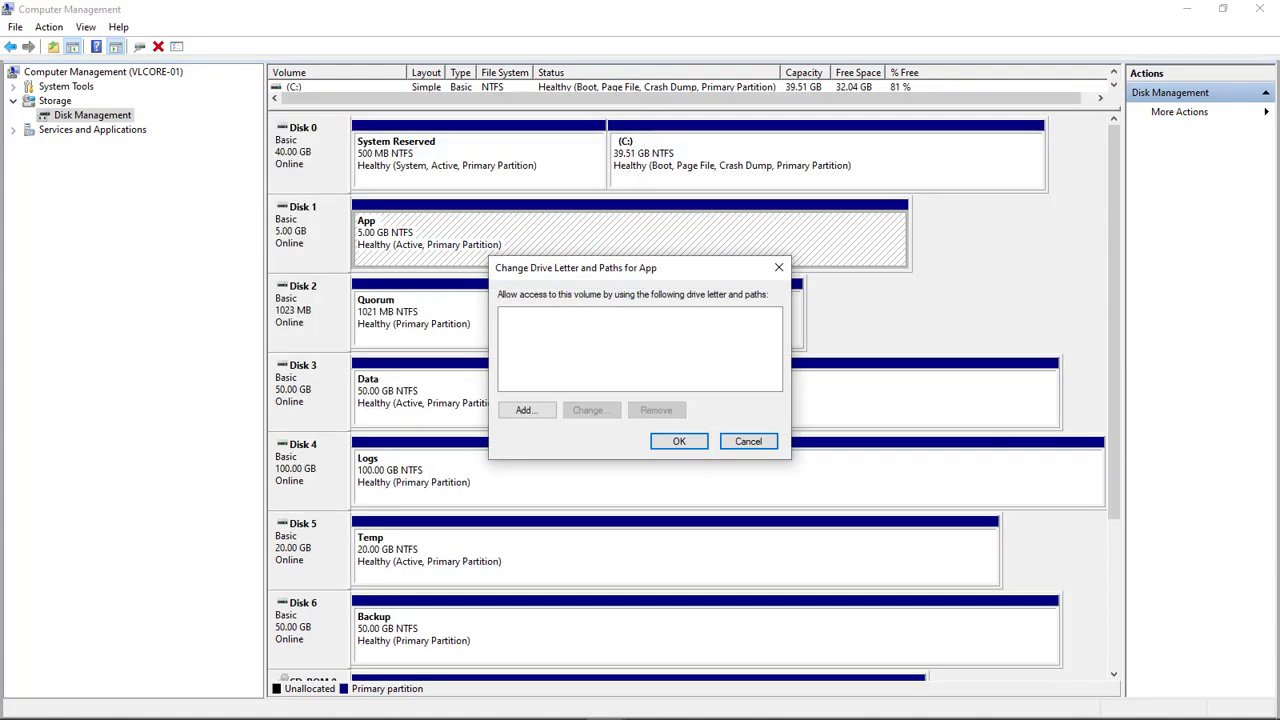
pyautogui.click(527, 410)
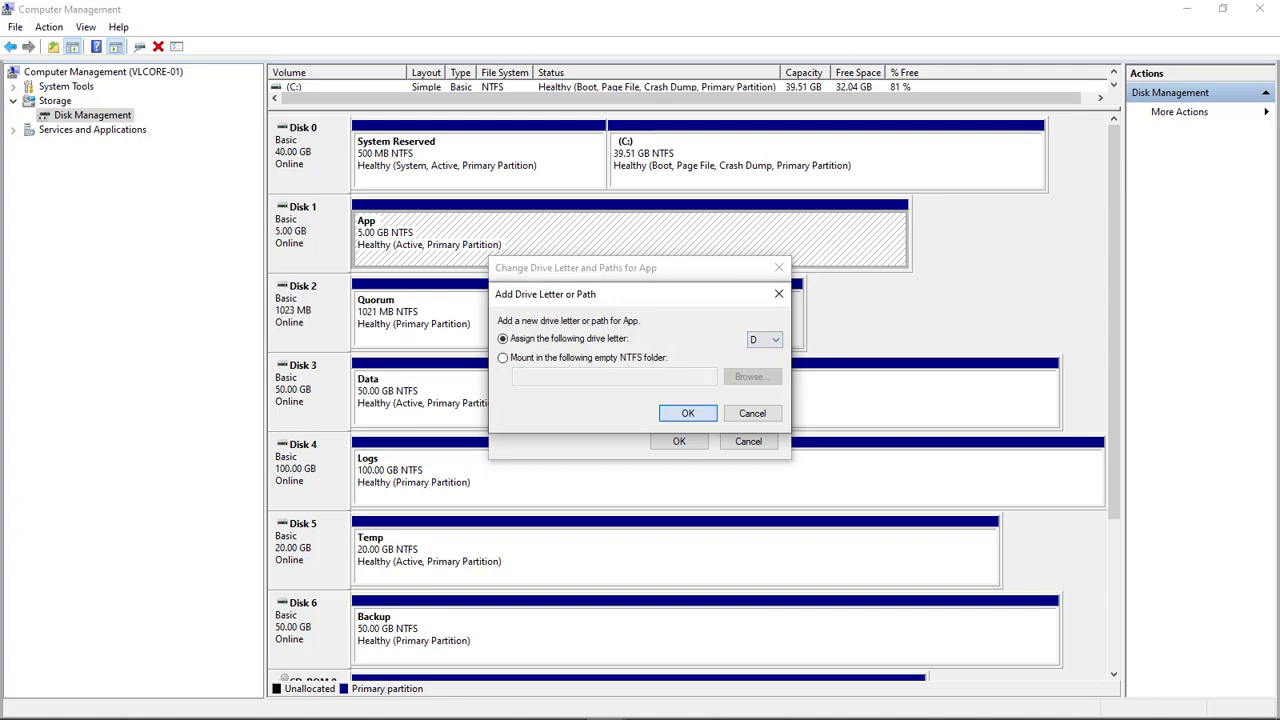
pyautogui.click(680, 412)
pyautogui.click(424, 310)
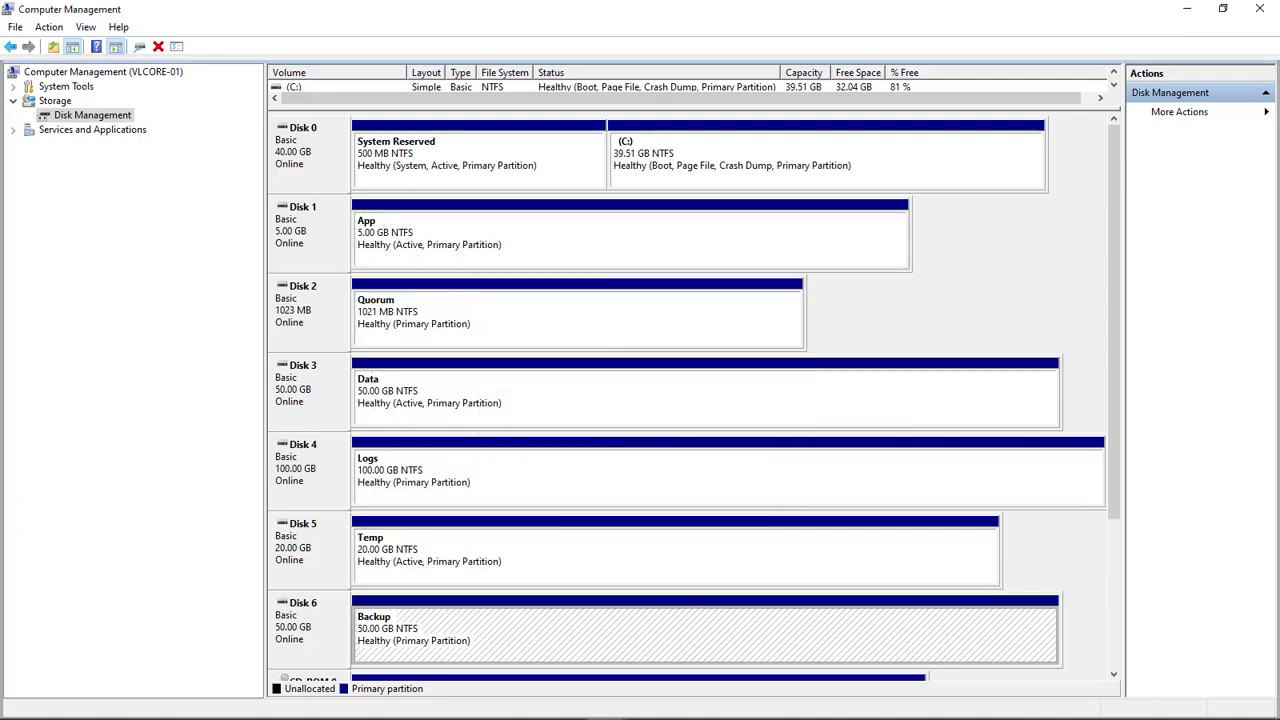
# Reconnect the console to VLCORE-01 and reopen Disk Management with a larger disk layout
pyautogui.rightClick(100, 71)
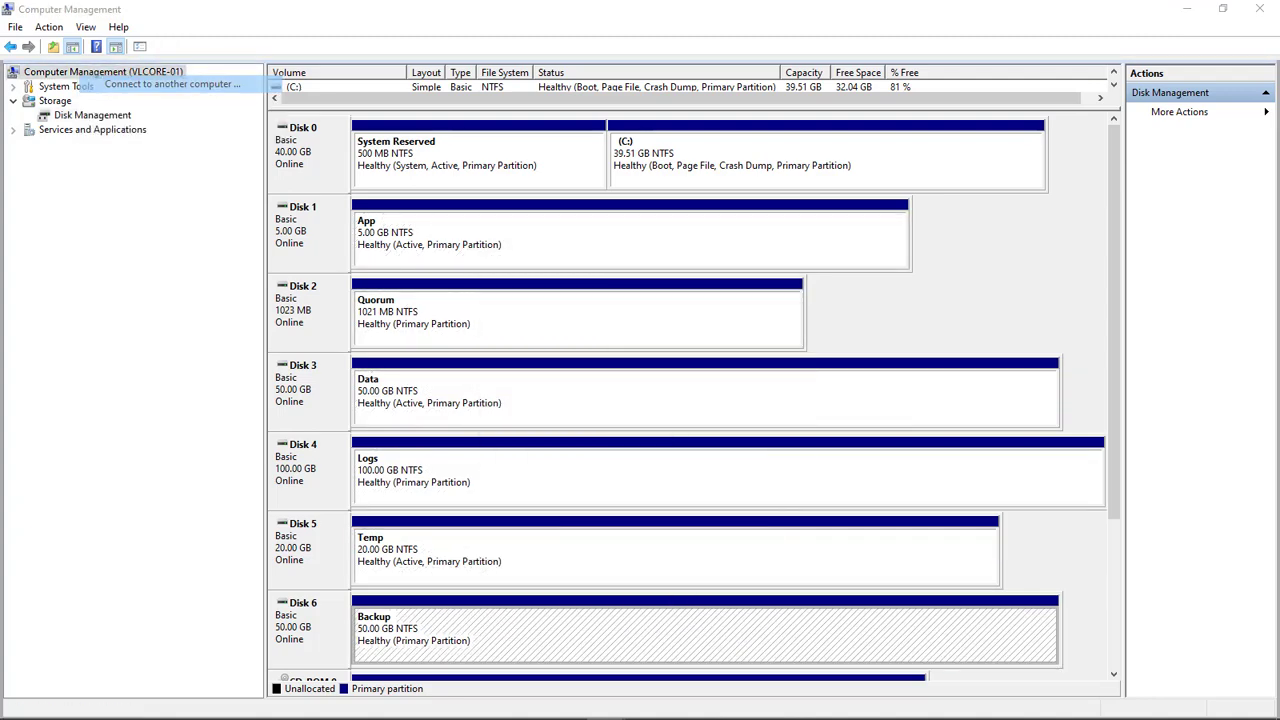
pyautogui.click(130, 80)
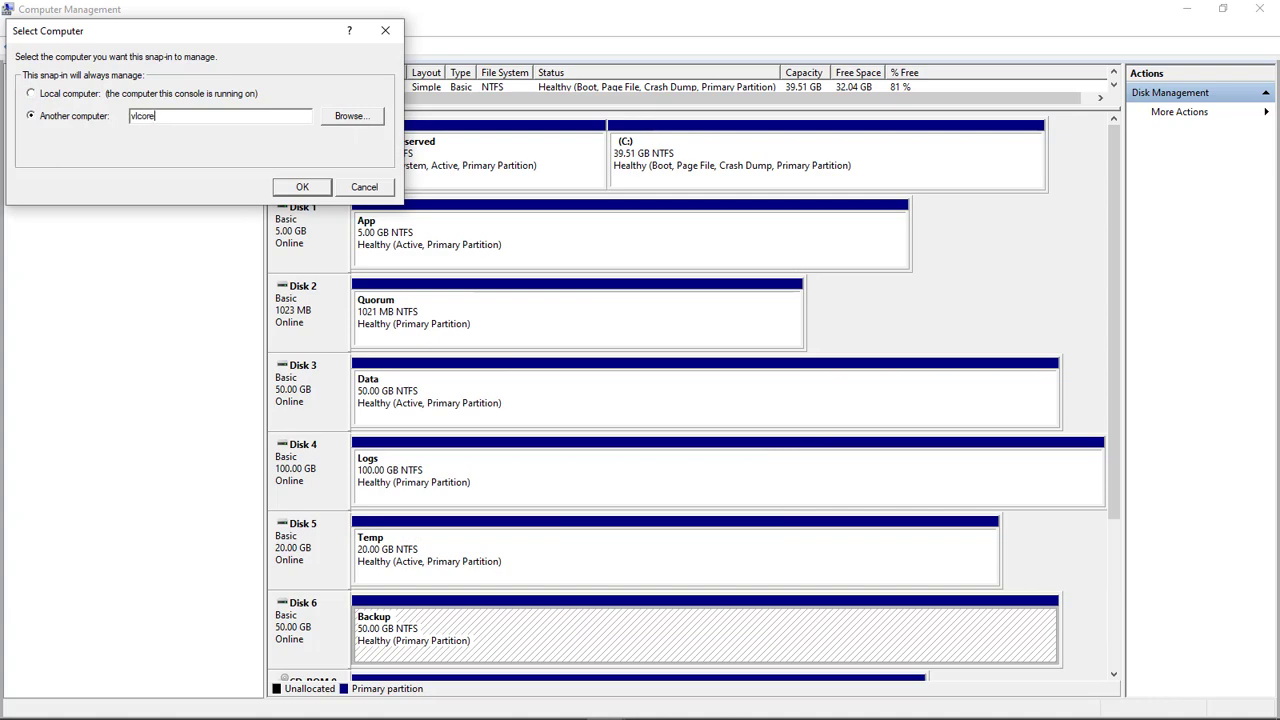
pyautogui.press('Return')
pyautogui.click(13, 101)
pyautogui.click(92, 115)
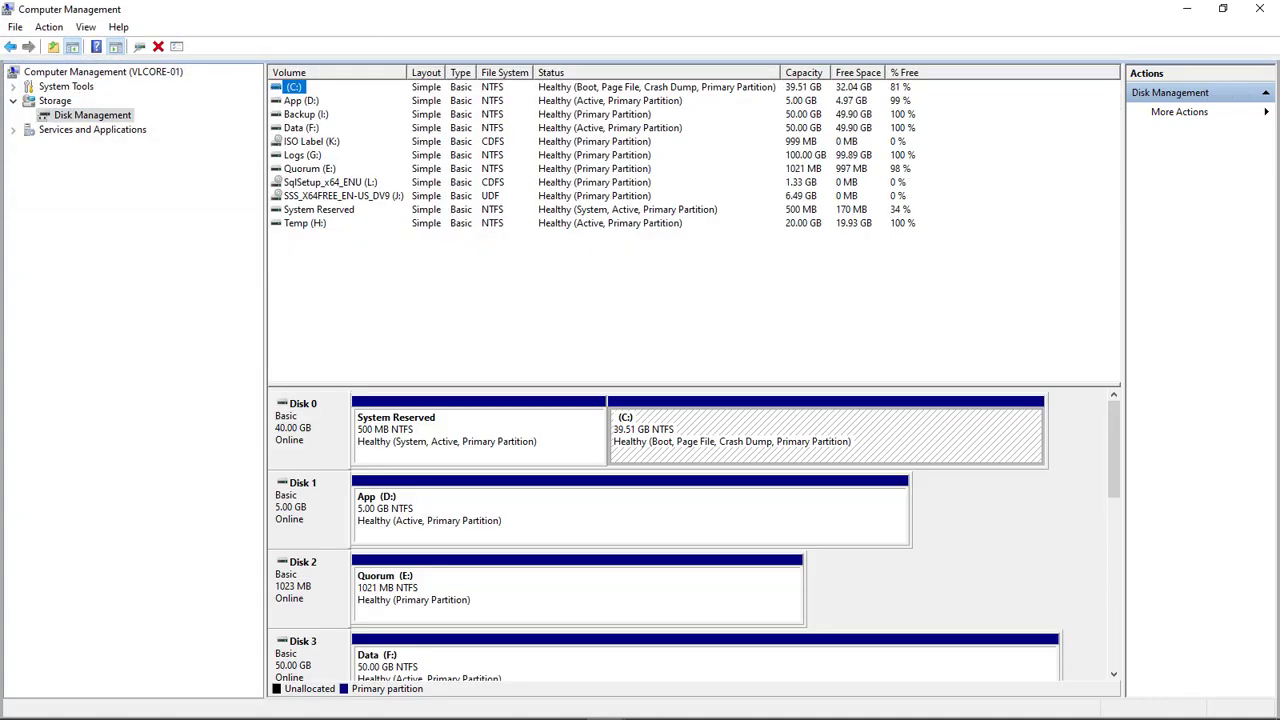
pyautogui.moveTo(694, 384); pyautogui.dragTo(694, 182)
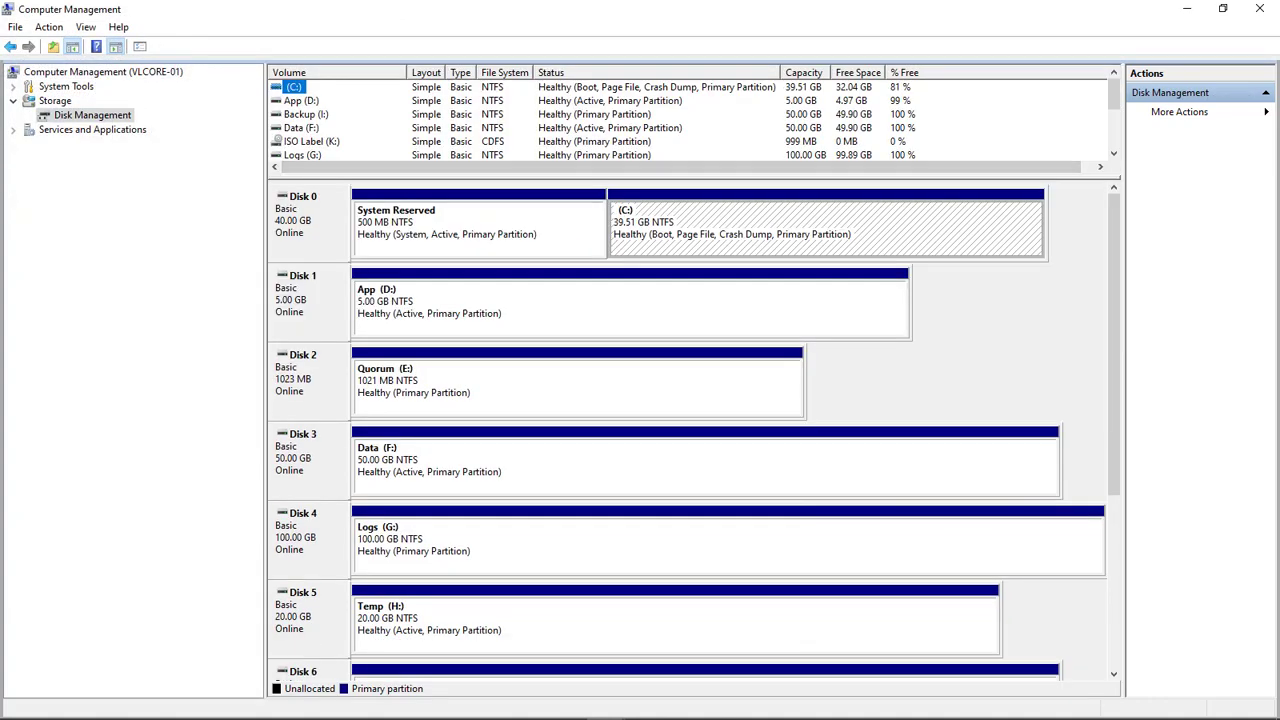
# Review the Logs (G:), Temp (H:) and Backup (I:) partitions and restore the volume list
pyautogui.click(700, 545)
pyautogui.click(720, 622)
pyautogui.moveTo(1114, 345); pyautogui.dragTo(1114, 387)
pyautogui.click(706, 625)
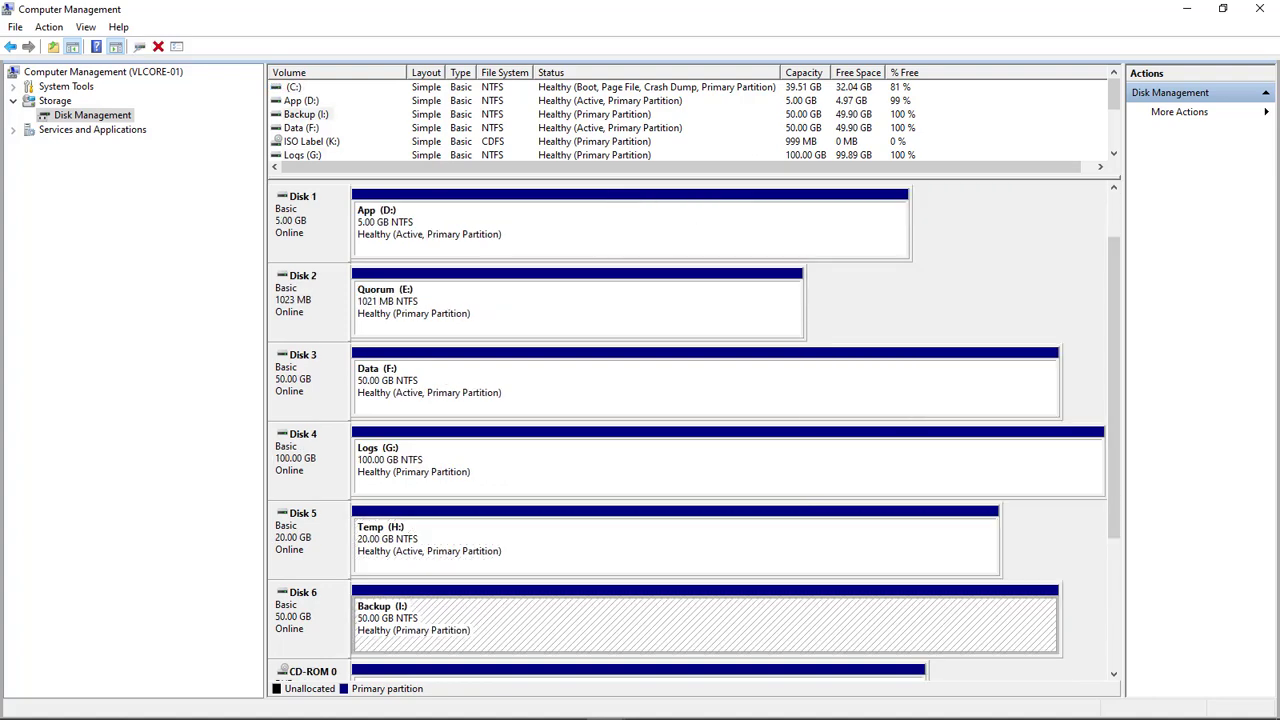
pyautogui.moveTo(694, 179); pyautogui.dragTo(694, 266)
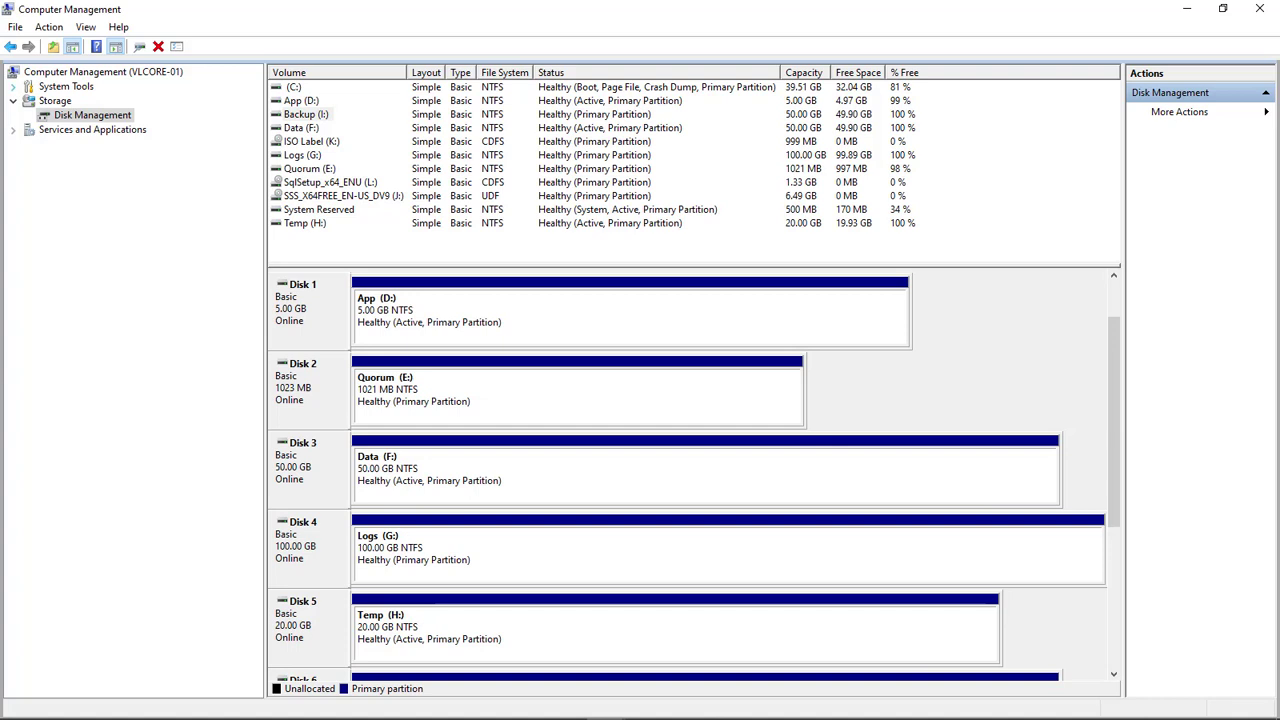
pyautogui.click(13, 86)
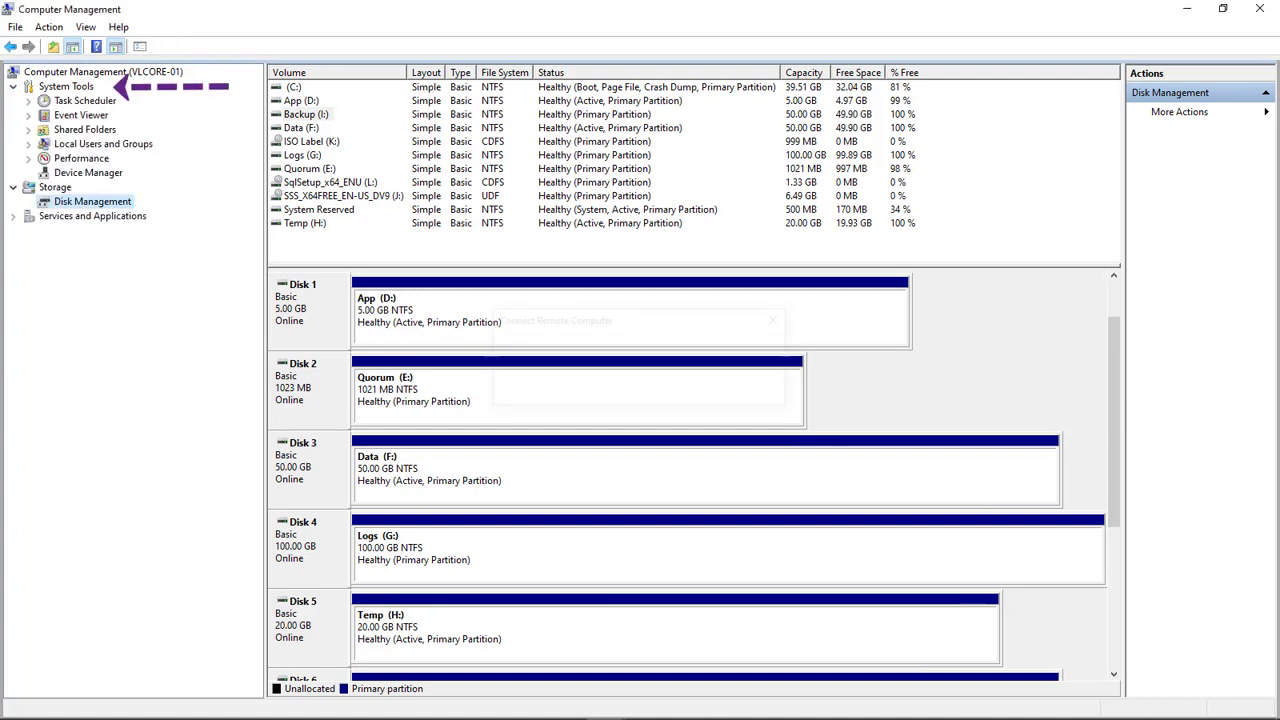
# View VLCORE-01's shares, start the New Share wizard, and browse for the folder path
pyautogui.click(28, 129)
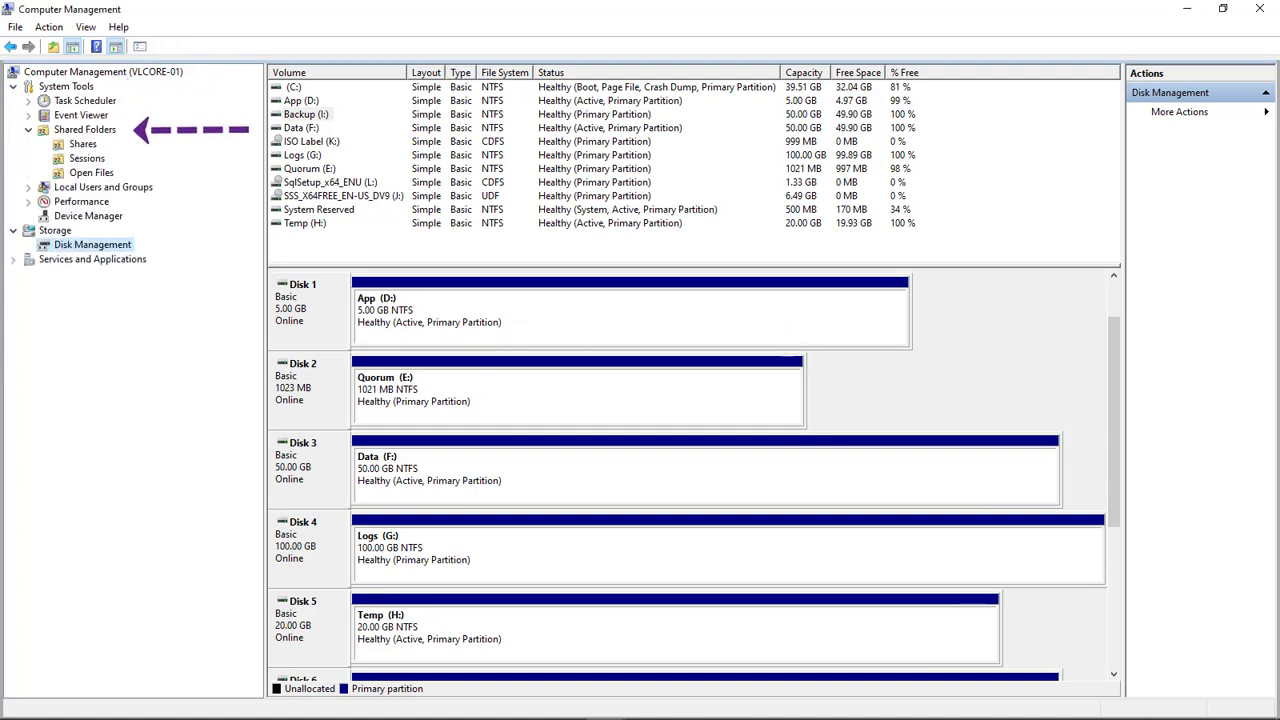
pyautogui.click(83, 144)
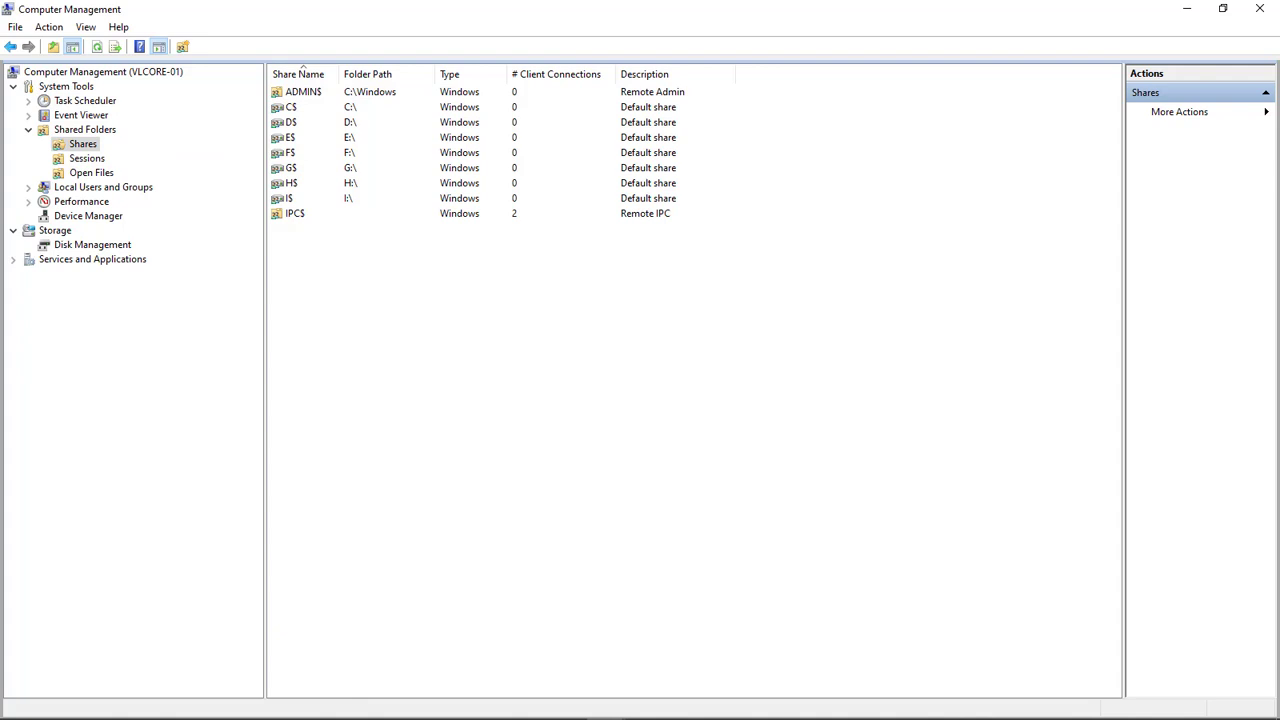
pyautogui.click(430, 167)
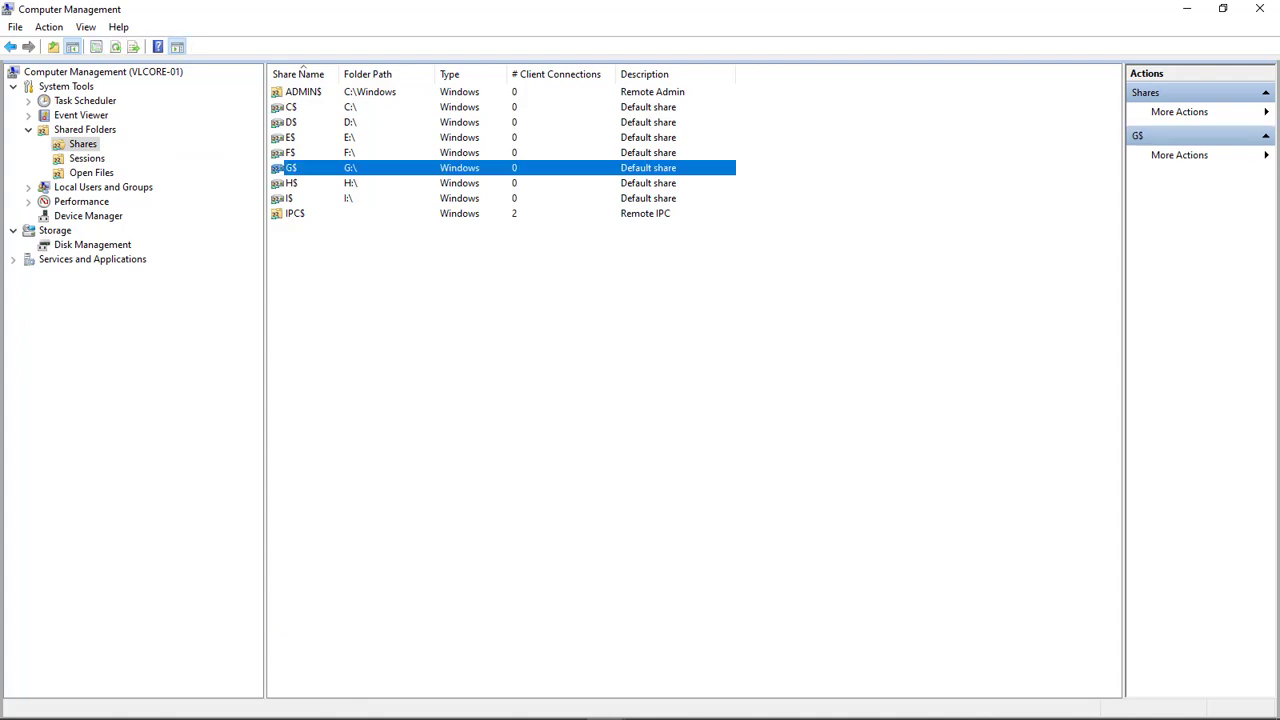
pyautogui.rightClick(425, 266)
pyautogui.click(476, 274)
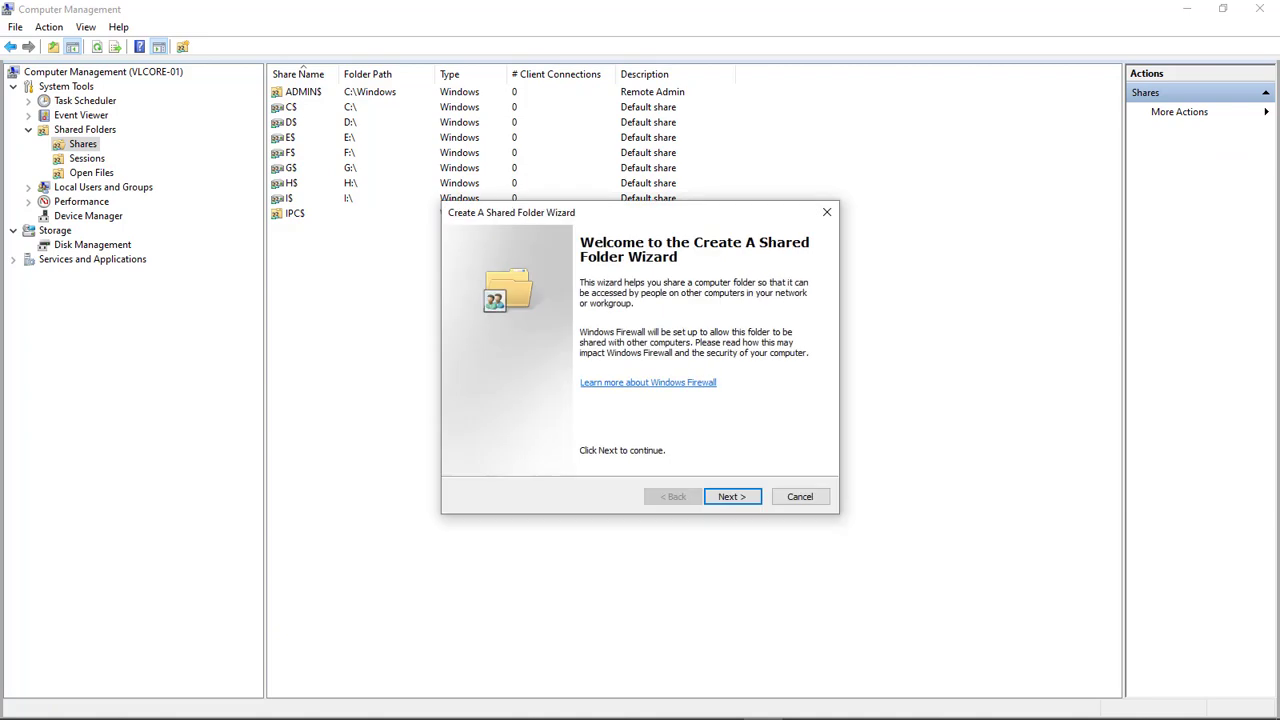
pyautogui.click(731, 496)
pyautogui.click(790, 371)
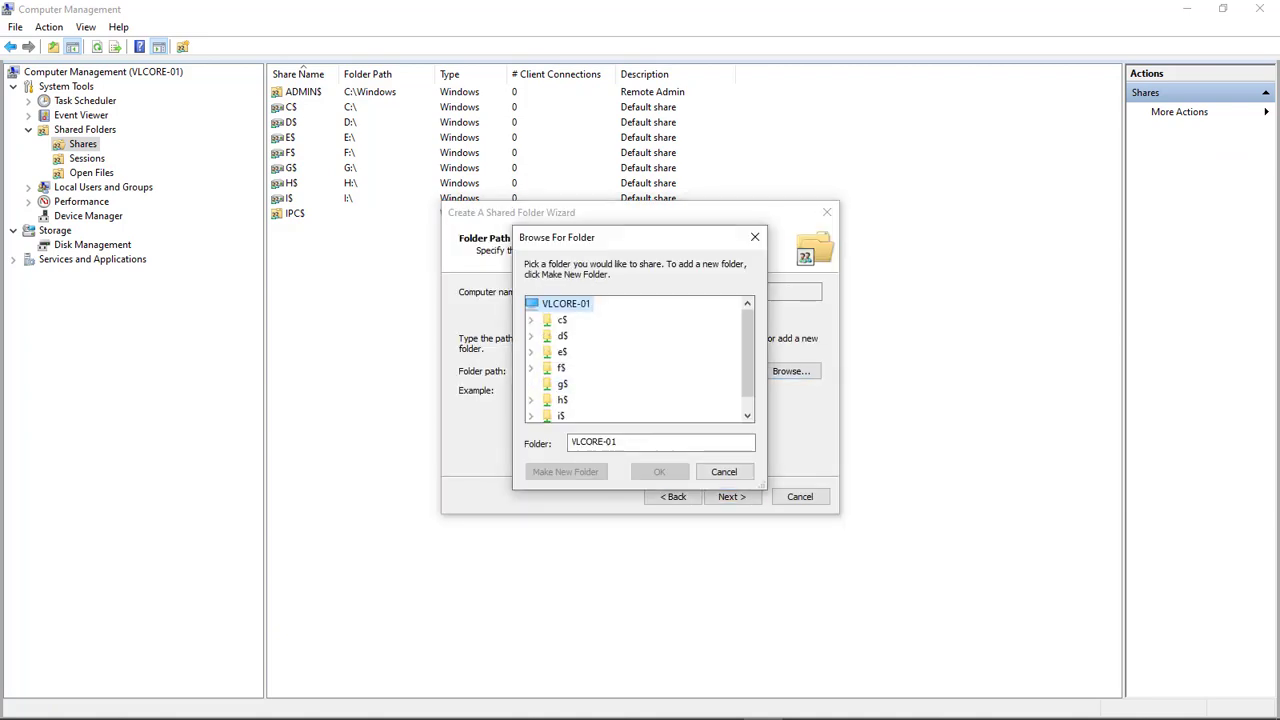
# Create the nested folders Inetpub\Logs\FailedReqLogFiles on the g$ drive
pyautogui.scroll(-1, 600, 365)
pyautogui.click(562, 368)
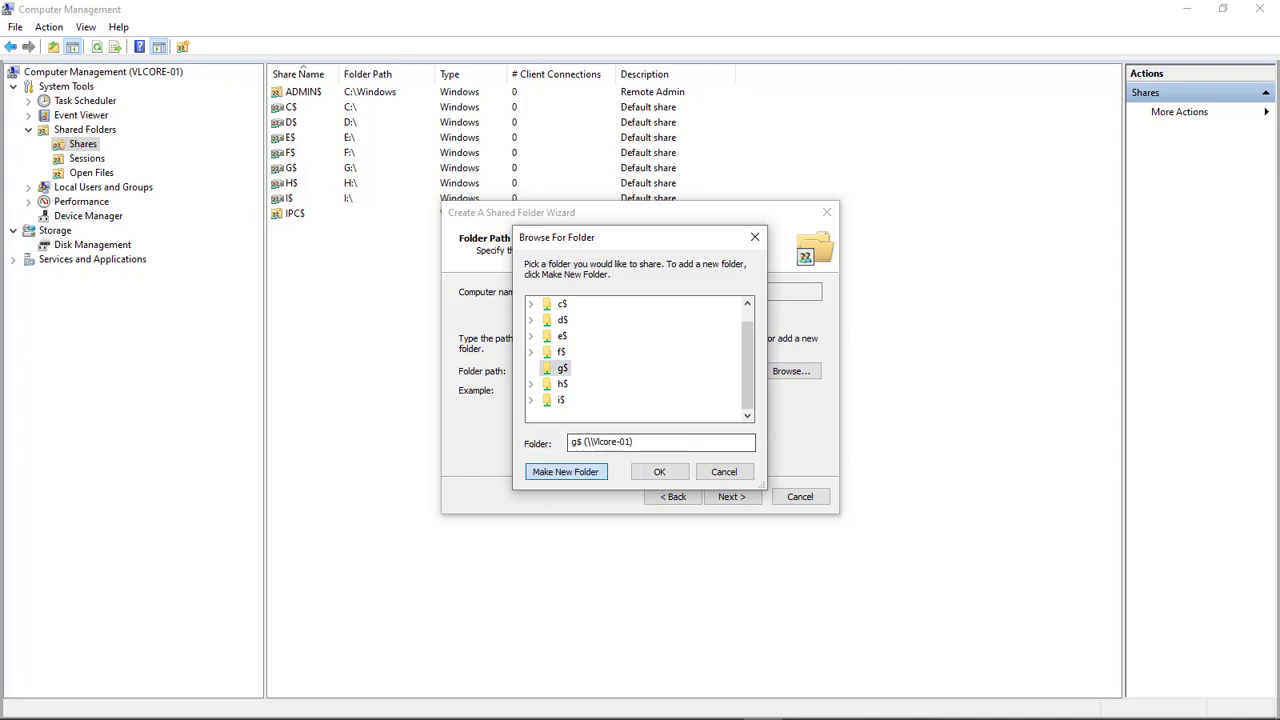
pyautogui.click(565, 471)
pyautogui.write('Inetpu')
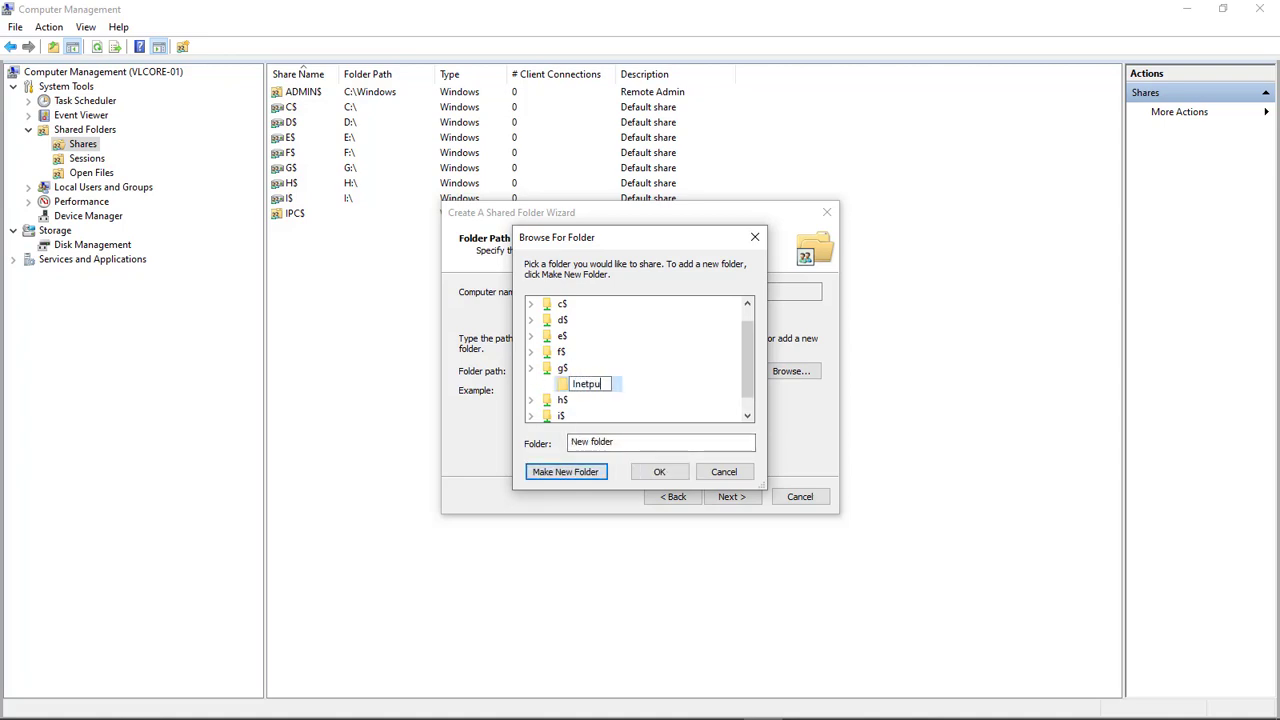
pyautogui.write('b')
pyautogui.press('Return')
pyautogui.hotkey('alt', 'm')
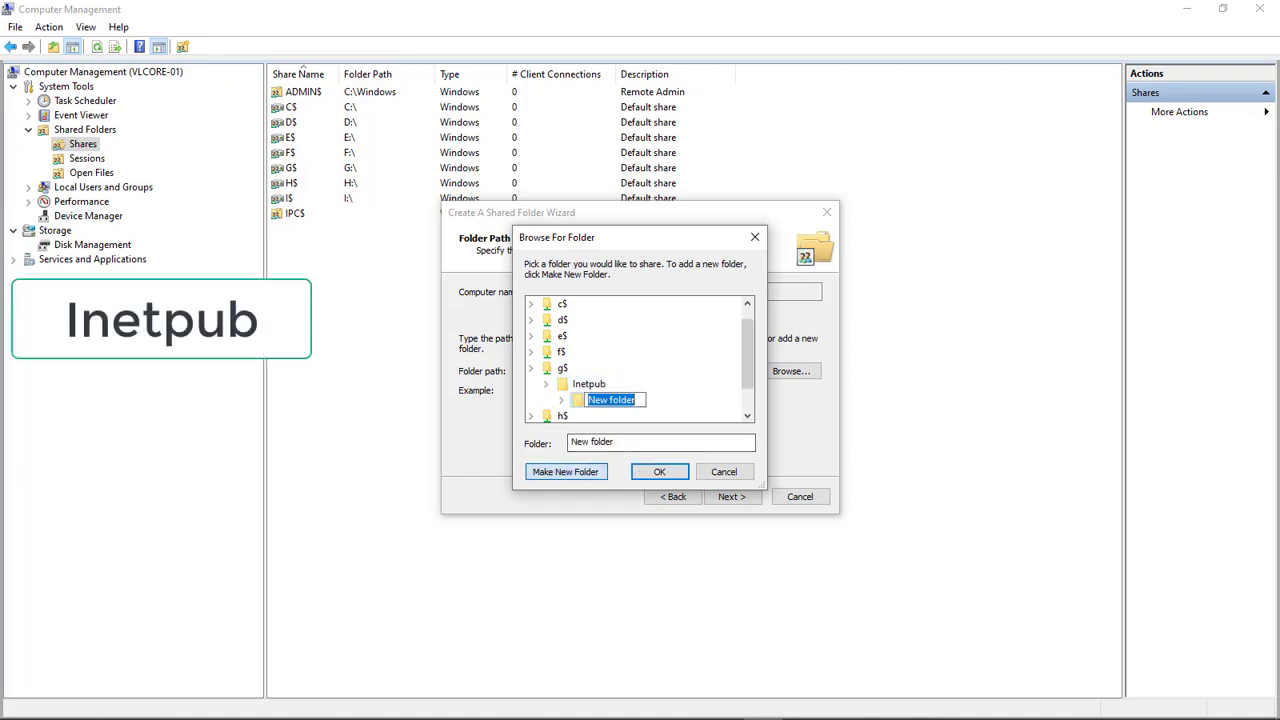
pyautogui.write('Logs')
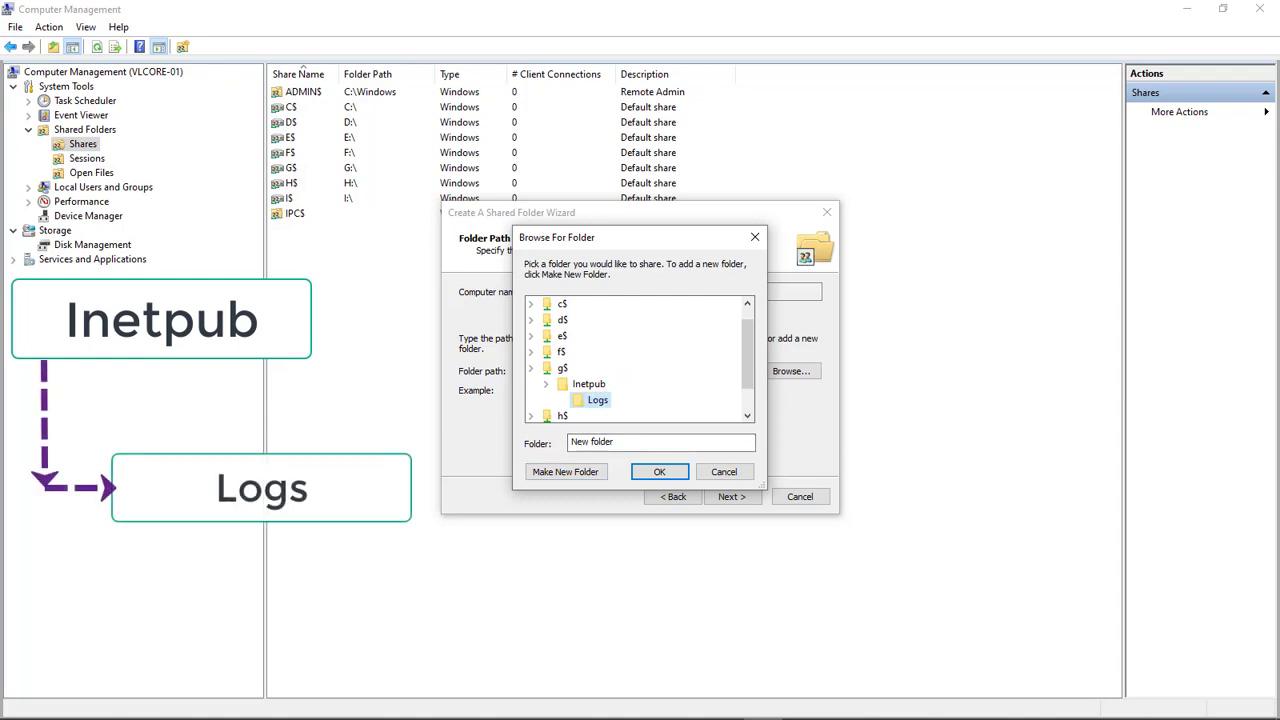
pyautogui.press('Return')
pyautogui.hotkey('alt', 'm')
pyautogui.write('FailedReqLogFiles')
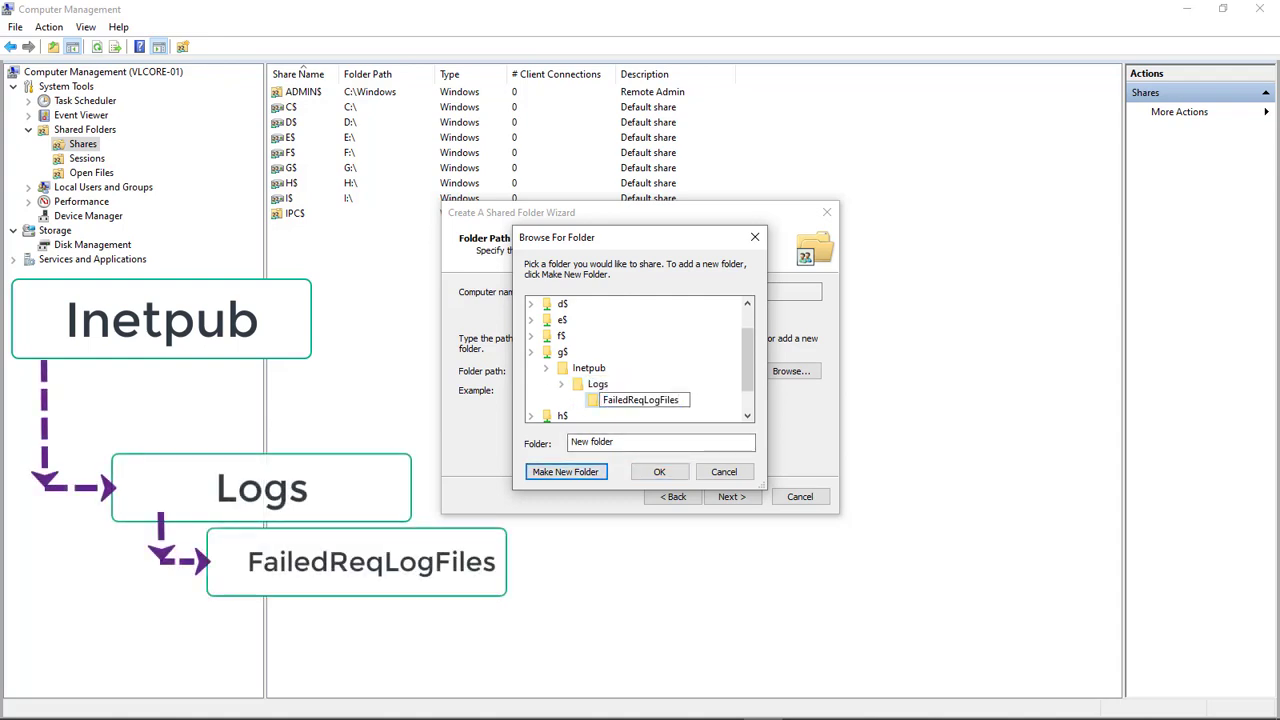
pyautogui.press('Return')
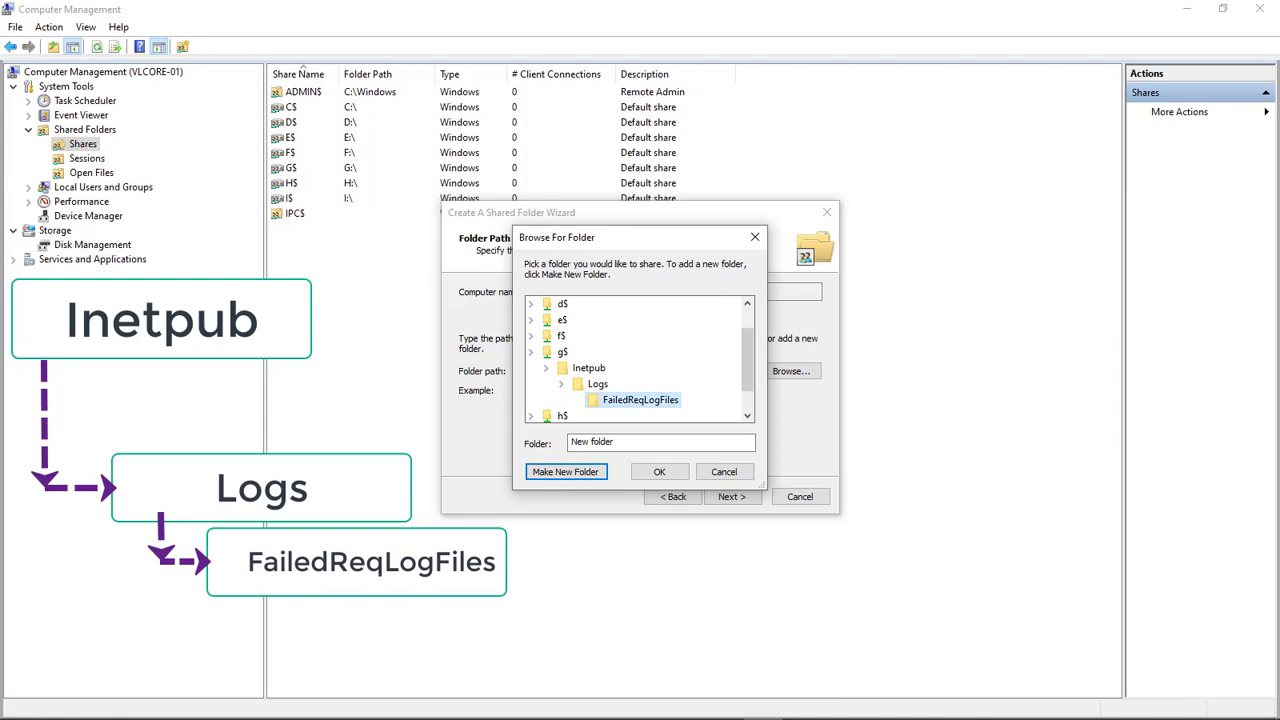
# Add a wwwroot folder inside Inetpub and confirm G:\Inetpub as the share's folder
pyautogui.click(596, 369)
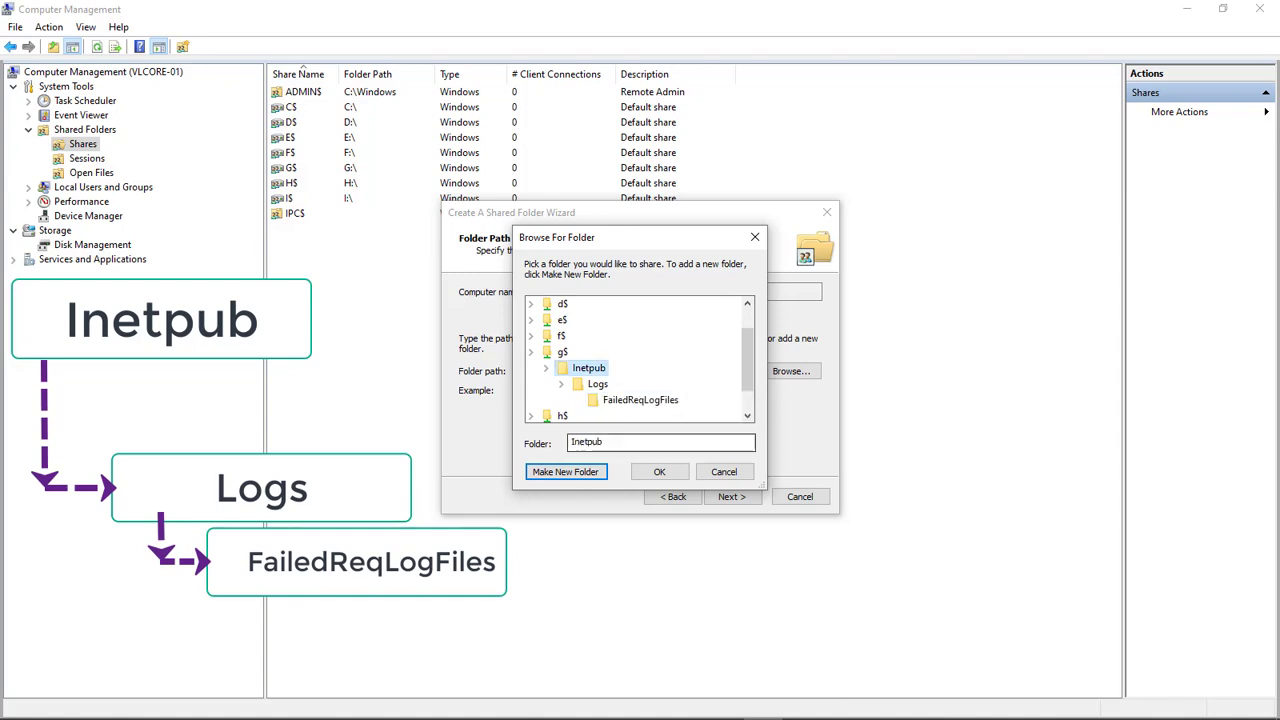
pyautogui.hotkey('alt', 'm')
pyautogui.write('w')
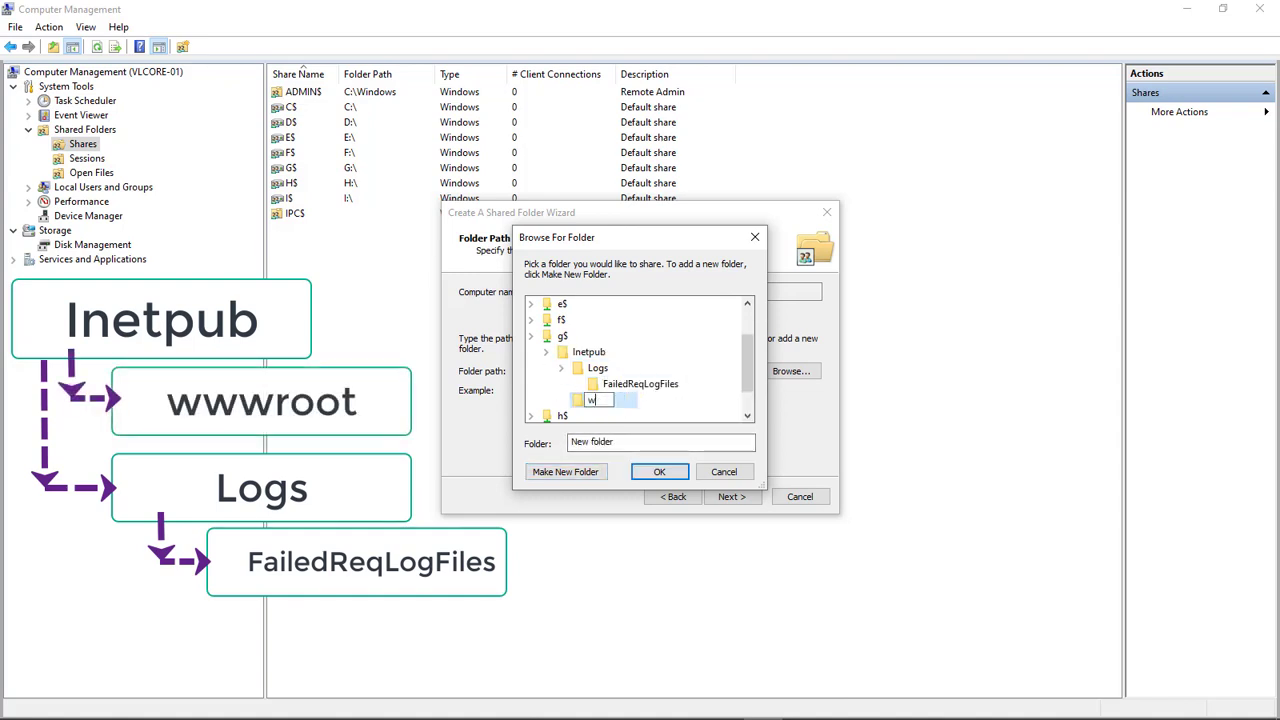
pyautogui.write('wwroot')
pyautogui.press('Return')
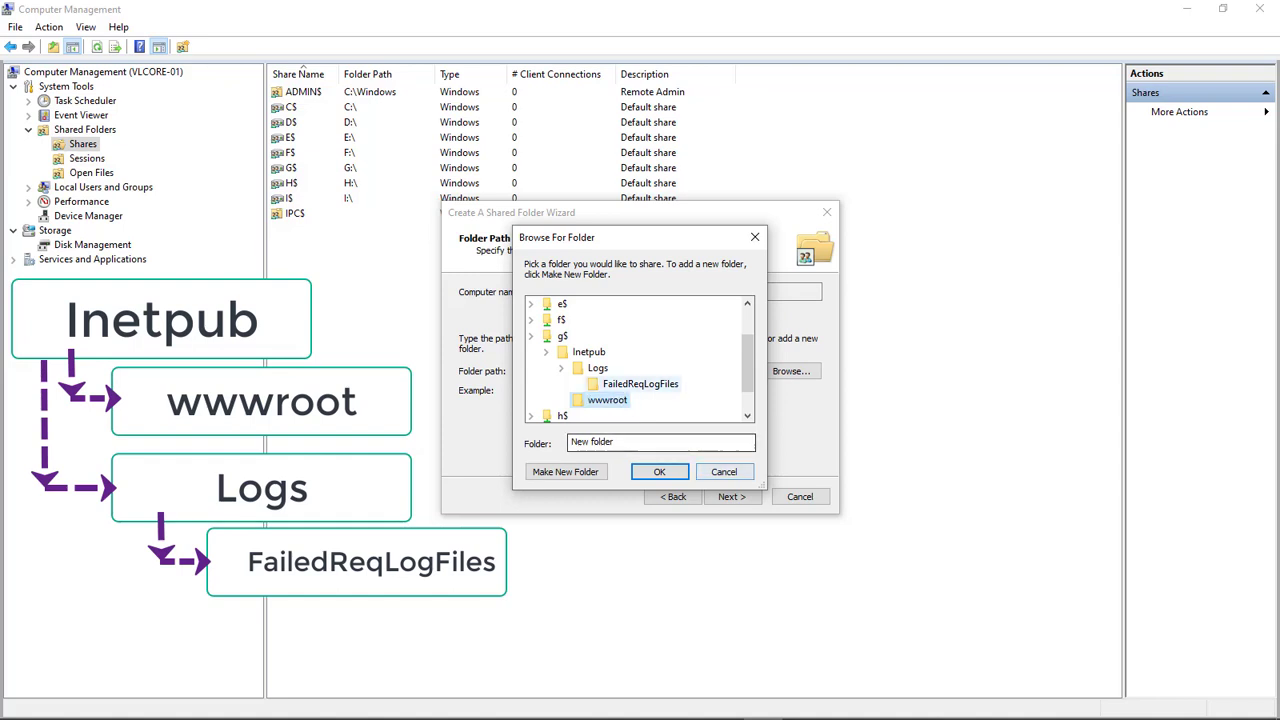
pyautogui.click(588, 353)
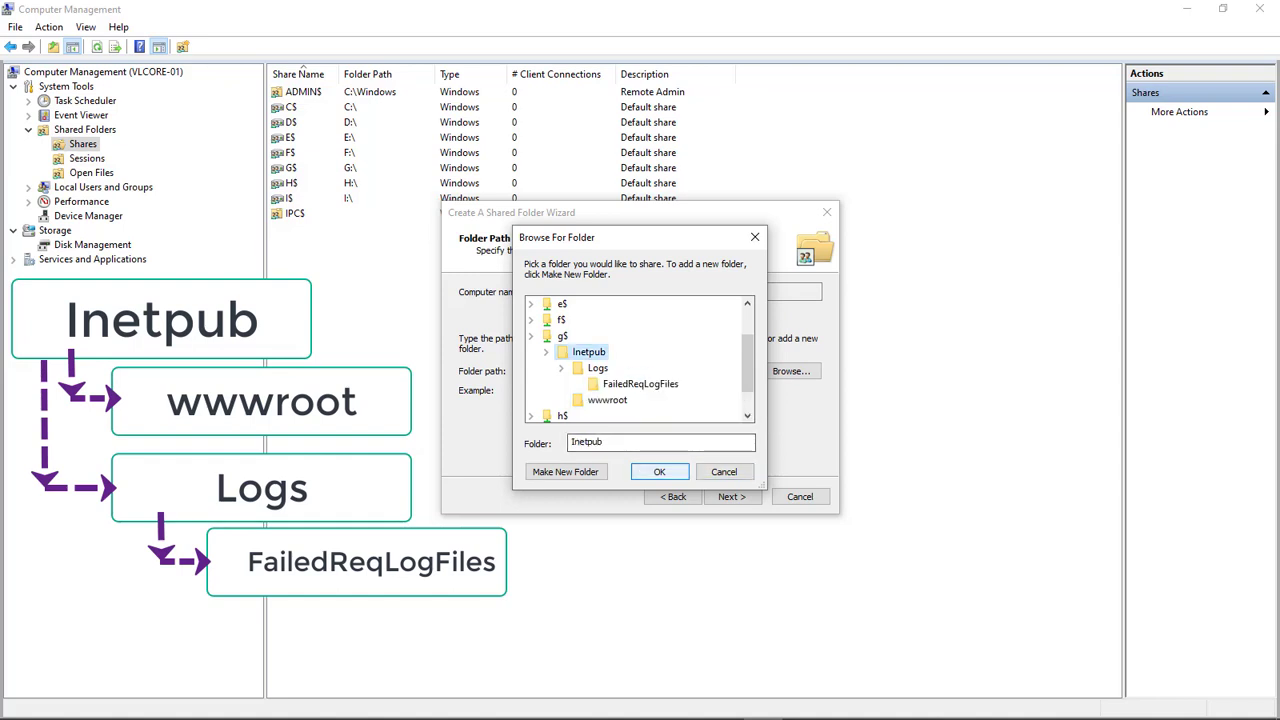
pyautogui.press('Return')
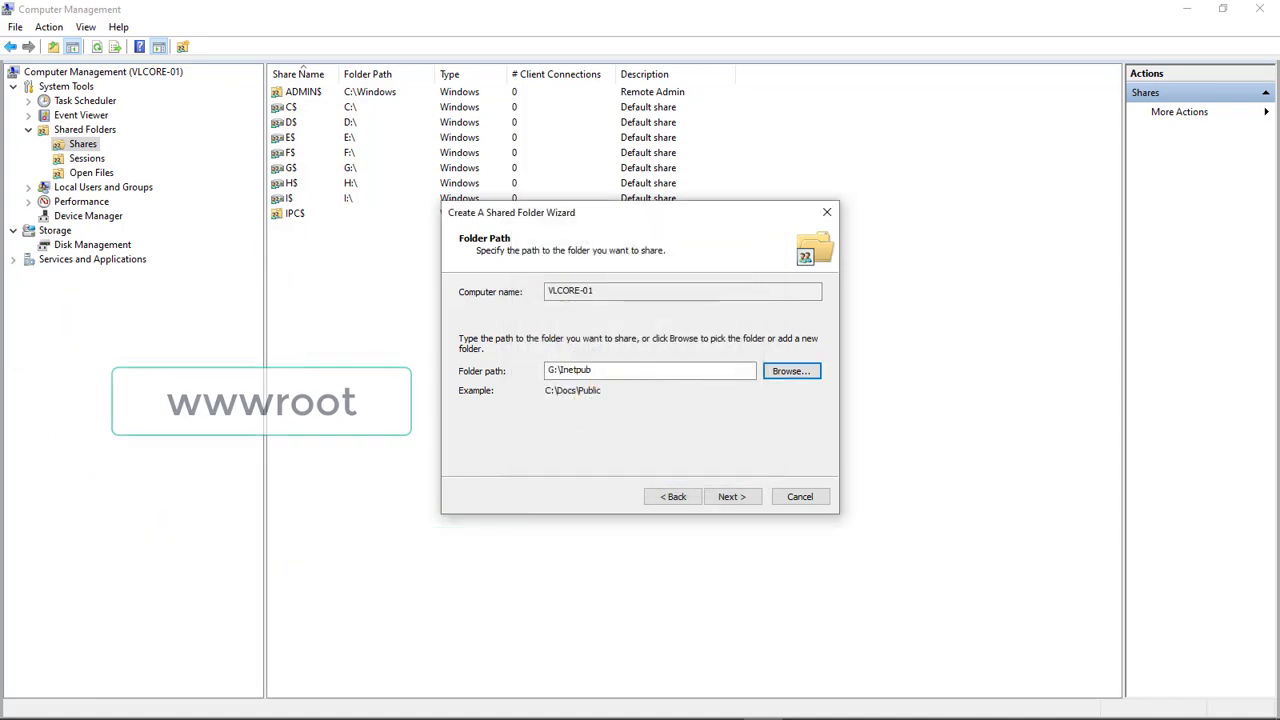
# Keep the share name Inetpub, add a user under custom permissions, and finish the wizard
pyautogui.press('Return')
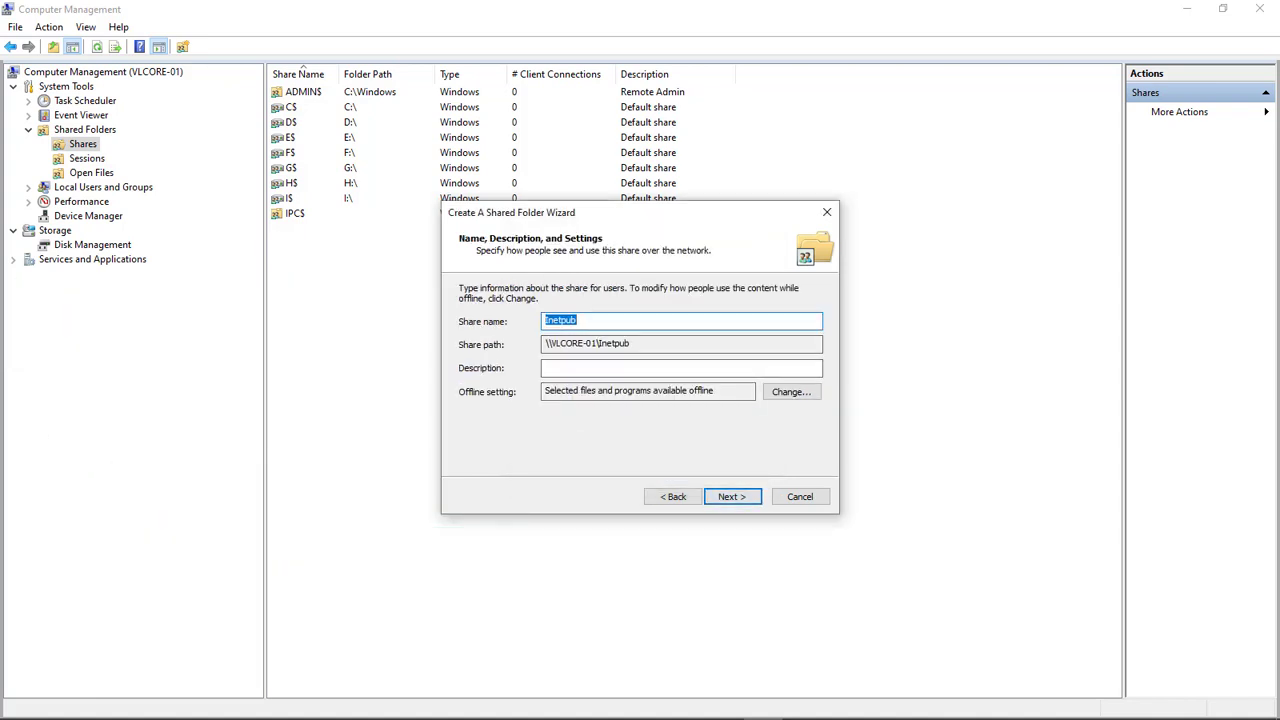
pyautogui.press('Return')
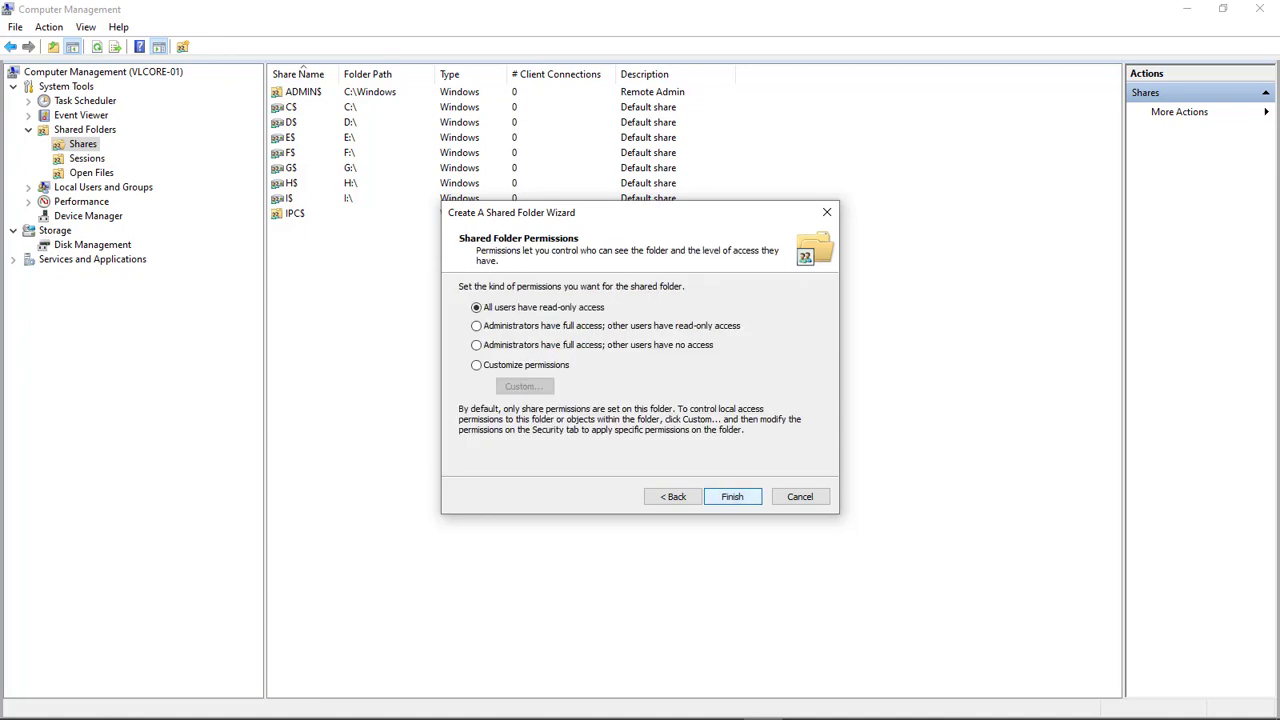
pyautogui.press('Up')
pyautogui.press('Tab')
pyautogui.press('Return')
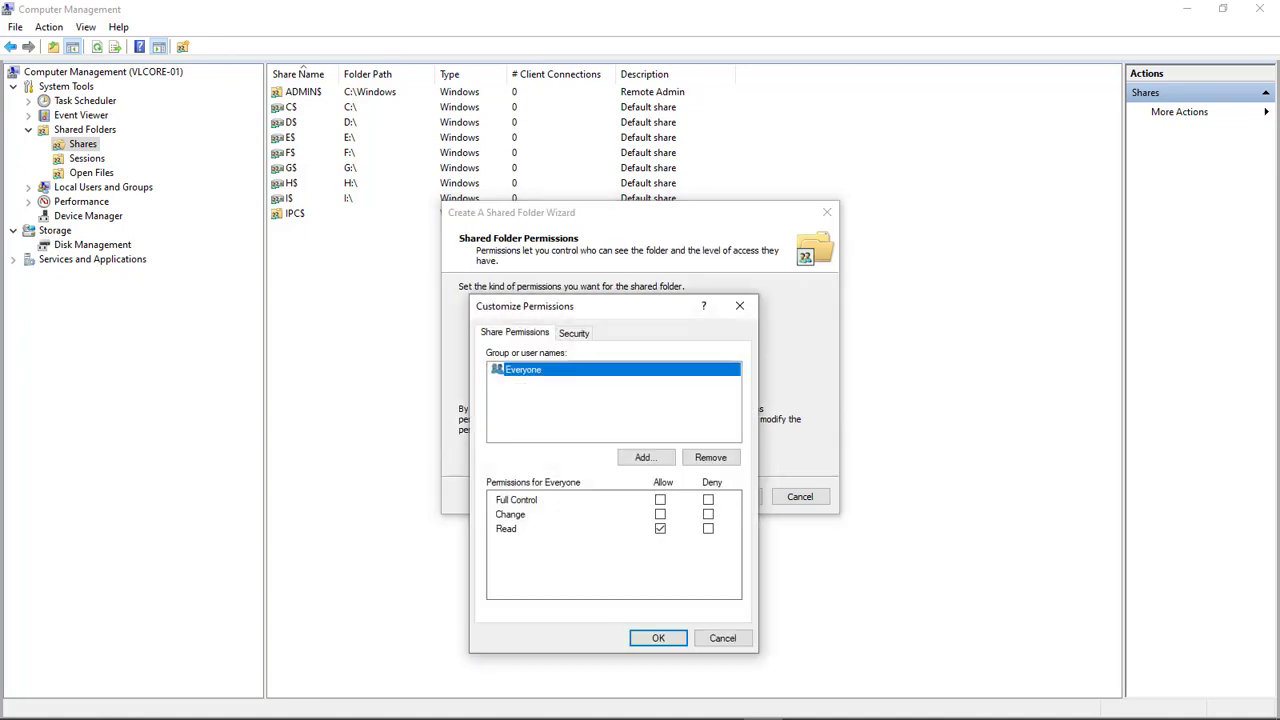
pyautogui.press('Tab')
pyautogui.press('Return')
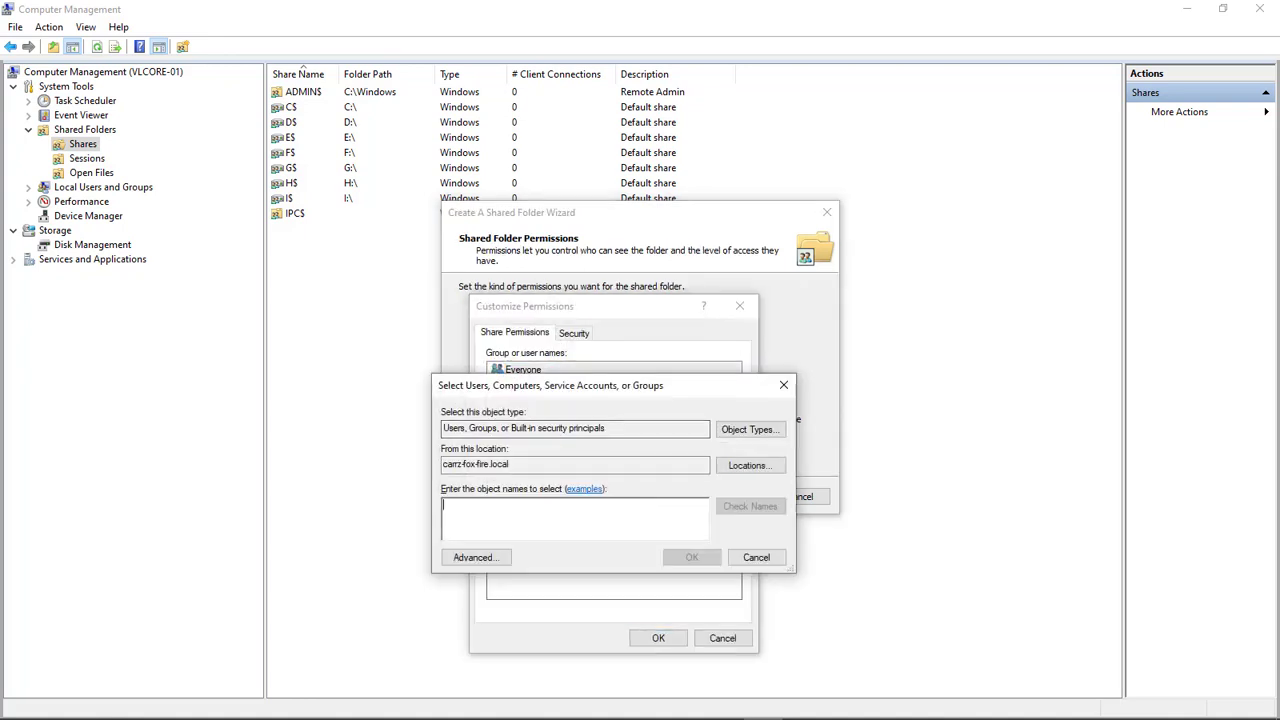
pyautogui.write('c')
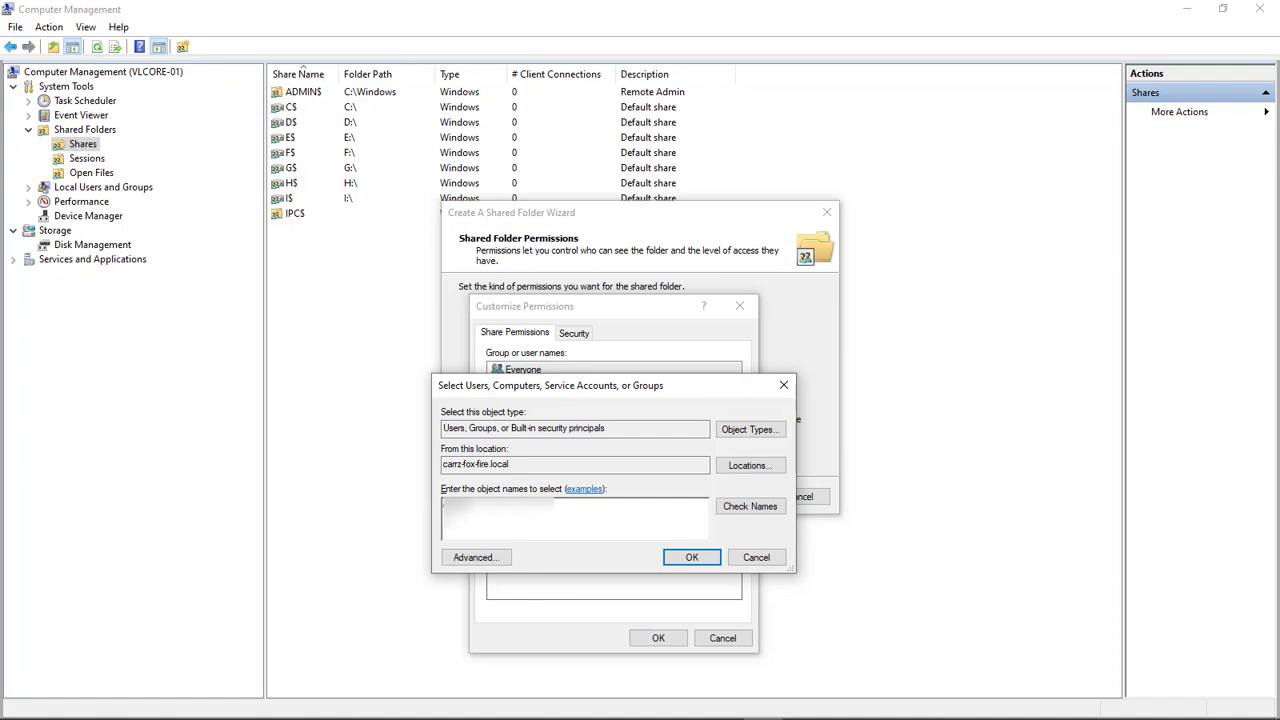
pyautogui.press('Return')
pyautogui.press('Return')
pyautogui.press('Return')
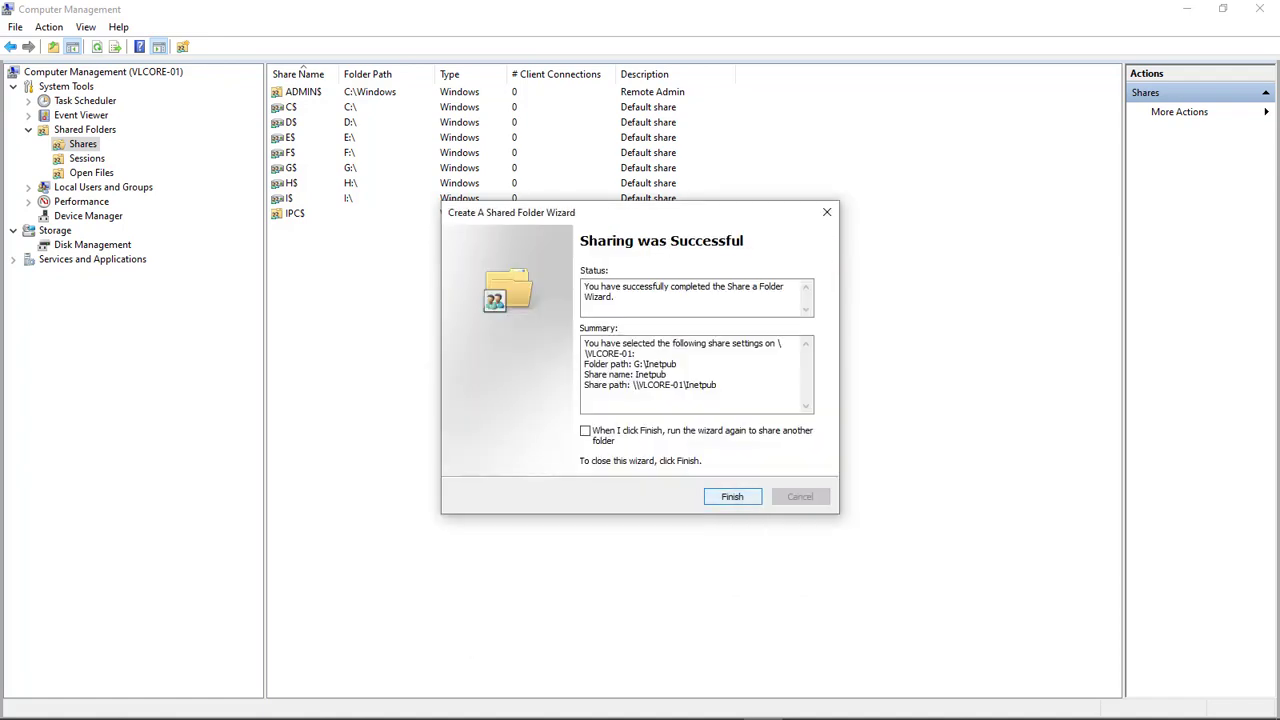
pyautogui.press('Return')
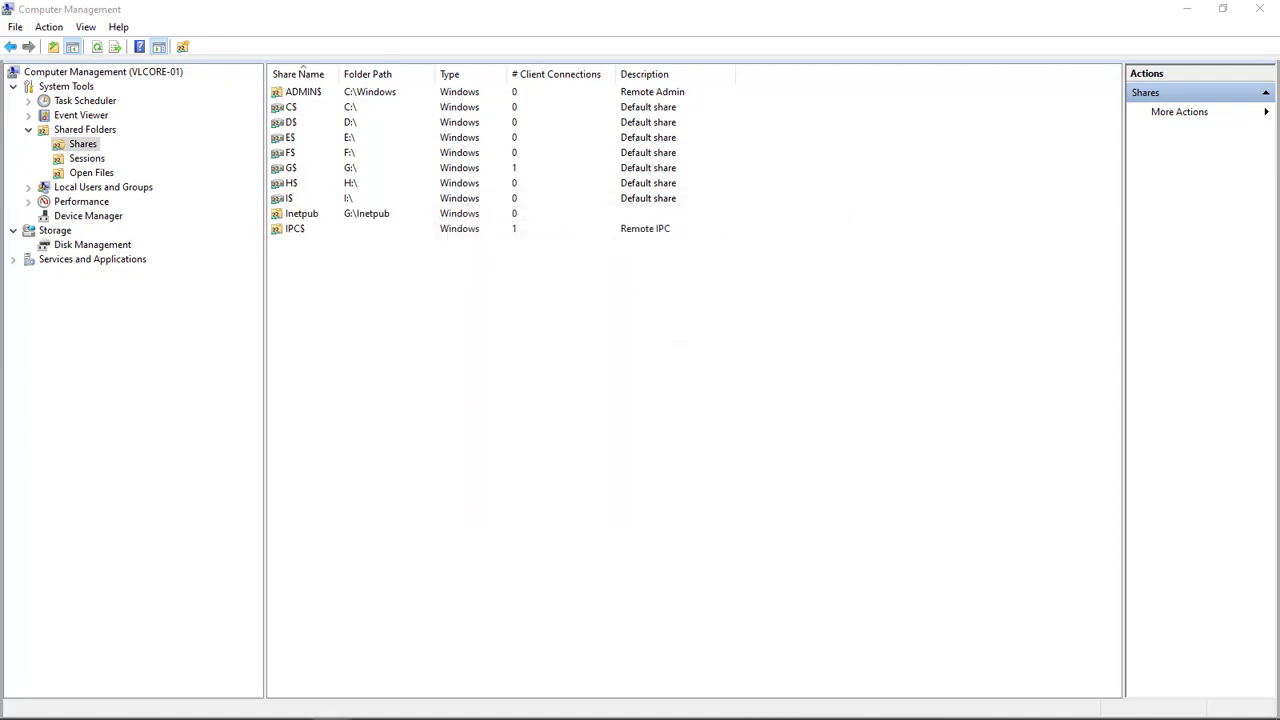
# Browse \\vlcore-01\Inetpub\Logs\FailedReqLogFiles in a new File Explorer window, then close it
pyautogui.rightClick(213, 704)
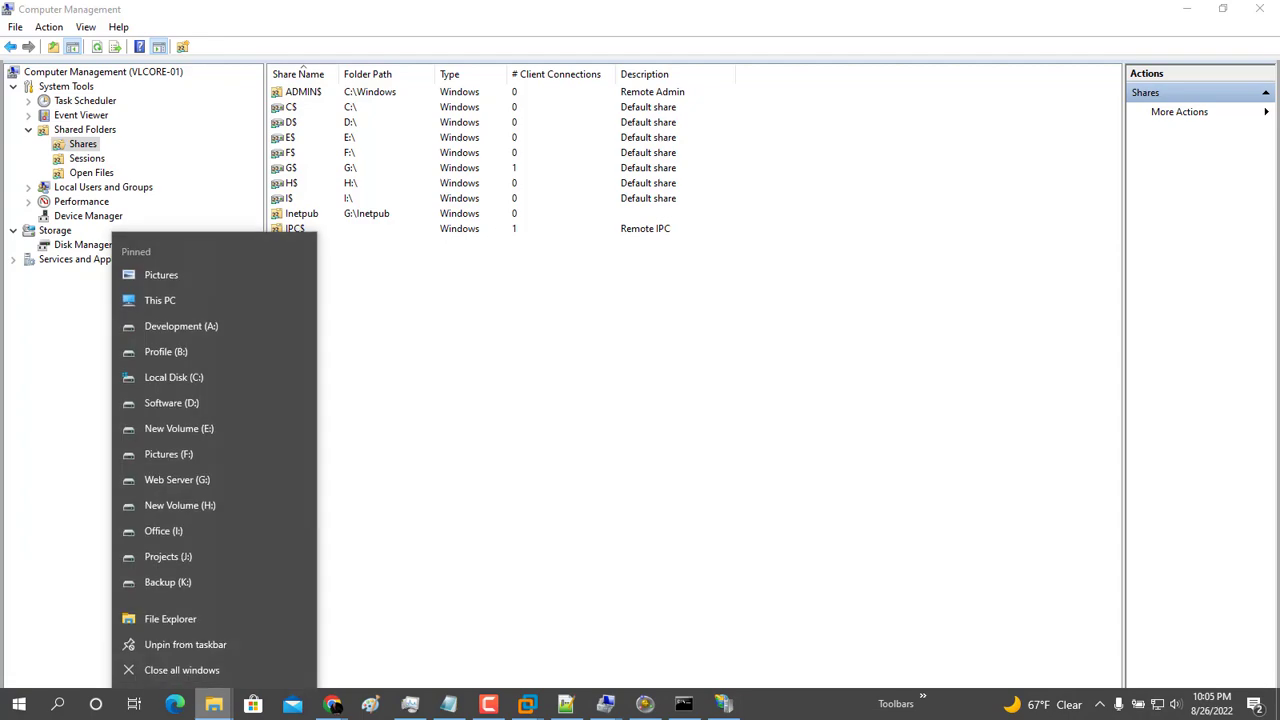
pyautogui.click(170, 618)
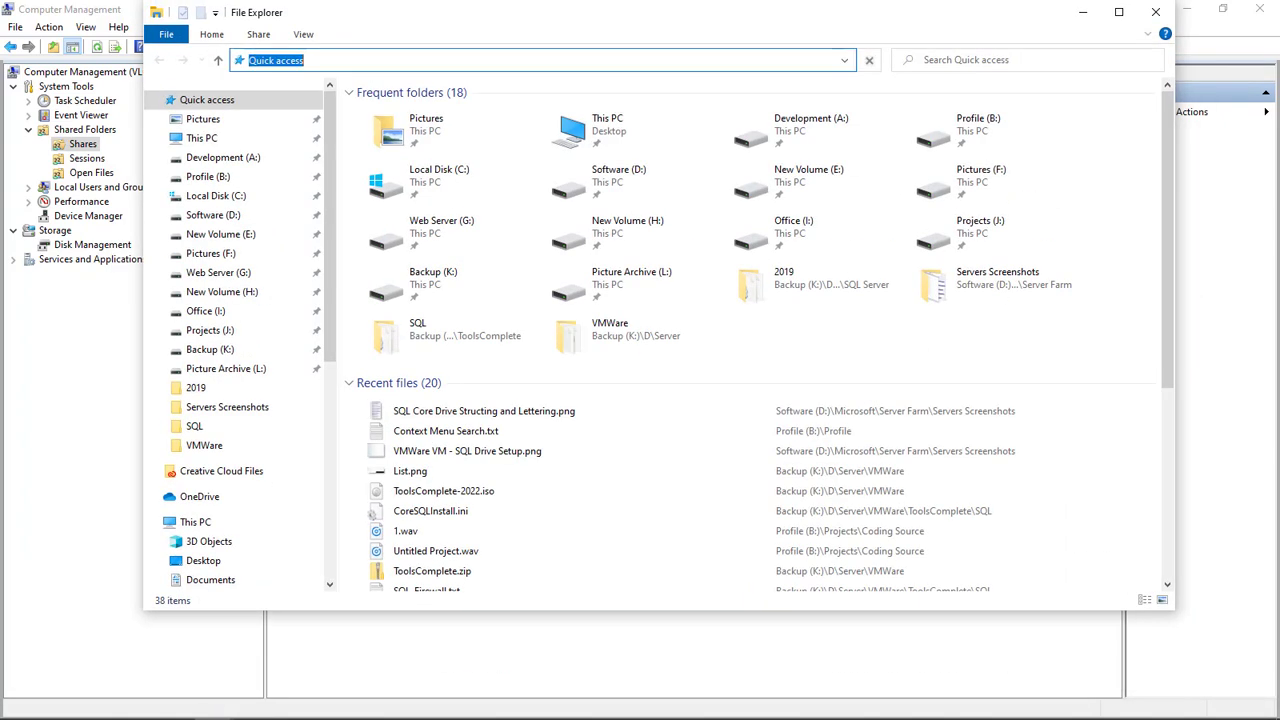
pyautogui.write('\\\\vlcore-01')
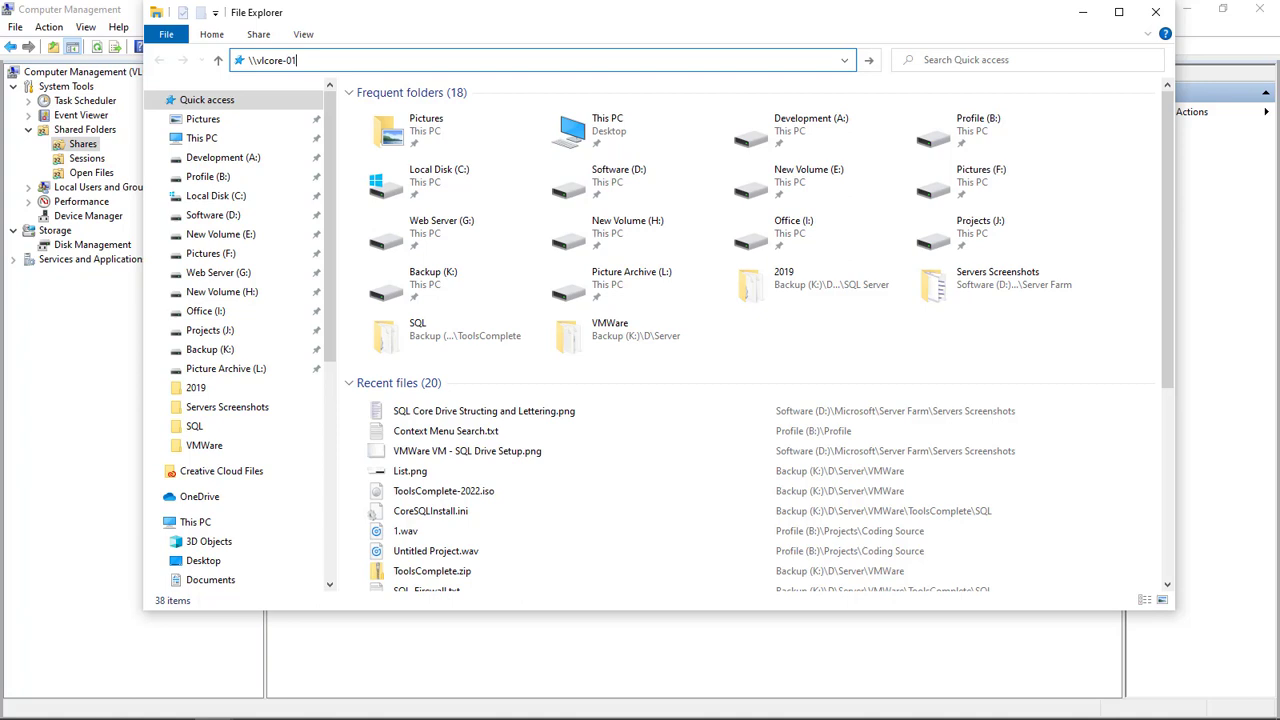
pyautogui.press('Return')
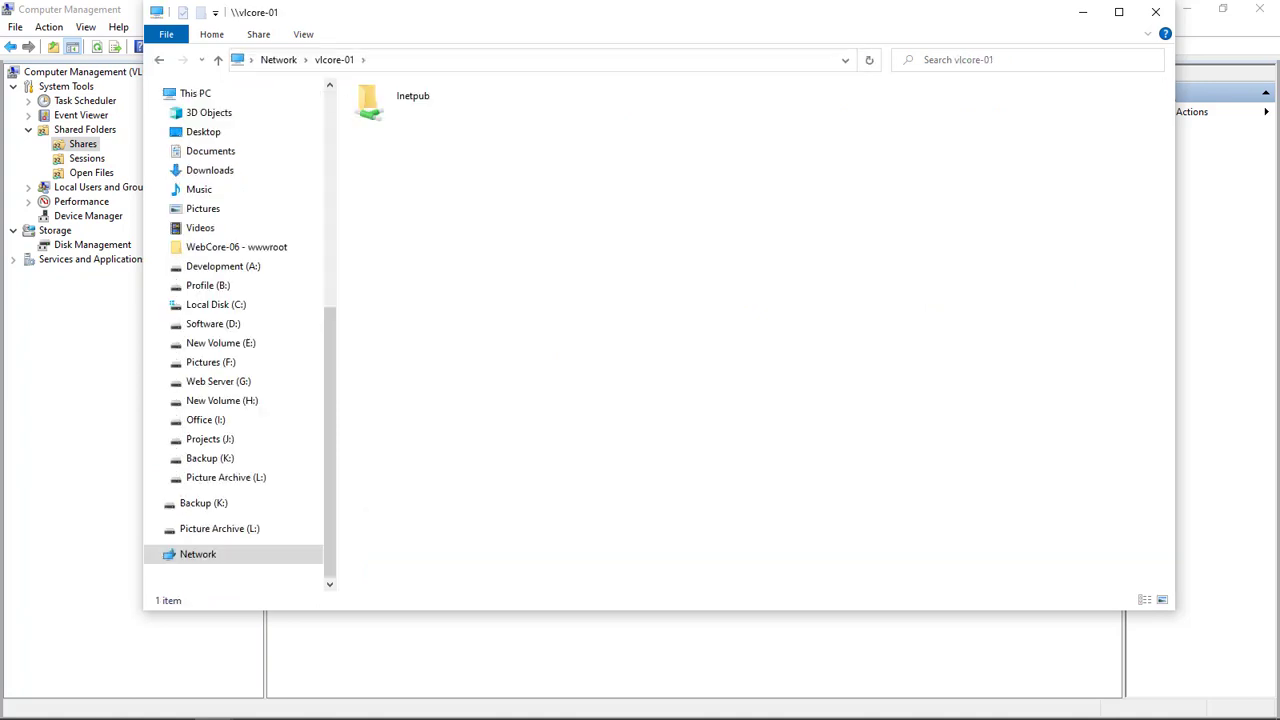
pyautogui.doubleClick(395, 105)
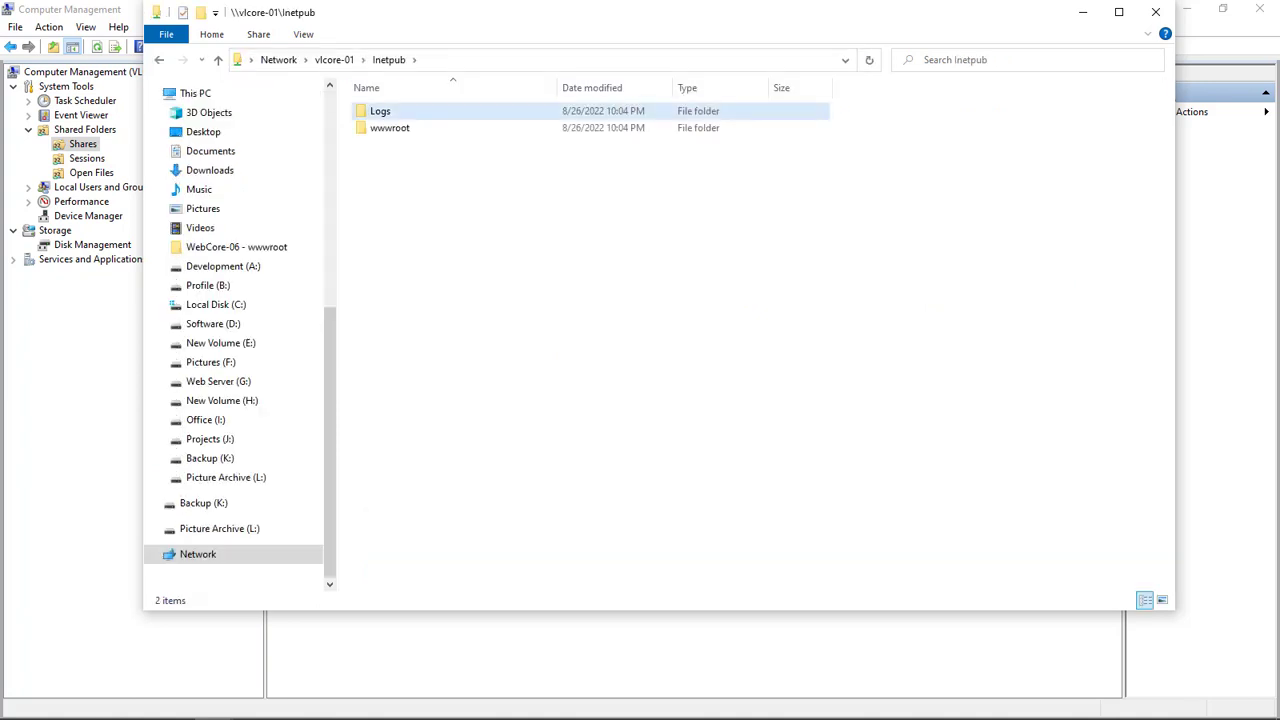
pyautogui.doubleClick(380, 111)
pyautogui.doubleClick(400, 111)
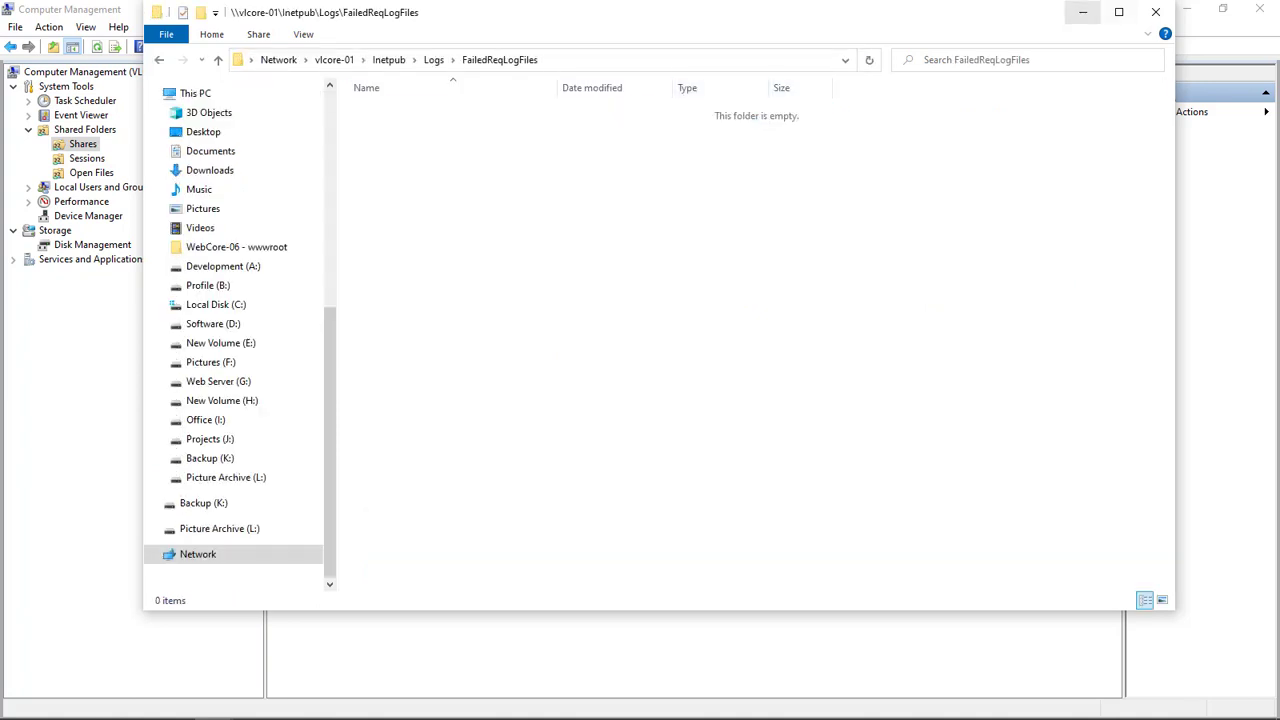
pyautogui.hotkey('alt', 'F4')
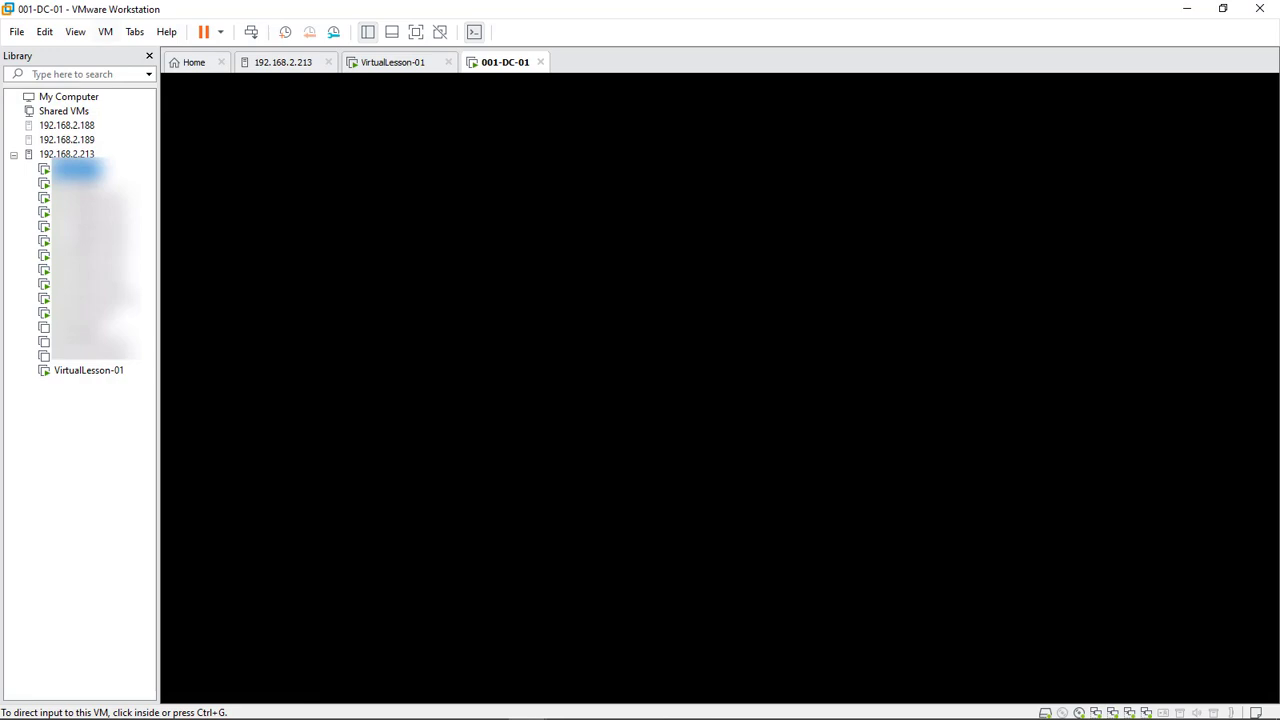
# Send Ctrl+Alt+Del to 001-DC-01, sign in with the administrator password, and launch Server Manager
pyautogui.click(105, 31)
pyautogui.click(190, 108)
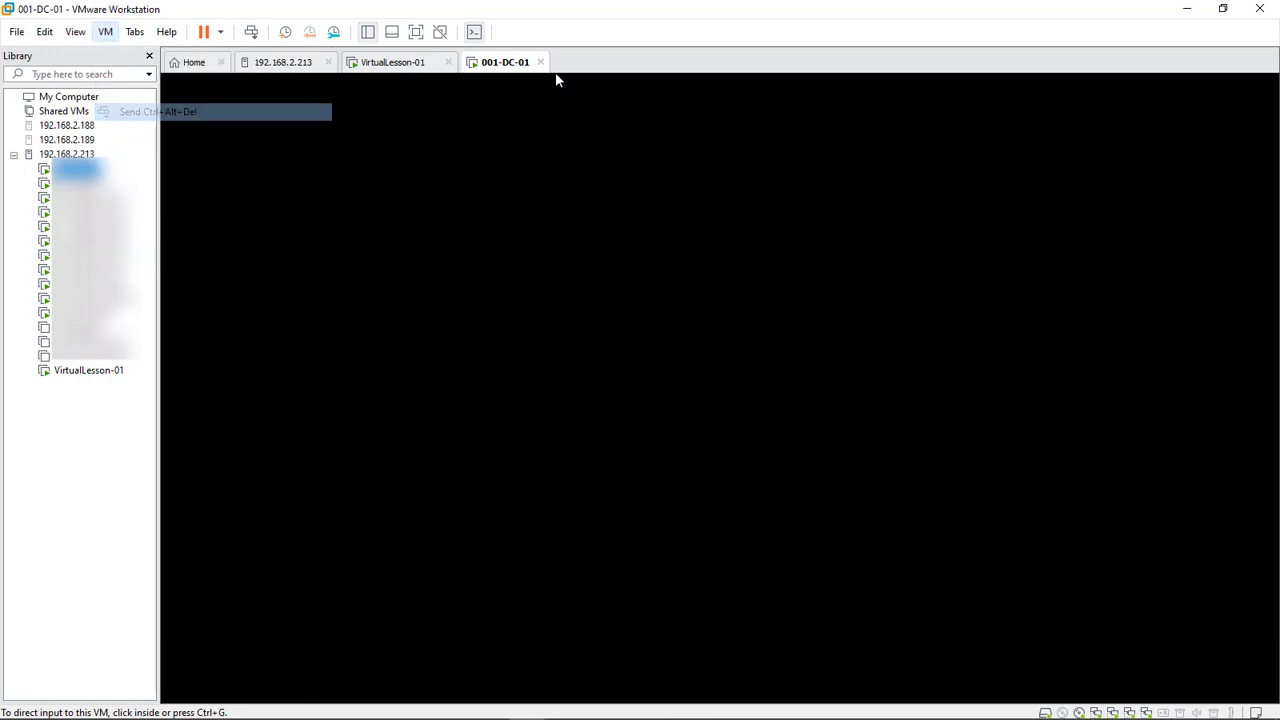
pyautogui.write('••')
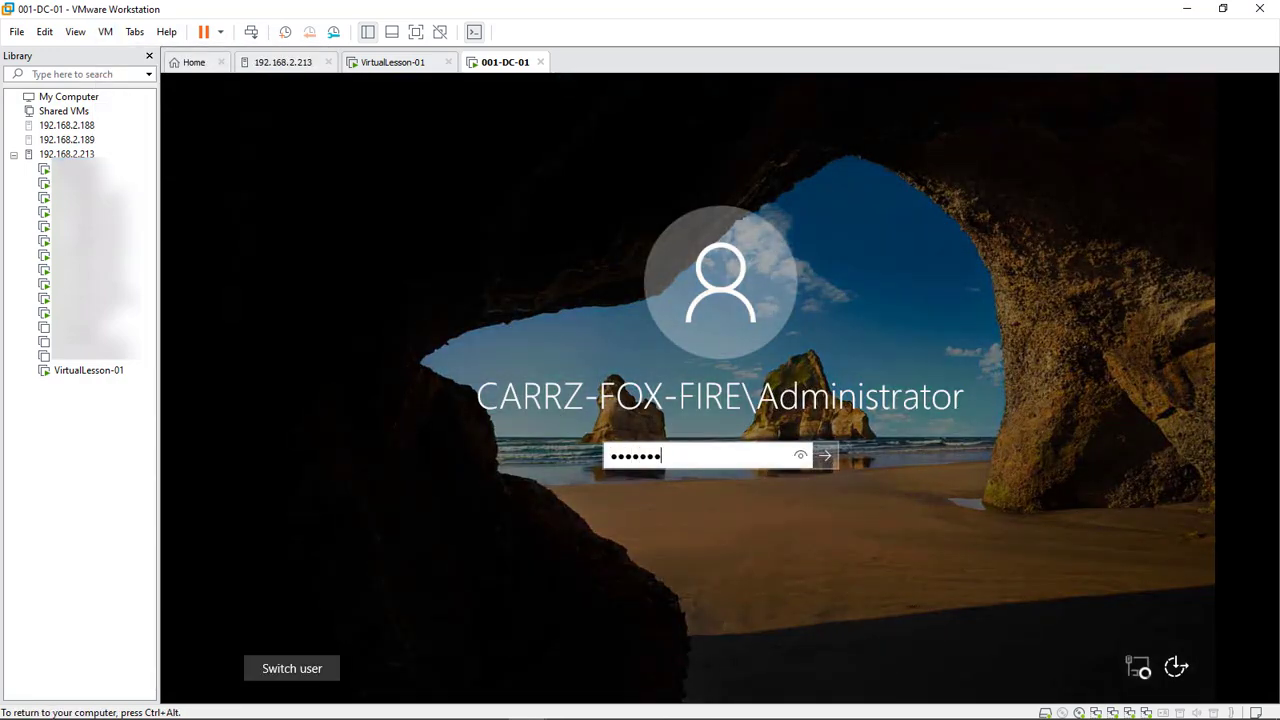
pyautogui.press('Return')
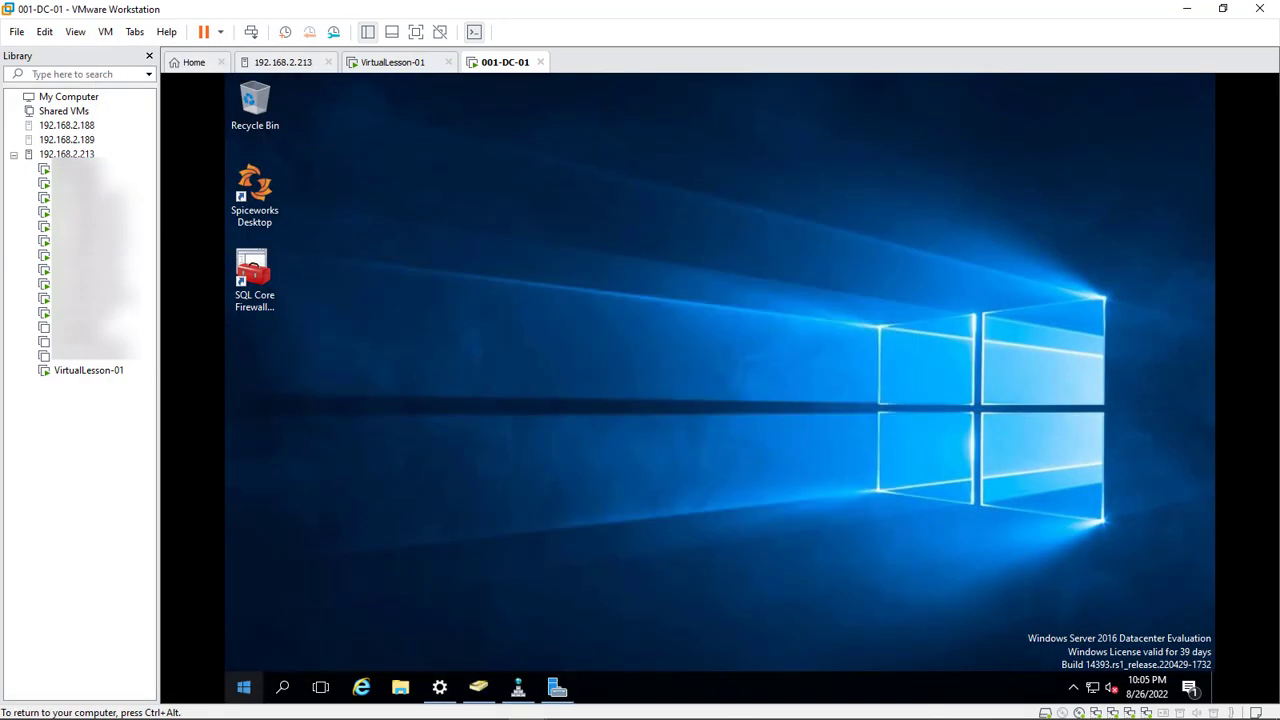
pyautogui.click(243, 687)
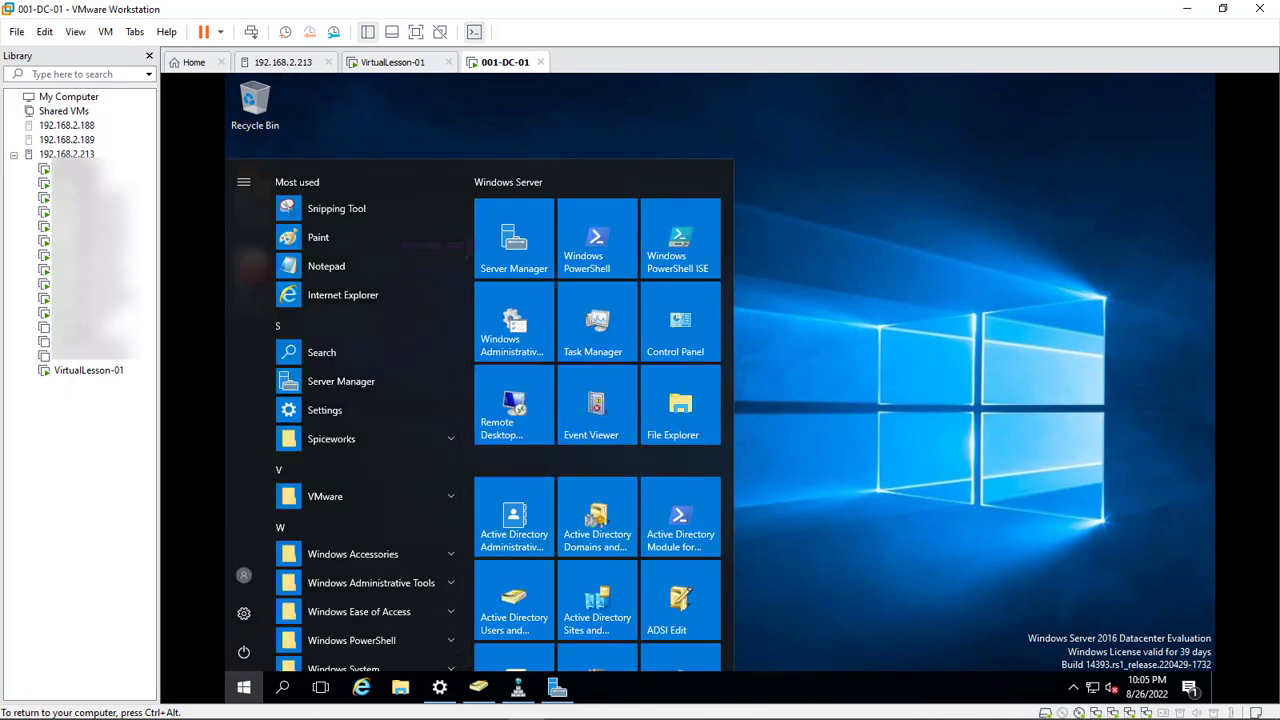
pyautogui.click(860, 400)
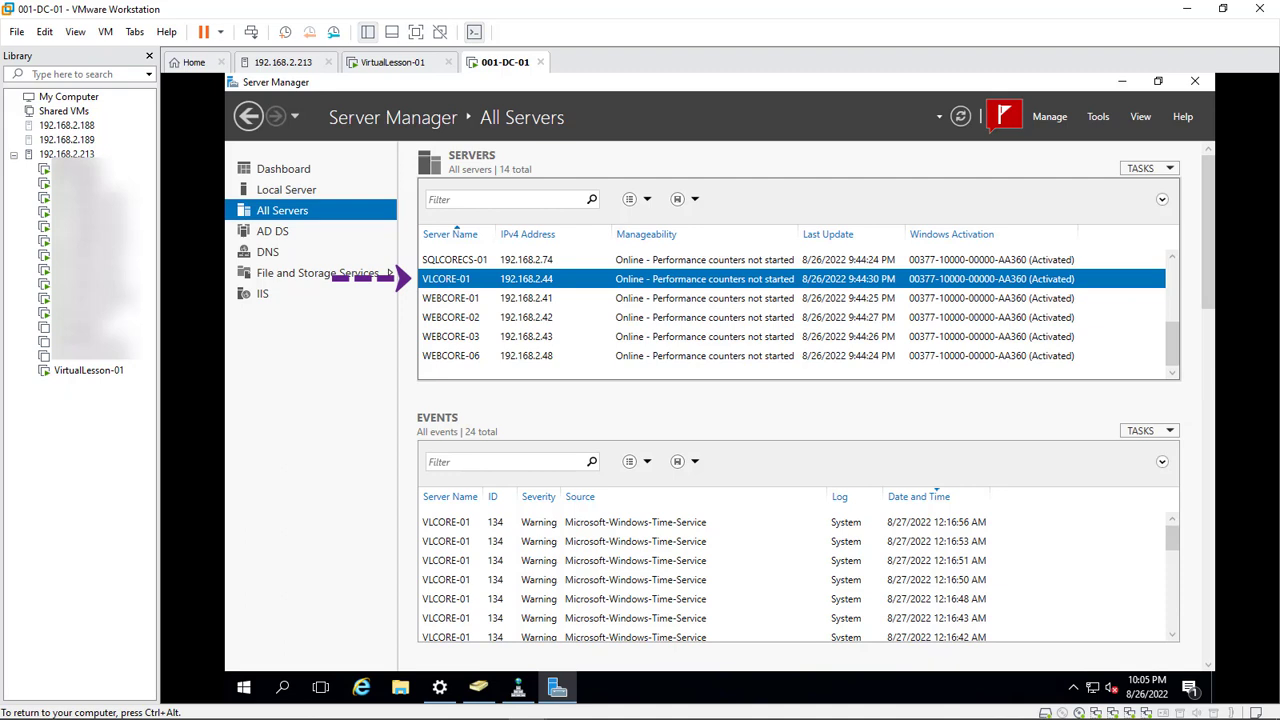
# Search Active Directory for vlcore-01 in Add Servers and add VLCore-01 to the pool
pyautogui.rightClick(269, 212)
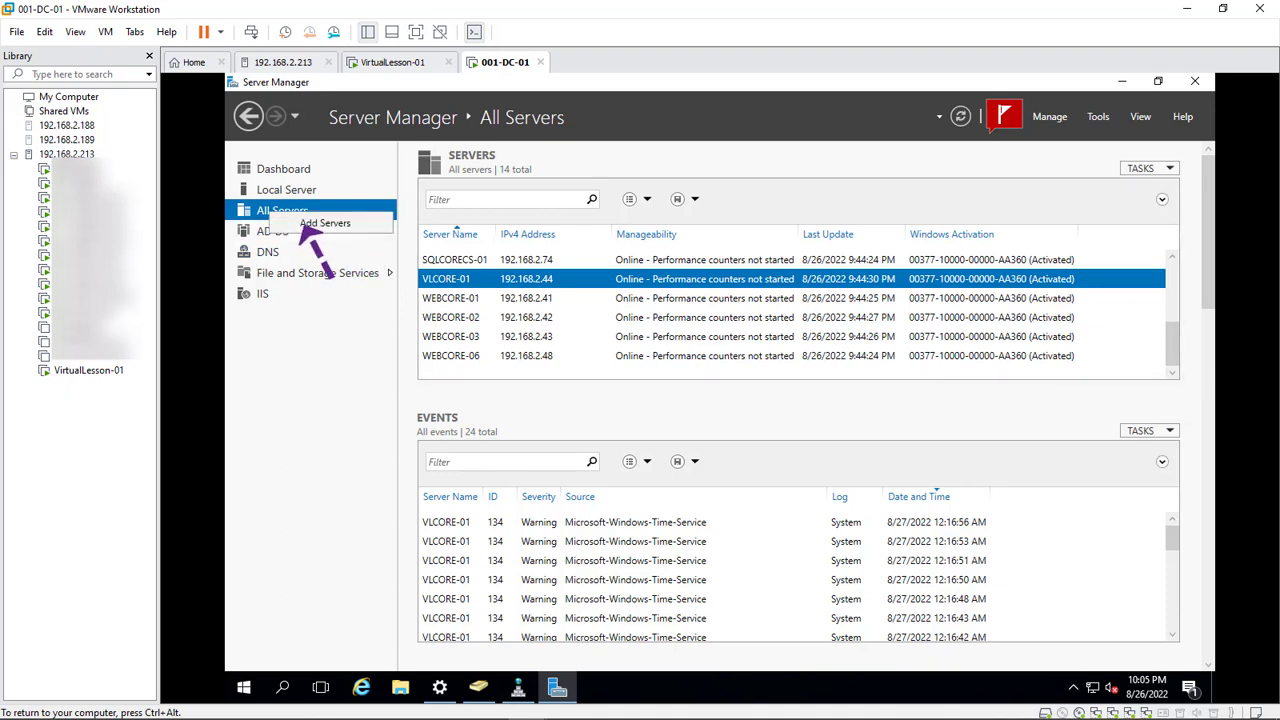
pyautogui.click(325, 223)
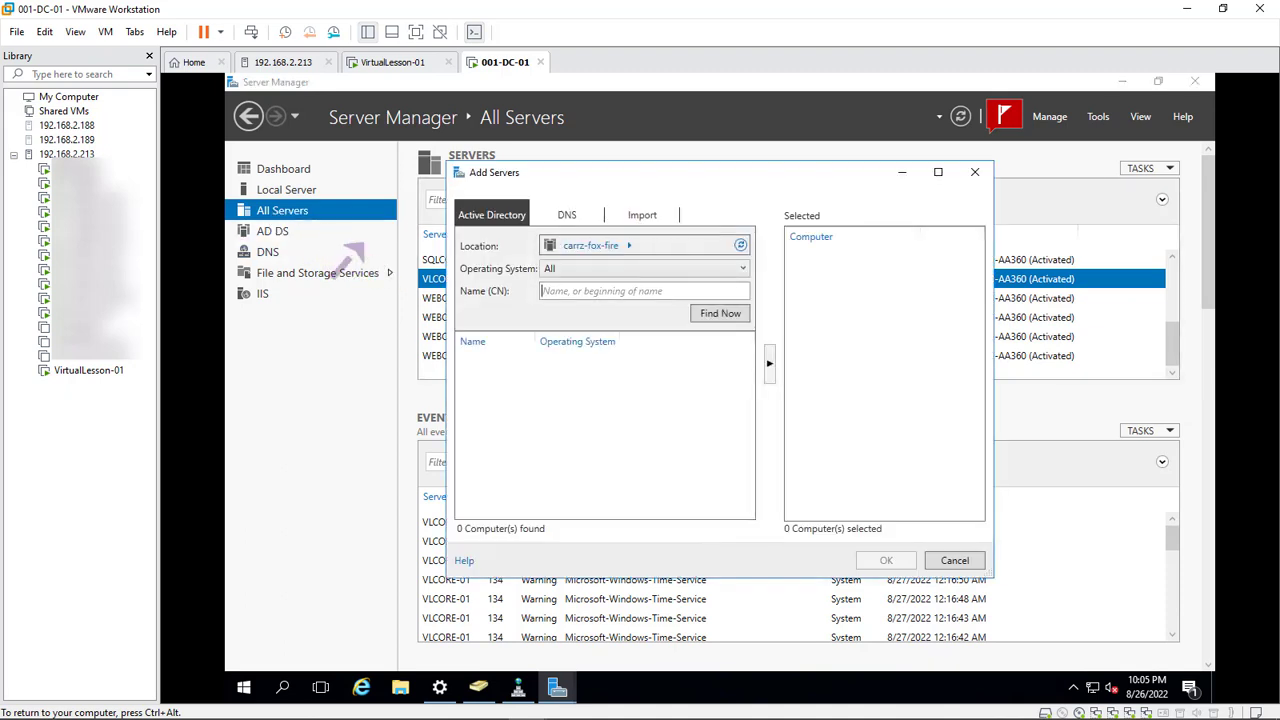
pyautogui.write('vlcore-01')
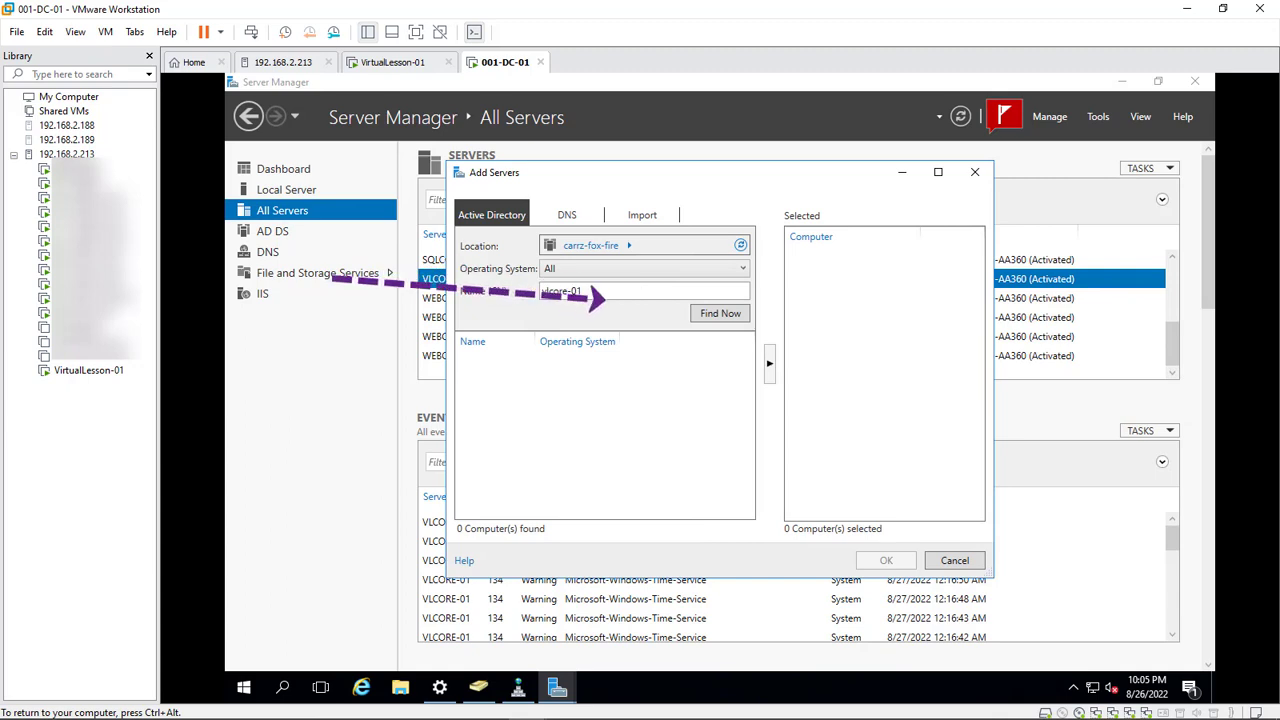
pyautogui.click(720, 313)
pyautogui.click(600, 364)
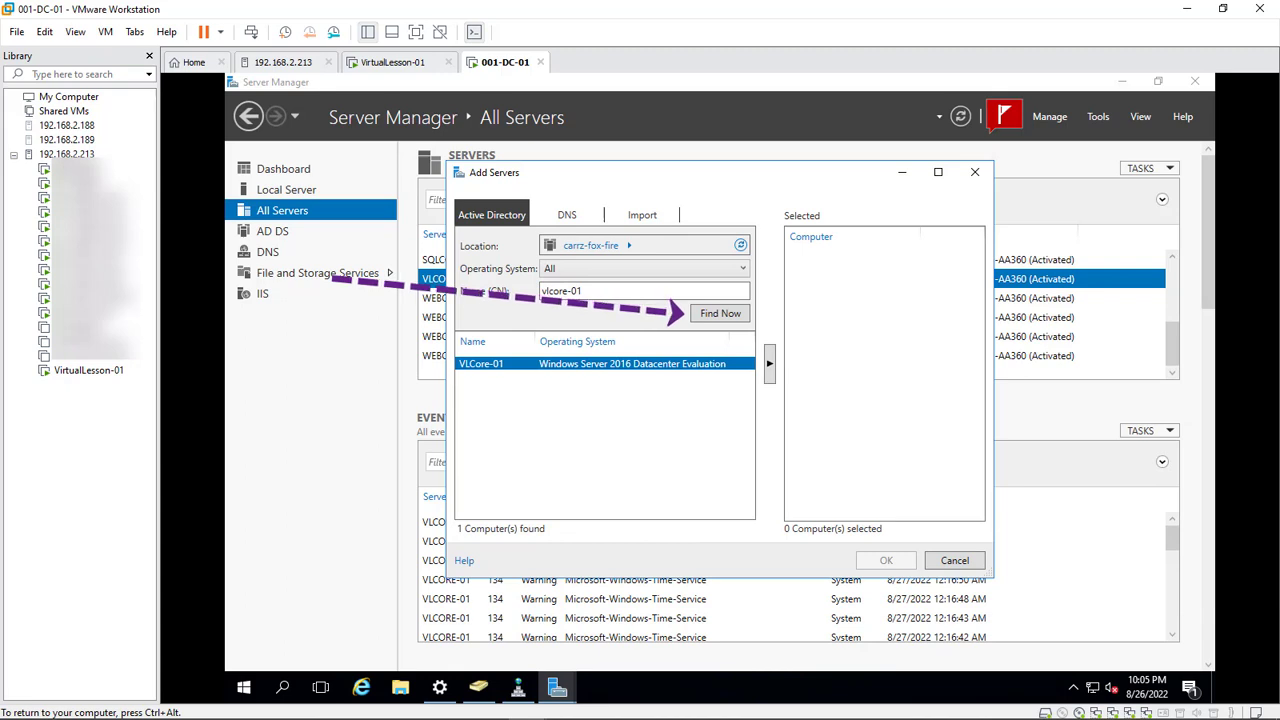
pyautogui.click(770, 364)
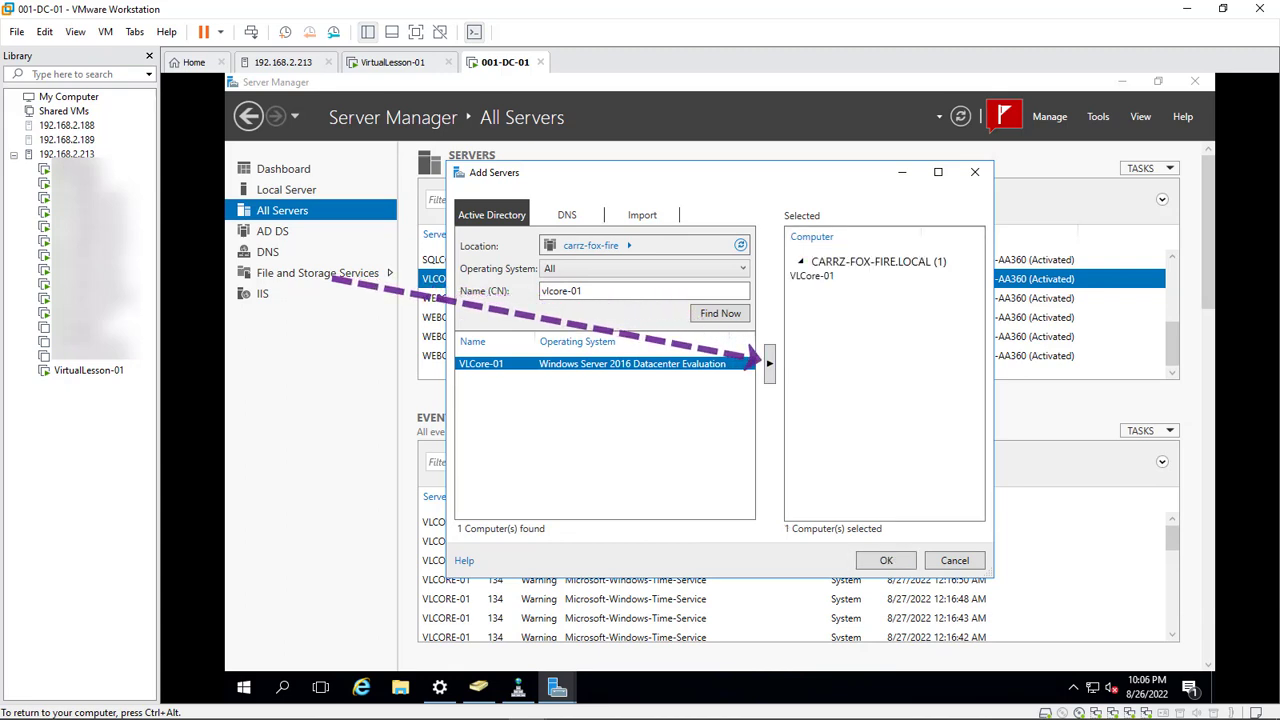
pyautogui.click(886, 560)
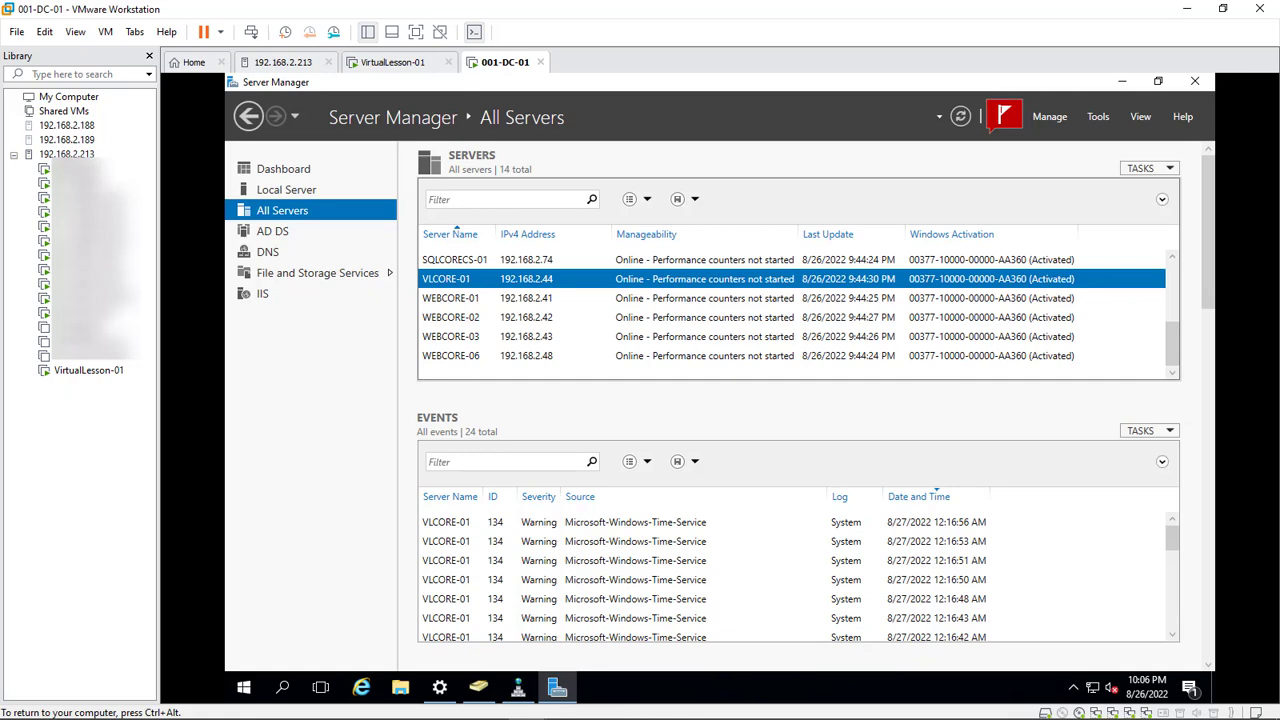
# Run Add Roles and Features for VLCore-01 with defaults, selecting Web Server (IIS)
pyautogui.rightClick(545, 283)
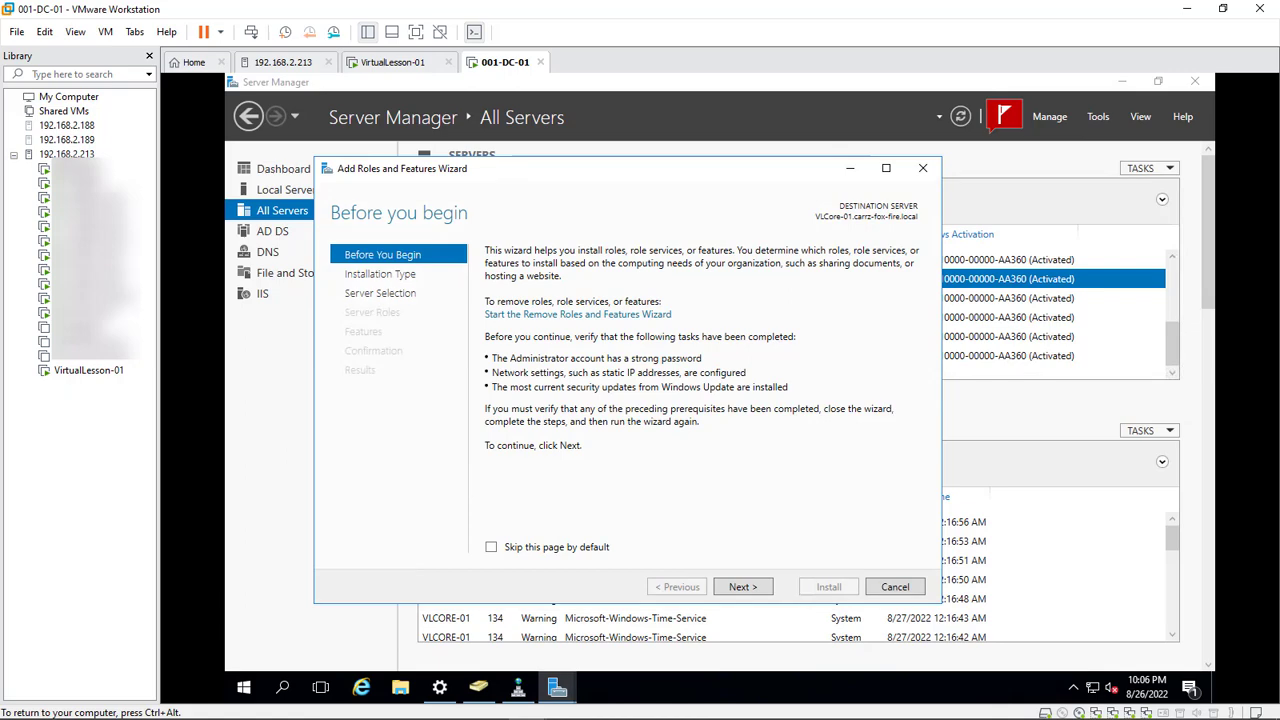
pyautogui.press('Return')
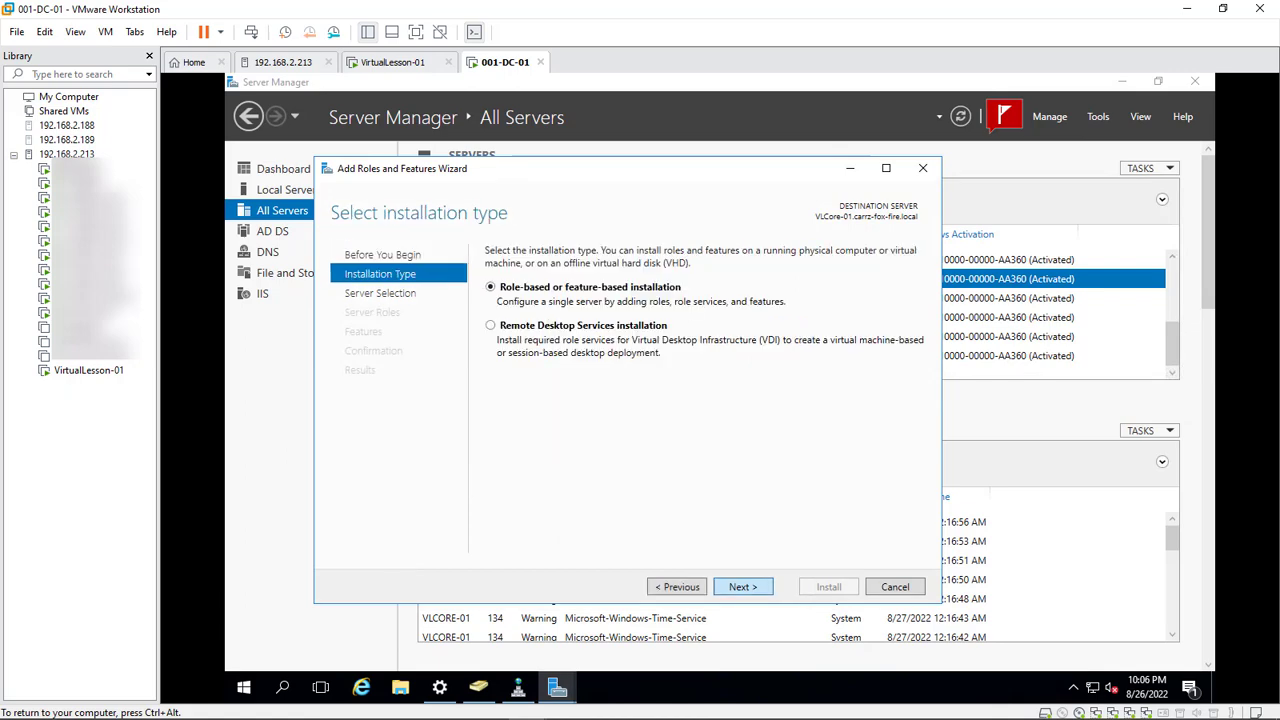
pyautogui.press('Return')
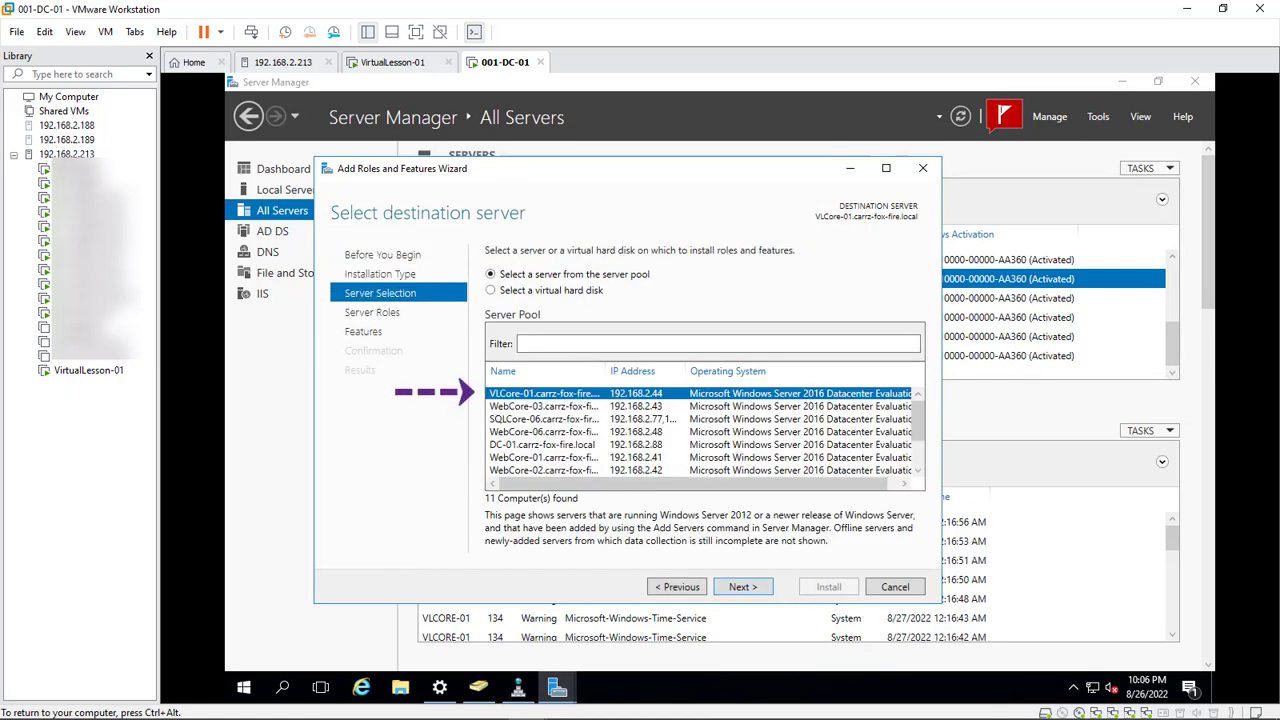
pyautogui.press('Return')
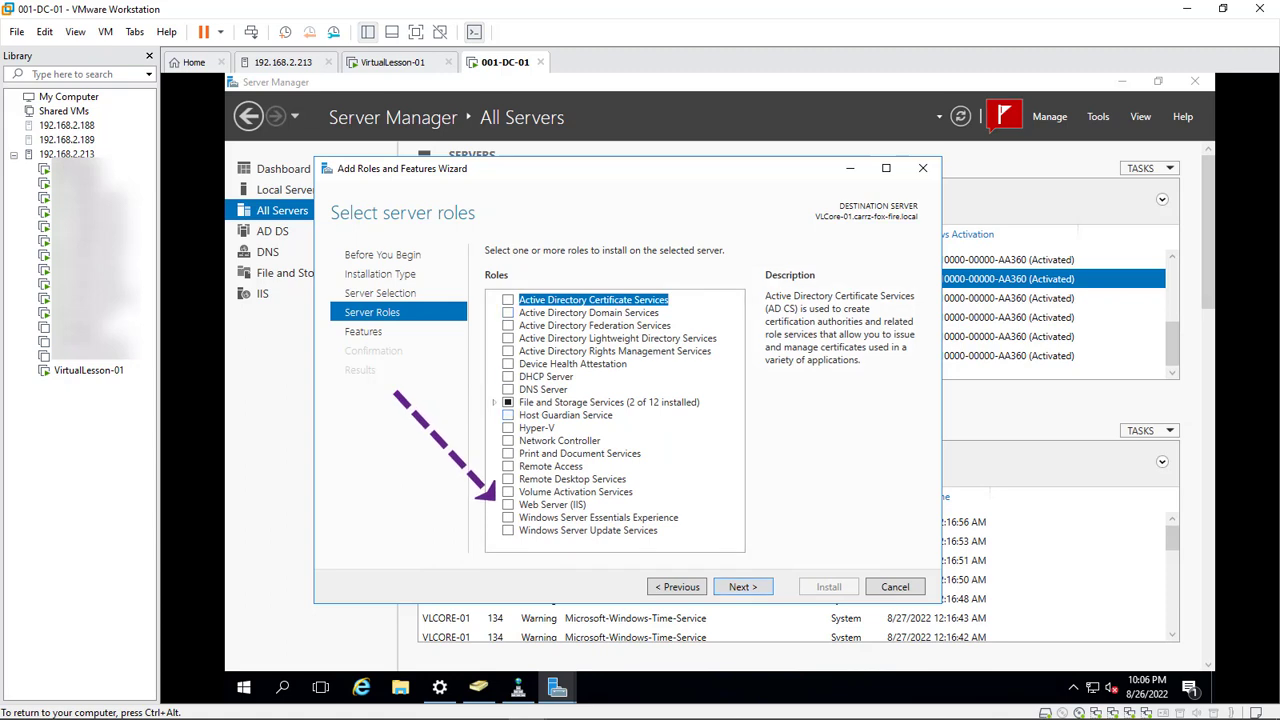
pyautogui.click(508, 505)
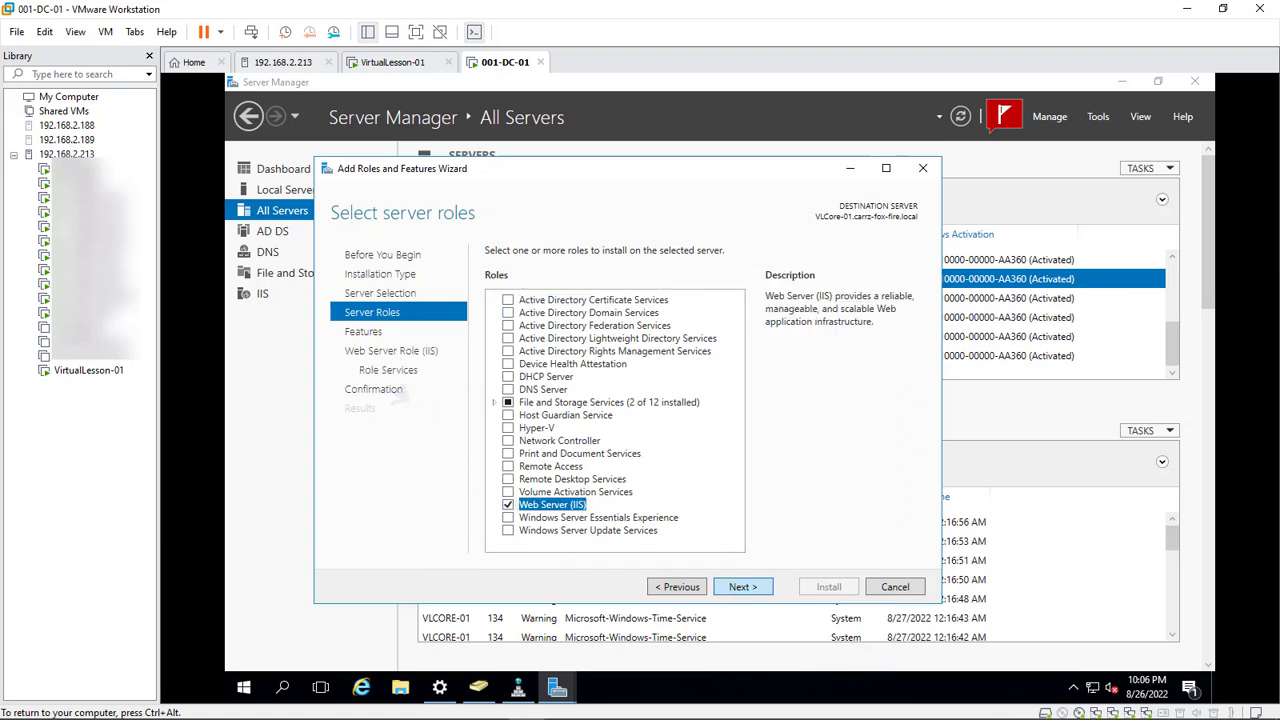
pyautogui.press('Return')
pyautogui.scroll(-9, 615, 420)
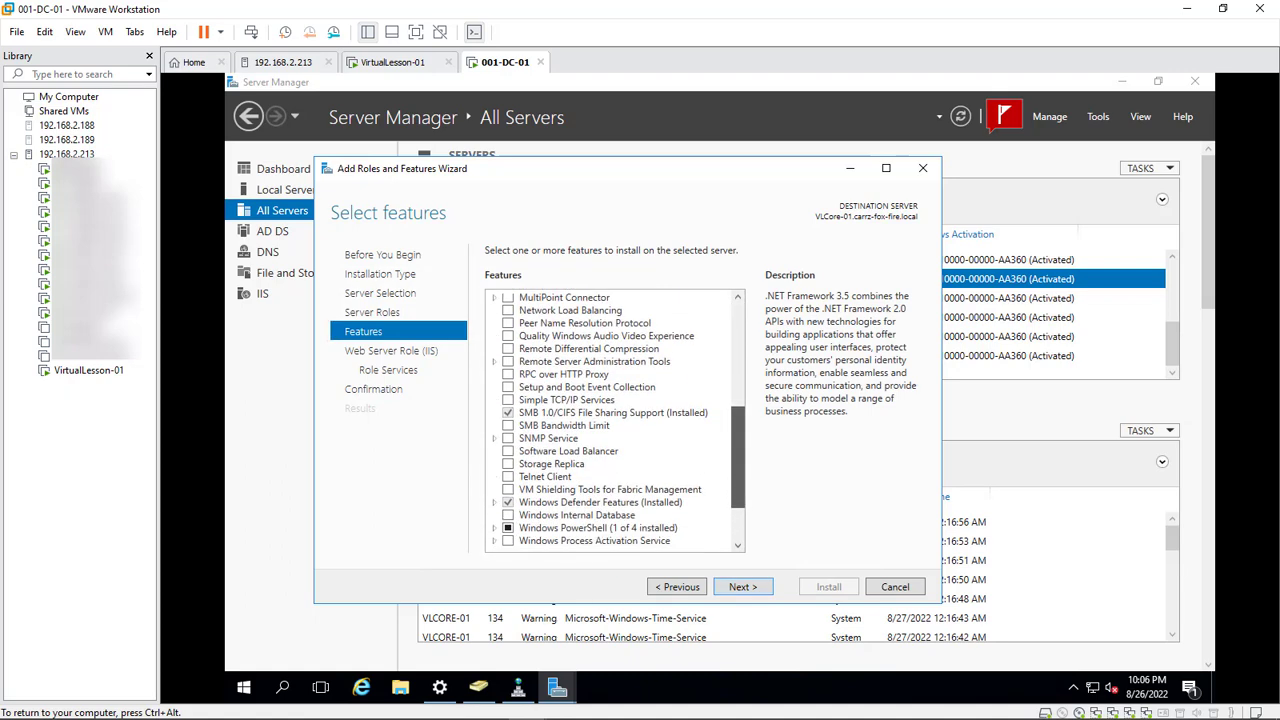
pyautogui.press('Return')
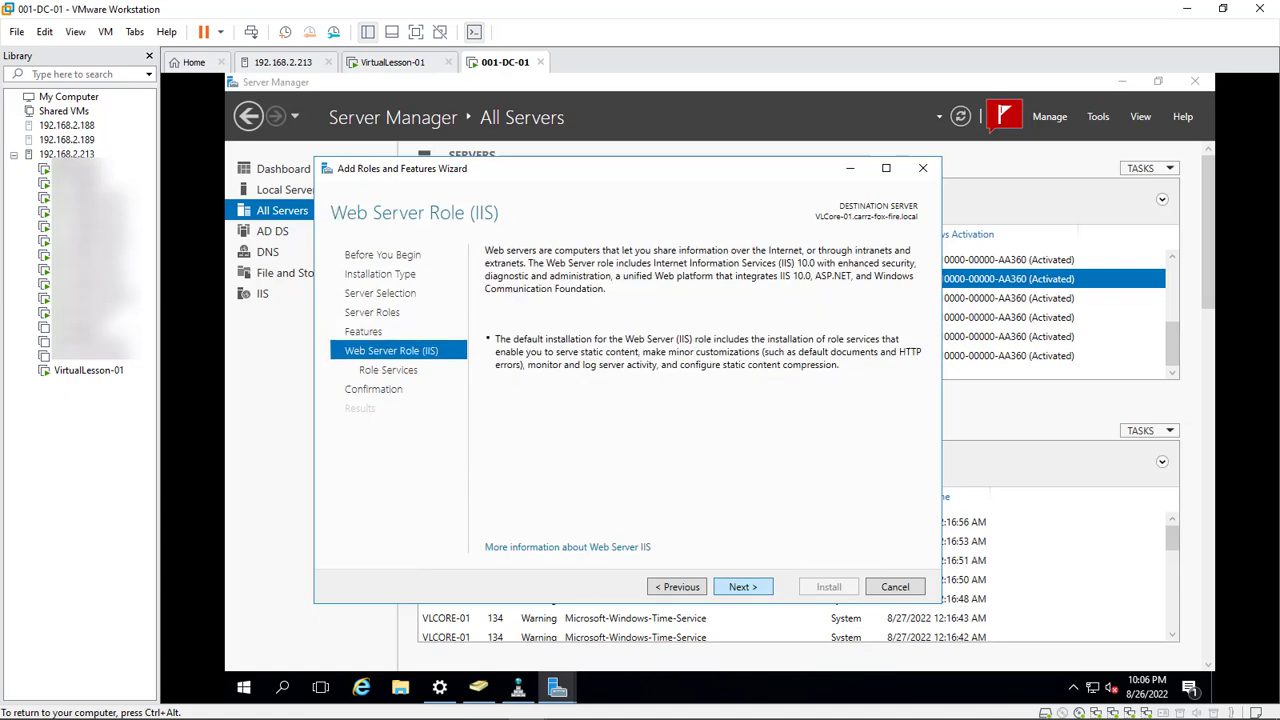
pyautogui.press('Return')
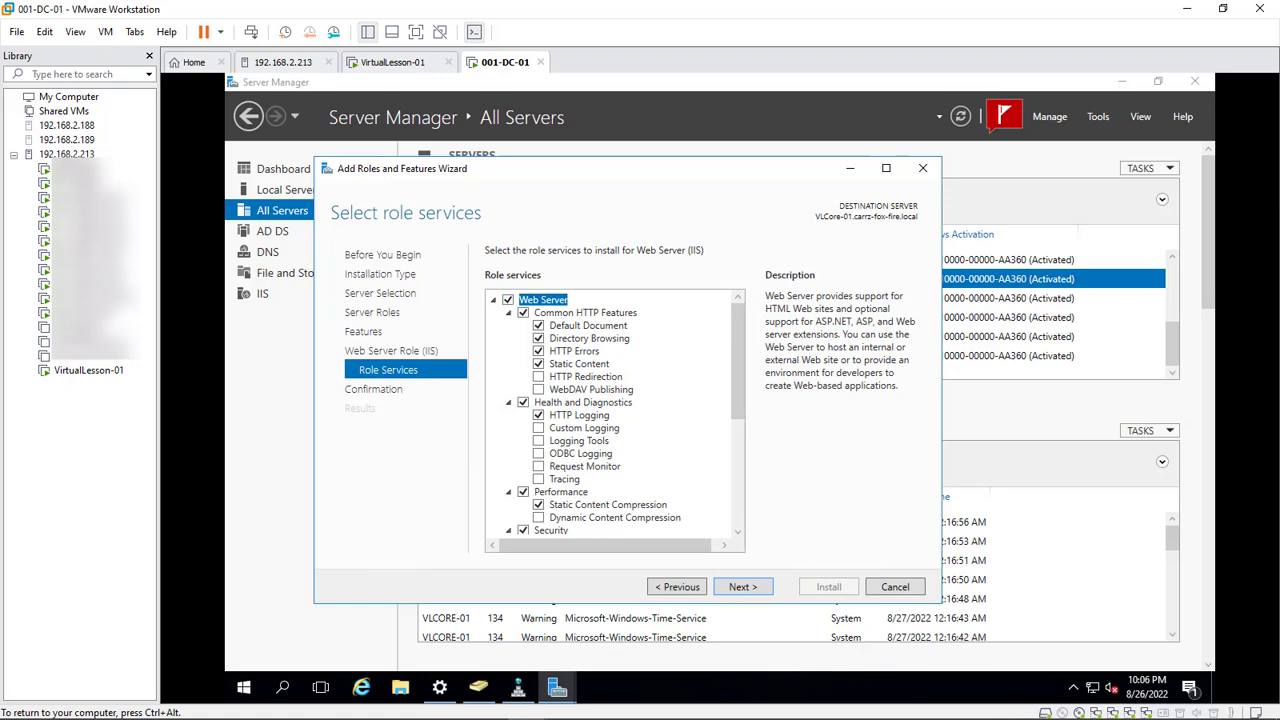
# Add the Custom Logging, Logging Tools, Request Monitor and Tracing role services
pyautogui.click(538, 428)
pyautogui.click(538, 441)
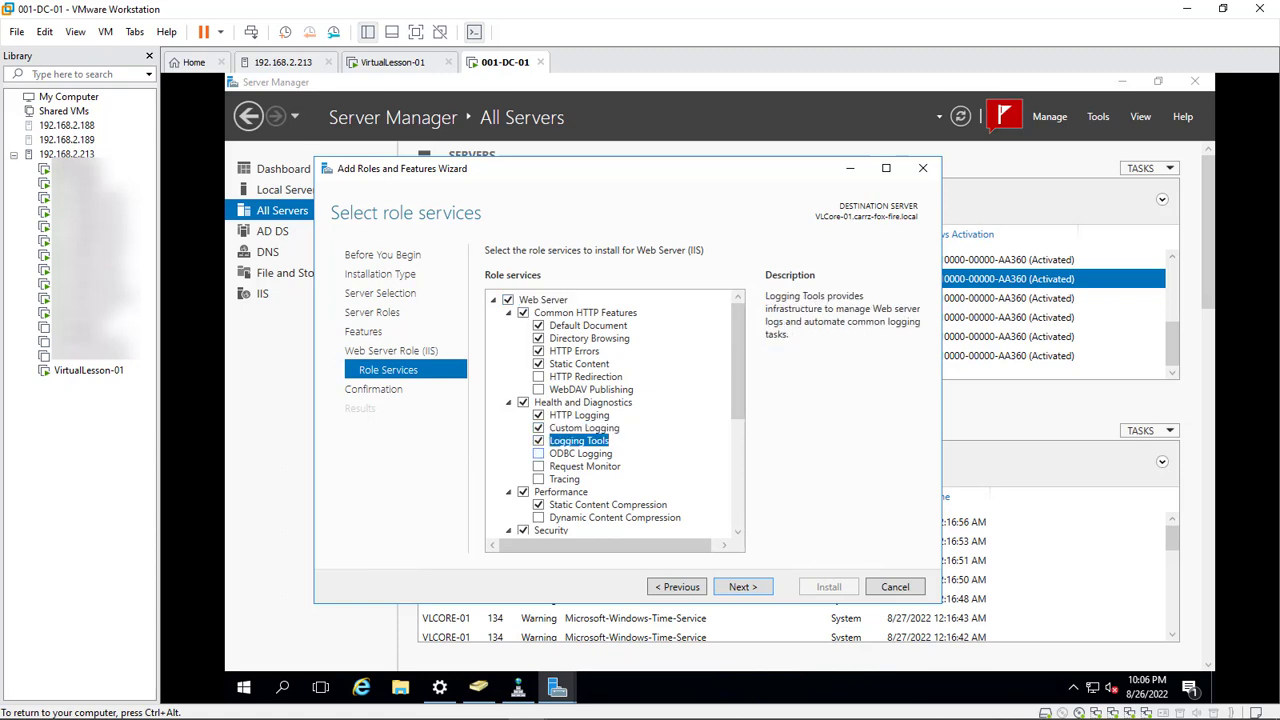
pyautogui.click(538, 466)
pyautogui.click(538, 479)
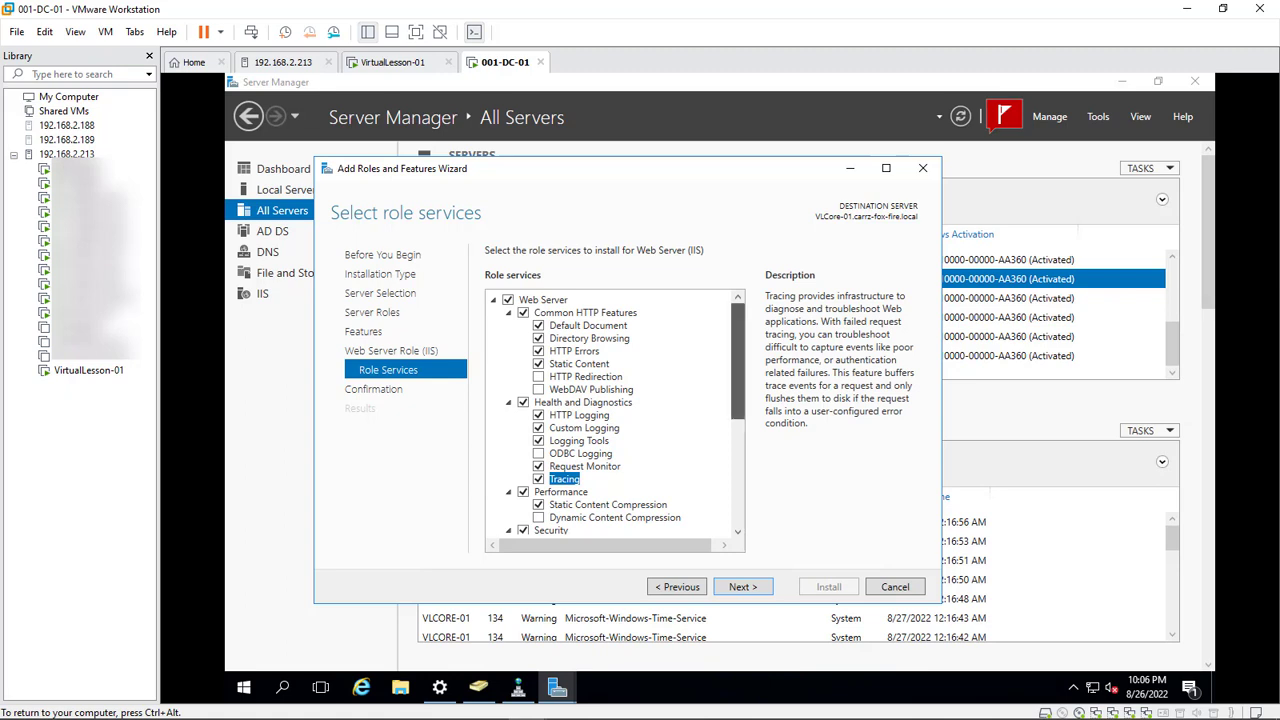
pyautogui.click(585, 376)
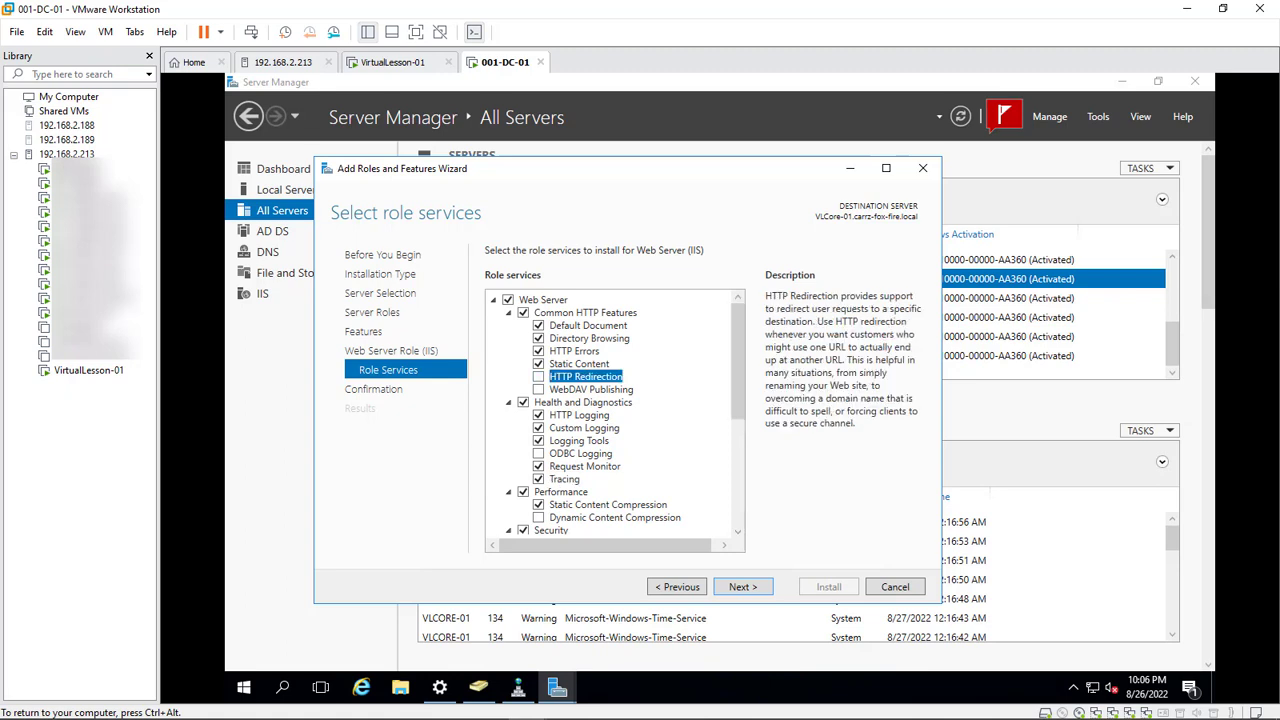
pyautogui.click(591, 389)
# Add IIS 6 Management Compatibility, IIS Management Scripts and Tools, and Management Service with its features
pyautogui.scroll(-6, 615, 415)
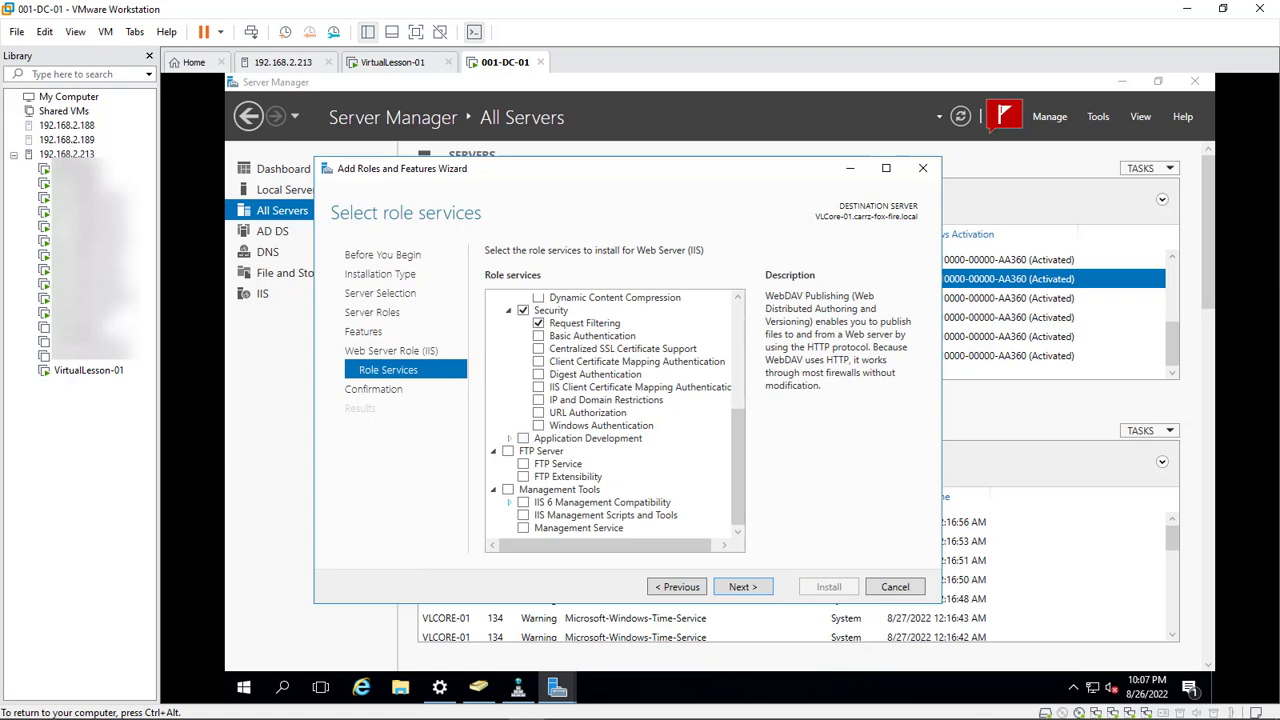
pyautogui.click(509, 502)
pyautogui.click(523, 502)
pyautogui.scroll(-1, 600, 502)
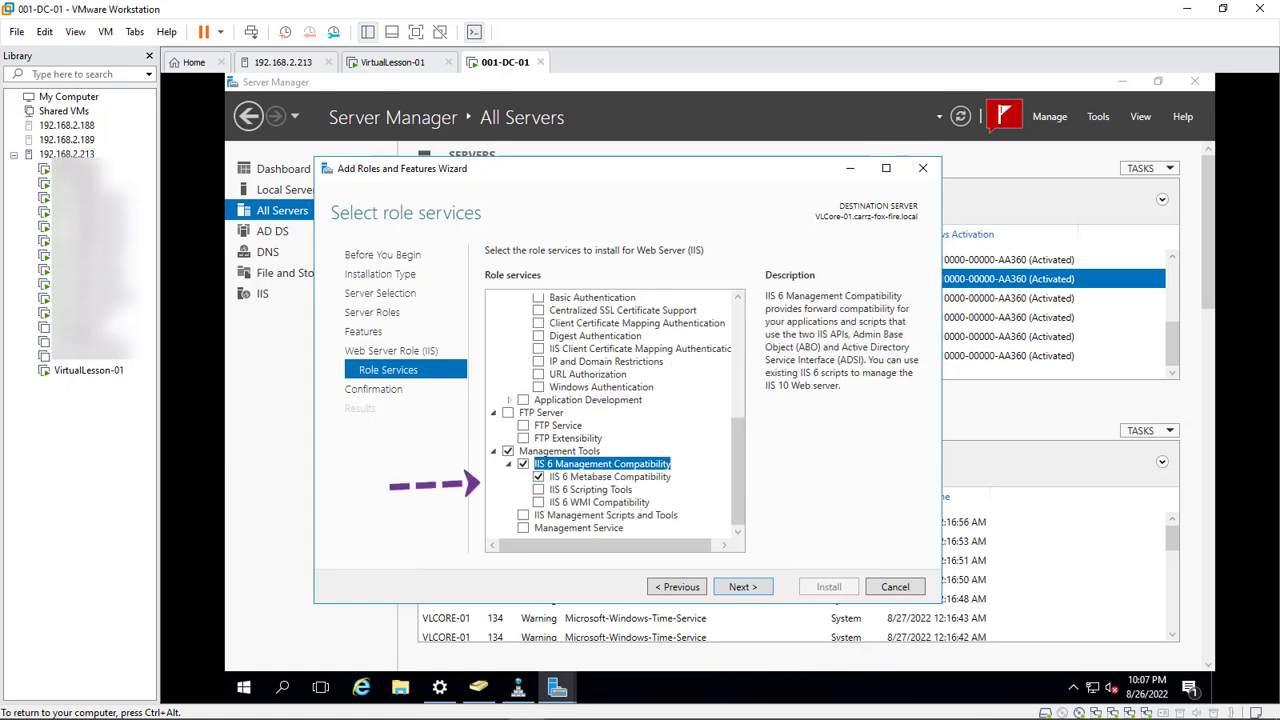
pyautogui.click(523, 515)
pyautogui.click(578, 527)
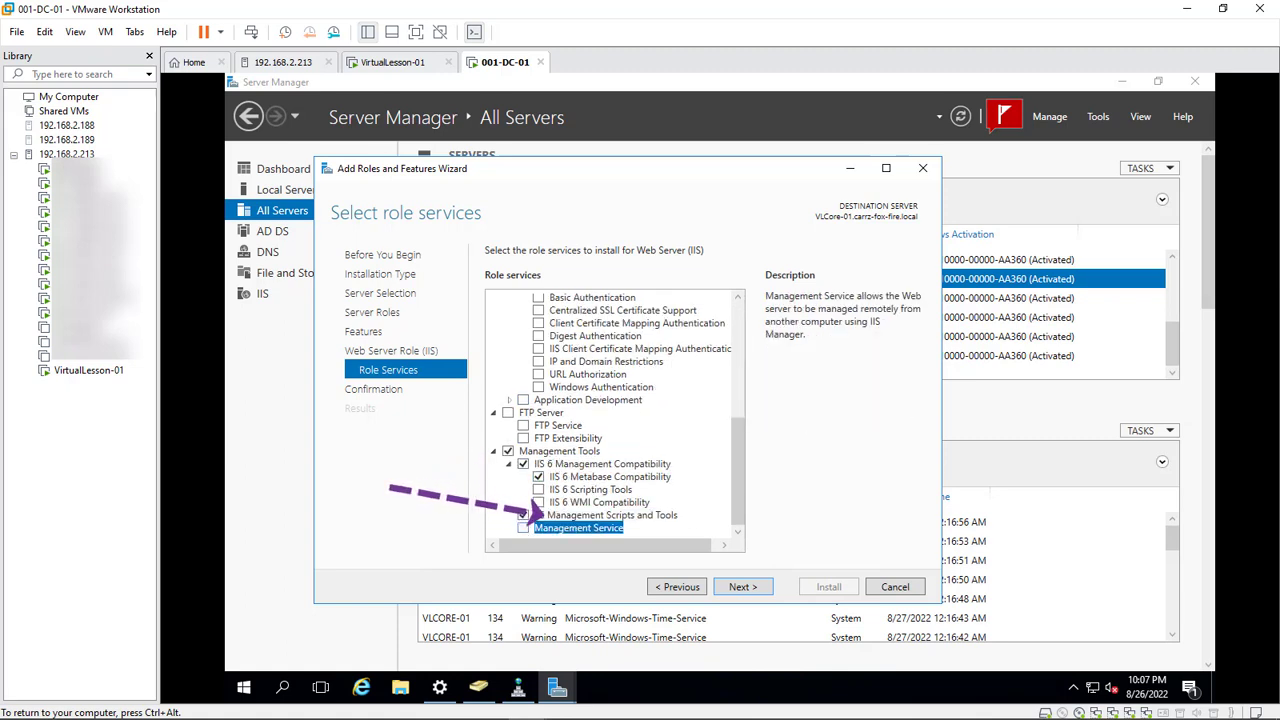
pyautogui.click(523, 527)
pyautogui.click(665, 523)
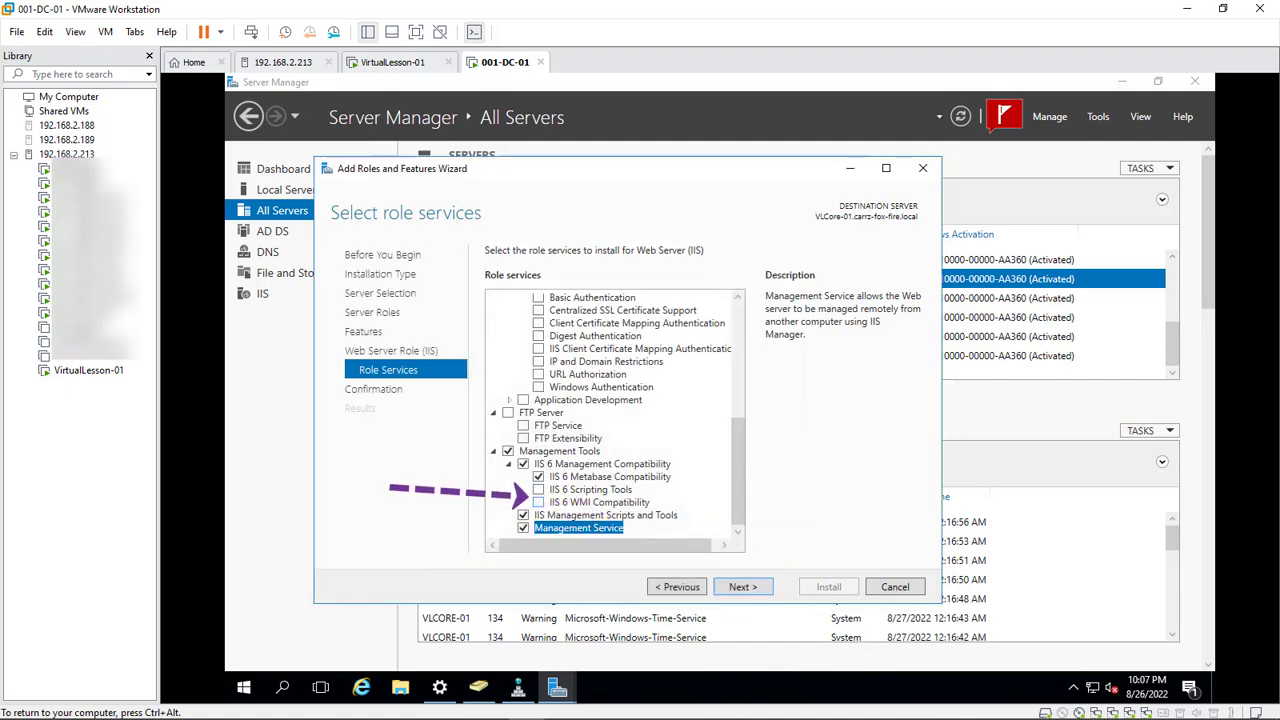
pyautogui.click(538, 502)
pyautogui.click(538, 489)
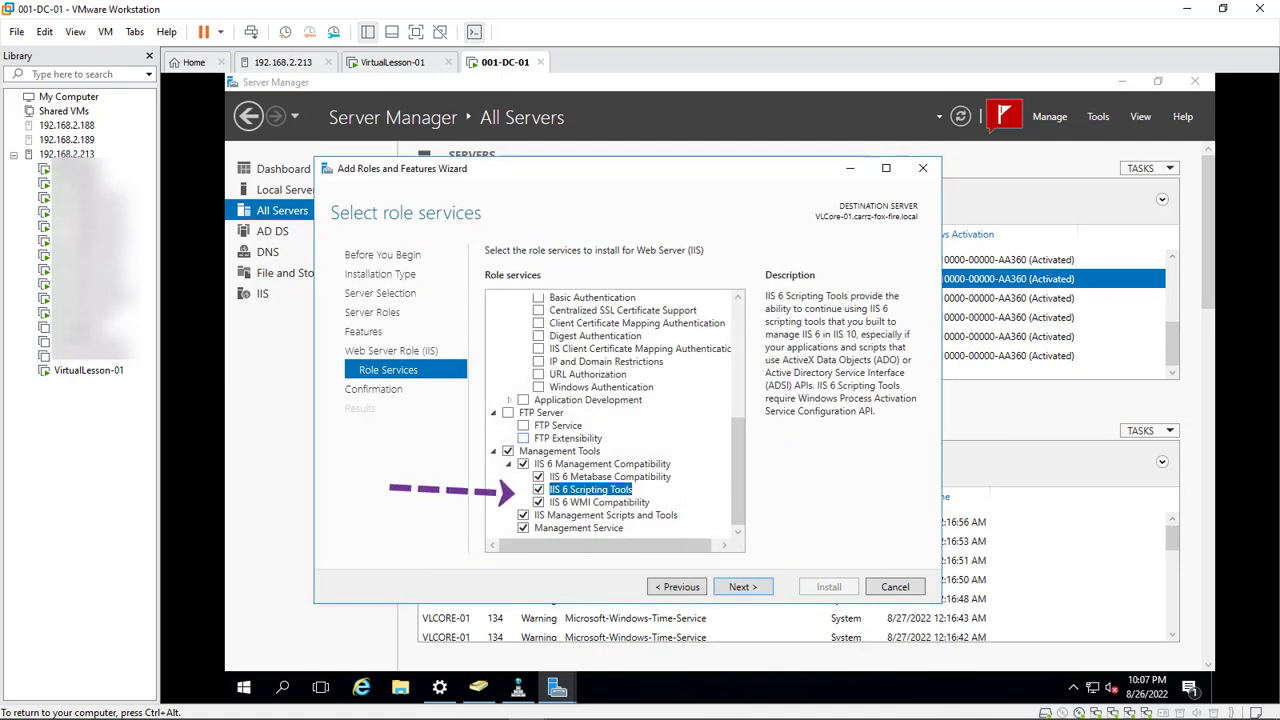
pyautogui.moveTo(738, 470); pyautogui.dragTo(738, 446)
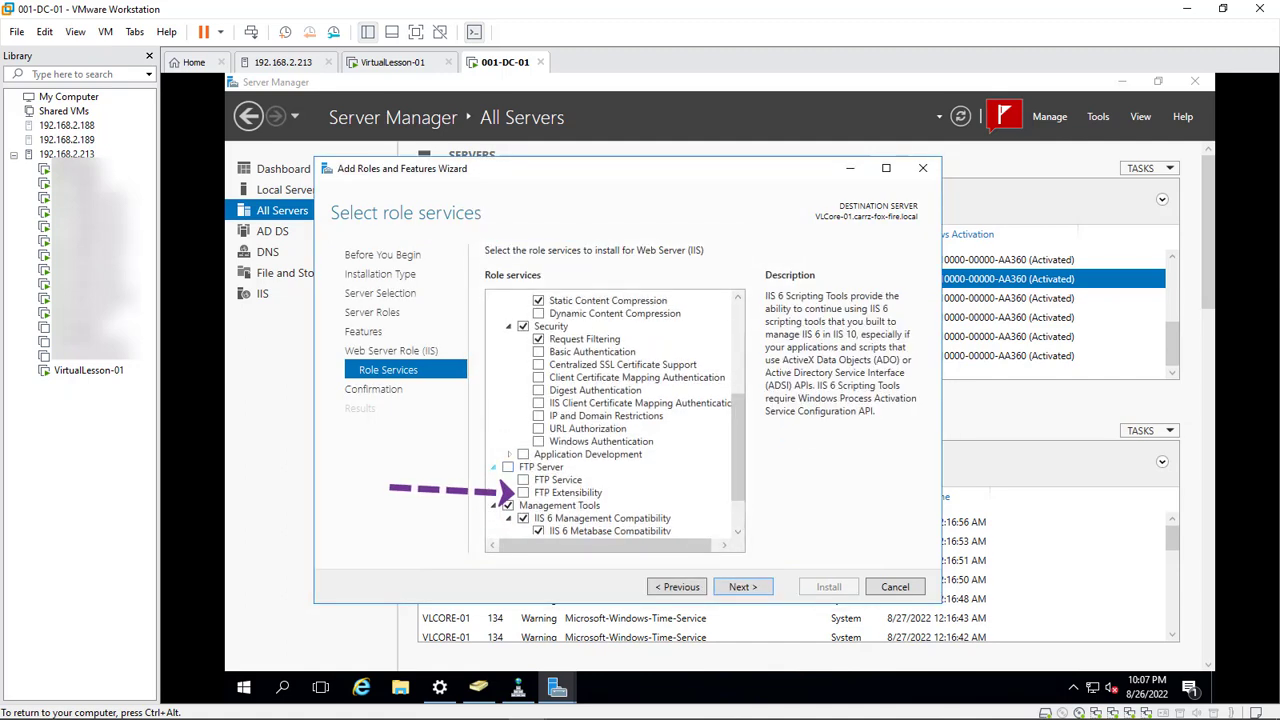
# Collapse FTP Server, expand Application Development, and dismiss the stray FailedReqLogFiles window
pyautogui.click(494, 467)
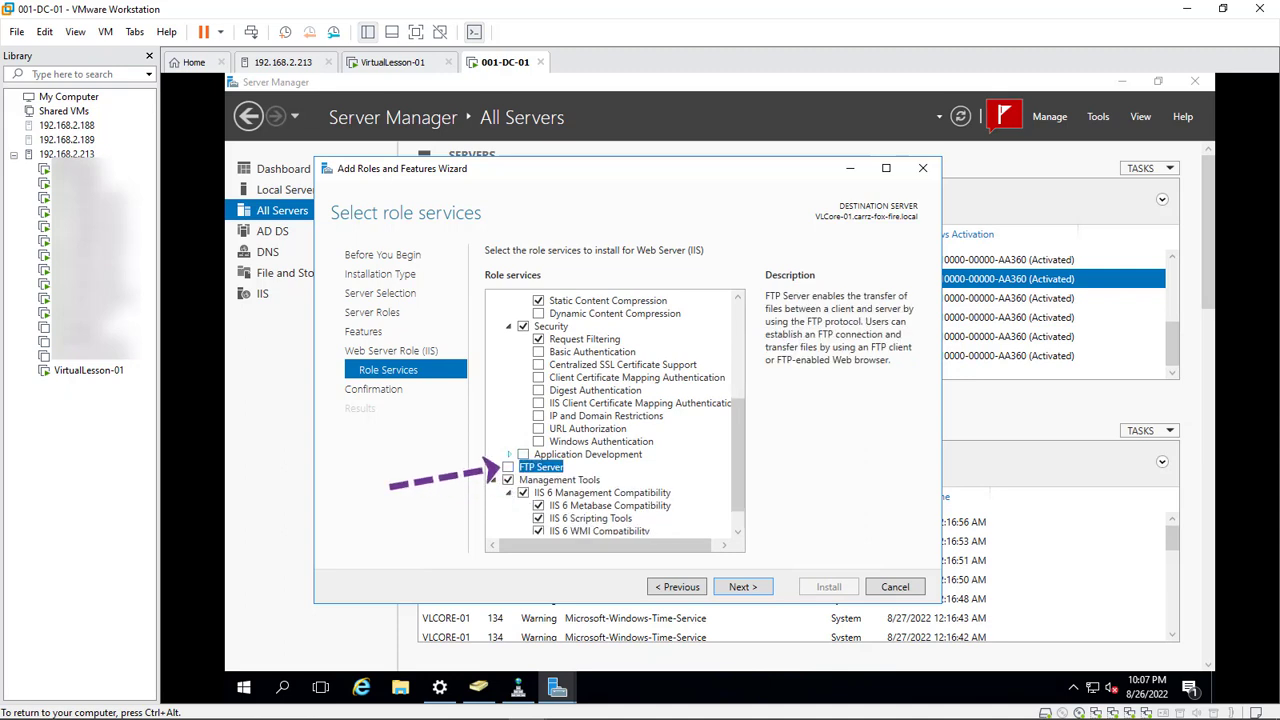
pyautogui.click(509, 454)
pyautogui.scroll(-1, 738, 430)
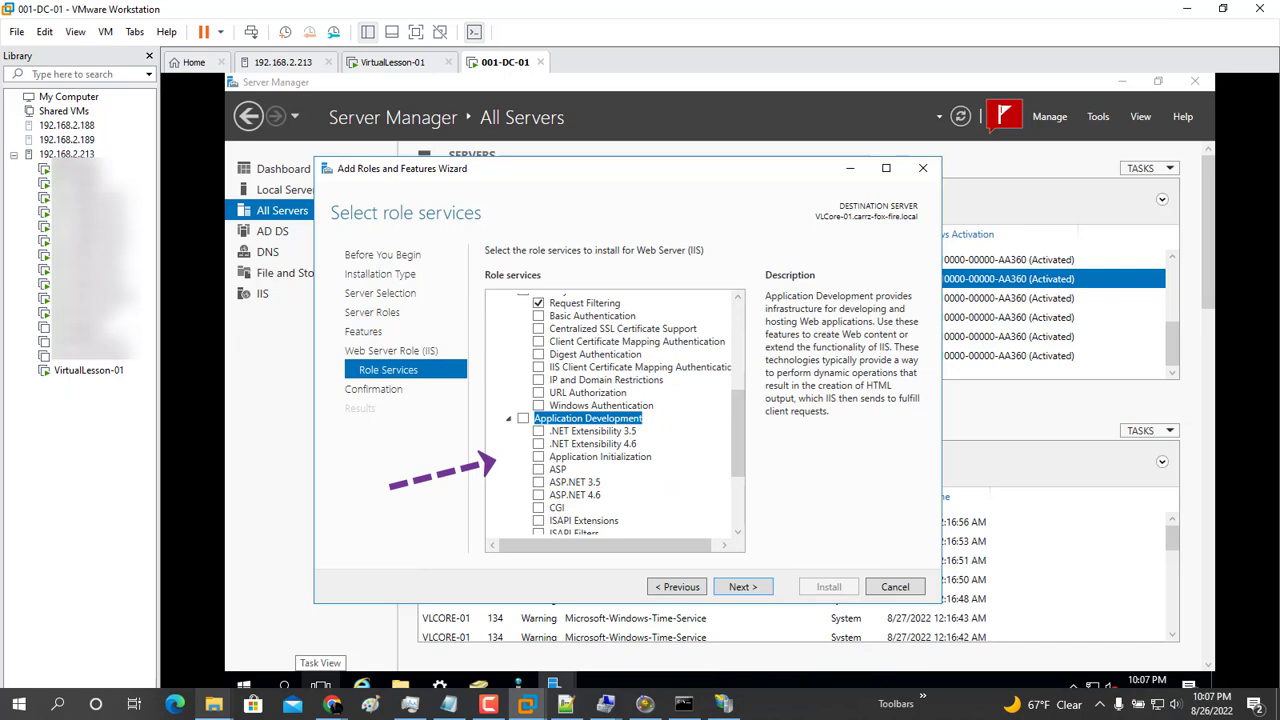
pyautogui.moveTo(214, 704)
pyautogui.click(573, 625)
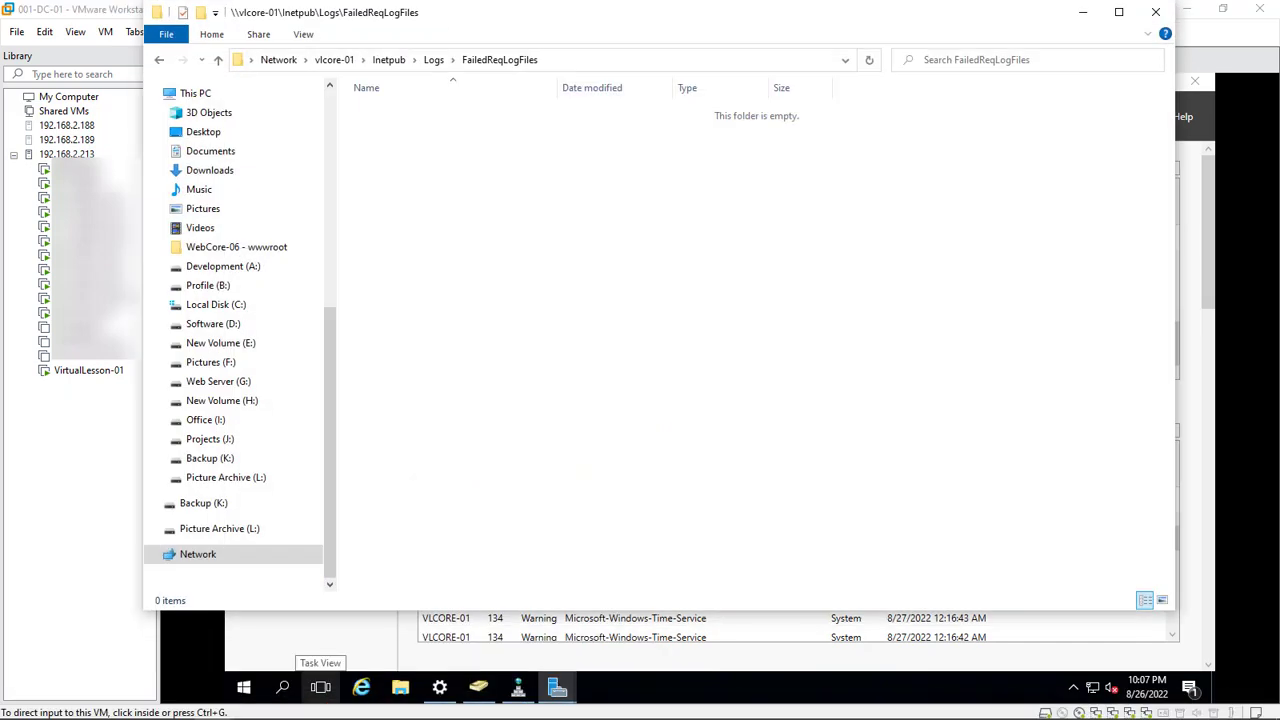
pyautogui.click(1082, 12)
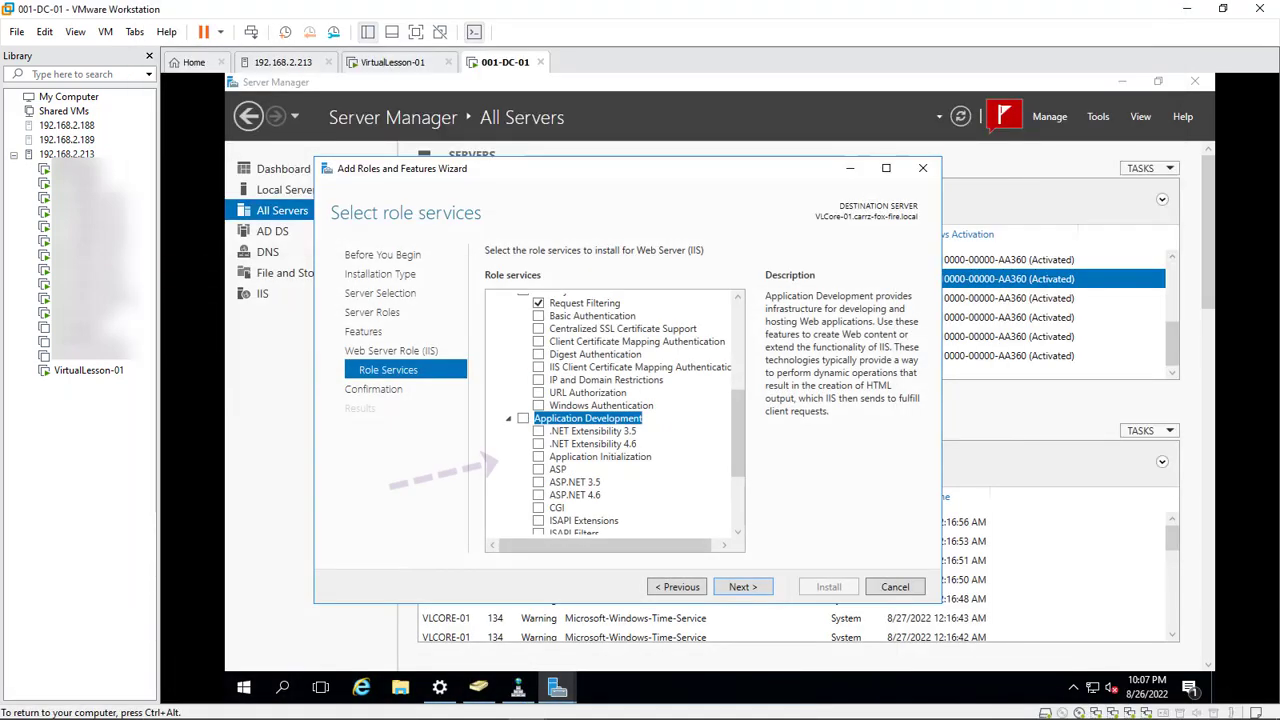
# Add ASP, ASP.NET 3.5 and ASP.NET 4.6 with required features, plus Server Side Includes
pyautogui.click(538, 469)
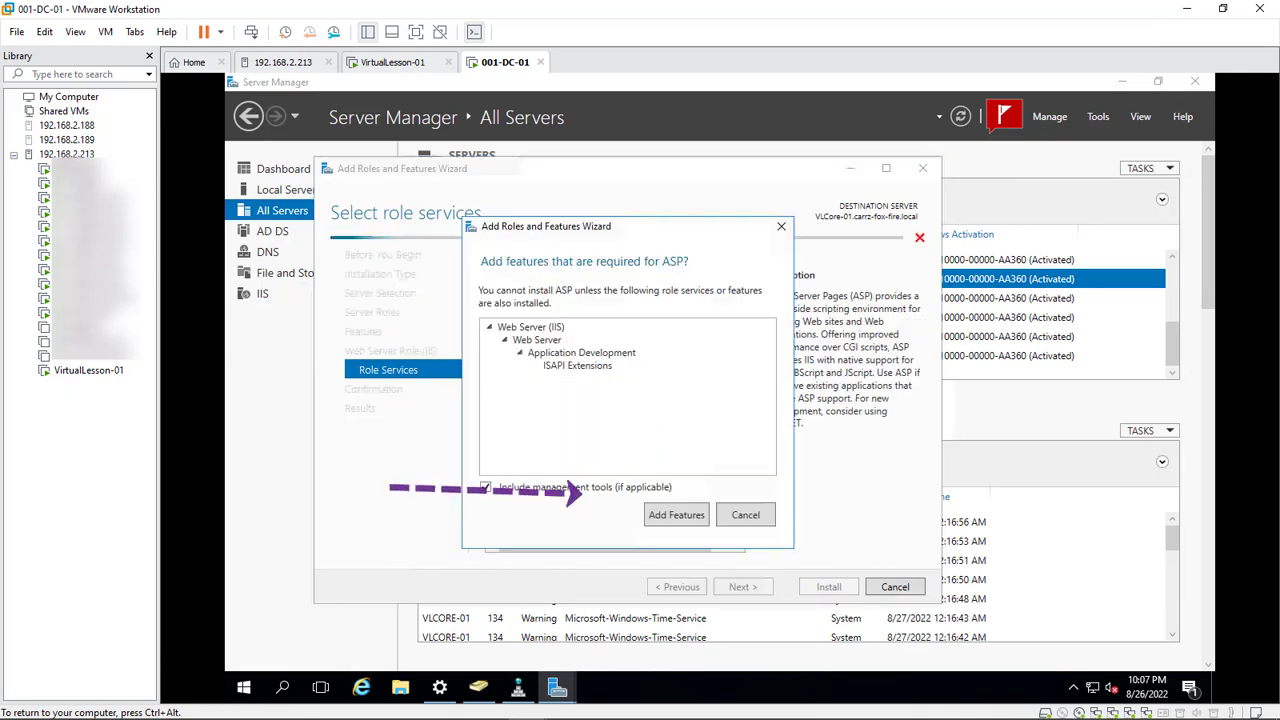
pyautogui.click(674, 511)
pyautogui.click(538, 482)
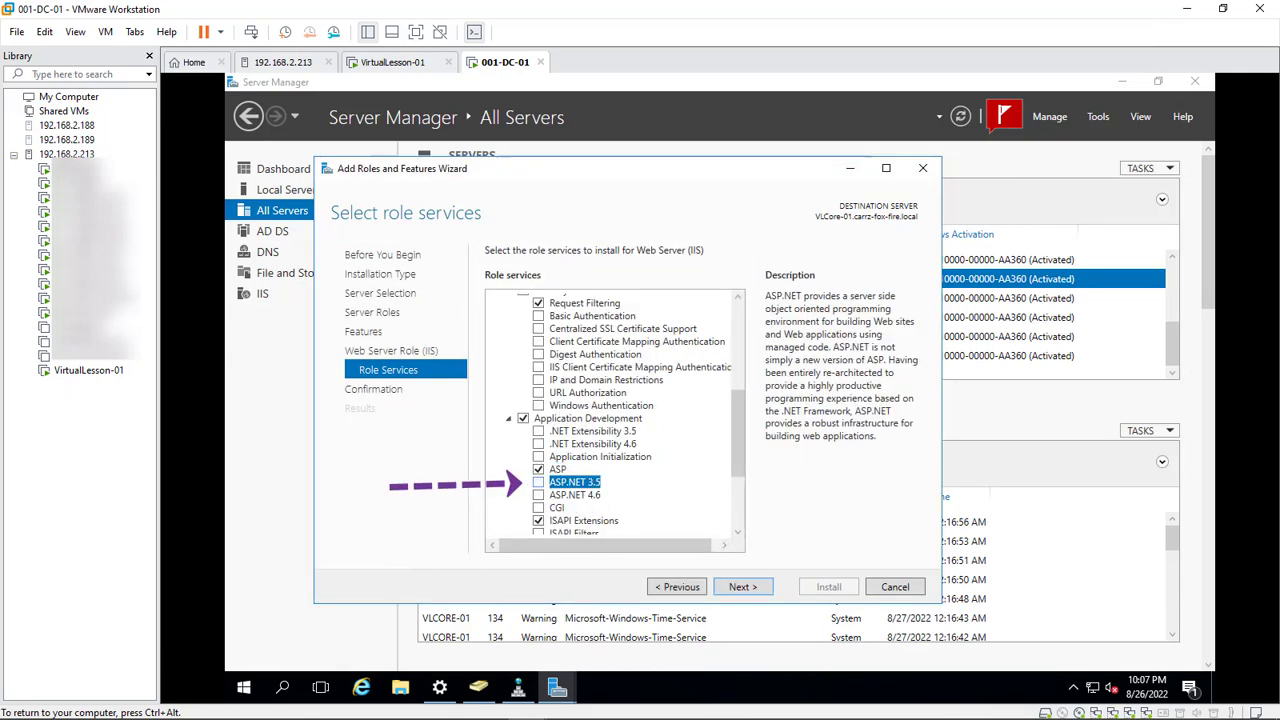
pyautogui.click(676, 513)
pyautogui.click(538, 495)
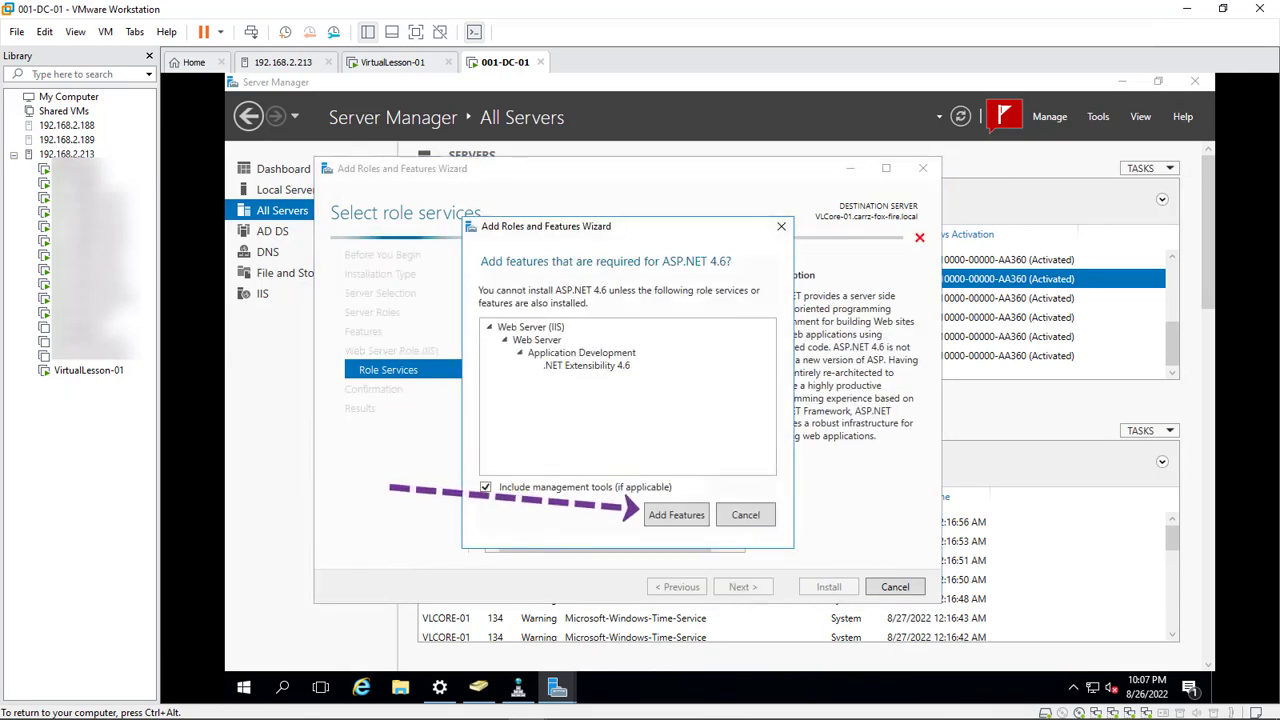
pyautogui.click(674, 513)
pyautogui.scroll(-2, 612, 415)
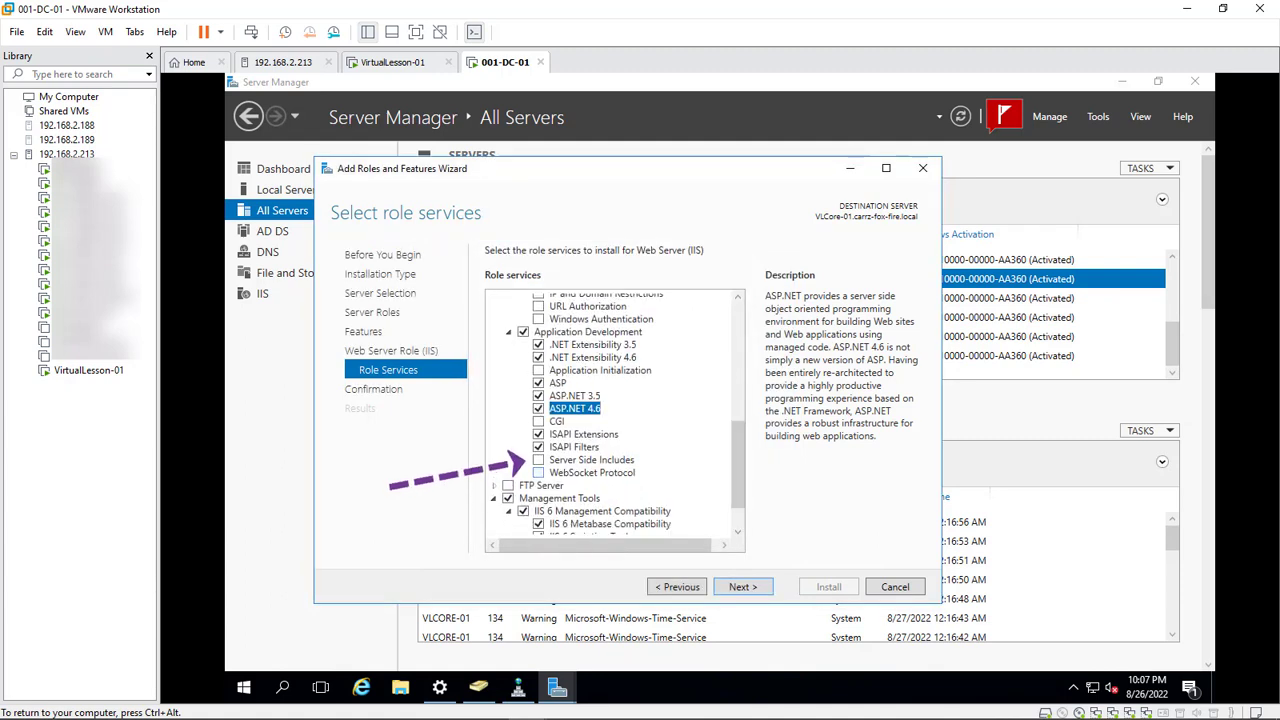
pyautogui.click(538, 460)
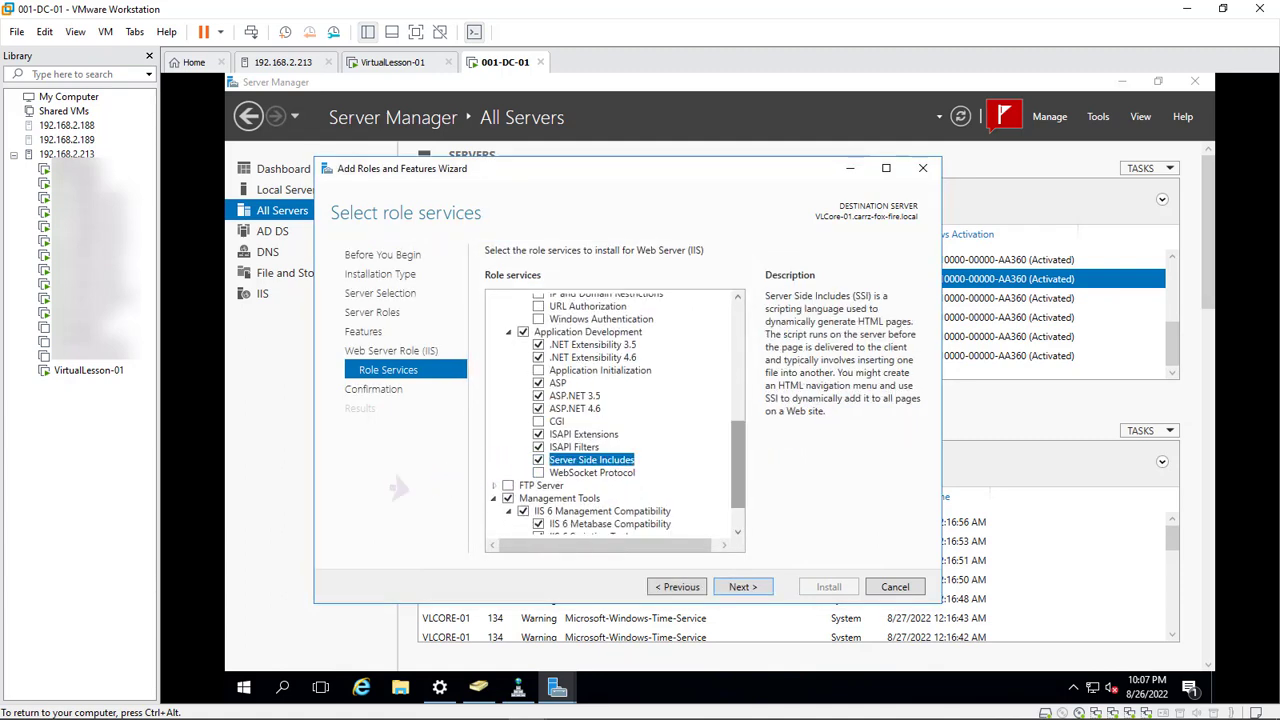
pyautogui.scroll(-1, 615, 415)
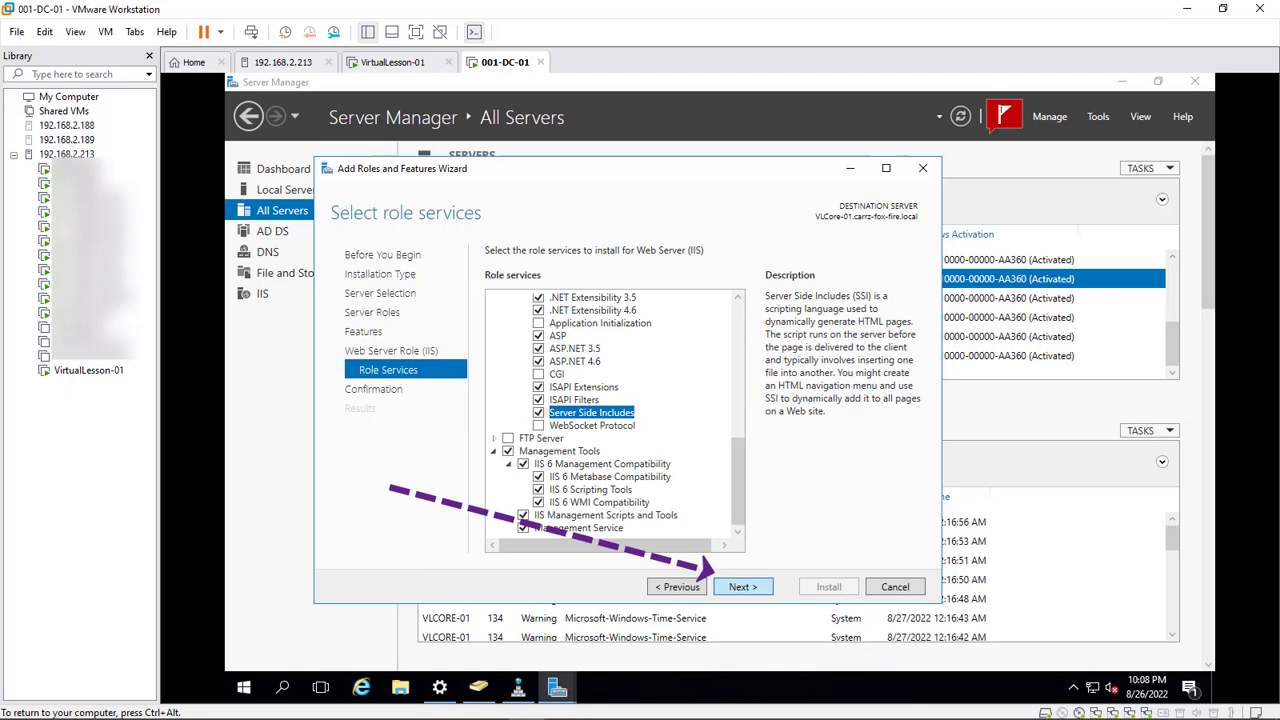
pyautogui.press('Return')
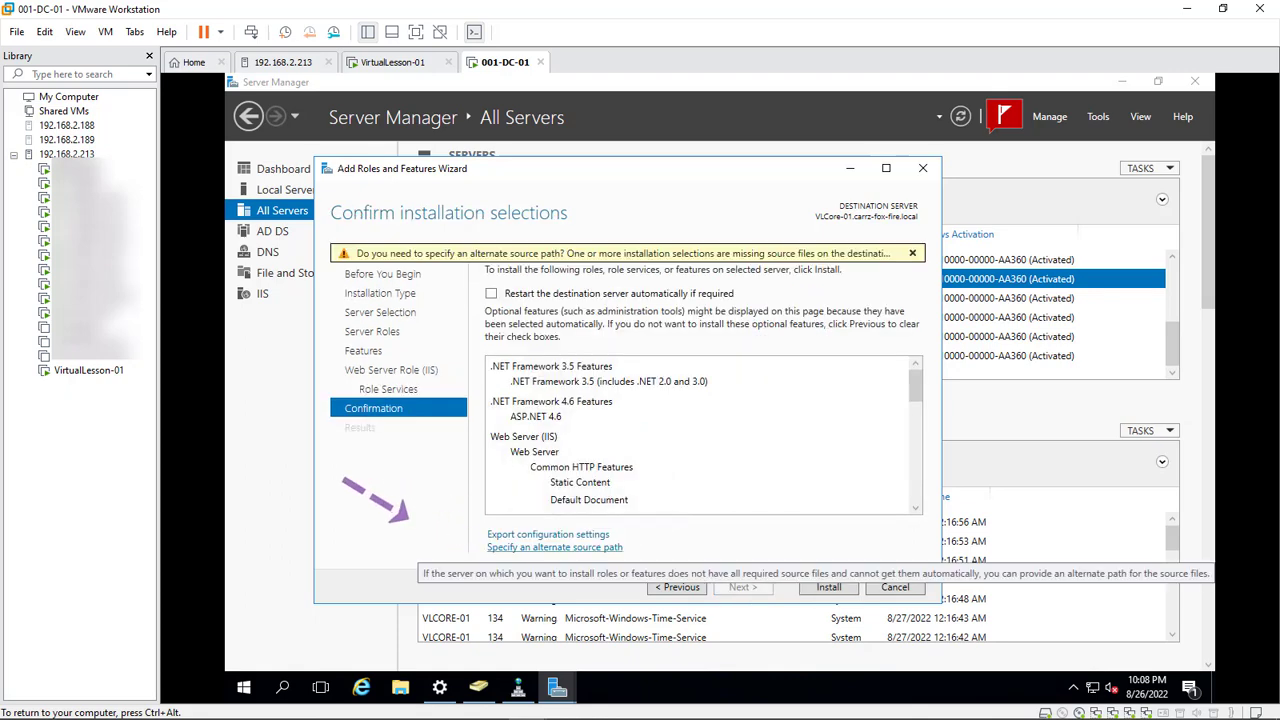
# Set the alternate source path to J:\Sources\SxS and install the IIS and .NET features on VLCore-01
pyautogui.click(555, 547)
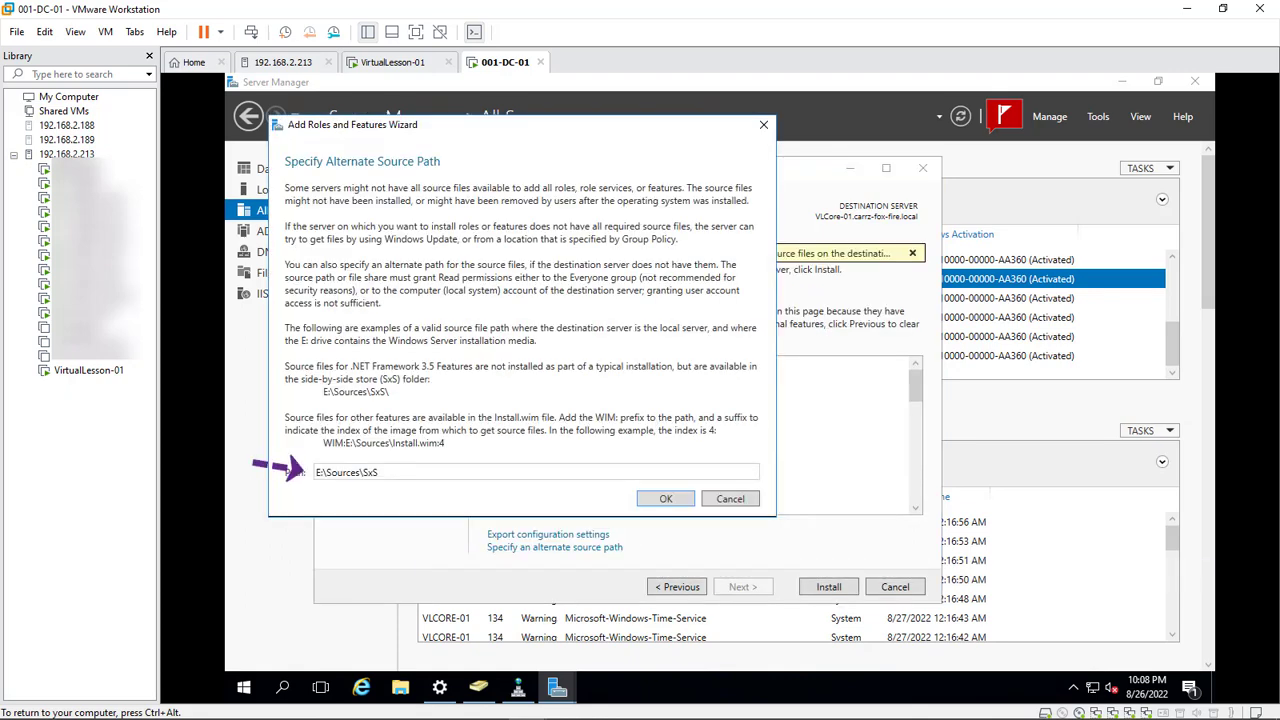
pyautogui.click(379, 472)
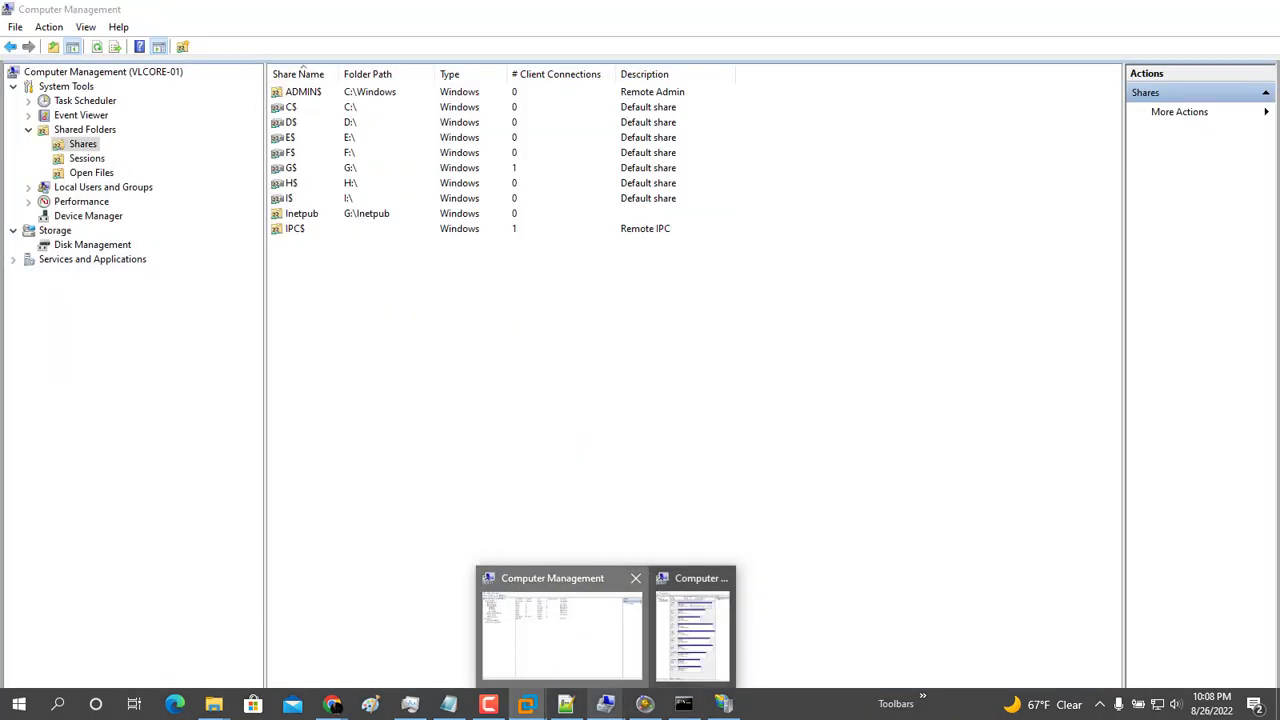
pyautogui.click(562, 634)
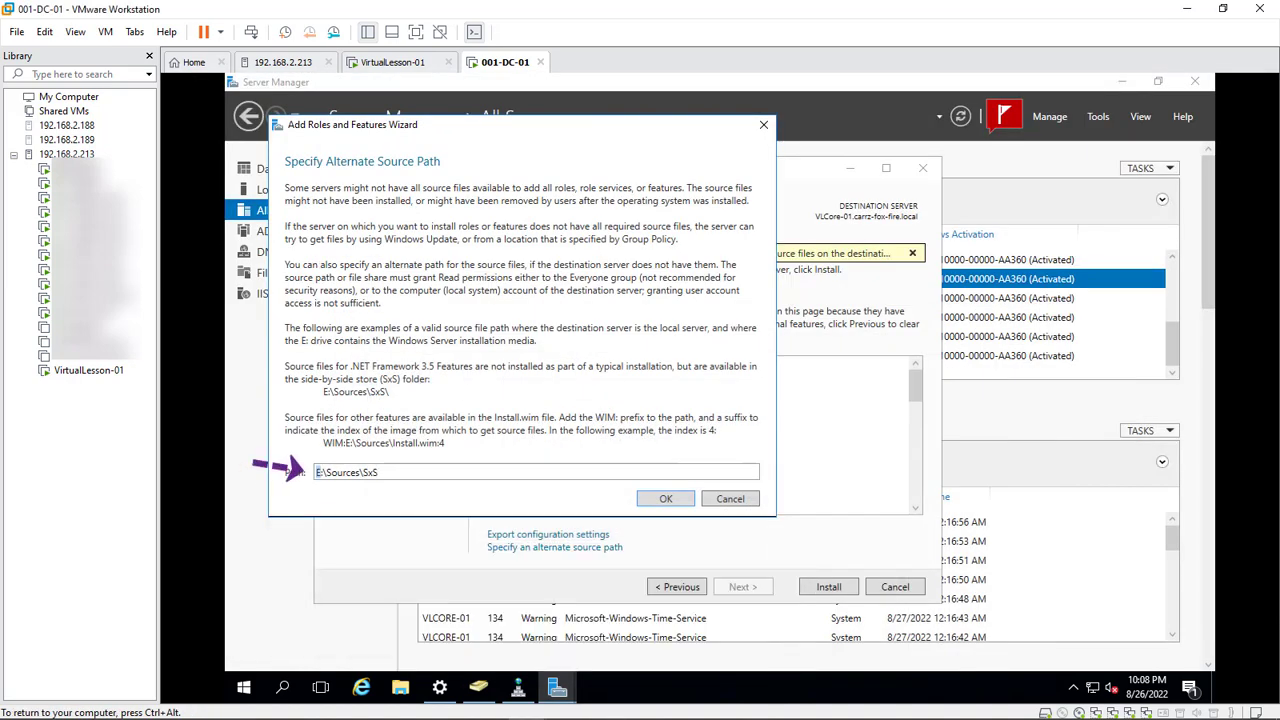
pyautogui.write('D')
pyautogui.click(665, 499)
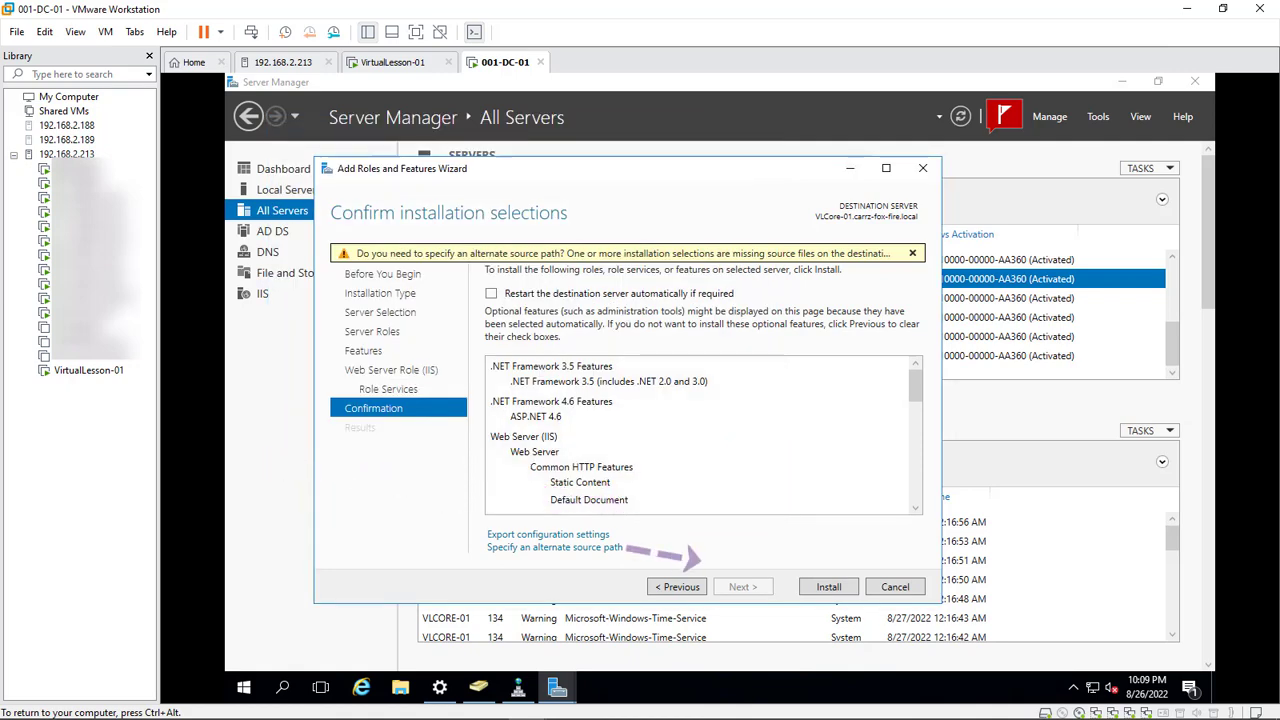
pyautogui.click(828, 586)
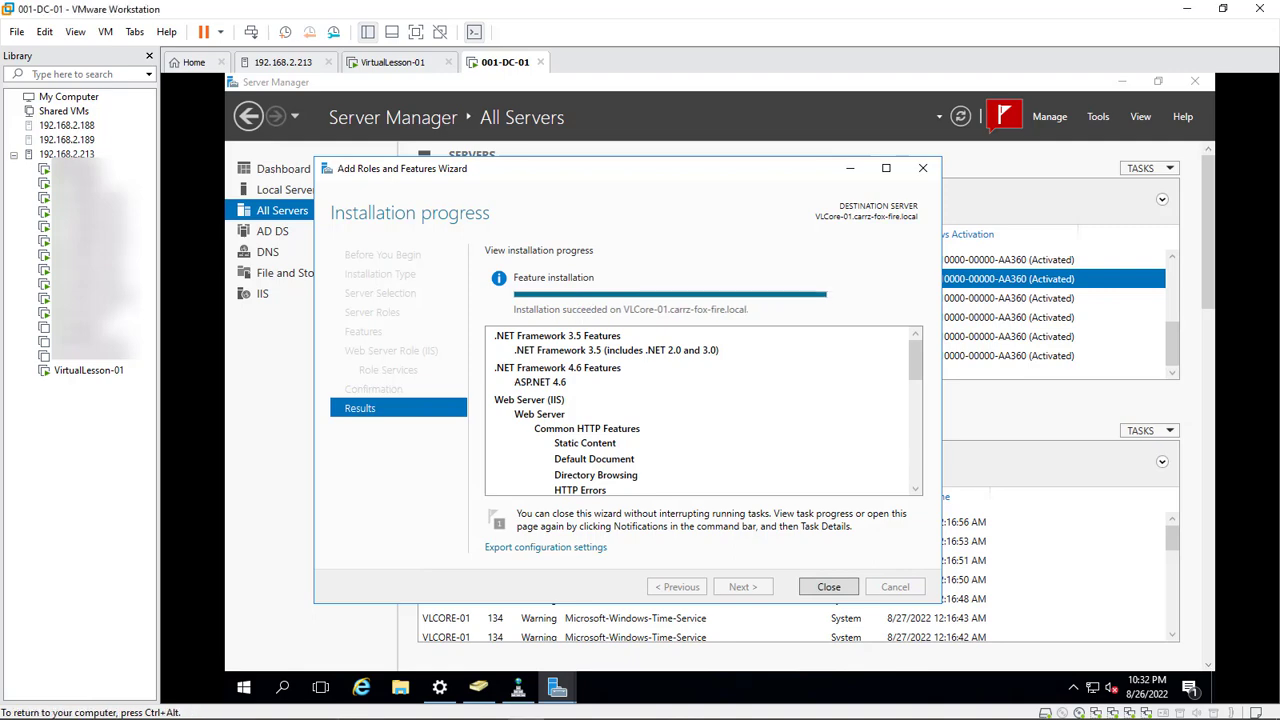
pyautogui.click(828, 586)
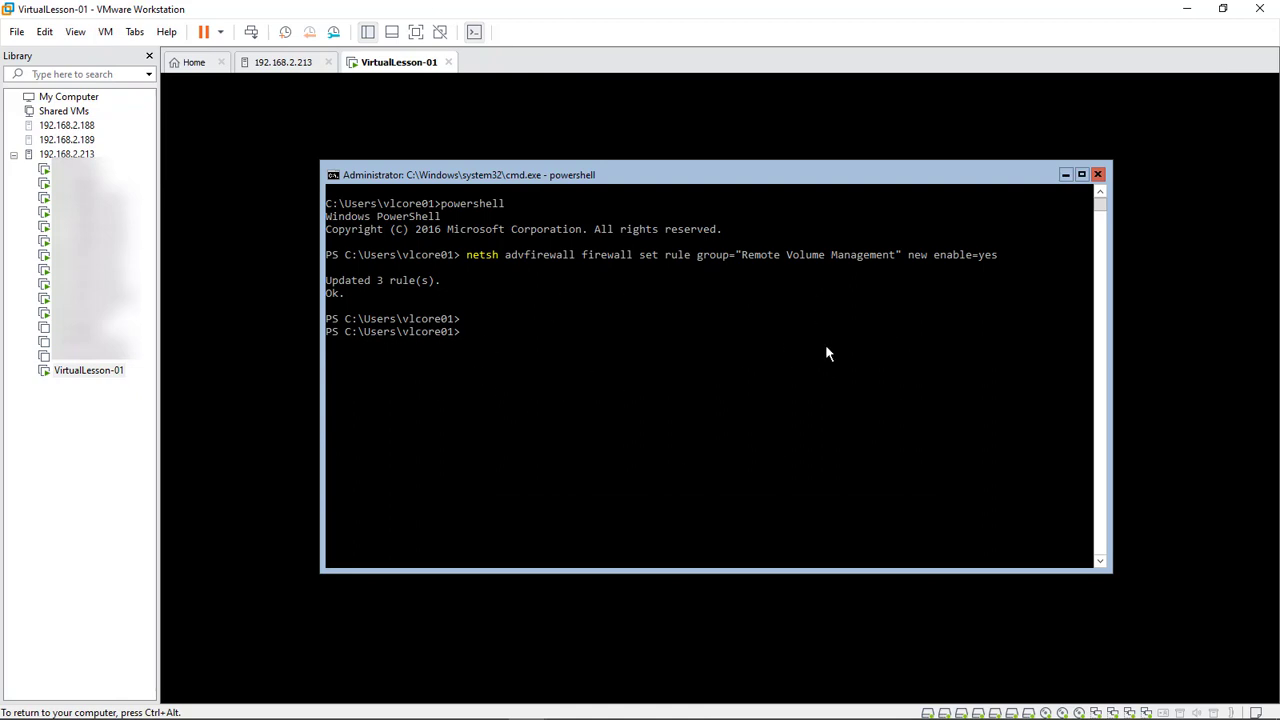
# In the guest PowerShell, switch to drive K: and list the contents of the K:\vmware folder
pyautogui.click(515, 358)
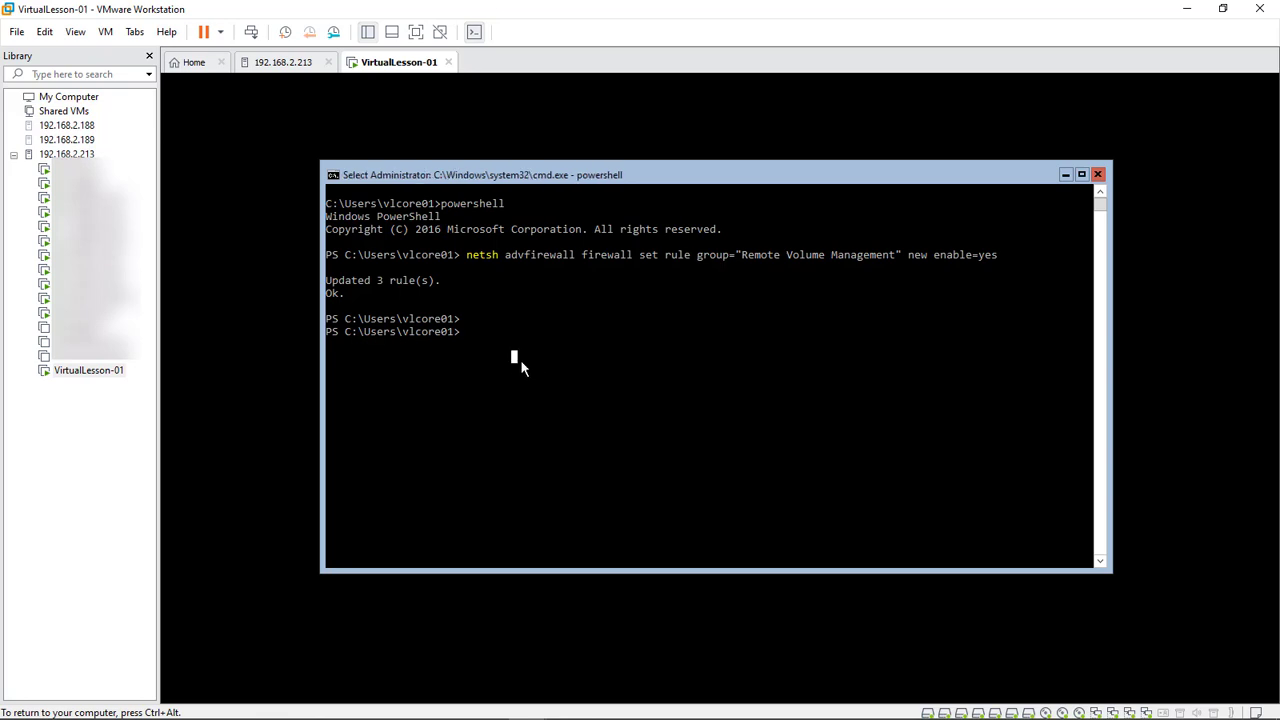
pyautogui.click(516, 384)
pyautogui.click(471, 336)
pyautogui.write('K:')
pyautogui.press('Return')
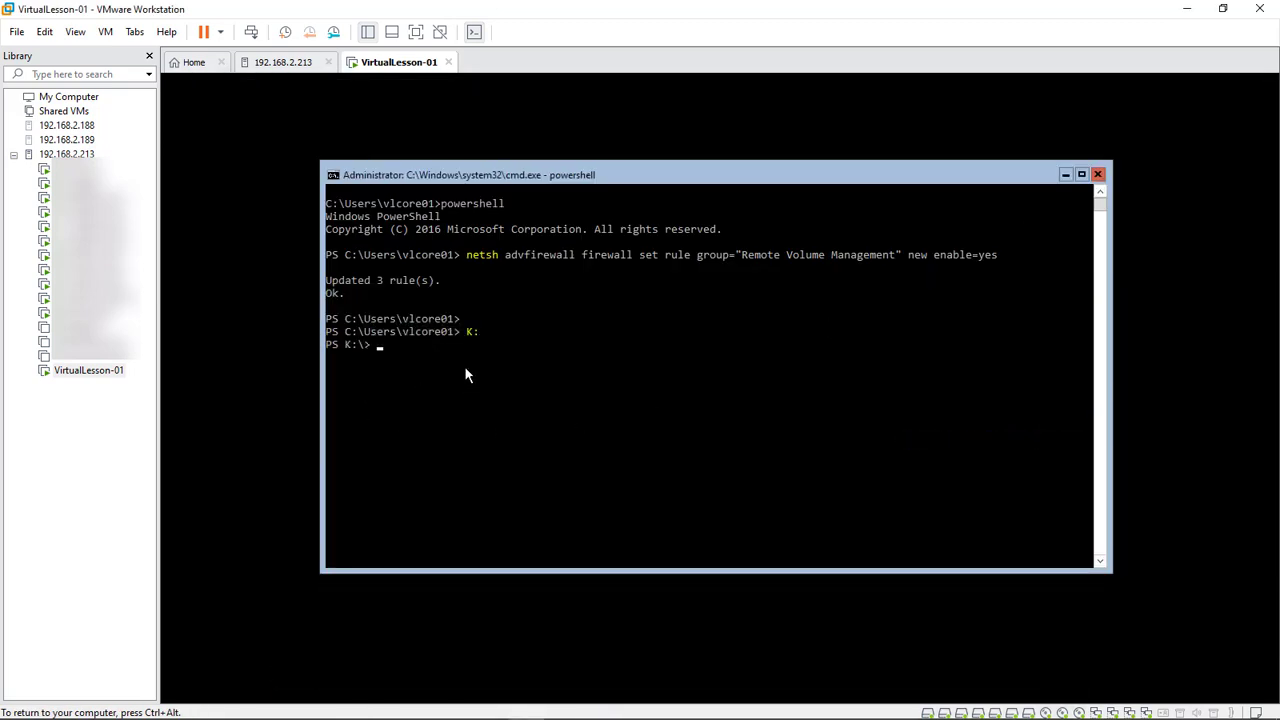
pyautogui.write('ls')
pyautogui.press('Return')
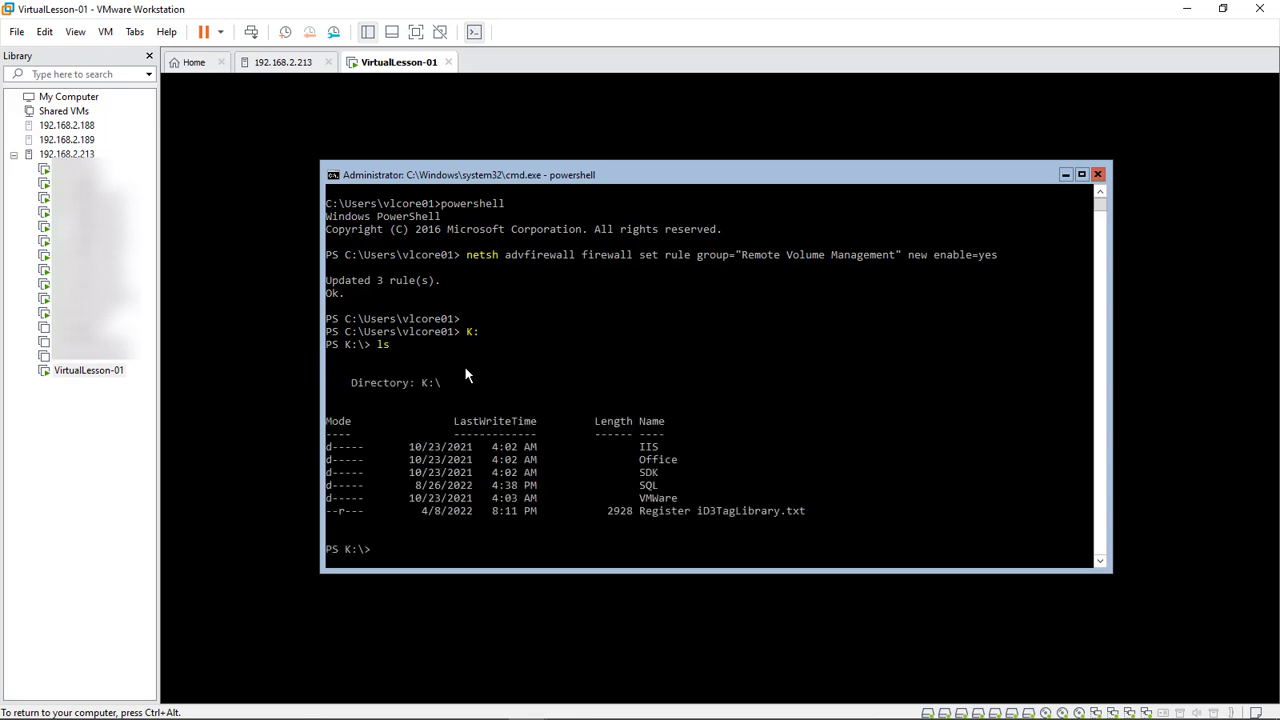
pyautogui.write('cd vmware')
pyautogui.press('Return')
pyautogui.write('ls')
pyautogui.press('Return')
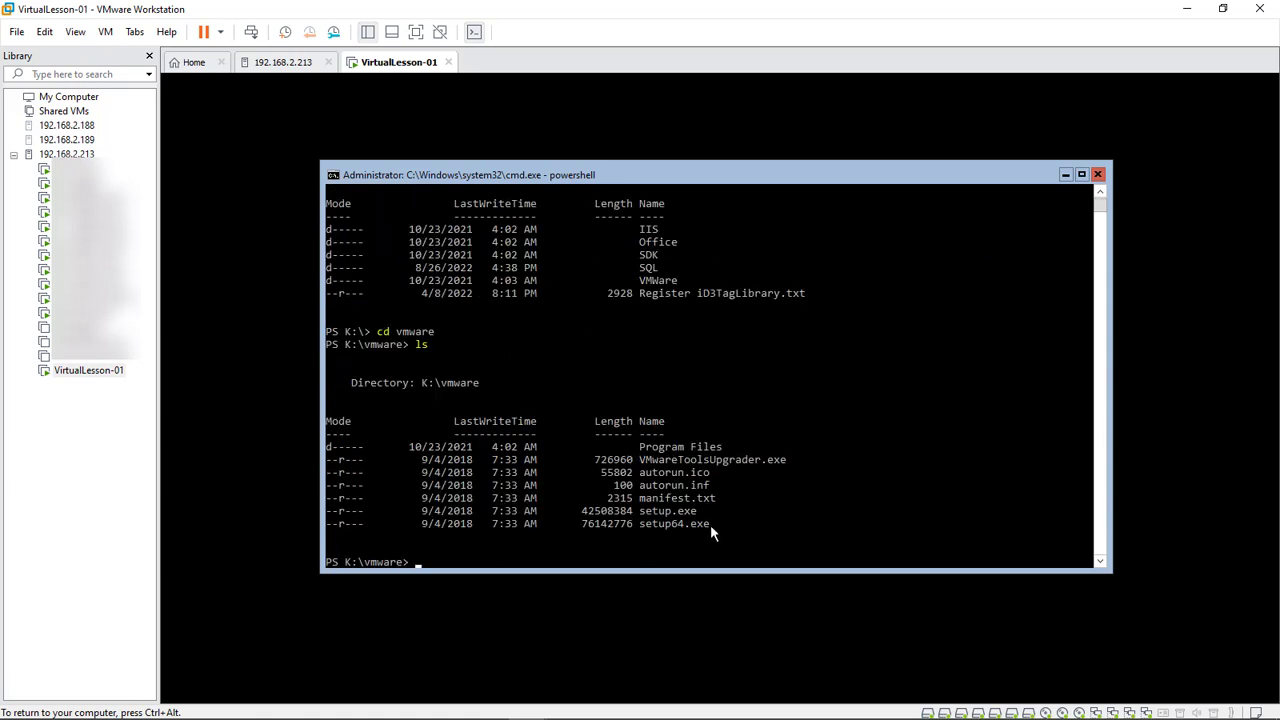
# Run ./setup64.exe to install VMware Tools, then bring up the guest's sign-in prompt
pyautogui.moveTo(713, 526); pyautogui.dragTo(644, 534)
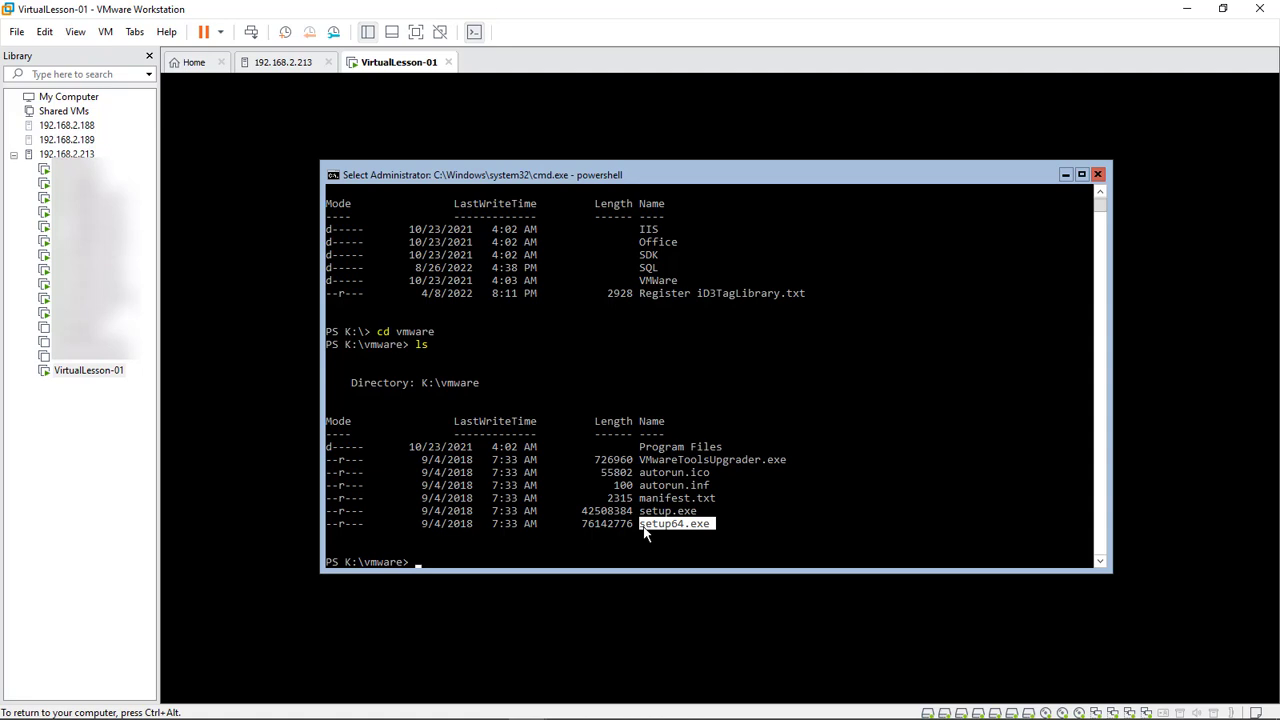
pyautogui.hotkey('ctrl', 'c')
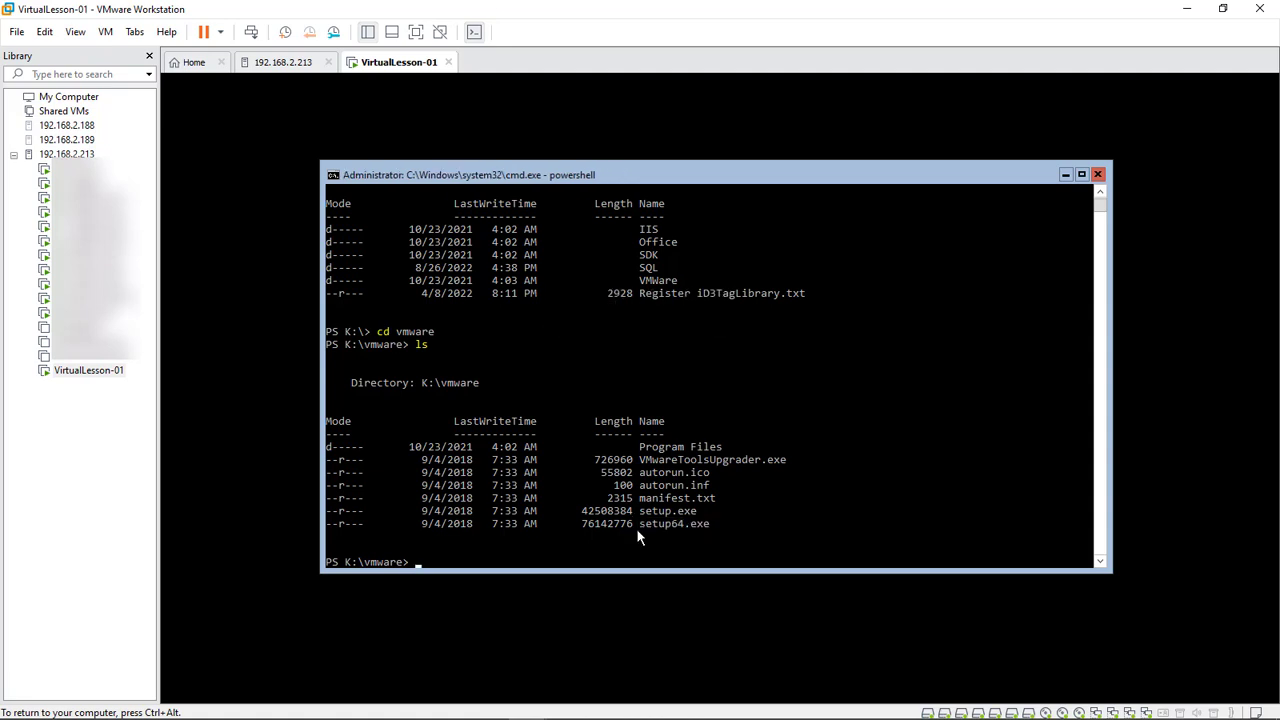
pyautogui.write('/s')
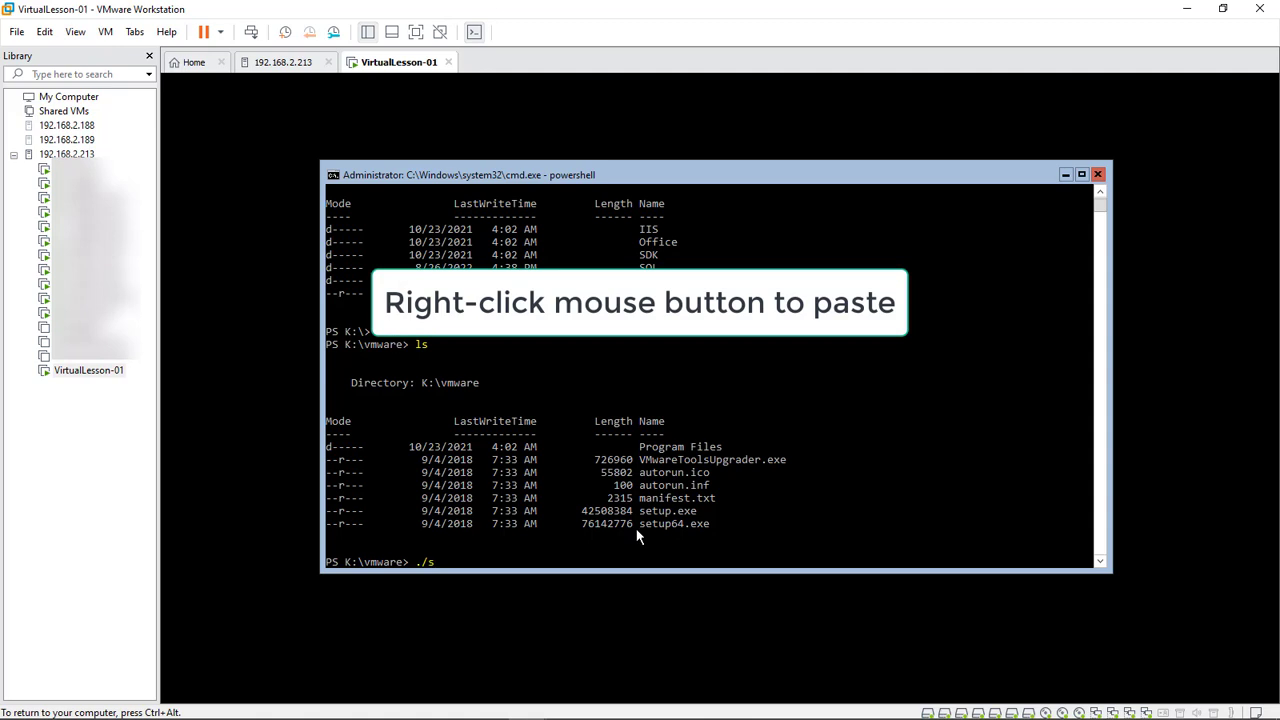
pyautogui.rightClick(638, 537)
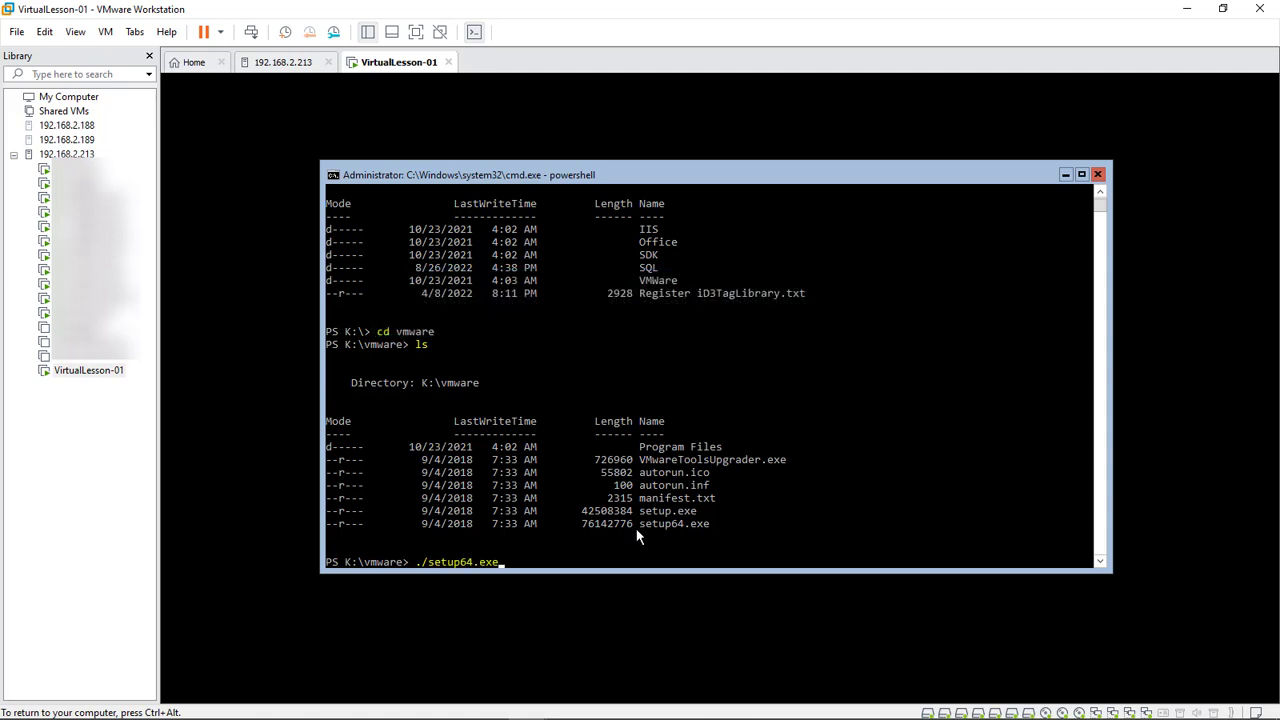
pyautogui.press('Return')
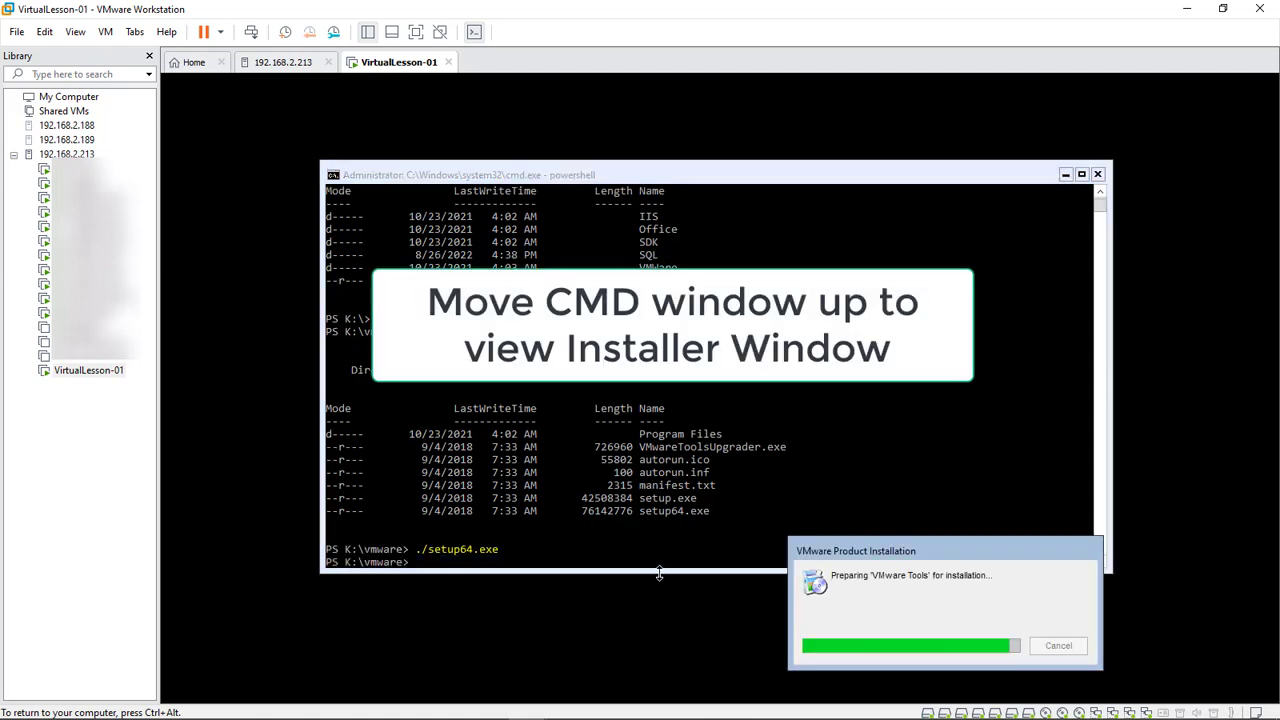
pyautogui.click(660, 562)
pyautogui.moveTo(660, 562); pyautogui.dragTo(669, 366)
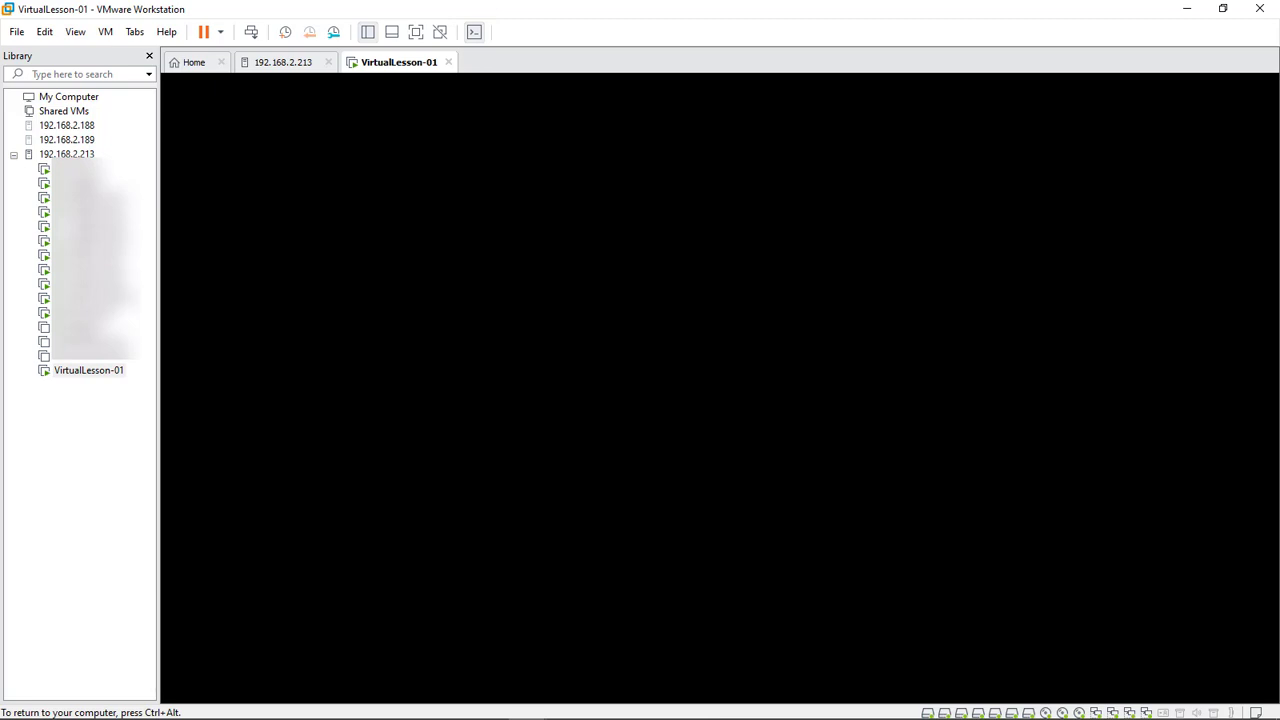
pyautogui.press('ctrl+alt+Insert')
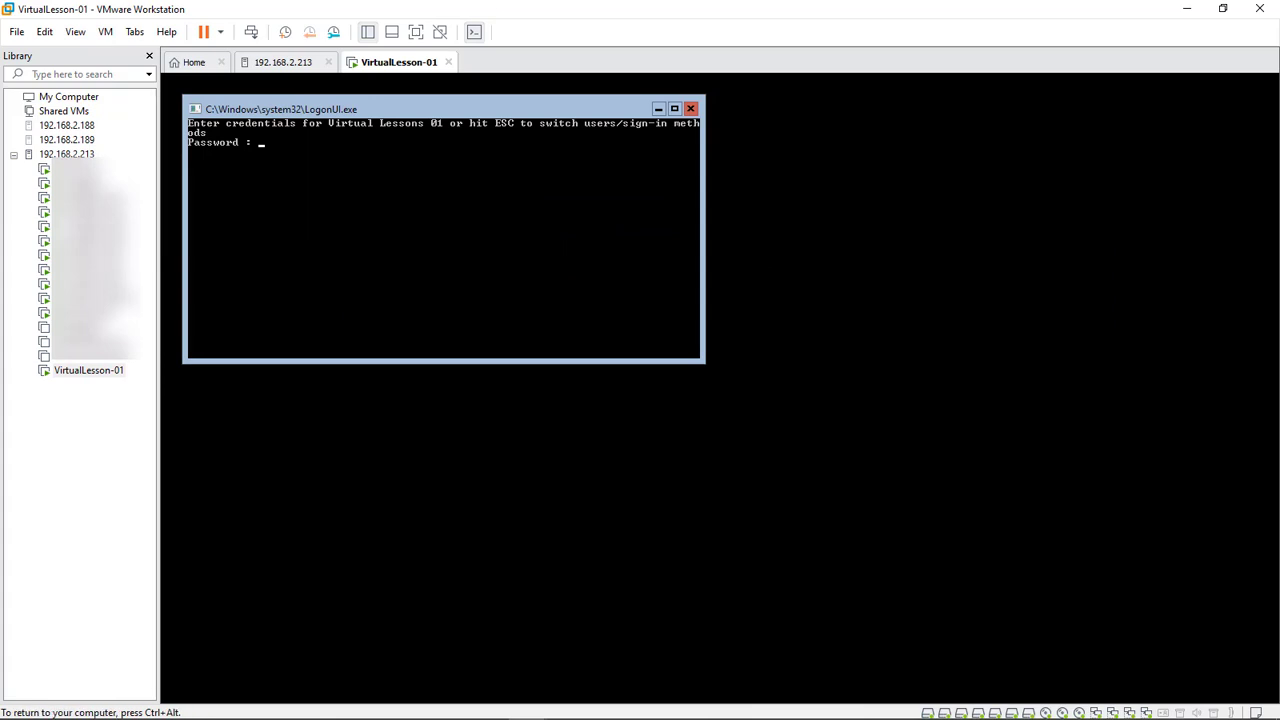
# Sign in with the account password, start PowerShell, and list the installers in K:\iis
pyautogui.write('*************')
pyautogui.press('Return')
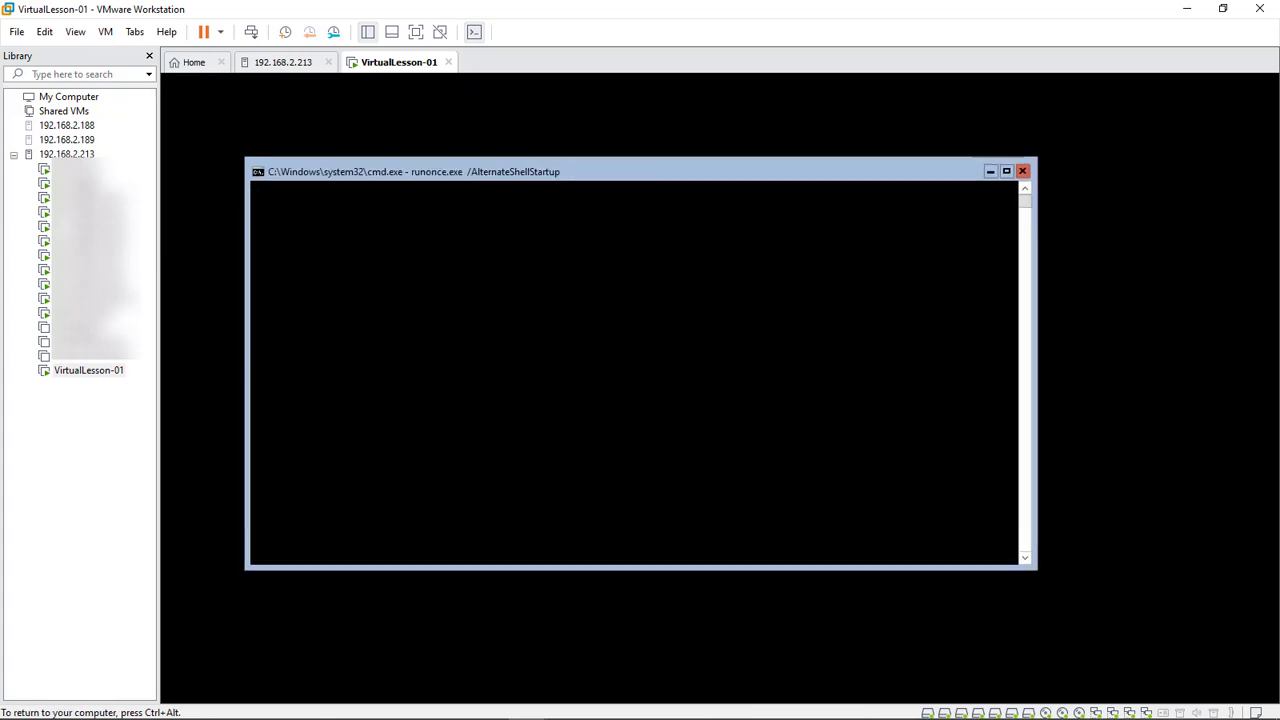
pyautogui.write('powershell')
pyautogui.press('Return')
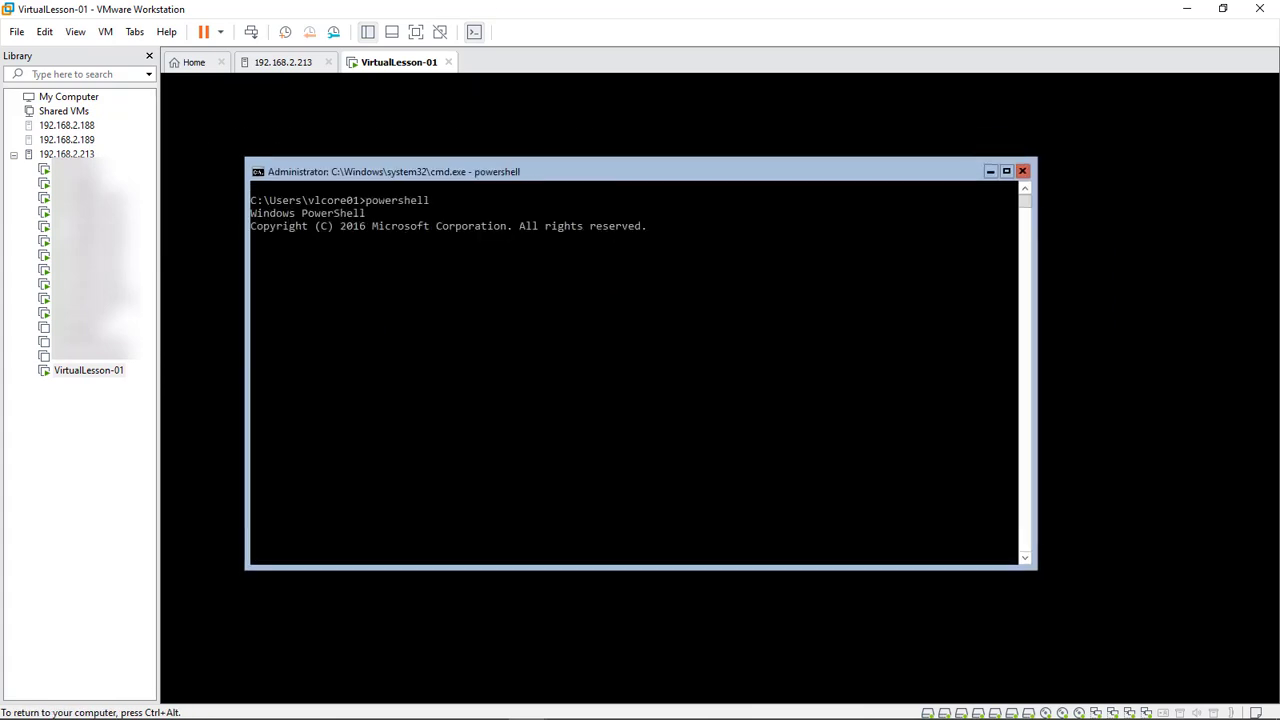
pyautogui.write('K:')
pyautogui.press('Return')
pyautogui.write('cd iis')
pyautogui.press('Return')
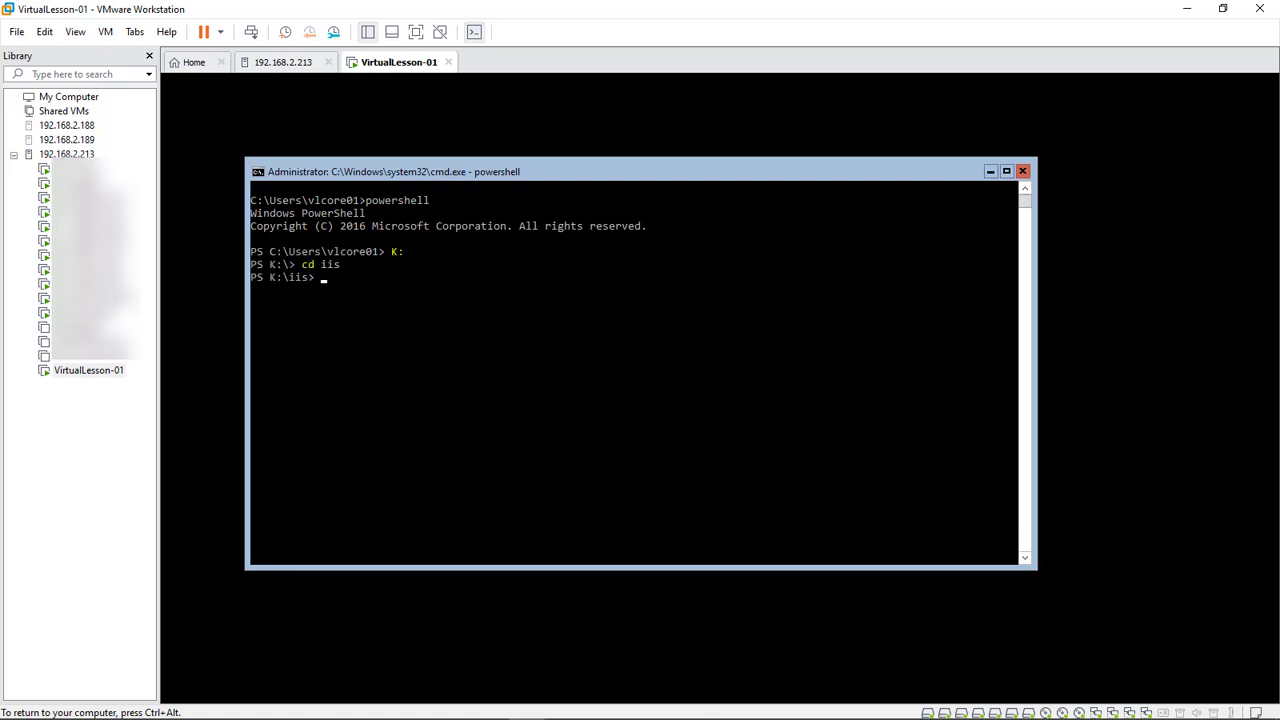
pyautogui.write('ls')
pyautogui.press('Return')
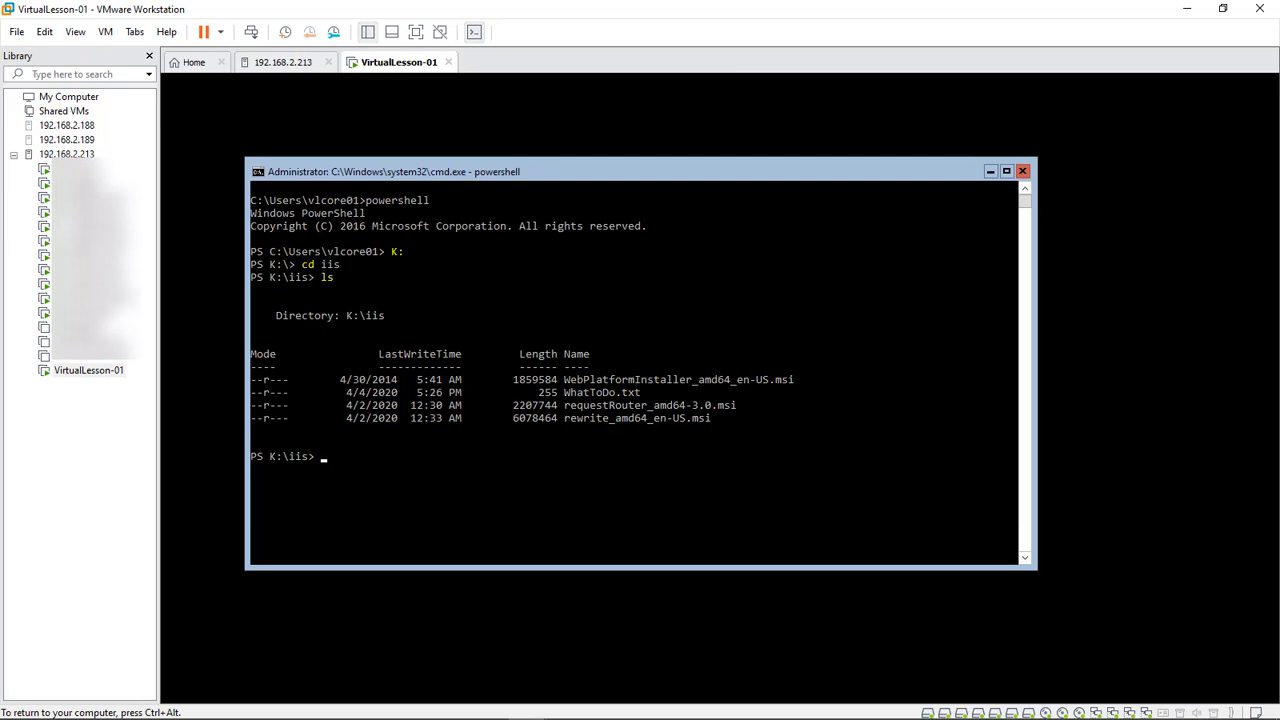
# Launch ./WebPlatformInstaller_amd64_en-US.msi from the K:\iis prompt
pyautogui.click(636, 380)
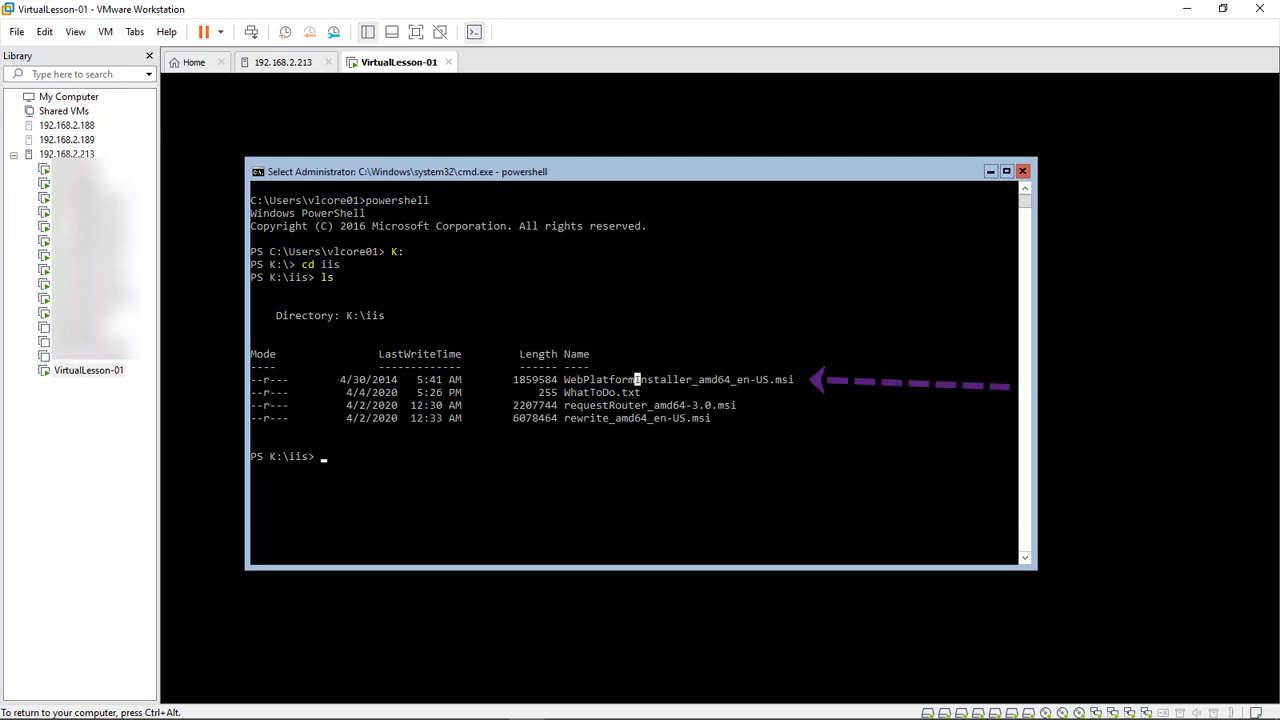
pyautogui.click(625, 418)
pyautogui.moveTo(631, 405); pyautogui.dragTo(564, 405)
pyautogui.click(610, 405)
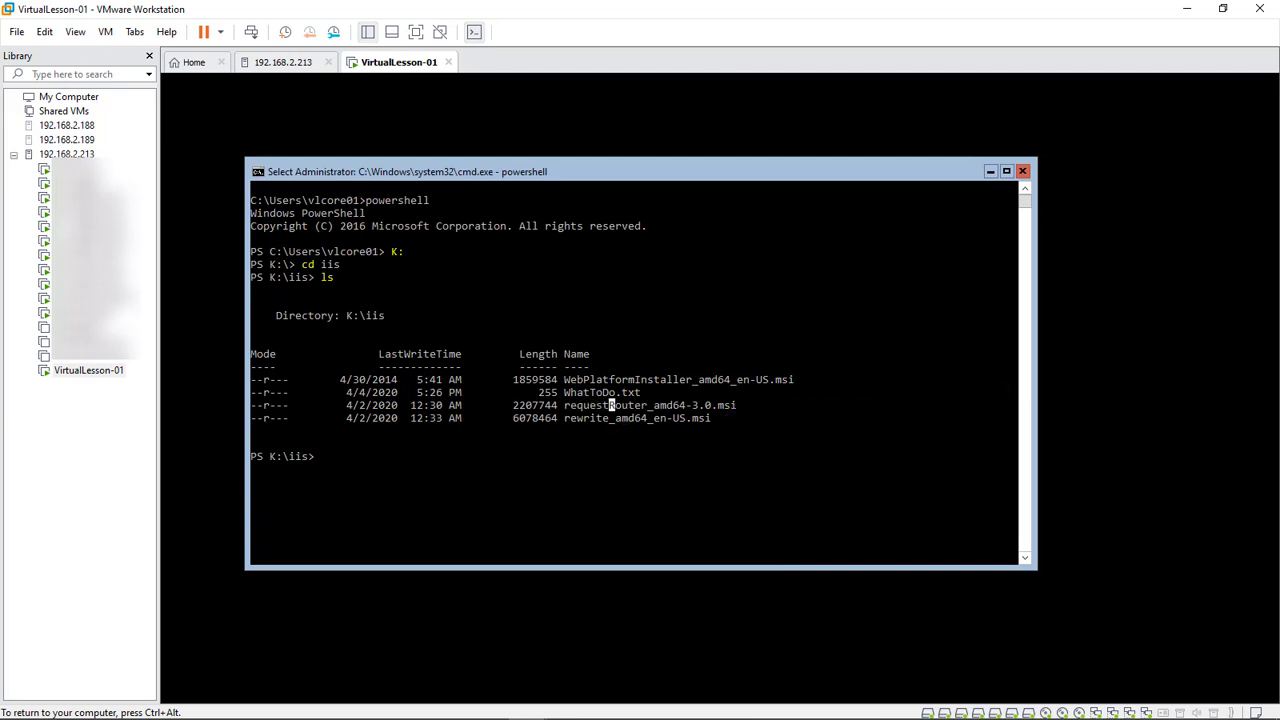
pyautogui.moveTo(798, 380); pyautogui.dragTo(564, 380)
pyautogui.hotkey('ctrl', 'c')
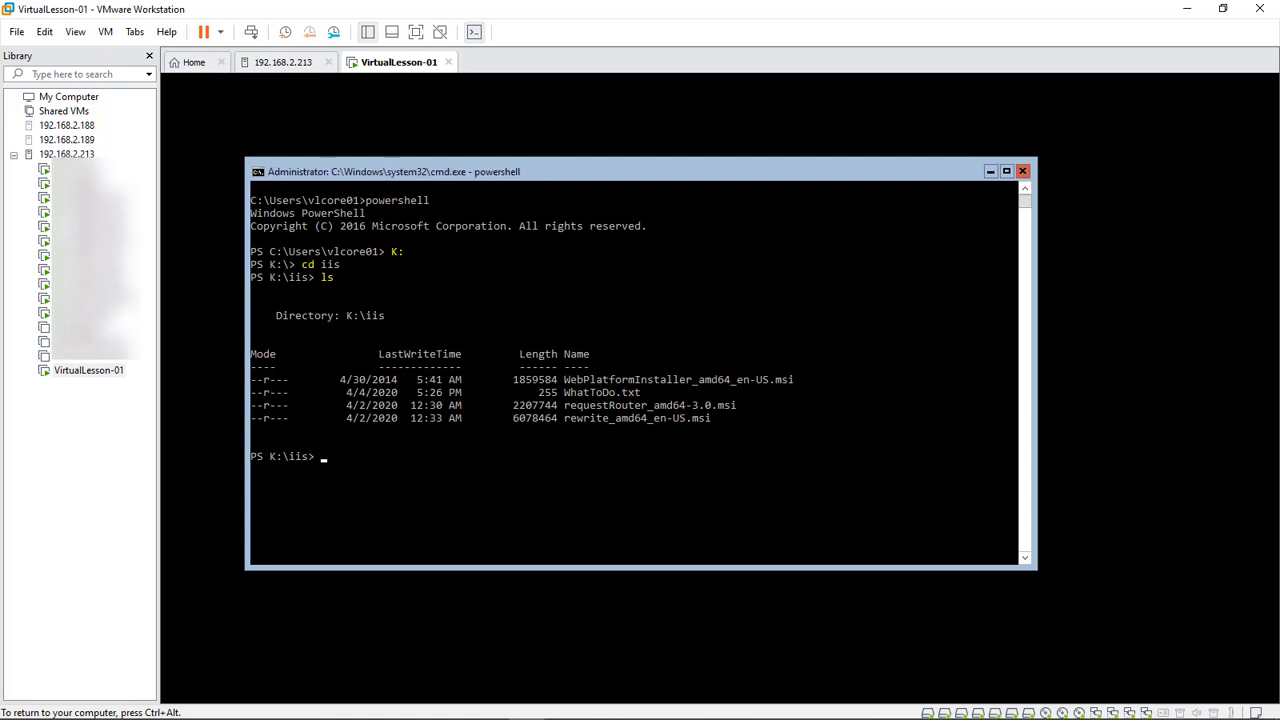
pyautogui.write('./')
pyautogui.rightClick(564, 380)
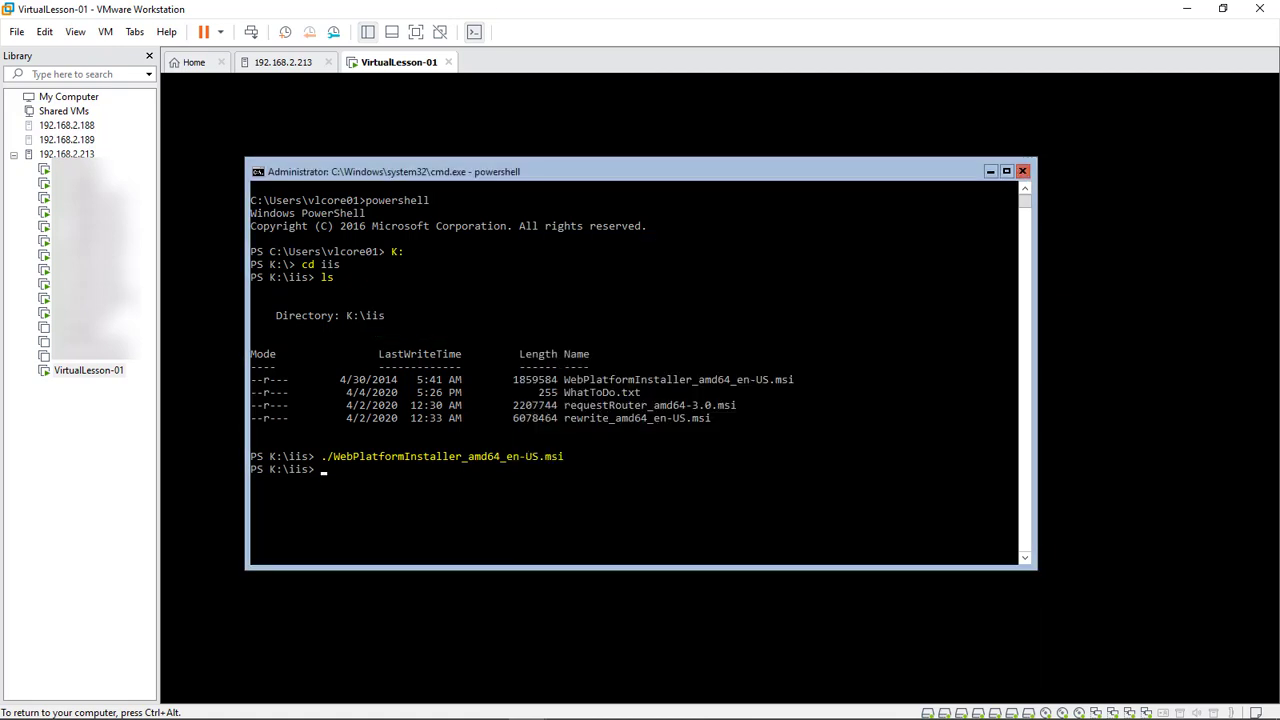
# Launch ./rewrite_amd64_en-US.msi from the same prompt
pyautogui.moveTo(711, 418); pyautogui.dragTo(564, 418)
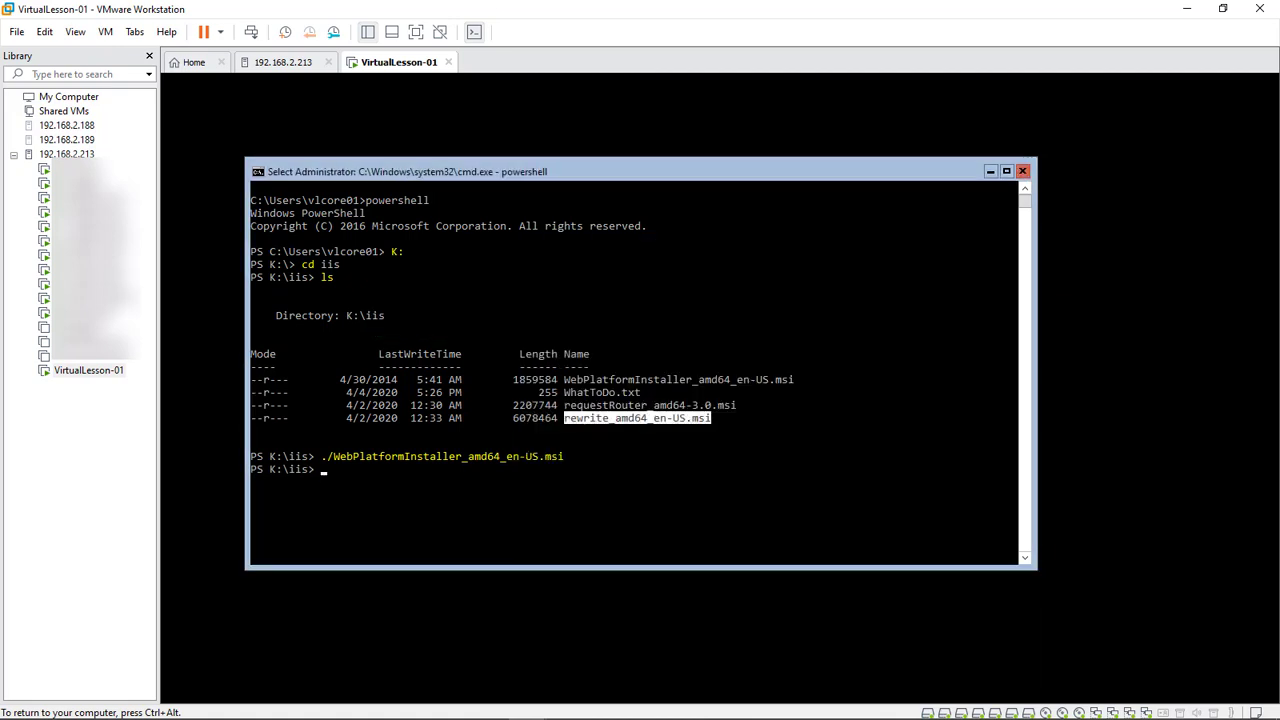
pyautogui.hotkey('ctrl', 'c')
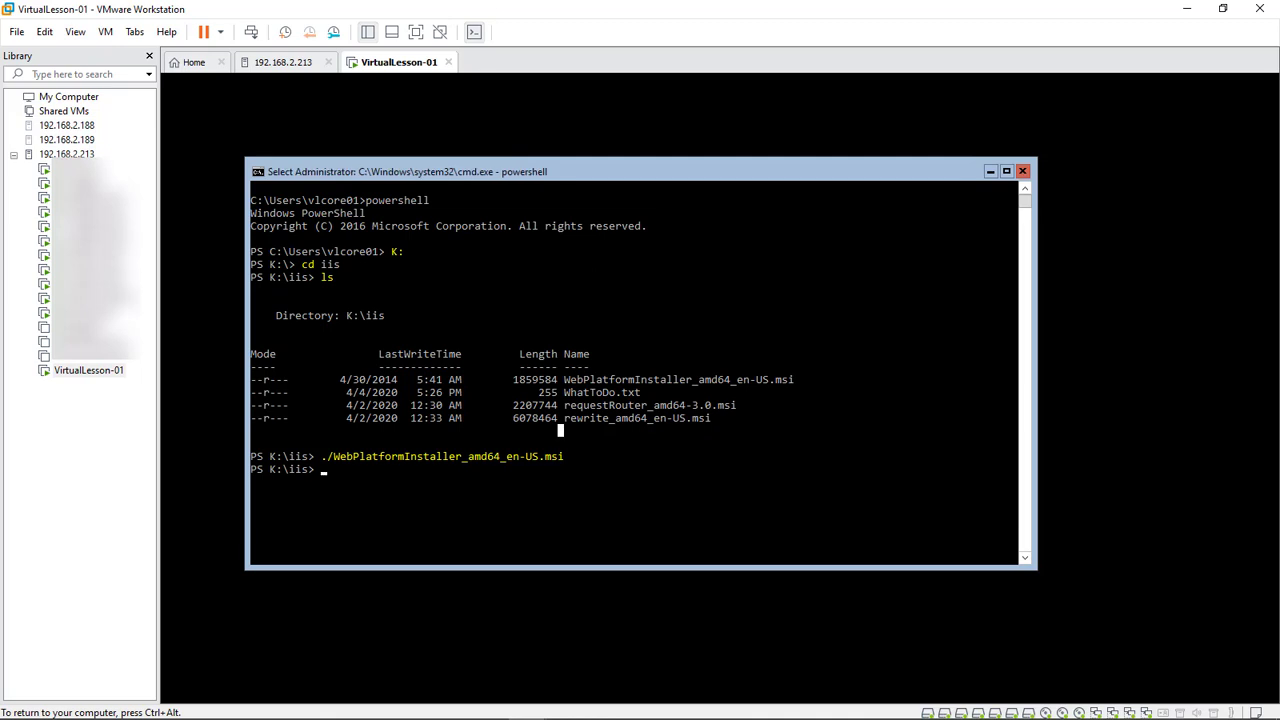
pyautogui.write('./')
pyautogui.rightClick(564, 418)
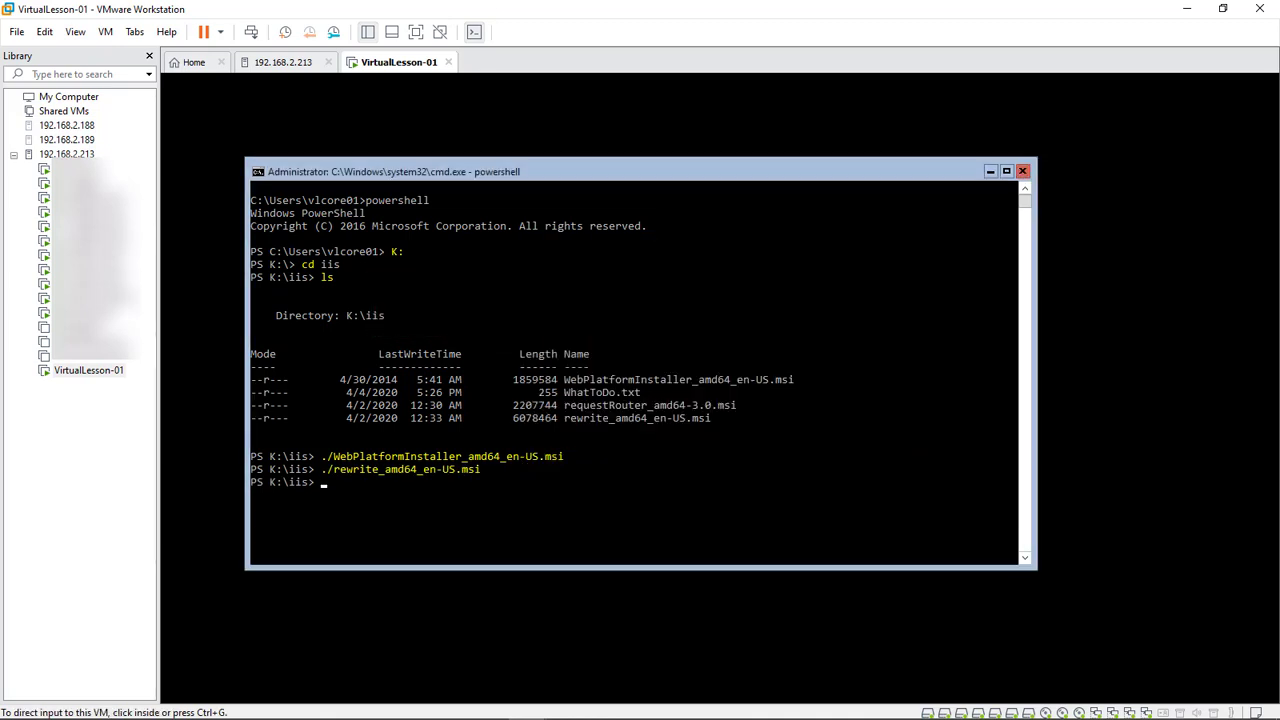
# Paste the Reg Add command from the notes to set EnableRemoteManagement, confirming the overwrite with yes
pyautogui.hotkey('alt', 'Tab')
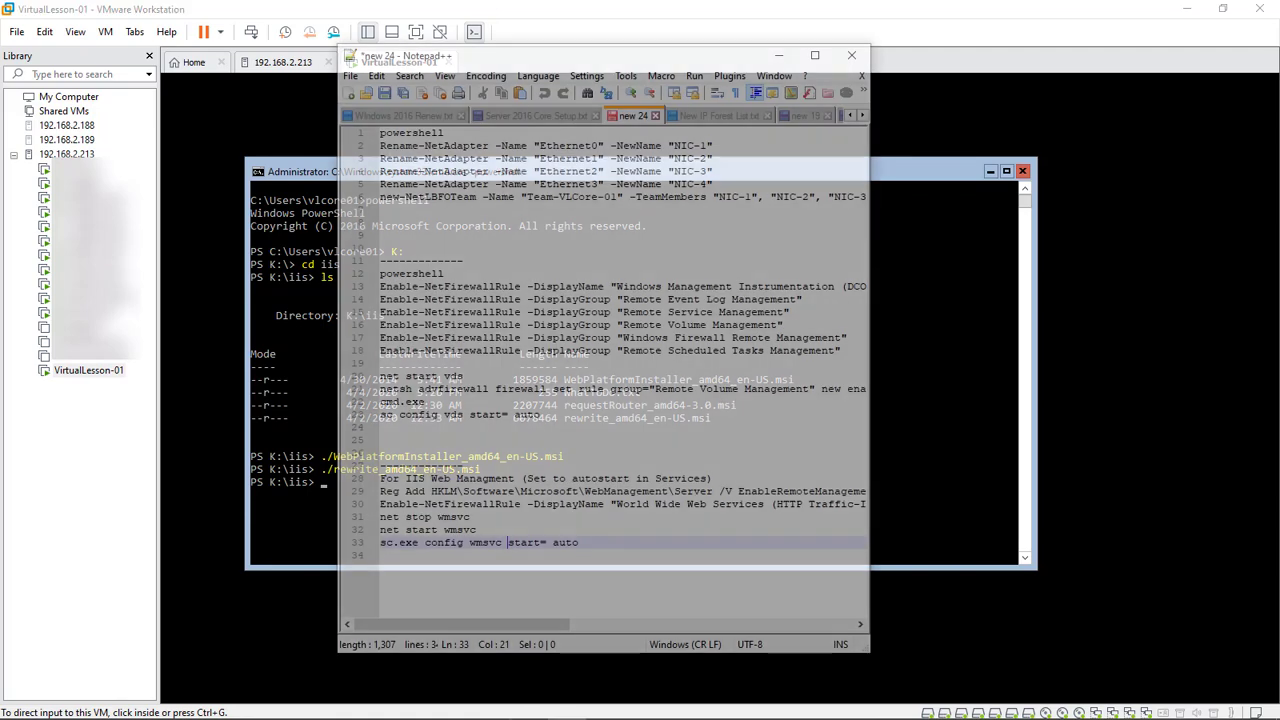
pyautogui.moveTo(869, 360); pyautogui.dragTo(1148, 360)
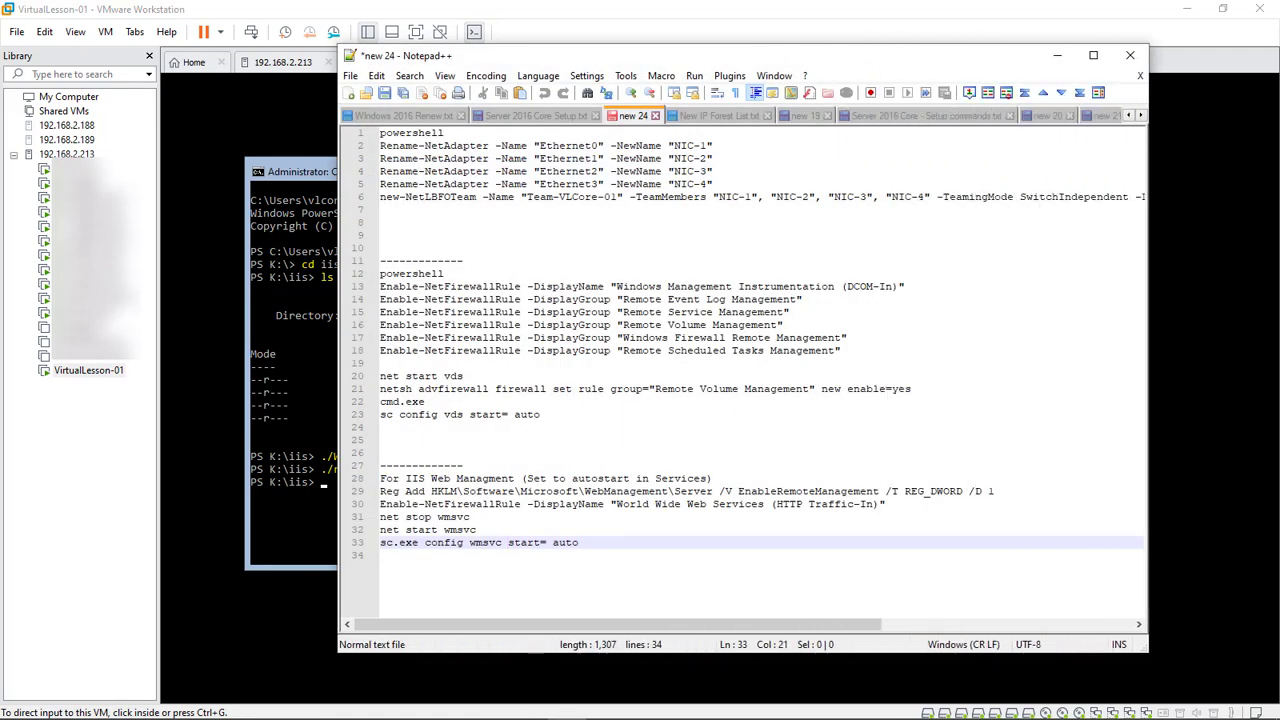
pyautogui.moveTo(380, 517); pyautogui.dragTo(380, 492)
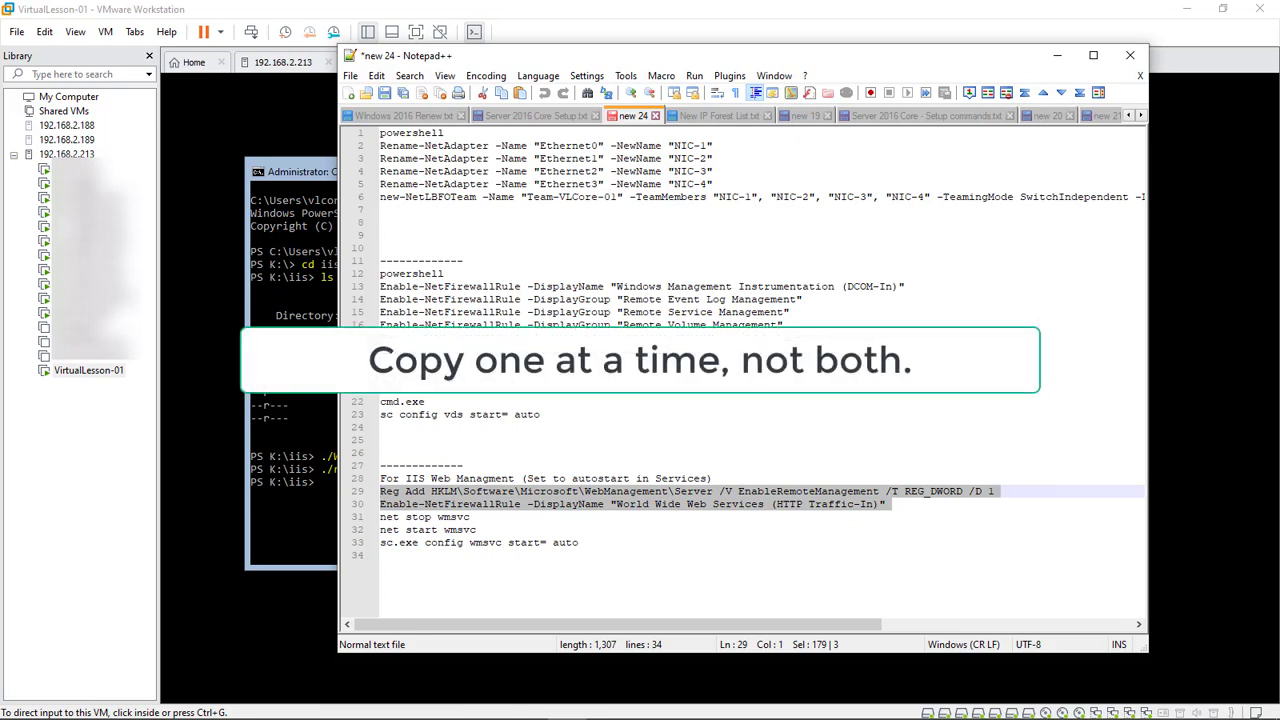
pyautogui.moveTo(740, 56); pyautogui.dragTo(1279, 54)
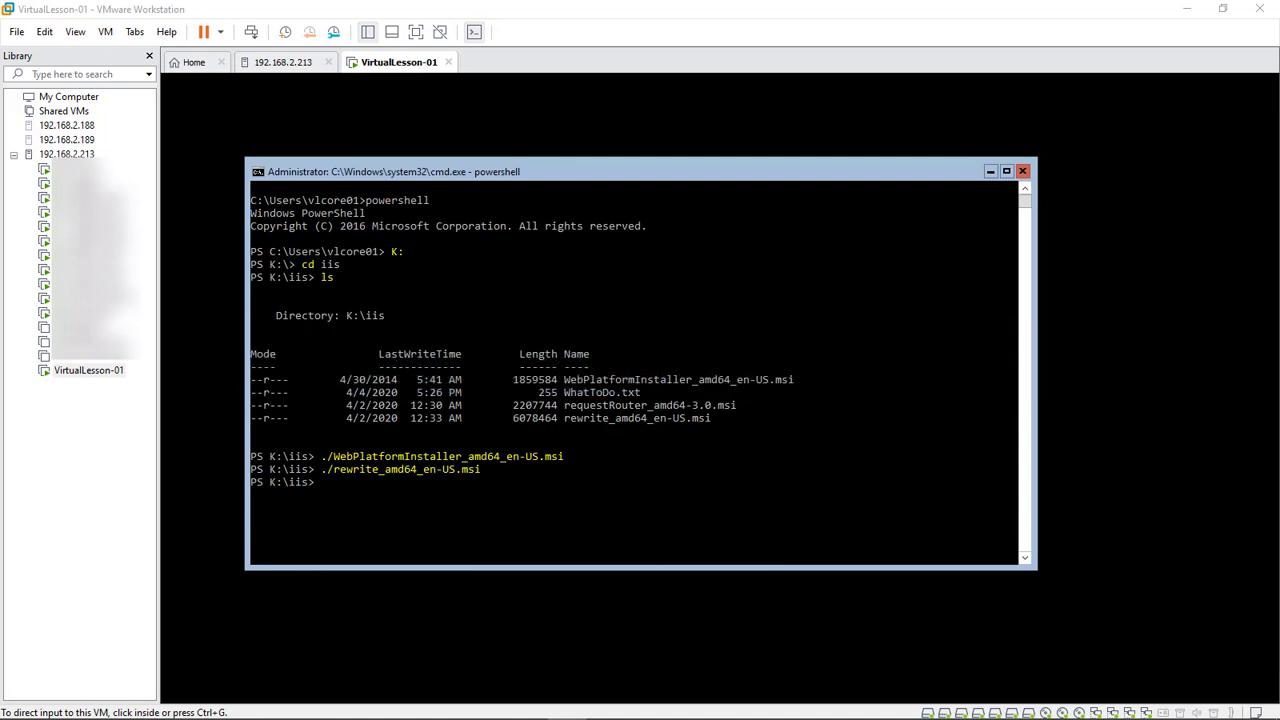
pyautogui.rightClick(700, 466)
pyautogui.click(700, 466)
pyautogui.write('y')
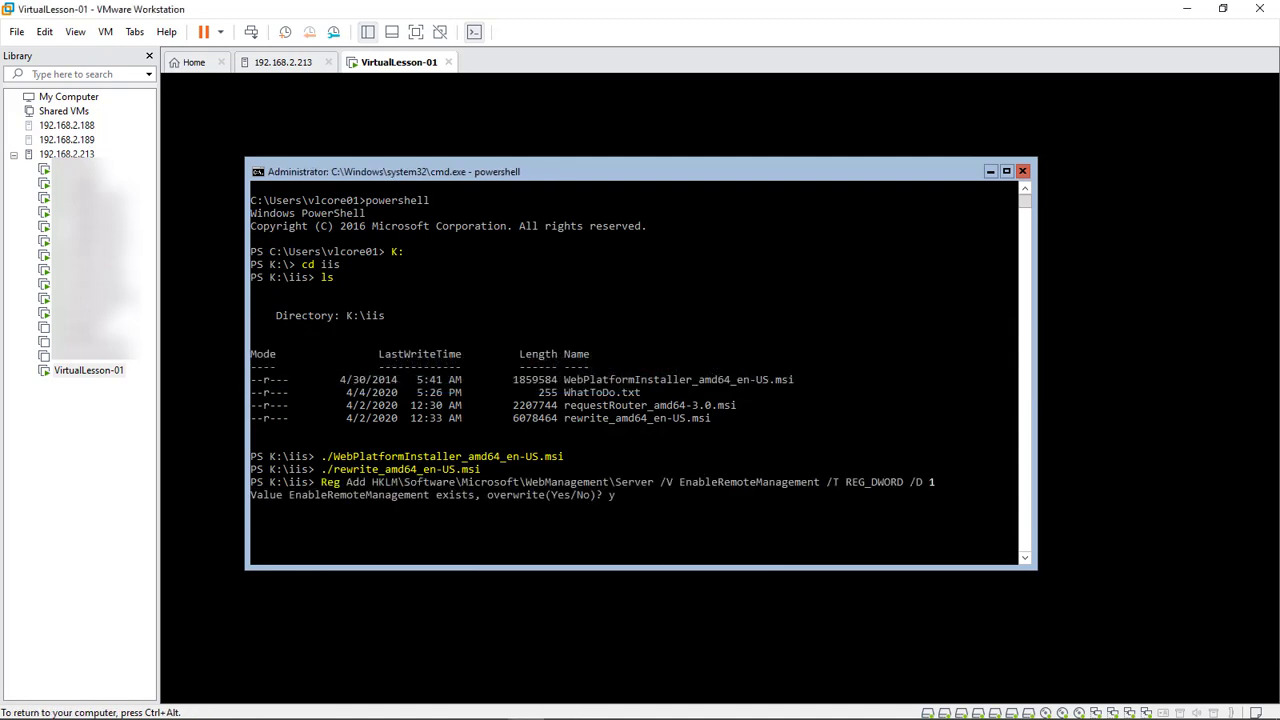
pyautogui.write('es')
pyautogui.press('Return')
pyautogui.press('Return')
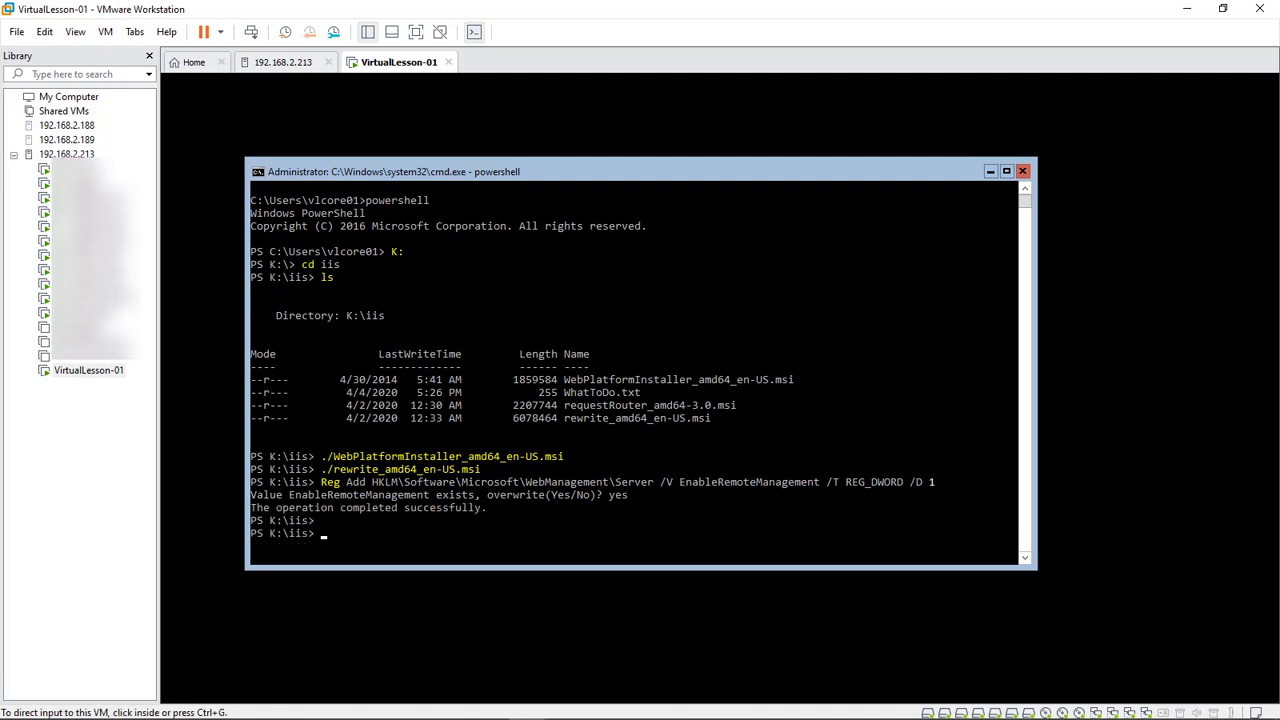
# Enable the World Wide Web Services (HTTP Traffic-In) firewall rule and run net stop wmsvc
pyautogui.hotkey('alt', 'Tab')
pyautogui.write('Traffic-In)"')
pyautogui.press('Return')
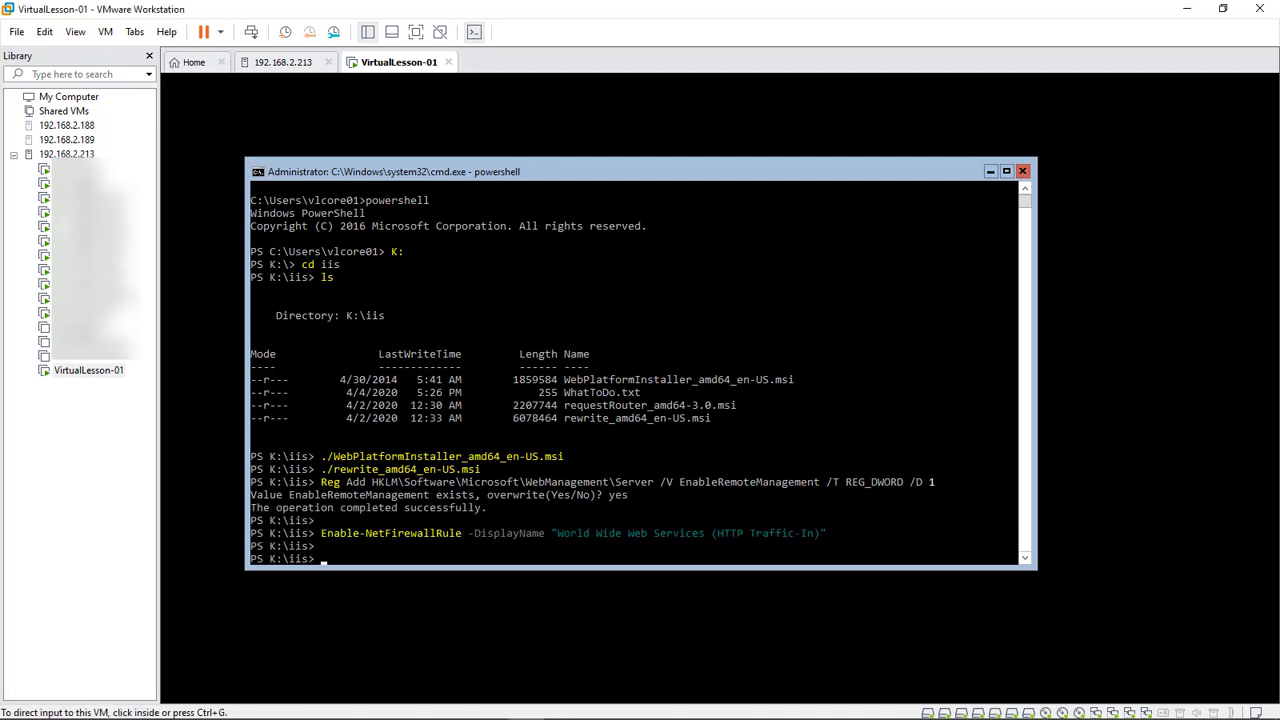
pyautogui.press('Return')
pyautogui.write('net stop wmsvc')
pyautogui.press('Return')
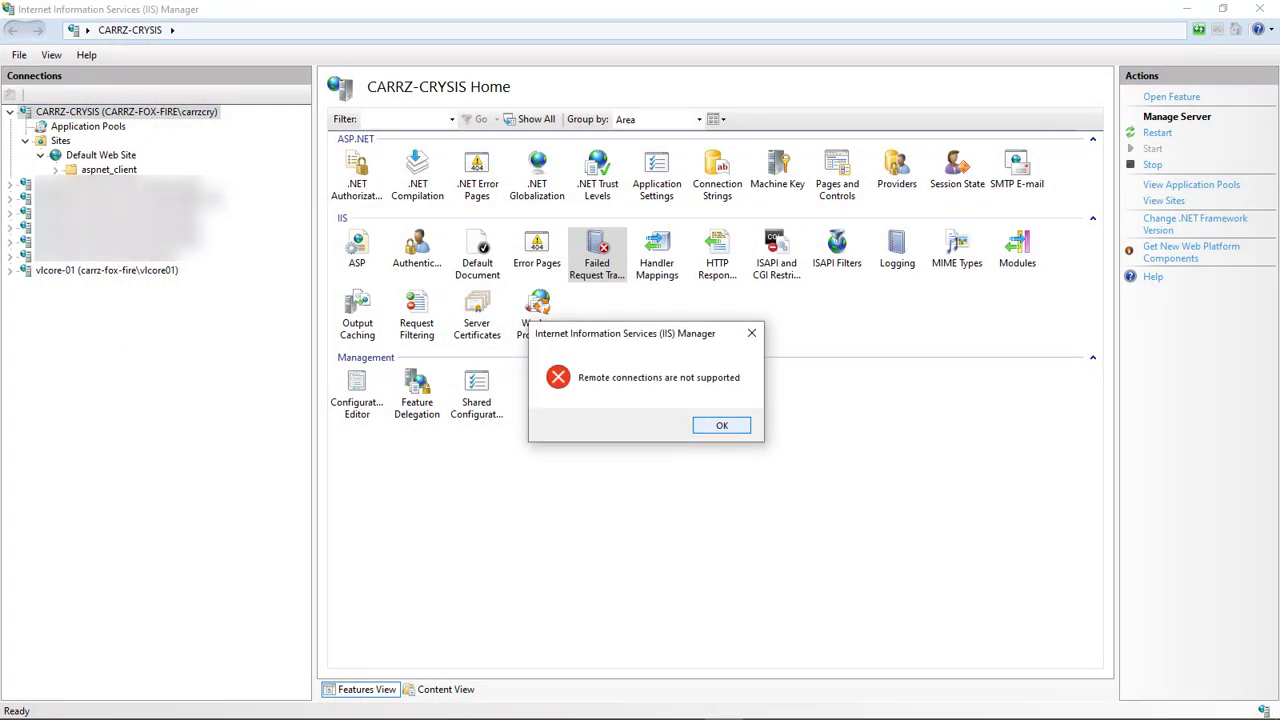
# Dismiss the 'Remote connections are not supported' error and open the IIS Manager for Remote Administration 1.2 page
pyautogui.press('Return')
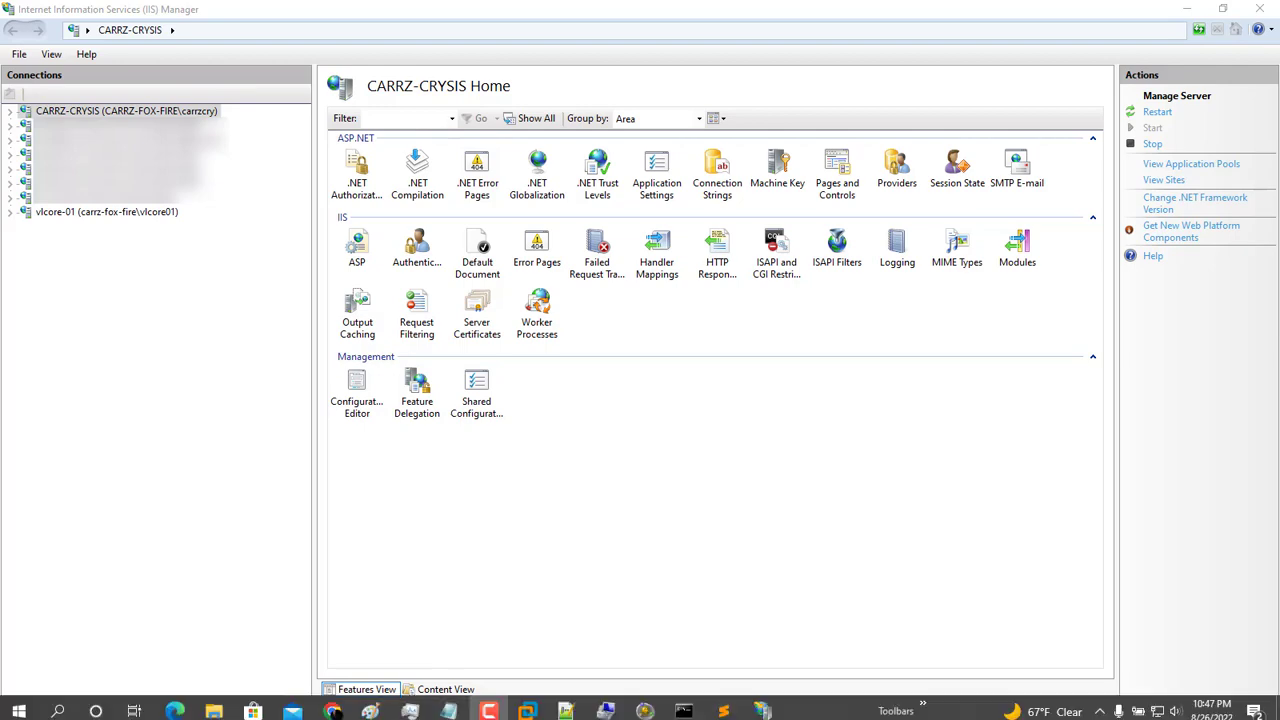
pyautogui.click(331, 706)
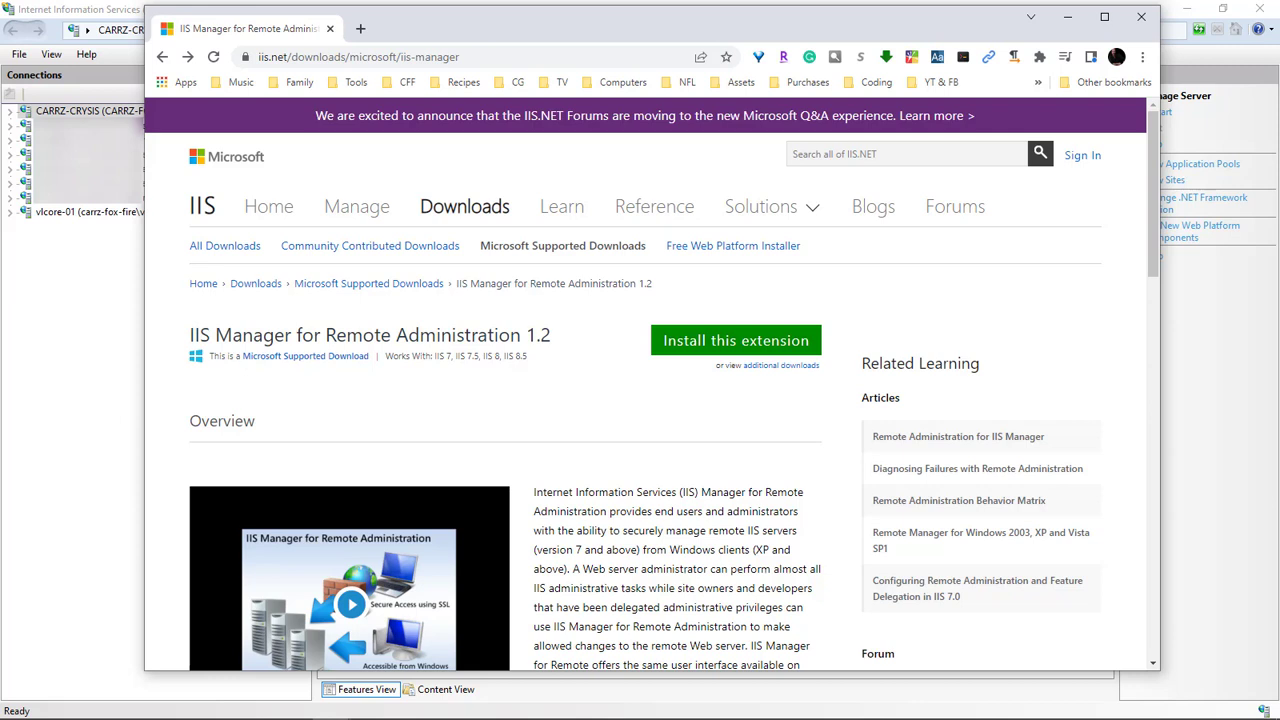
# Follow 'Install this extension' to the Download Center page, then minimize Chrome to show K:\D\Server\IIS
pyautogui.click(736, 341)
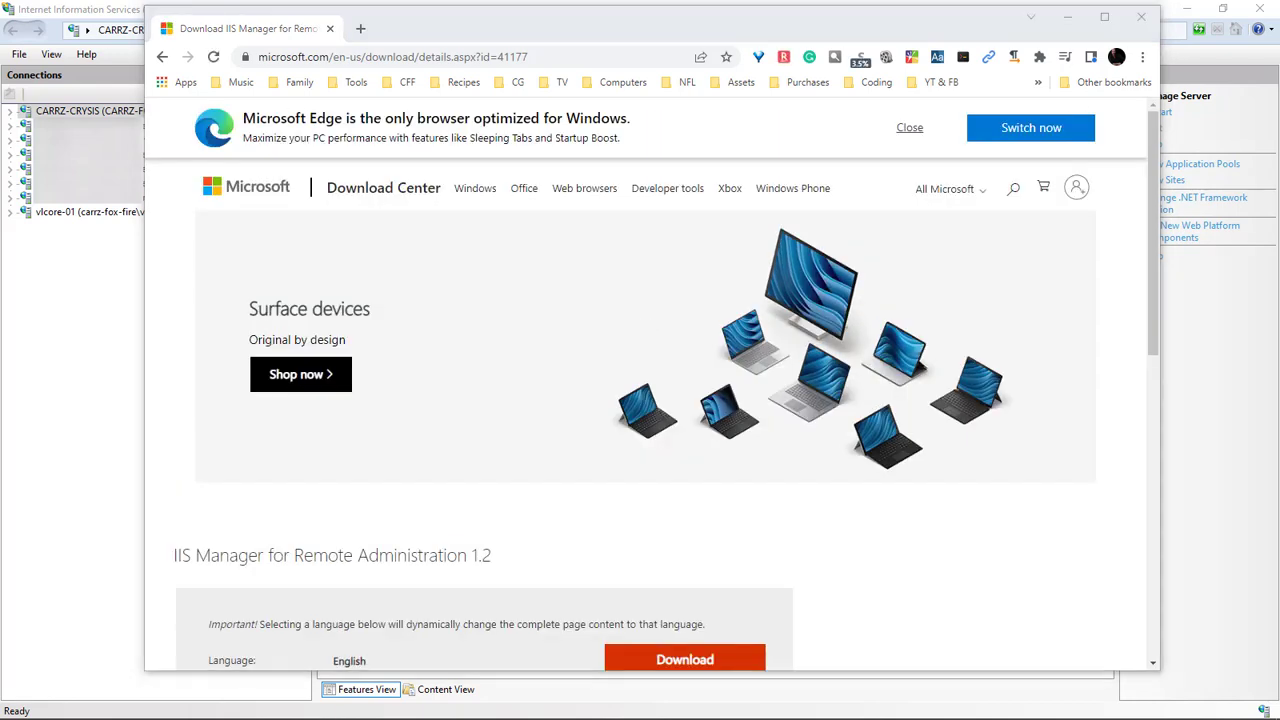
pyautogui.hotkey('alt', 'Tab')
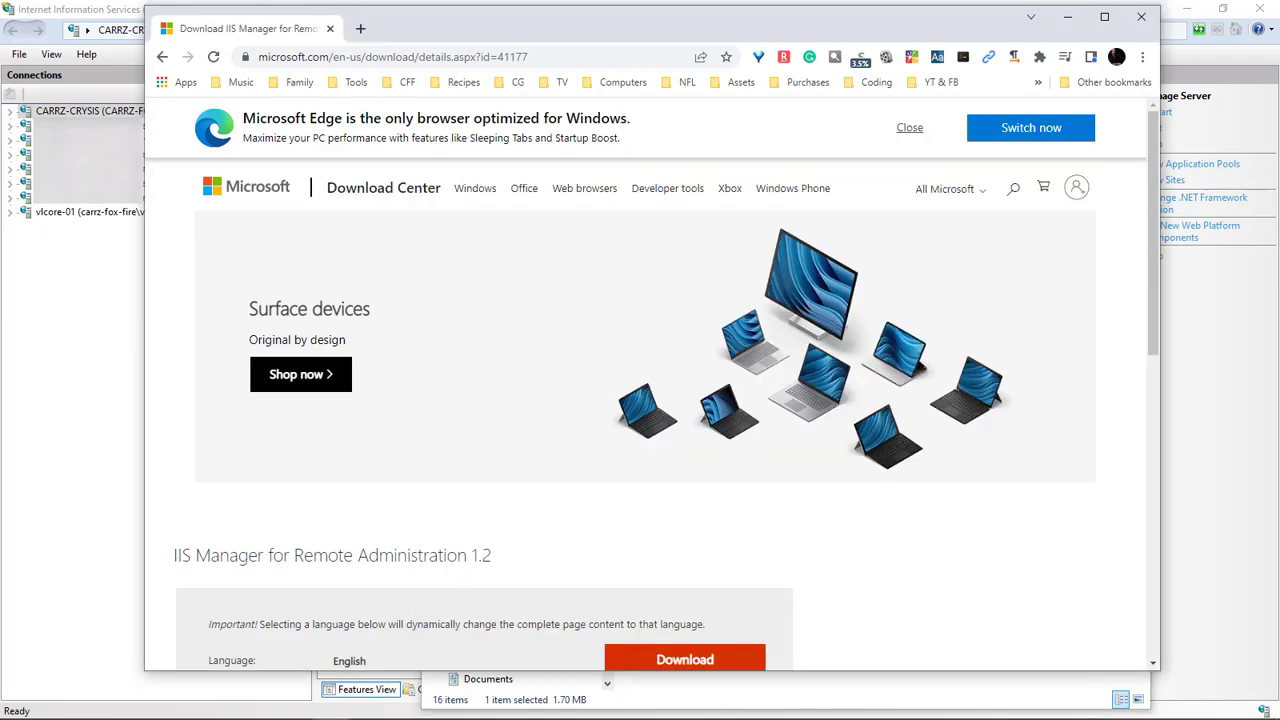
pyautogui.scroll(-4, 650, 380)
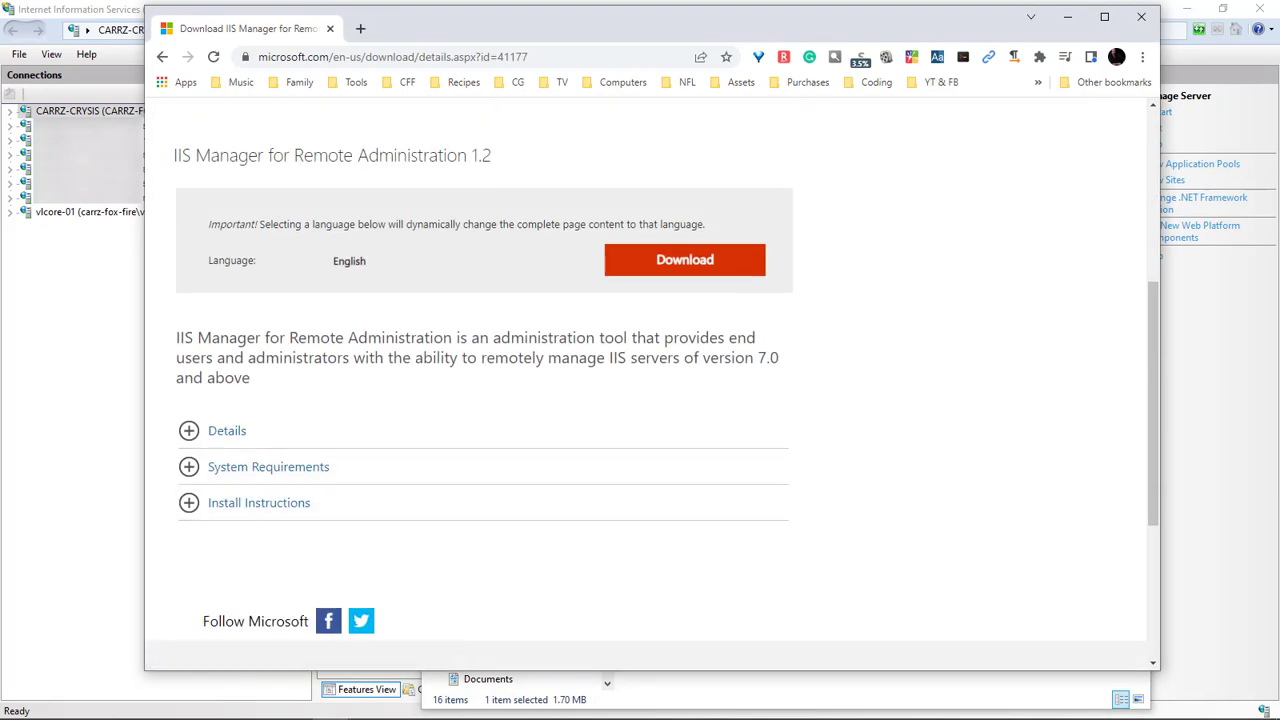
pyautogui.click(1067, 17)
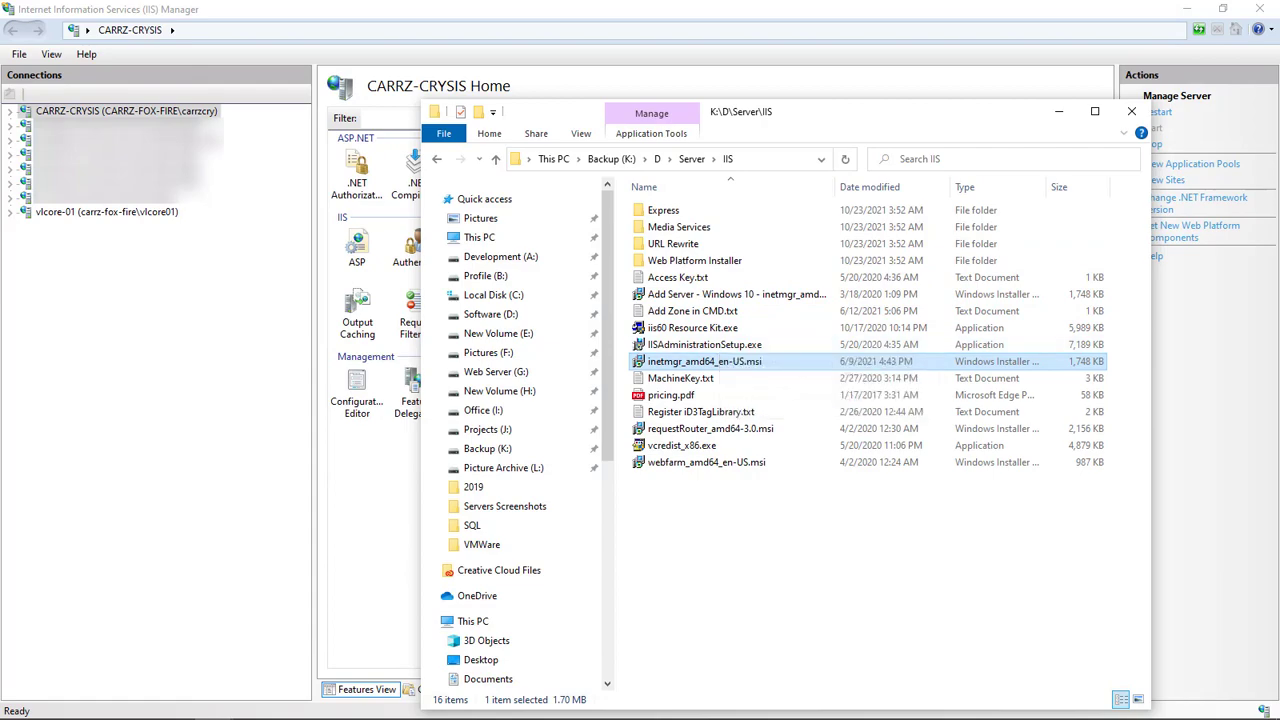
# Close IIS Manager, install inetmgr_amd64_en-US.msi, and relaunch IIS Manager
pyautogui.click(1260, 8)
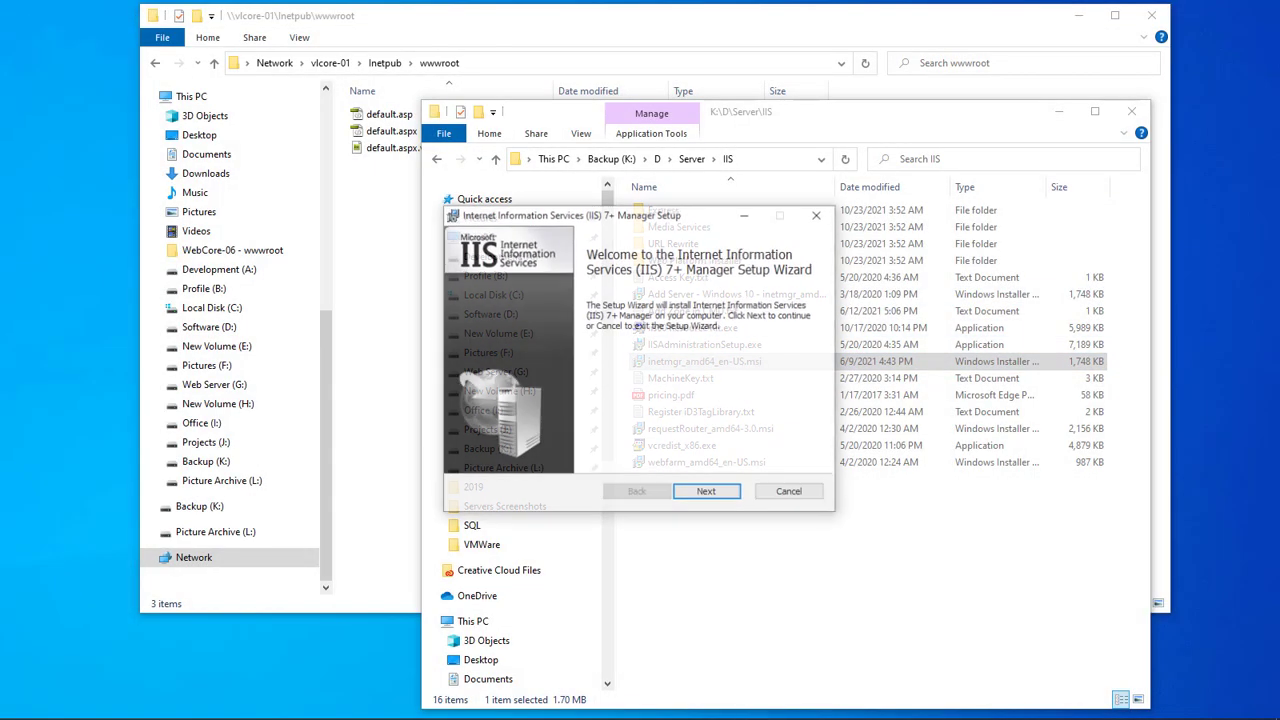
pyautogui.press('Return')
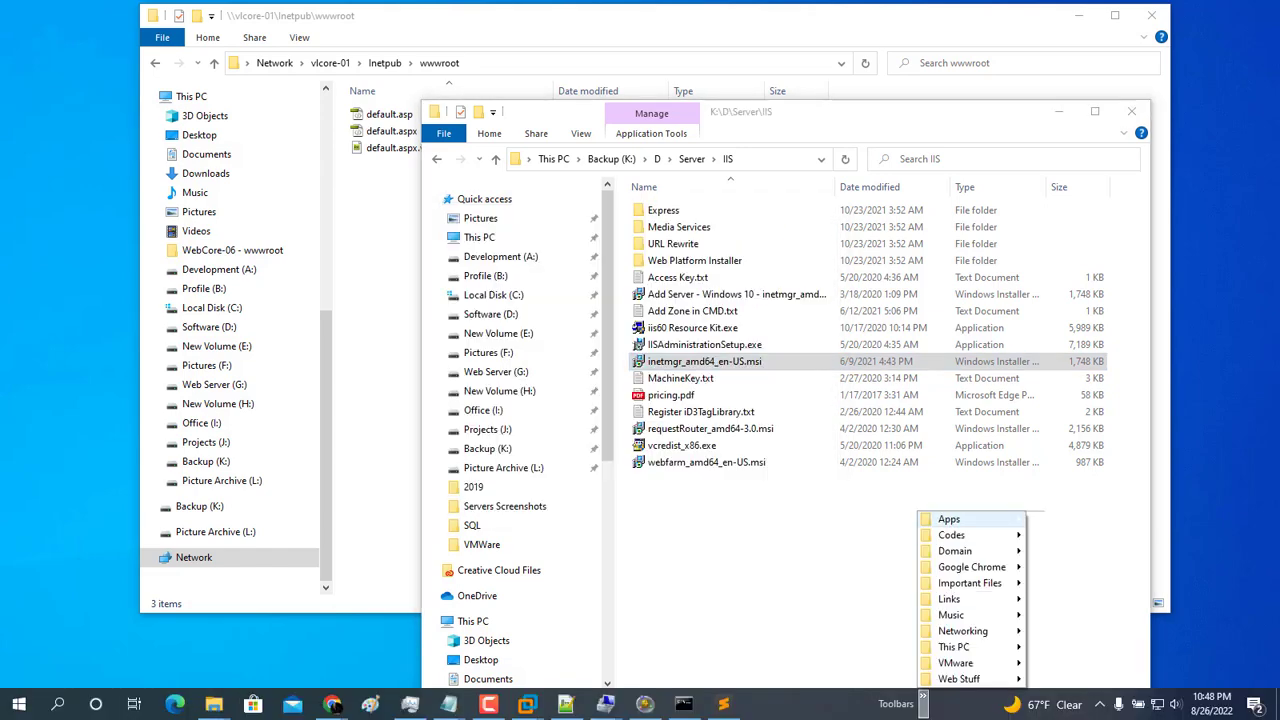
pyautogui.click(943, 517)
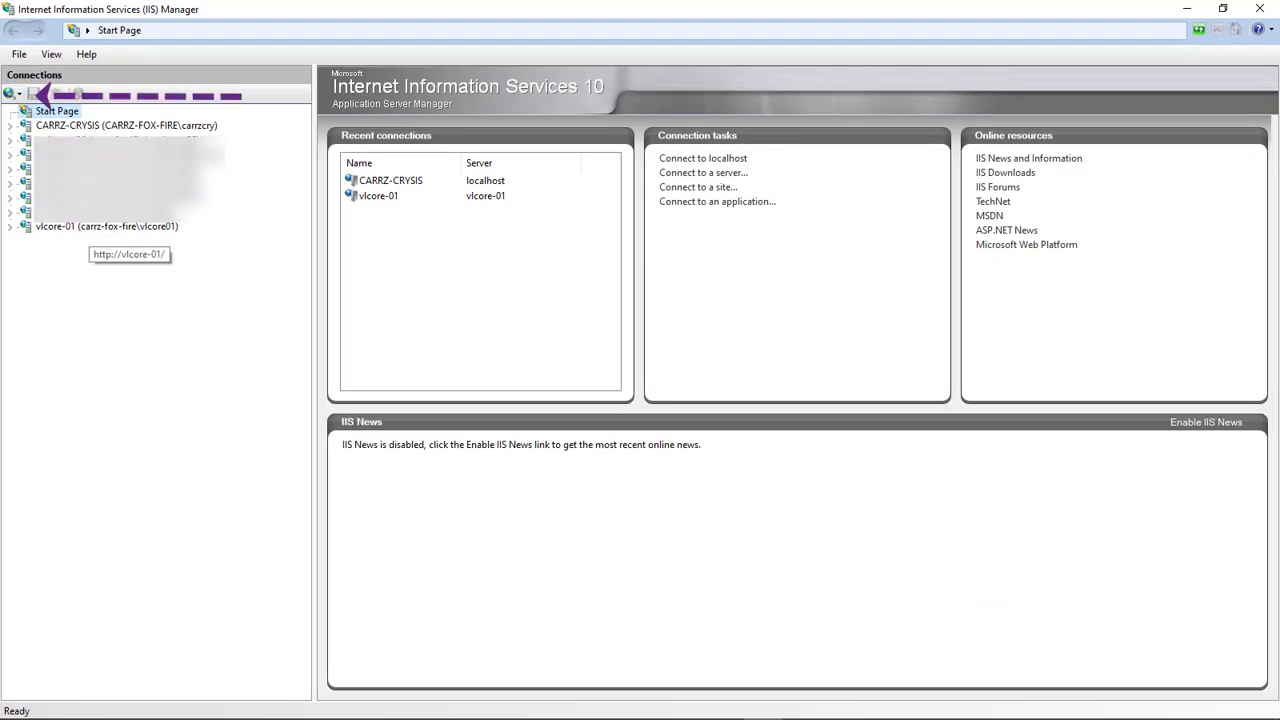
# Remove the existing vlcore-01 connection from IIS Manager
pyautogui.rightClick(80, 227)
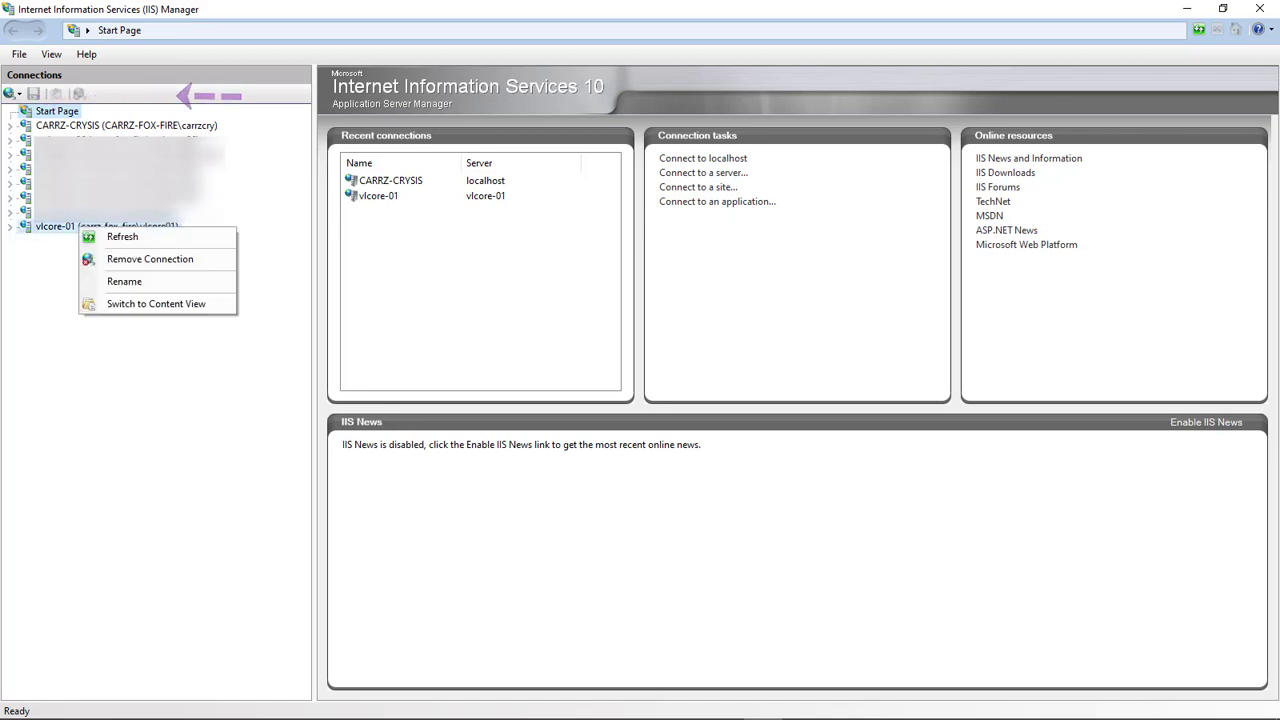
pyautogui.click(150, 259)
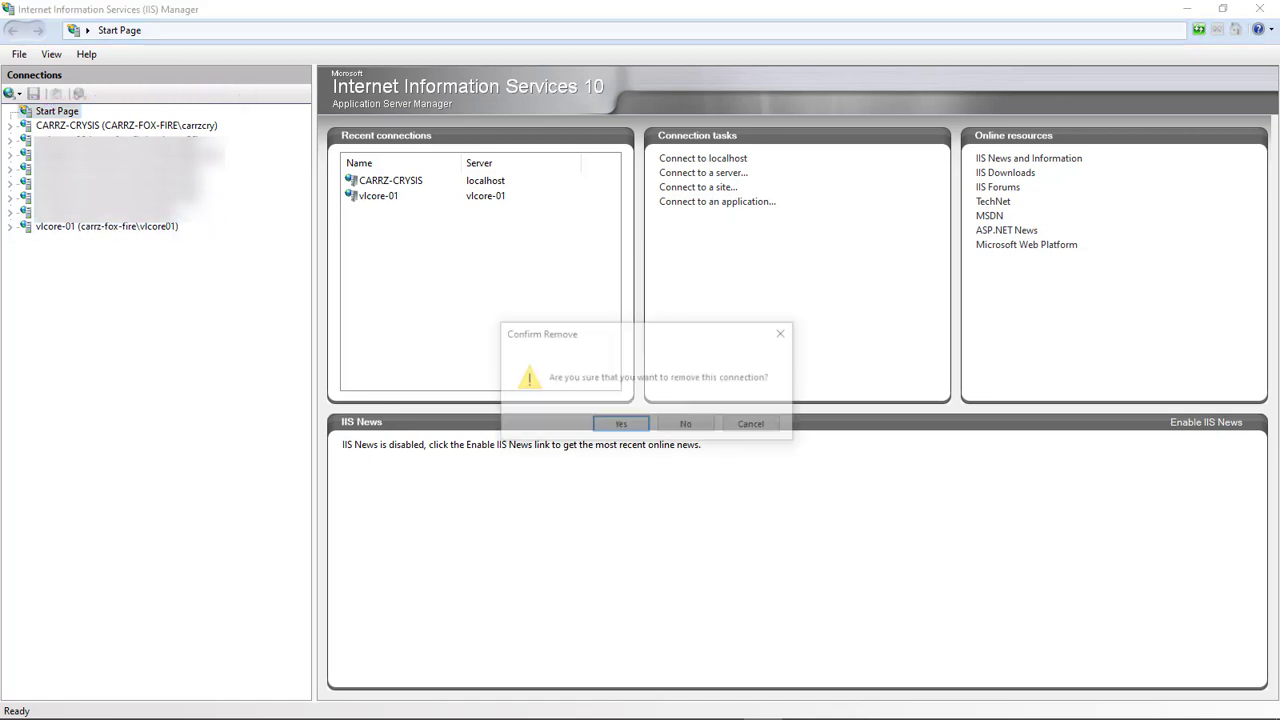
pyautogui.click(621, 424)
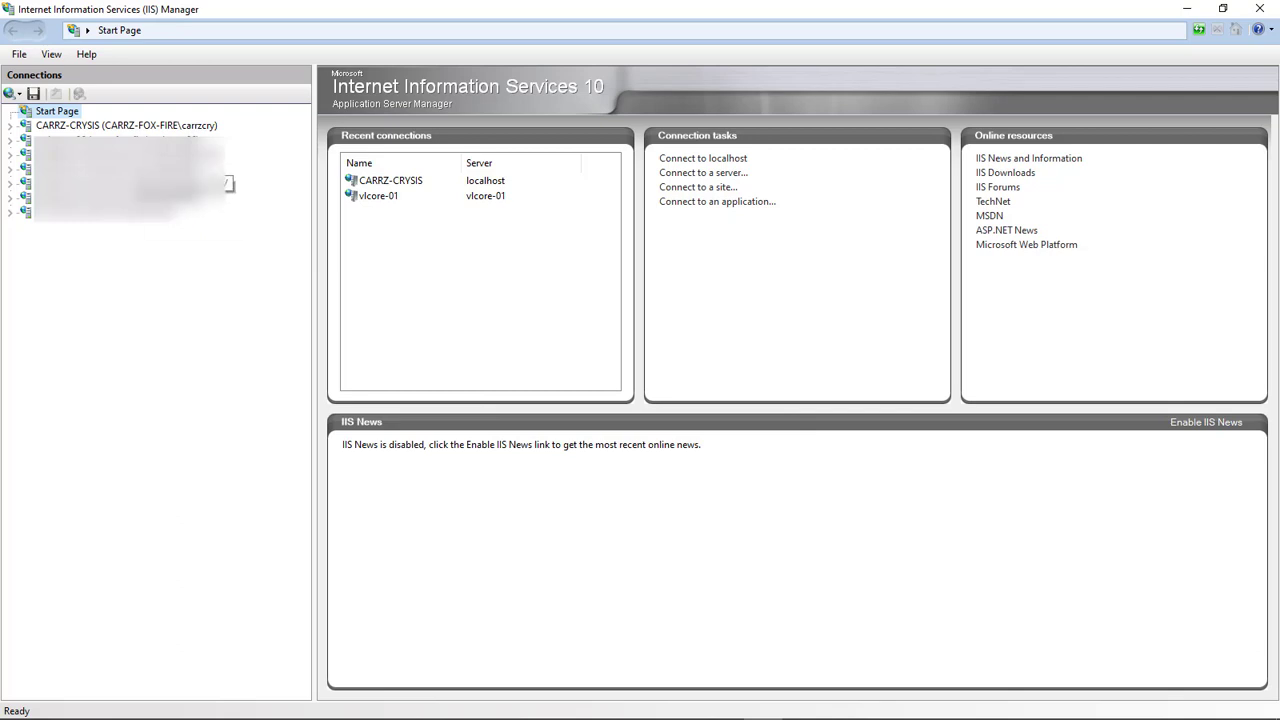
# Add a server connection to vlcore-01 with the account credentials, accepting its certificate
pyautogui.click(14, 94)
pyautogui.click(70, 112)
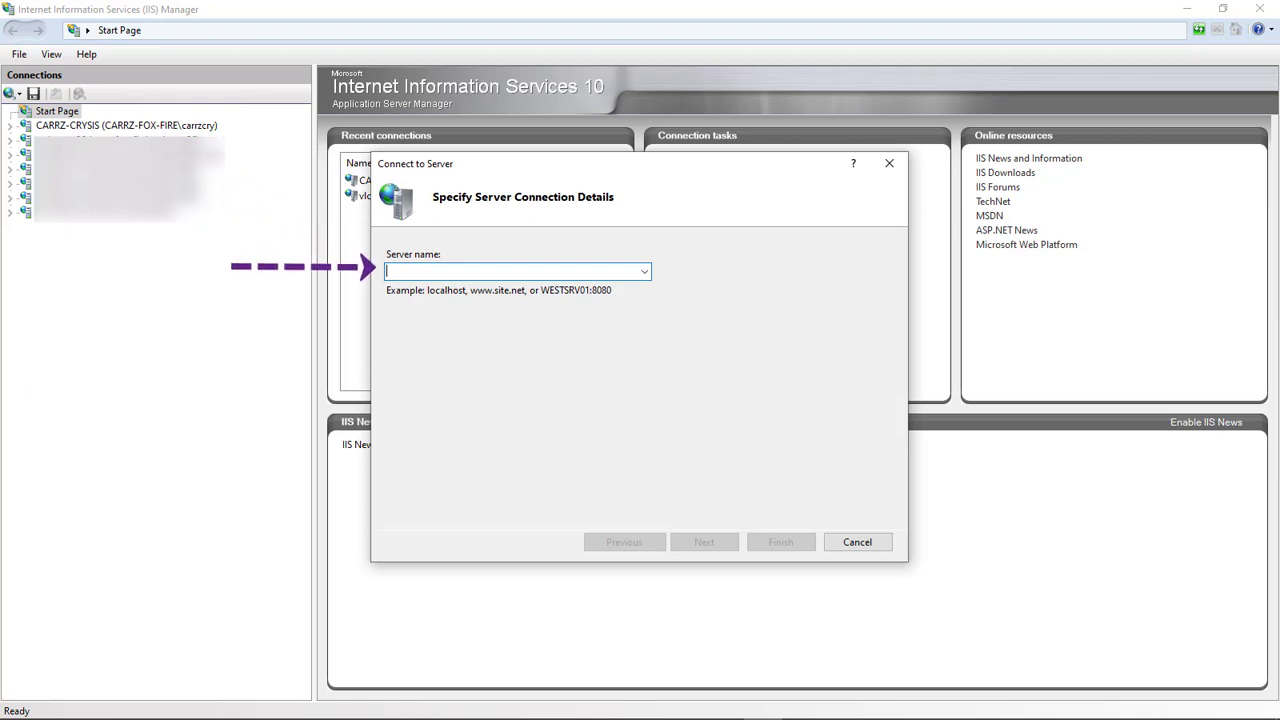
pyautogui.write('vlcore-01')
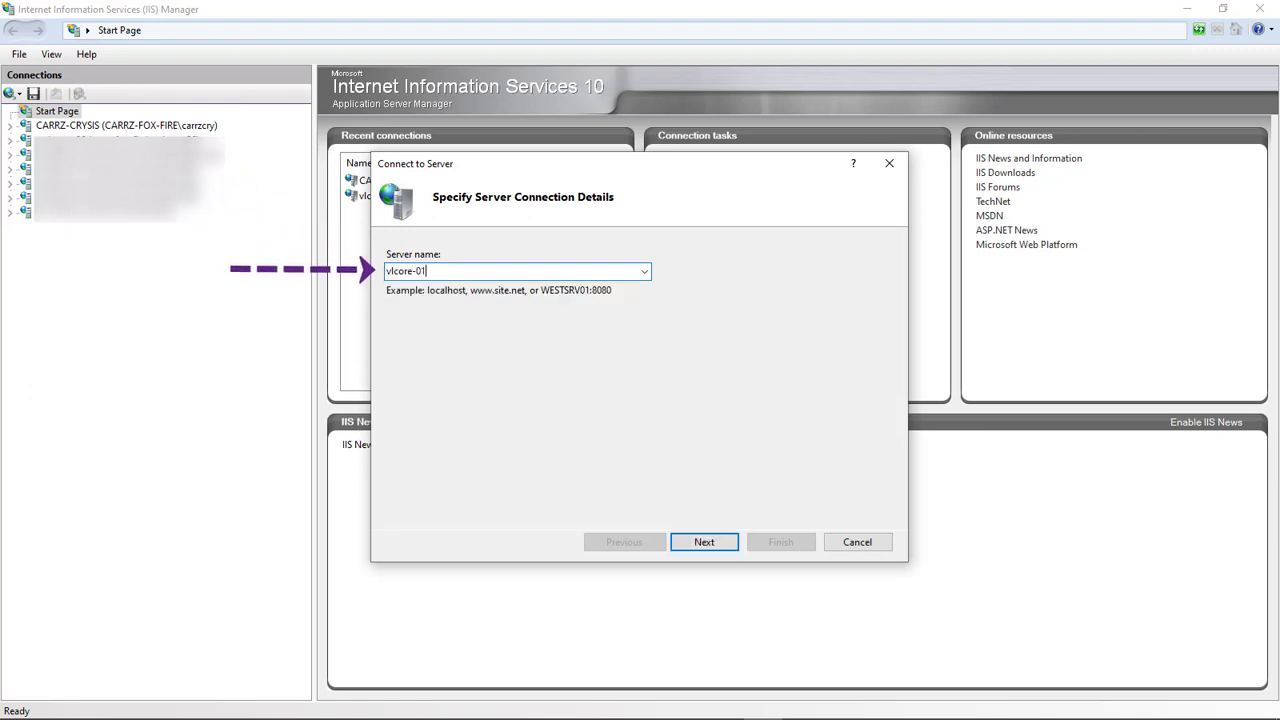
pyautogui.press('Return')
pyautogui.write('carrz-fox-fire')
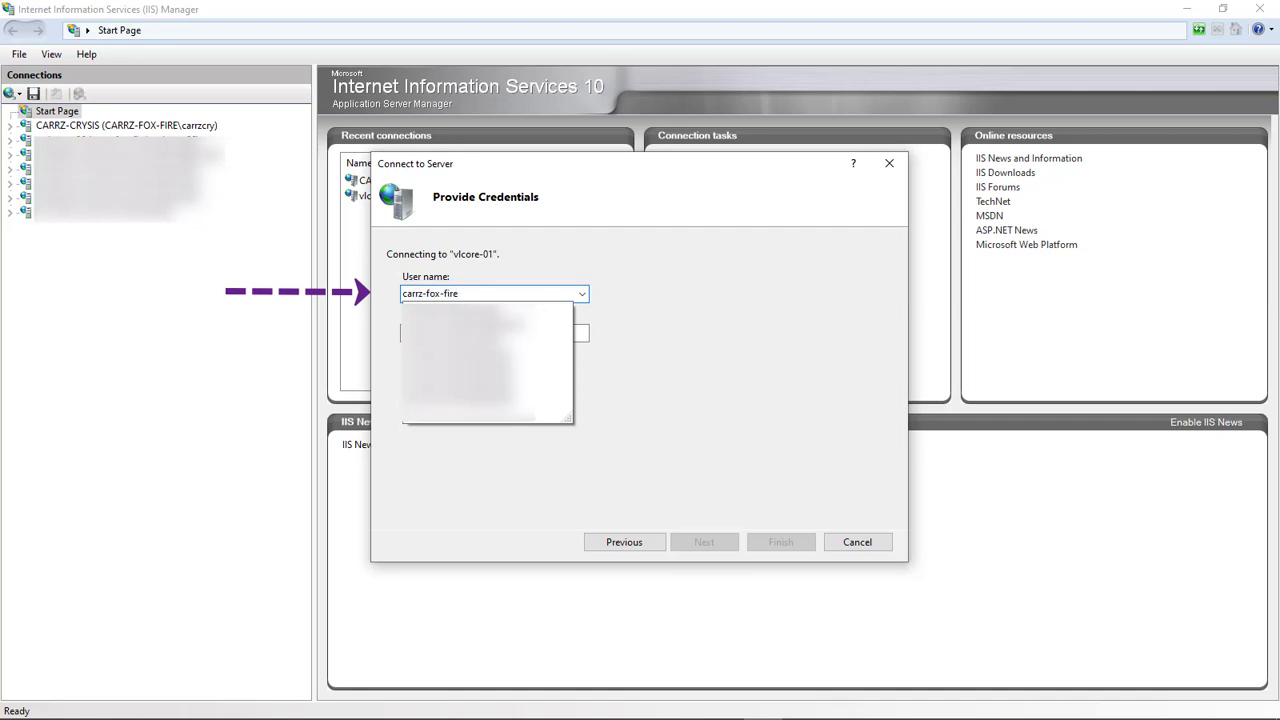
pyautogui.write('\\vlcore01')
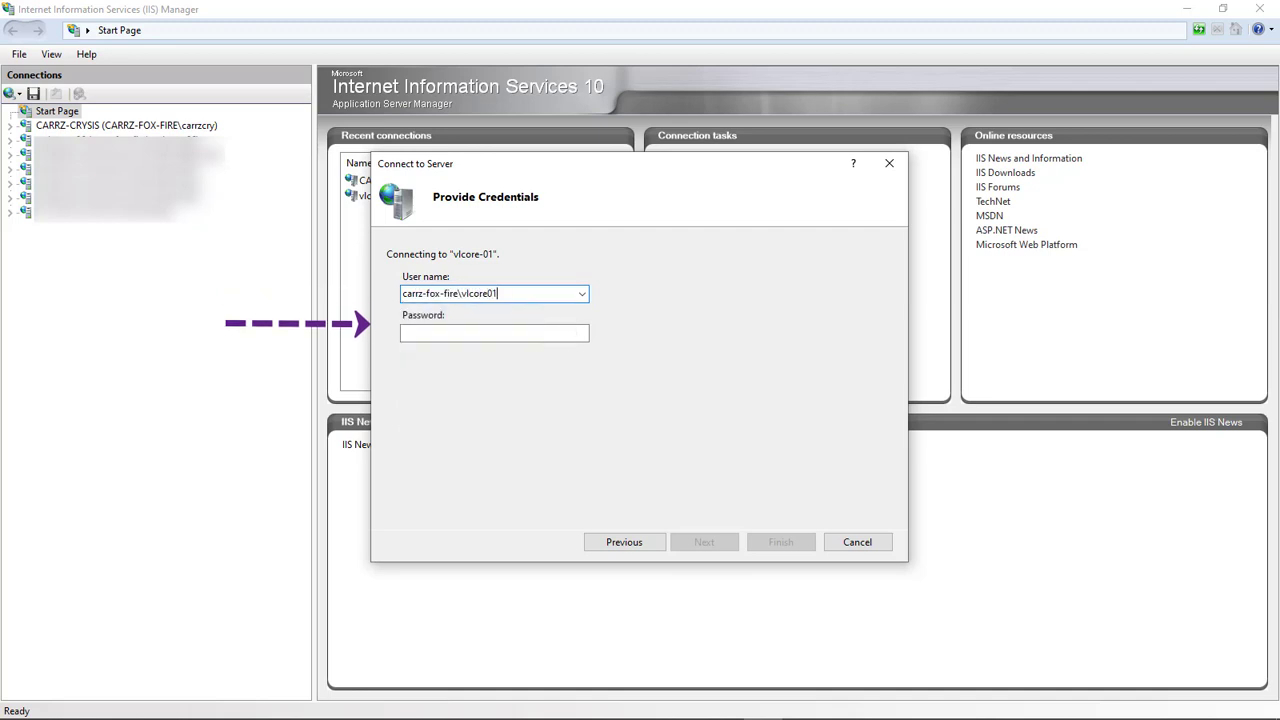
pyautogui.press('Tab')
pyautogui.write('*************')
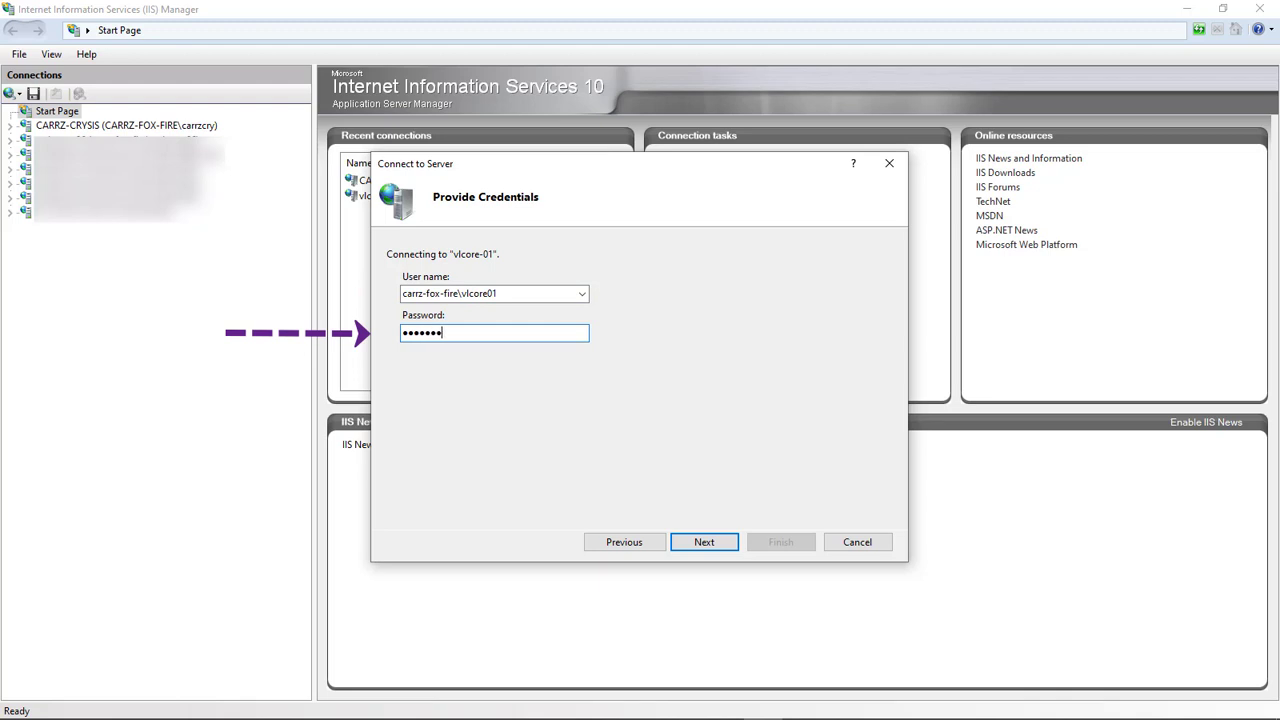
pyautogui.press('Return')
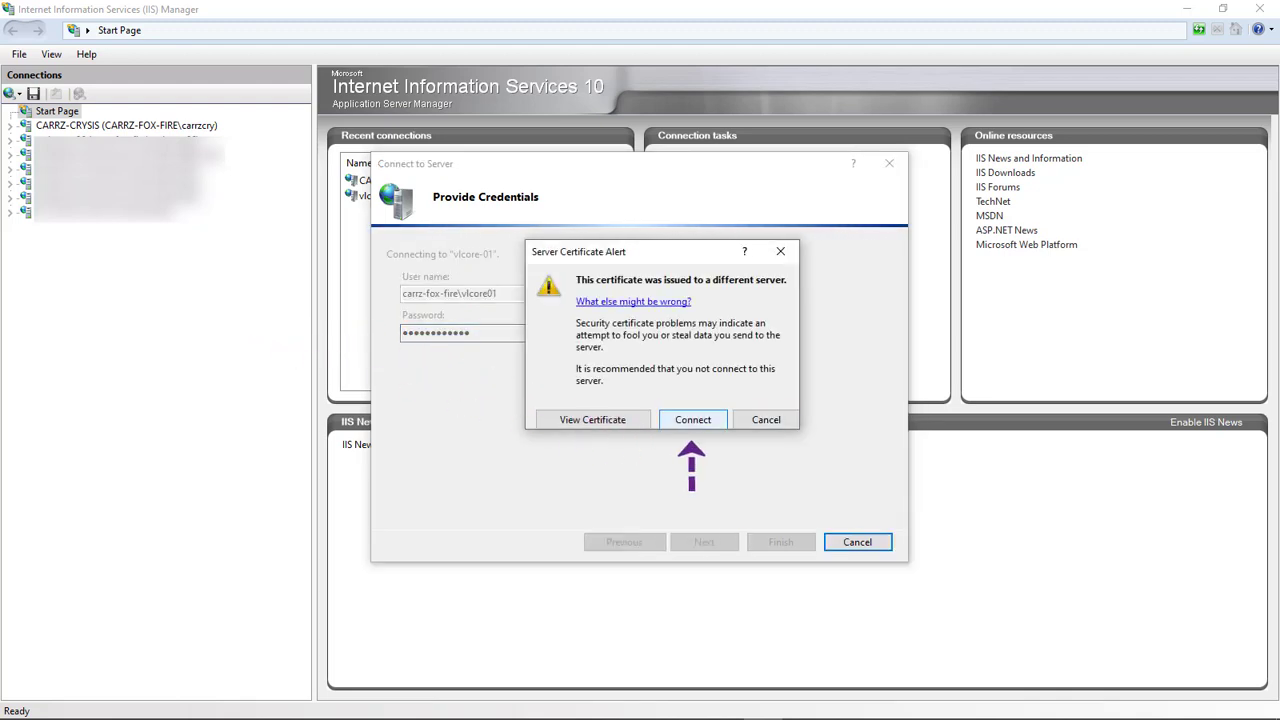
pyautogui.press('Return')
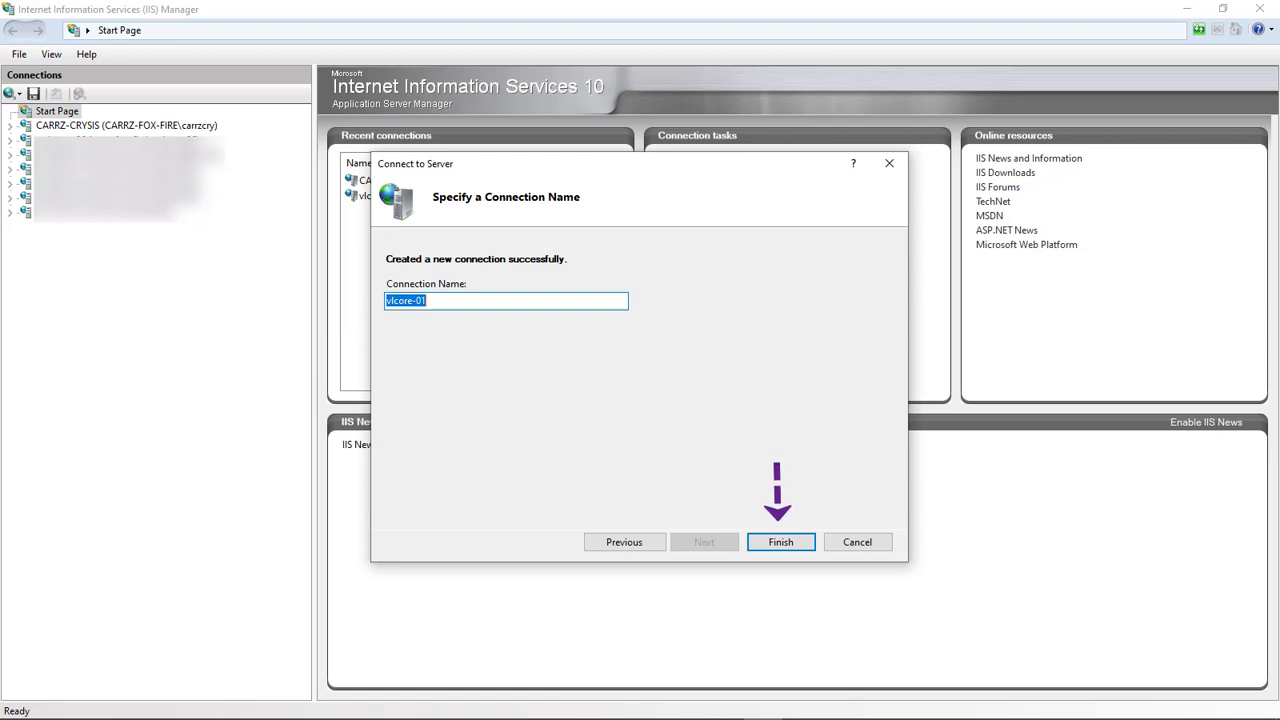
pyautogui.press('Return')
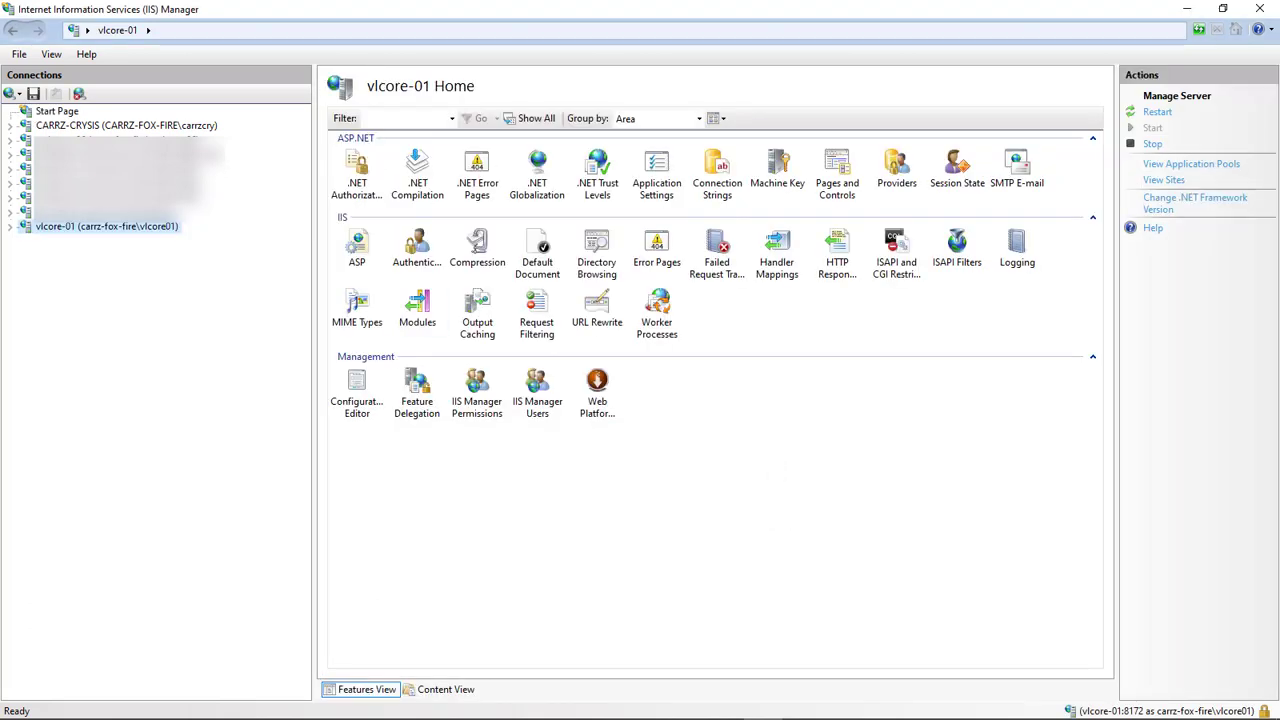
# Set ASP Enable Parent Paths, Client-side Debugging, Log Errors to NT Log and Send Errors To Browser to True and apply
pyautogui.doubleClick(357, 250)
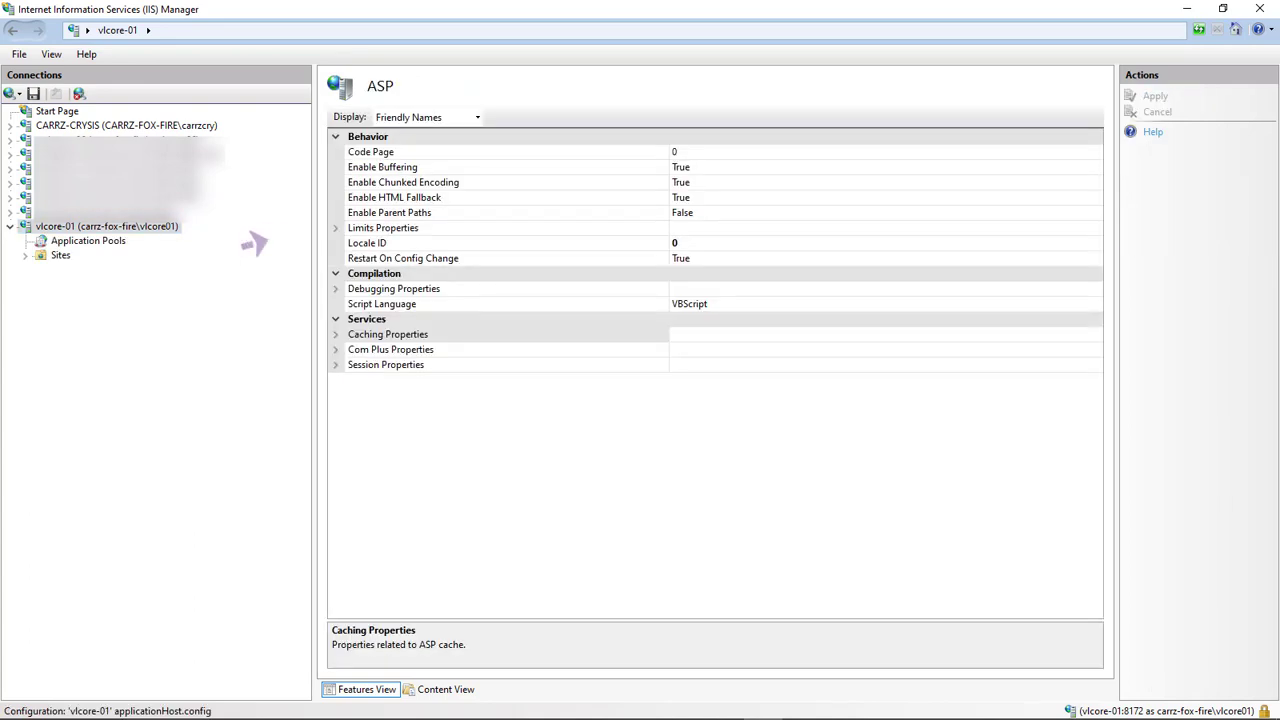
pyautogui.doubleClick(390, 213)
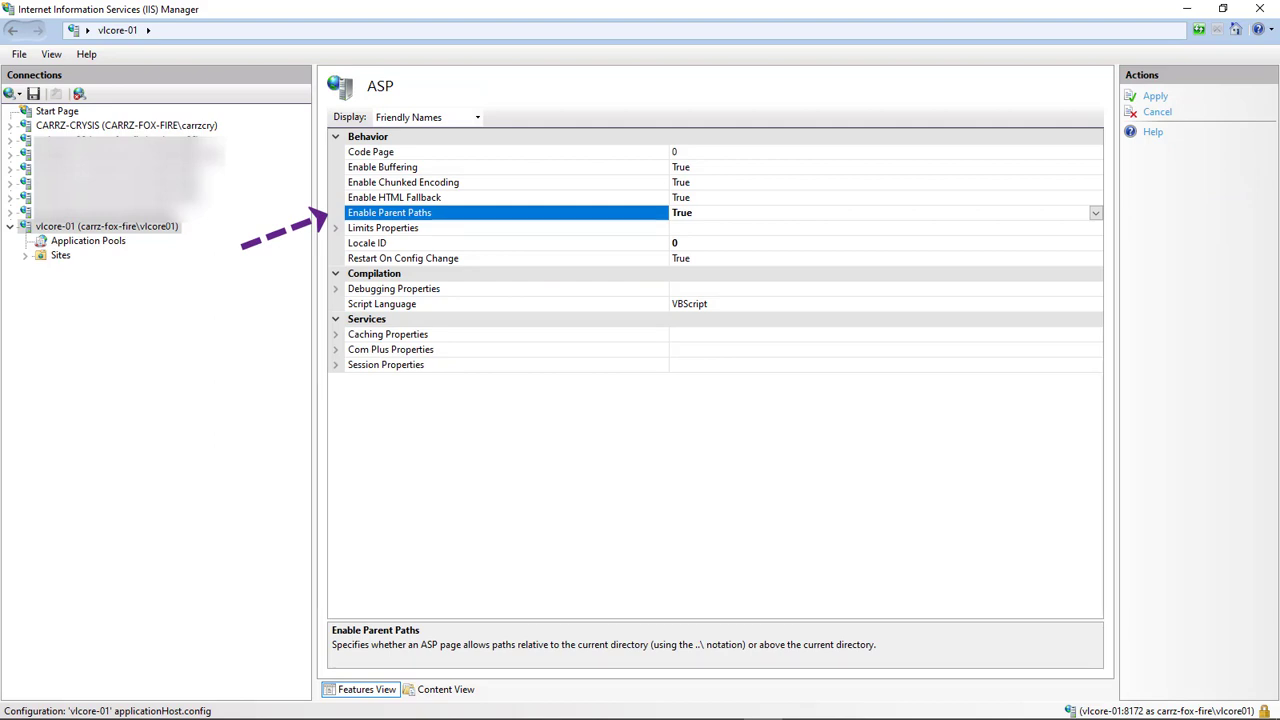
pyautogui.doubleClick(393, 288)
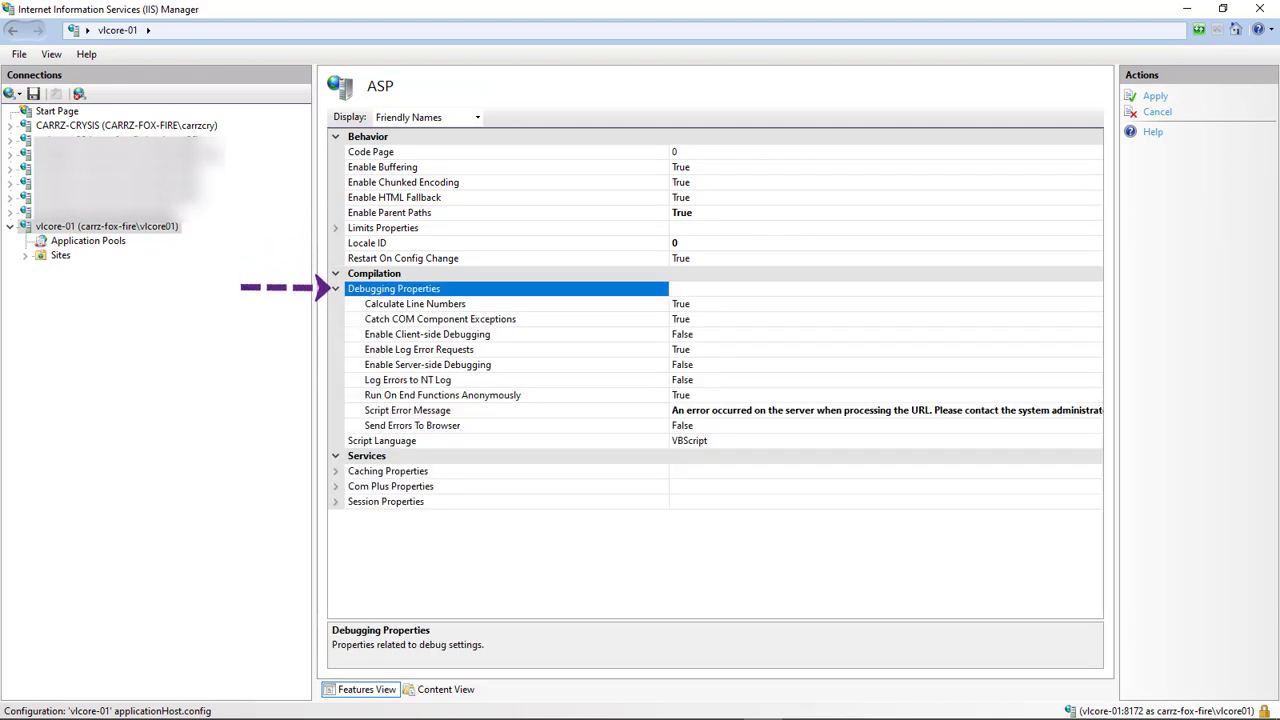
pyautogui.doubleClick(427, 334)
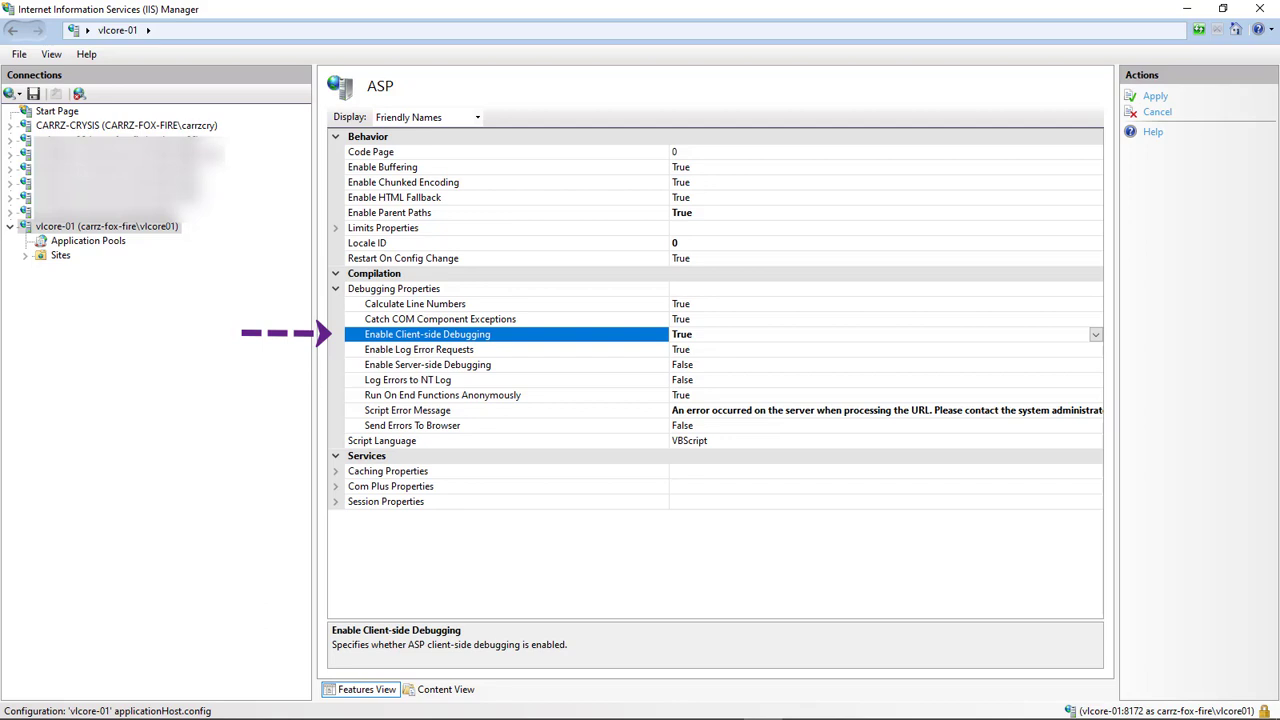
pyautogui.doubleClick(407, 380)
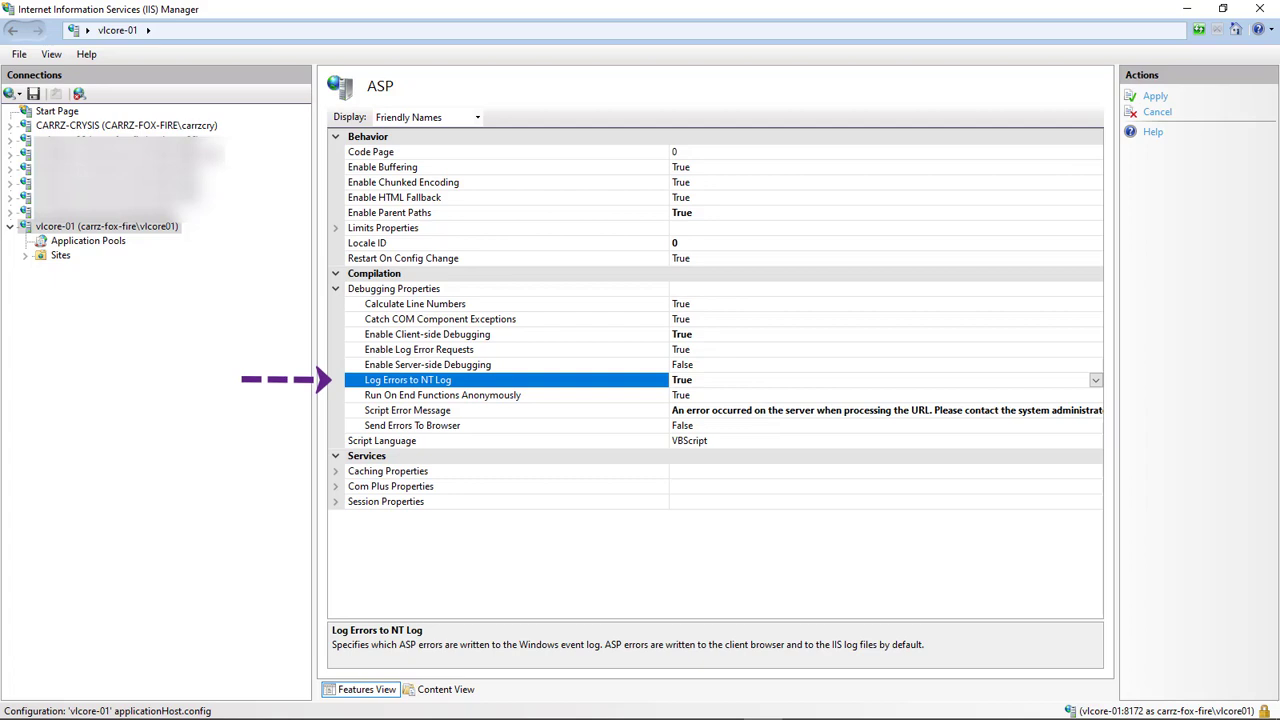
pyautogui.doubleClick(412, 425)
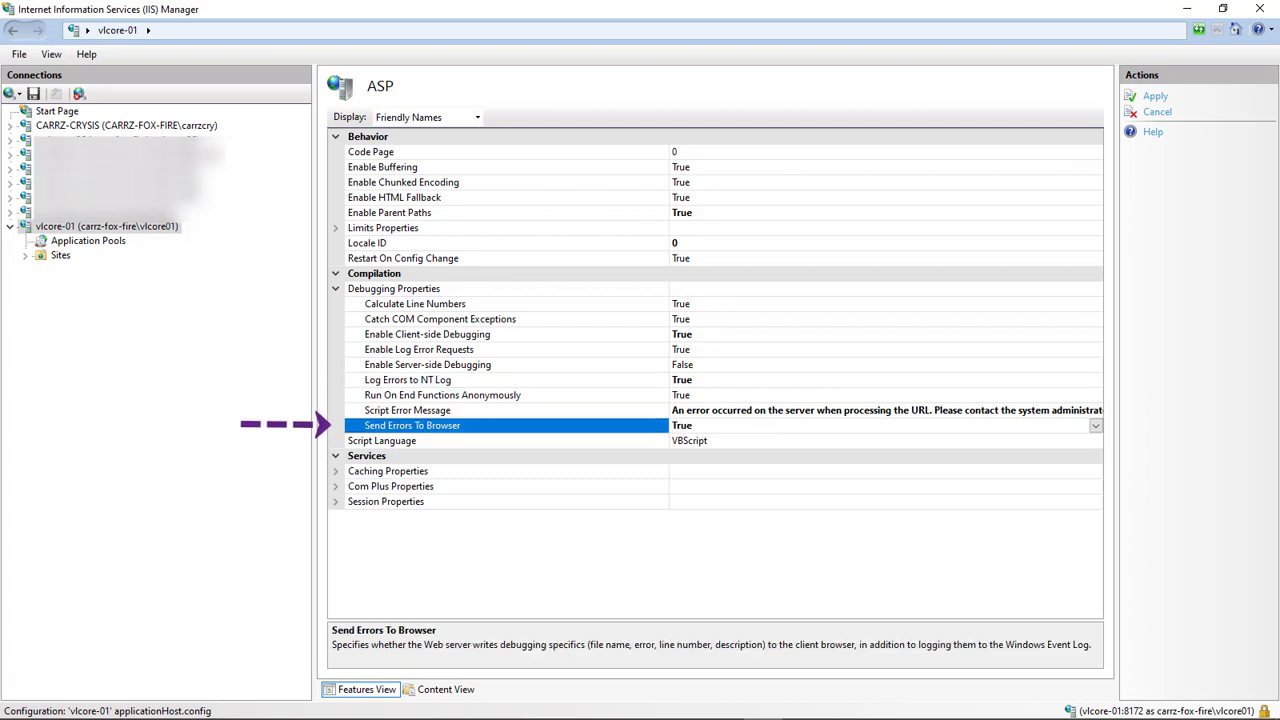
pyautogui.click(1155, 96)
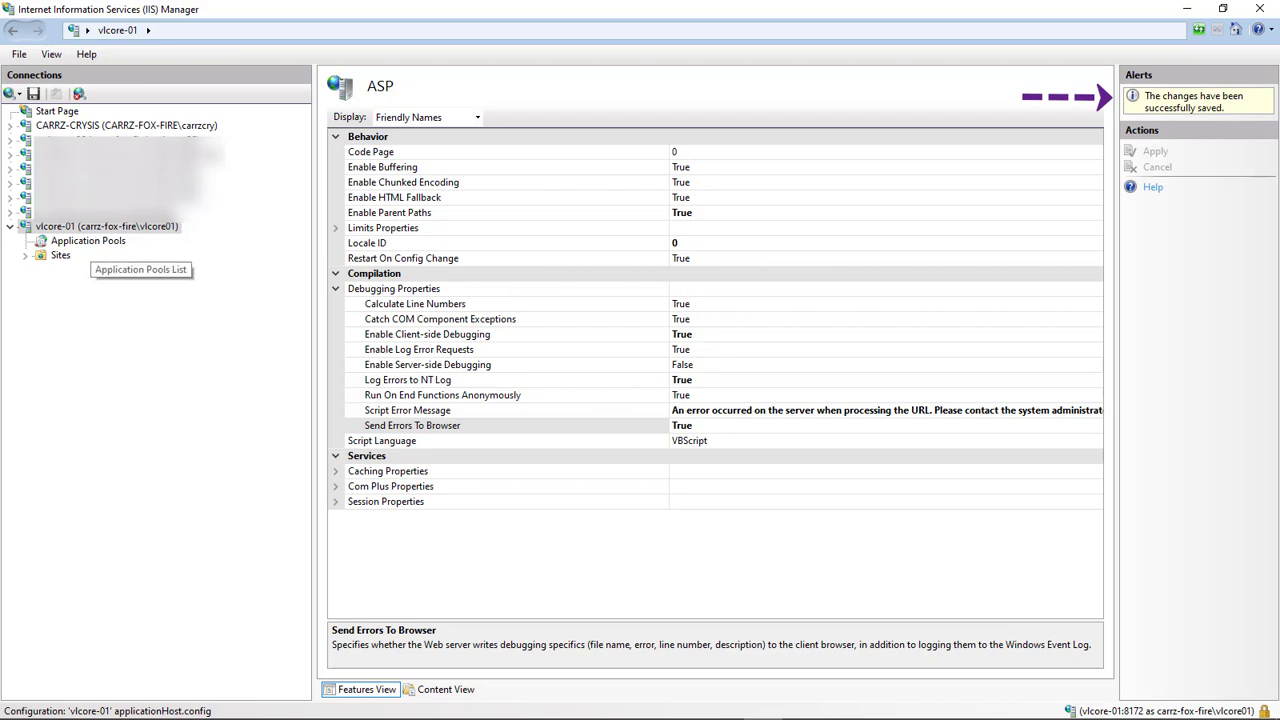
# Expand Sites and open the Default Web Site home page
pyautogui.click(88, 241)
pyautogui.click(25, 255)
pyautogui.click(100, 269)
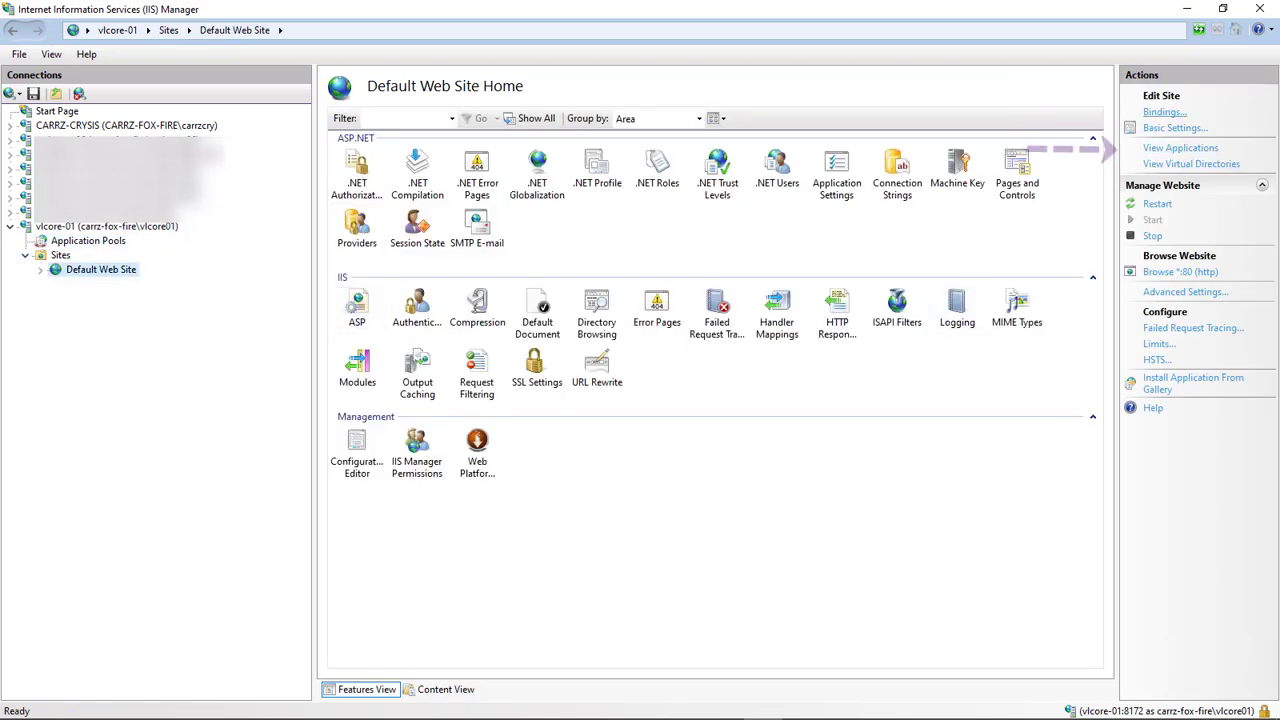
# Replace %SystemDrive% with G: in Default Web Site's physical path, then show vlcore-01's wwwroot folder
pyautogui.click(1185, 291)
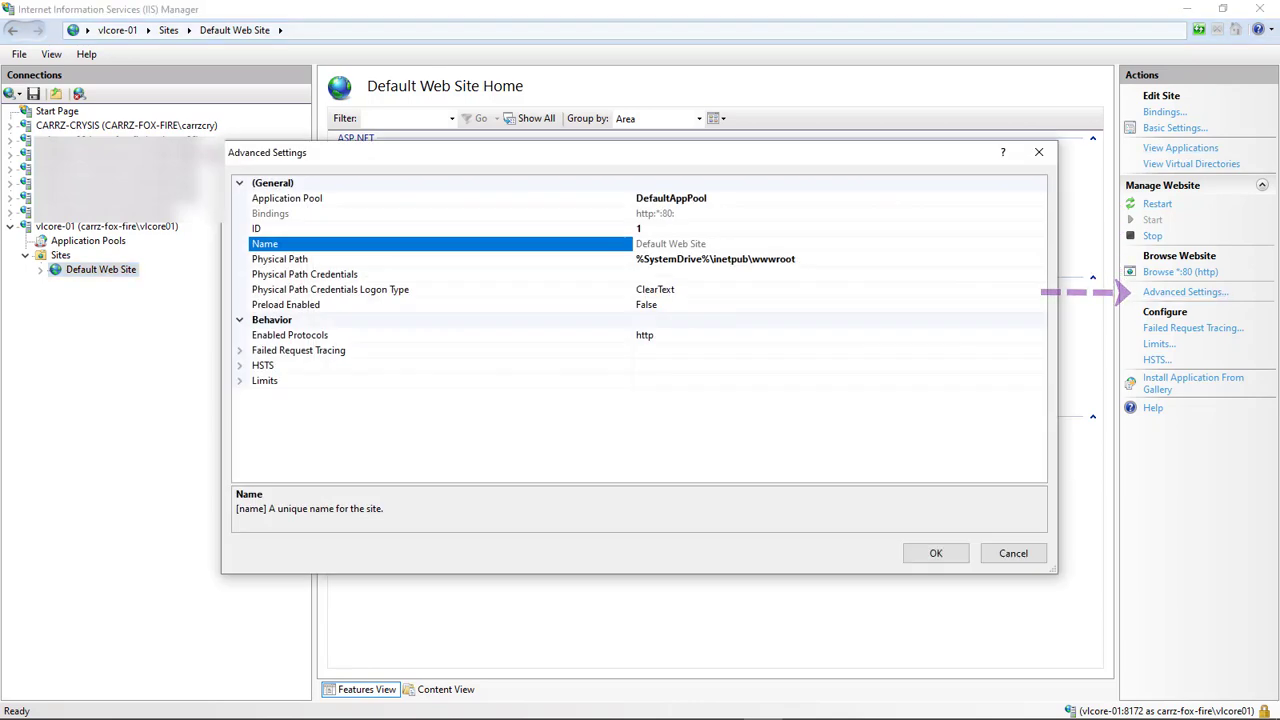
pyautogui.click(710, 259)
pyautogui.moveTo(711, 259); pyautogui.dragTo(636, 259)
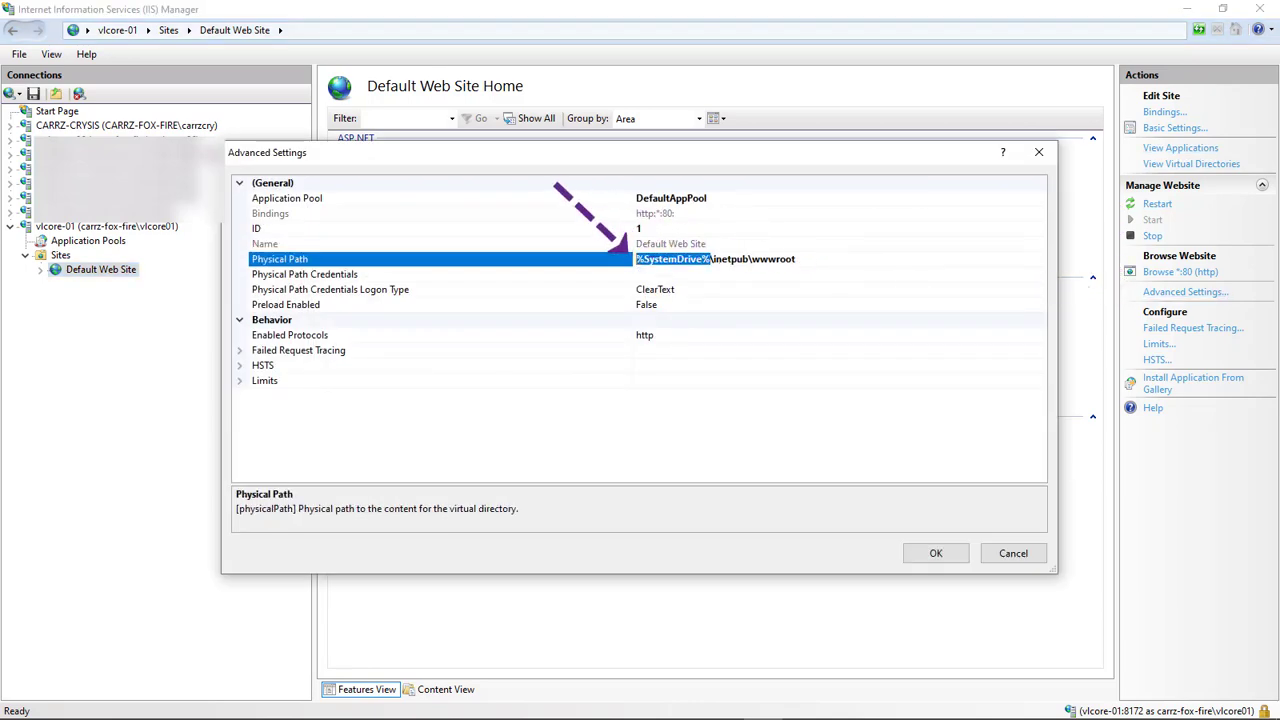
pyautogui.write('G:')
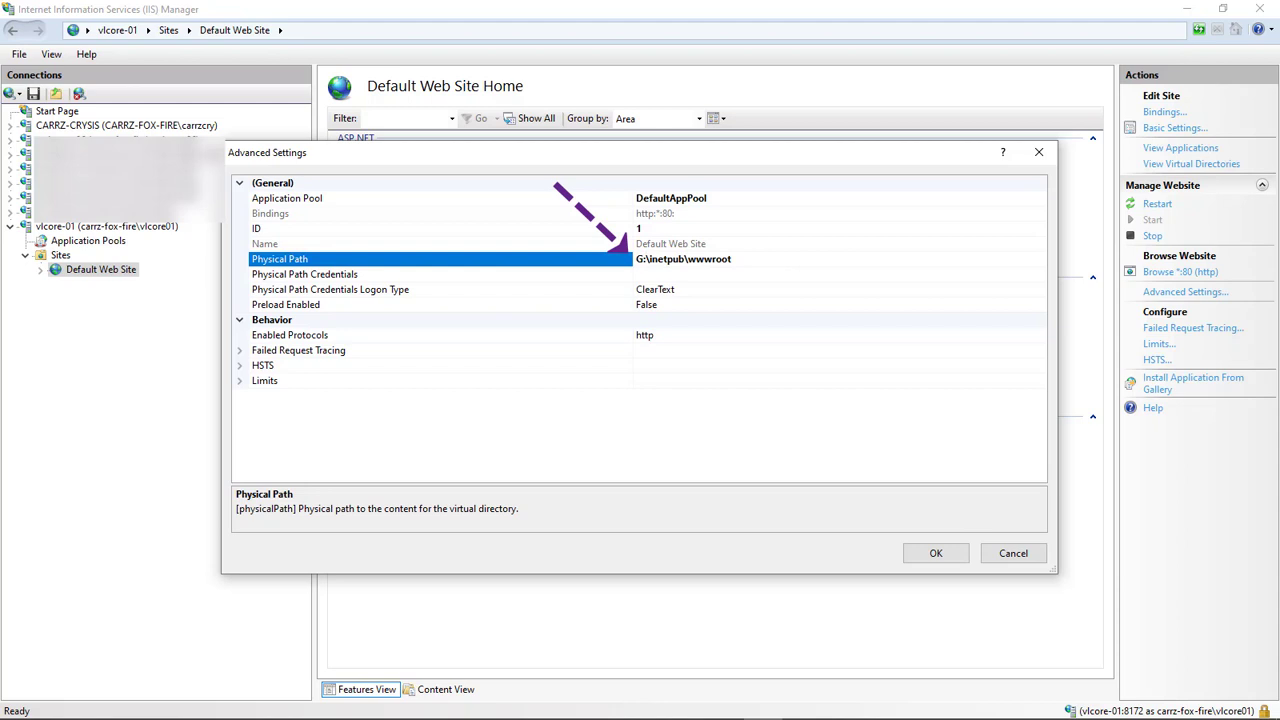
pyautogui.press('Return')
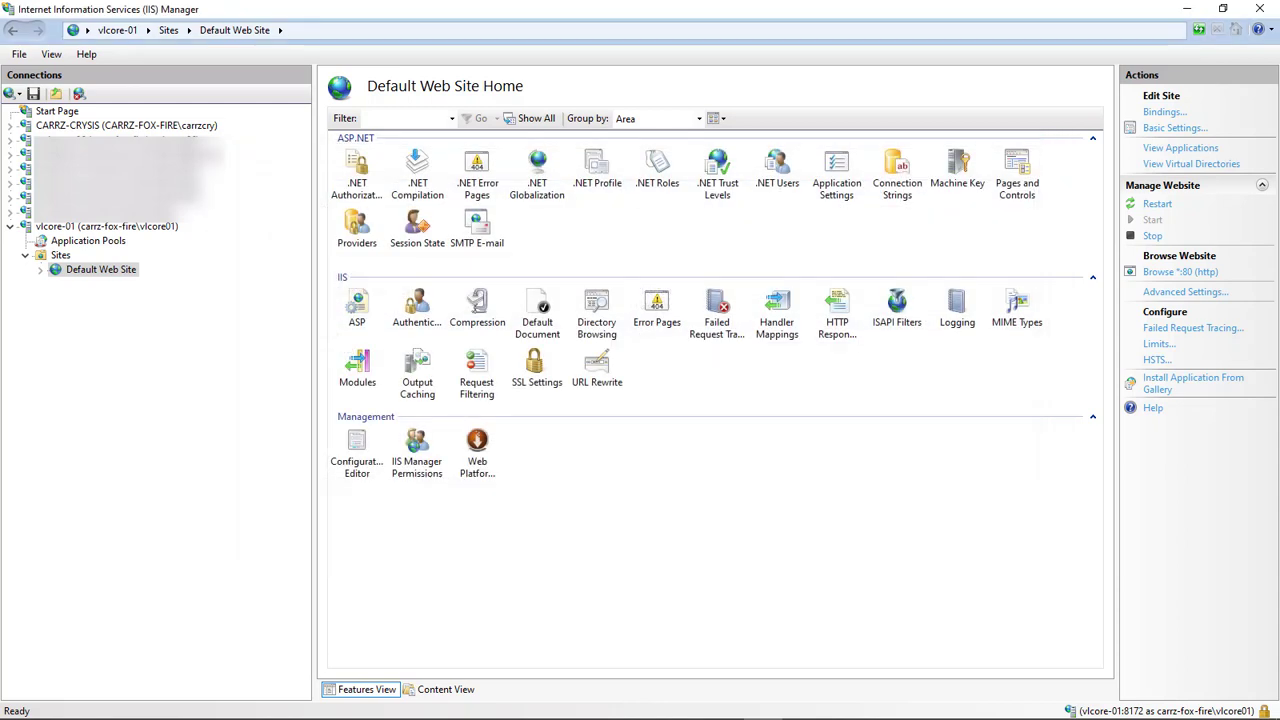
pyautogui.click(213, 704)
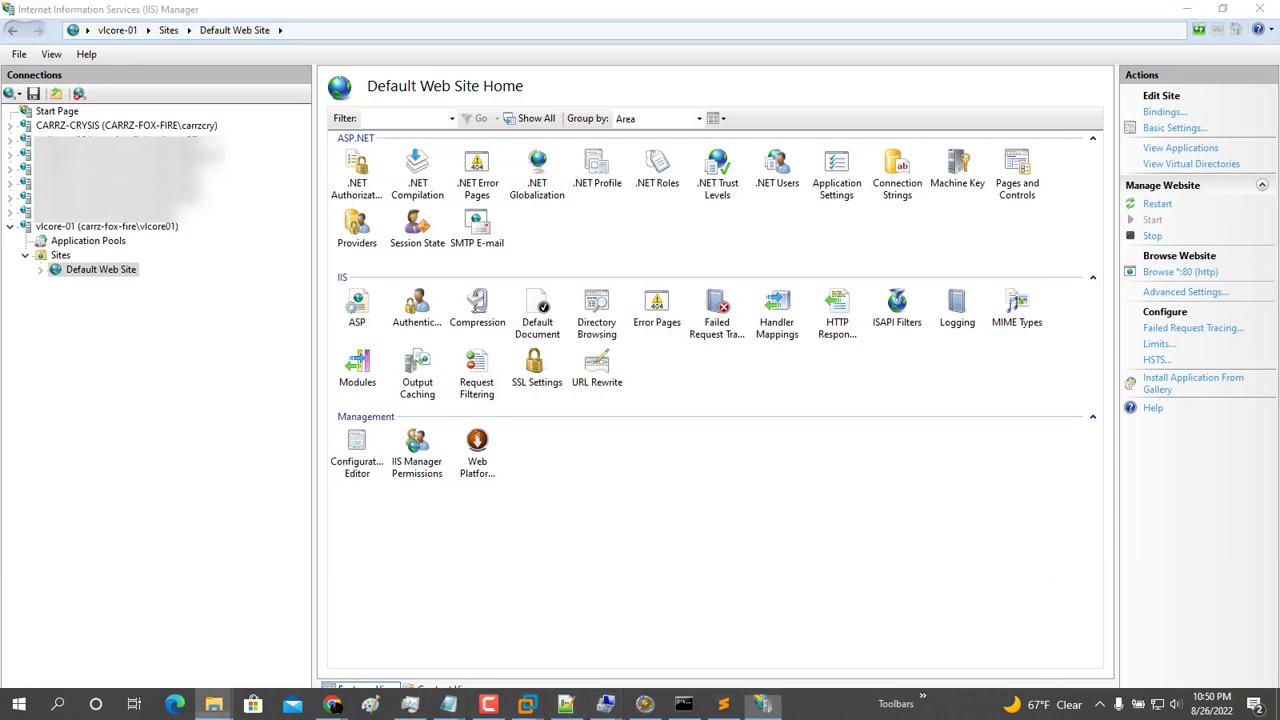
pyautogui.click(570, 630)
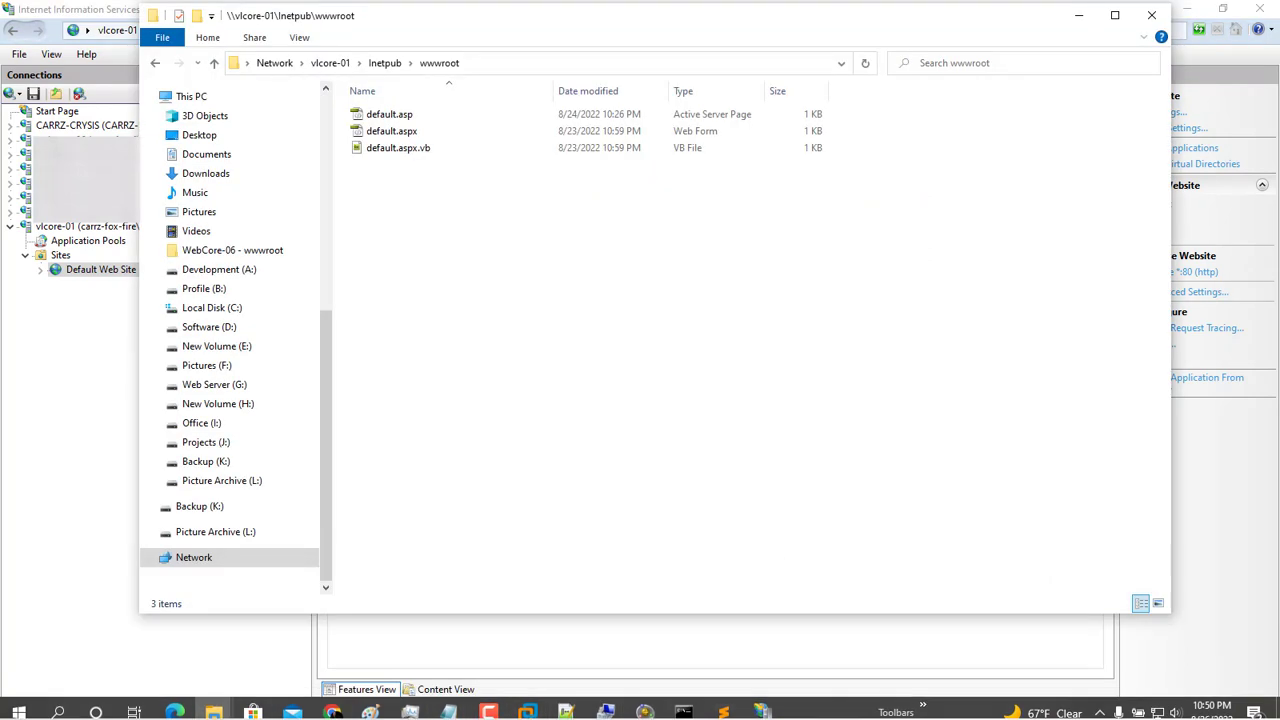
# In a new Chrome window, load 192.168.2.44/default.asp to confirm the Testing! page
pyautogui.middleClick(333, 704)
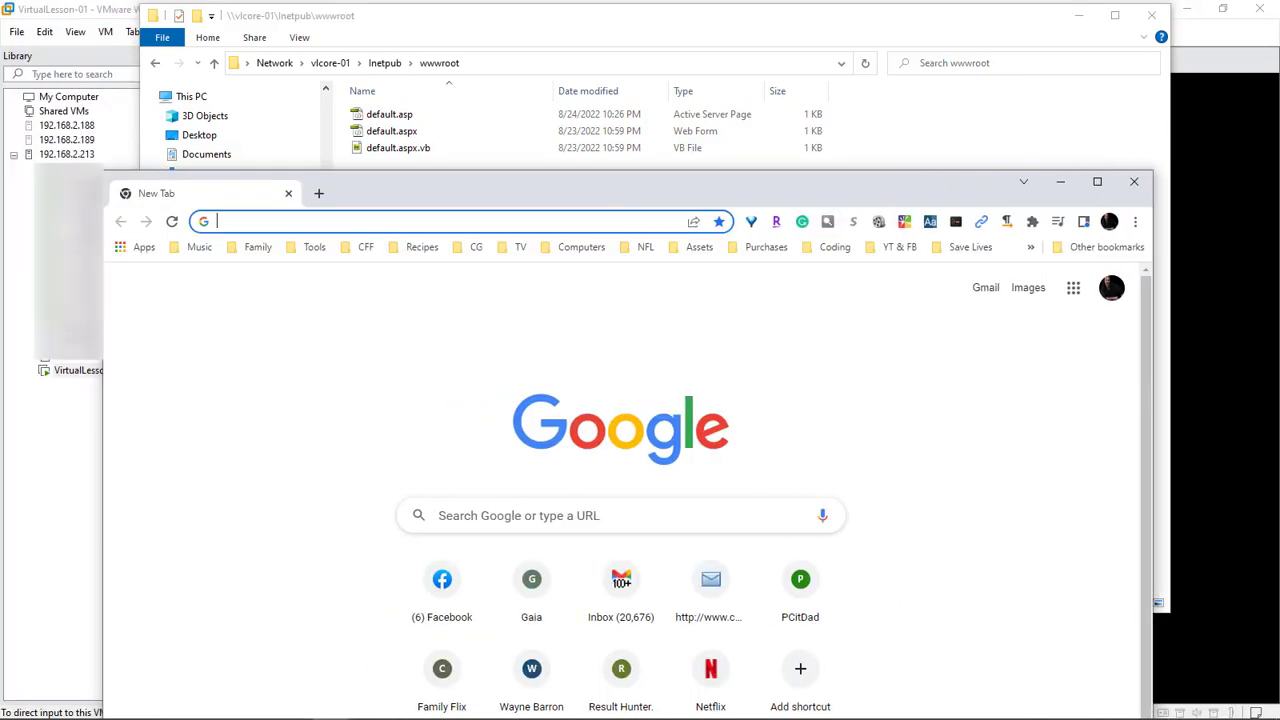
pyautogui.write('192')
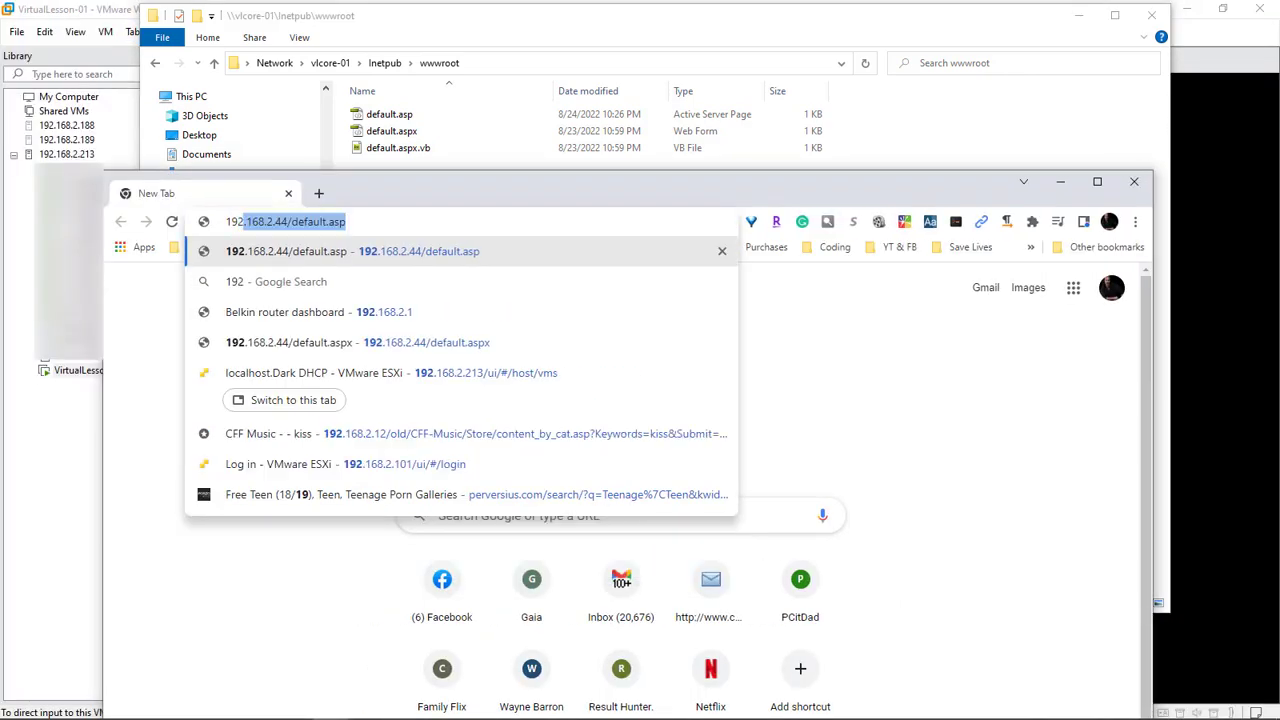
pyautogui.press('Delete')
pyautogui.write('.168.2.44')
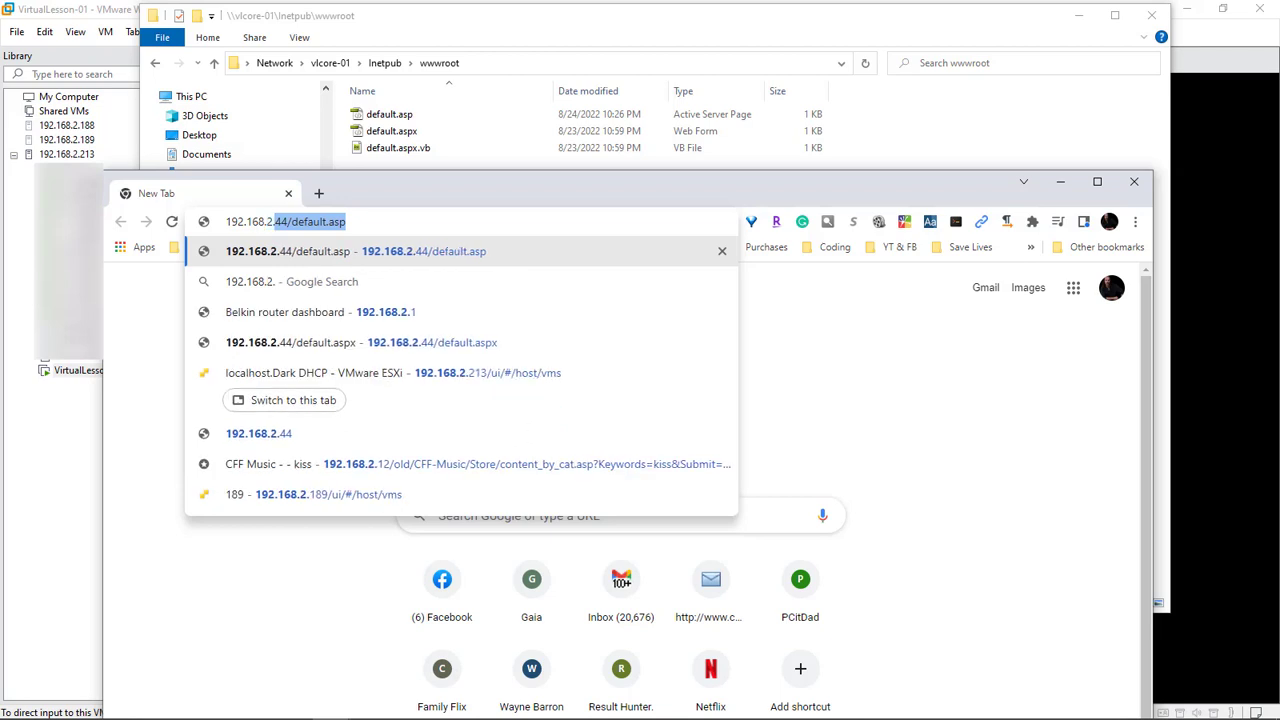
pyautogui.press('Delete')
pyautogui.write('/d')
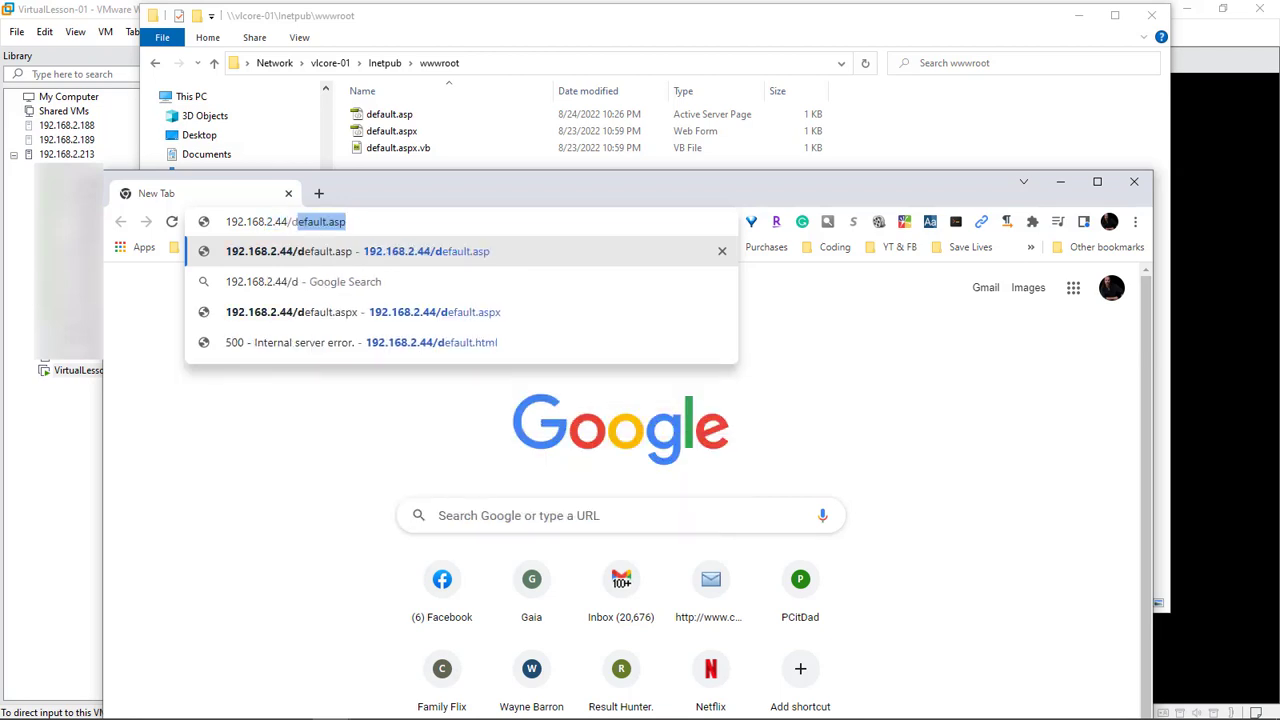
pyautogui.press('Right')
pyautogui.press('Return')
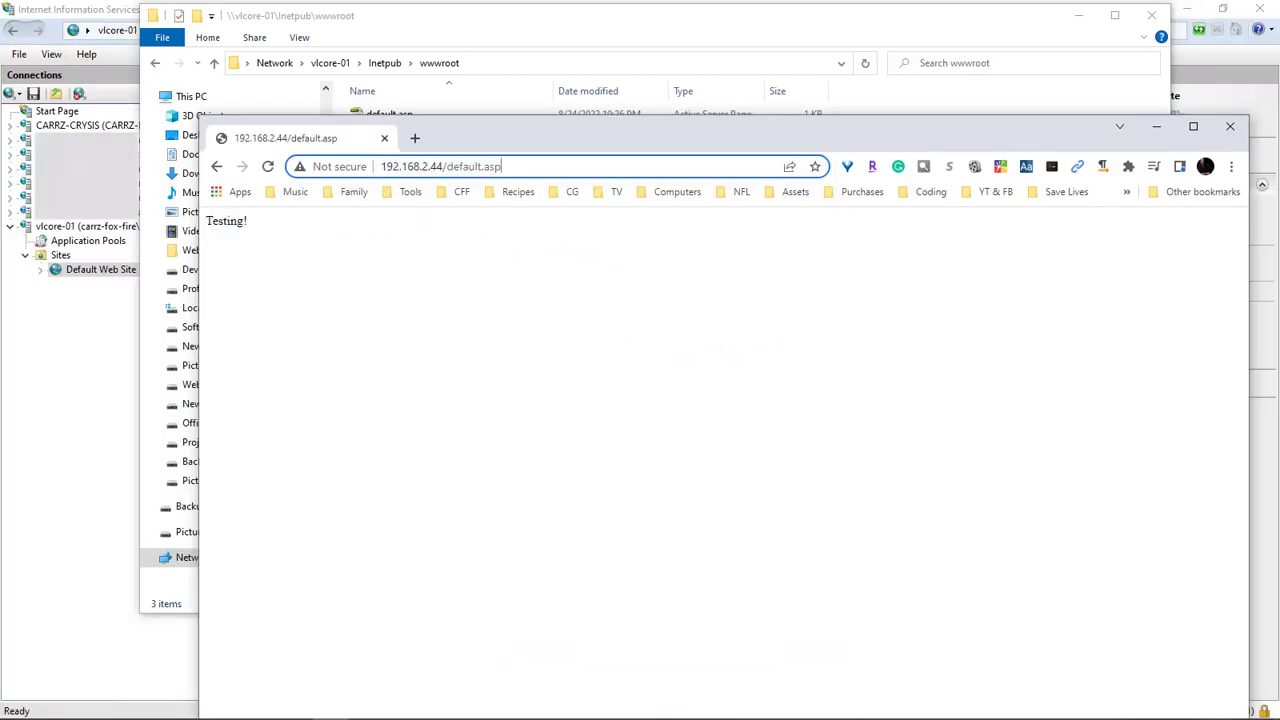
# Load default.aspx, post back to show Hello World with the server time, and minimize Chrome
pyautogui.write('x')
pyautogui.press('Return')
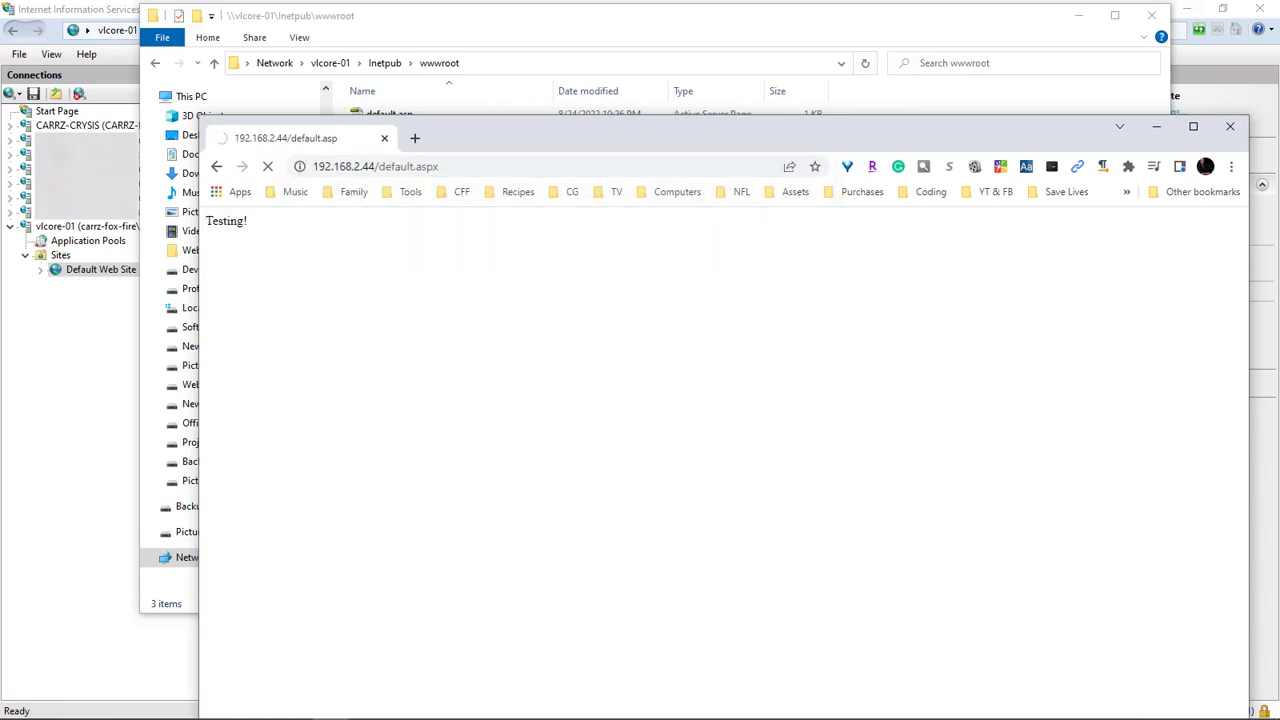
pyautogui.moveTo(700, 127)
pyautogui.mouseDown()
pyautogui.moveTo(645, 63)
pyautogui.moveTo(700, 74)
pyautogui.moveTo(700, 185)
pyautogui.moveTo(702, 118)
pyautogui.mouseUp()
pyautogui.click(174, 216)
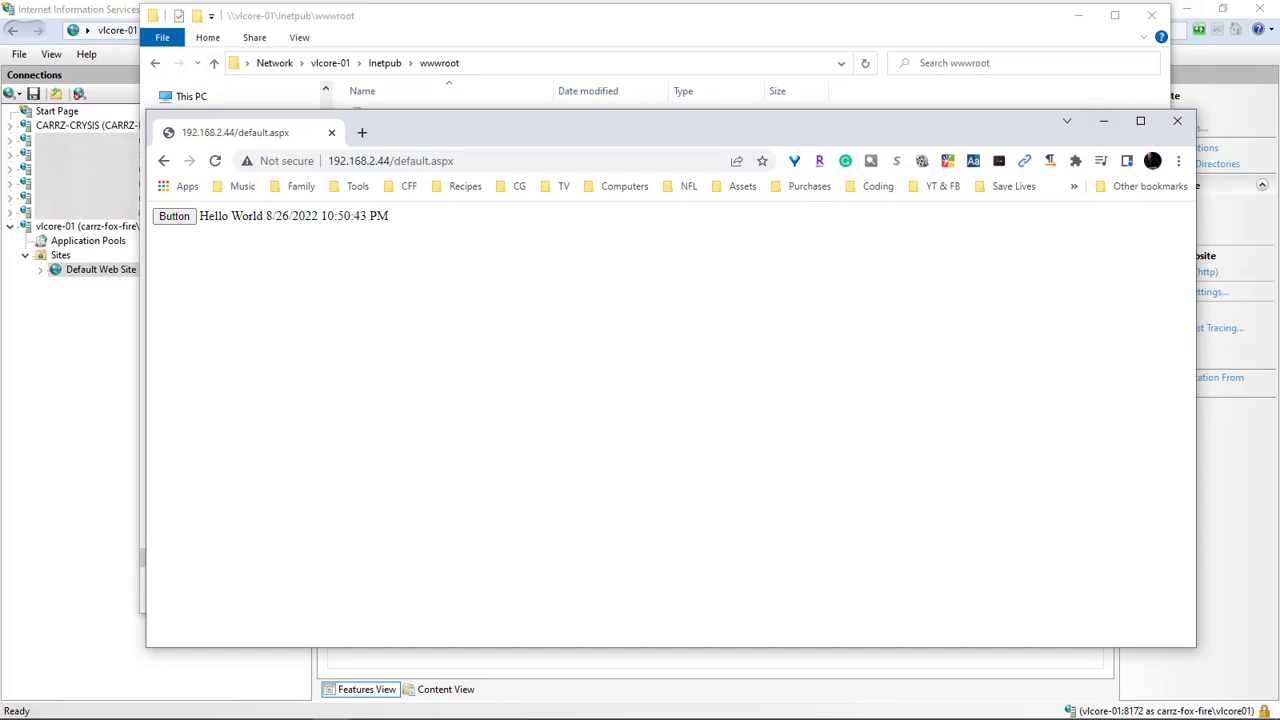
pyautogui.click(1103, 121)
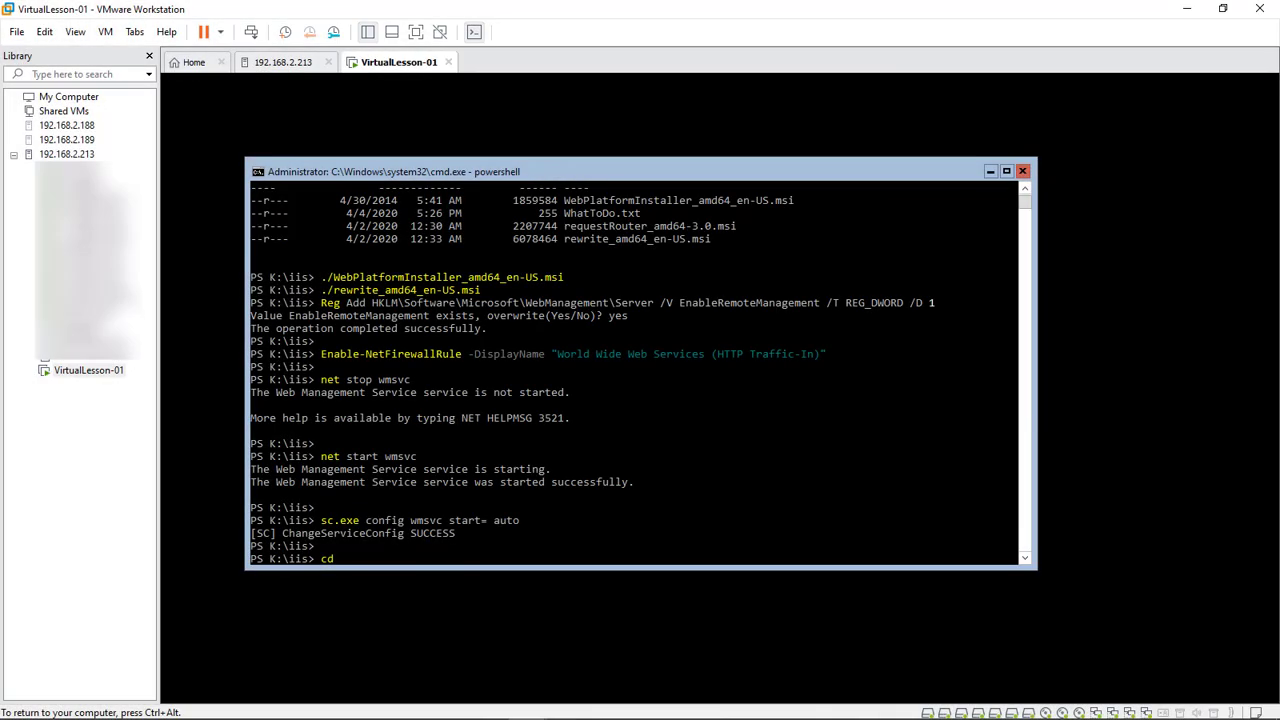
# List the root of drive K, then change into K:\sql and list its files
pyautogui.write('/')
pyautogui.press('Return')
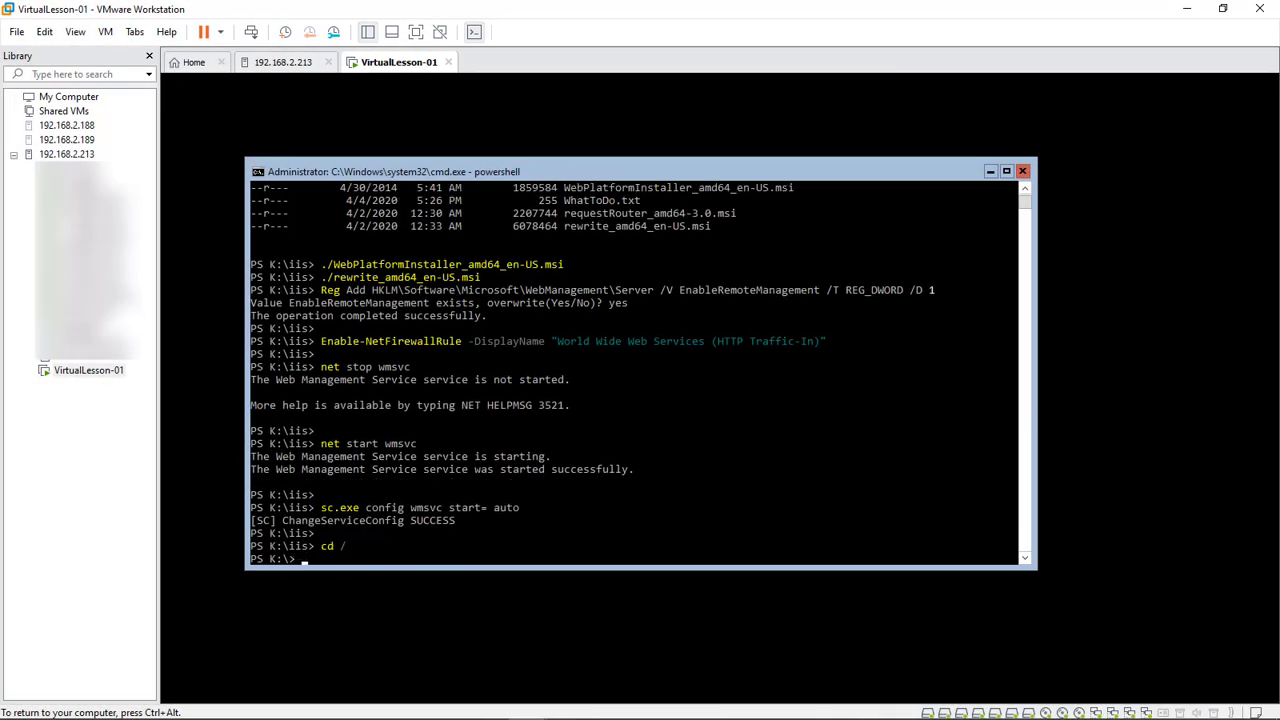
pyautogui.write('ls')
pyautogui.press('Return')
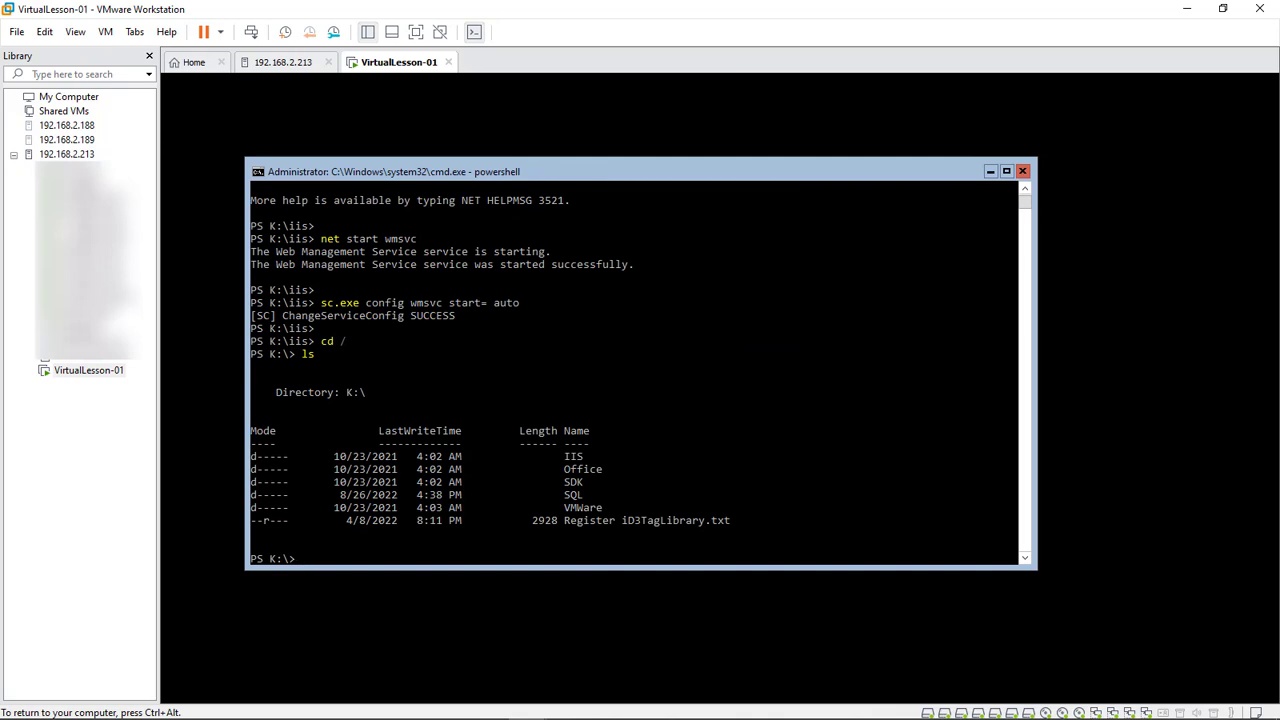
pyautogui.write('cd sql')
pyautogui.press('Return')
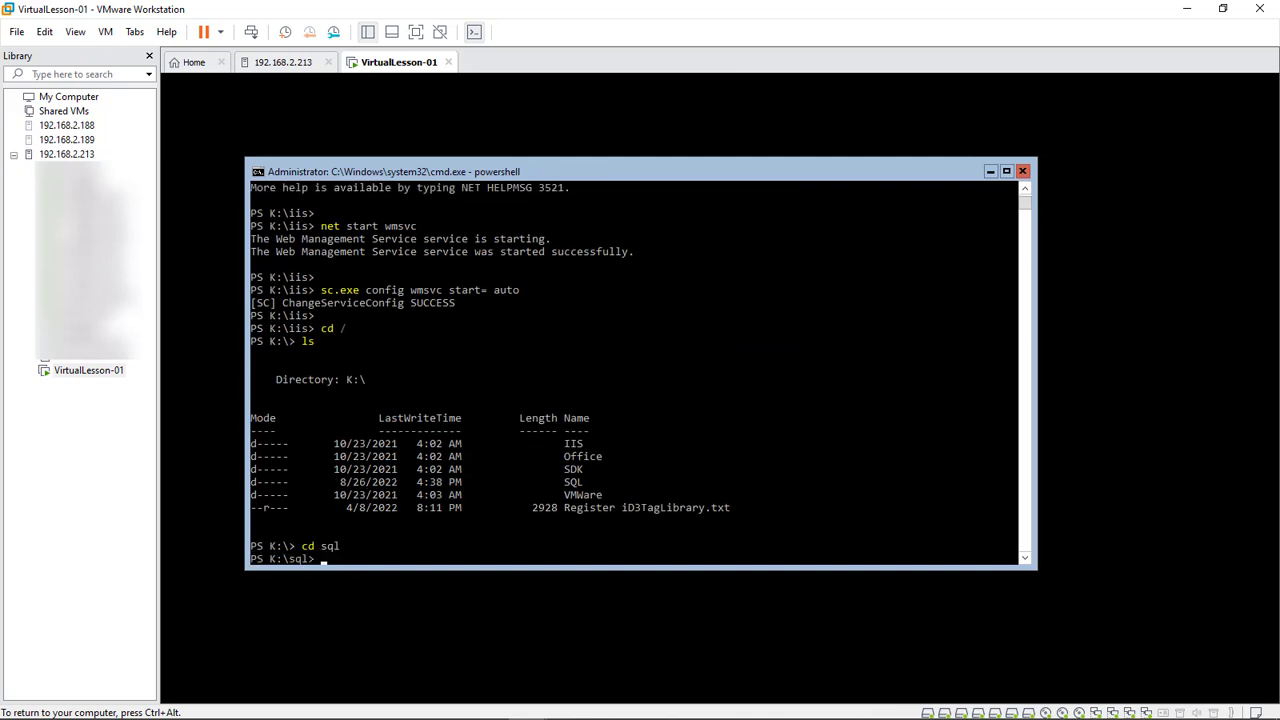
pyautogui.write('ls')
pyautogui.press('Return')
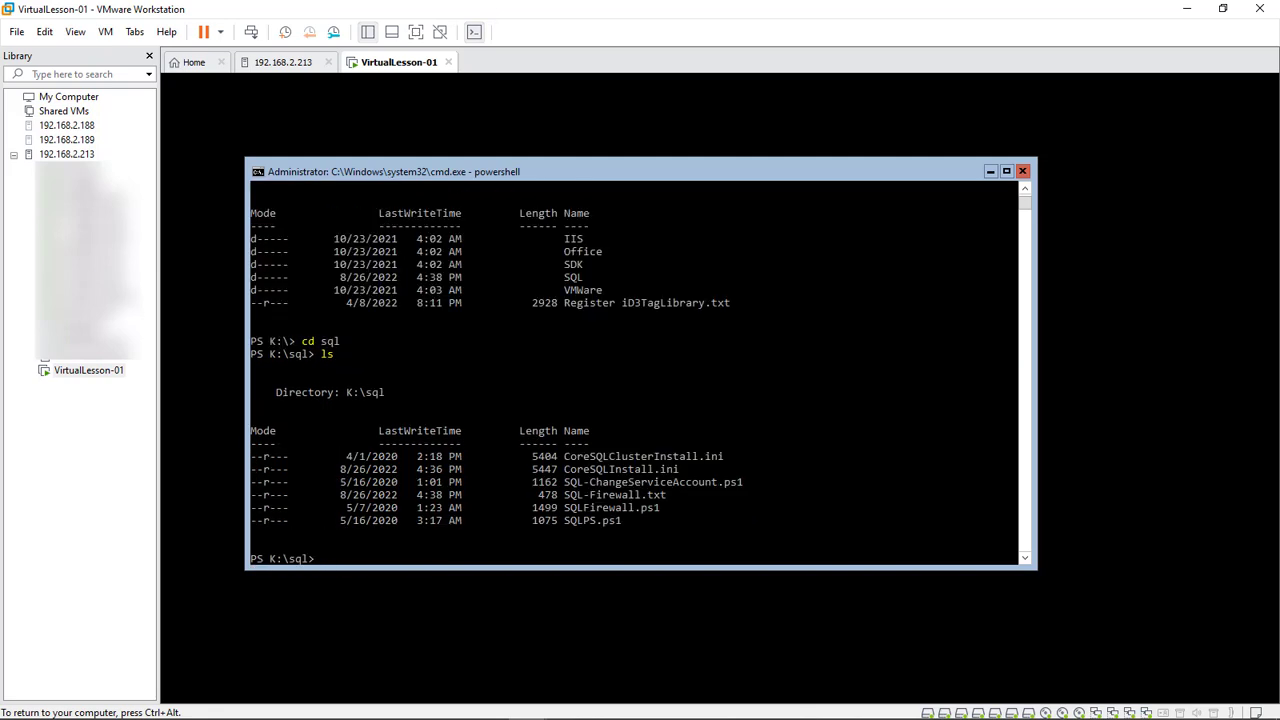
# Copy the CoreSQLInstall.ini file name from the listing and launch Notepad
pyautogui.moveTo(680, 469); pyautogui.dragTo(564, 469)
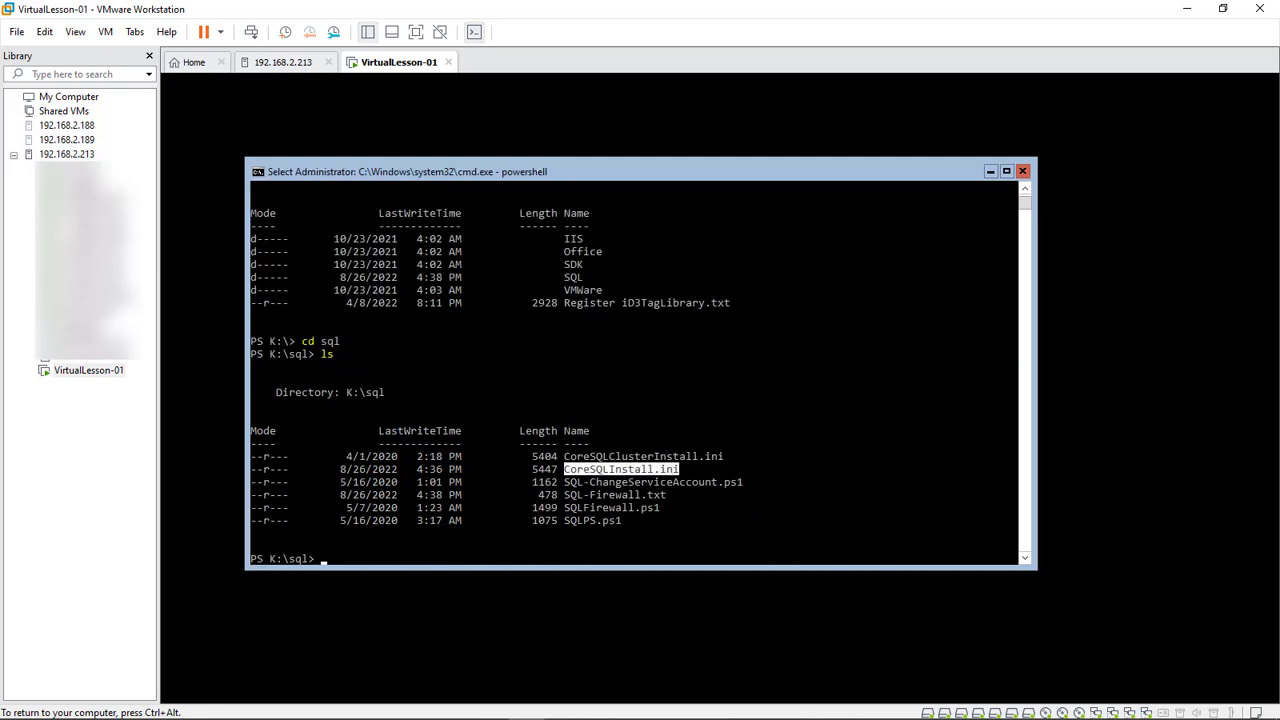
pyautogui.press('Return')
pyautogui.write('notepad')
pyautogui.press('Return')
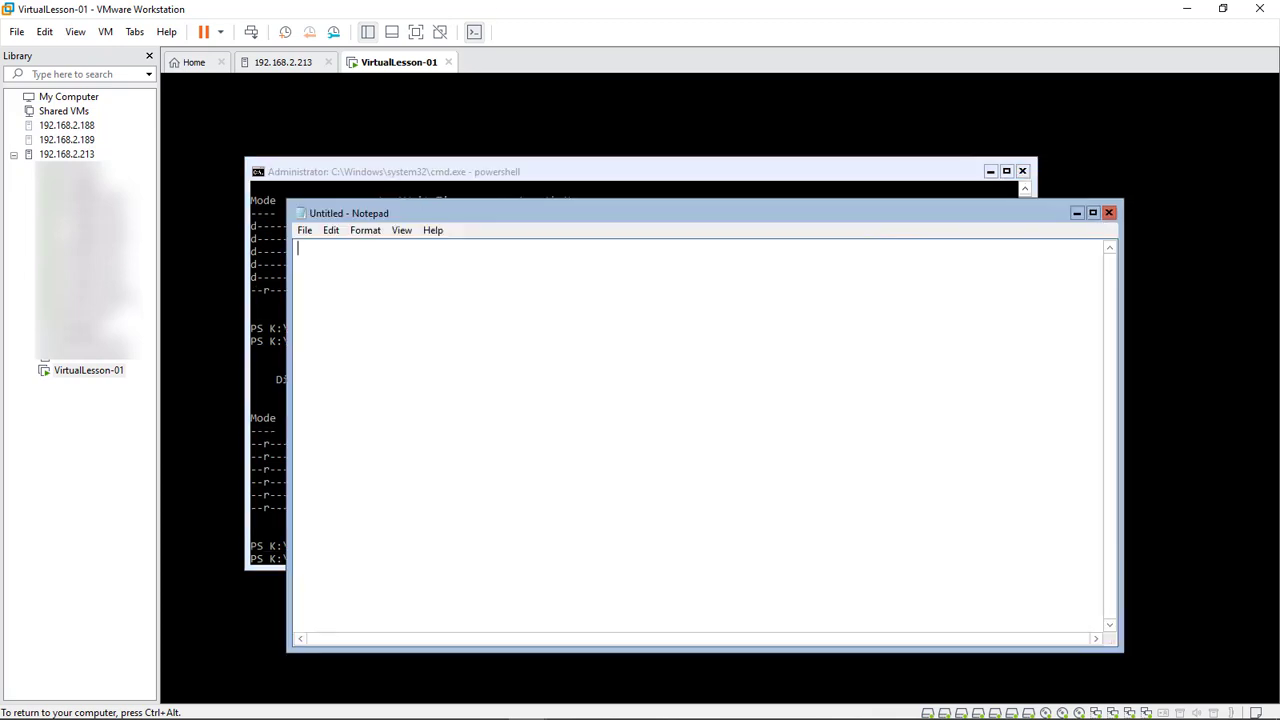
# Open the SQL-Firewall file in Notepad with All Files shown and select its four rule lines
pyautogui.click(304, 230)
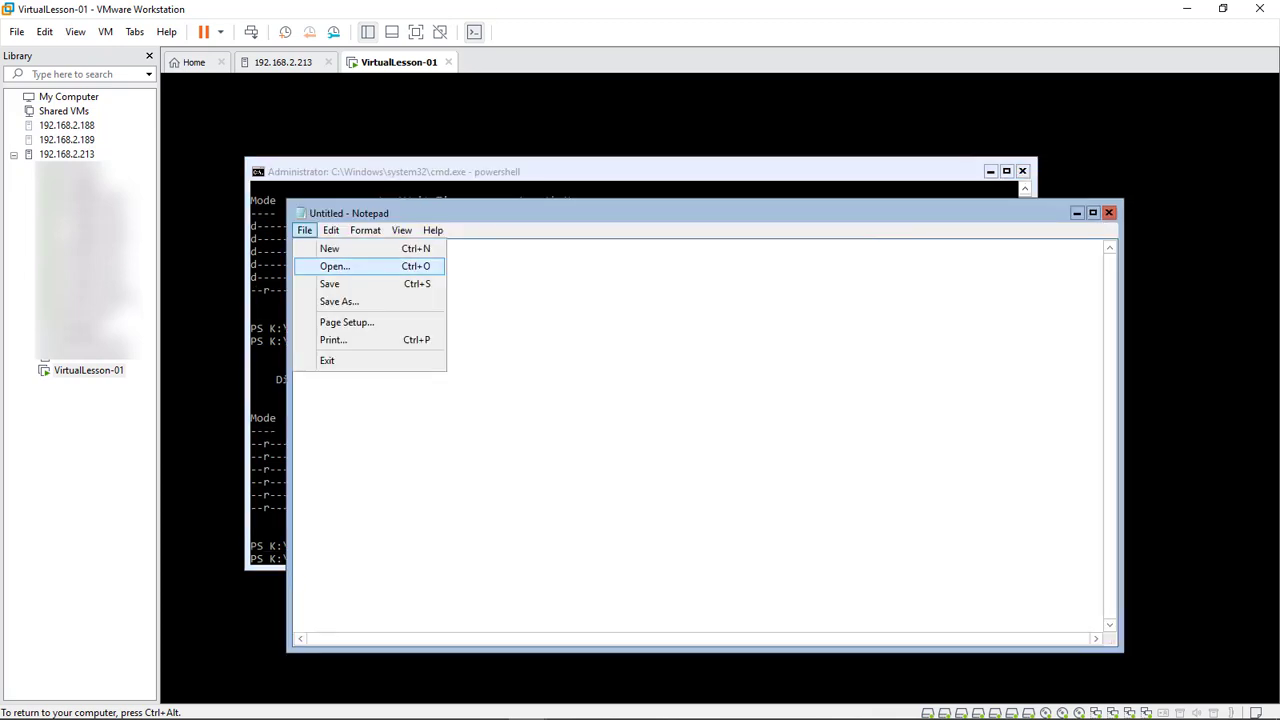
pyautogui.click(334, 266)
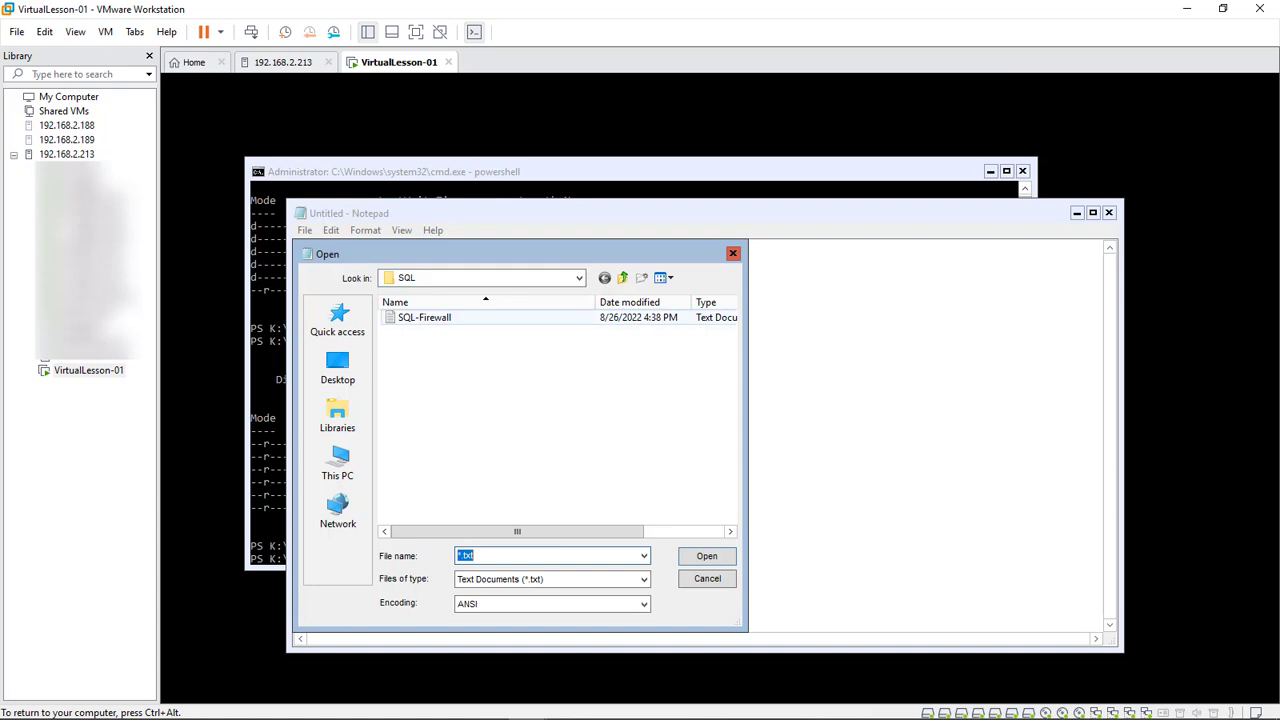
pyautogui.click(550, 579)
pyautogui.click(500, 606)
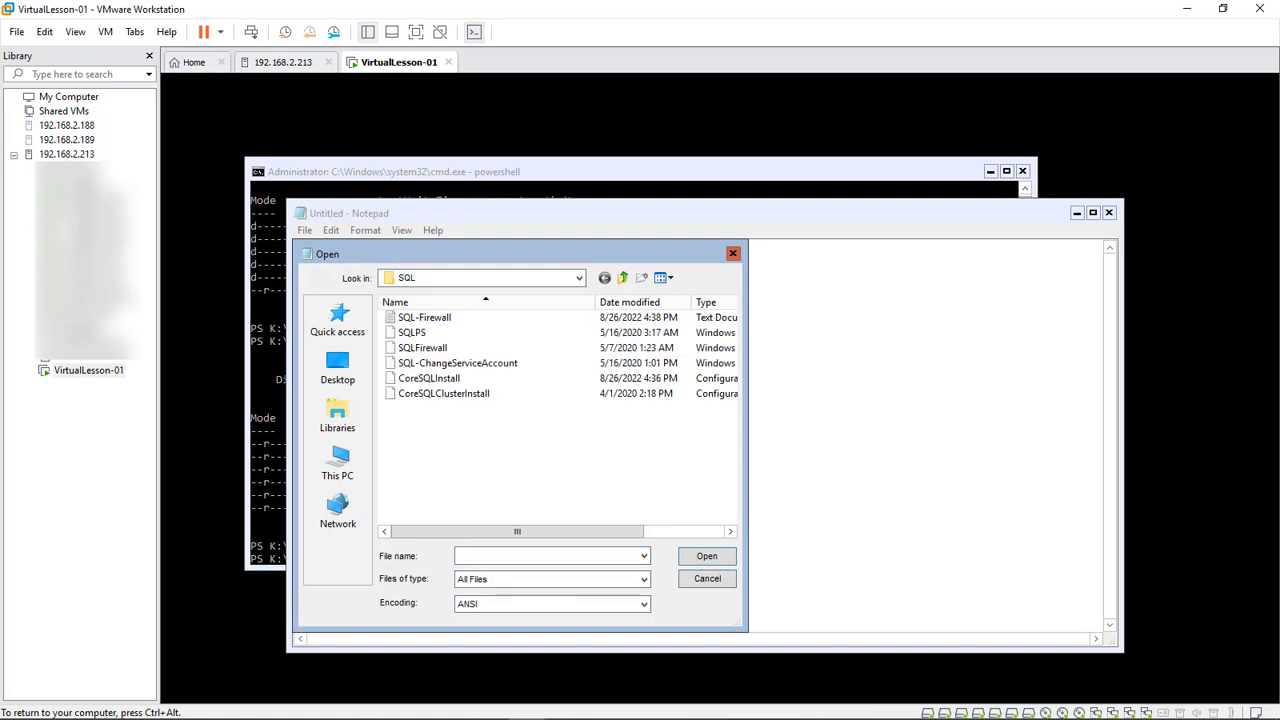
pyautogui.doubleClick(424, 378)
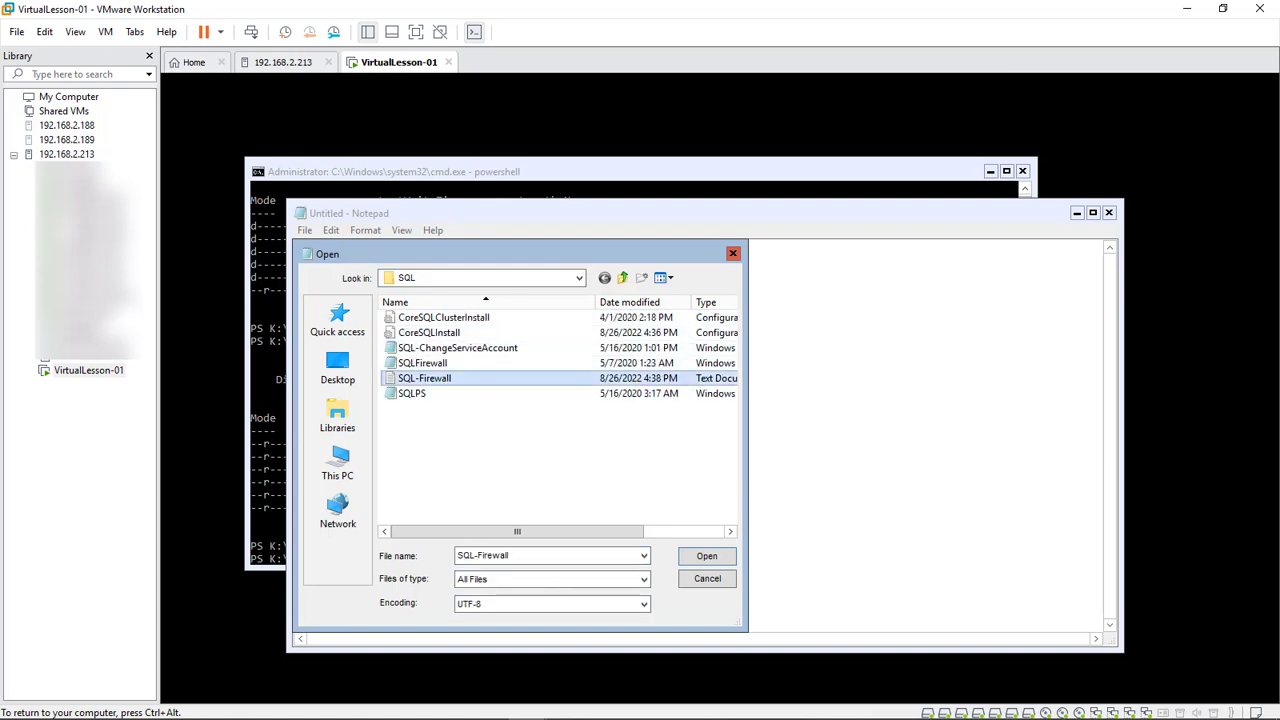
pyautogui.moveTo(640, 213); pyautogui.dragTo(618, 211)
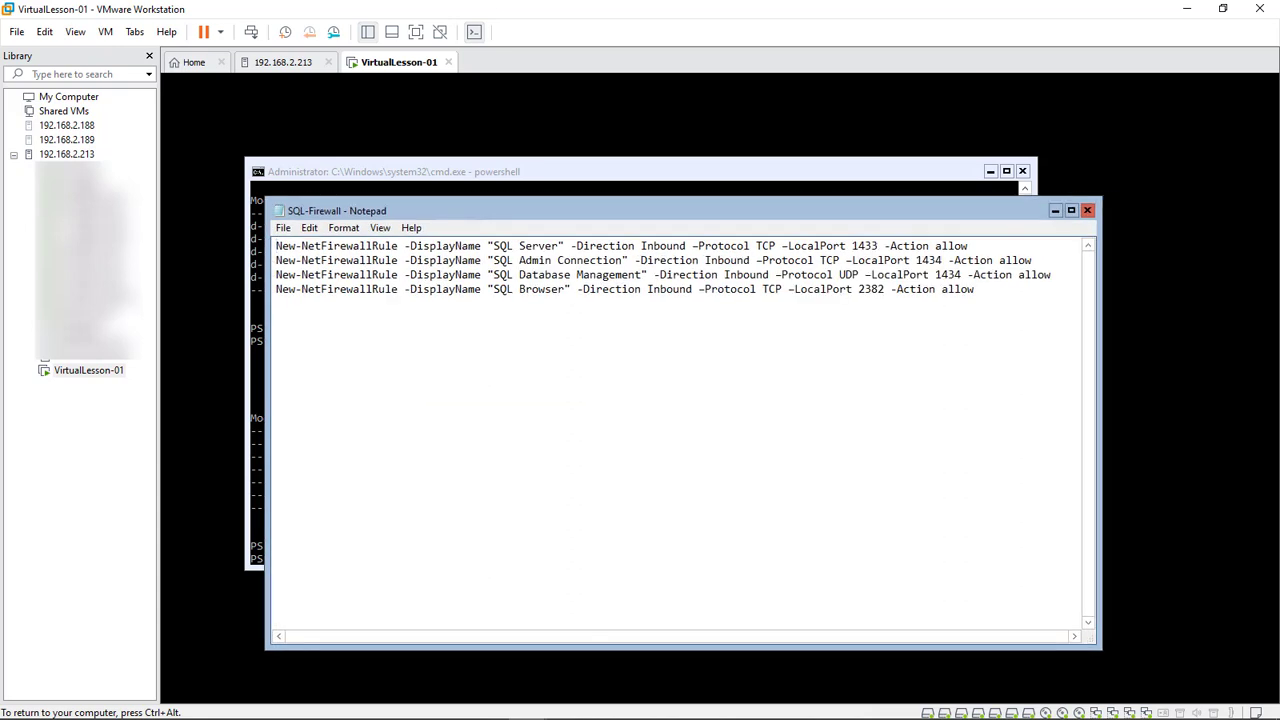
pyautogui.moveTo(975, 289); pyautogui.dragTo(276, 245)
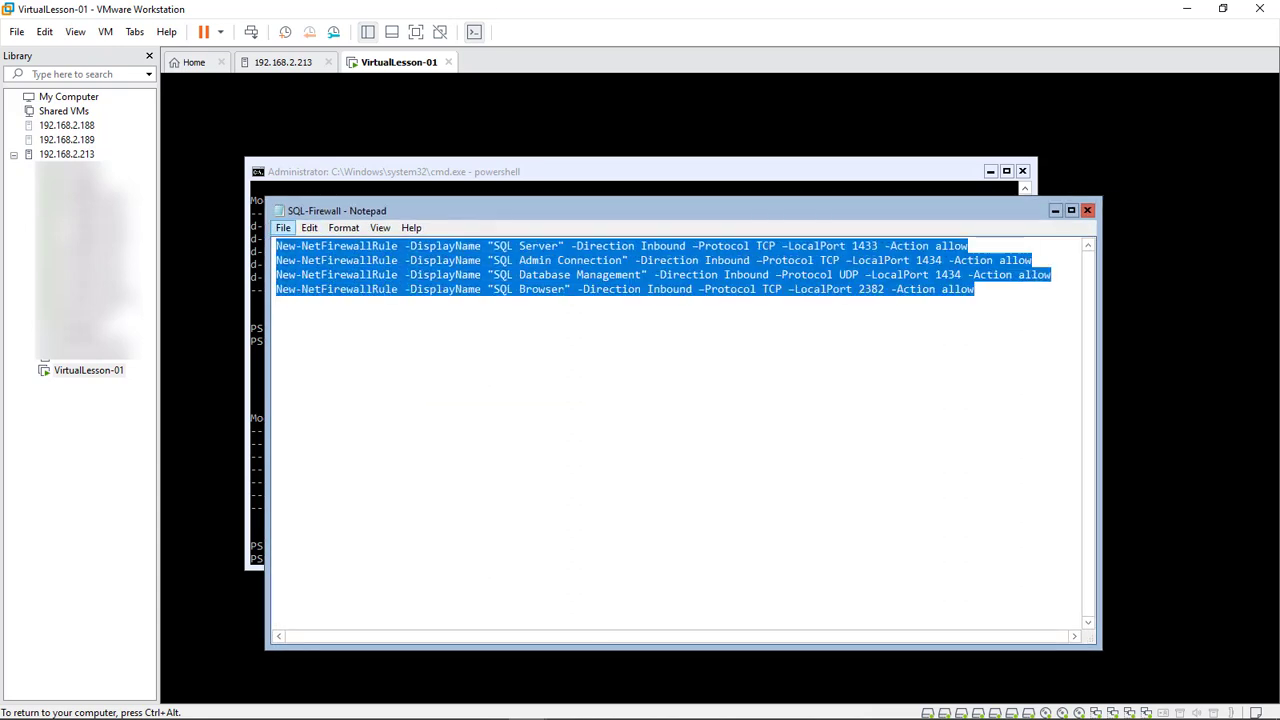
# Open CoreSQLInstall.ini from the SQL folder and scroll through its install settings
pyautogui.click(283, 227)
pyautogui.click(300, 264)
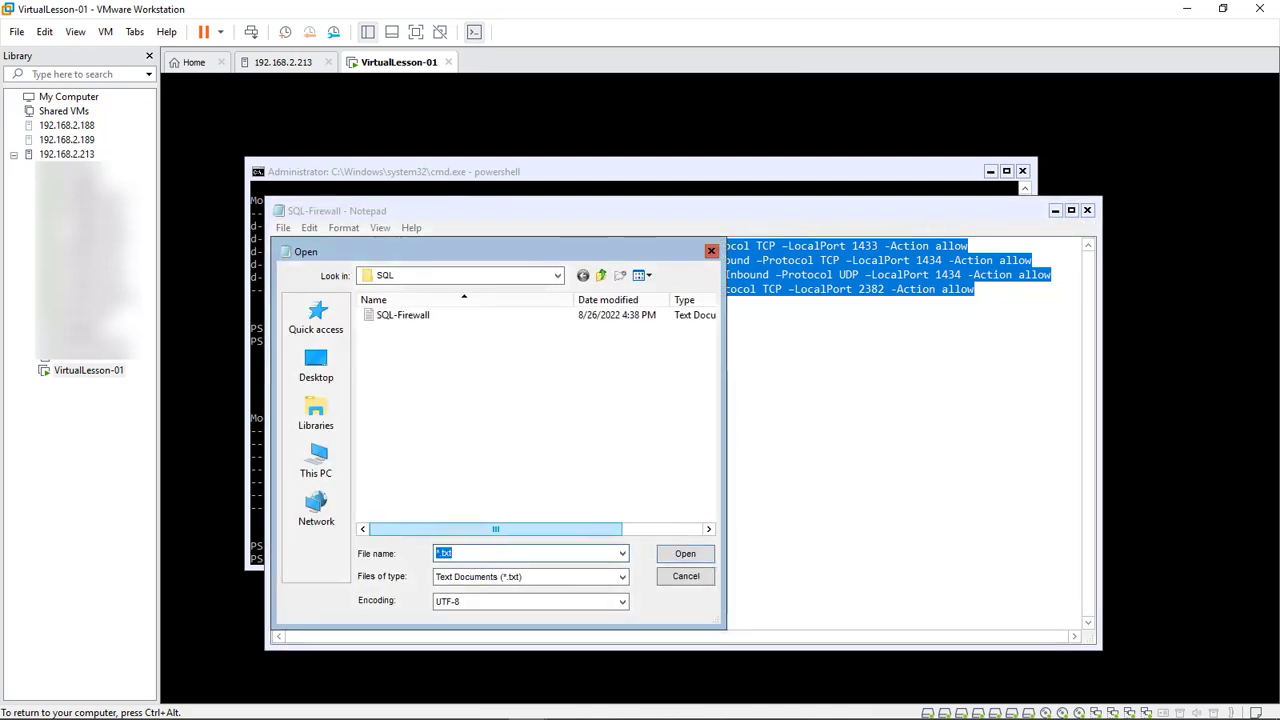
pyautogui.click(530, 576)
pyautogui.click(470, 602)
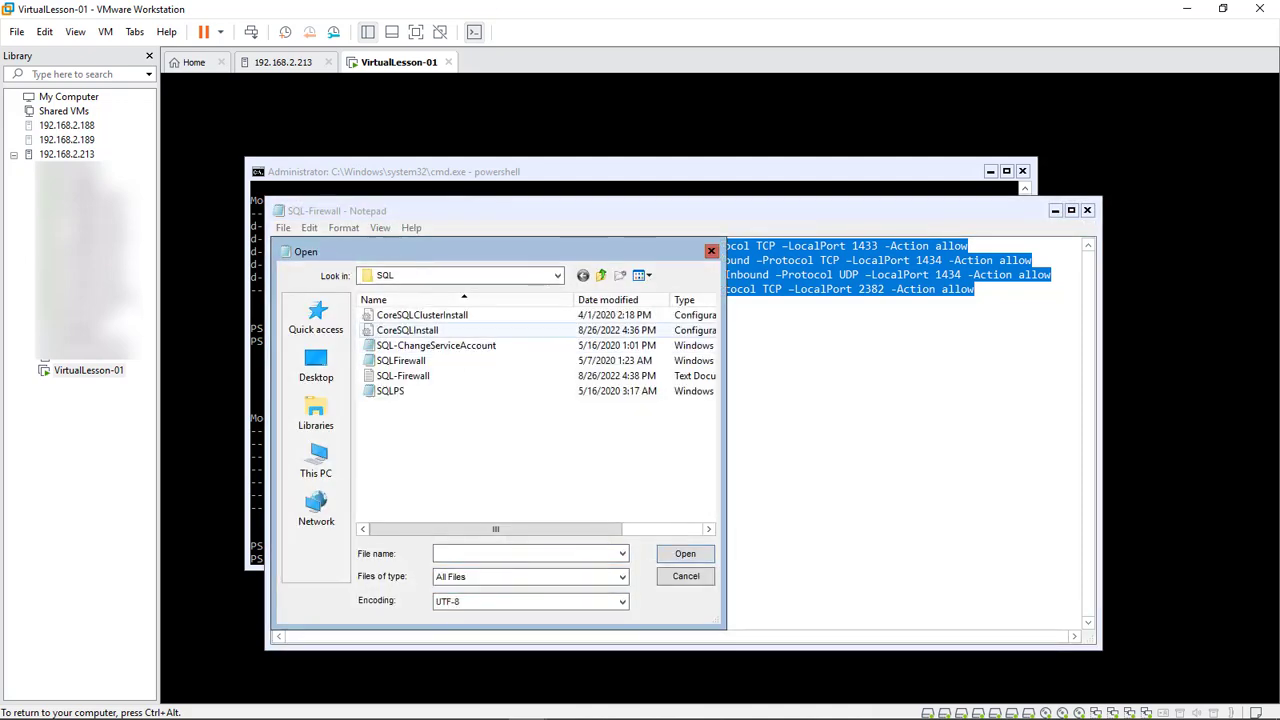
pyautogui.doubleClick(408, 330)
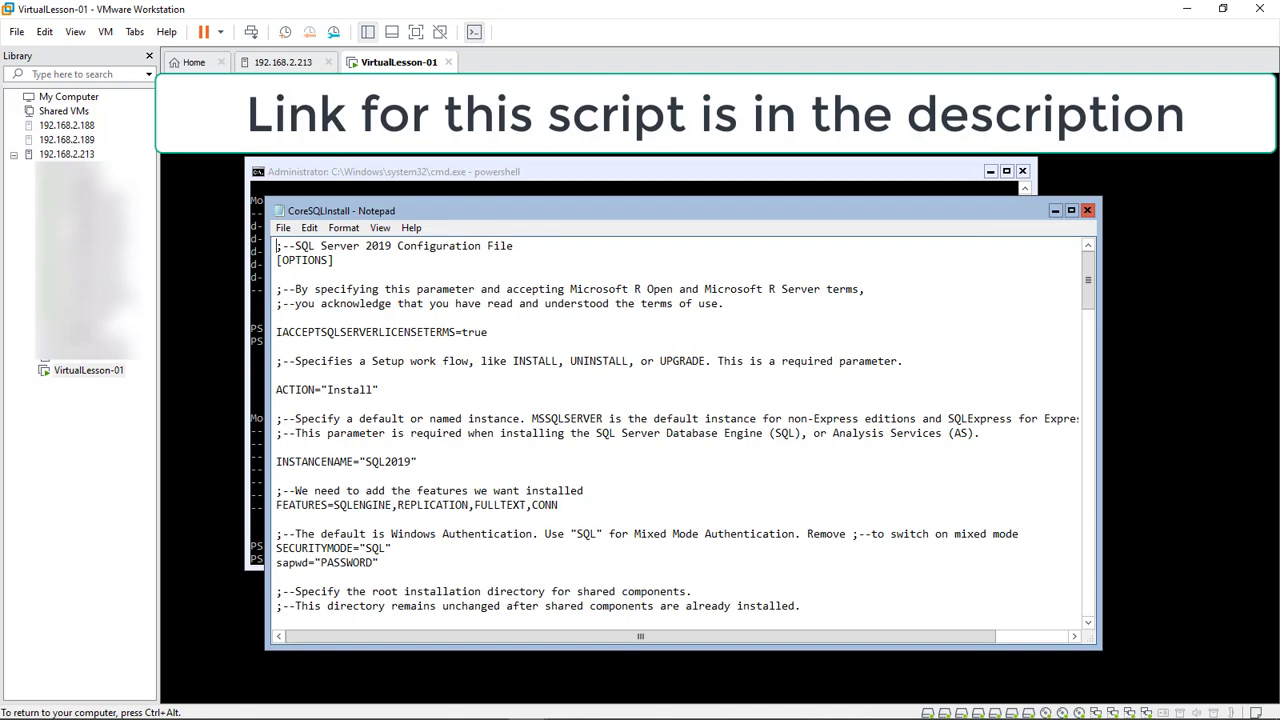
pyautogui.scroll(-3, 680, 430)
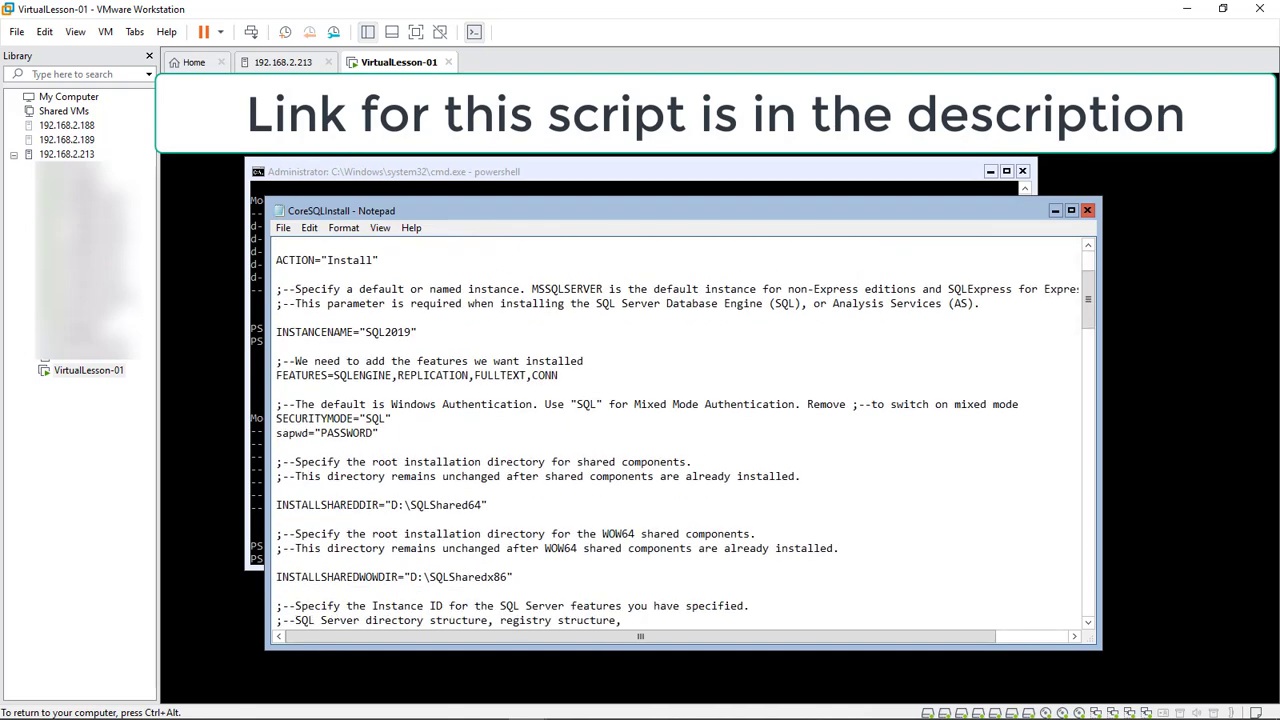
pyautogui.scroll(-5, 680, 430)
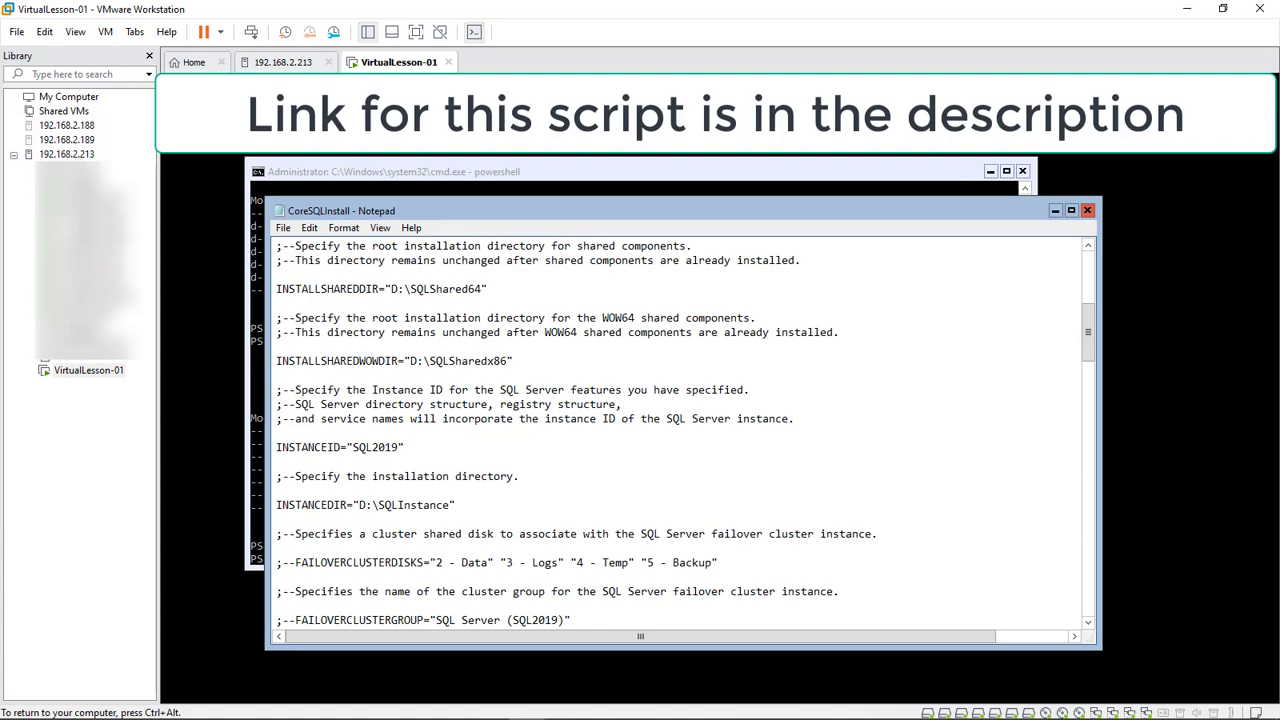
pyautogui.scroll(5, 680, 430)
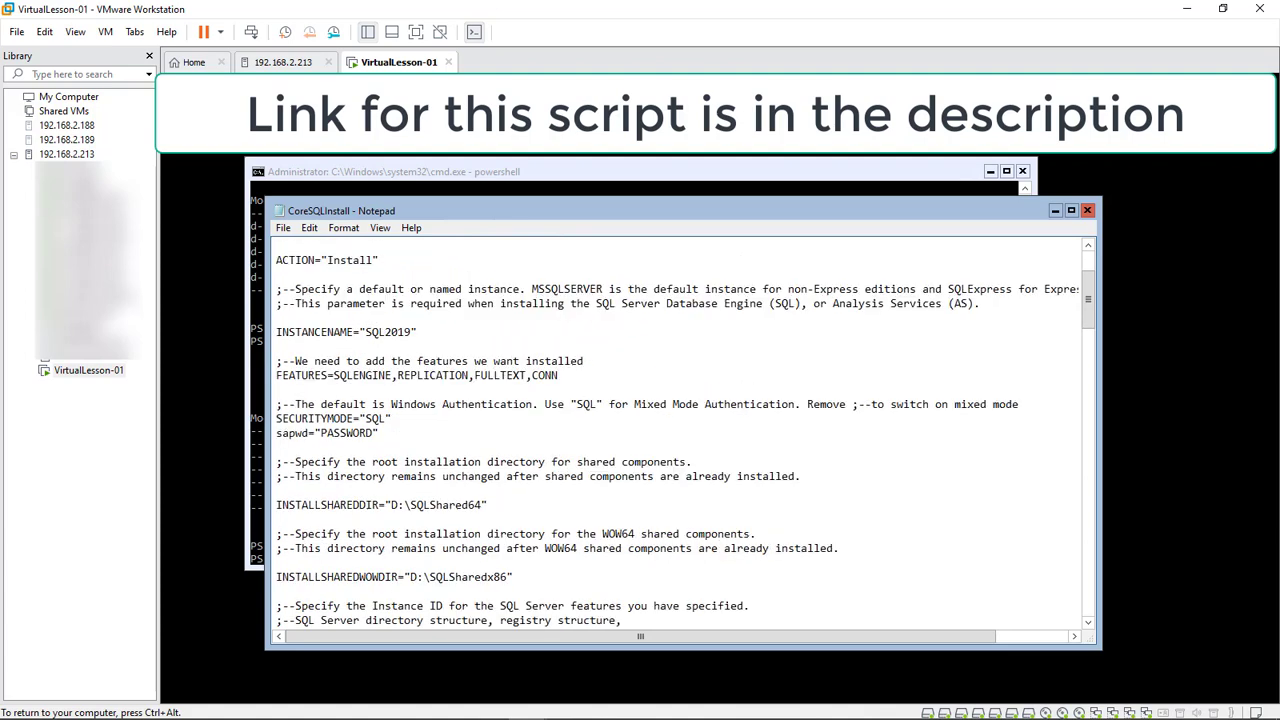
pyautogui.scroll(-13, 680, 430)
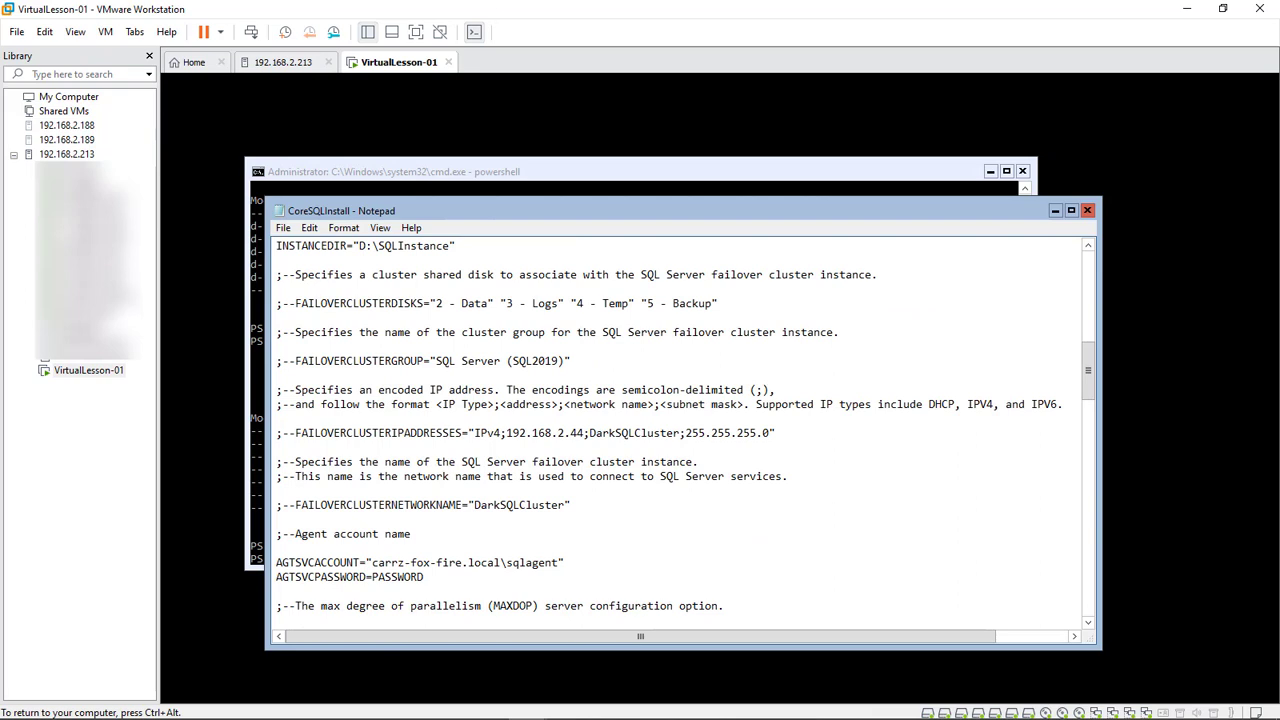
pyautogui.scroll(-2, 680, 430)
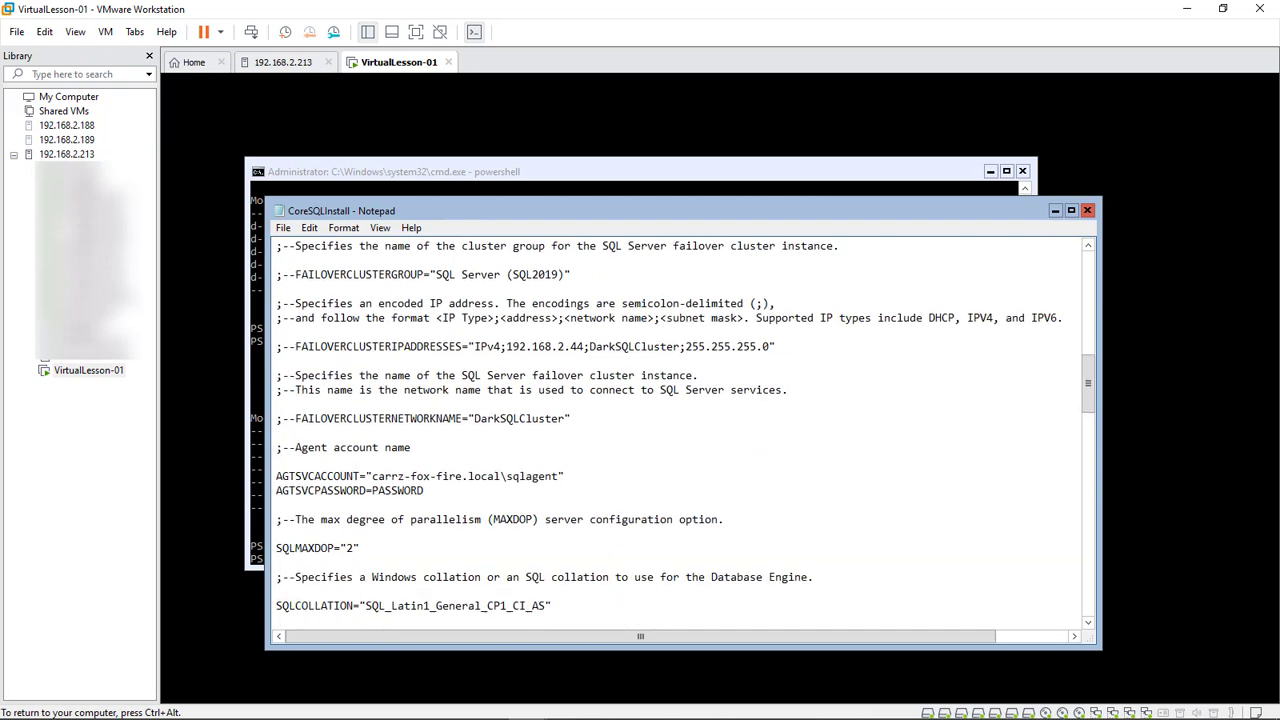
pyautogui.scroll(-8, 680, 430)
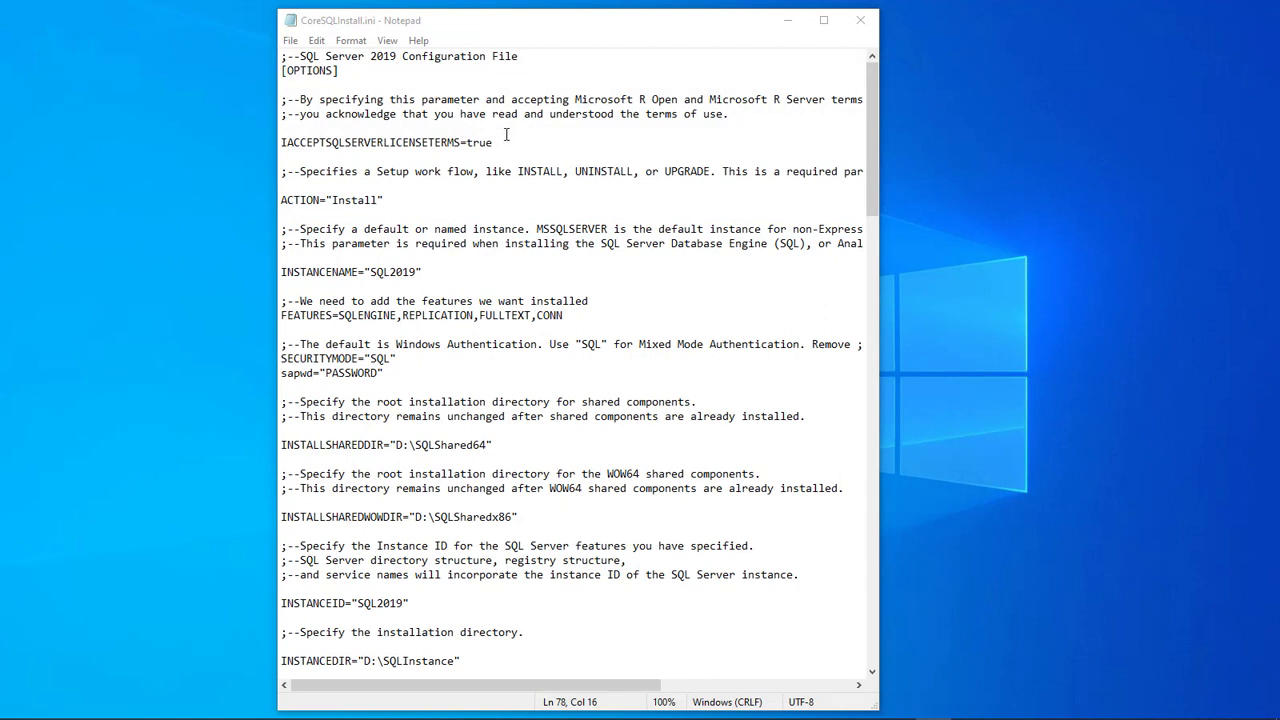
pyautogui.moveTo(380, 372); pyautogui.dragTo(326, 372)
pyautogui.scroll(-1, 465, 348)
pyautogui.scroll(-14, 465, 348)
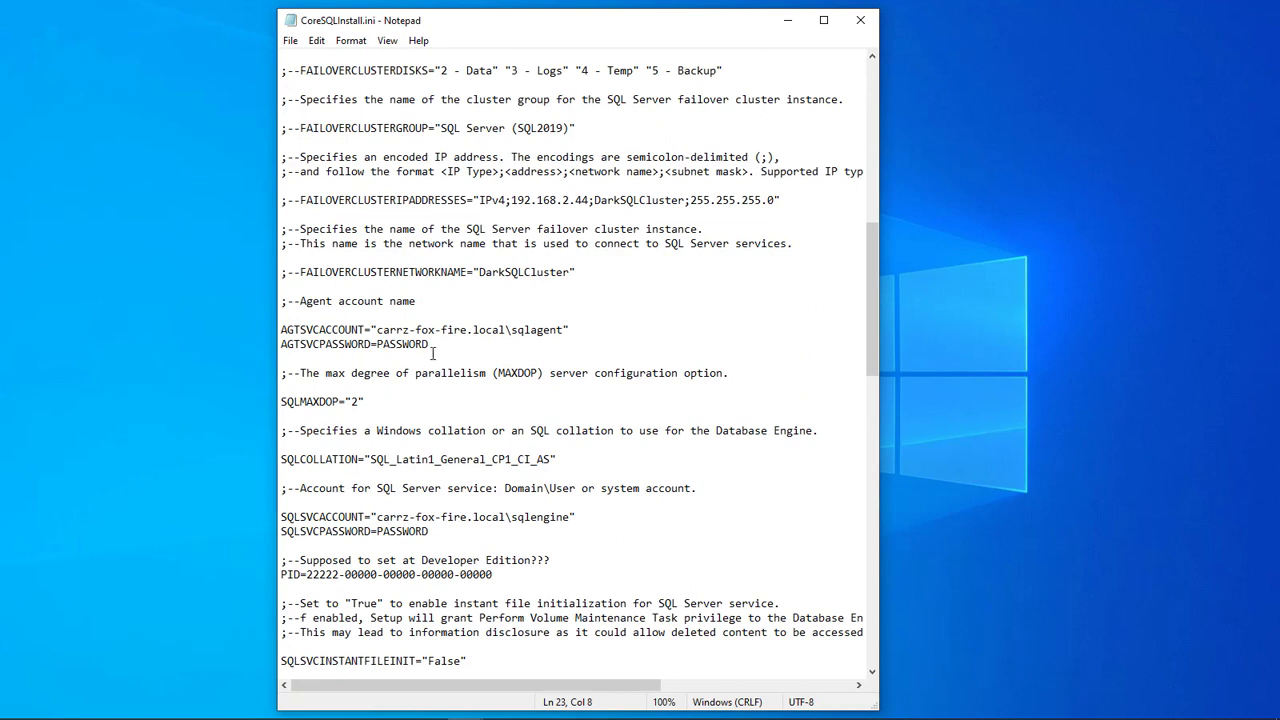
pyautogui.moveTo(430, 344); pyautogui.dragTo(377, 344)
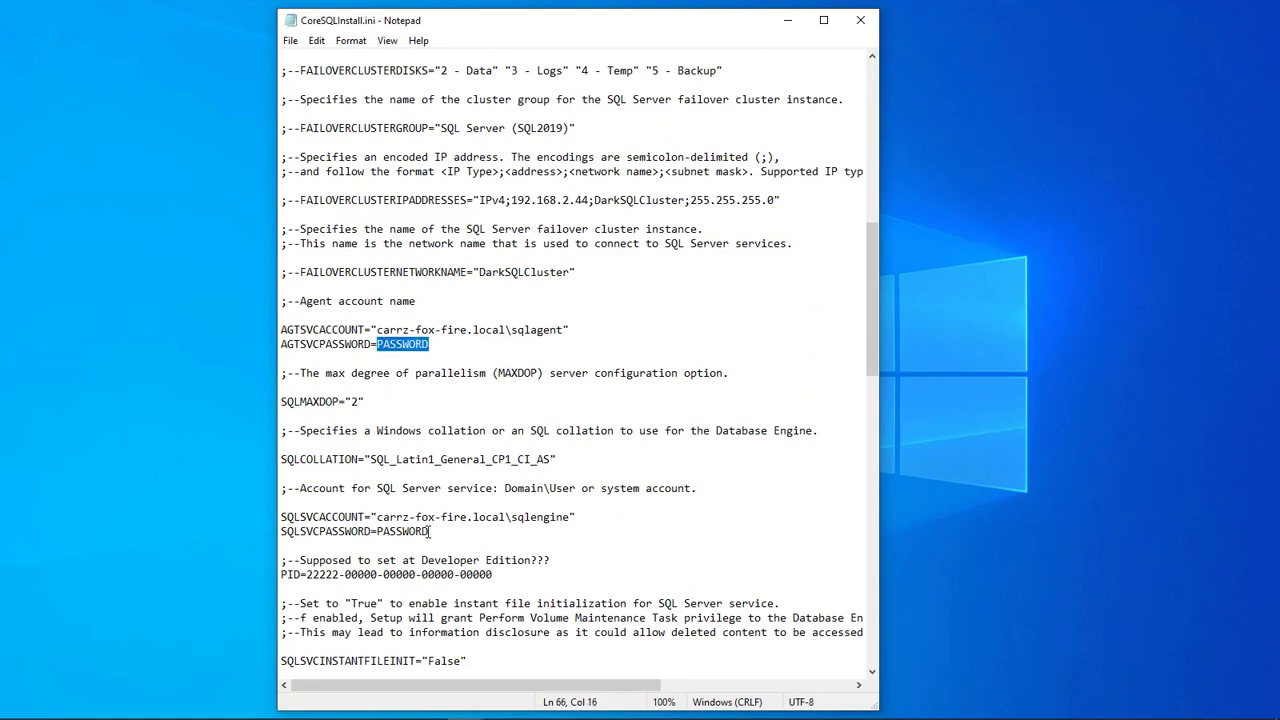
pyautogui.moveTo(430, 531); pyautogui.dragTo(377, 531)
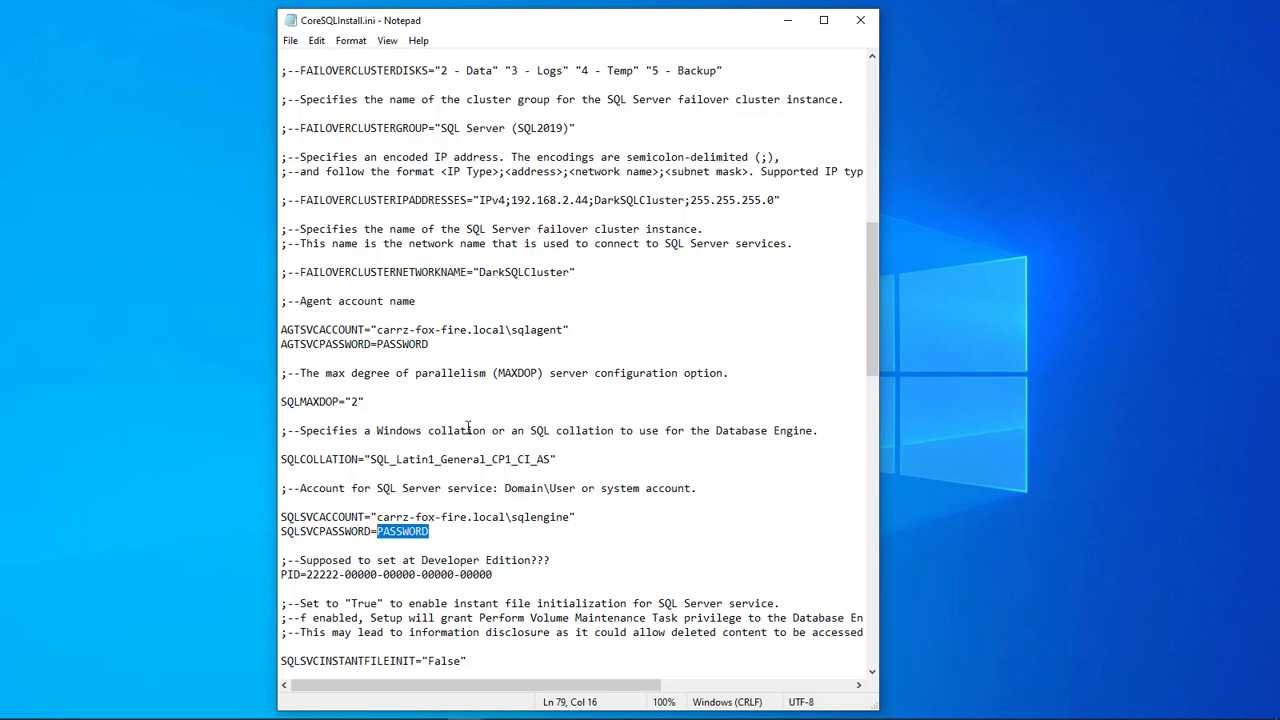
pyautogui.moveTo(507, 331); pyautogui.dragTo(376, 331)
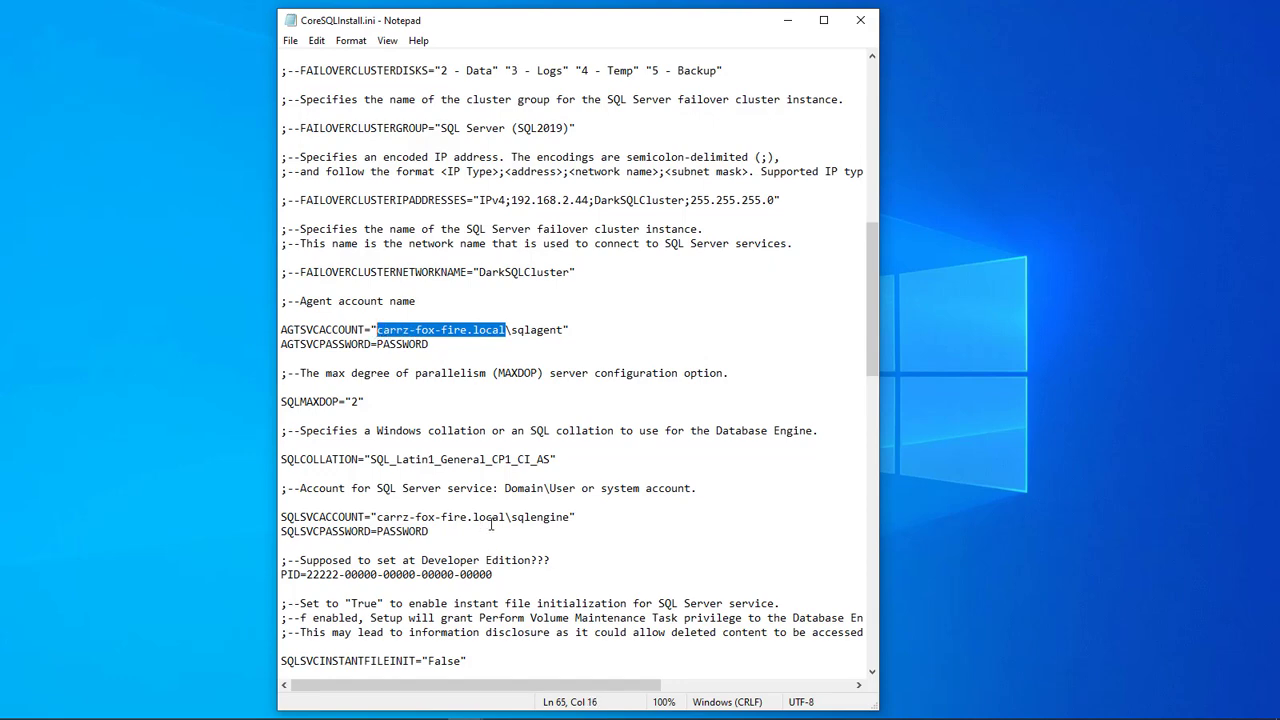
pyautogui.moveTo(507, 517); pyautogui.dragTo(376, 517)
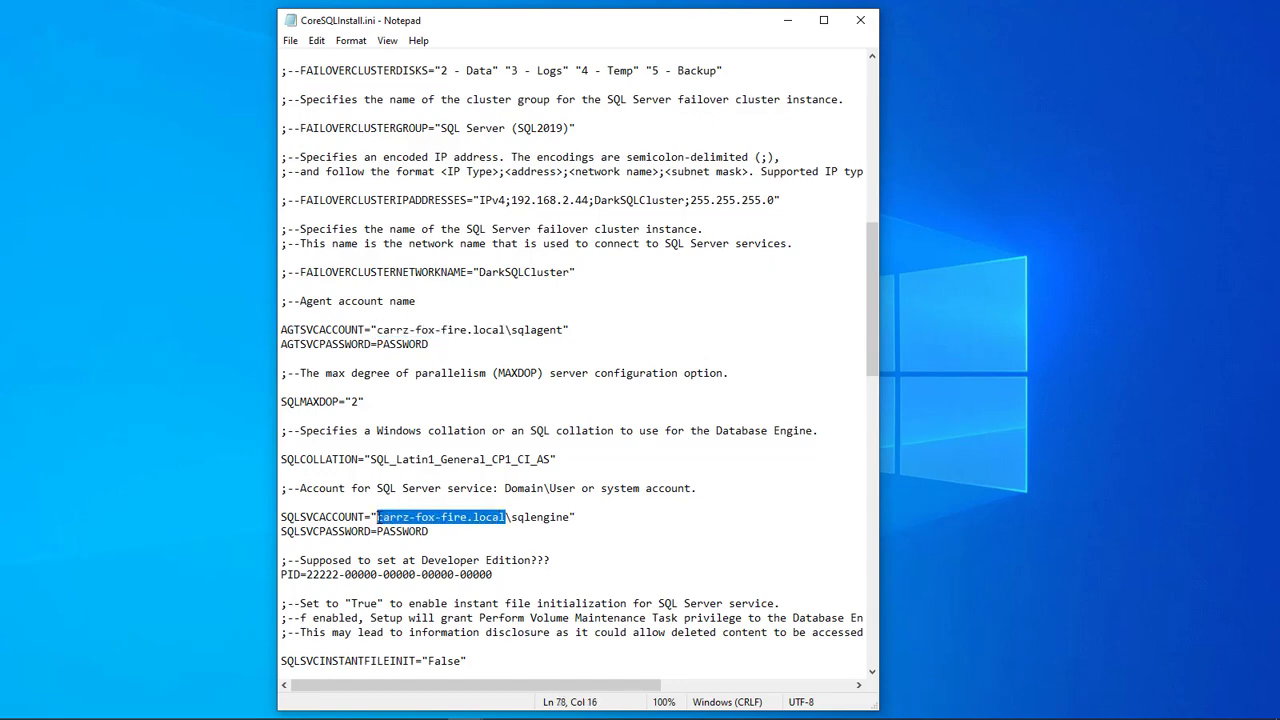
pyautogui.click(564, 200)
pyautogui.scroll(-6, 558, 389)
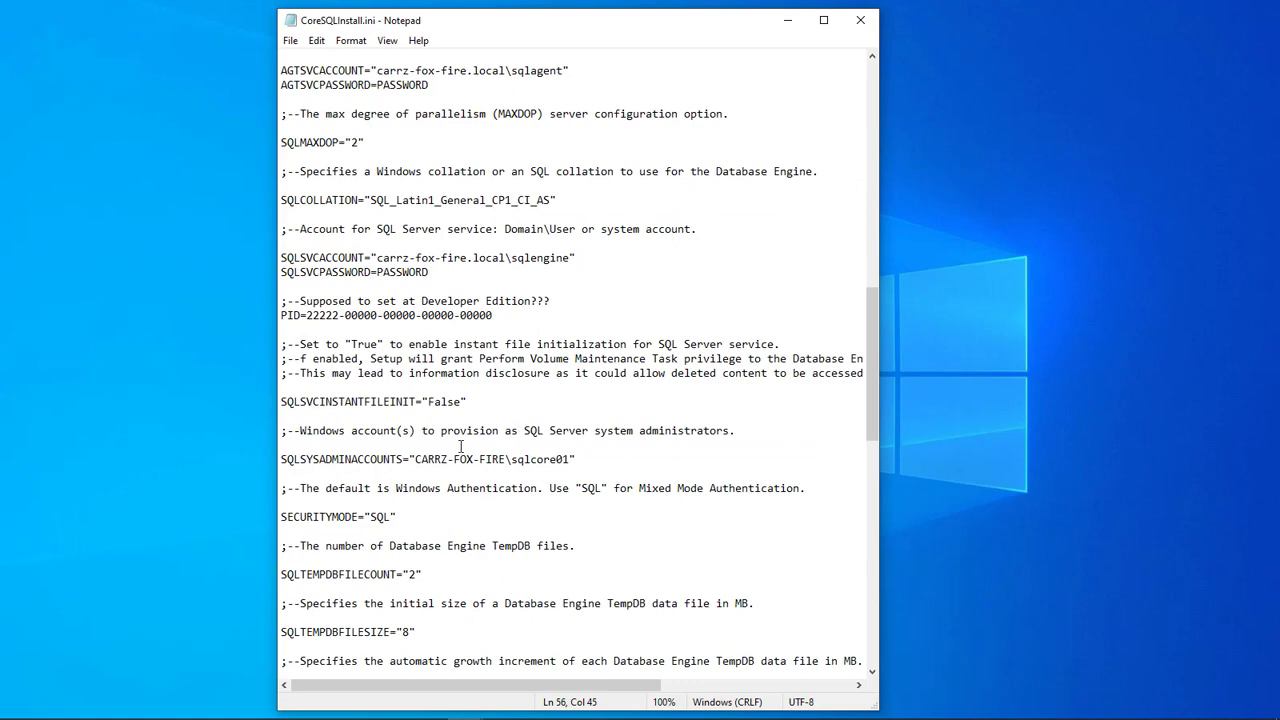
pyautogui.moveTo(415, 459); pyautogui.dragTo(510, 459)
pyautogui.scroll(2, 501, 413)
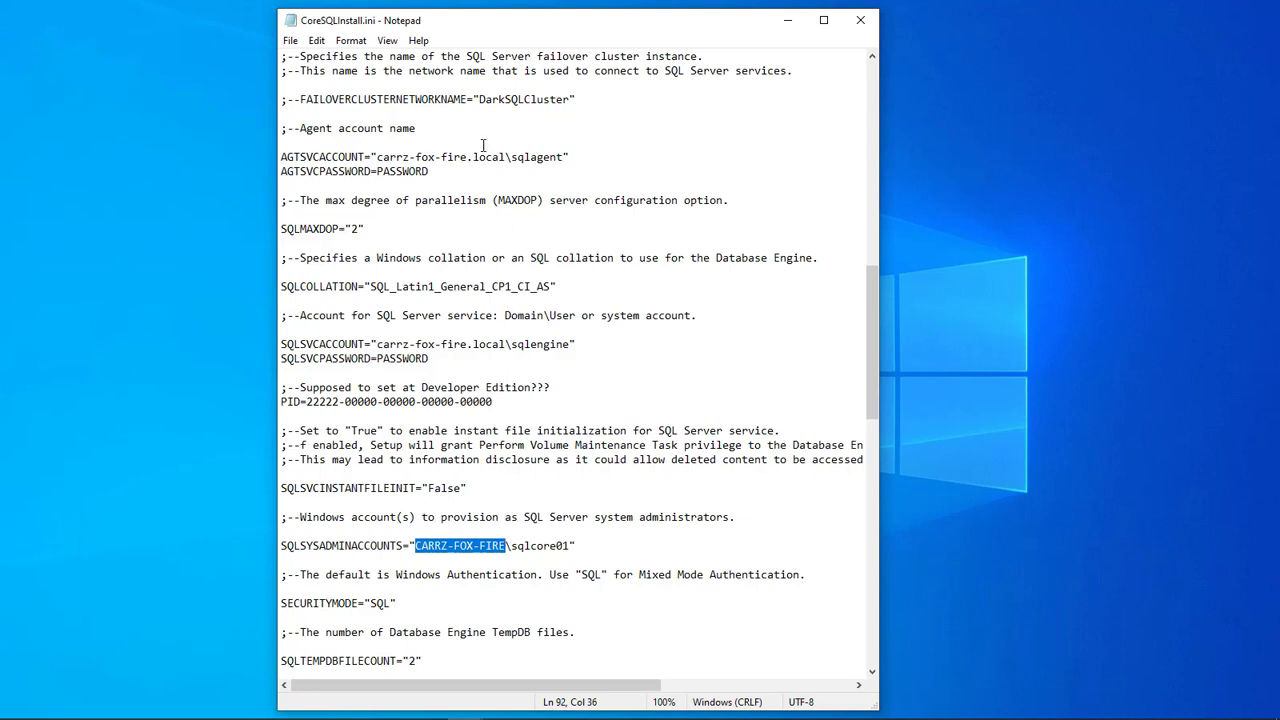
pyautogui.scroll(1, 494, 207)
pyautogui.moveTo(508, 200); pyautogui.dragTo(376, 200)
pyautogui.moveTo(508, 387); pyautogui.dragTo(376, 387)
pyautogui.moveTo(508, 589); pyautogui.dragTo(414, 589)
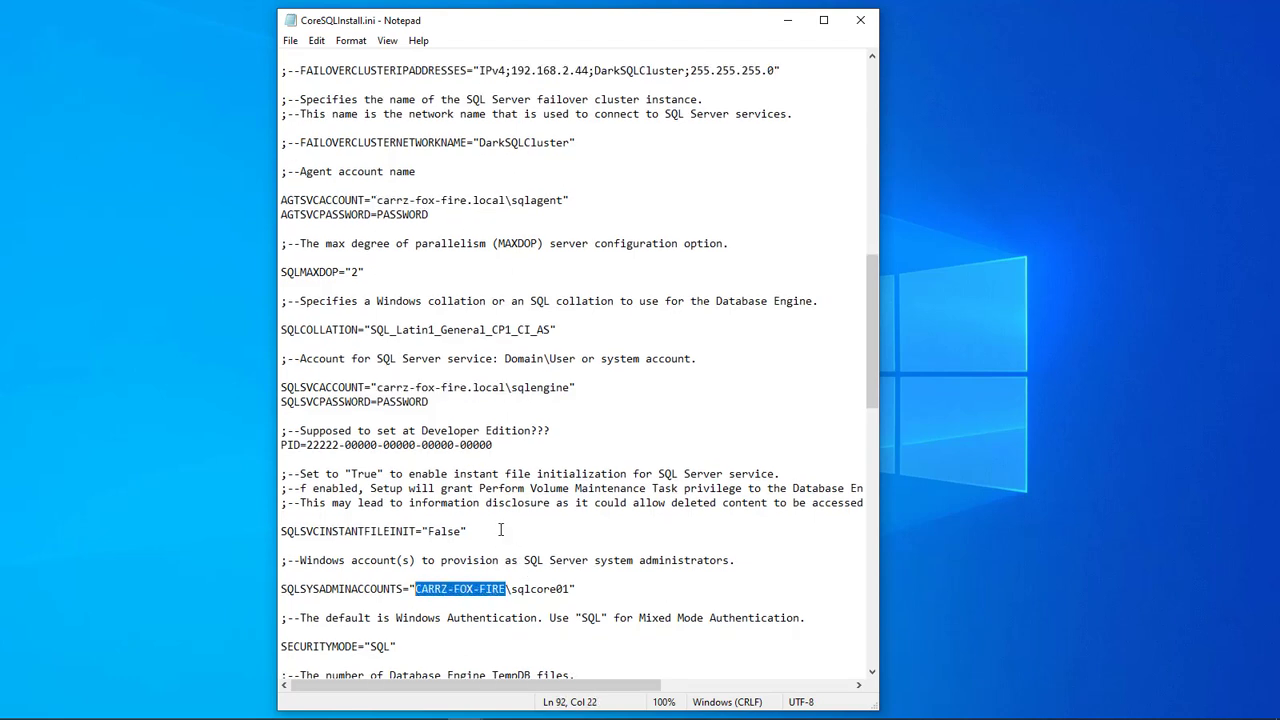
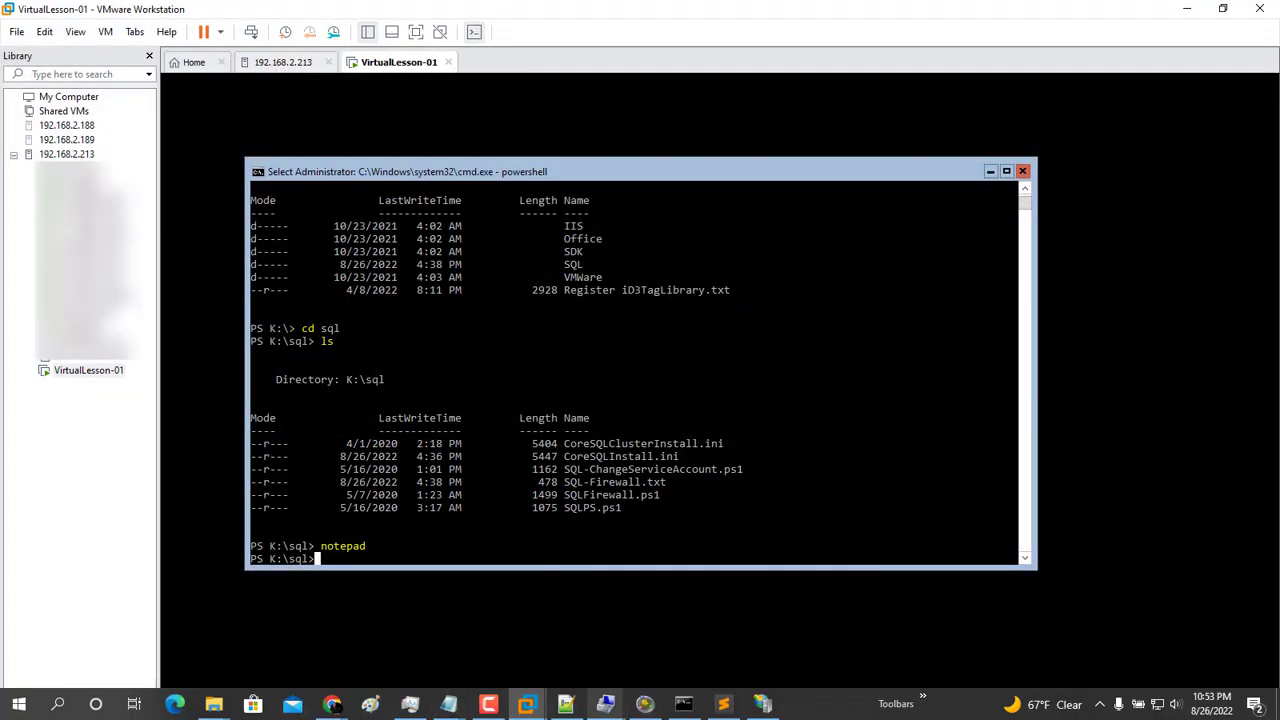
# Put Computer Management away and switch the PowerShell prompt to drive L:
pyautogui.click(606, 704)
pyautogui.click(560, 632)
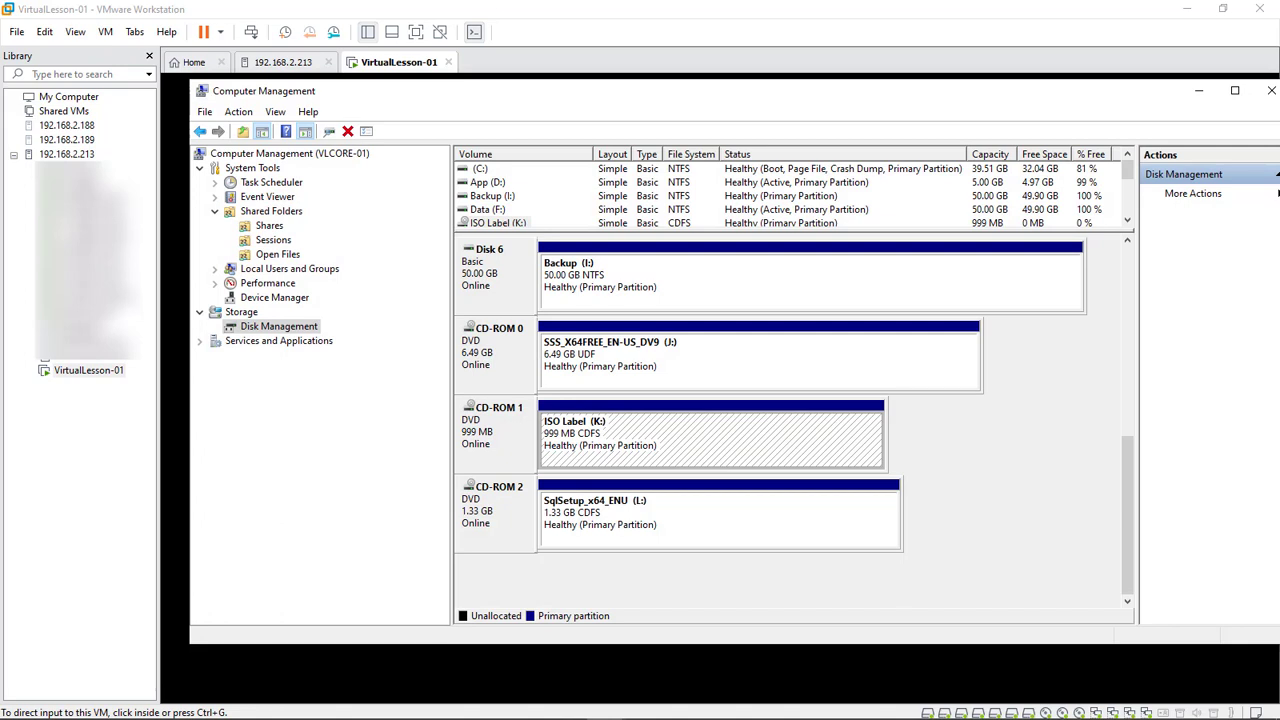
pyautogui.click(1199, 90)
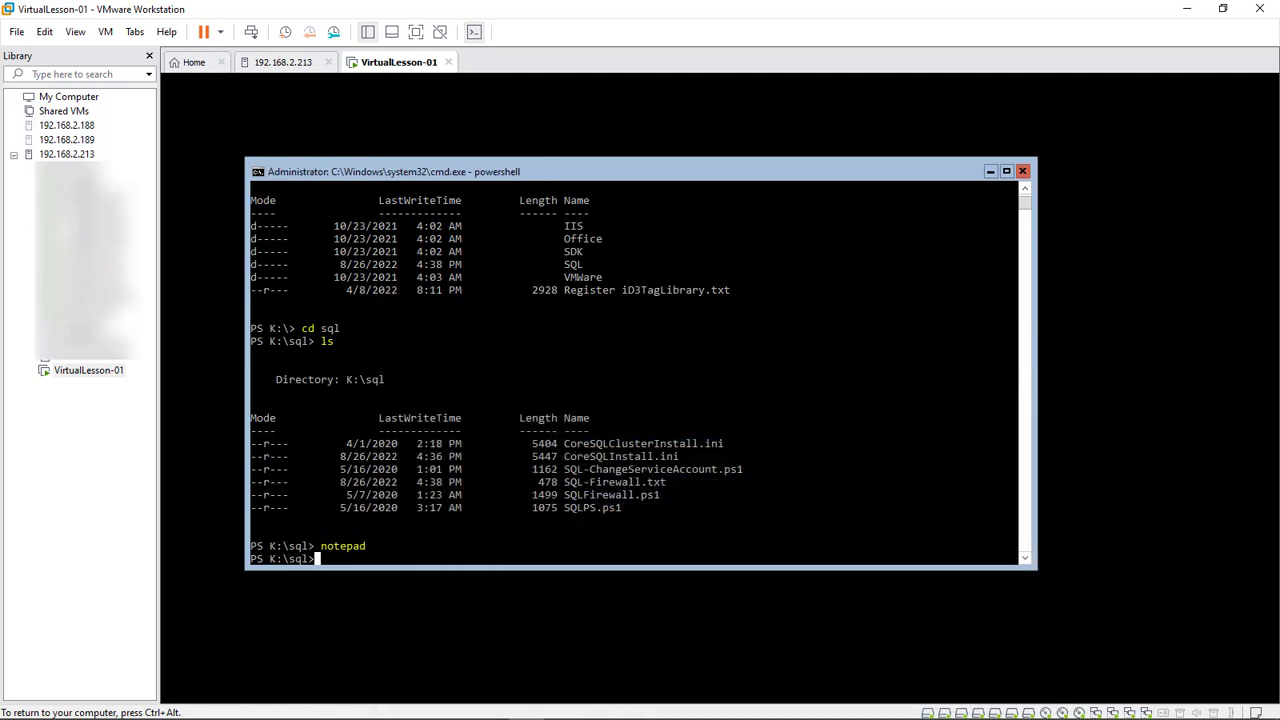
pyautogui.click(343, 559)
pyautogui.press('Escape')
pyautogui.write('L:')
pyautogui.press('Return')
# Run ./Setup.exe /QS /ConfigurationFile=D:\SQL\CoreSQLInstall.ini for a quiet SQL Server 2019 install
pyautogui.hotkey('ctrl', 'alt')
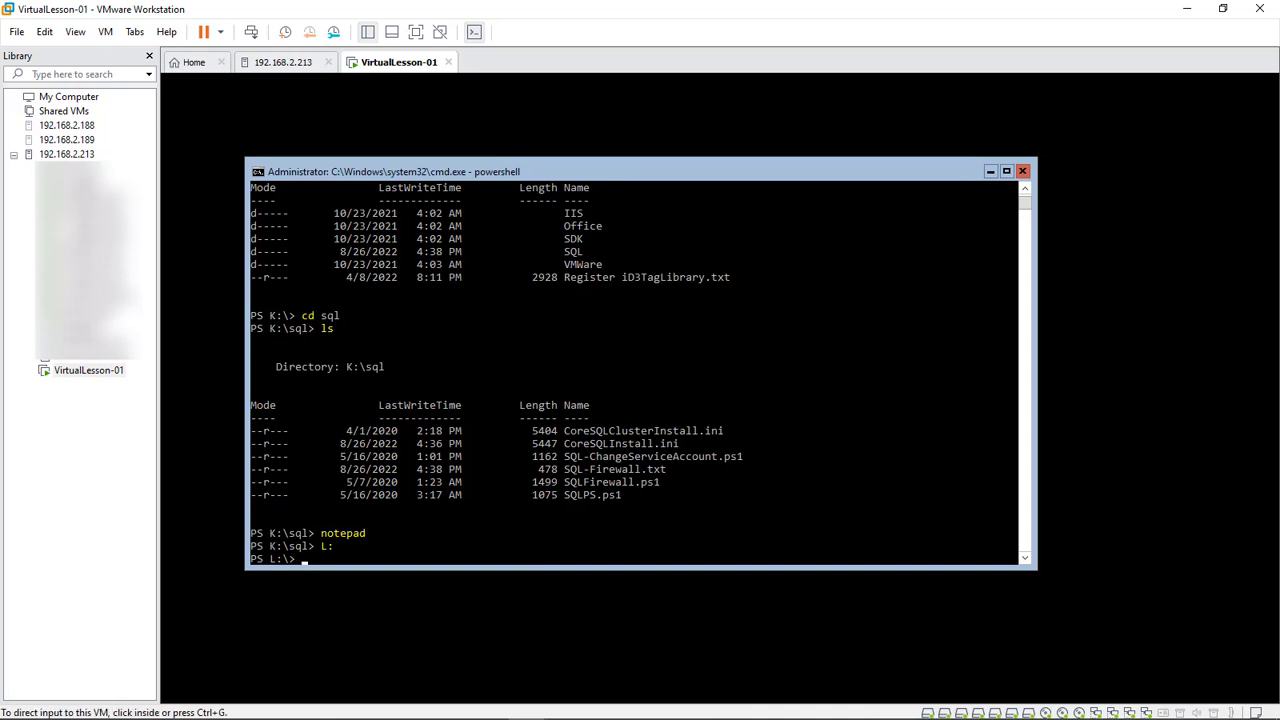
pyautogui.write('./Setup.exe /QS /ConfigurationFile=D:\\SQL\\CoreSQLInstall.ini')
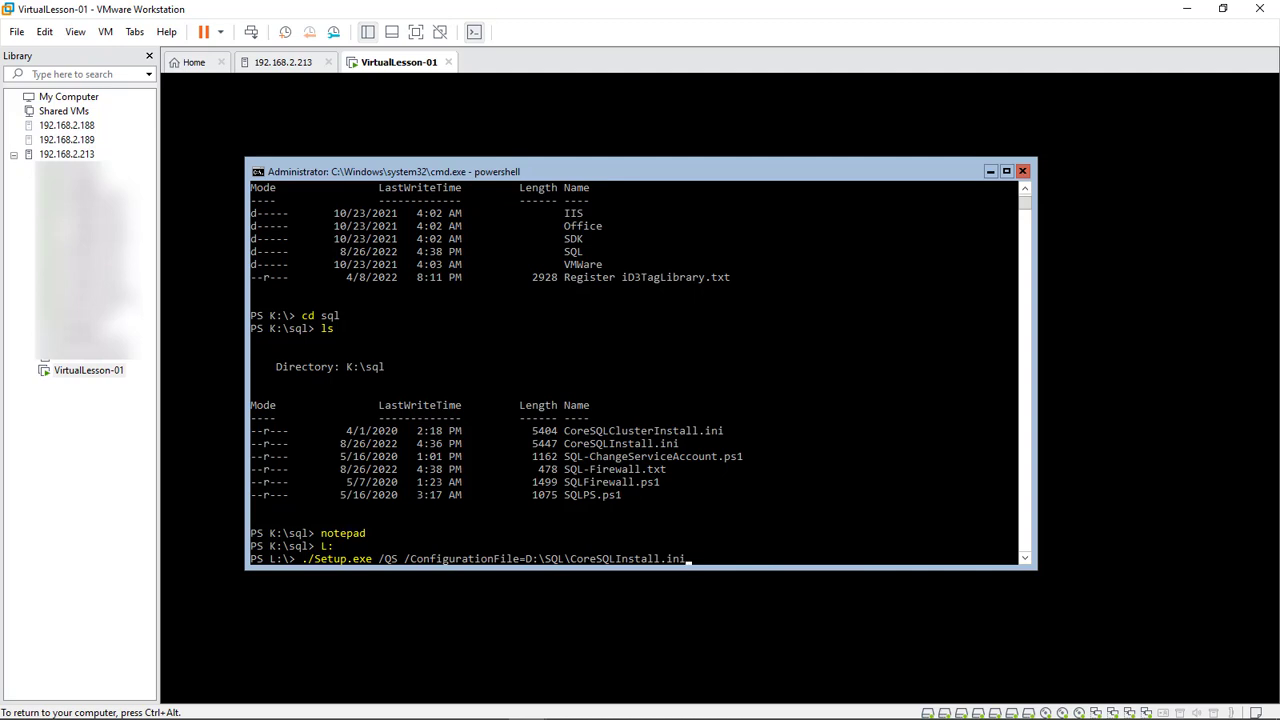
pyautogui.click(688, 558)
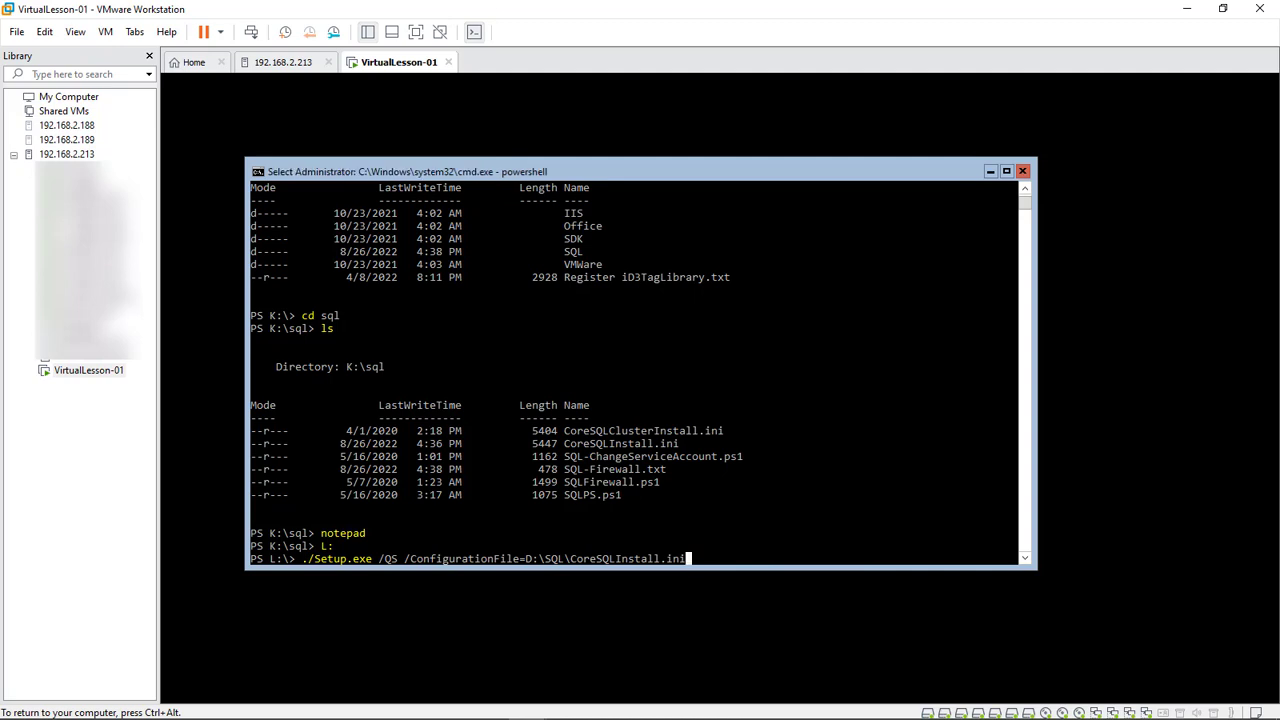
pyautogui.press('Escape')
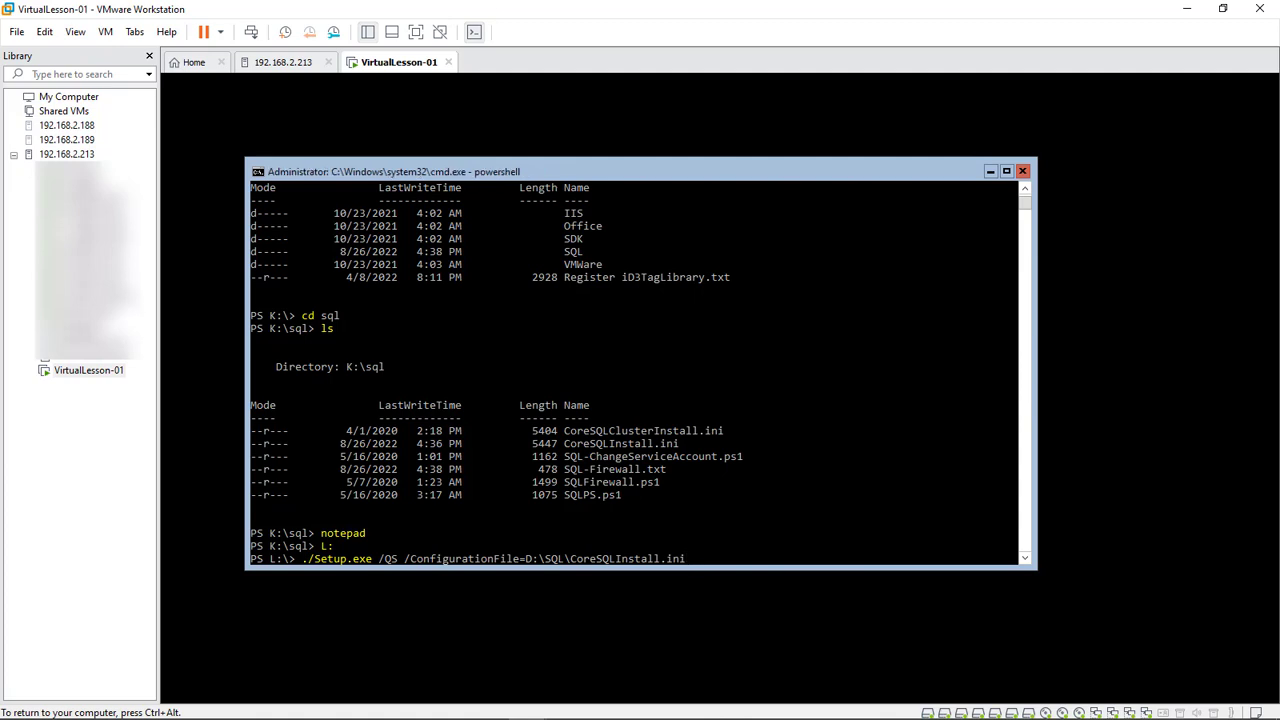
pyautogui.press('Return')
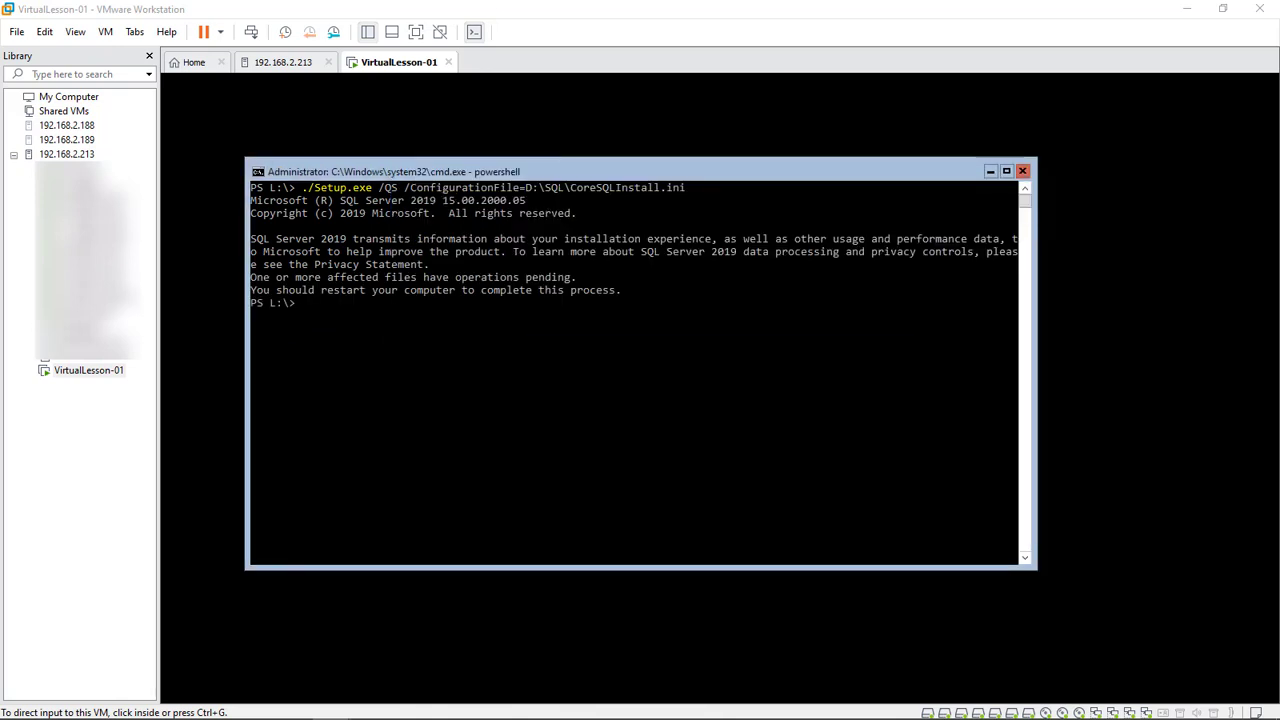
pyautogui.hotkey('ctrl', 'g')
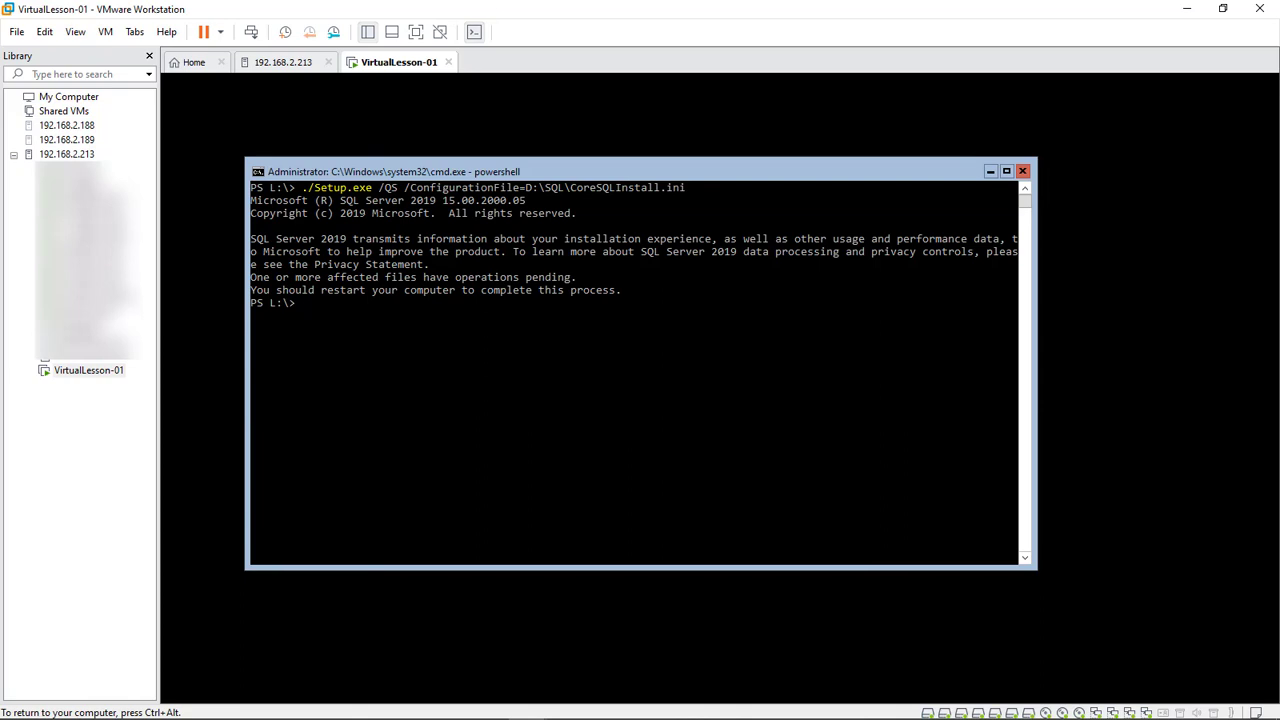
pyautogui.click(388, 315)
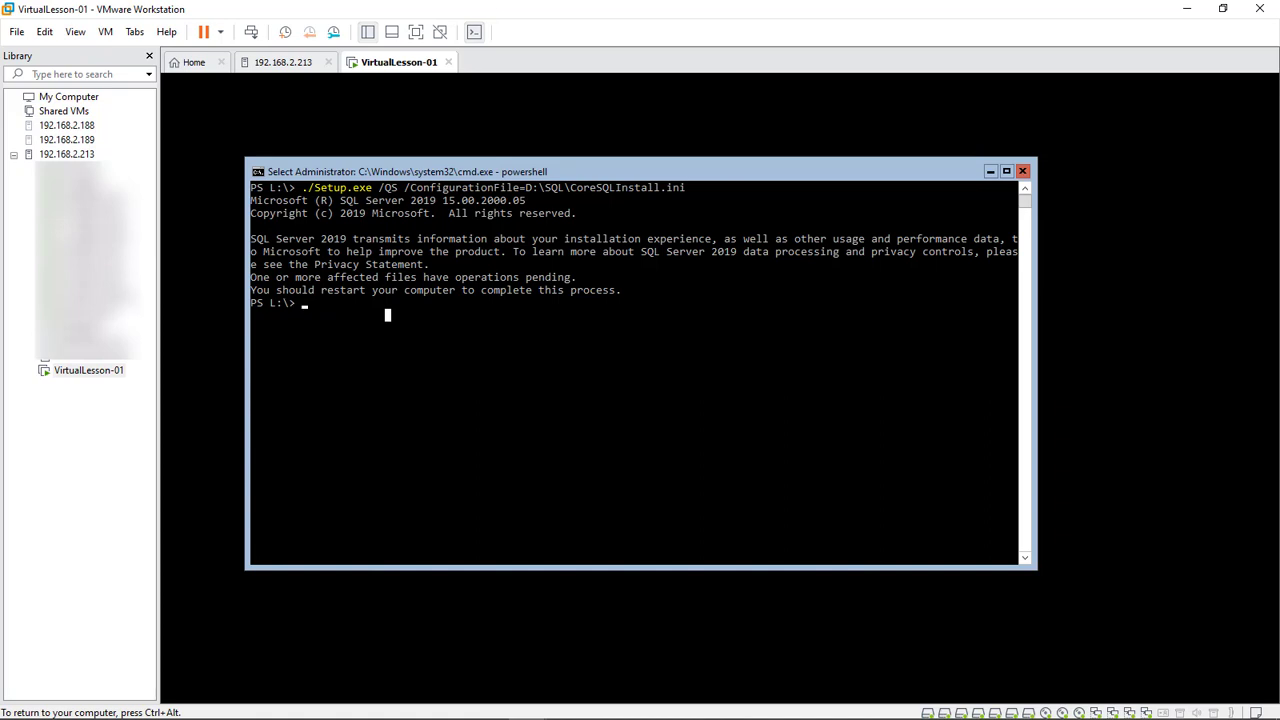
pyautogui.hotkey('ctrl', 'alt')
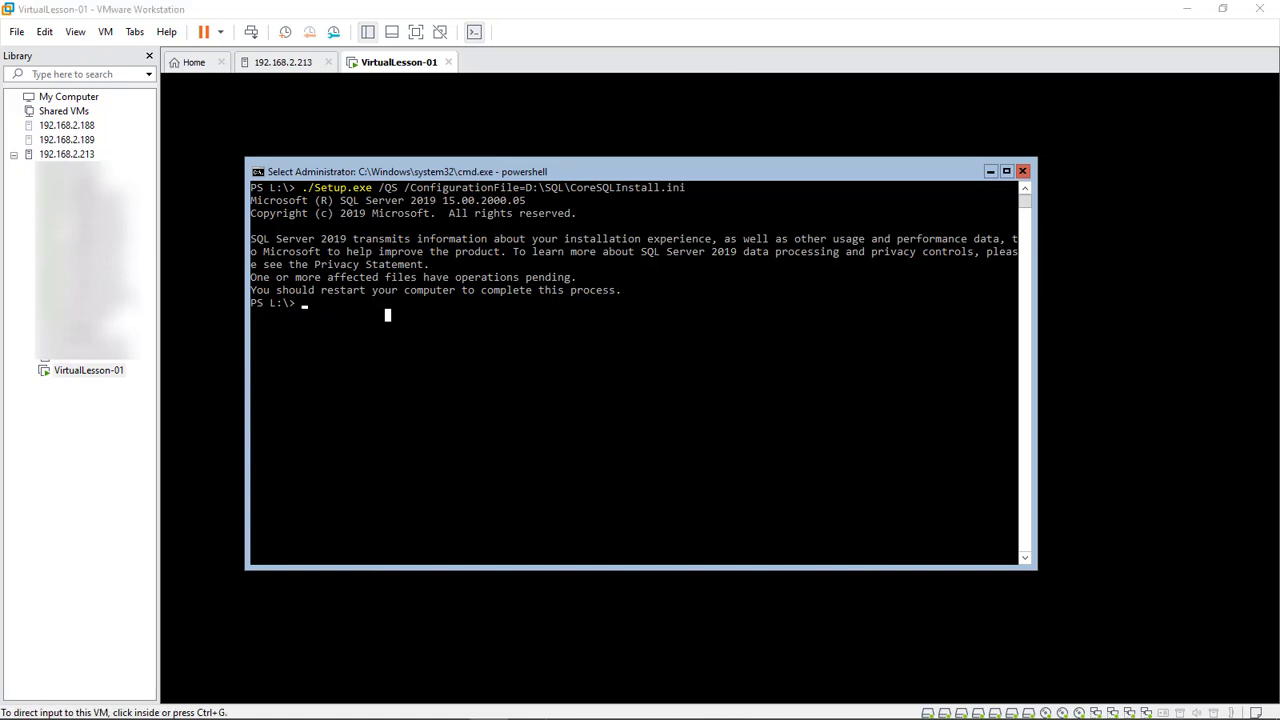
# Arrange the SQL-Firewall.txt notes and select all four New-NetFirewallRule lines
pyautogui.moveTo(1270, 266); pyautogui.dragTo(452, 337)
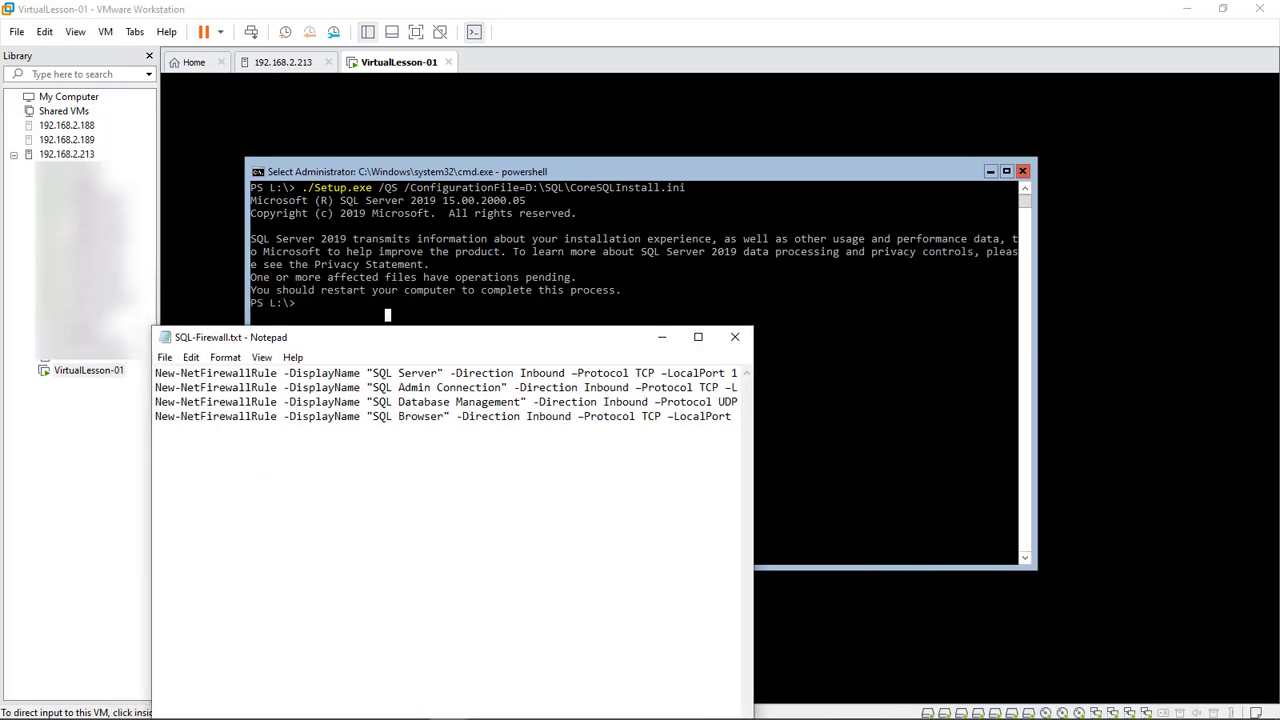
pyautogui.moveTo(753, 500); pyautogui.dragTo(1099, 500)
pyautogui.moveTo(700, 337); pyautogui.dragTo(730, 426)
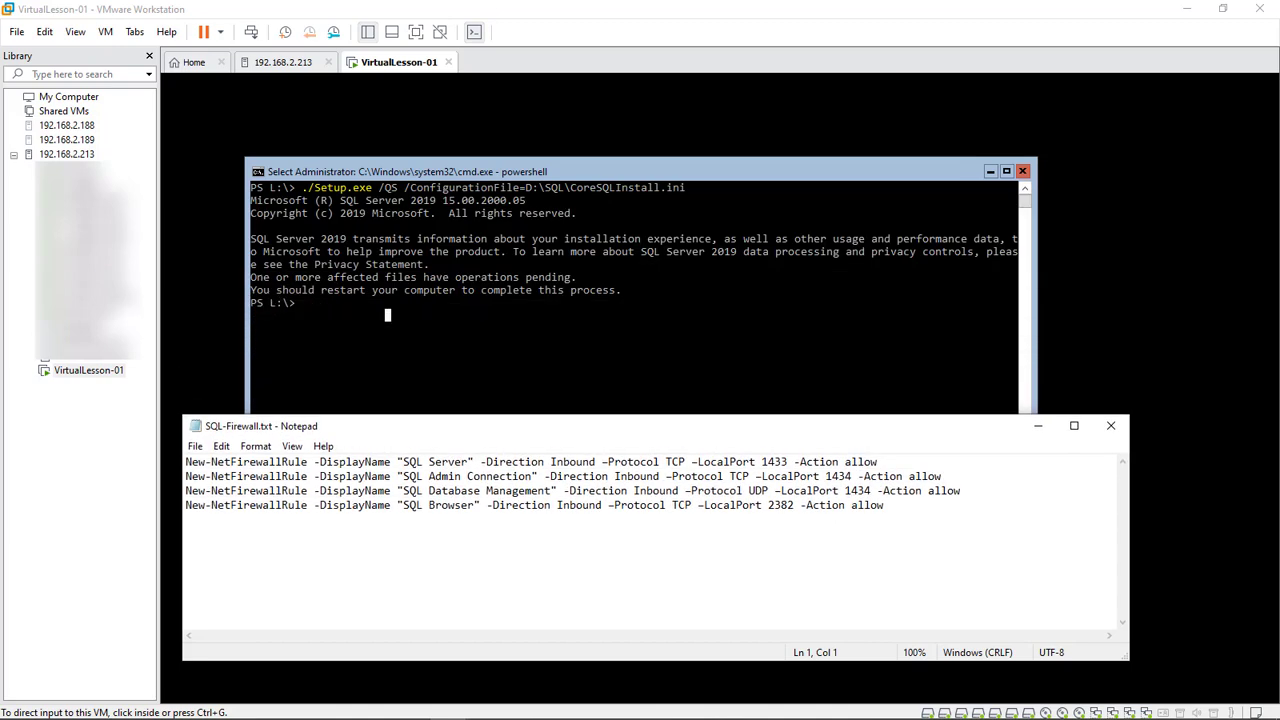
pyautogui.moveTo(192, 505); pyautogui.dragTo(199, 505)
pyautogui.click(885, 505)
pyautogui.press('Return')
pyautogui.hotkey('ctrl', 'a')
# Paste the firewall rule commands into the VM's PowerShell and review the output
pyautogui.click(388, 315)
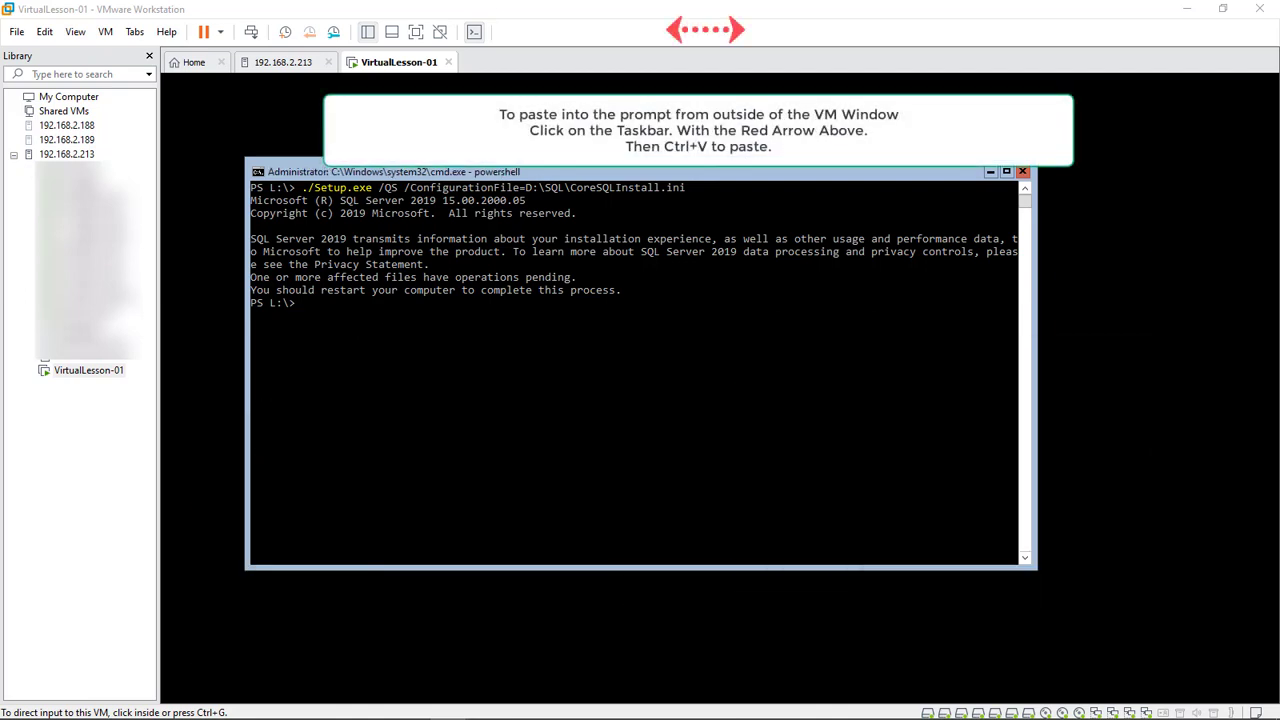
pyautogui.click(706, 31)
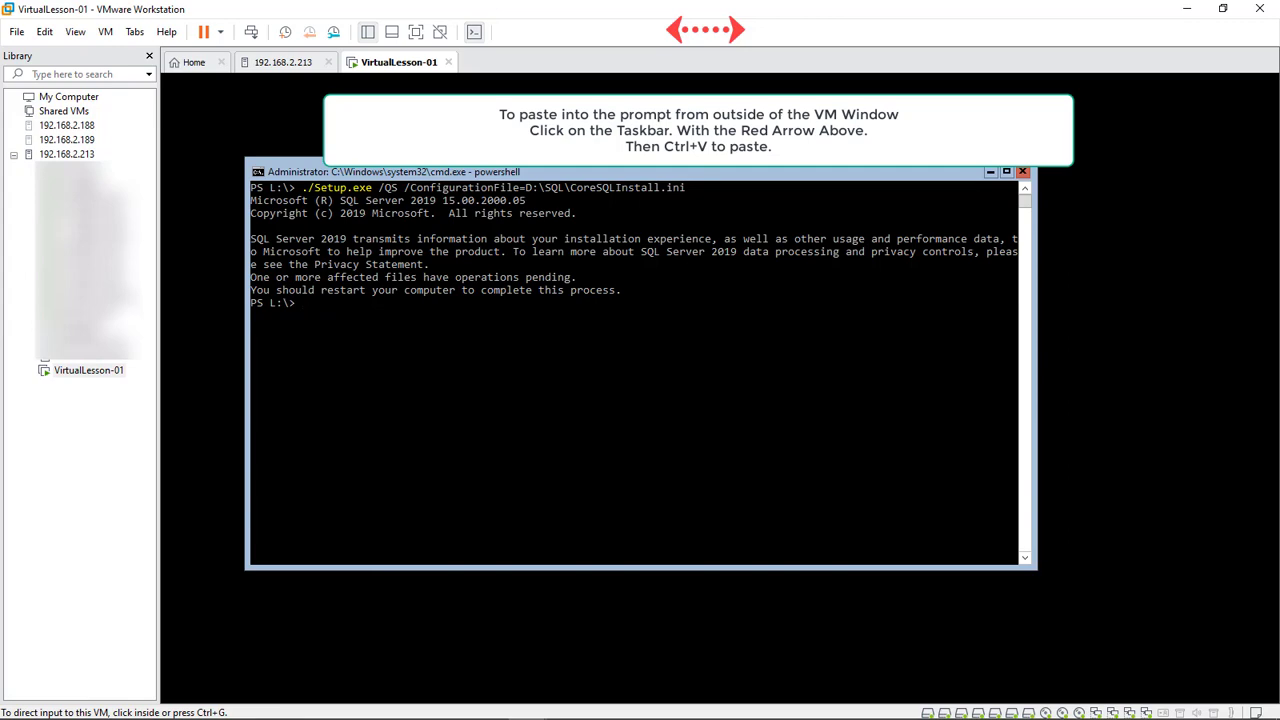
pyautogui.write('New-NetFirewallRule -DisplayName "SQL Server default instance" -Direction Inbound -LocalPort 1433 -Protocol TCP -Action allow New-NetFirewallRule -DisplayName "SQL Browser" -Direction Inbound -LocalPort 2382 -Protocol TCP -Action allow')
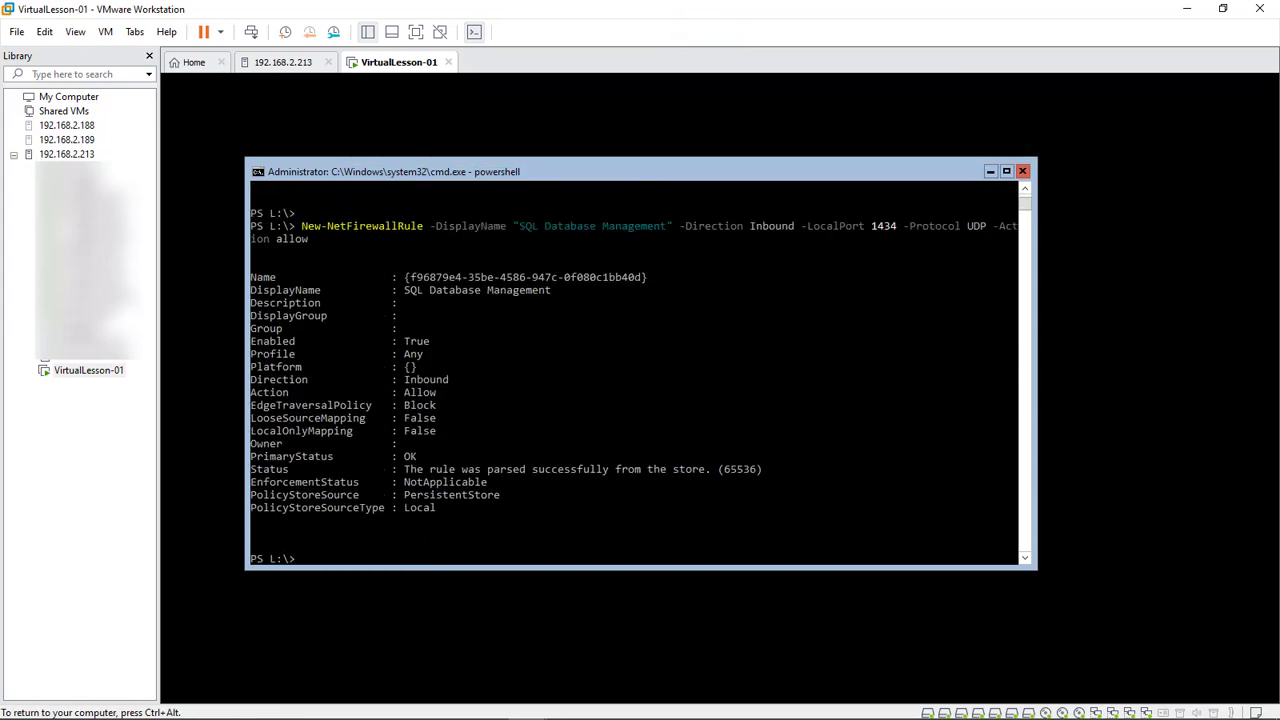
pyautogui.scroll(13, 640, 370)
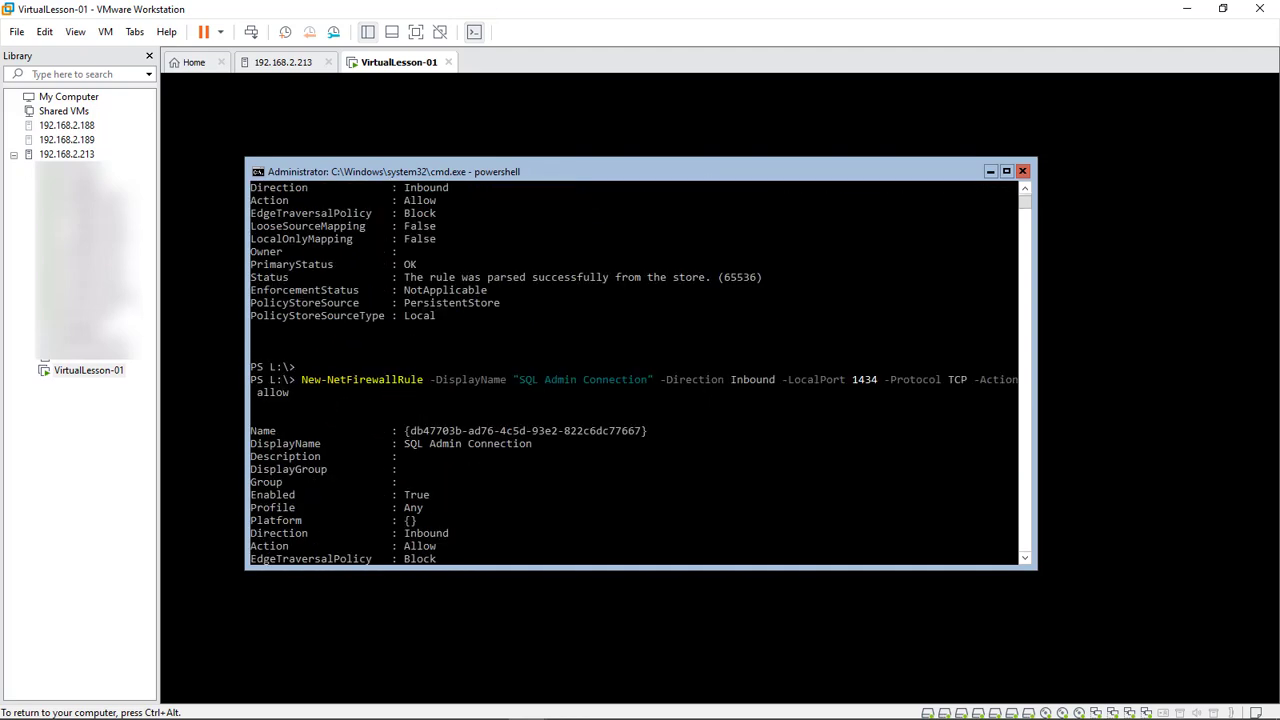
pyautogui.scroll(-8, 640, 370)
pyautogui.scroll(-15, 640, 370)
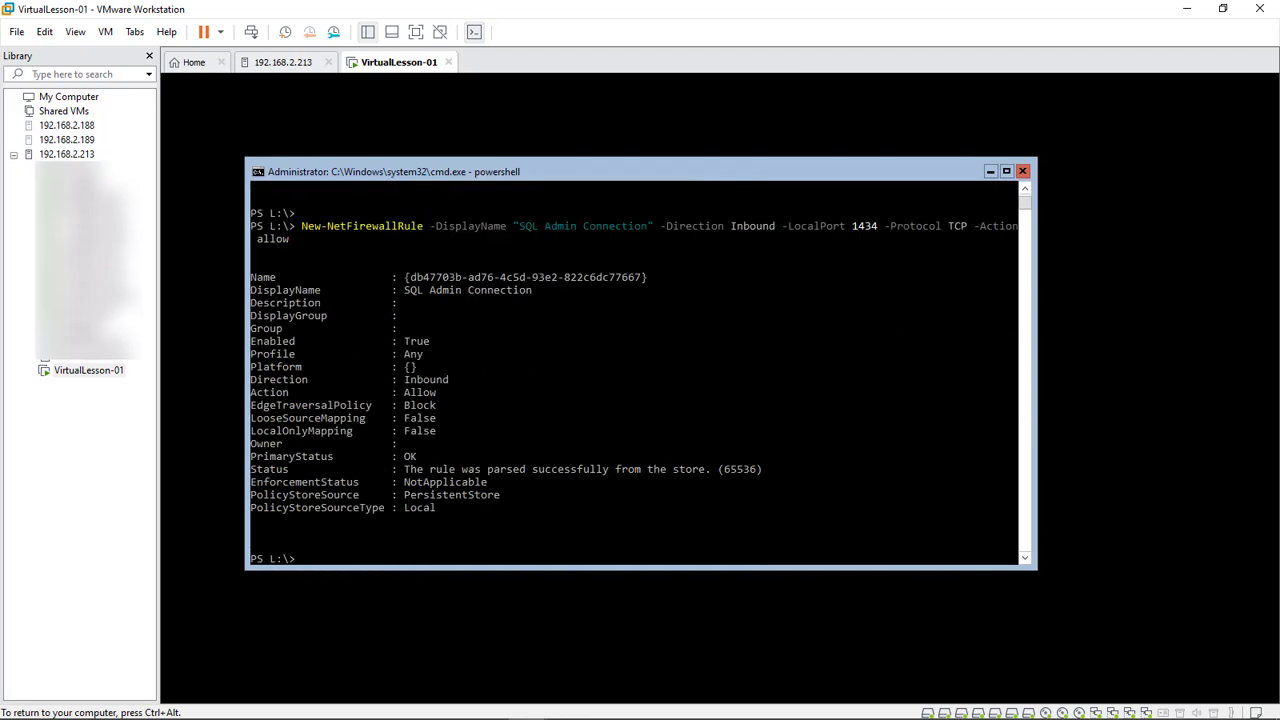
pyautogui.scroll(-3, 640, 370)
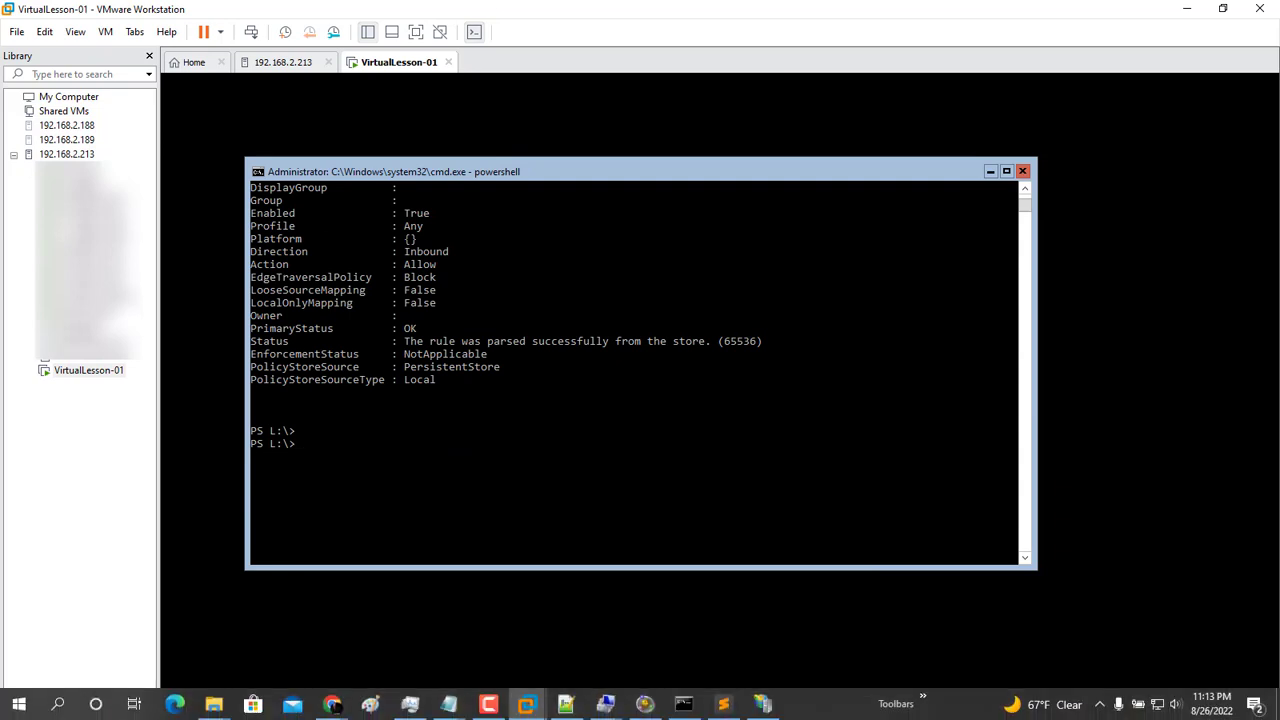
# Connect Computer Management to vlcore-01 and browse to Protocols for SQL2019
pyautogui.moveTo(605, 704)
pyautogui.click(562, 635)
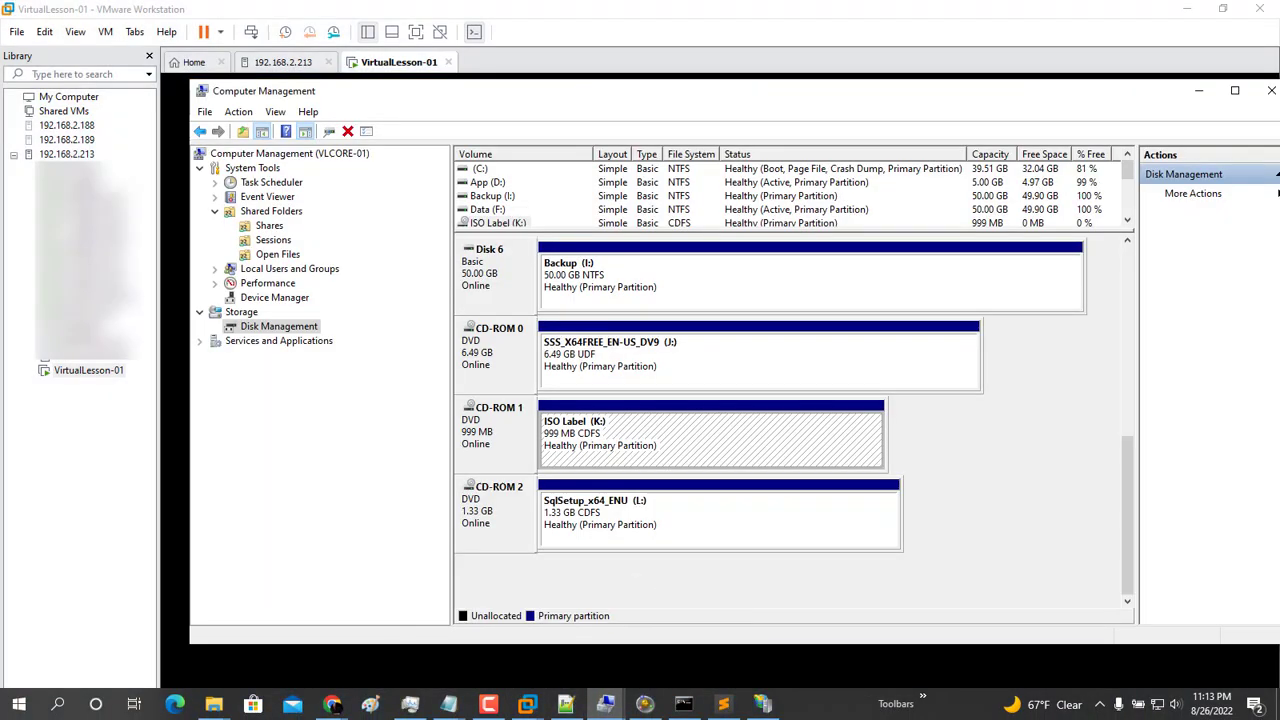
pyautogui.rightClick(253, 154)
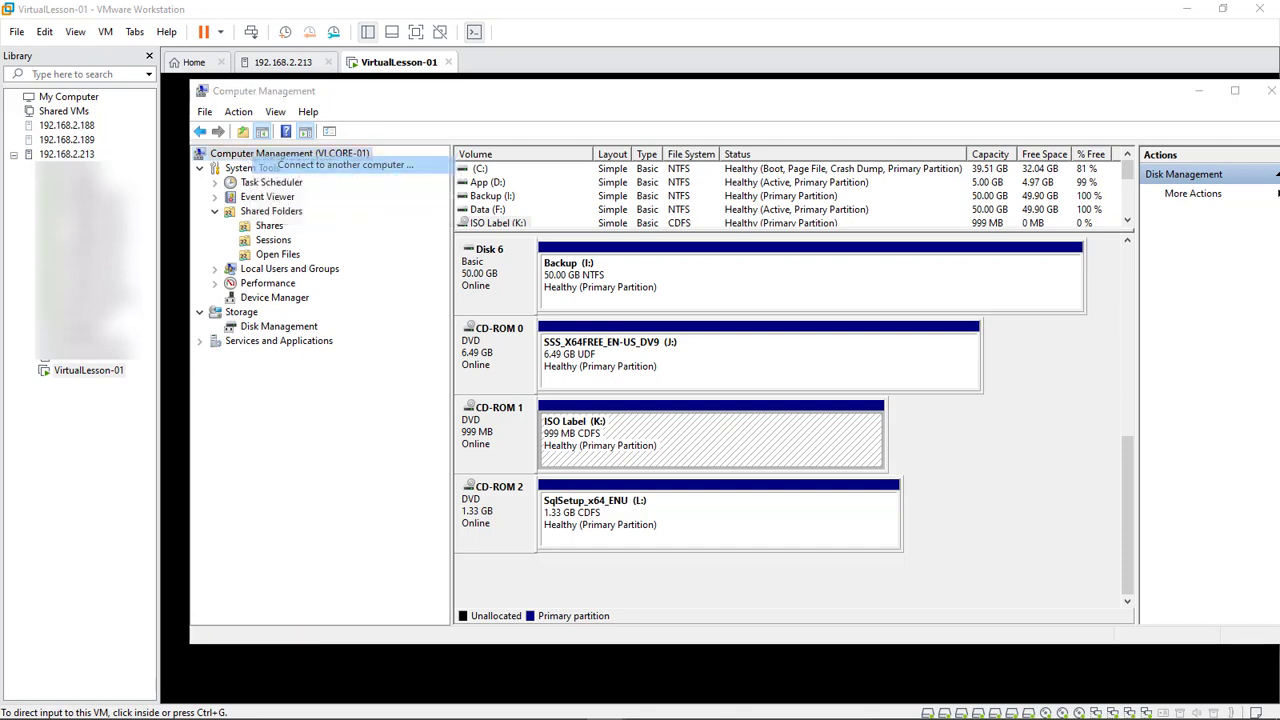
pyautogui.click(290, 165)
pyautogui.write('vlcore-01')
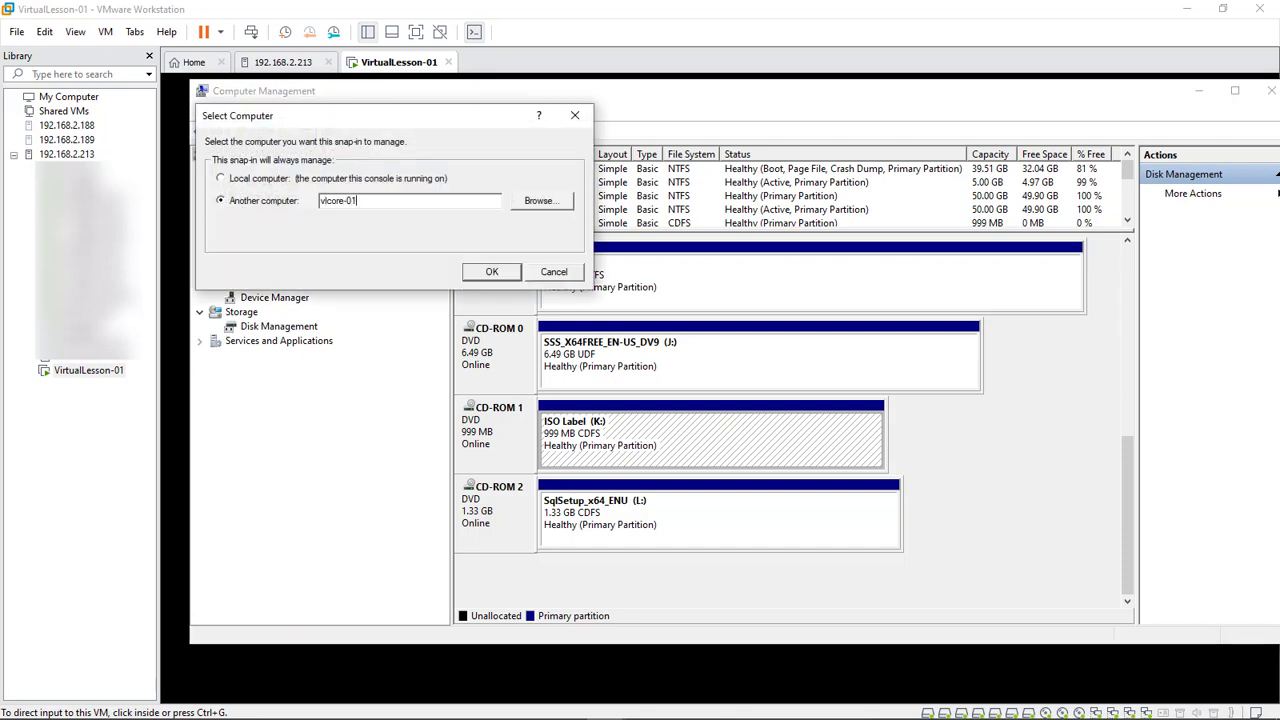
pyautogui.press('Return')
pyautogui.click(200, 197)
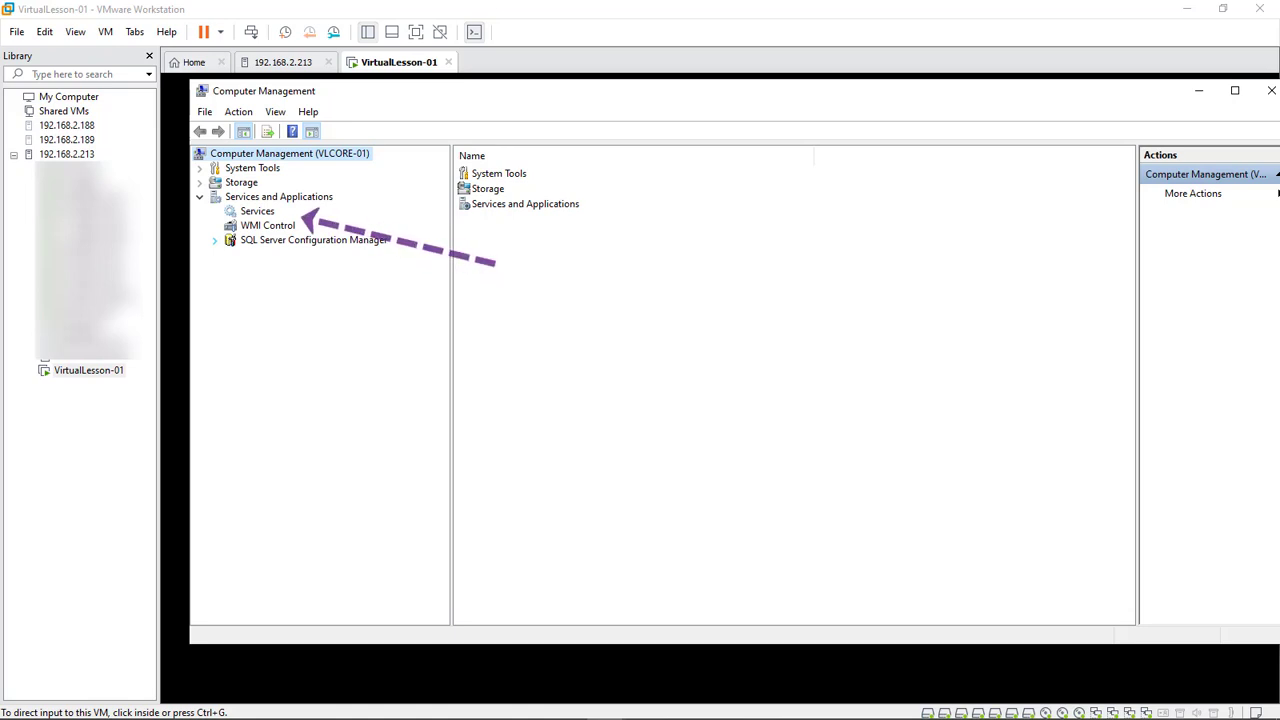
pyautogui.click(214, 240)
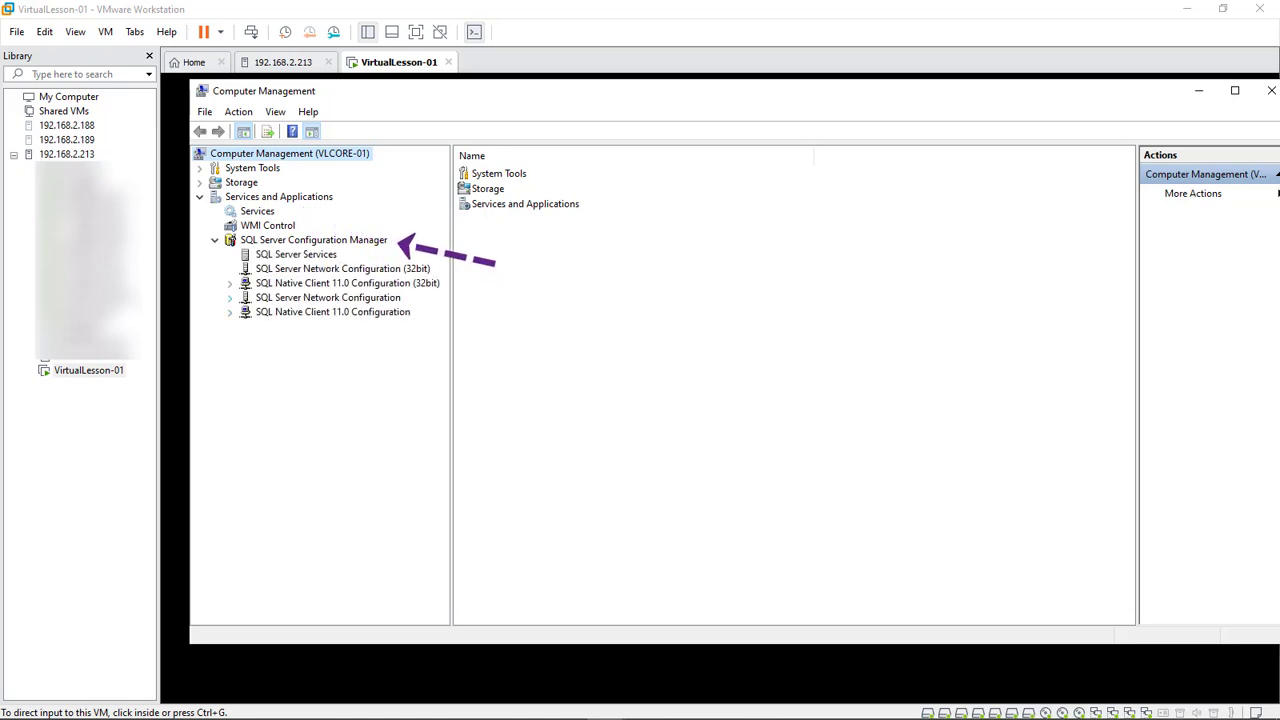
pyautogui.click(230, 298)
pyautogui.click(317, 312)
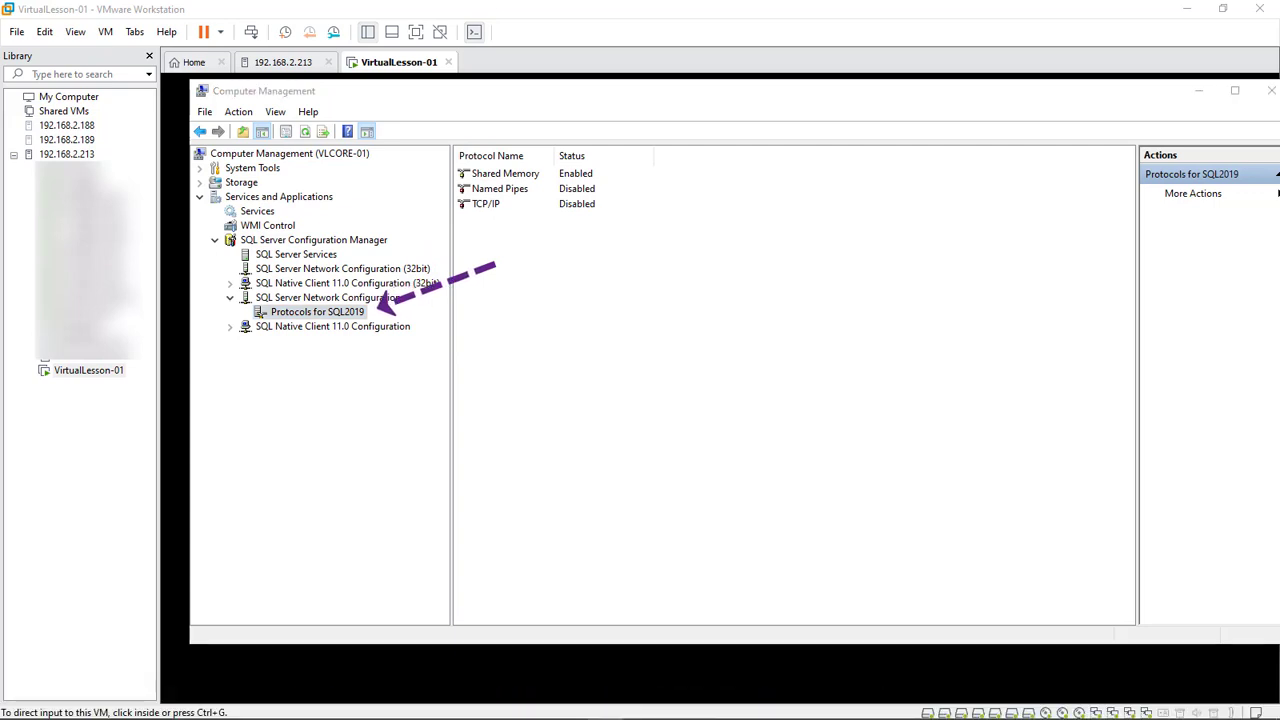
# Set Named Pipes Enabled to Yes for SQL2019, then open the TCP/IP properties
pyautogui.doubleClick(499, 188)
pyautogui.click(881, 246)
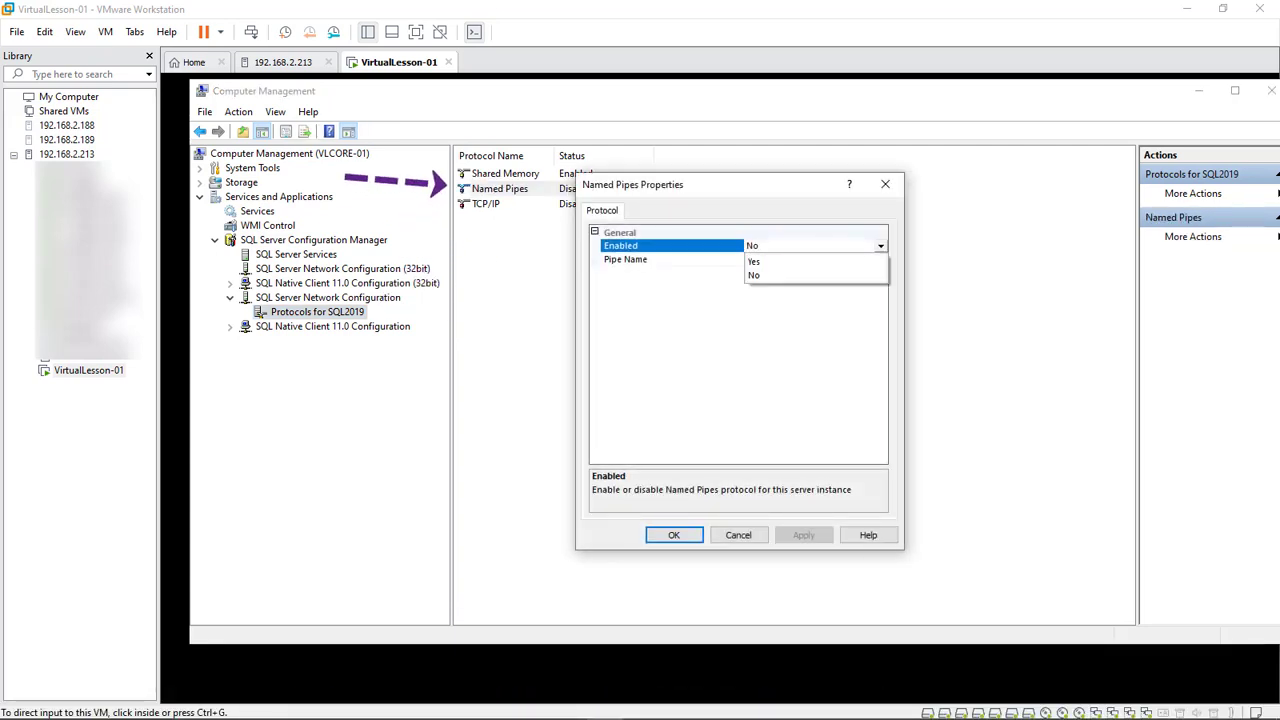
pyautogui.click(816, 261)
pyautogui.click(804, 535)
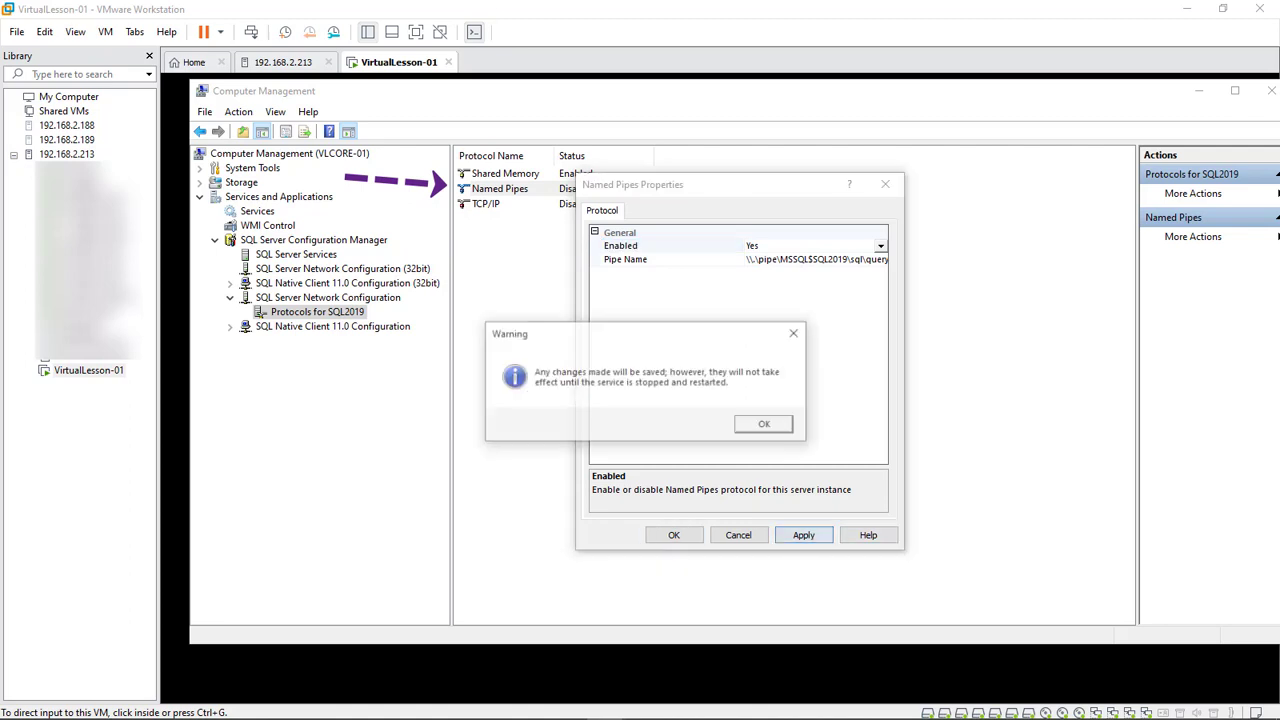
pyautogui.click(766, 425)
pyautogui.click(674, 535)
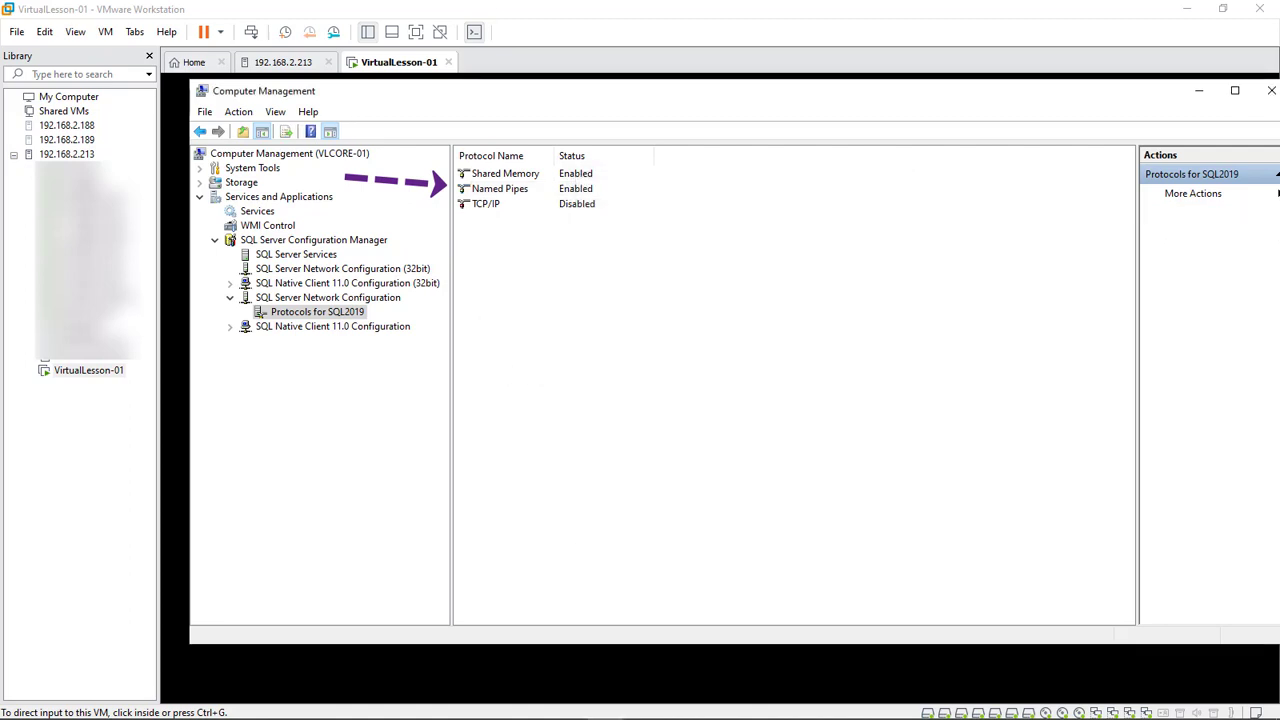
pyautogui.doubleClick(486, 204)
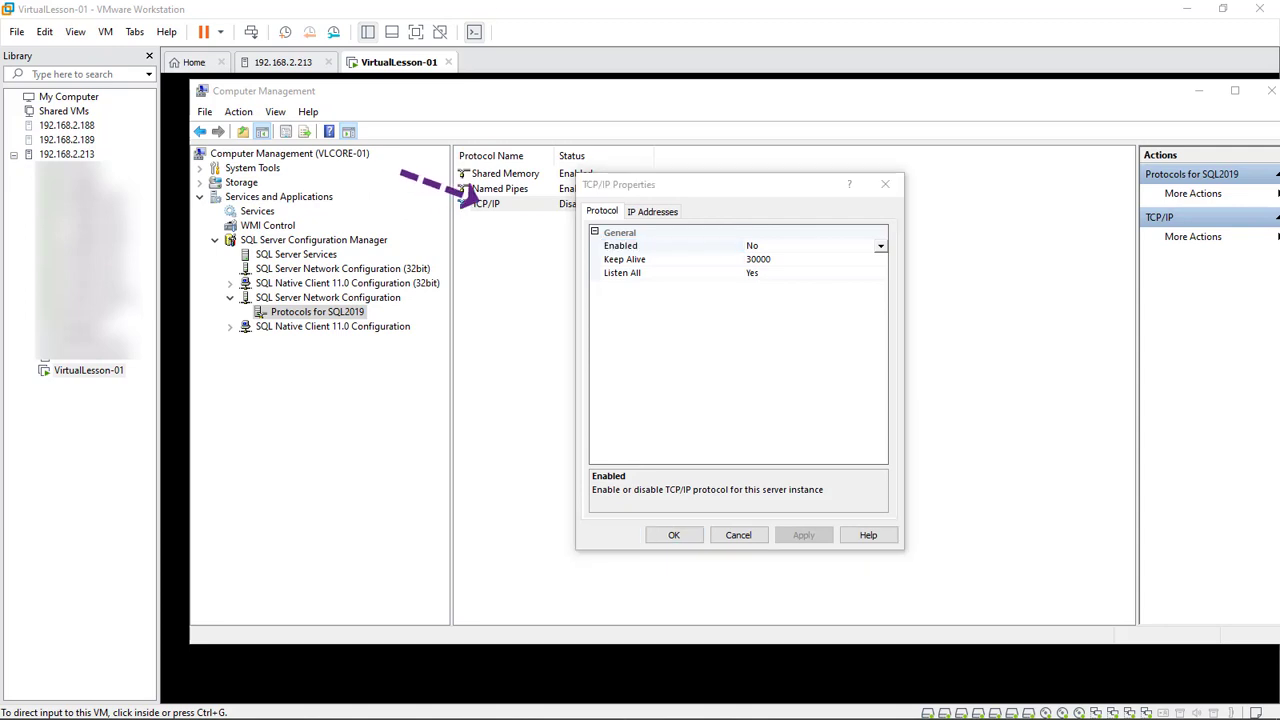
# Enable IP1 and clear its TCP Dynamic Ports value under IP Addresses
pyautogui.hotkey('ctrl', 'Tab')
pyautogui.click(640, 286)
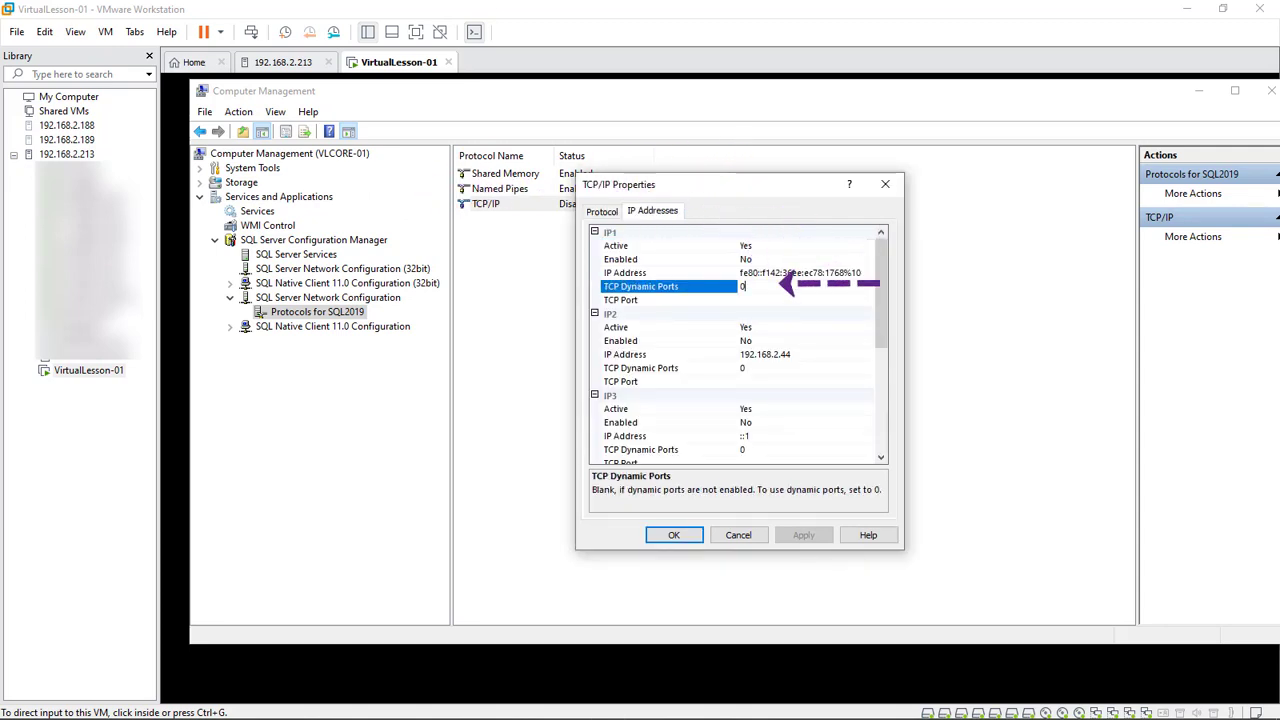
pyautogui.press('BackSpace')
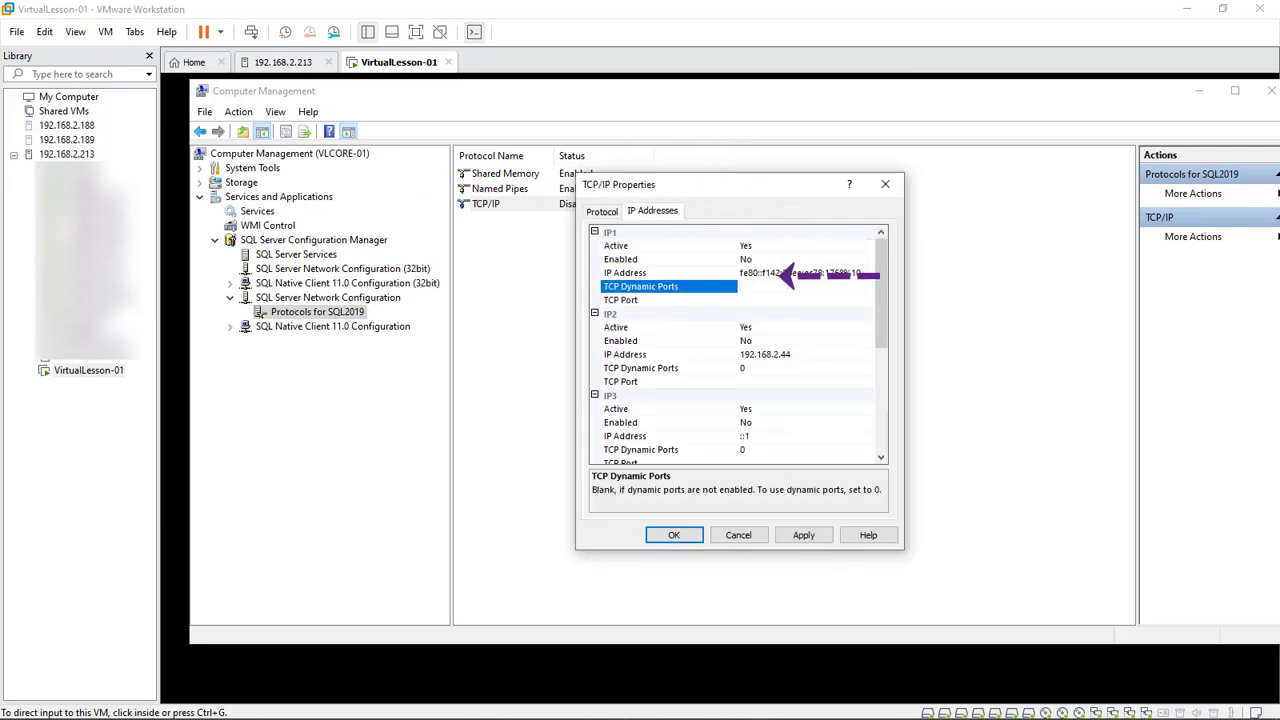
pyautogui.click(778, 260)
pyautogui.click(786, 275)
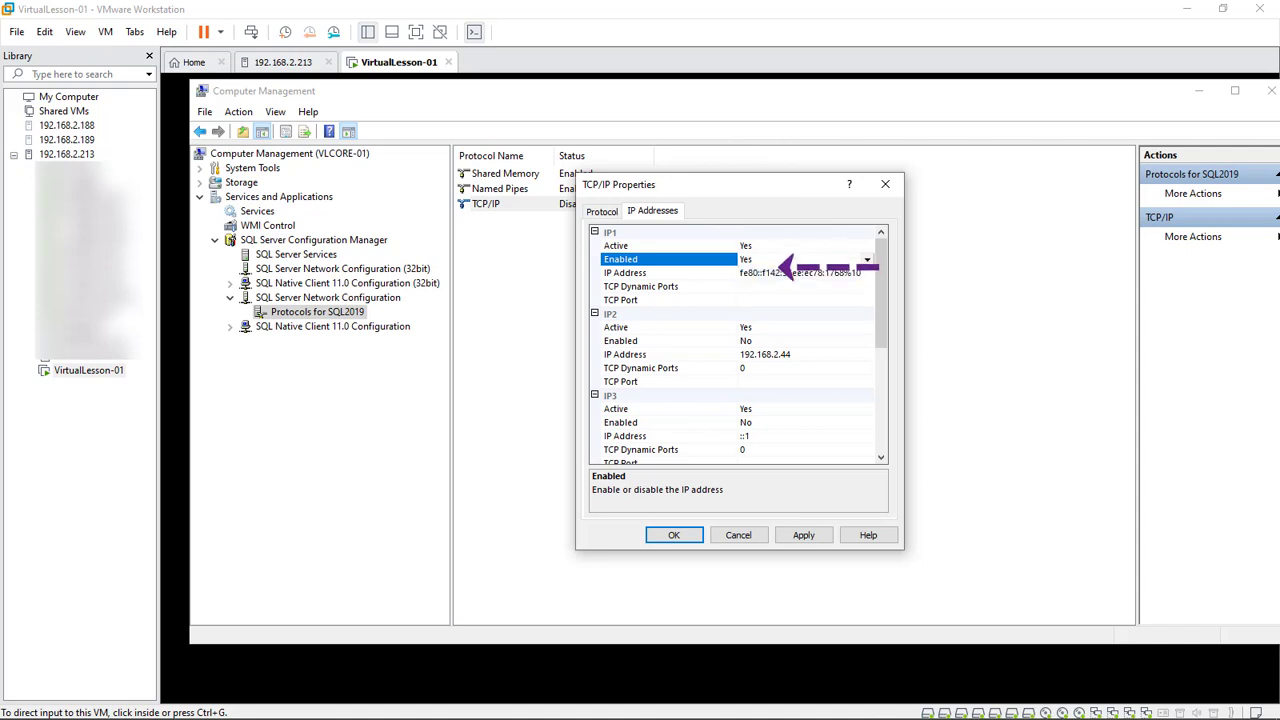
pyautogui.click(780, 299)
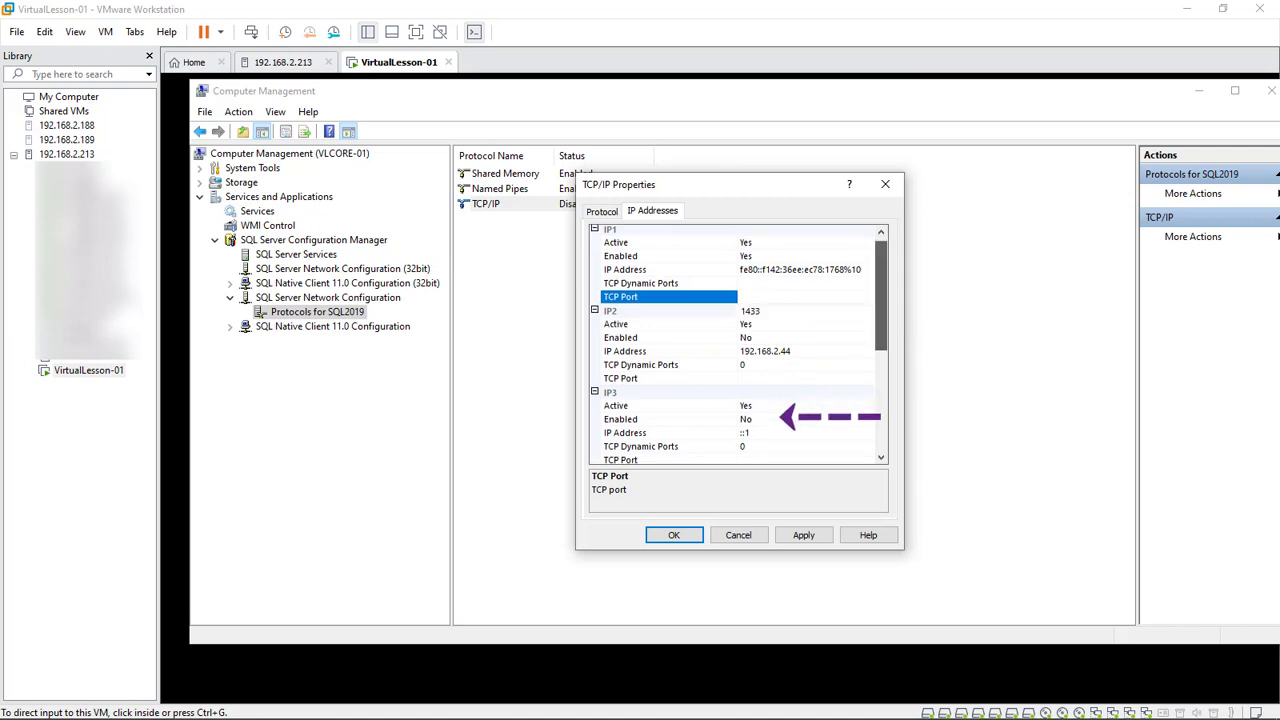
# Set IPAll TCP Dynamic Ports to 49731, apply, and show the Services list
pyautogui.scroll(-5, 857, 430)
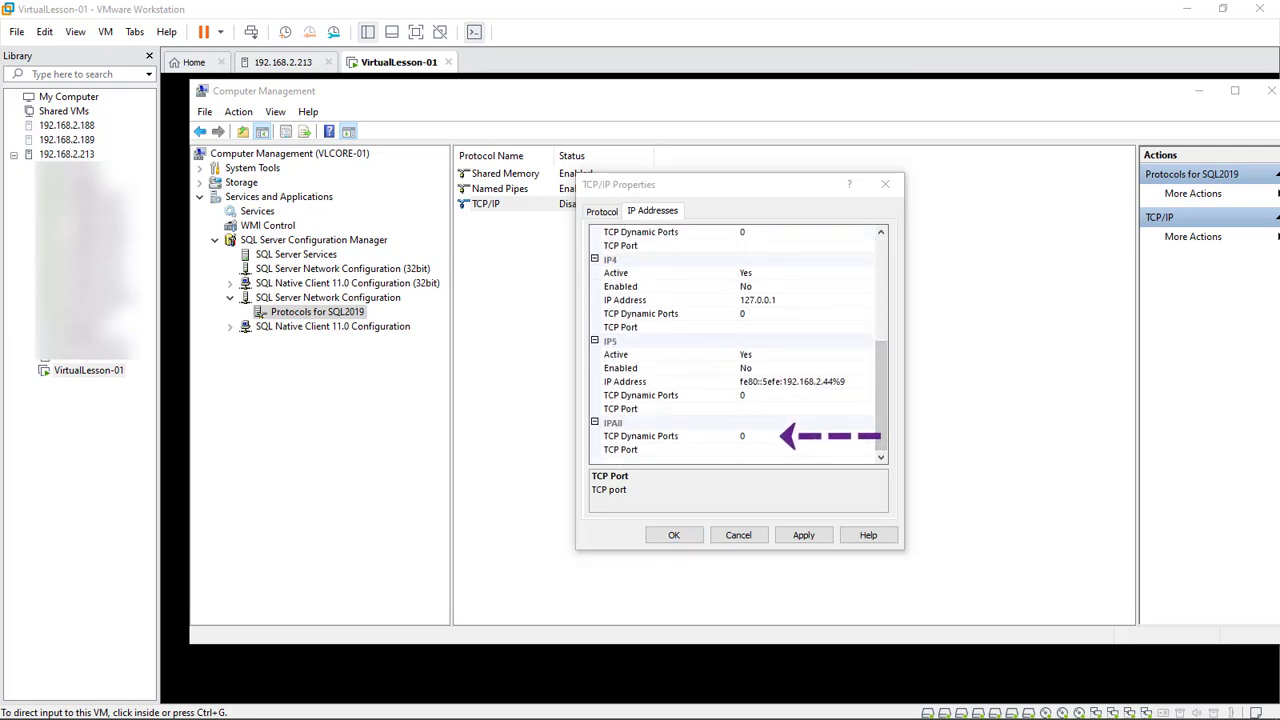
pyautogui.click(745, 436)
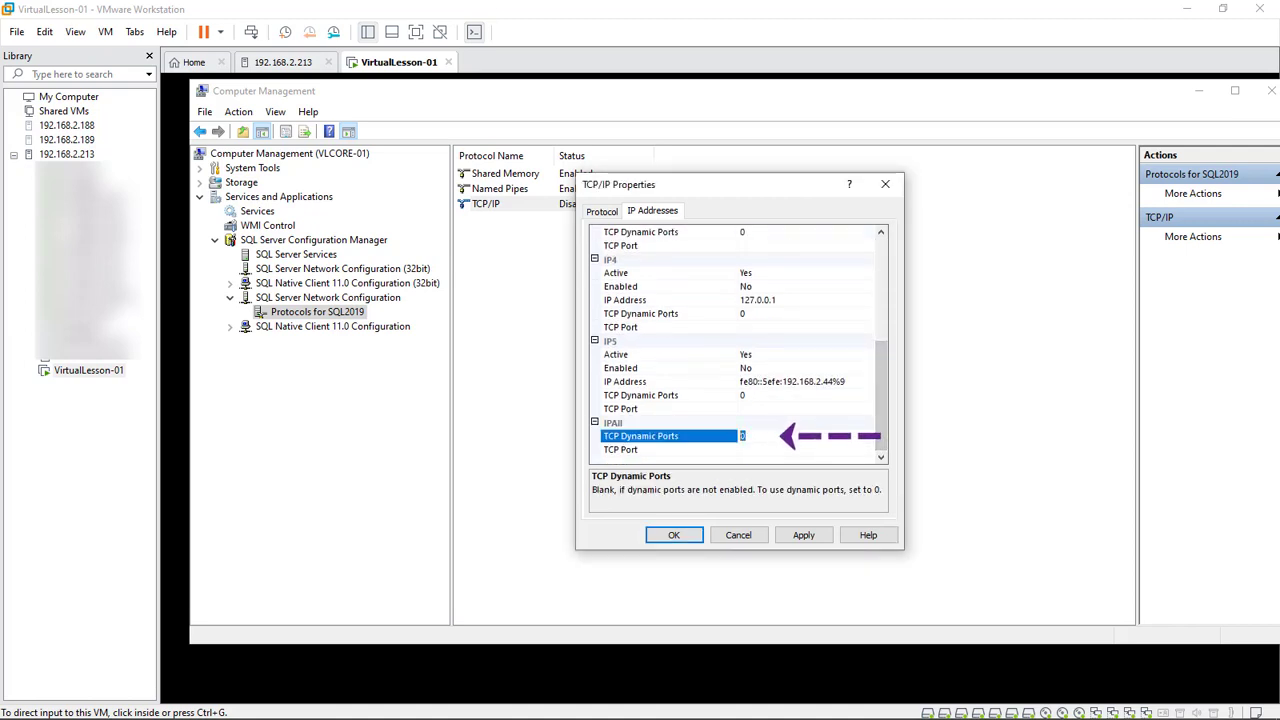
pyautogui.write('49731')
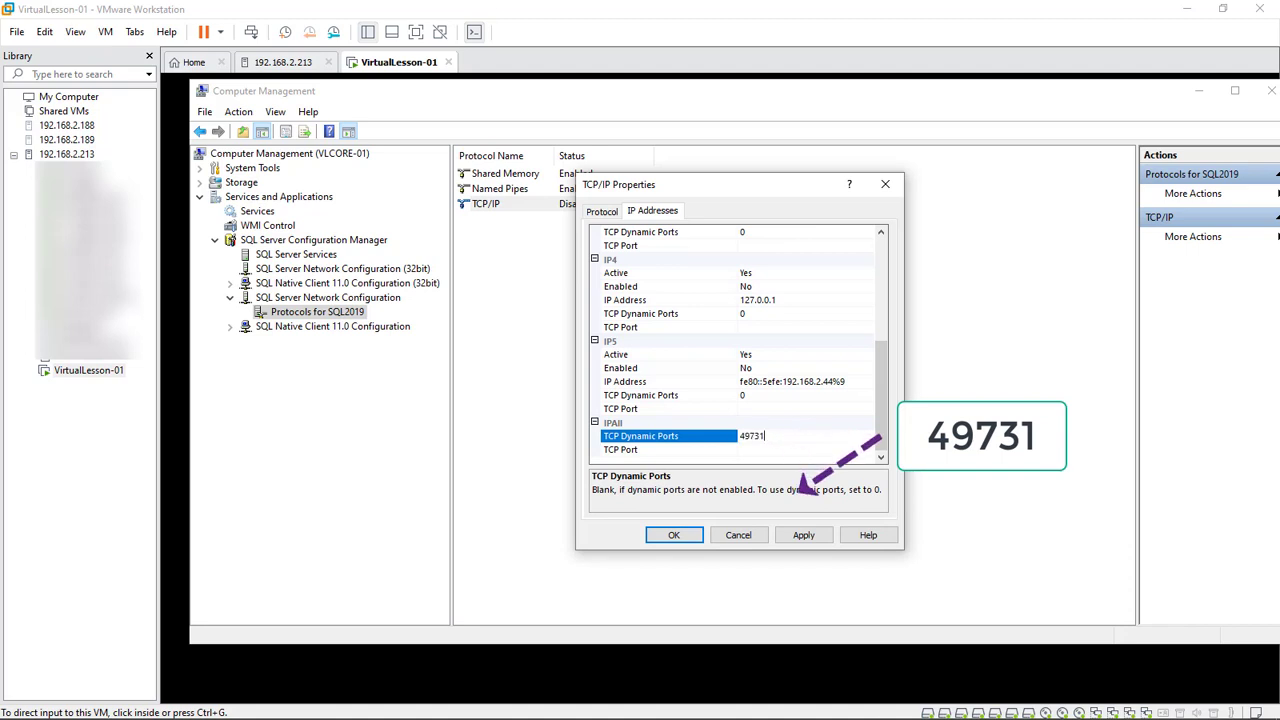
pyautogui.click(803, 535)
pyautogui.click(765, 424)
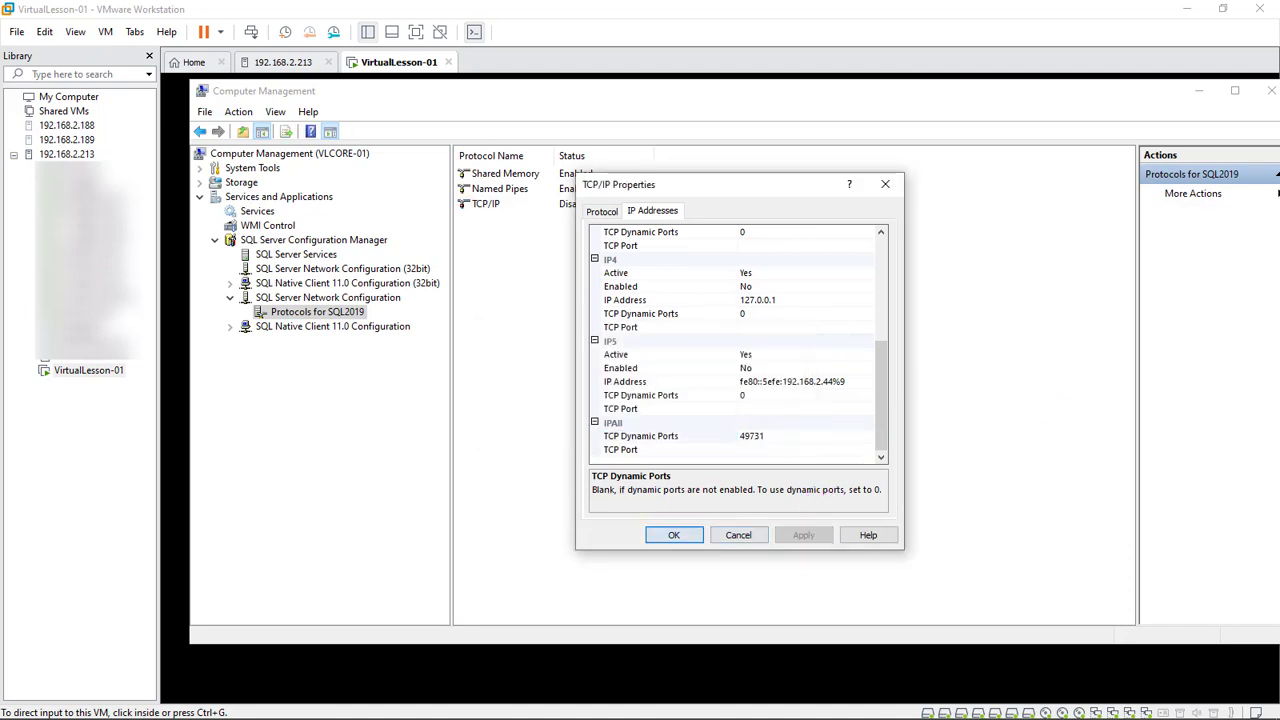
pyautogui.click(674, 535)
pyautogui.click(257, 211)
pyautogui.click(722, 269)
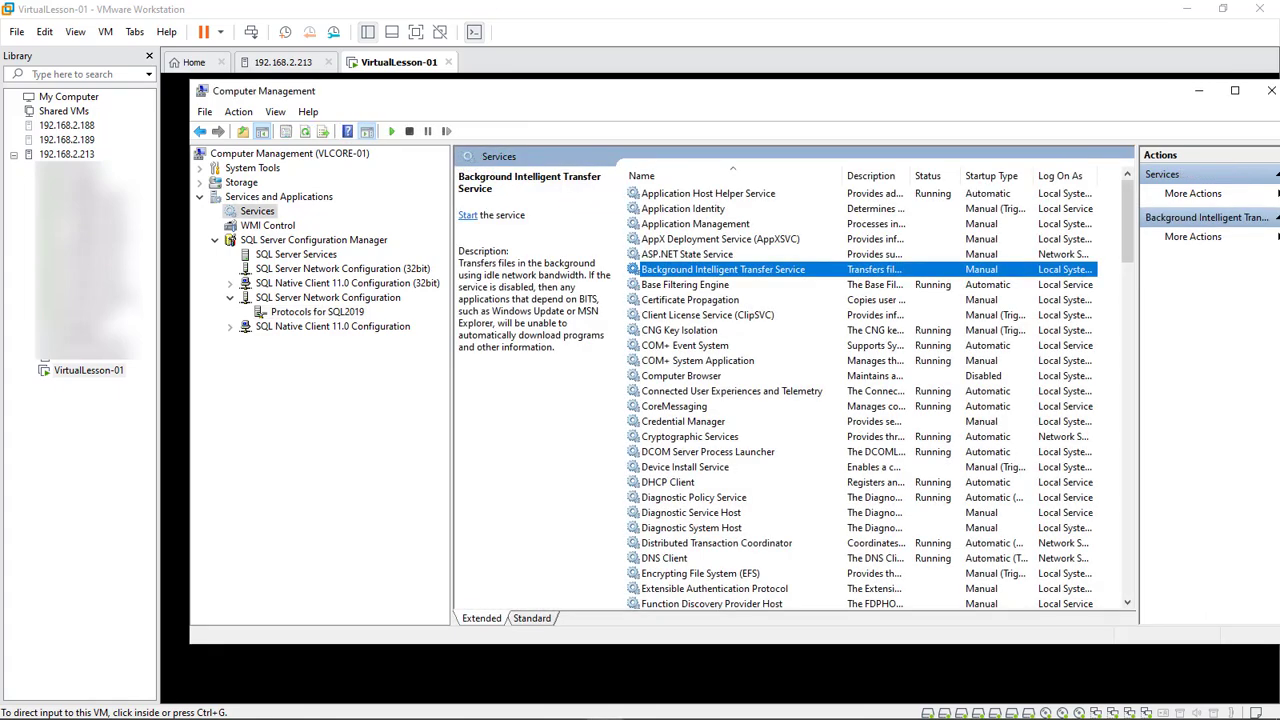
# Set SQL Server Browser to Automatic startup and start the service
pyautogui.press('s')
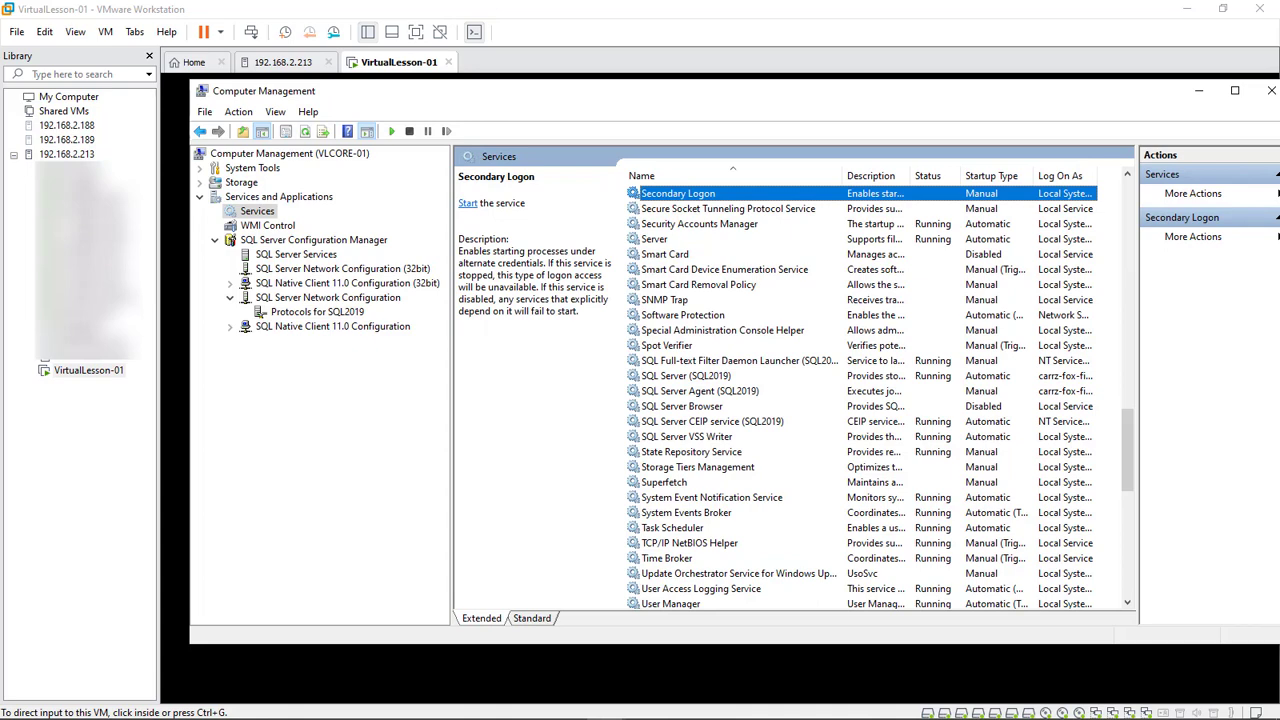
pyautogui.doubleClick(682, 406)
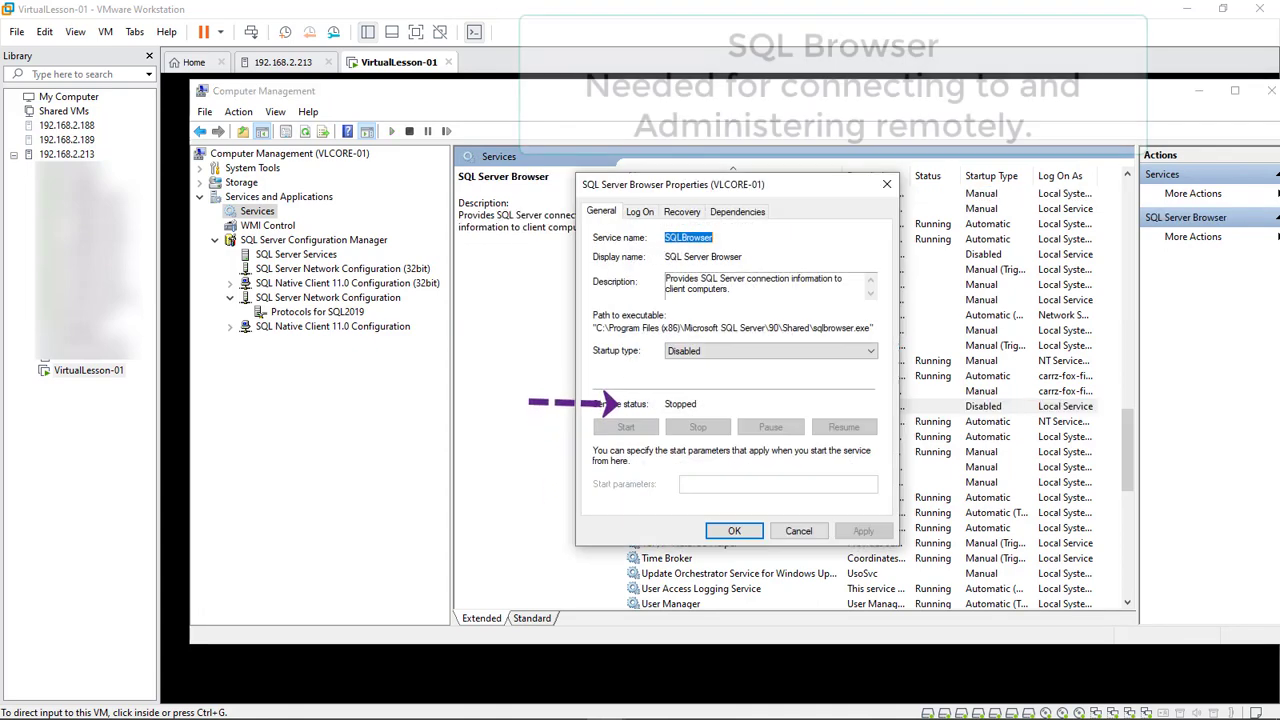
pyautogui.click(771, 351)
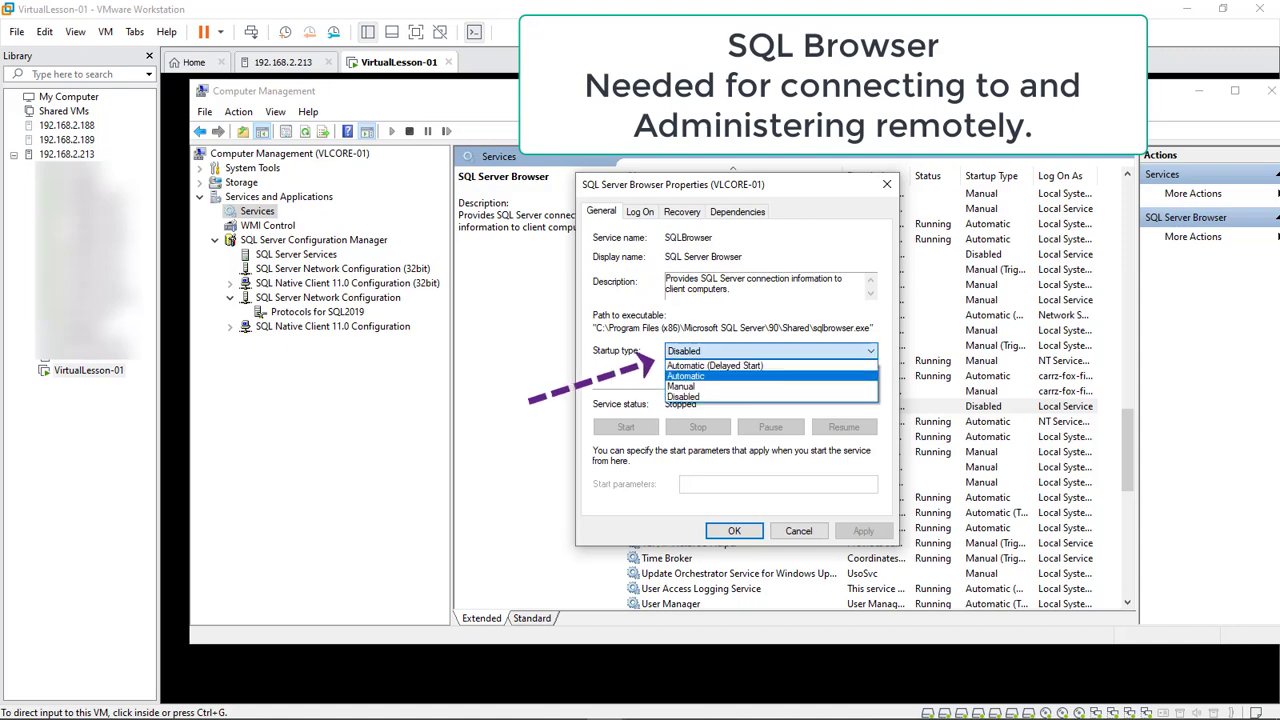
pyautogui.press('Return')
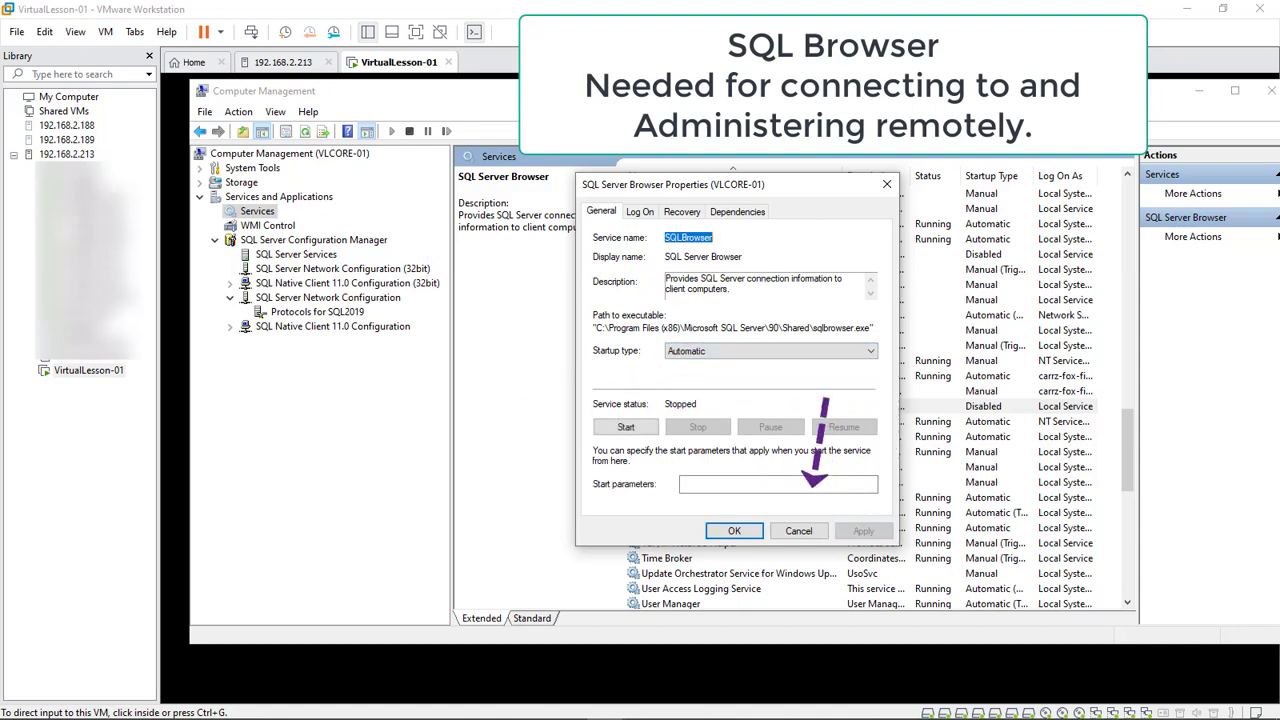
pyautogui.click(626, 427)
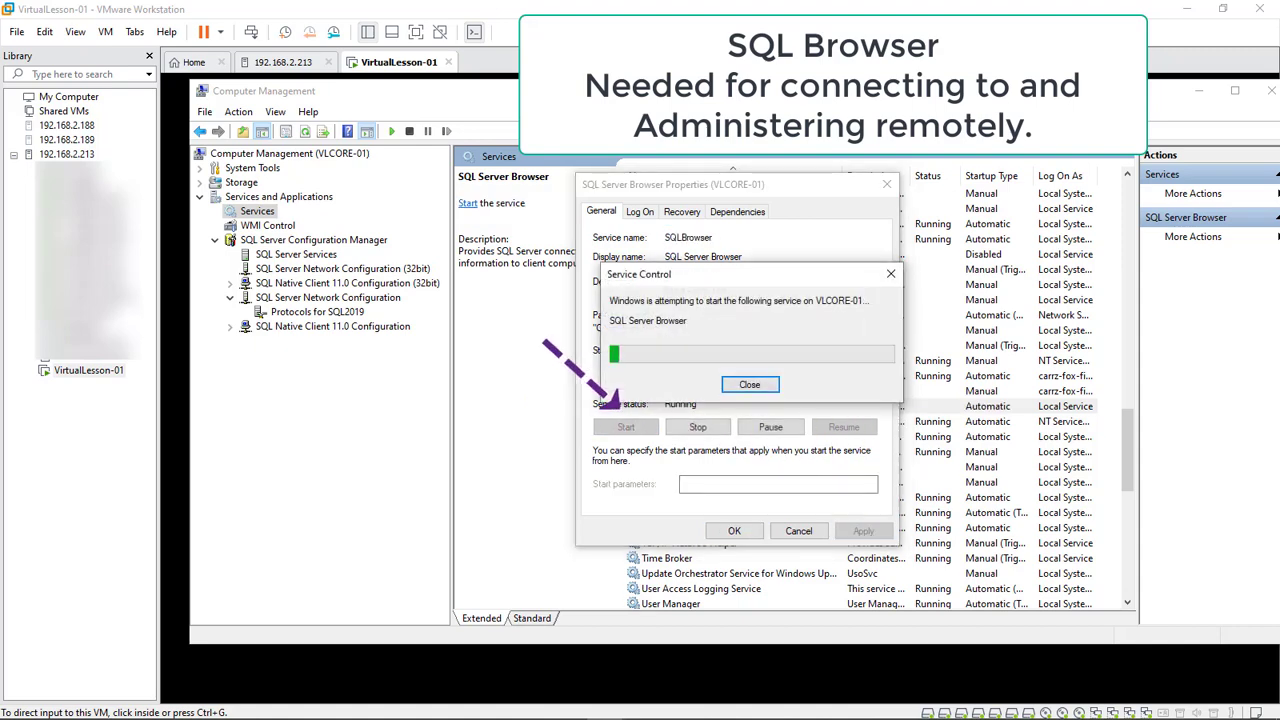
pyautogui.press('Return')
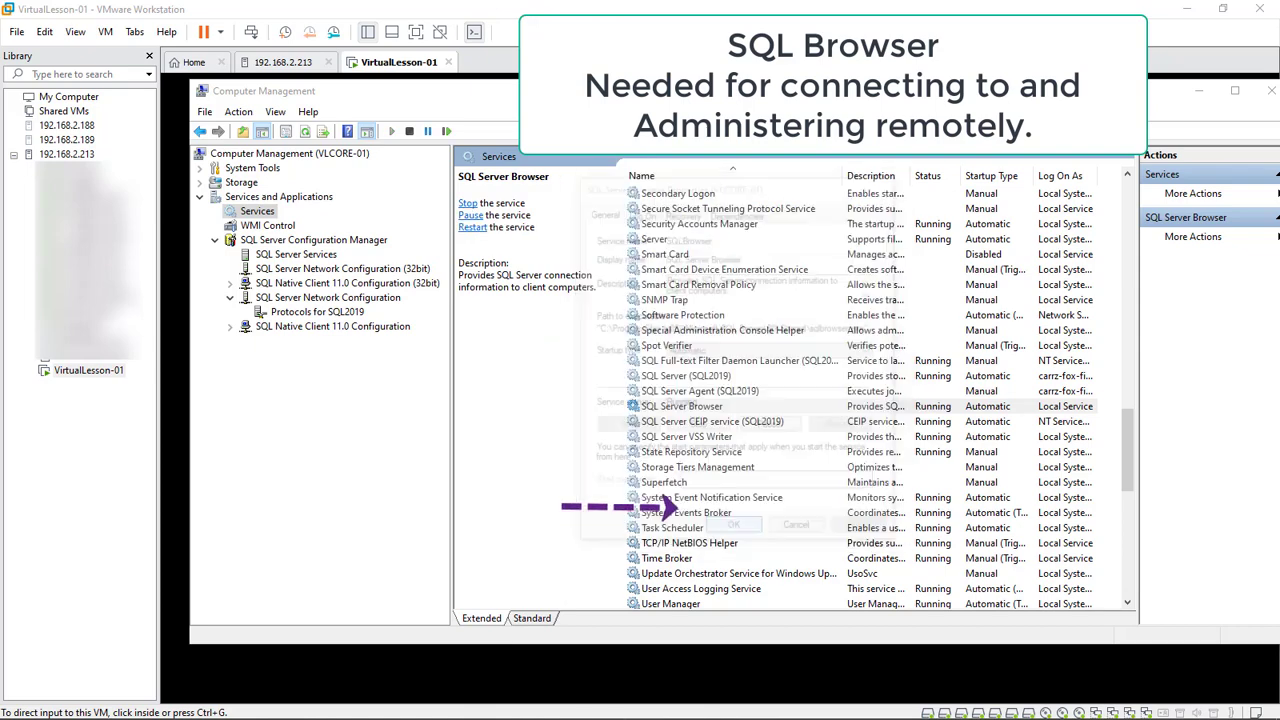
# Restart the SQL Server (SQL2019) service
pyautogui.rightClick(695, 376)
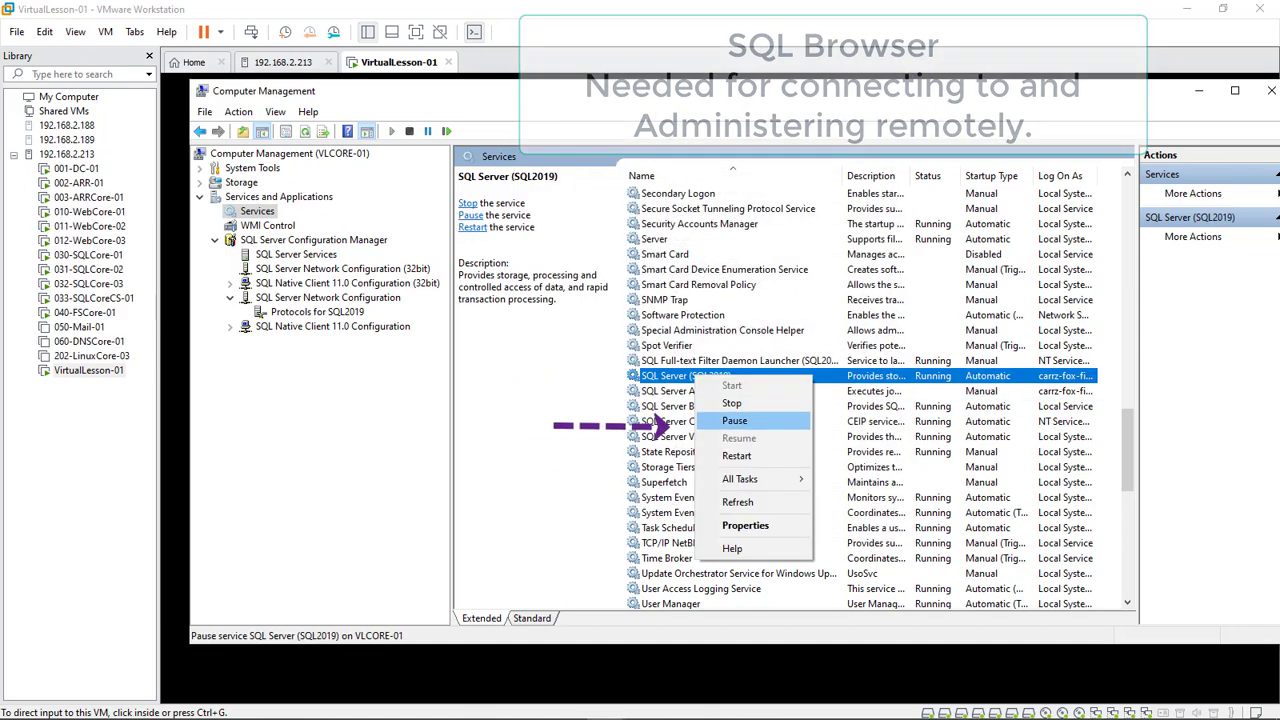
pyautogui.click(736, 455)
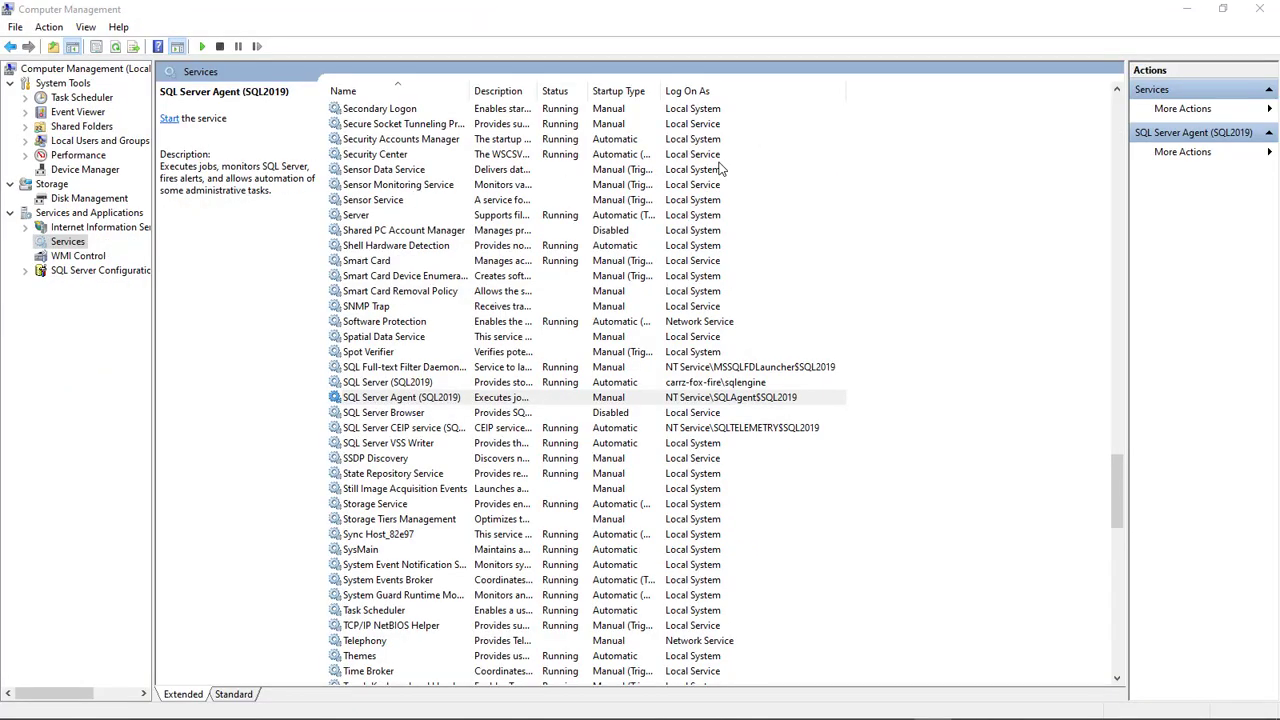
pyautogui.moveTo(846, 91)
pyautogui.mouseDown()
pyautogui.moveTo(737, 91)
pyautogui.moveTo(858, 91)
pyautogui.mouseUp()
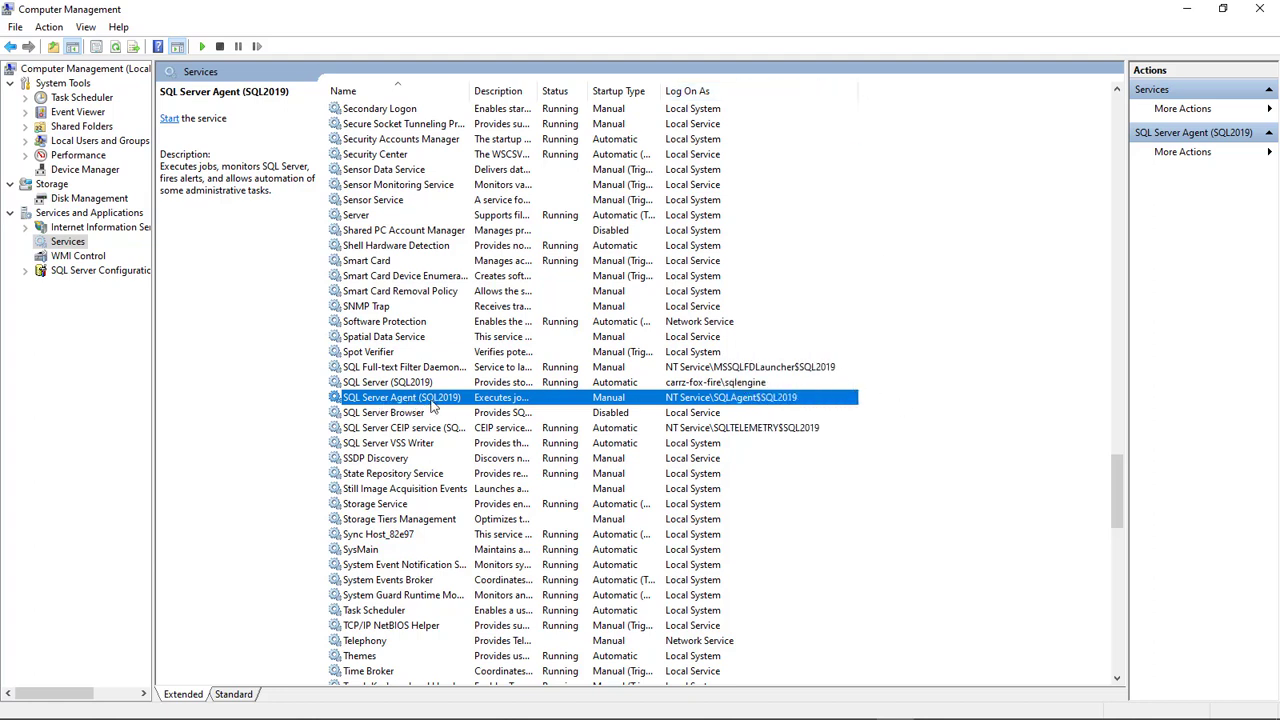
# Set SQL Server Agent (SQL2019) to log on as the domain sql account with its password
pyautogui.doubleClick(720, 401)
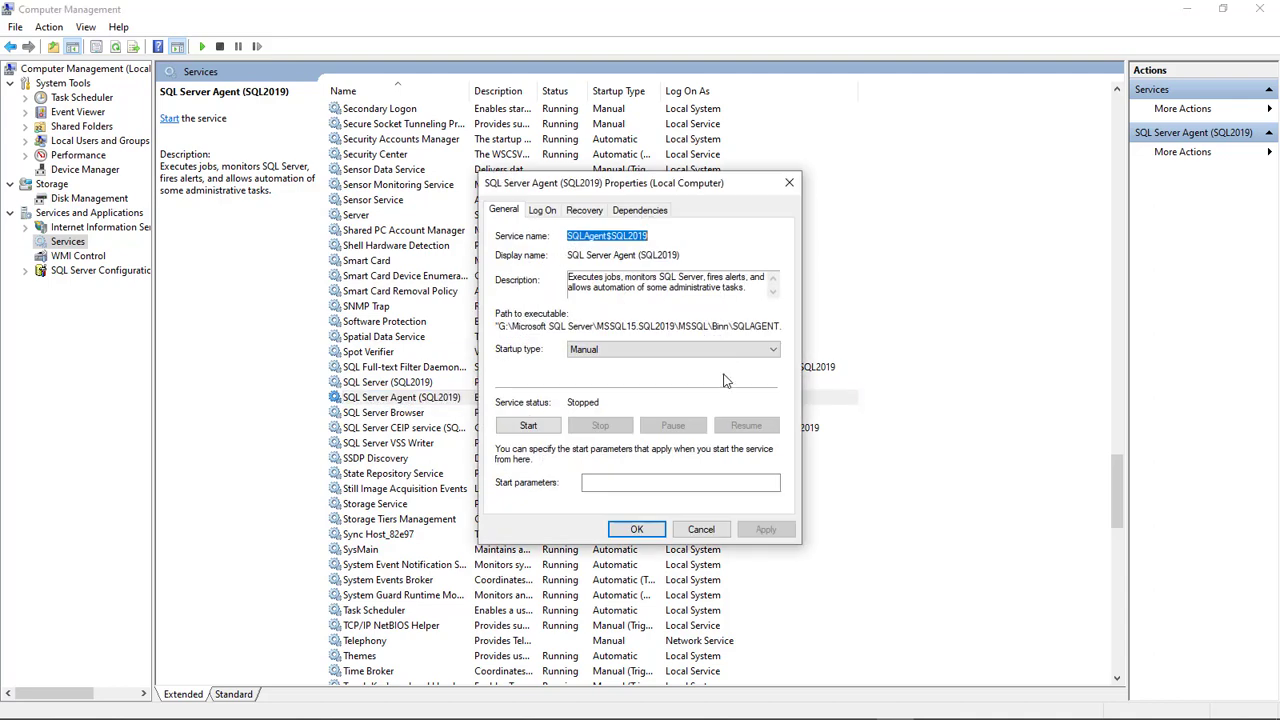
pyautogui.click(543, 211)
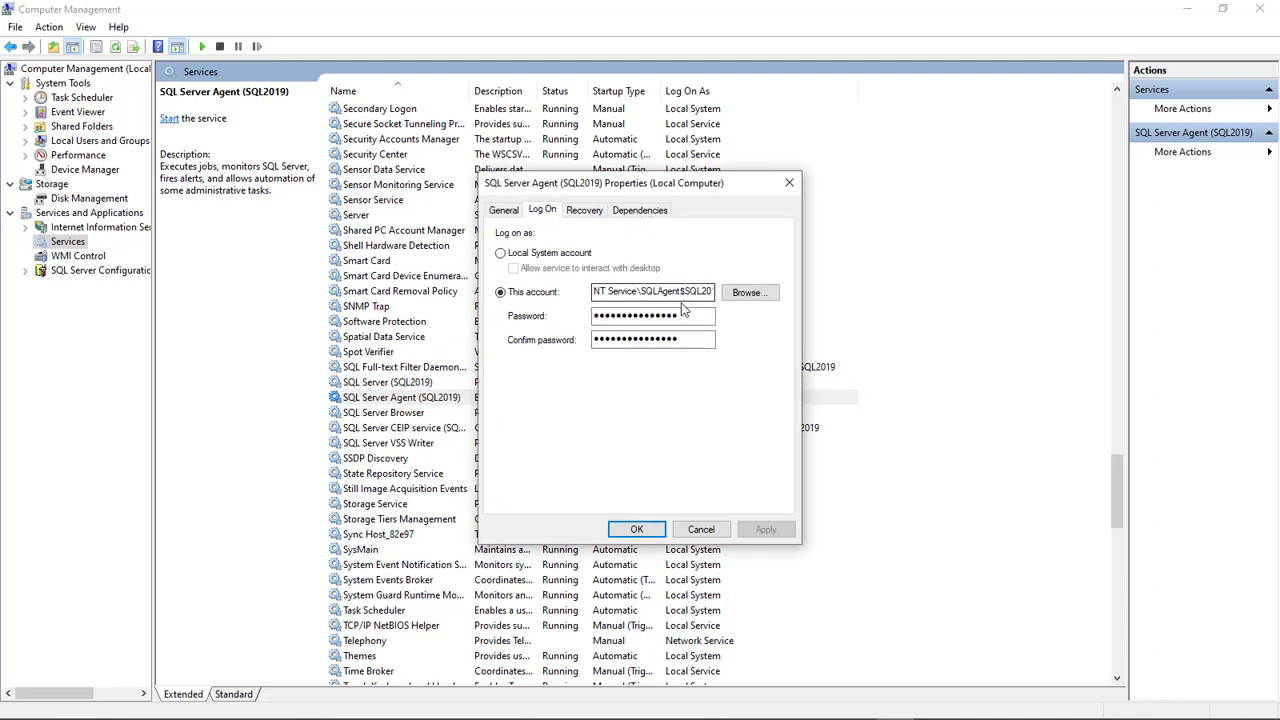
pyautogui.moveTo(595, 291); pyautogui.dragTo(776, 291)
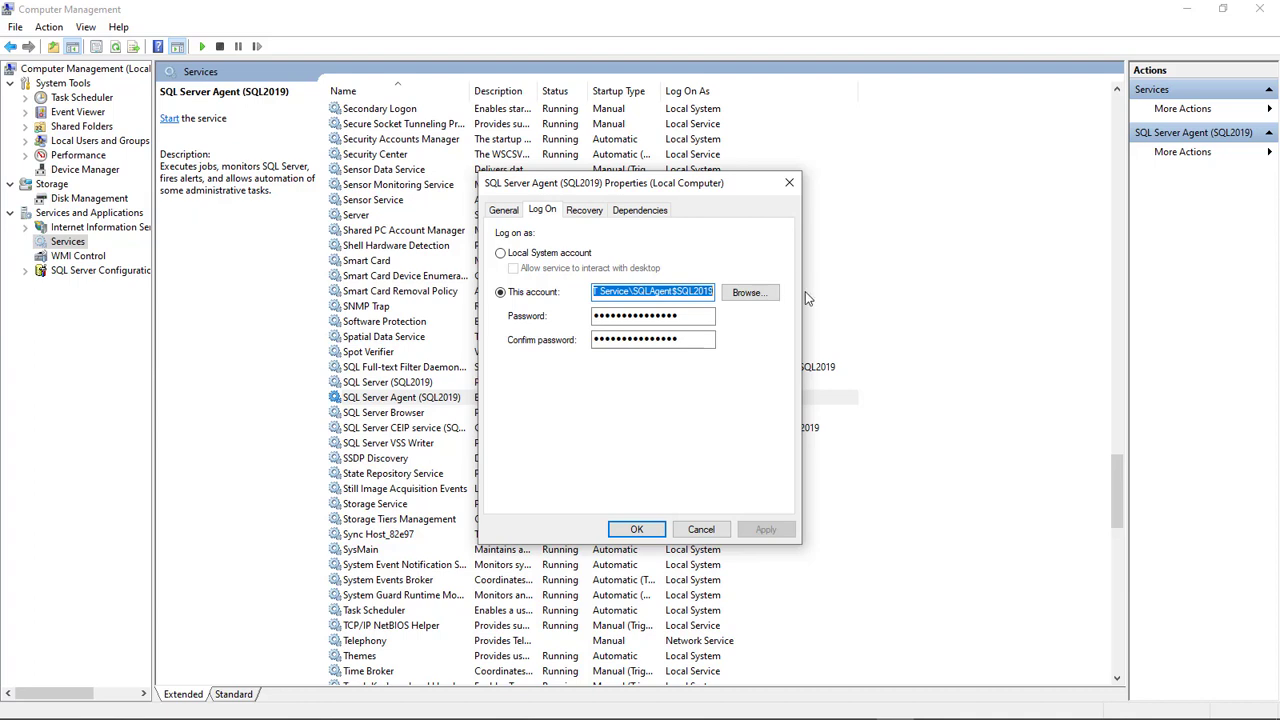
pyautogui.write('carrz-fox-f')
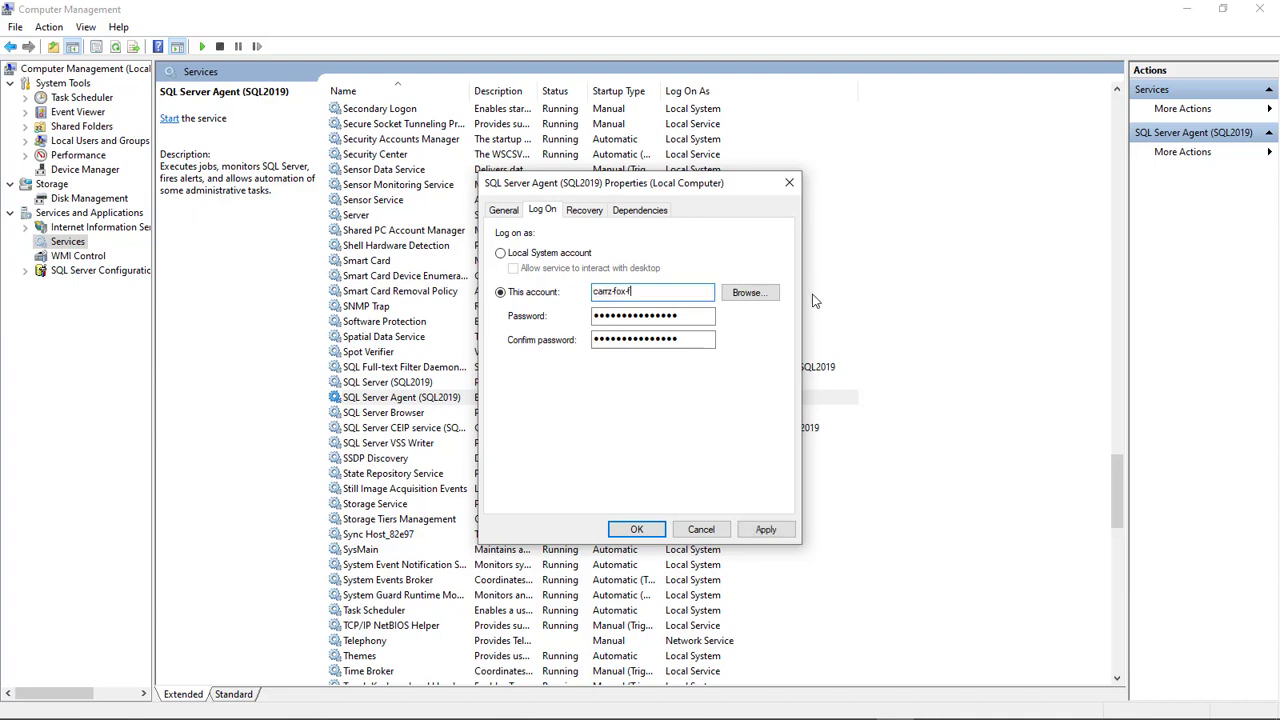
pyautogui.write('ire\\sqlagent')
pyautogui.press('Tab')
pyautogui.press('Tab')
pyautogui.write('**')
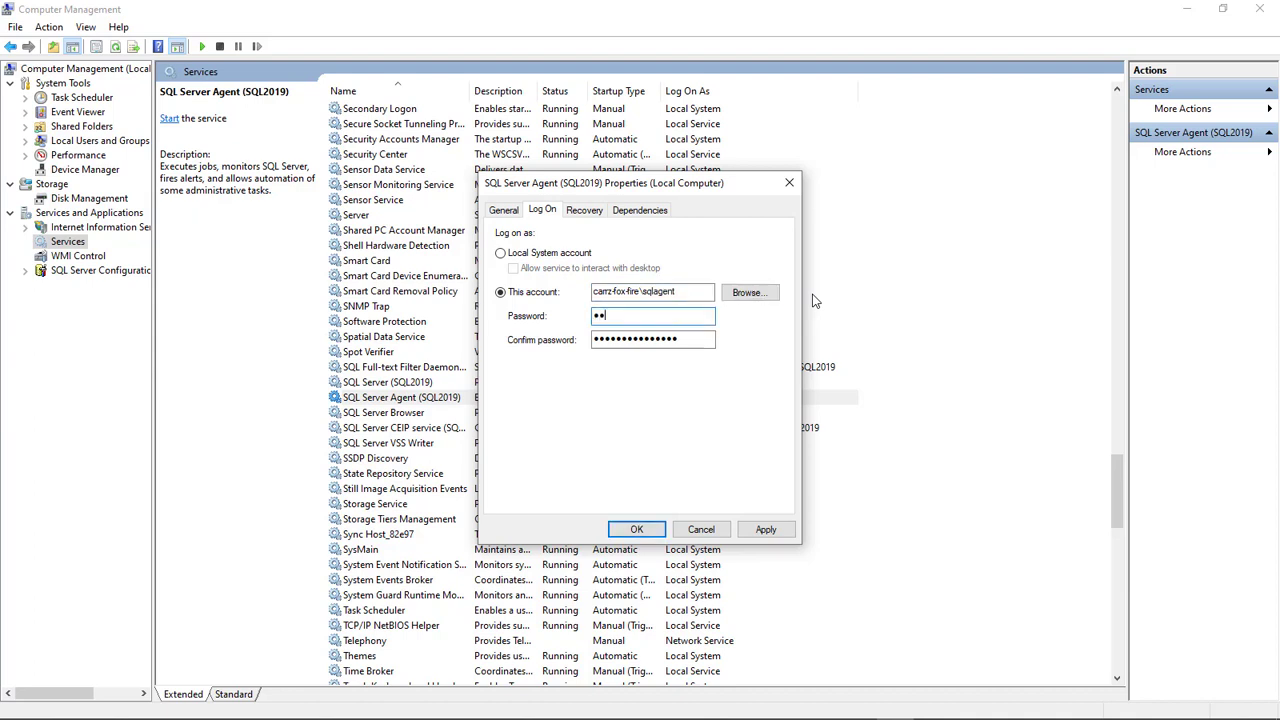
pyautogui.write('*********')
pyautogui.press('Tab')
pyautogui.write('*************')
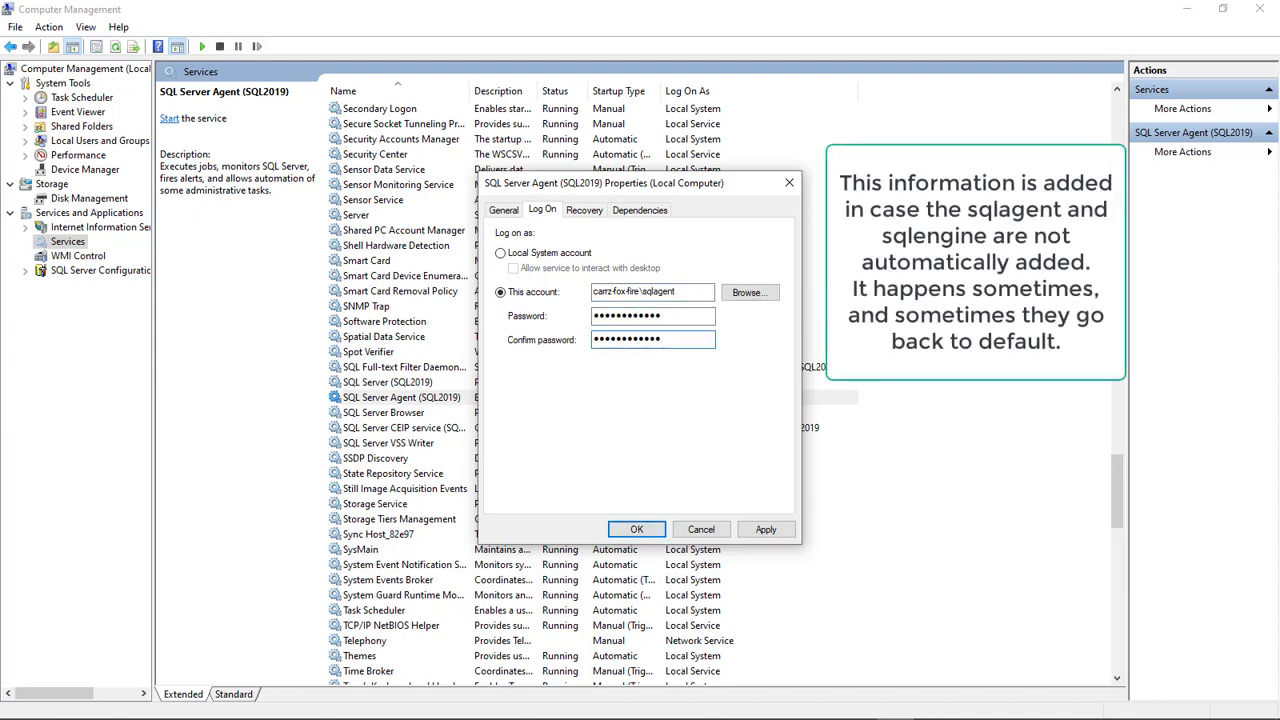
pyautogui.click(776, 530)
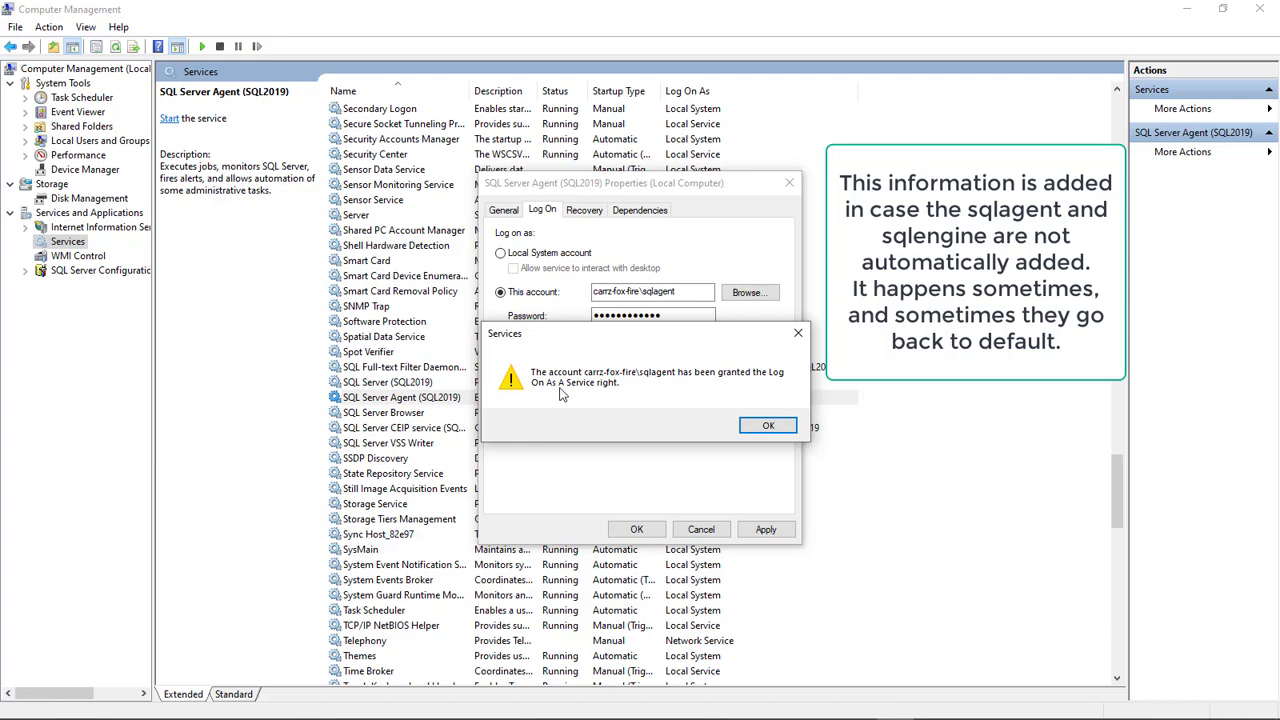
pyautogui.click(785, 431)
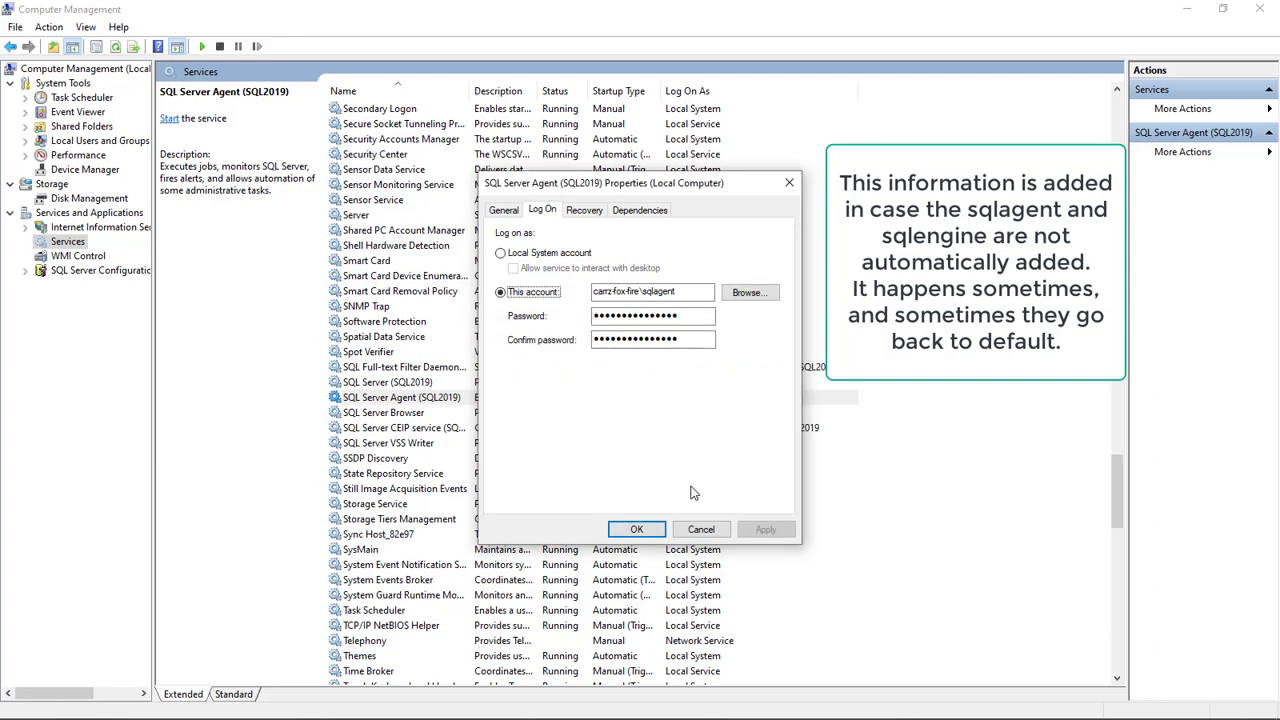
pyautogui.click(636, 529)
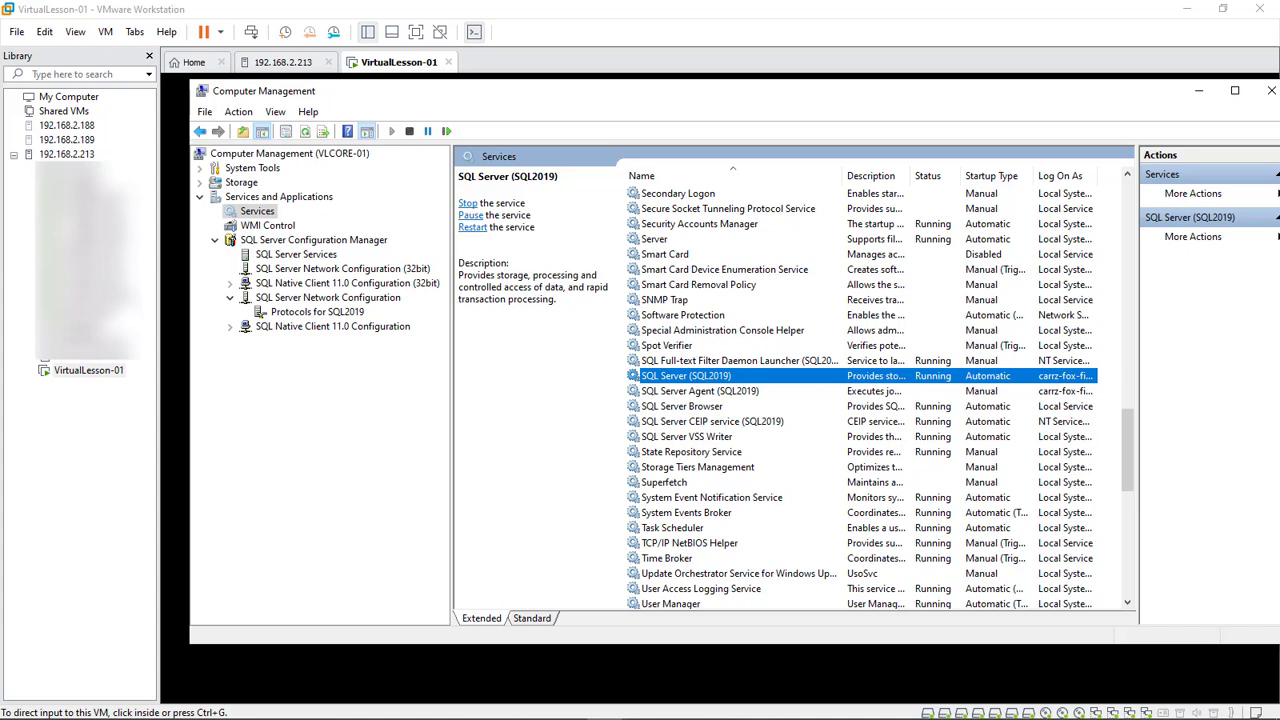
# Revisit the SQL2019 protocols and Services list, then close Computer Management
pyautogui.click(317, 312)
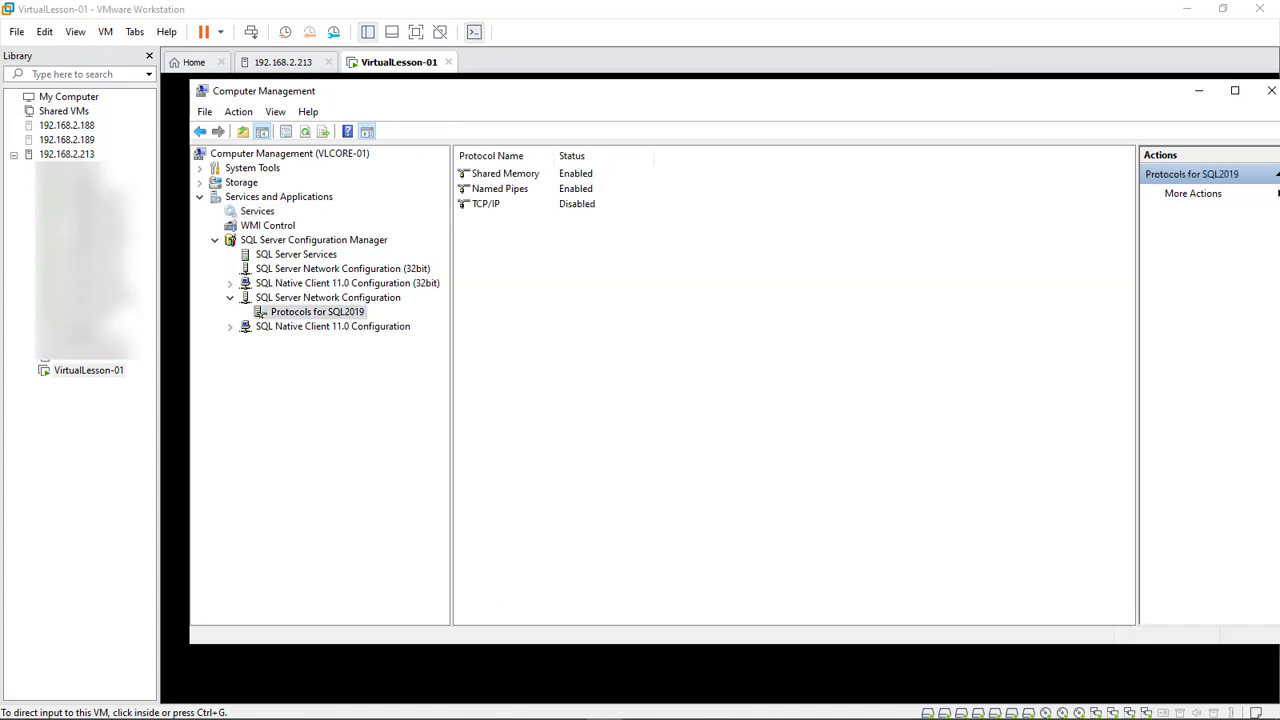
pyautogui.click(257, 211)
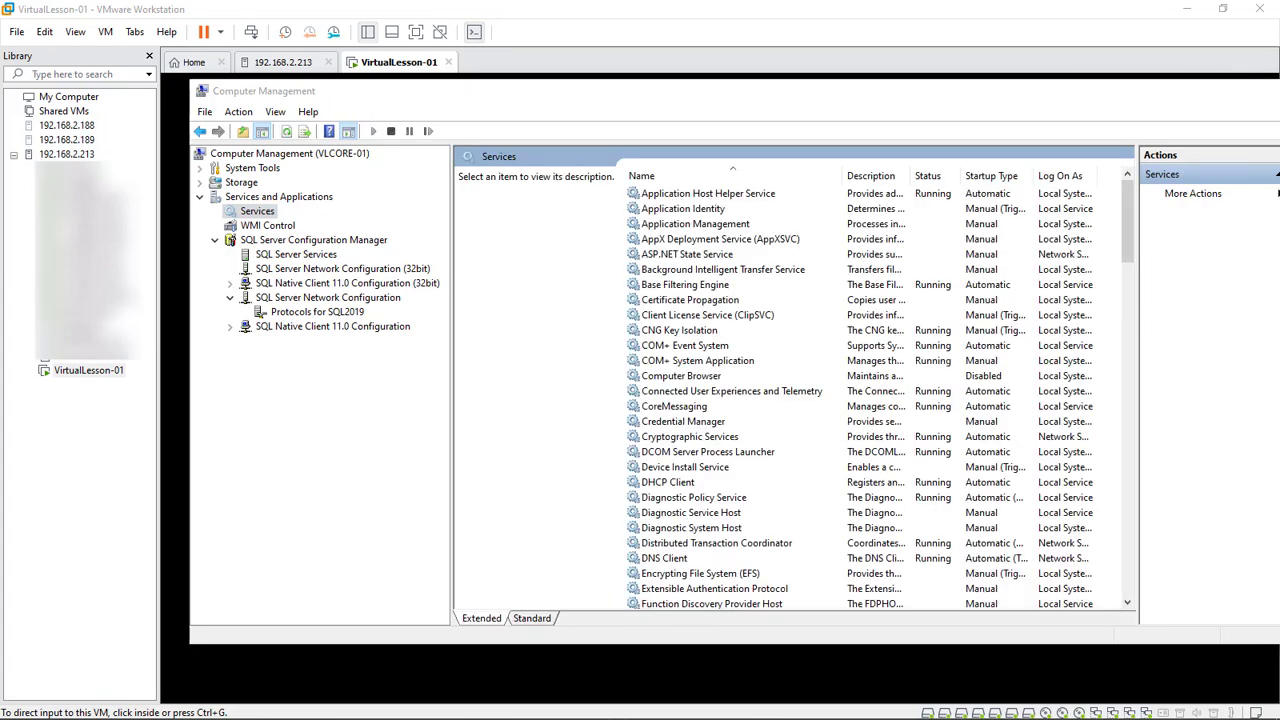
pyautogui.click(1270, 90)
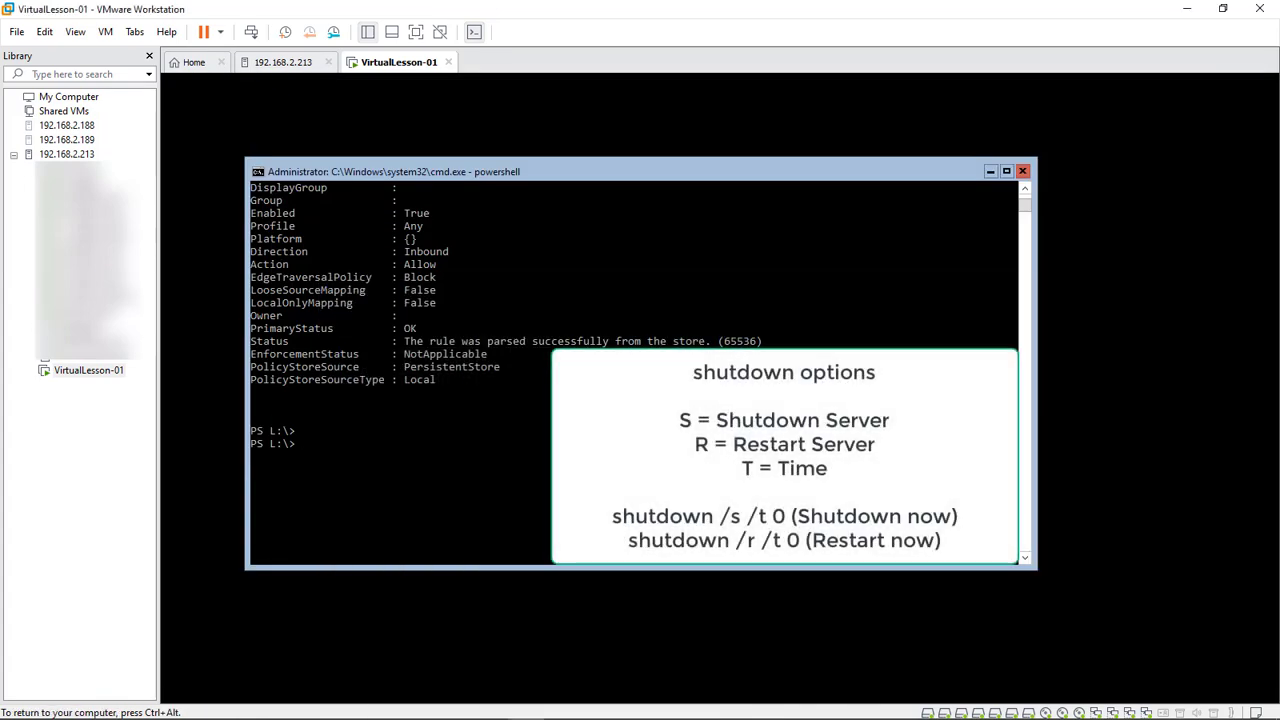
# Restart the VM immediately with shutdown /r /t 0
pyautogui.write('shu')
pyautogui.press('BackSpace')
pyautogui.write('r')
pyautogui.press('Right')
pyautogui.press('Right')
pyautogui.press('Right')
pyautogui.press('Right')
pyautogui.press('Left')
pyautogui.press('Left')
pyautogui.press('Left')
pyautogui.press('Return')
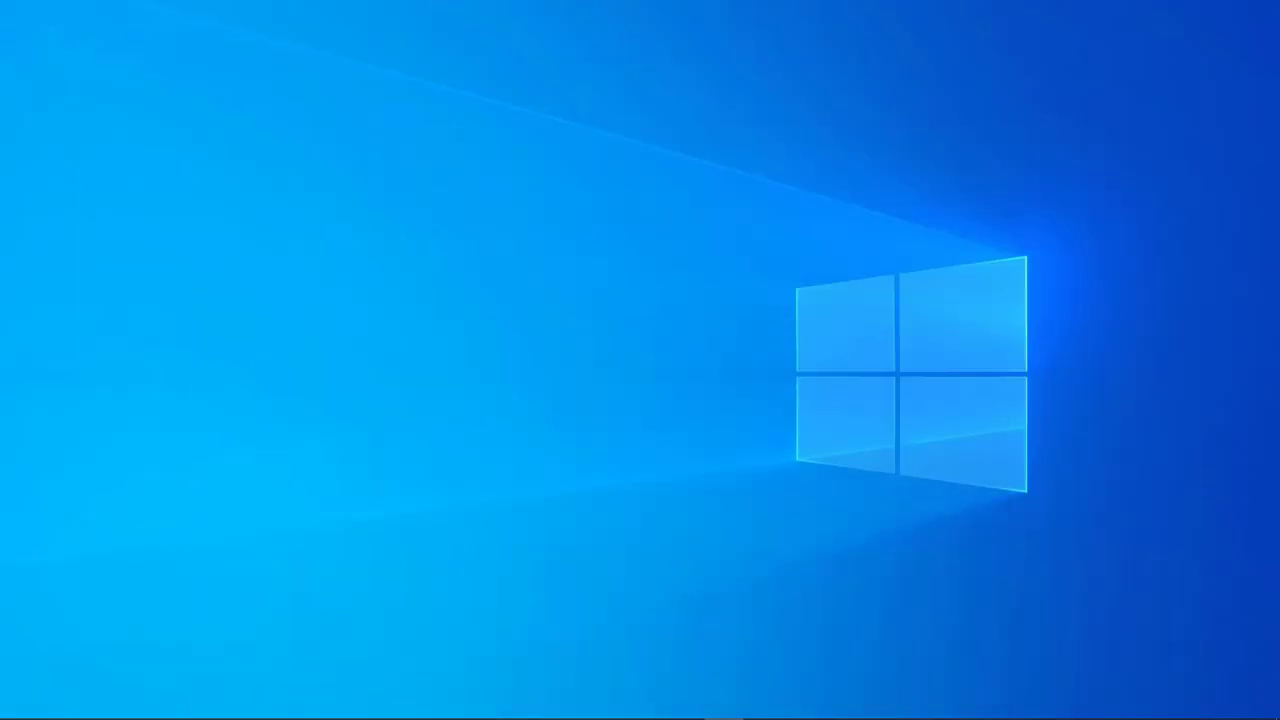
# Launch Microsoft SQL Server Management Studio 17 from the taskbar Apps > Microsoft menu
pyautogui.moveTo(684, 704)
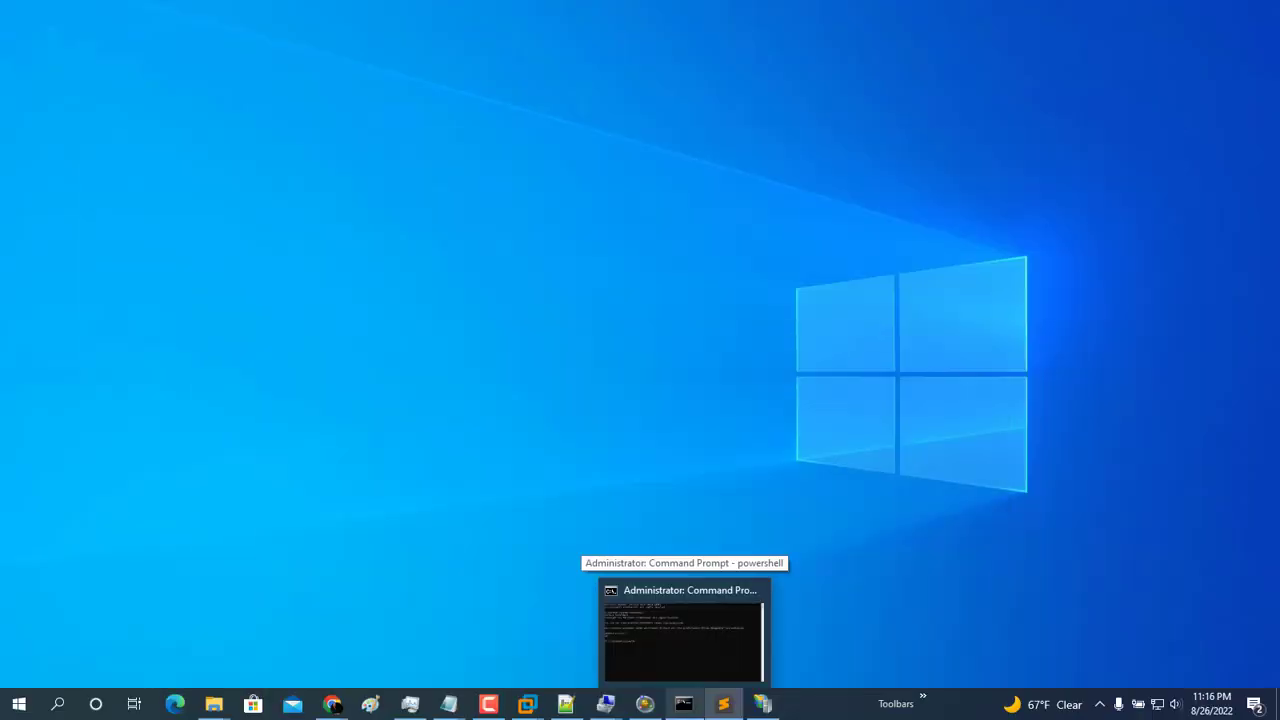
pyautogui.moveTo(762, 704)
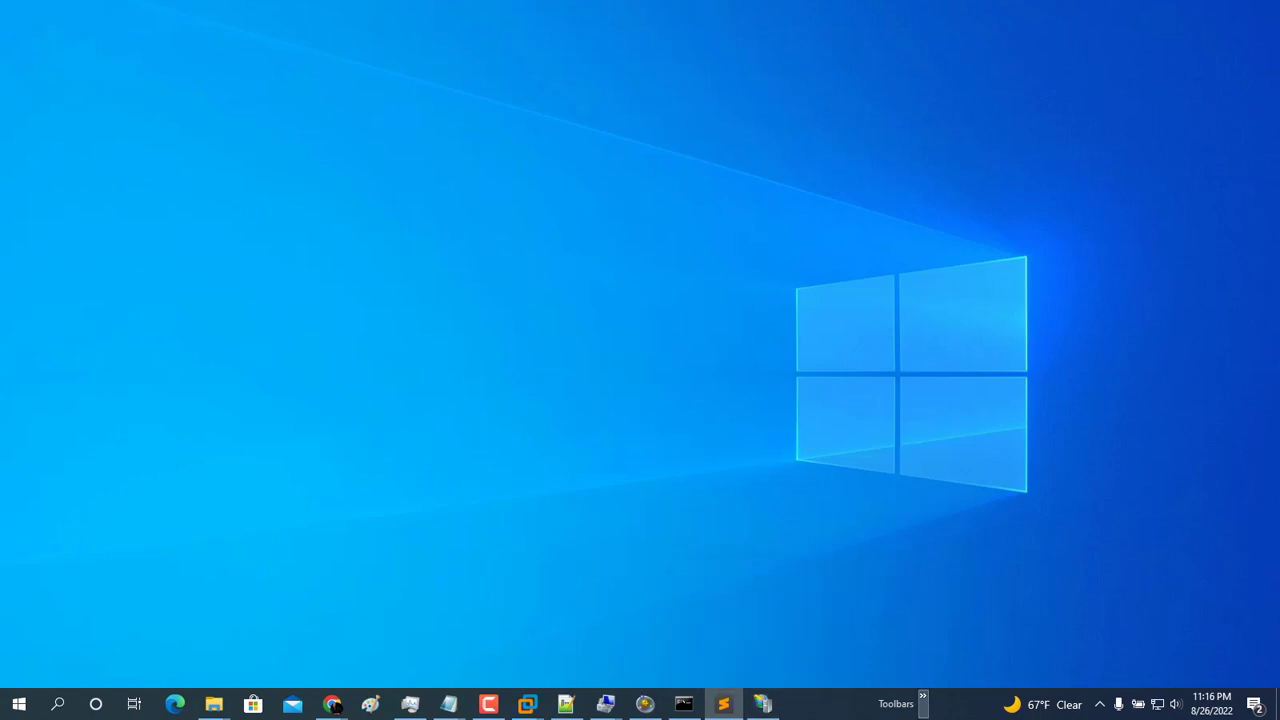
pyautogui.click(922, 698)
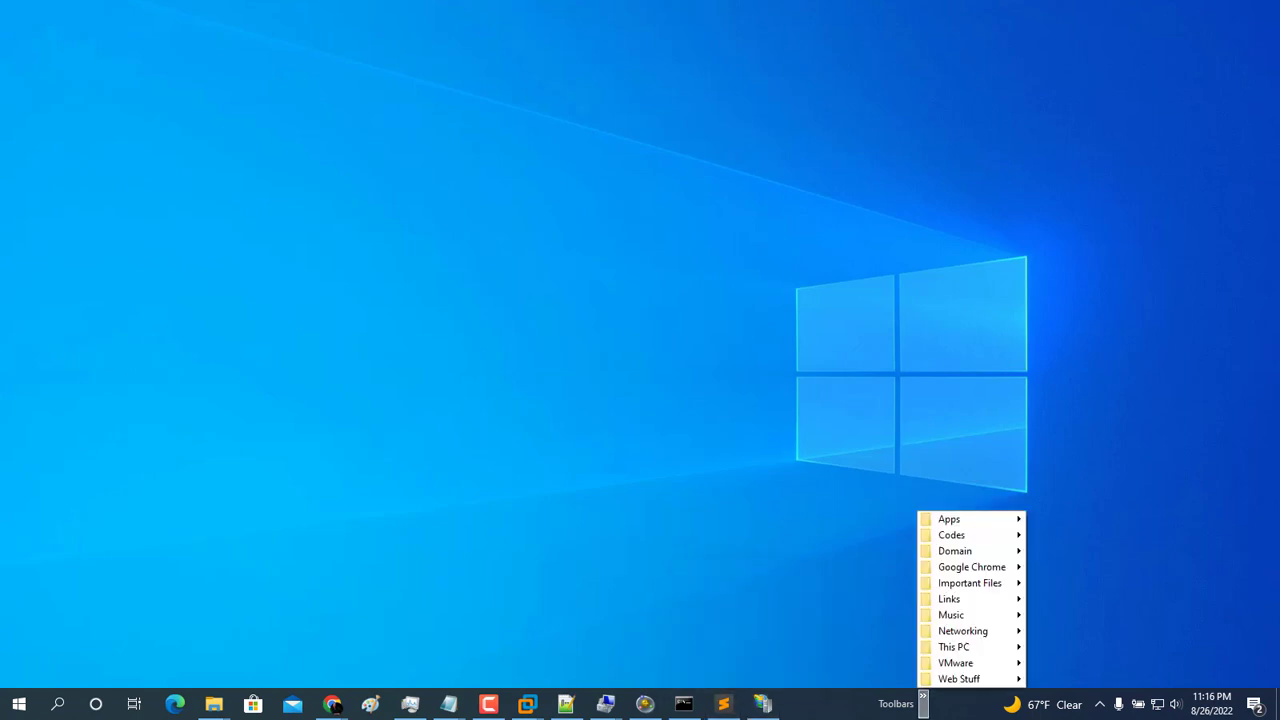
pyautogui.moveTo(949, 519)
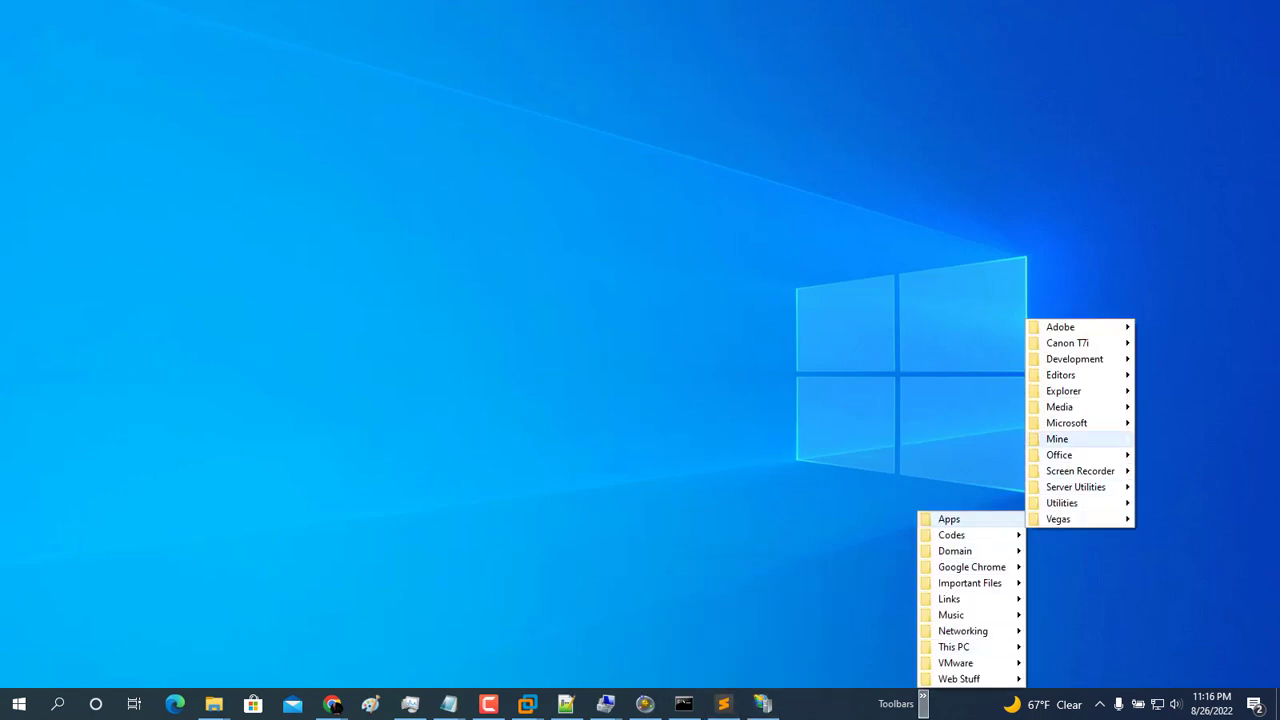
pyautogui.moveTo(1066, 423)
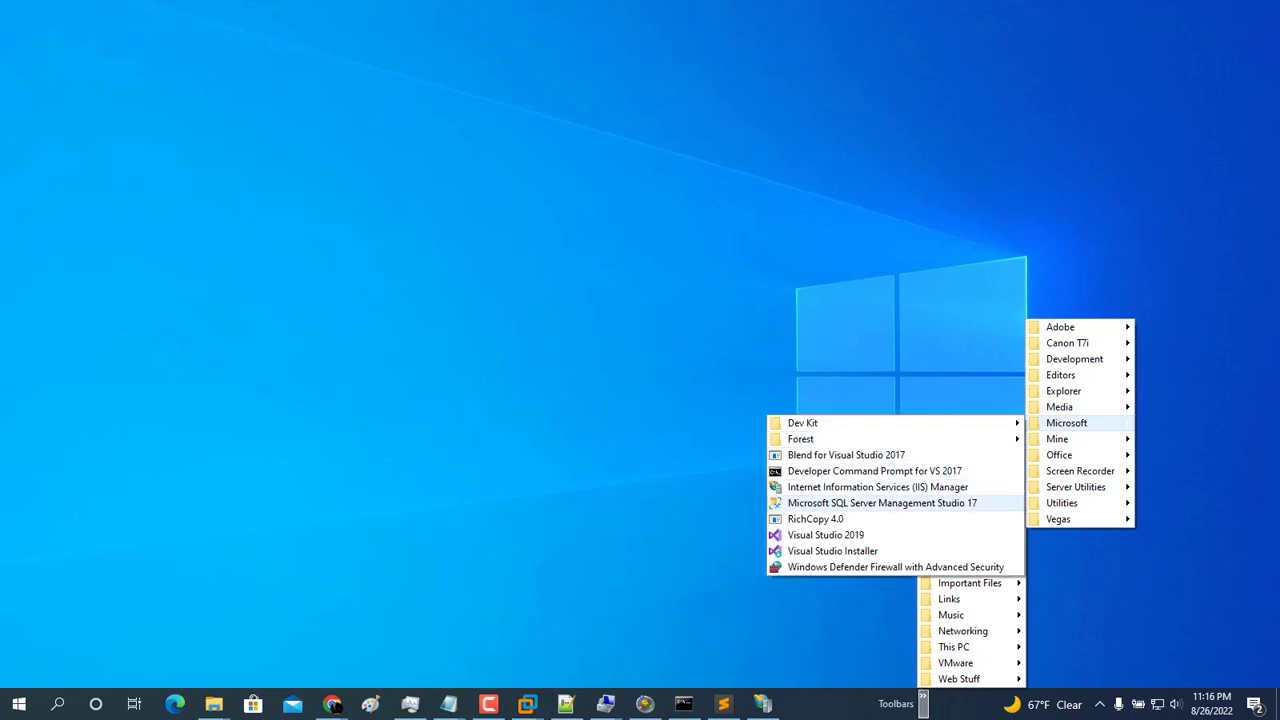
pyautogui.click(880, 503)
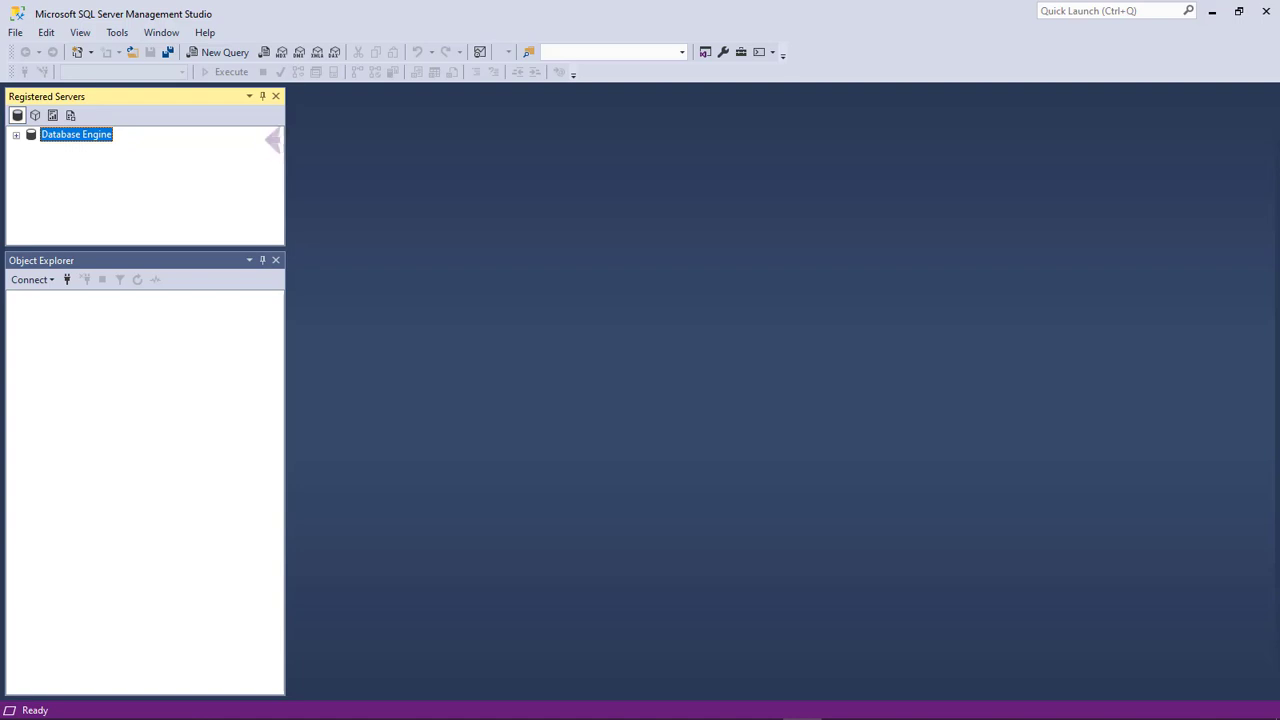
# Register VLCore-01\sql2019 with SQL Server login sa, test the connection, and save it
pyautogui.press('Right')
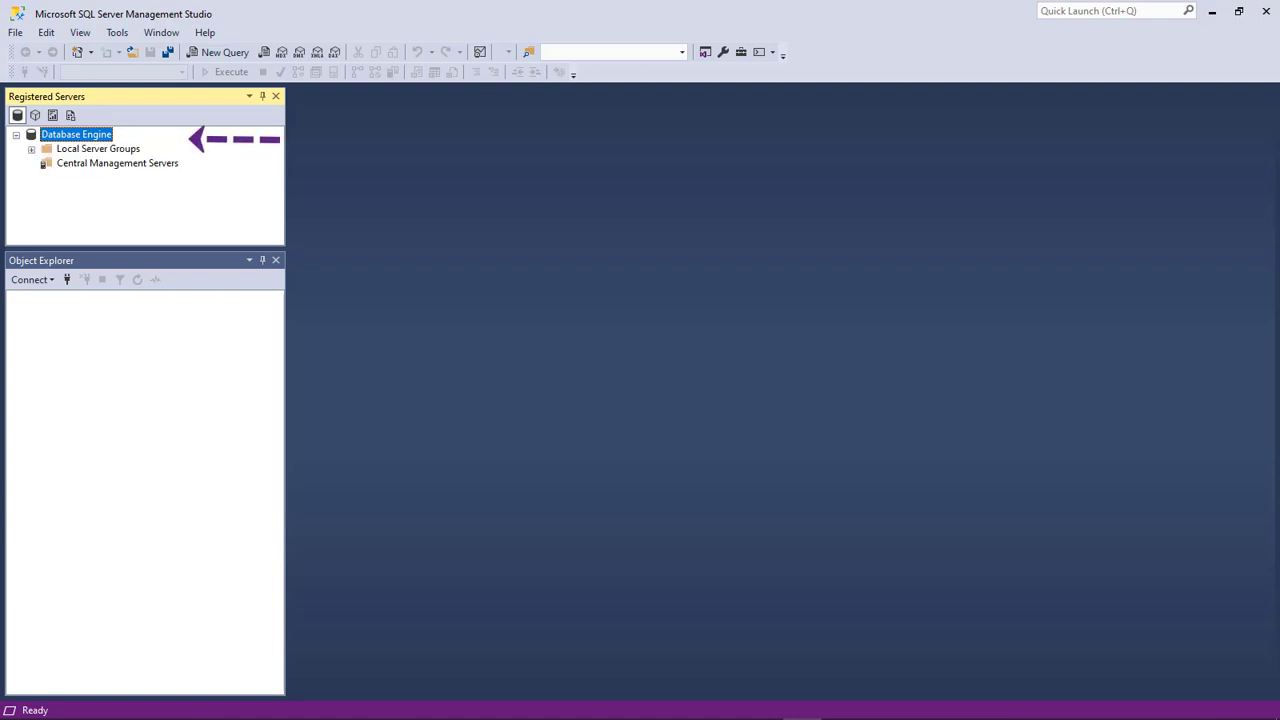
pyautogui.press('Down')
pyautogui.hotkey('shift', 'F10')
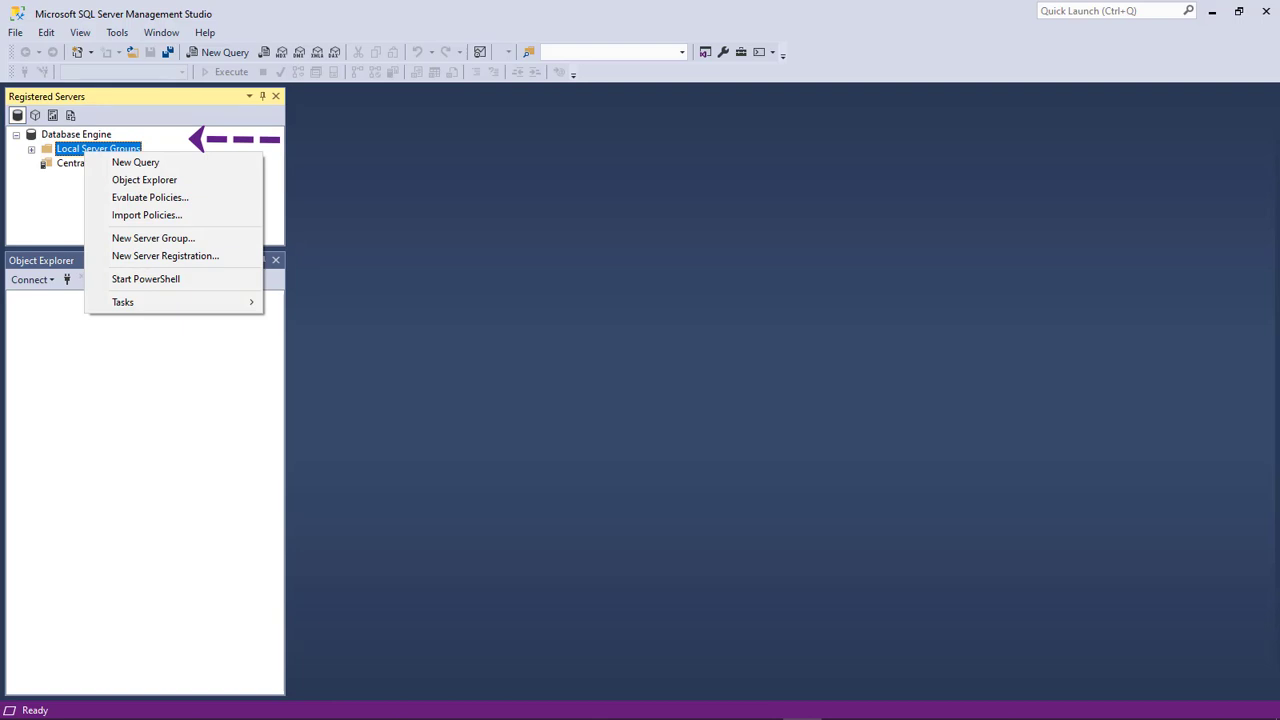
pyautogui.press('Down')
pyautogui.press('Down')
pyautogui.press('Down')
pyautogui.press('Down')
pyautogui.press('Down')
pyautogui.press('Down')
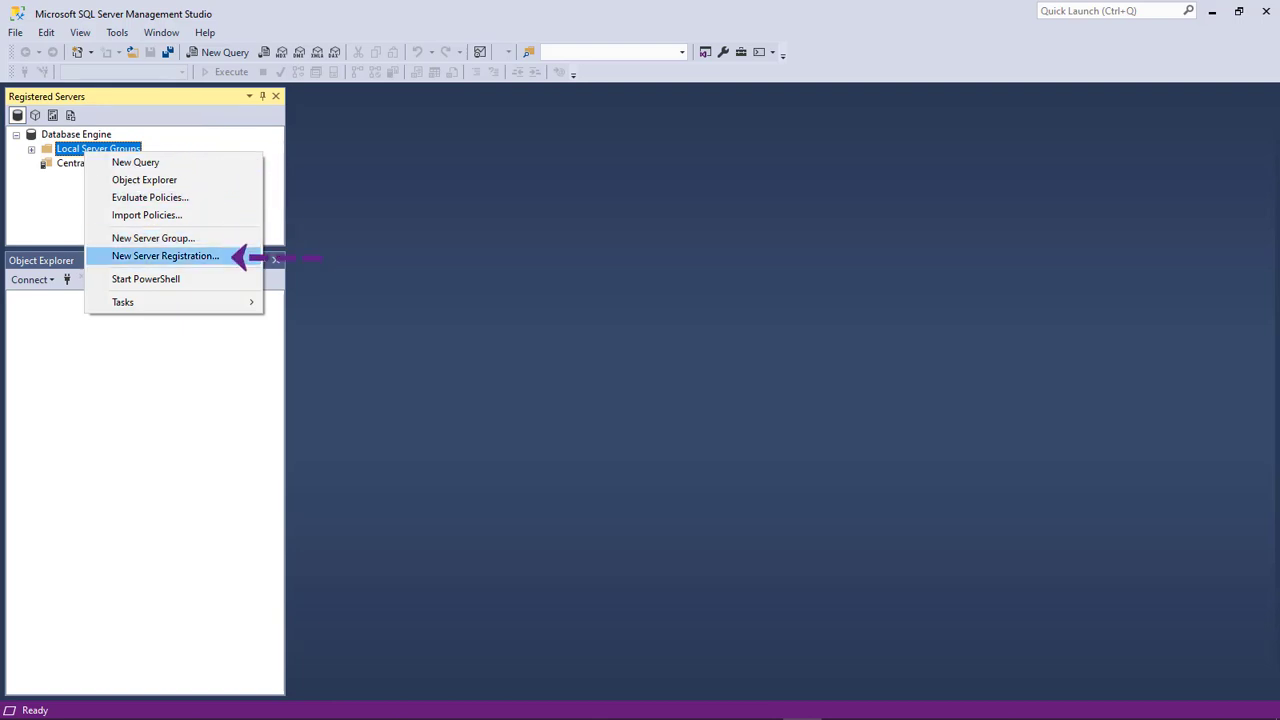
pyautogui.press('Return')
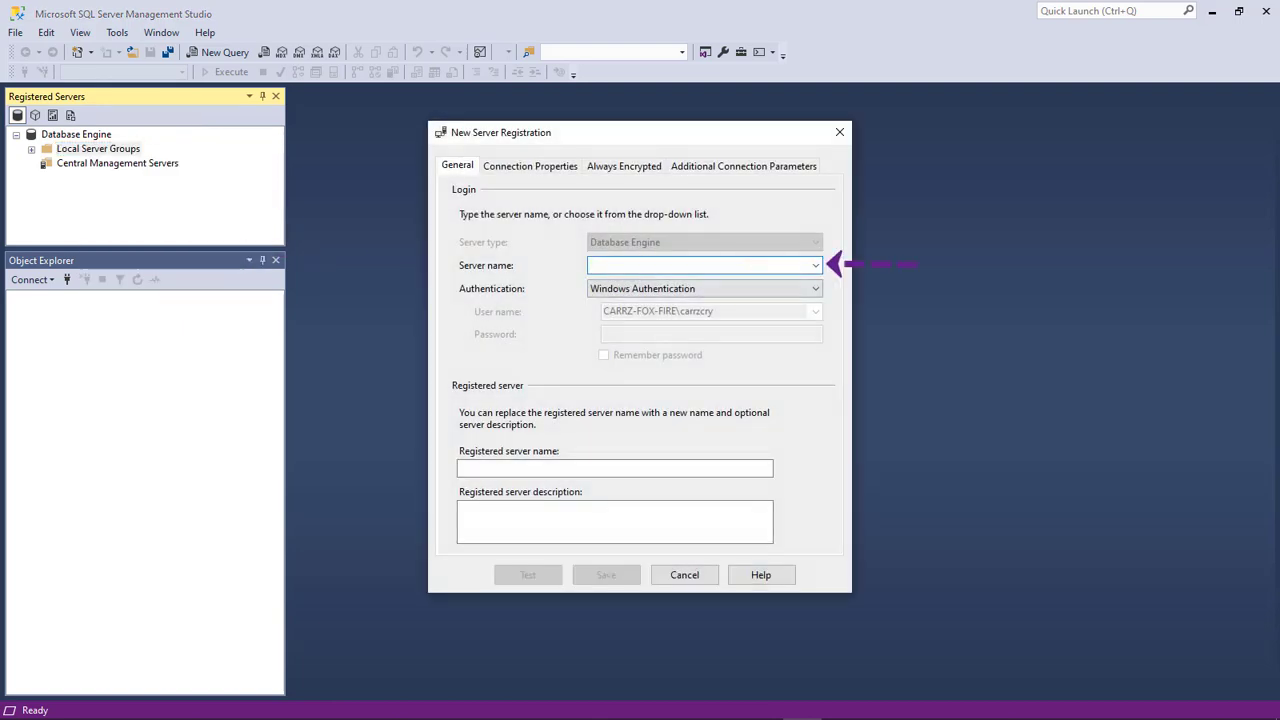
pyautogui.write('VLC')
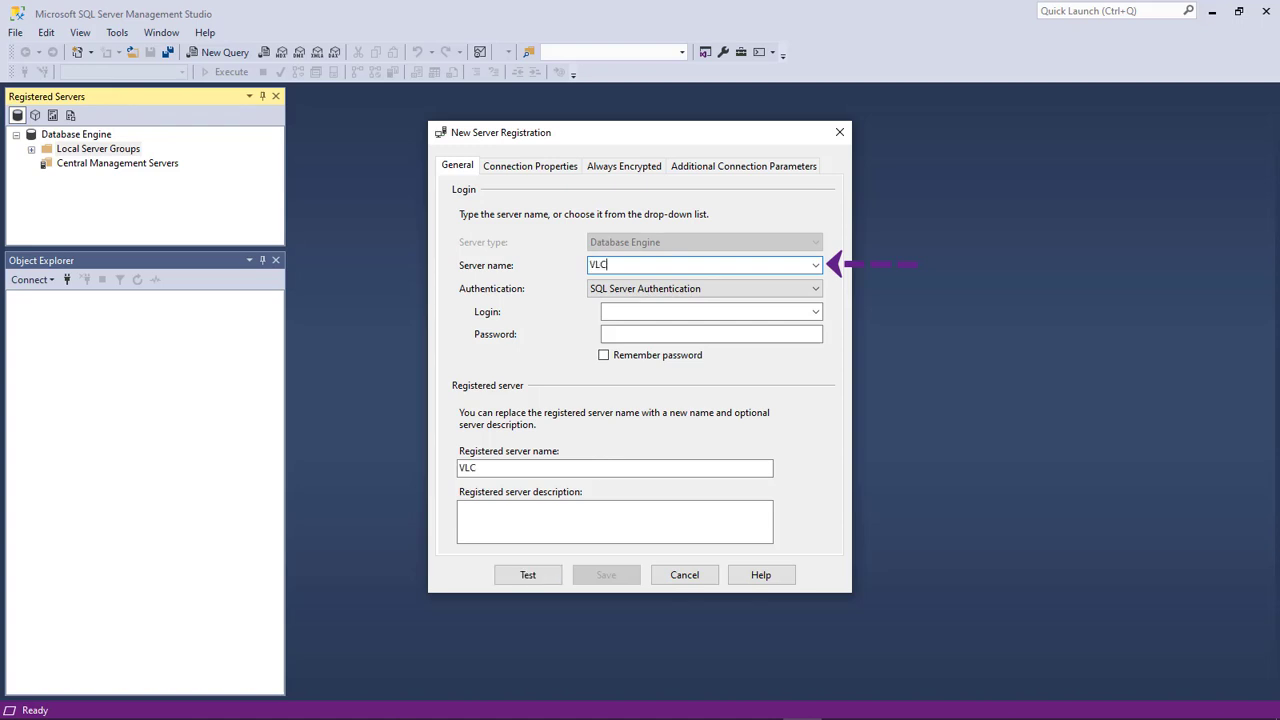
pyautogui.write('ore-01\\sql2019')
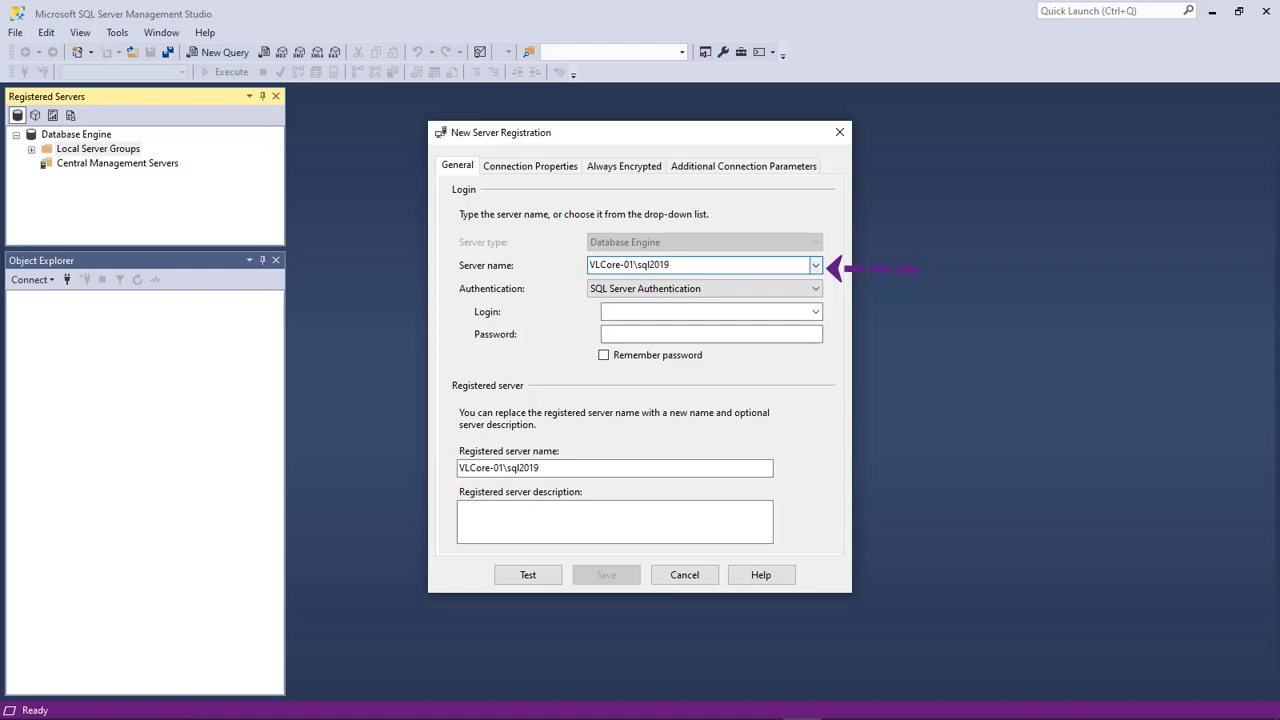
pyautogui.press('Tab')
pyautogui.press('Tab')
pyautogui.write('sa')
pyautogui.press('Tab')
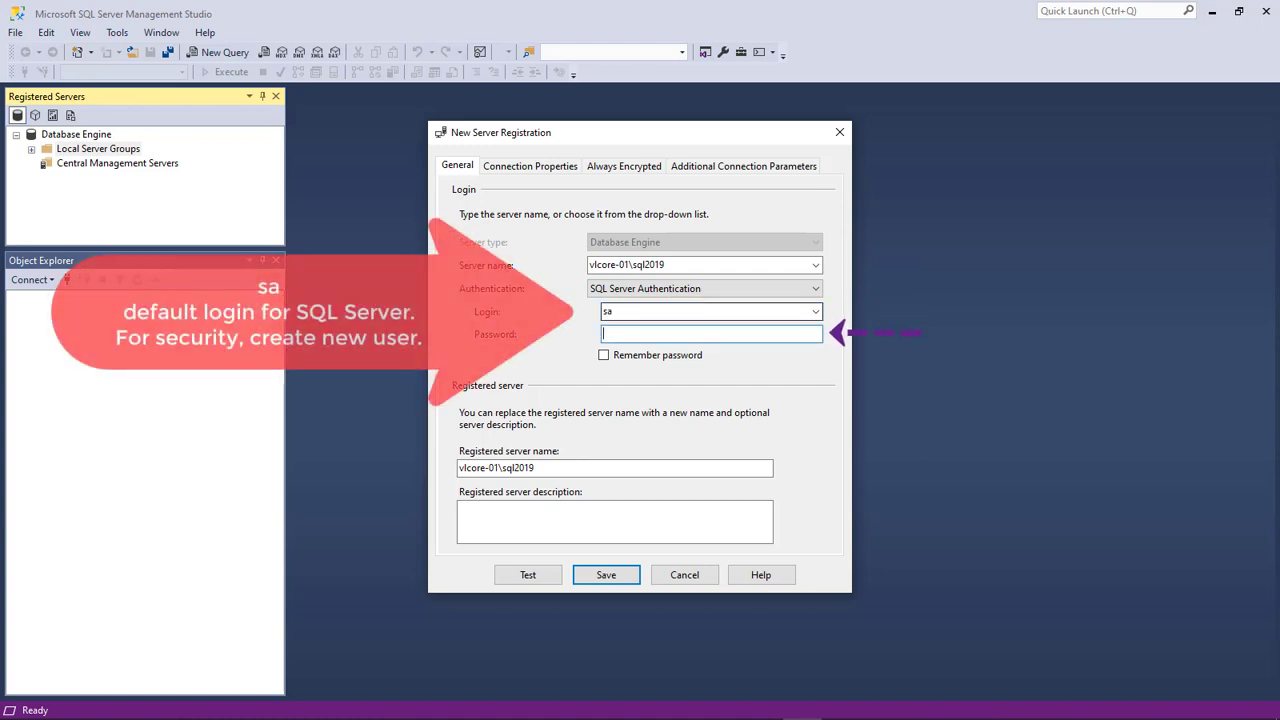
pyautogui.write('************')
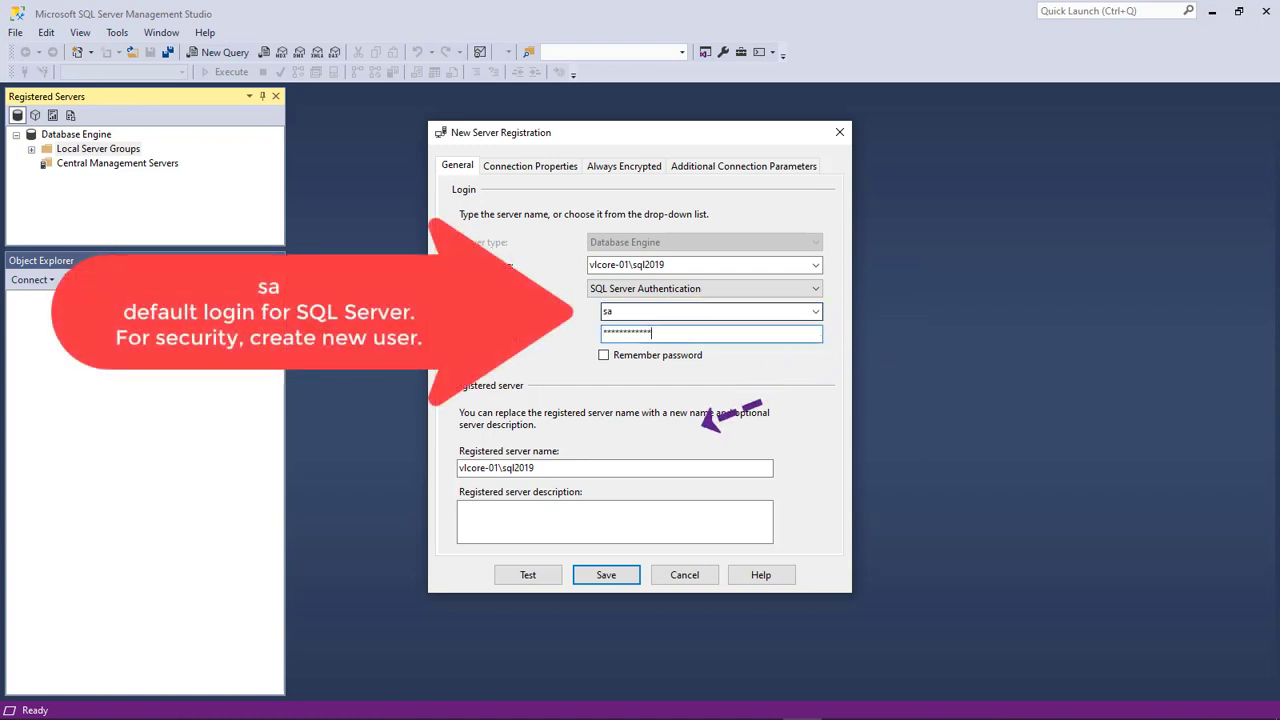
pyautogui.click(528, 575)
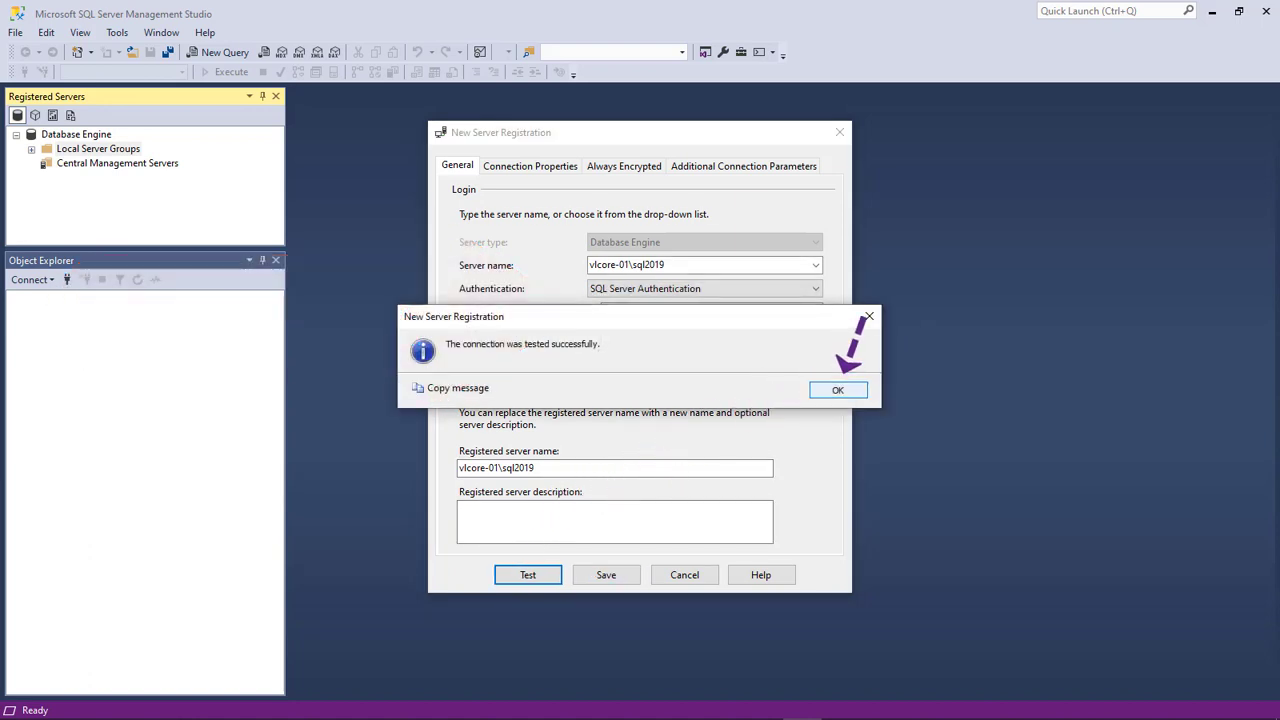
pyautogui.press('Return')
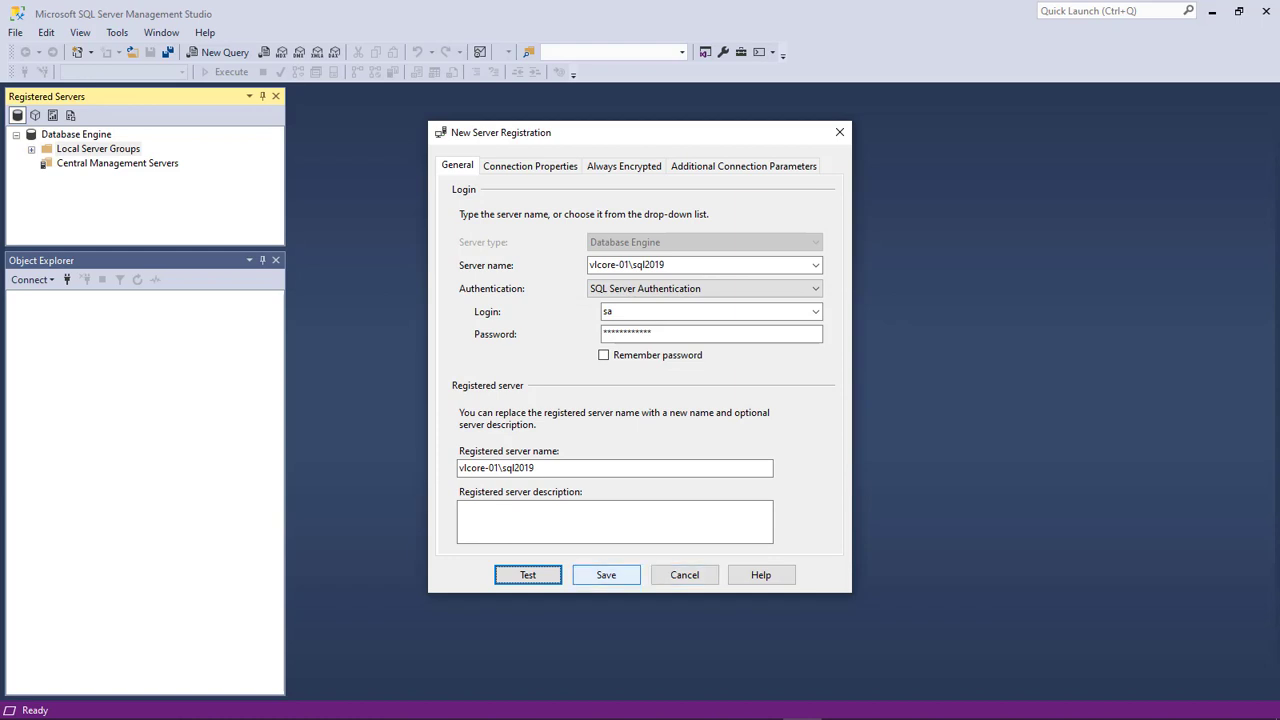
pyautogui.click(606, 575)
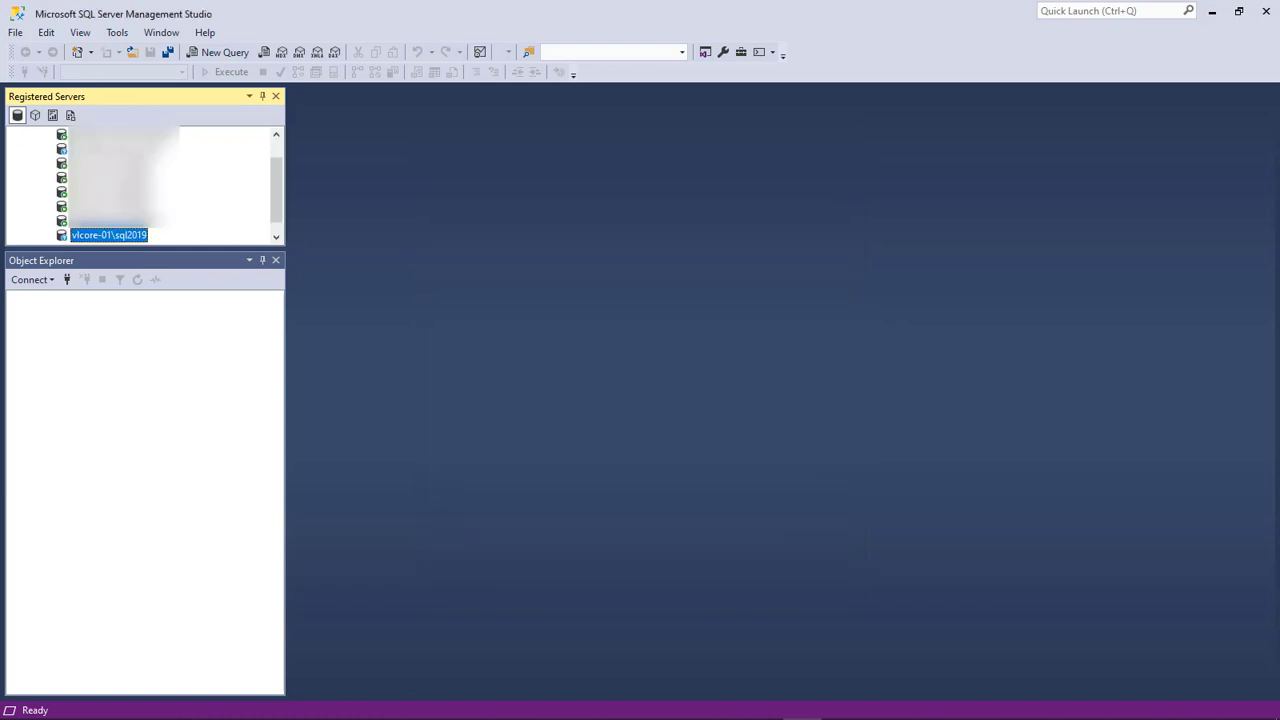
# Connect to the registered vlcore-01\sql2019 server using the sa password
pyautogui.doubleClick(109, 235)
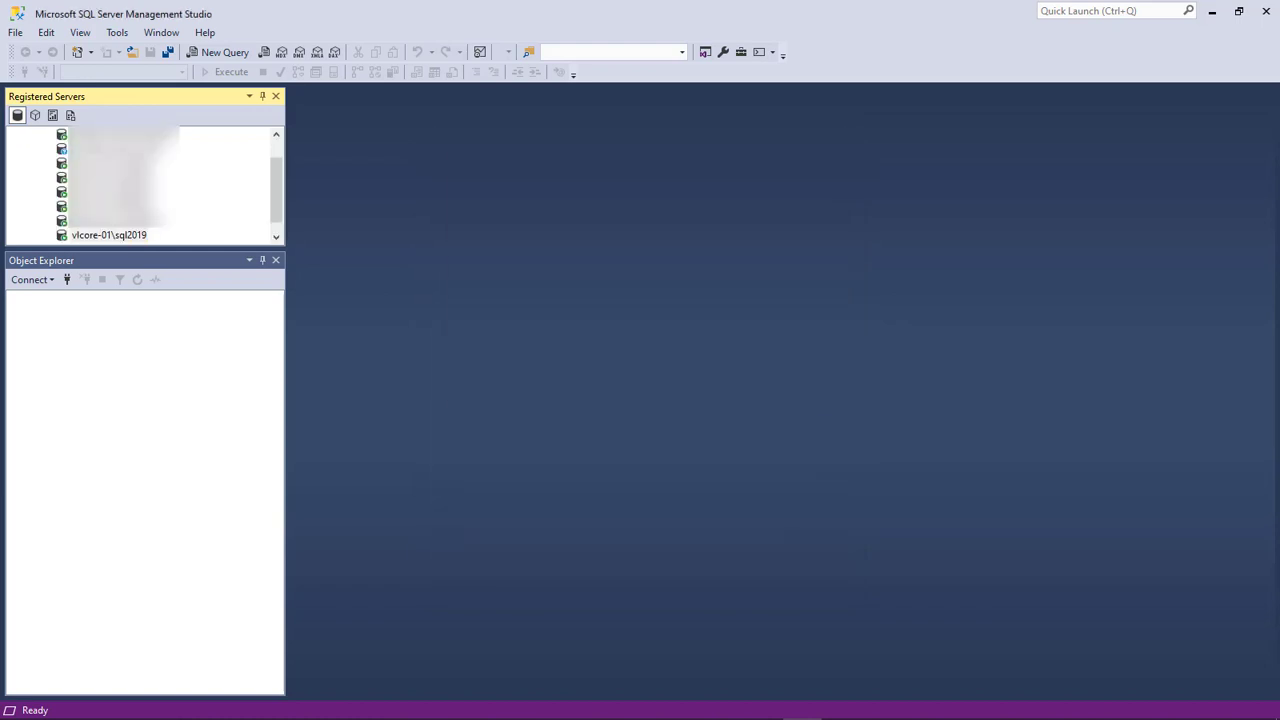
pyautogui.click(709, 329)
pyautogui.hotkey('ctrl', 'v')
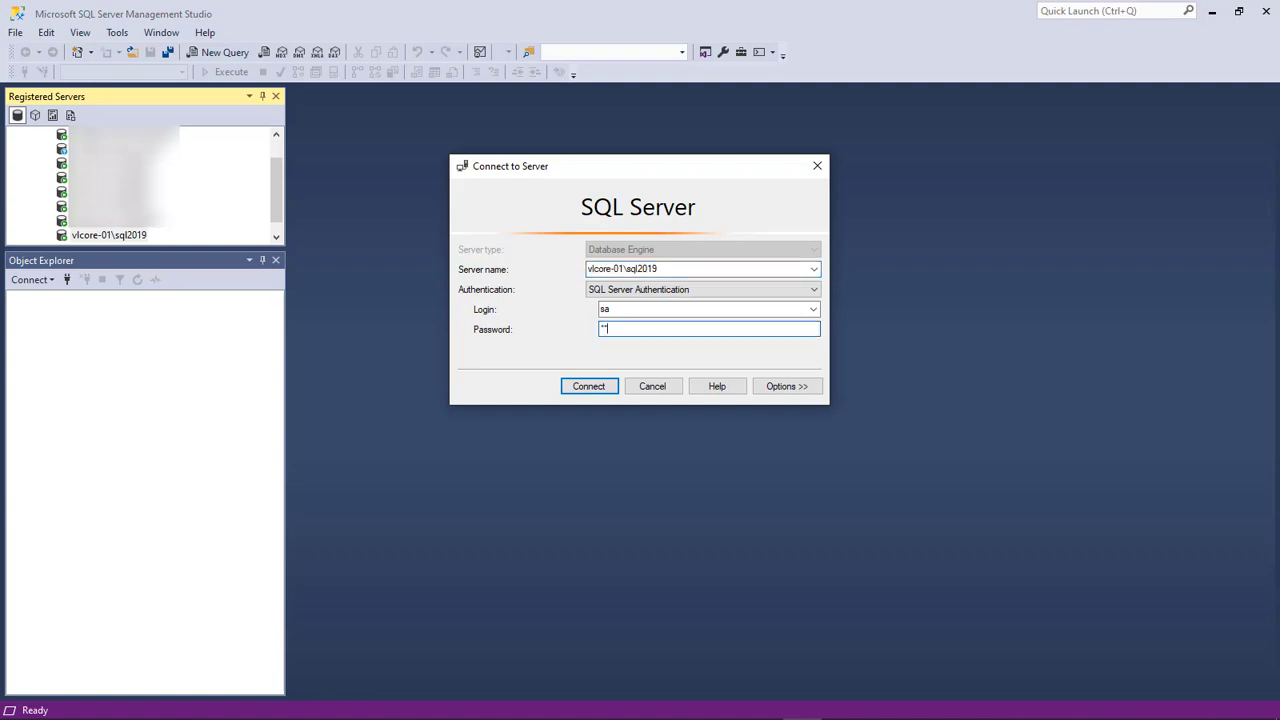
pyautogui.press('Return')
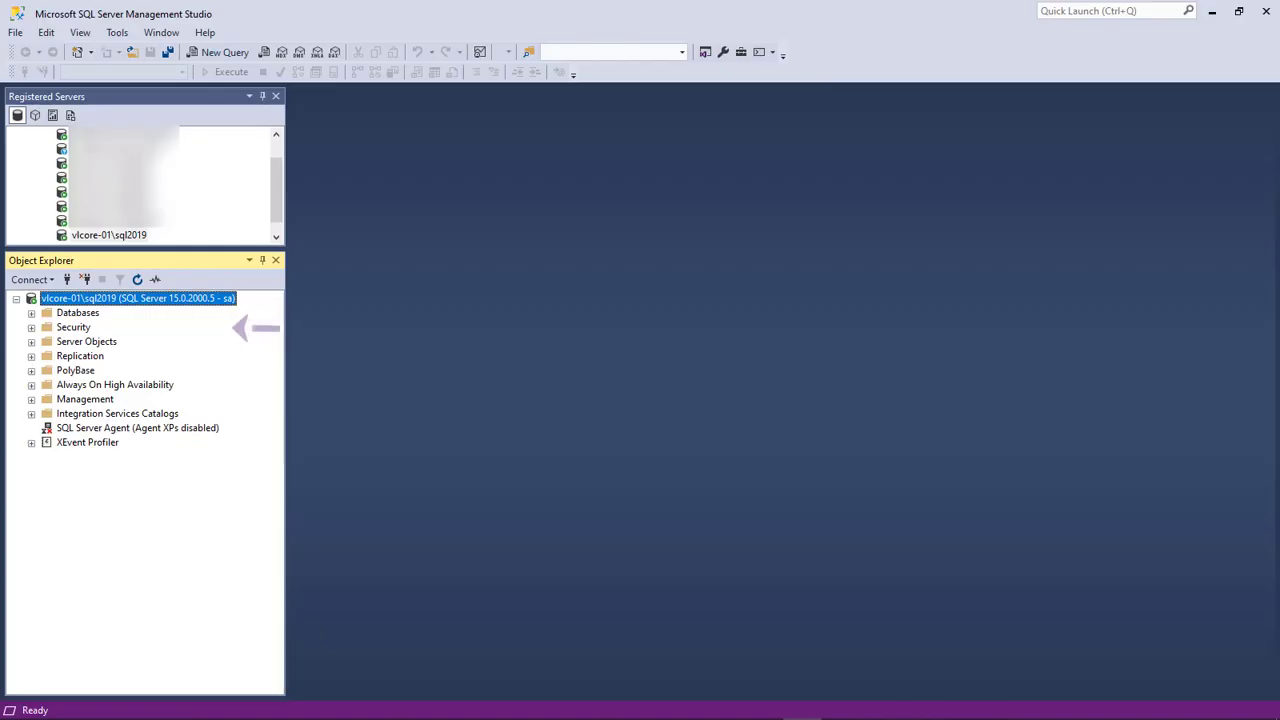
# Start a new login named testuser with SQL Server authentication and enter its password twice
pyautogui.rightClick(73, 328)
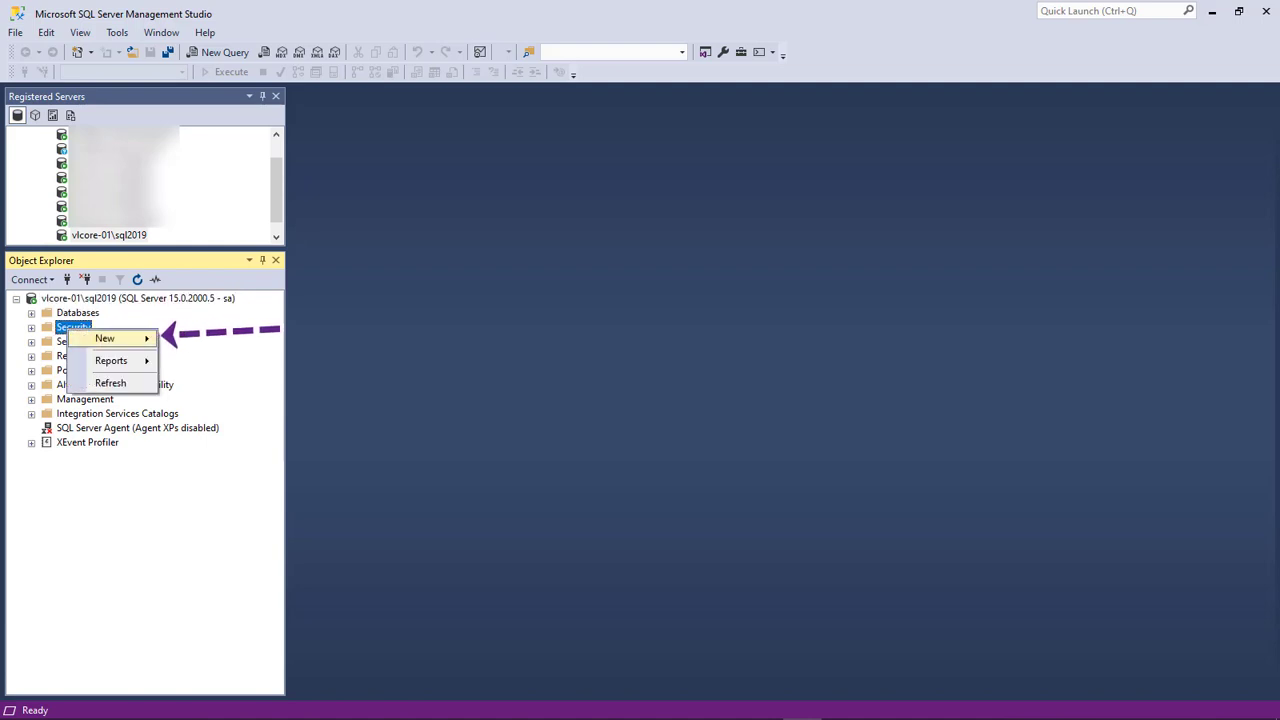
pyautogui.moveTo(105, 339)
pyautogui.click(199, 340)
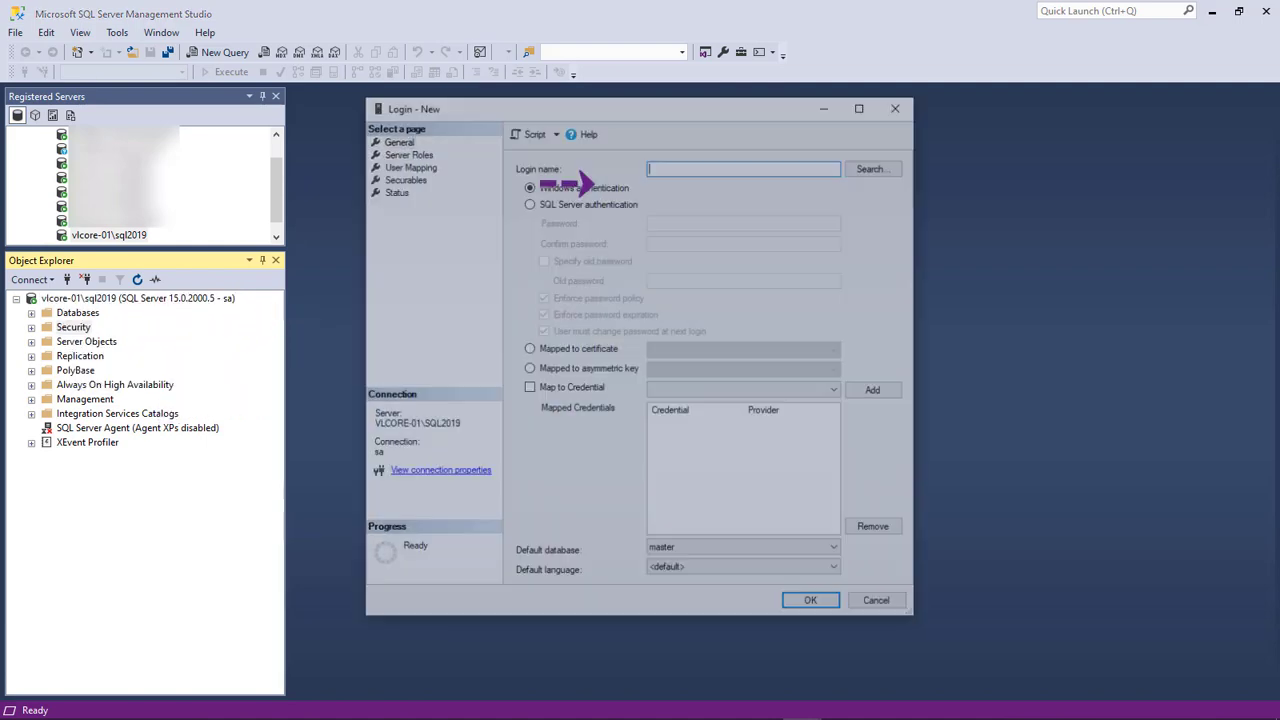
pyautogui.write('testuser')
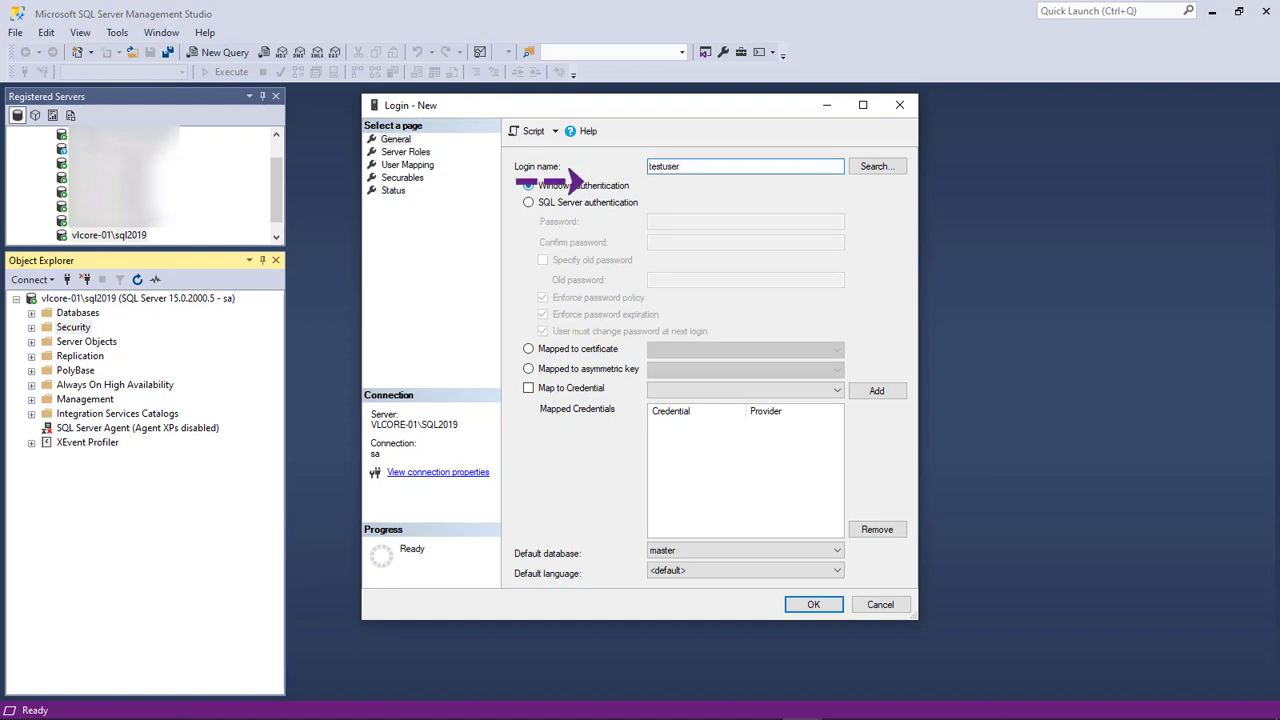
pyautogui.click(529, 202)
pyautogui.click(745, 222)
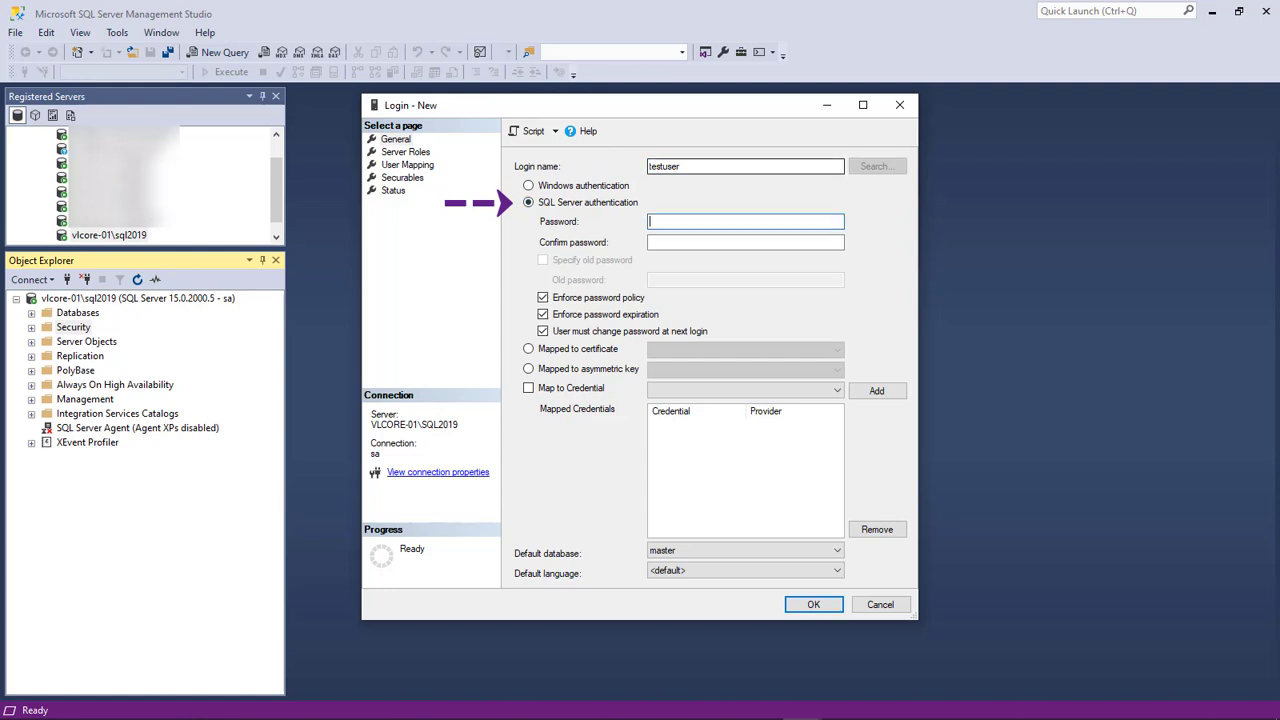
pyautogui.write('Pa$$w0rd')
pyautogui.press('Tab')
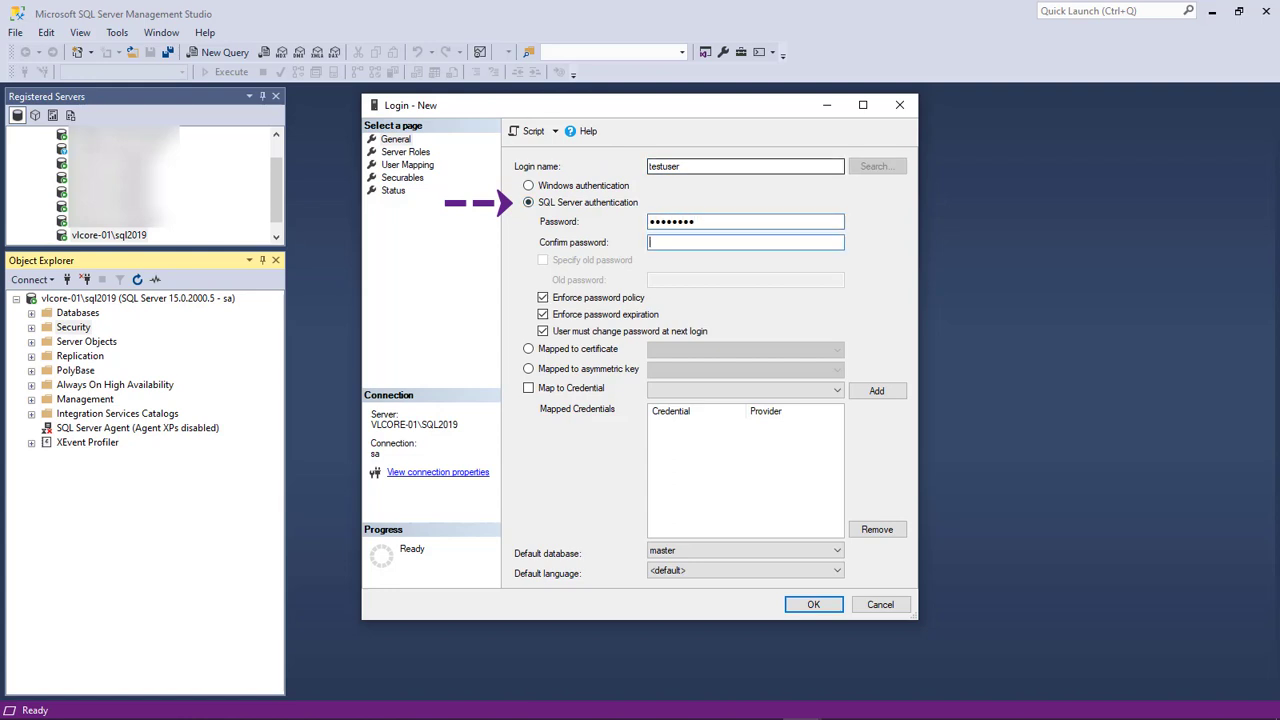
pyautogui.write('Pa$$w0r')
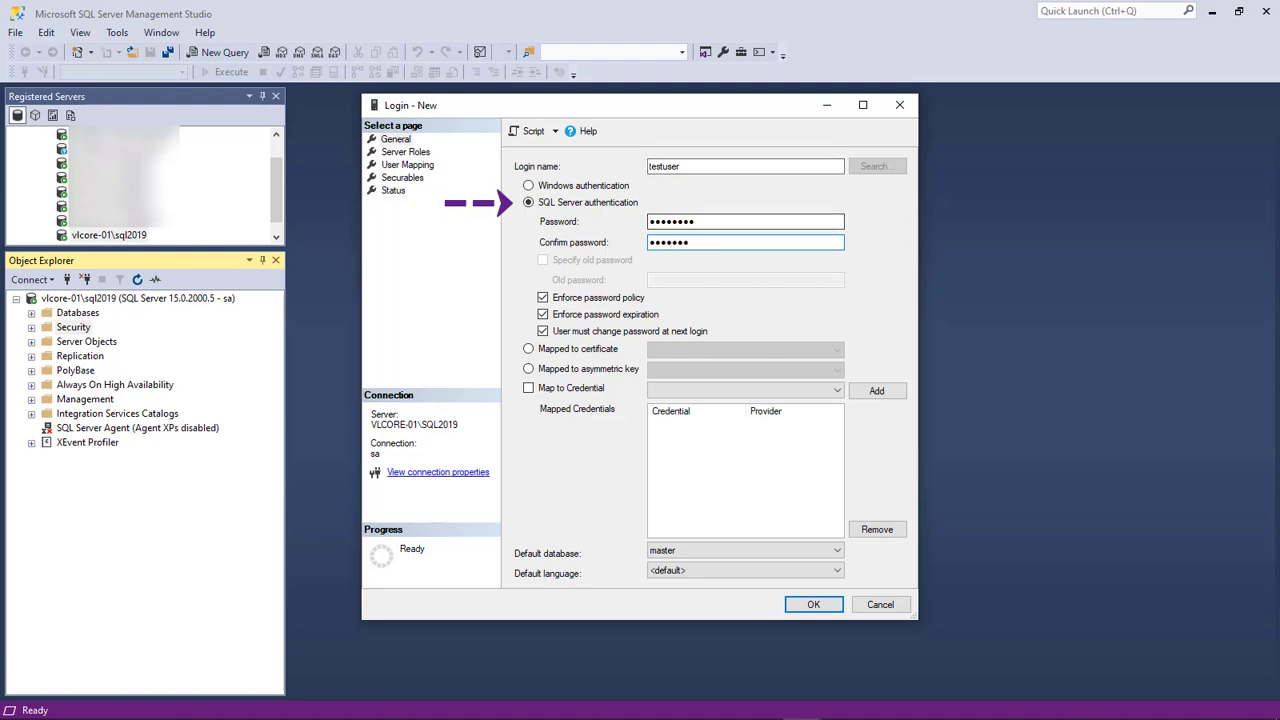
pyautogui.doubleClick(669, 242)
pyautogui.write('Pa$$w0rd')
# Turn off password policy enforcement and grant the login the sysadmin server role
pyautogui.click(543, 297)
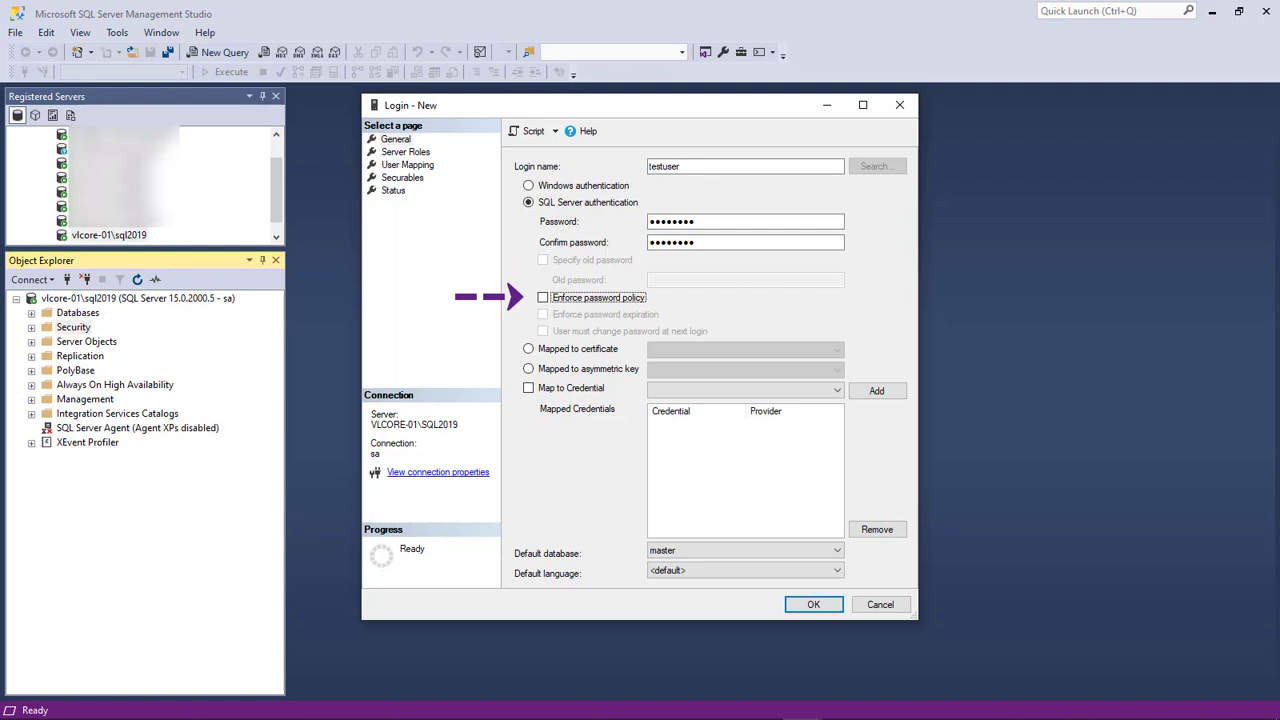
pyautogui.click(405, 151)
pyautogui.click(519, 311)
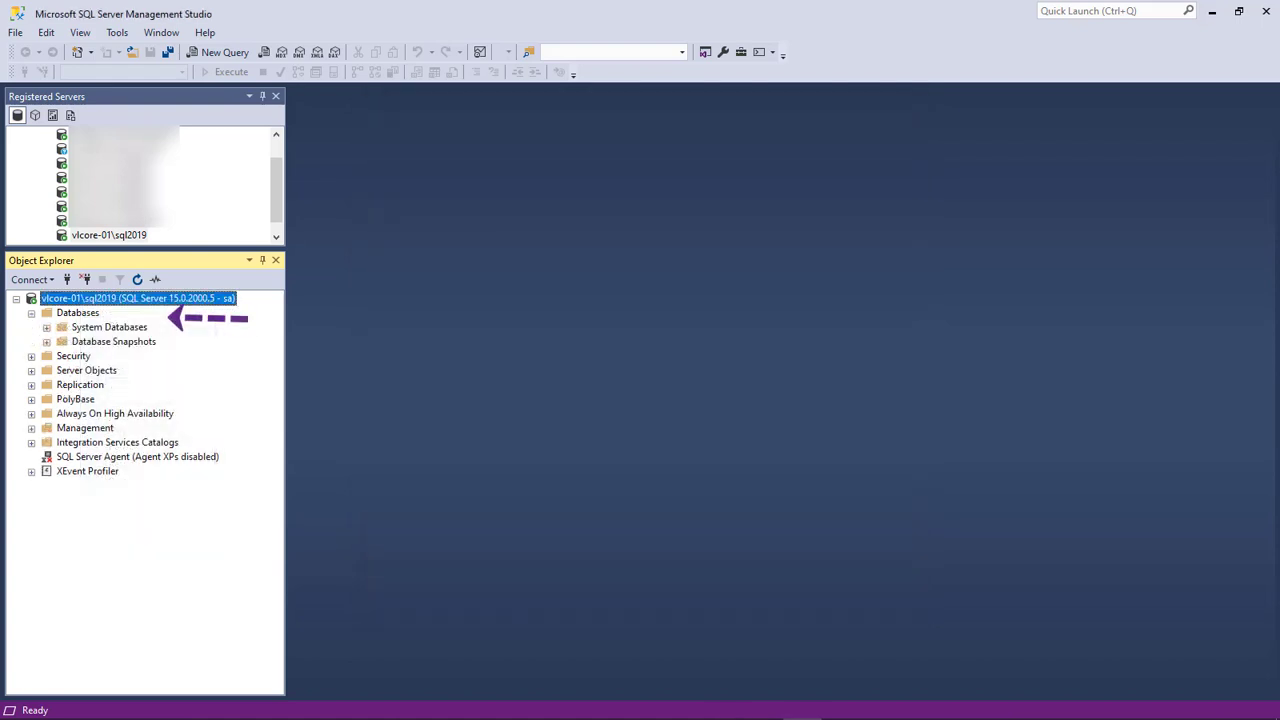
# Add a database named Virtual-Class-01 under Databases on vlcore-01\sql2019
pyautogui.rightClick(77, 312)
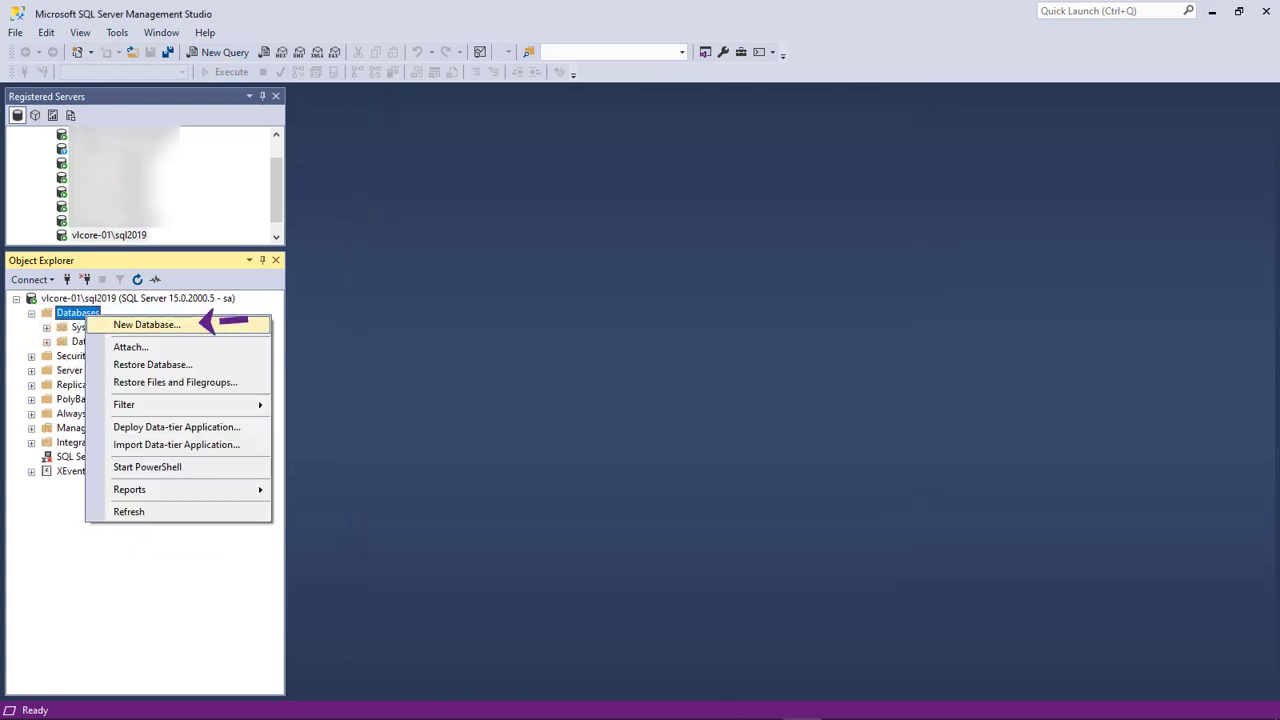
pyautogui.click(147, 325)
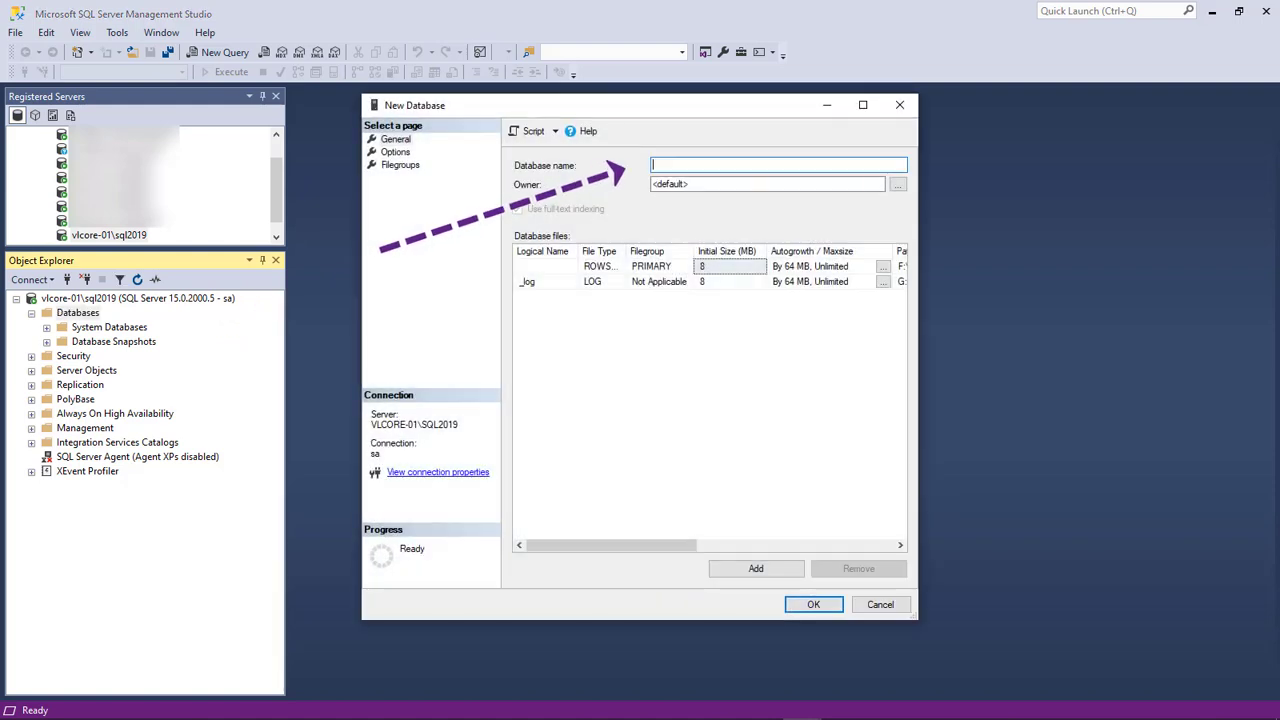
pyautogui.write('Virtual-Class-01')
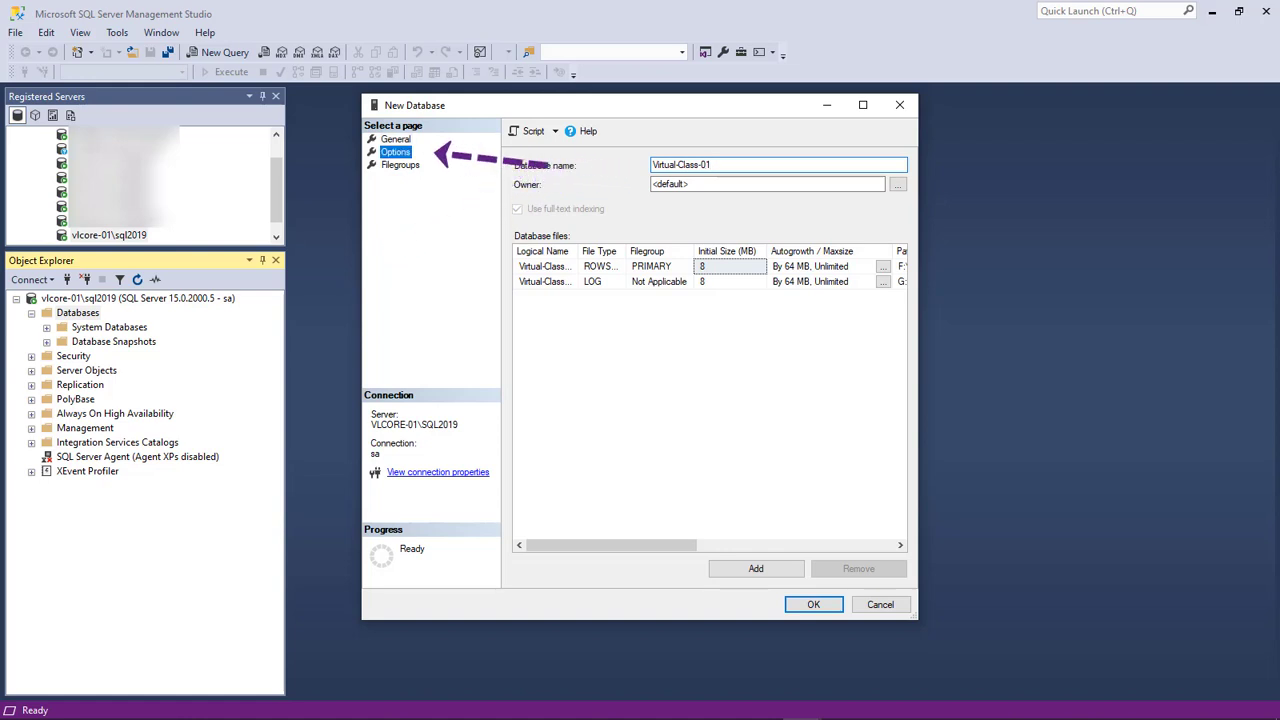
pyautogui.click(395, 152)
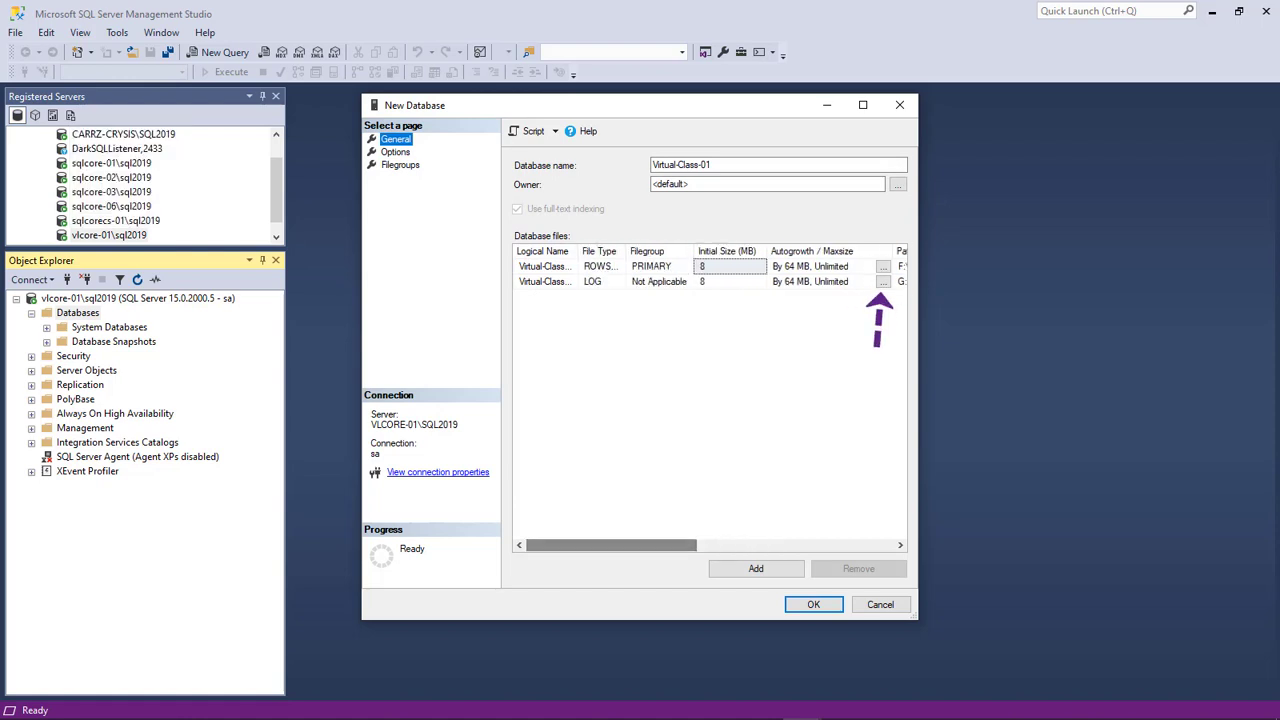
pyautogui.press('Return')
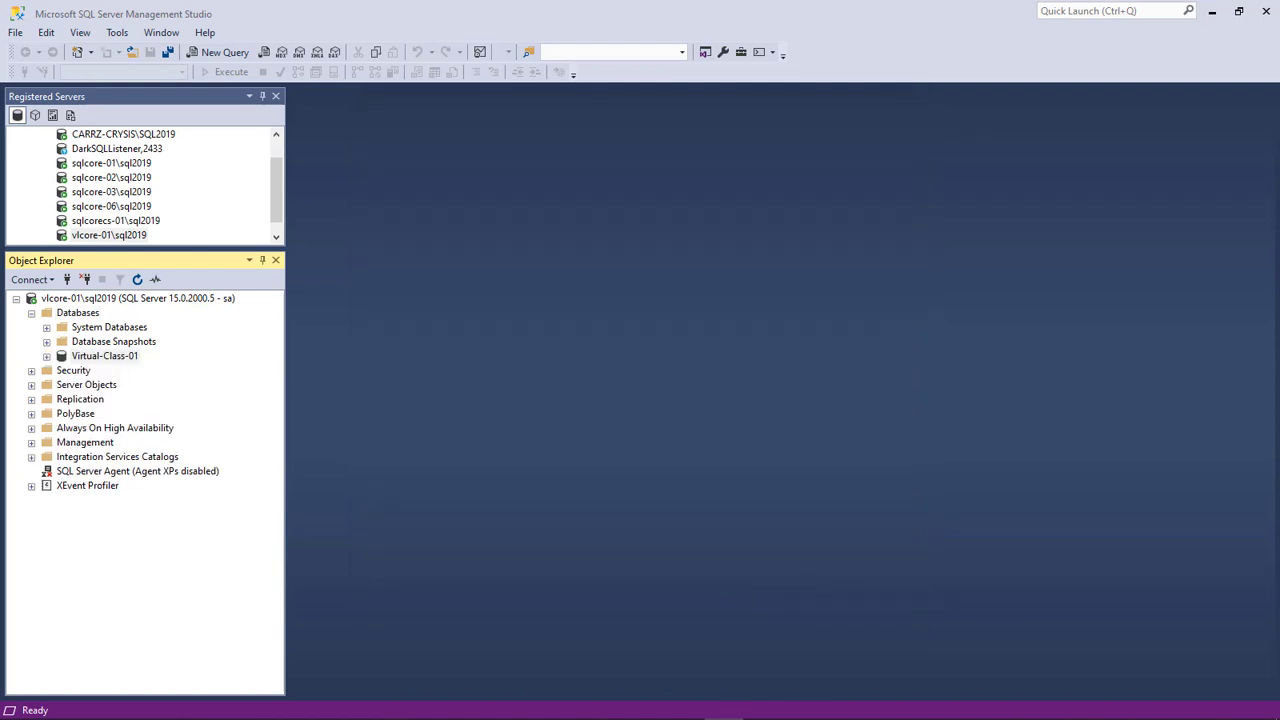
# Expand Virtual-Class-01 and start designing a new table in its Tables folder
pyautogui.doubleClick(105, 356)
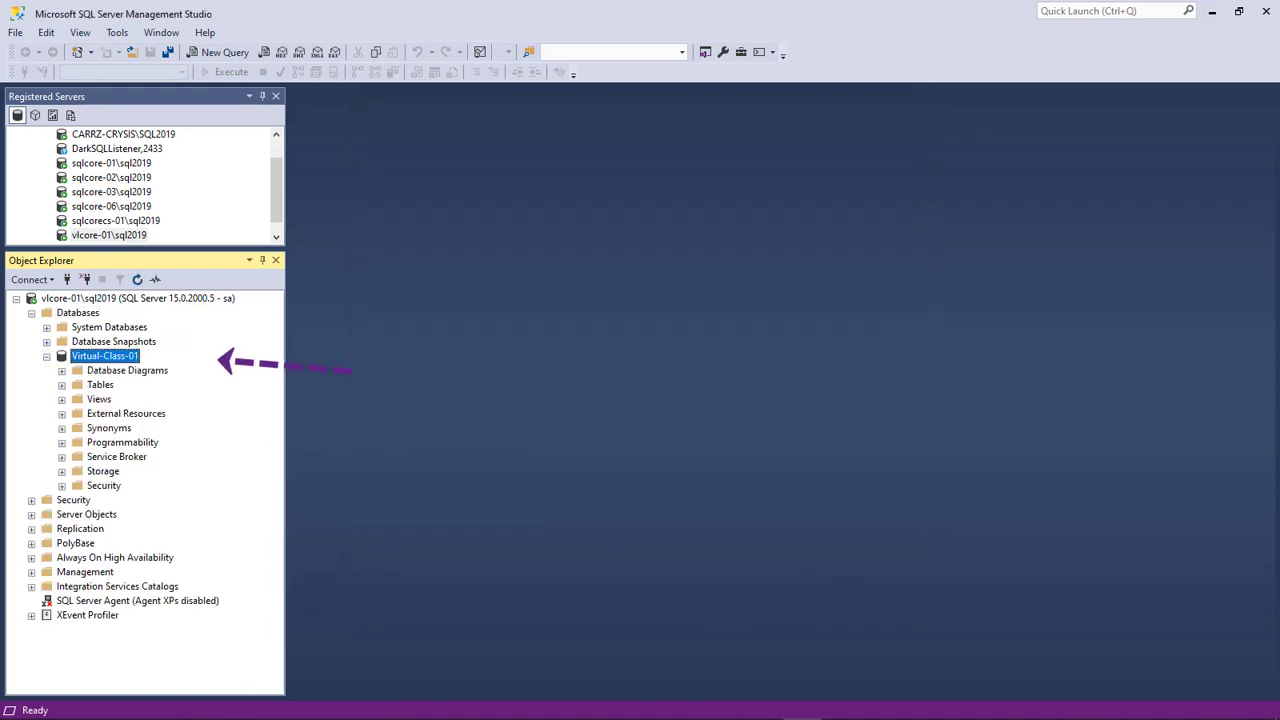
pyautogui.rightClick(100, 385)
pyautogui.moveTo(150, 394)
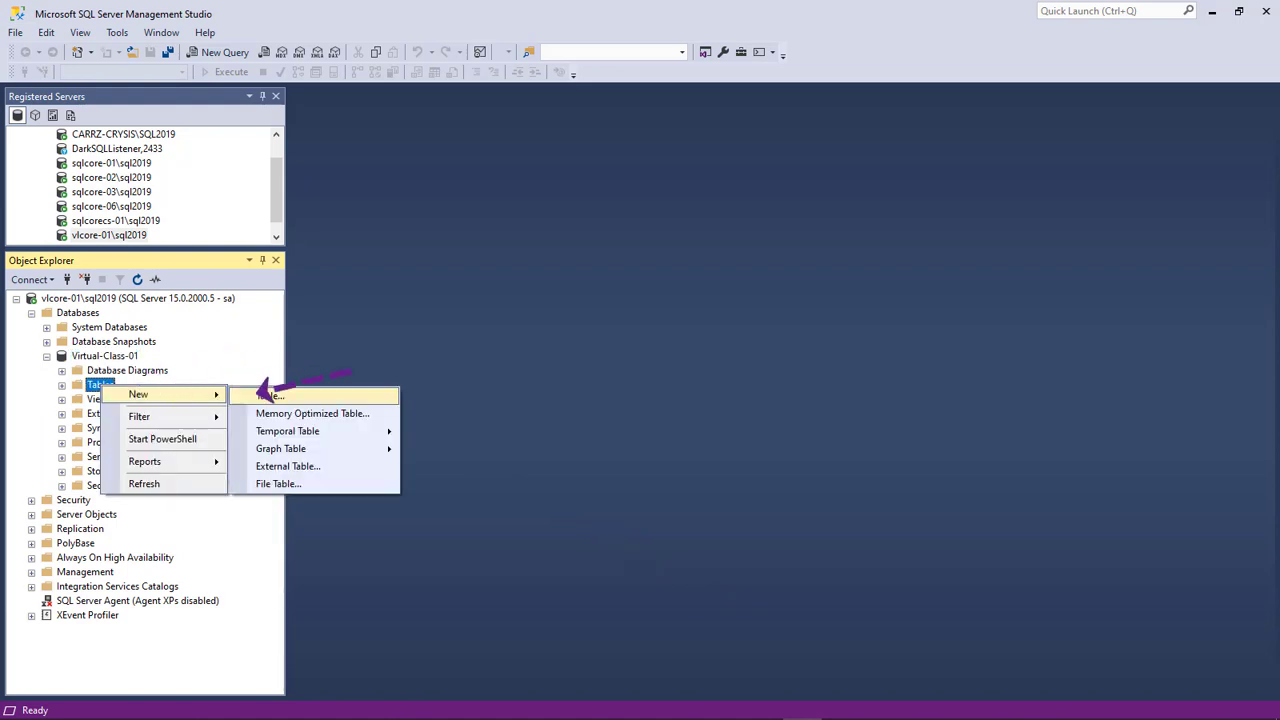
pyautogui.click(275, 394)
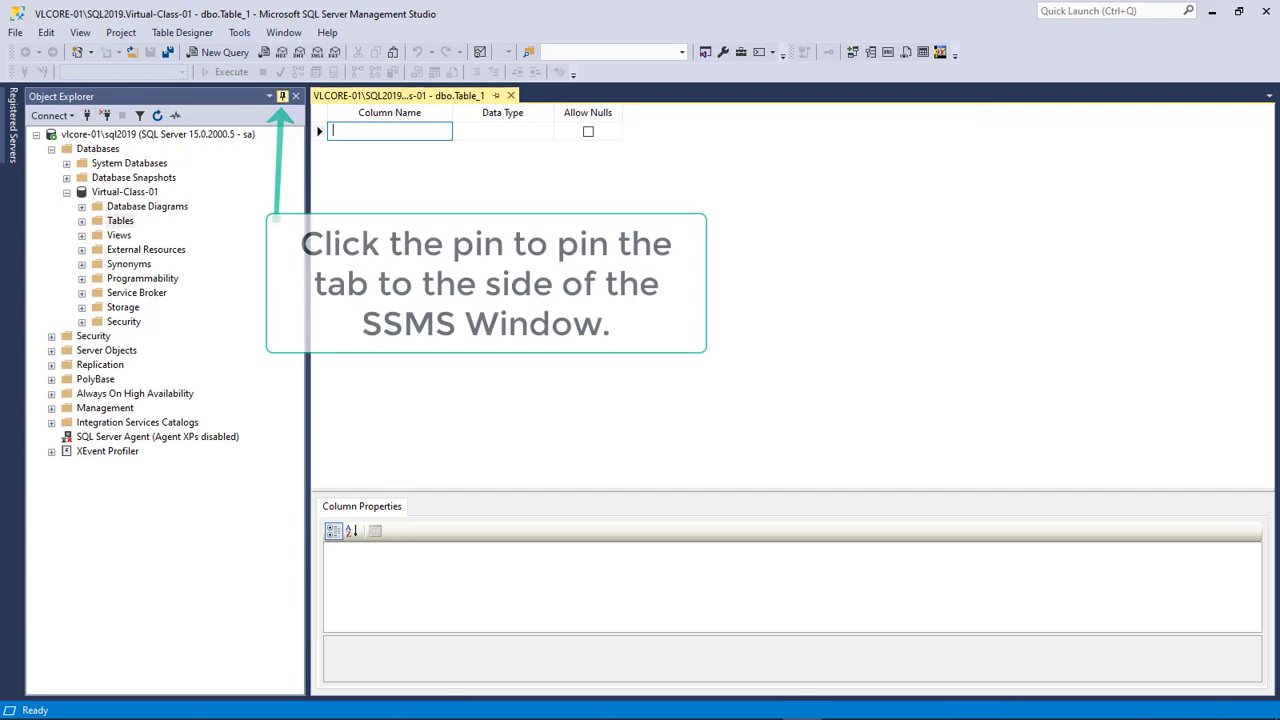
pyautogui.click(282, 96)
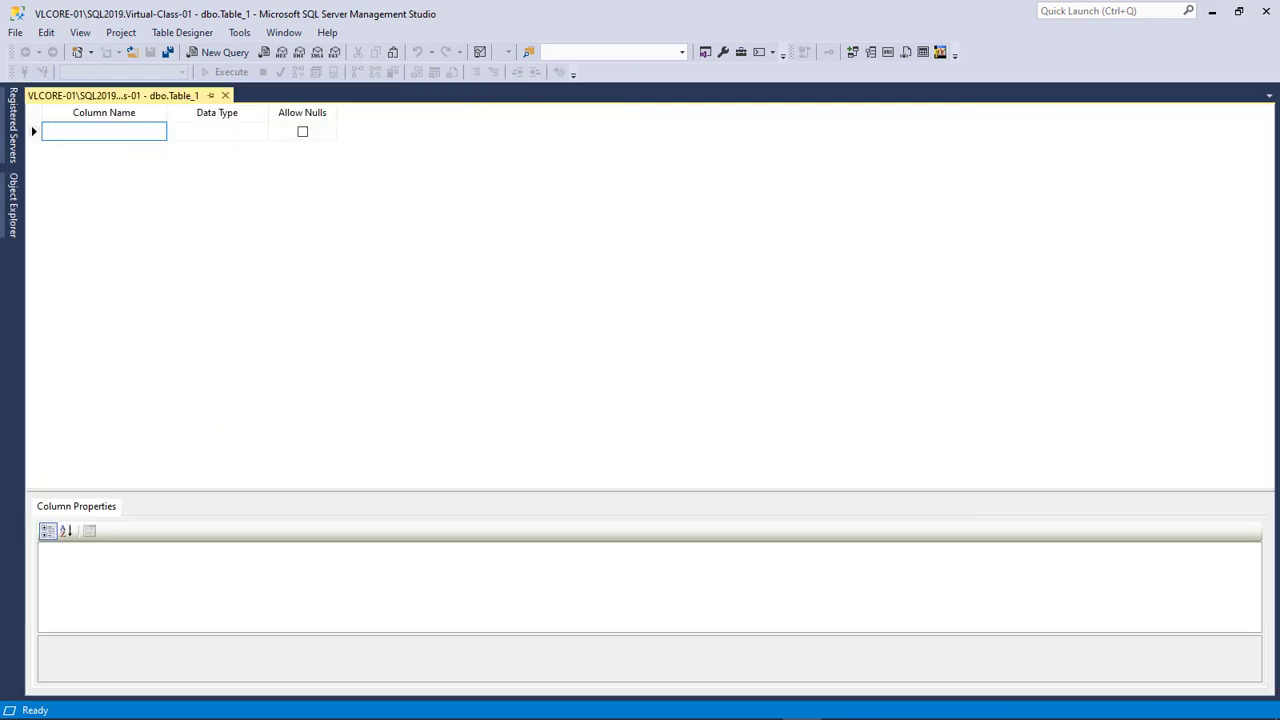
# Define non-null columns ID as int and TestName as nvarchar(50)
pyautogui.write('ID')
pyautogui.press('Tab')
pyautogui.write('int')
pyautogui.press('Tab')
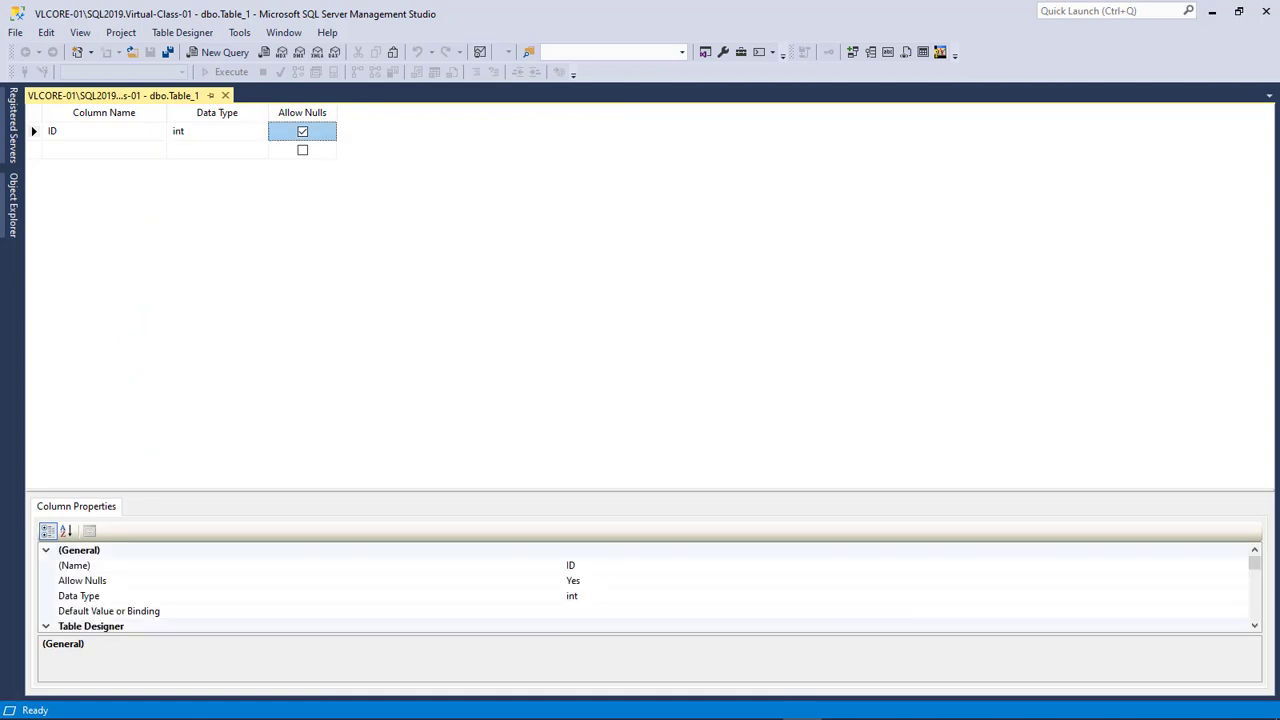
pyautogui.press('space')
pyautogui.press('Tab')
pyautogui.write('TestName')
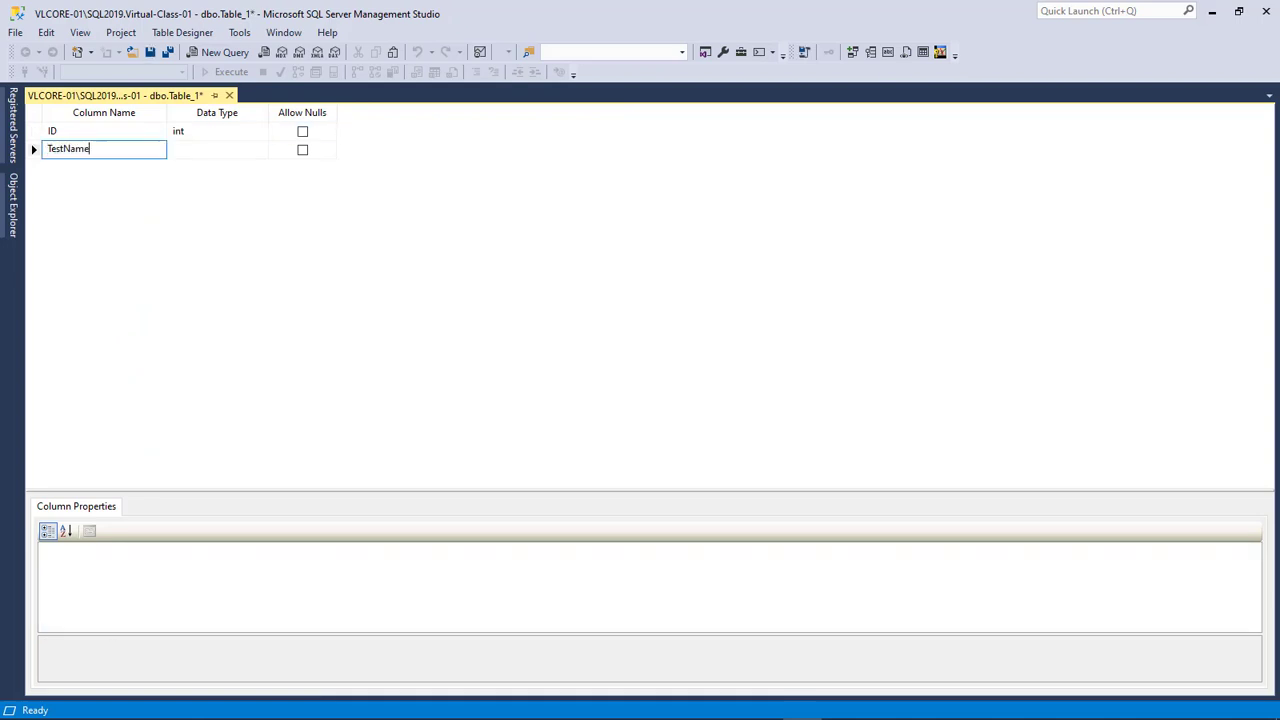
pyautogui.press('Tab')
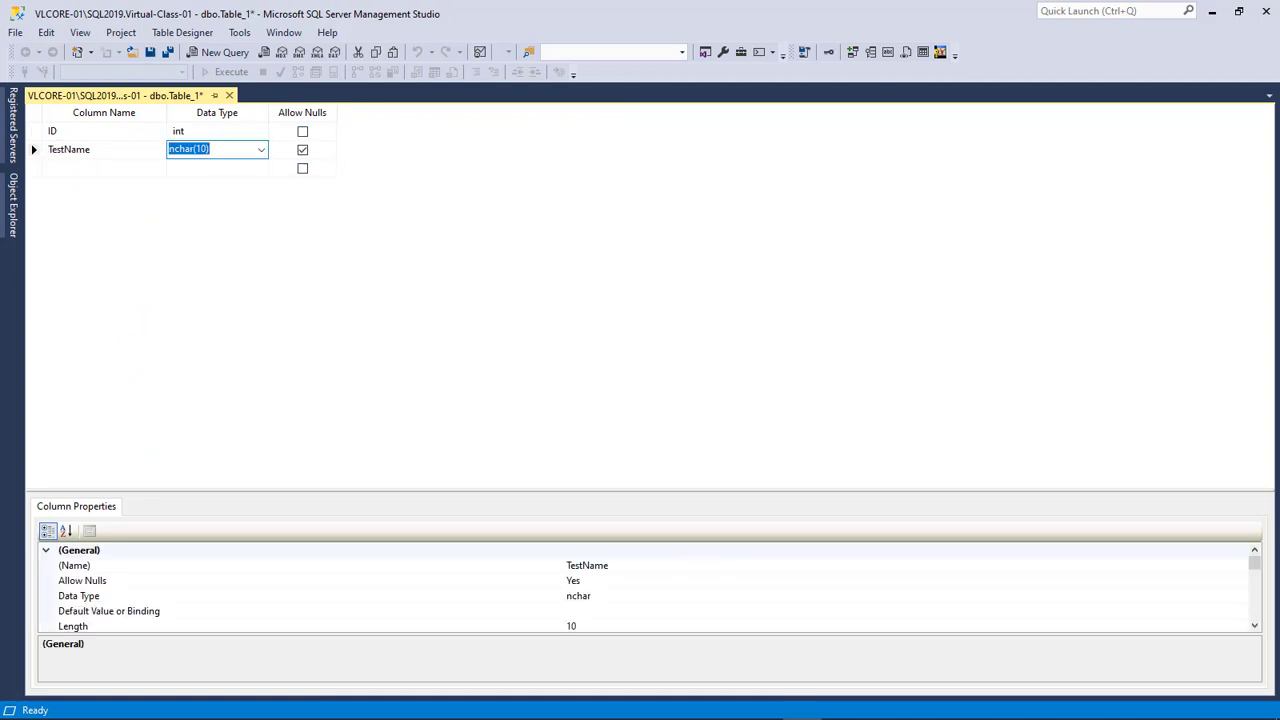
pyautogui.write('nvarchar(50)')
pyautogui.press('Tab')
pyautogui.press('space')
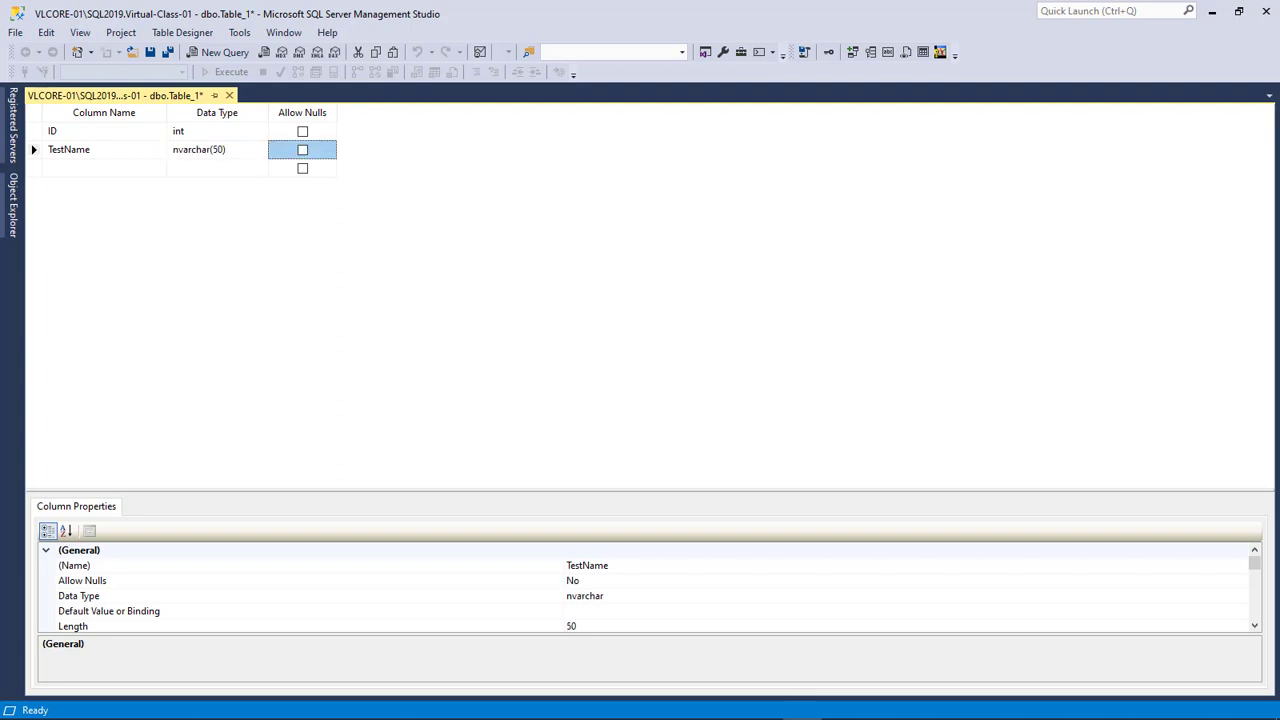
# Make ID the primary key and an auto-incrementing identity column
pyautogui.click(33, 131)
pyautogui.rightClick(34, 132)
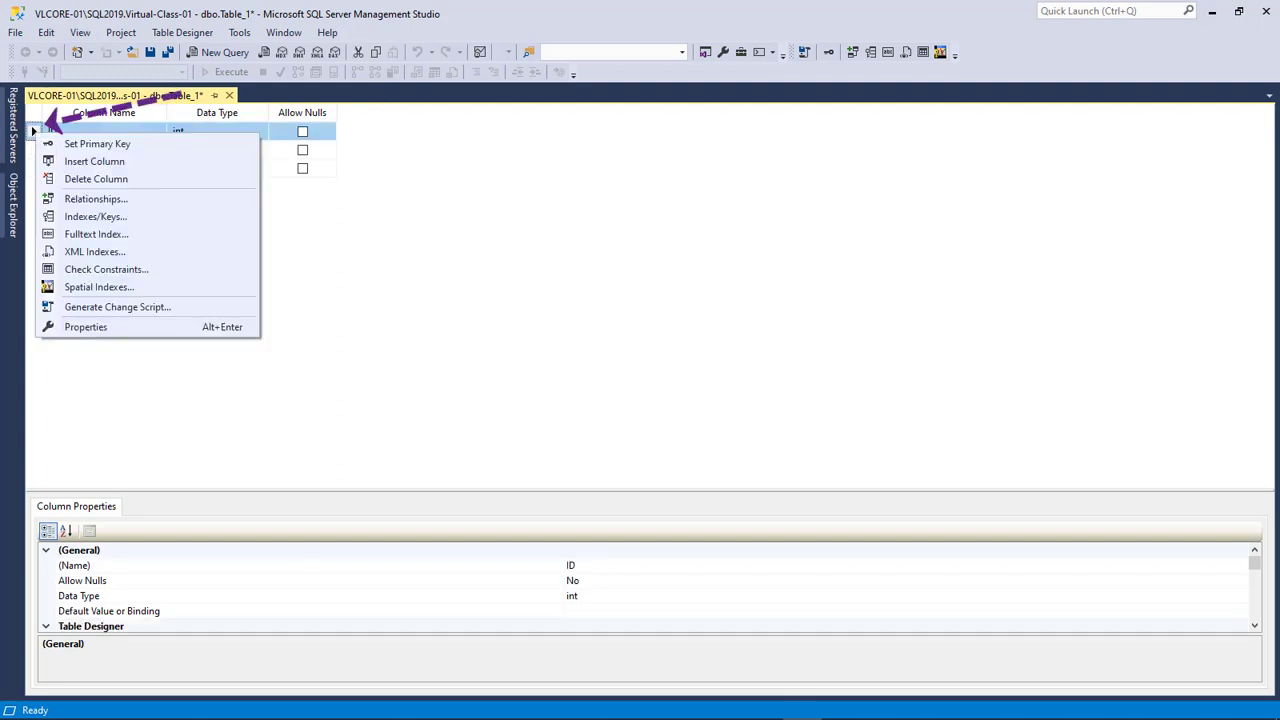
pyautogui.click(97, 144)
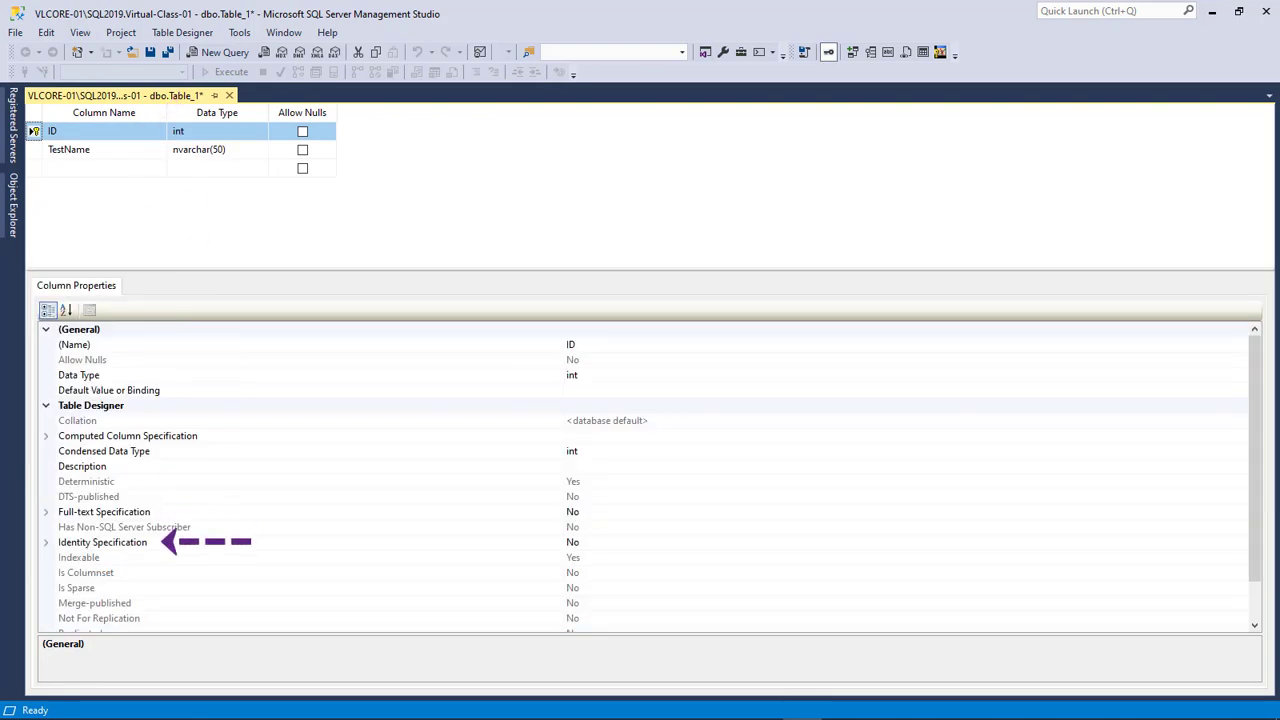
pyautogui.click(46, 542)
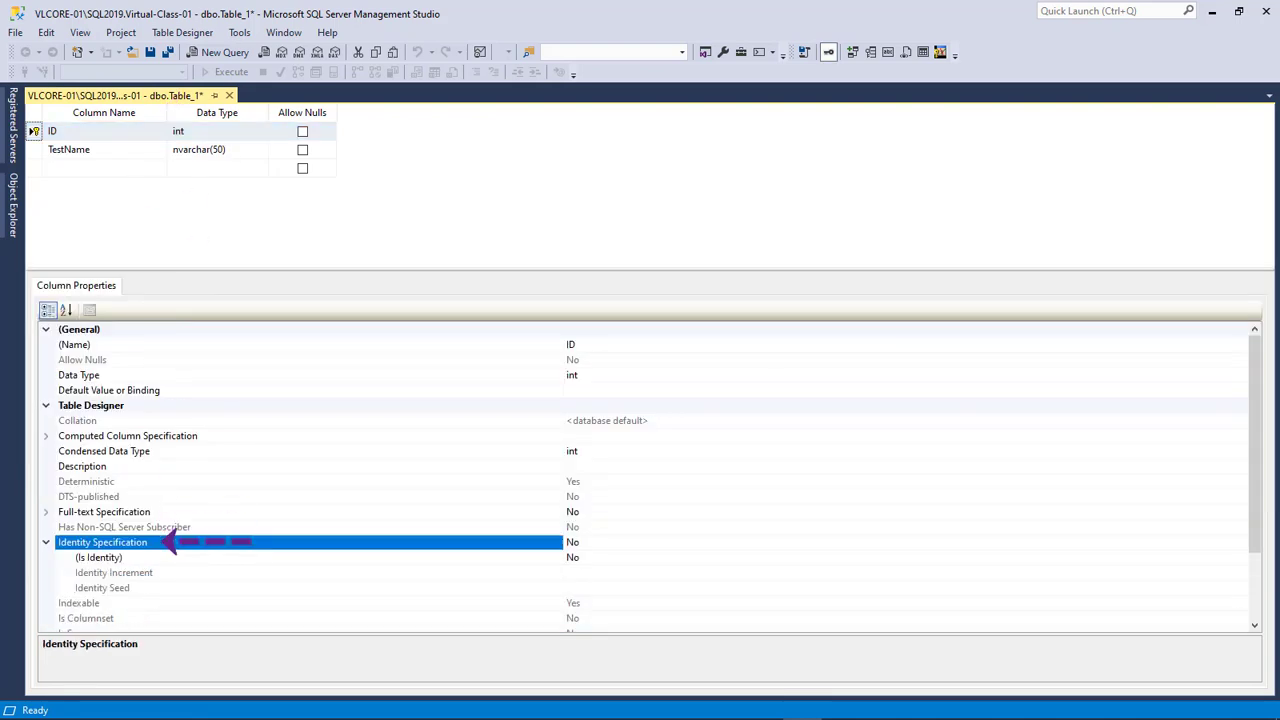
pyautogui.click(573, 557)
pyautogui.doubleClick(573, 557)
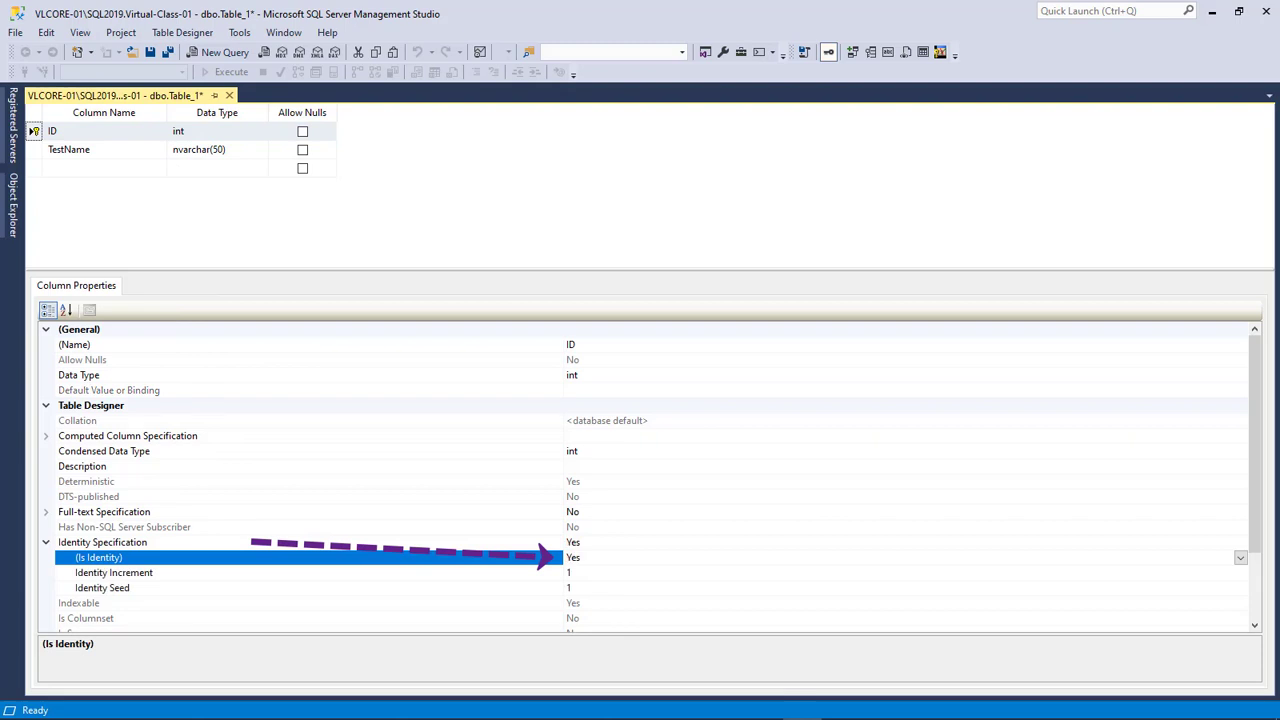
# Save the new table as TestTable
pyautogui.hotkey('ctrl', 's')
pyautogui.write('T')
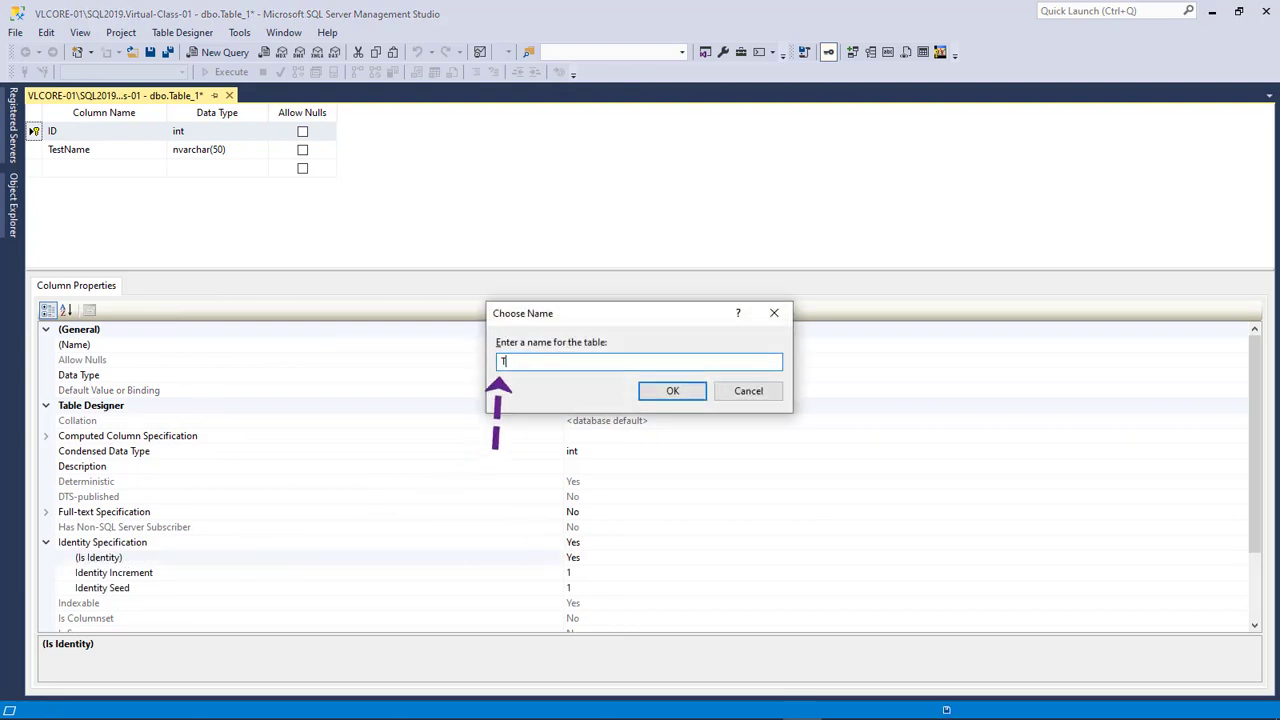
pyautogui.write('estTable')
pyautogui.click(668, 390)
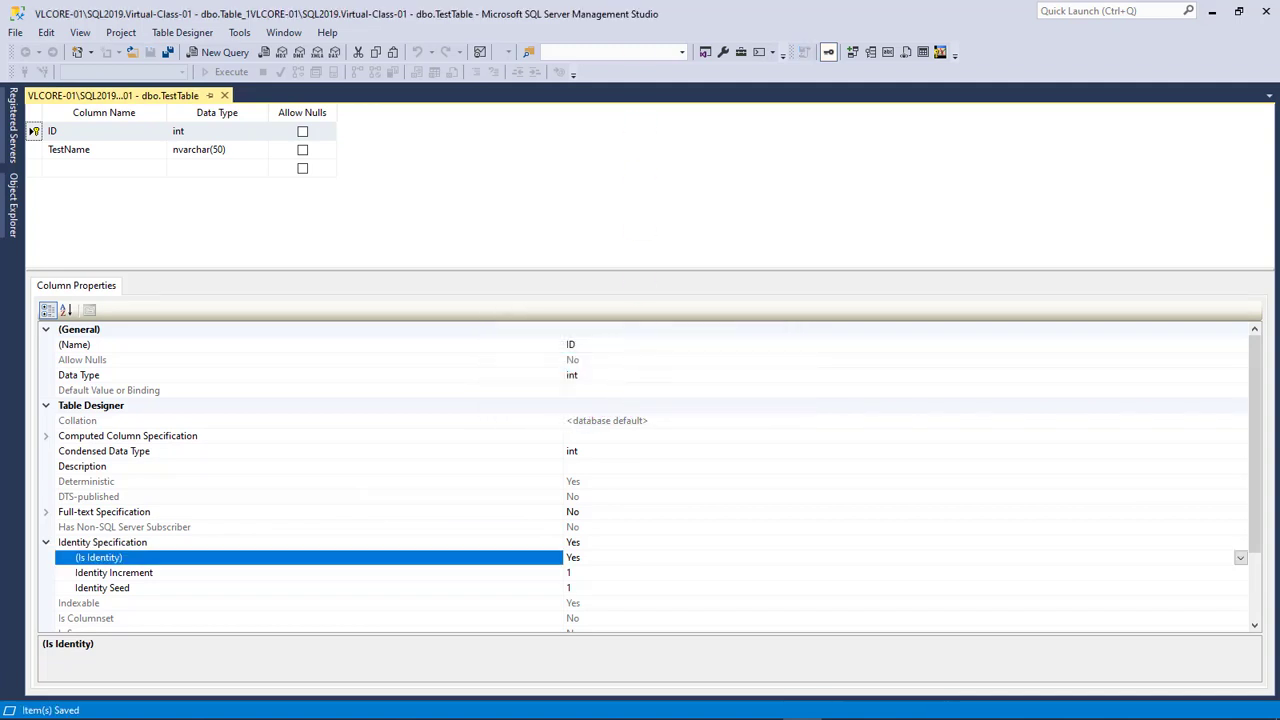
pyautogui.hotkey('alt', 'Tab')
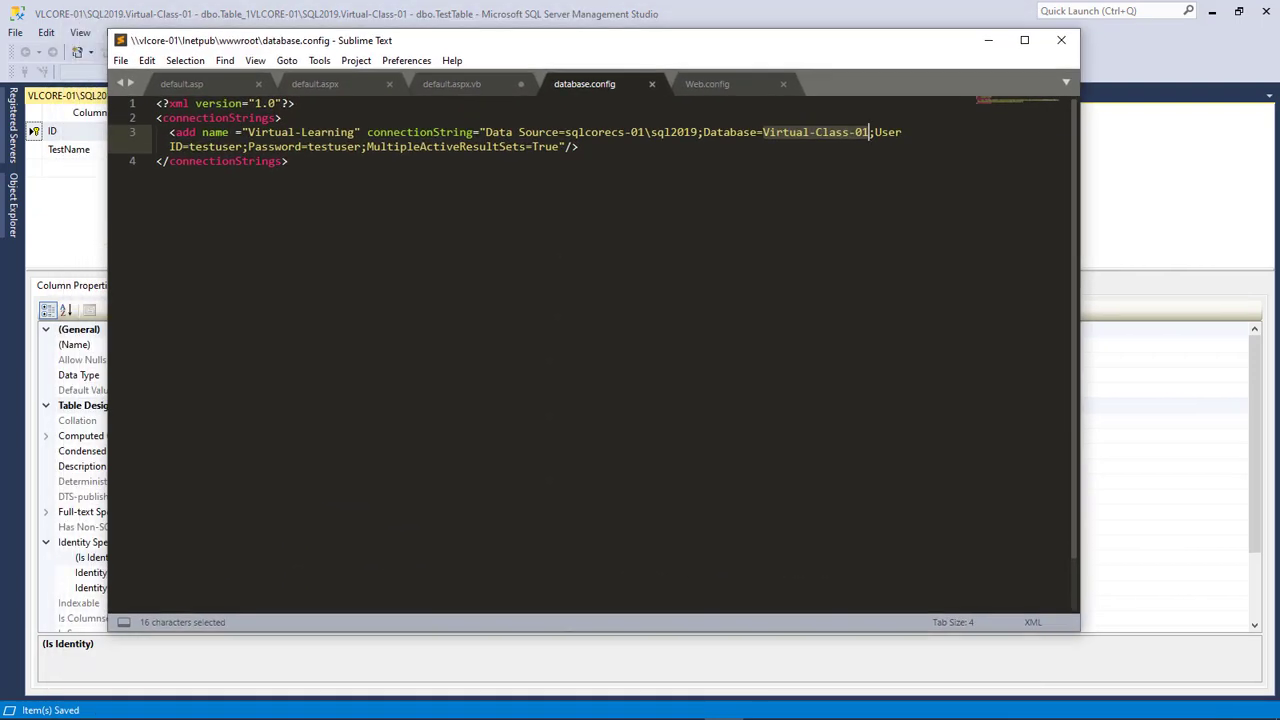
# Review the database.config reference and 4.7.2 target framework in Web.config
pyautogui.hotkey('ctrl', 'Tab')
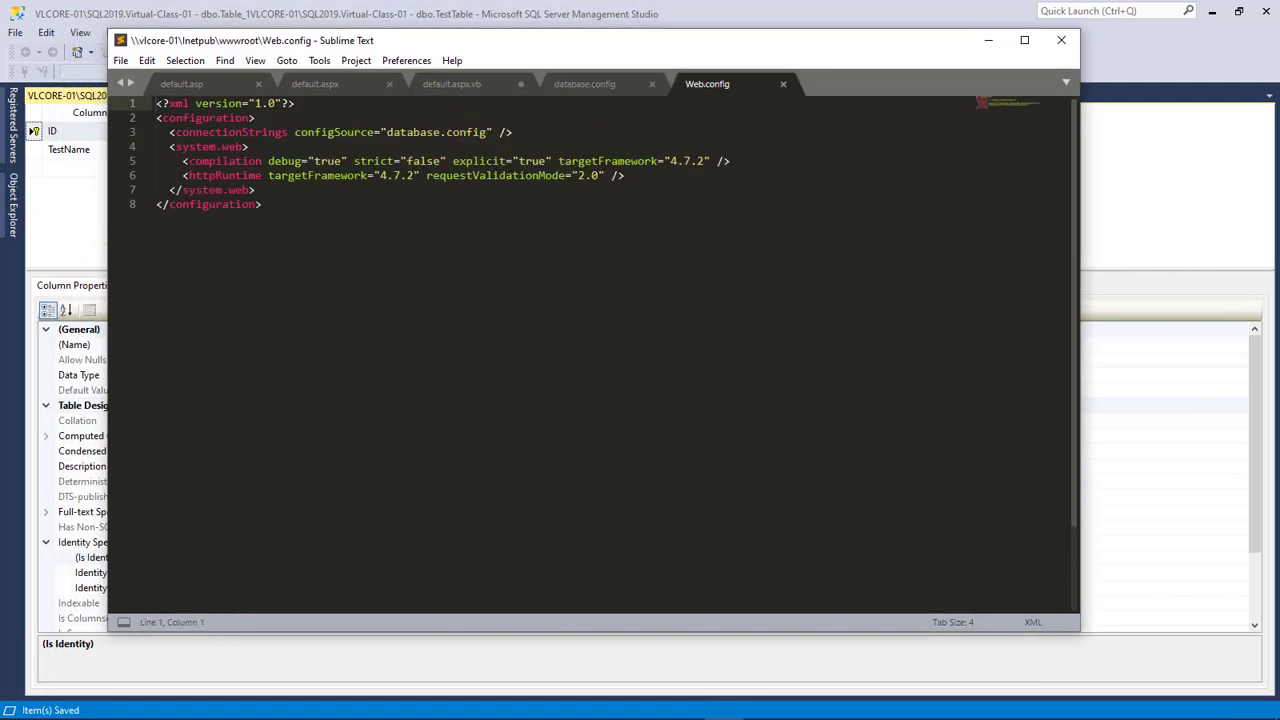
pyautogui.moveTo(487, 132); pyautogui.dragTo(387, 132)
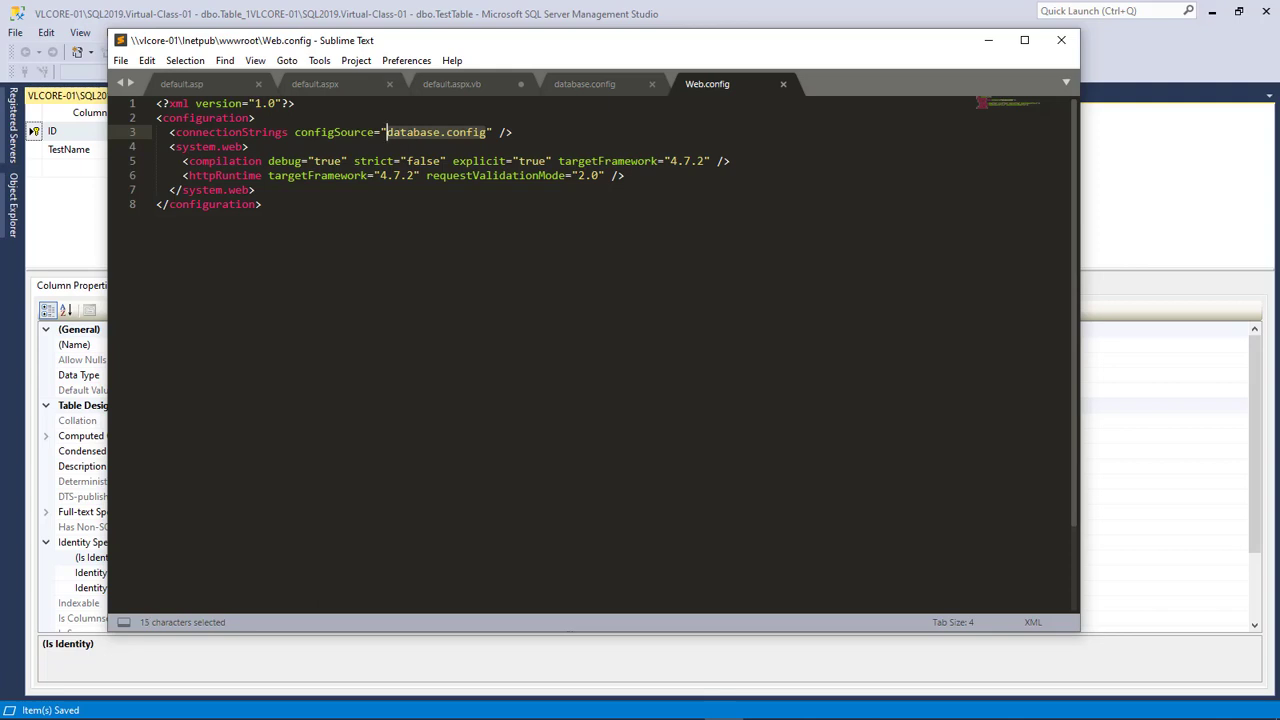
pyautogui.moveTo(704, 161); pyautogui.dragTo(697, 161)
pyautogui.click(658, 161)
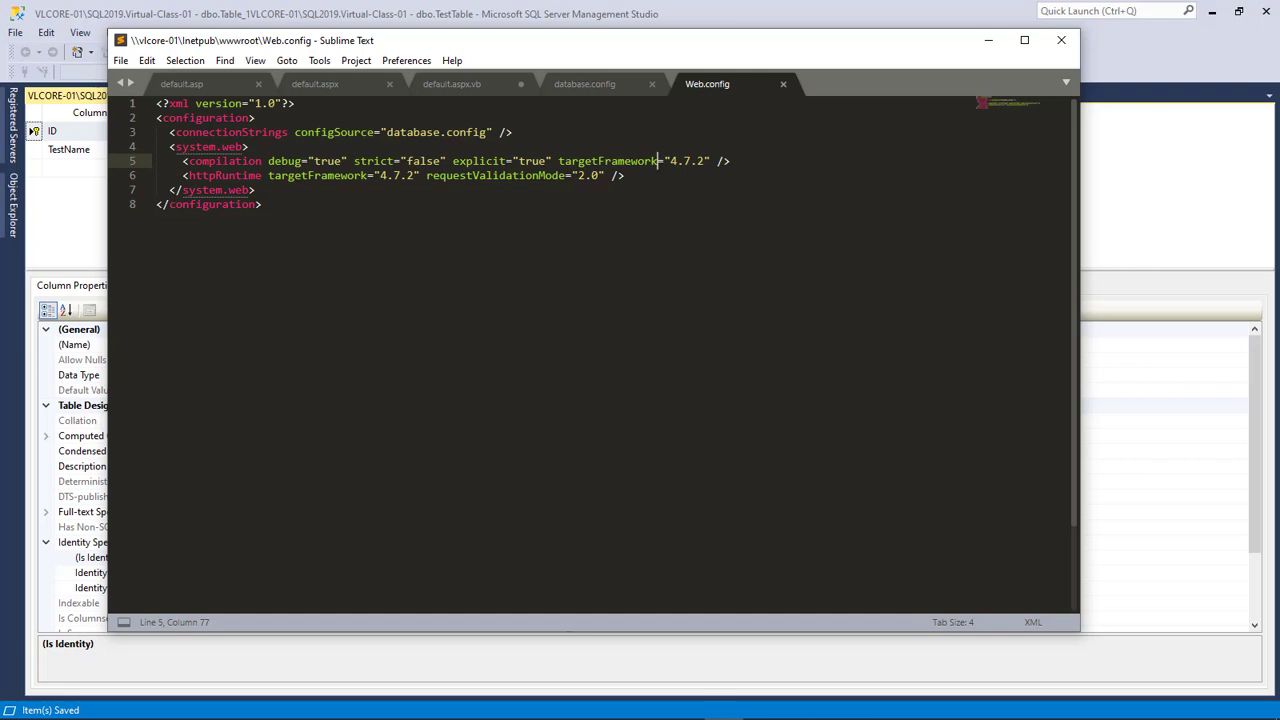
# Replace the sqlcorecs server name with VLCore in database.config's Data Source
pyautogui.click(585, 84)
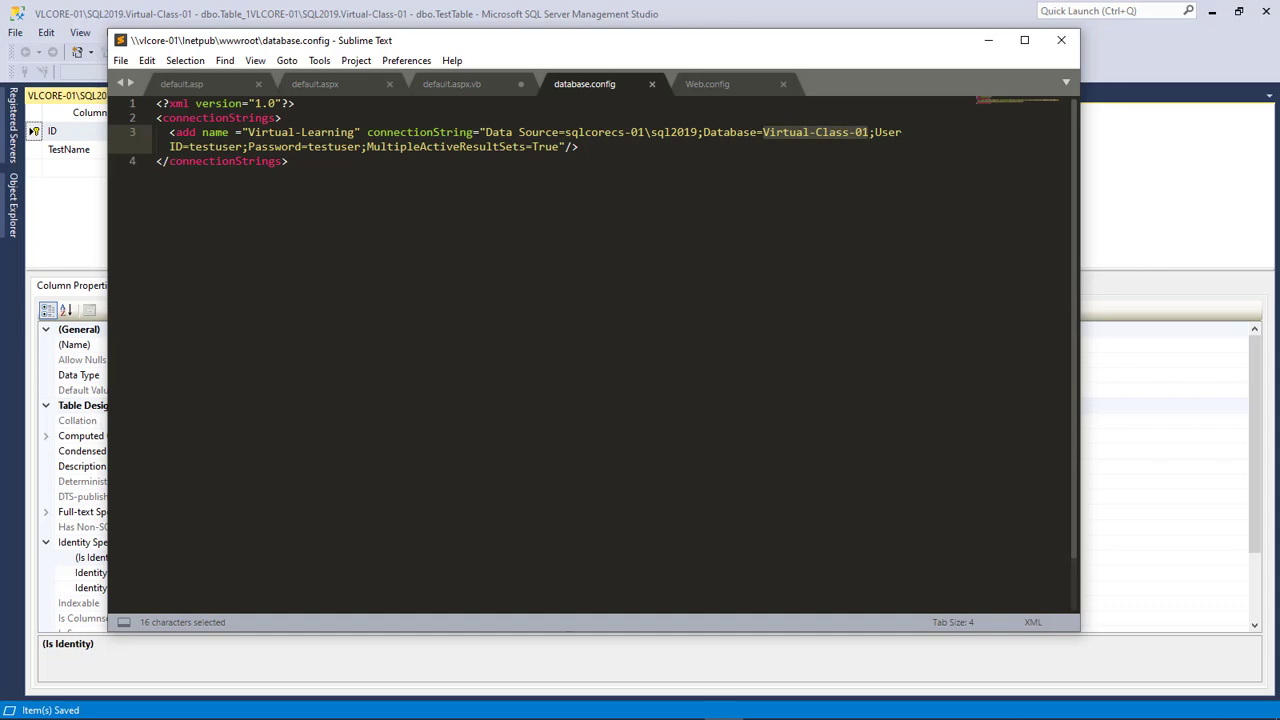
pyautogui.moveTo(626, 132); pyautogui.dragTo(564, 132)
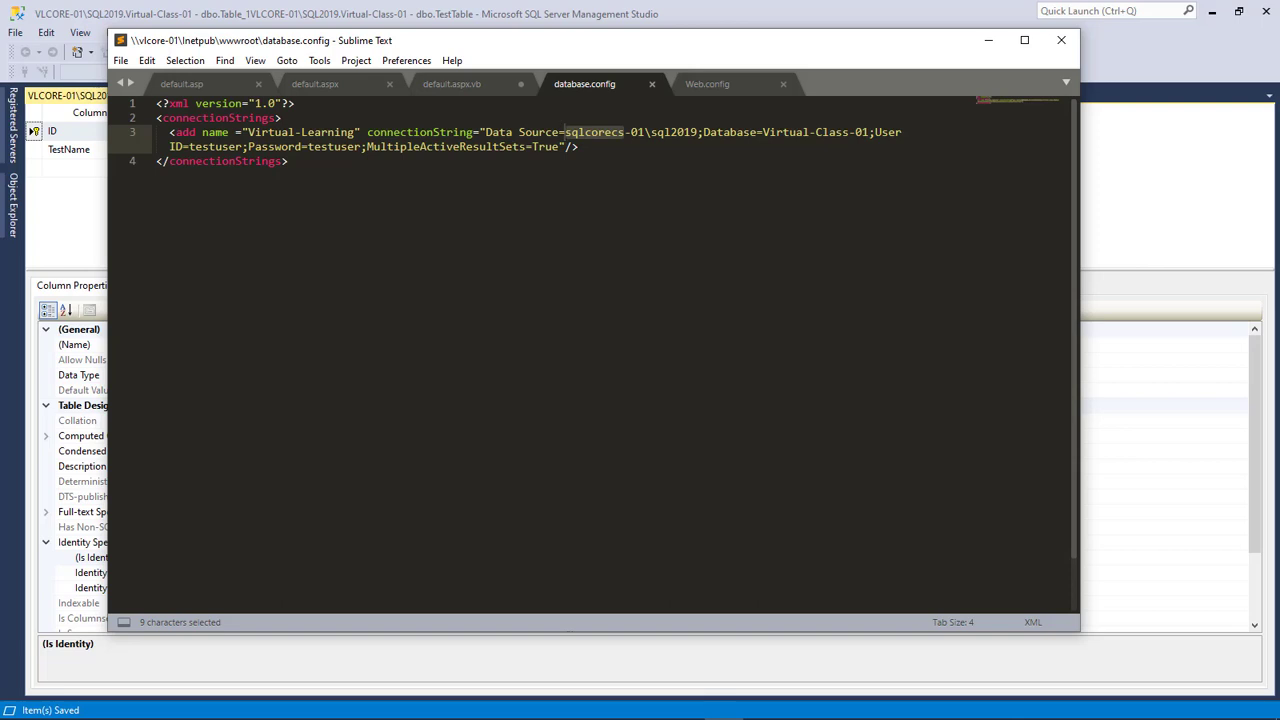
pyautogui.moveTo(600, 40); pyautogui.dragTo(651, 127)
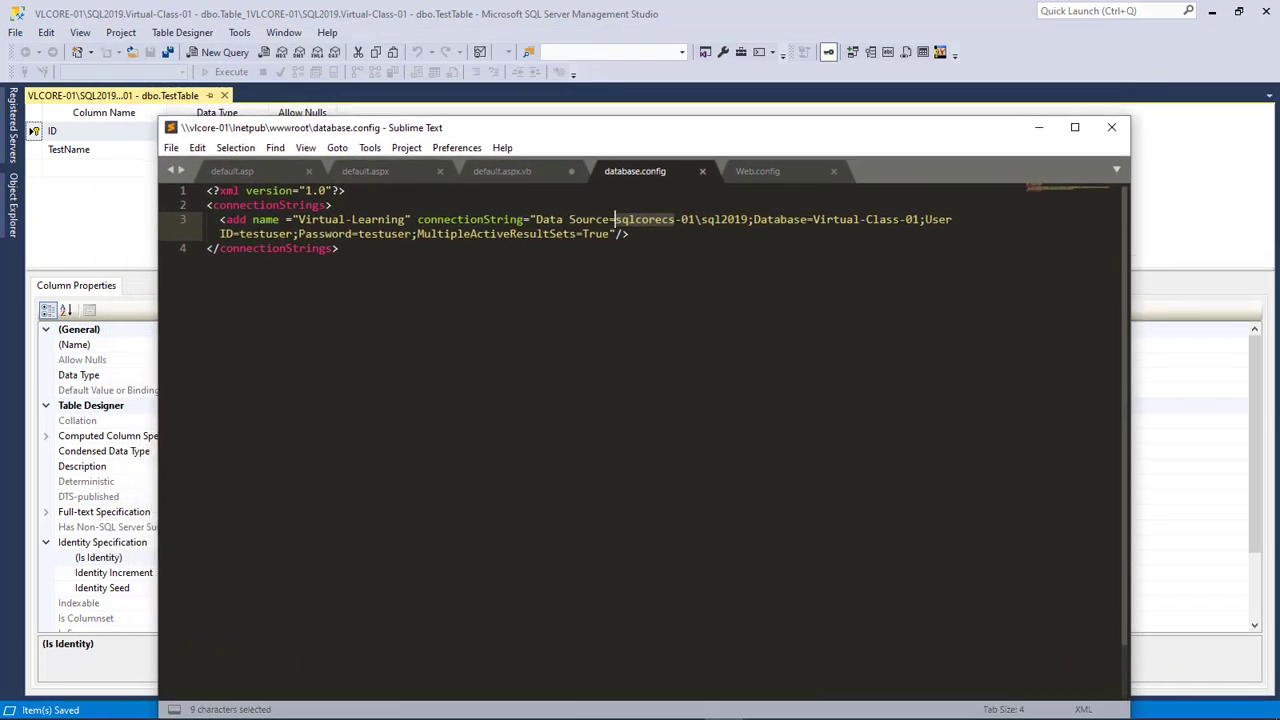
pyautogui.write('VLCore')
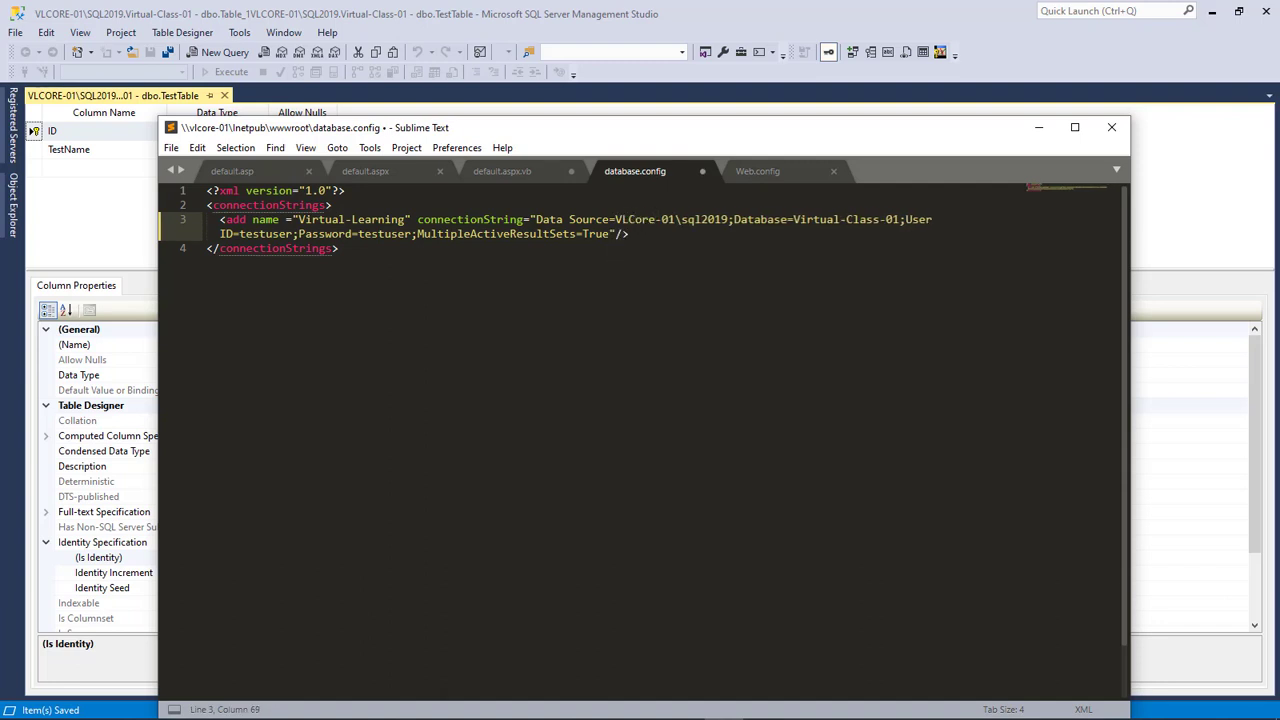
# Check the Virtual-Class-01 database name, user ID and password values in the connection string
pyautogui.moveTo(794, 219); pyautogui.dragTo(900, 219)
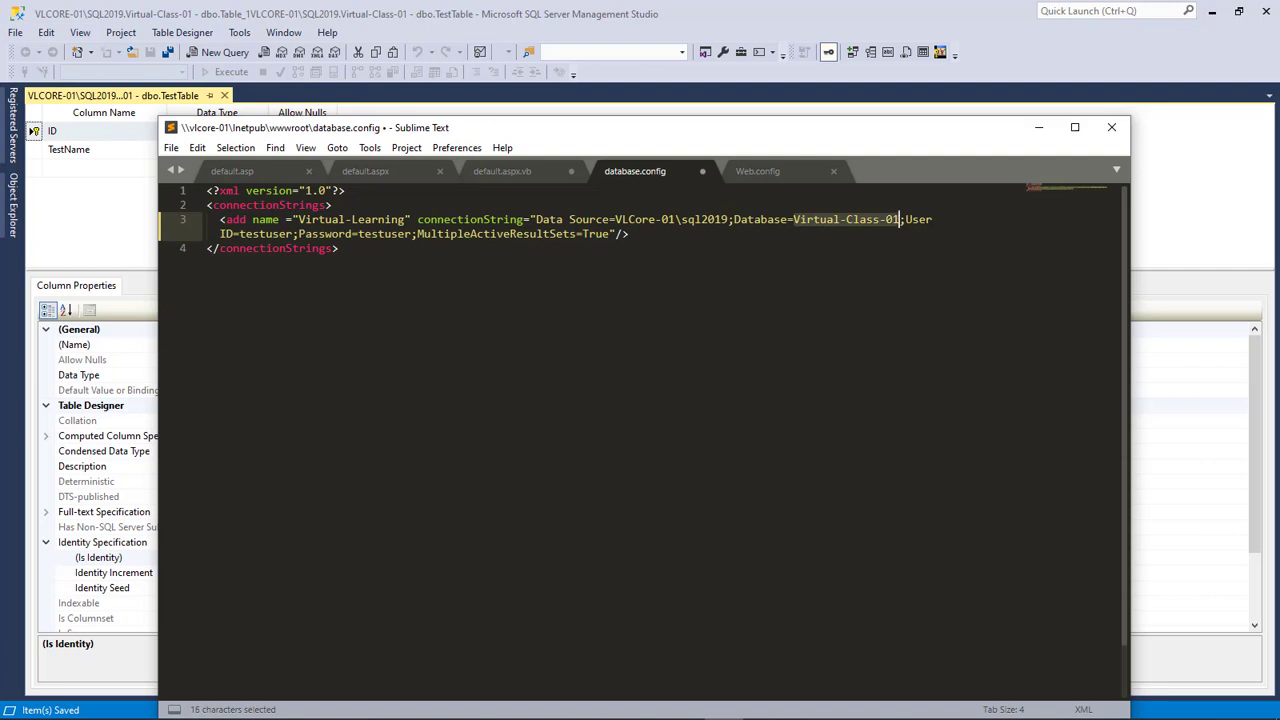
pyautogui.moveTo(292, 234); pyautogui.dragTo(239, 234)
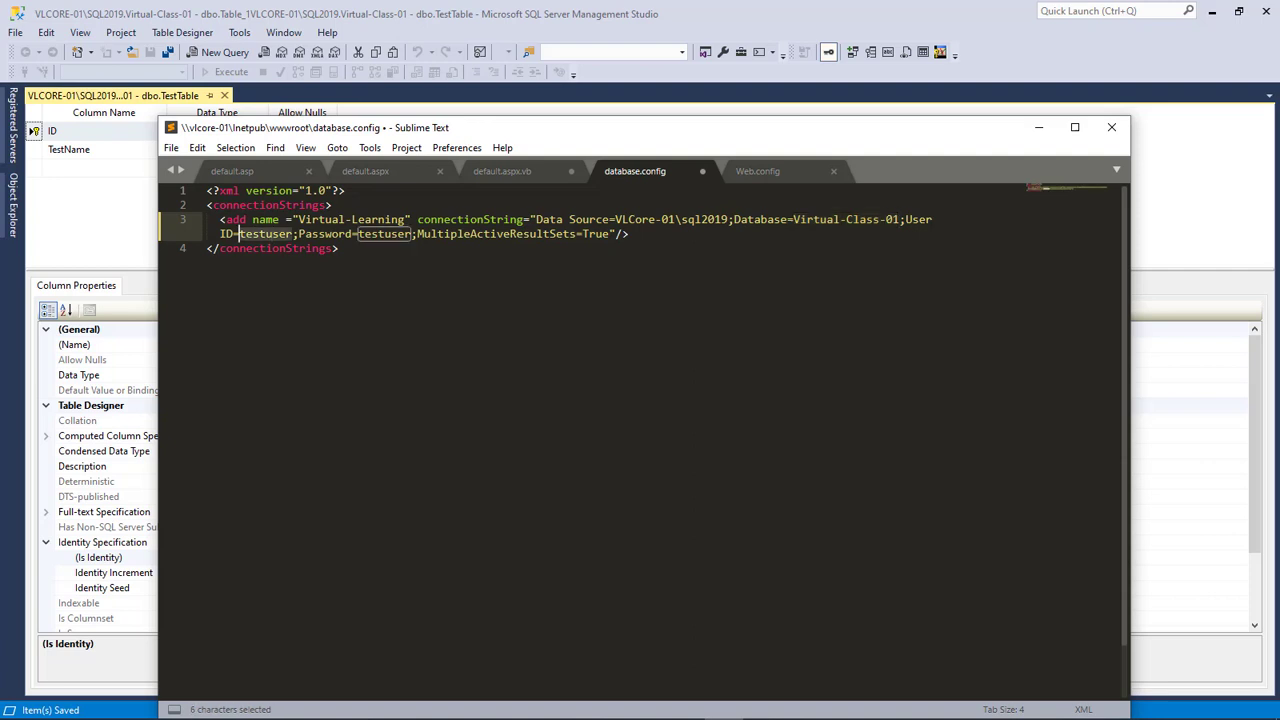
pyautogui.moveTo(410, 234); pyautogui.dragTo(366, 234)
pyautogui.moveTo(540, 128); pyautogui.dragTo(544, 91)
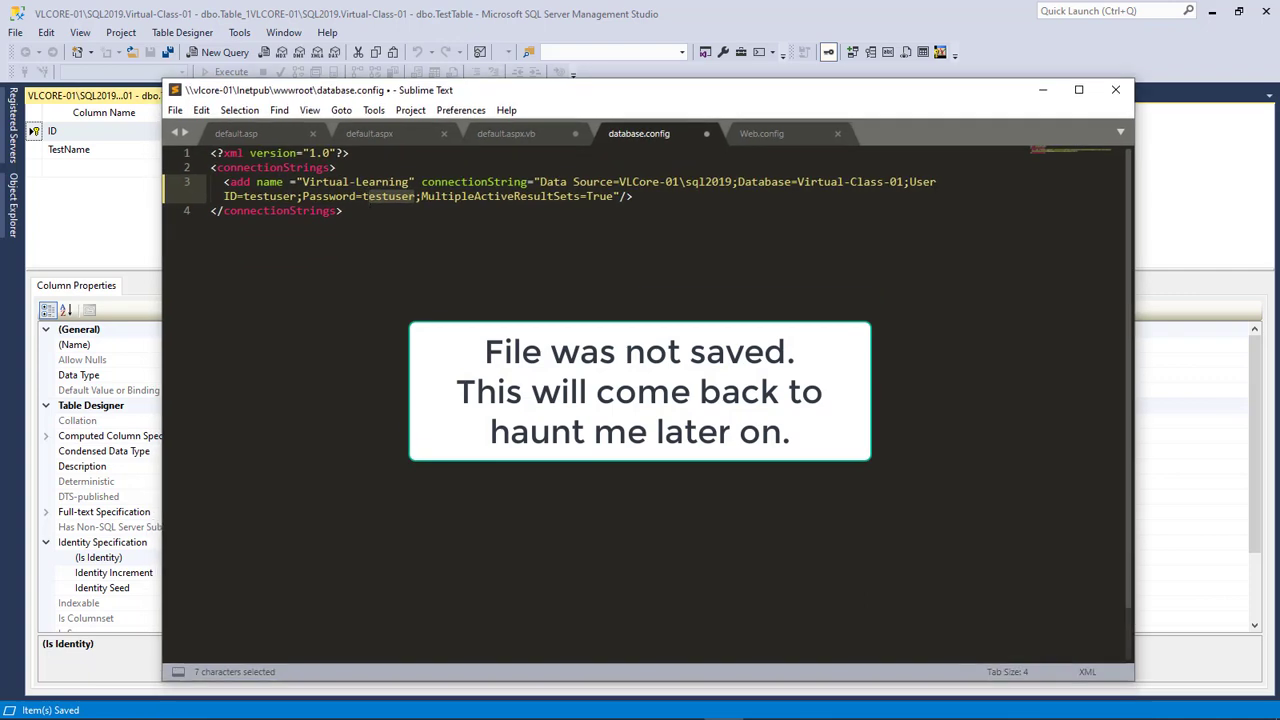
pyautogui.hotkey('ctrl', 'pageup')
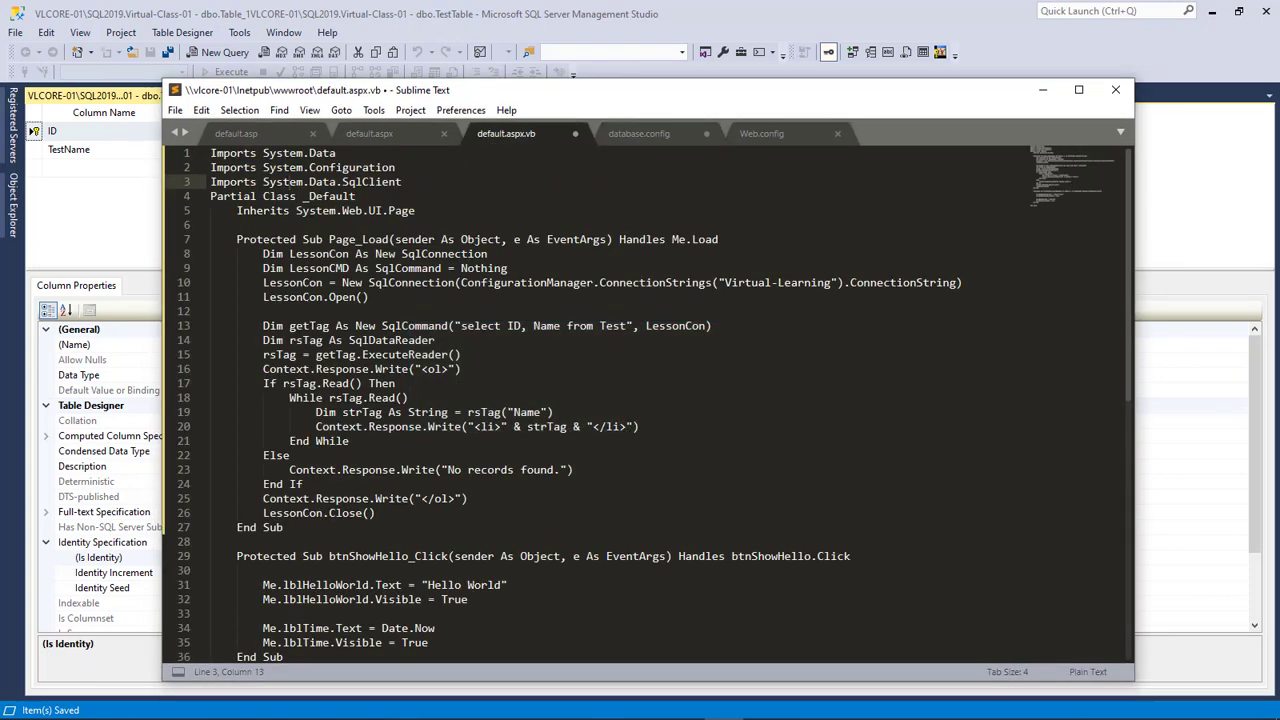
# Change the query to read TestName from TestTable, update line 19 to TestName, and save default.aspx.vb
pyautogui.click(534, 325)
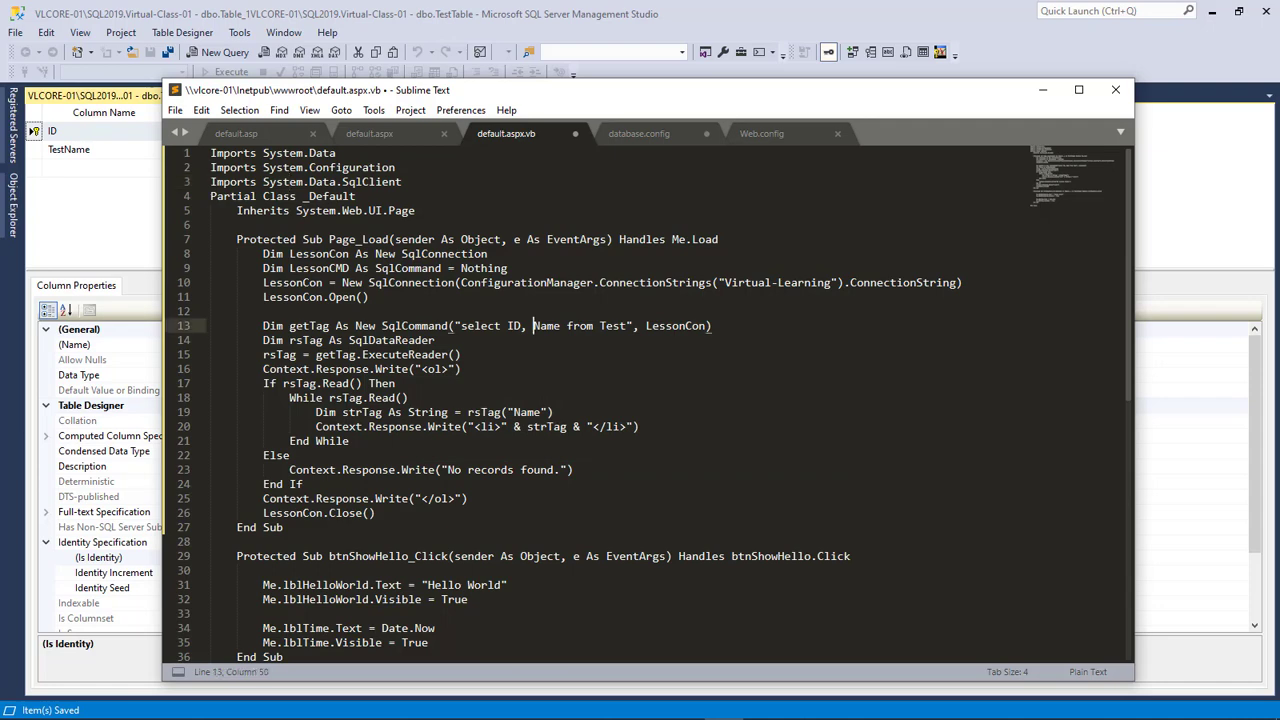
pyautogui.write('Test')
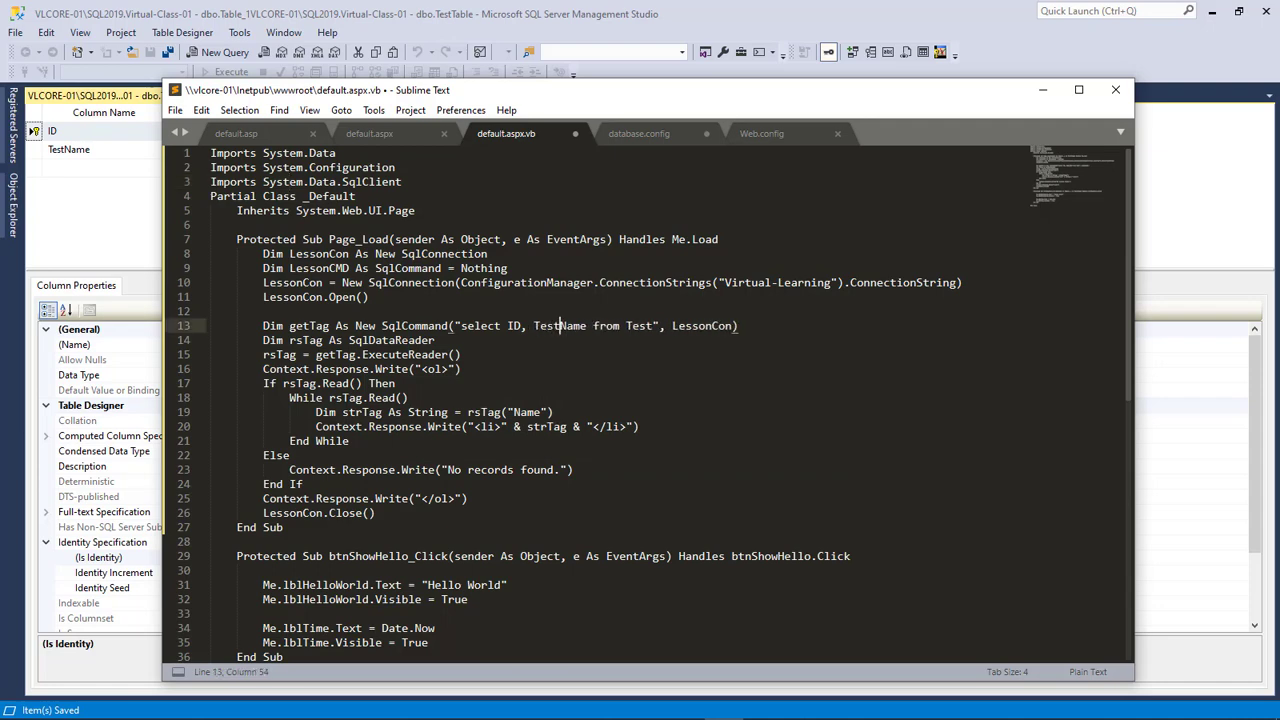
pyautogui.moveTo(640, 90); pyautogui.dragTo(647, 133)
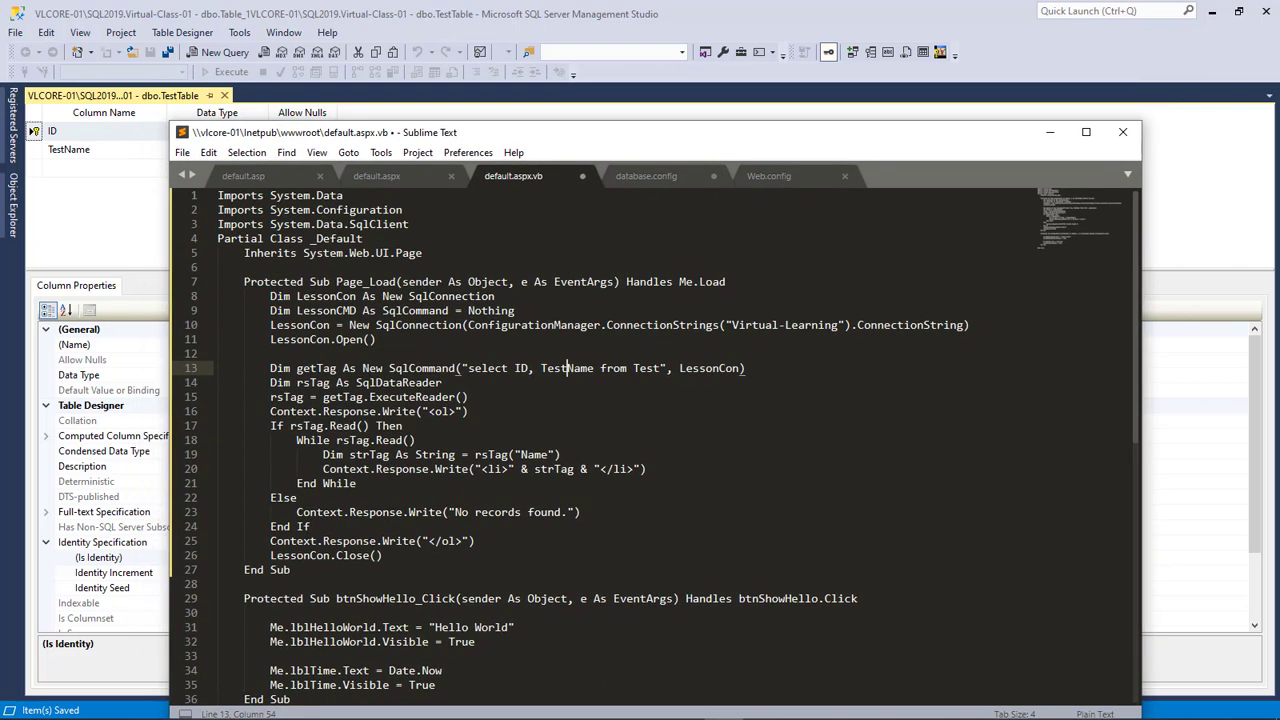
pyautogui.click(660, 368)
pyautogui.write('Table')
pyautogui.click(521, 454)
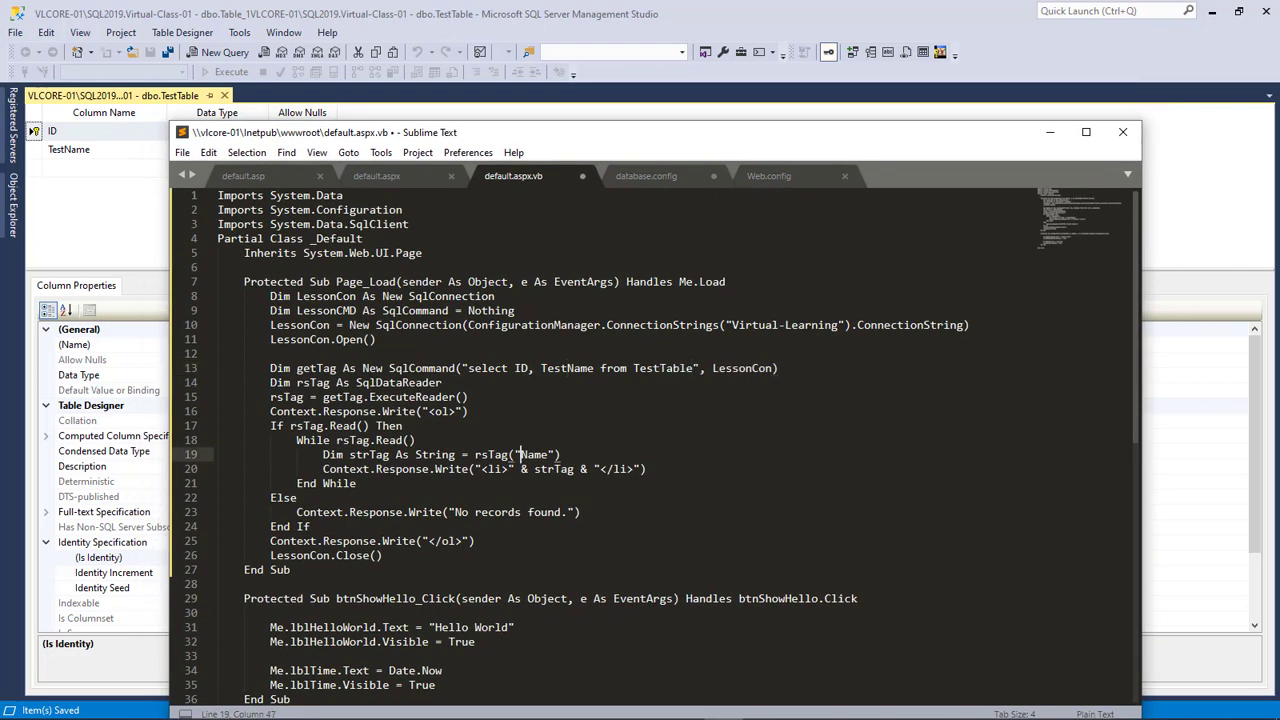
pyautogui.write('Test')
pyautogui.hotkey('ctrl', 's')
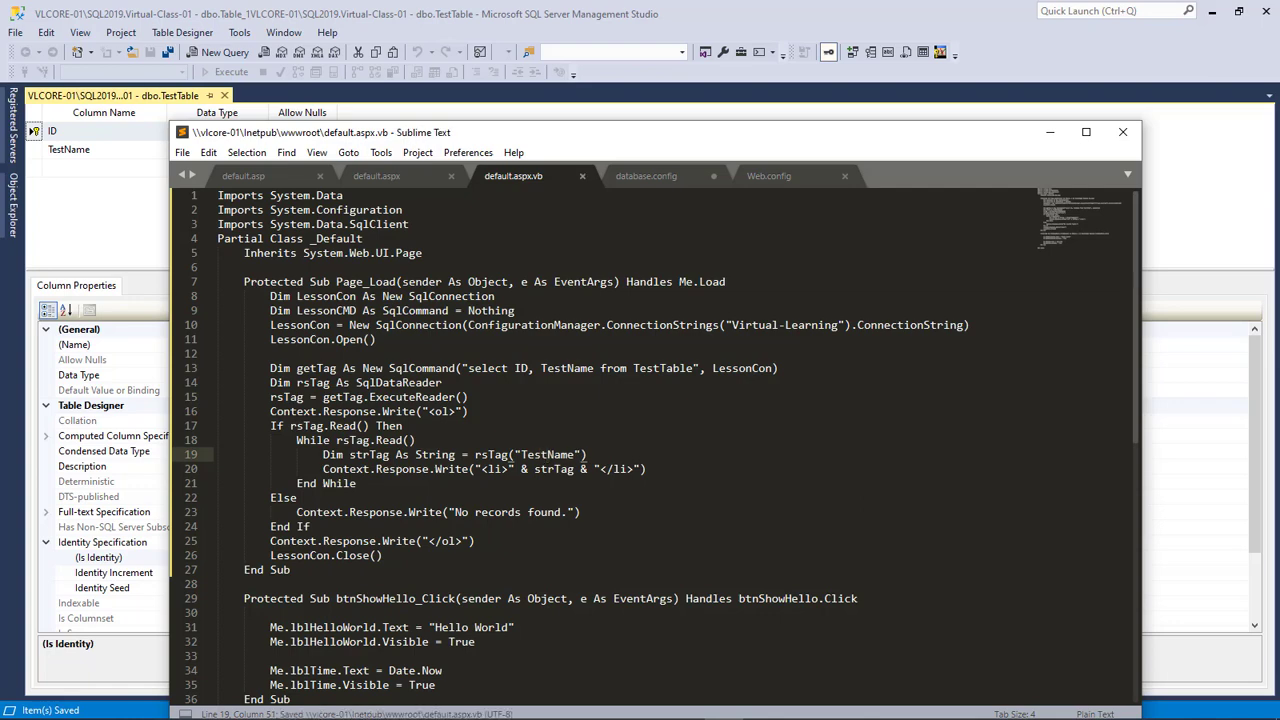
# Flip through the open project files, then move the editor aside to reveal the table design
pyautogui.hotkey('ctrl', 'pagedown')
pyautogui.hotkey('ctrl', 'pagedown')
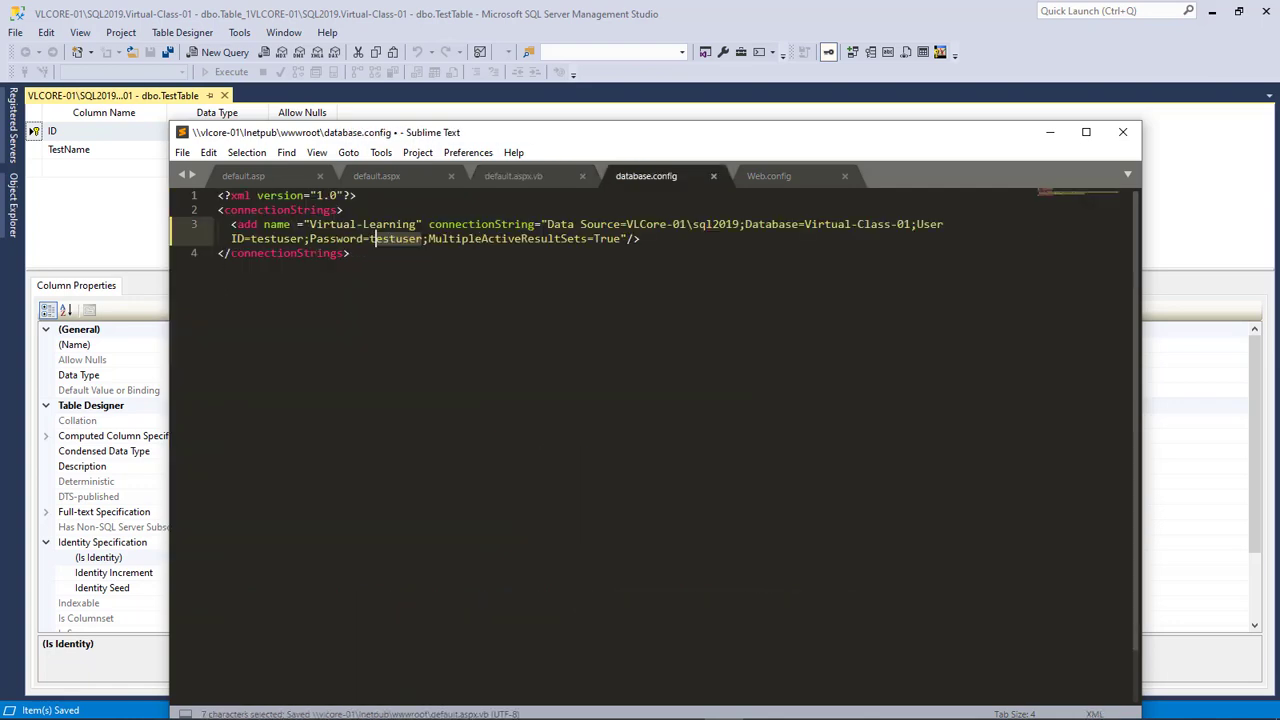
pyautogui.hotkey('ctrl', 'pageup')
pyautogui.hotkey('ctrl', 'pageup')
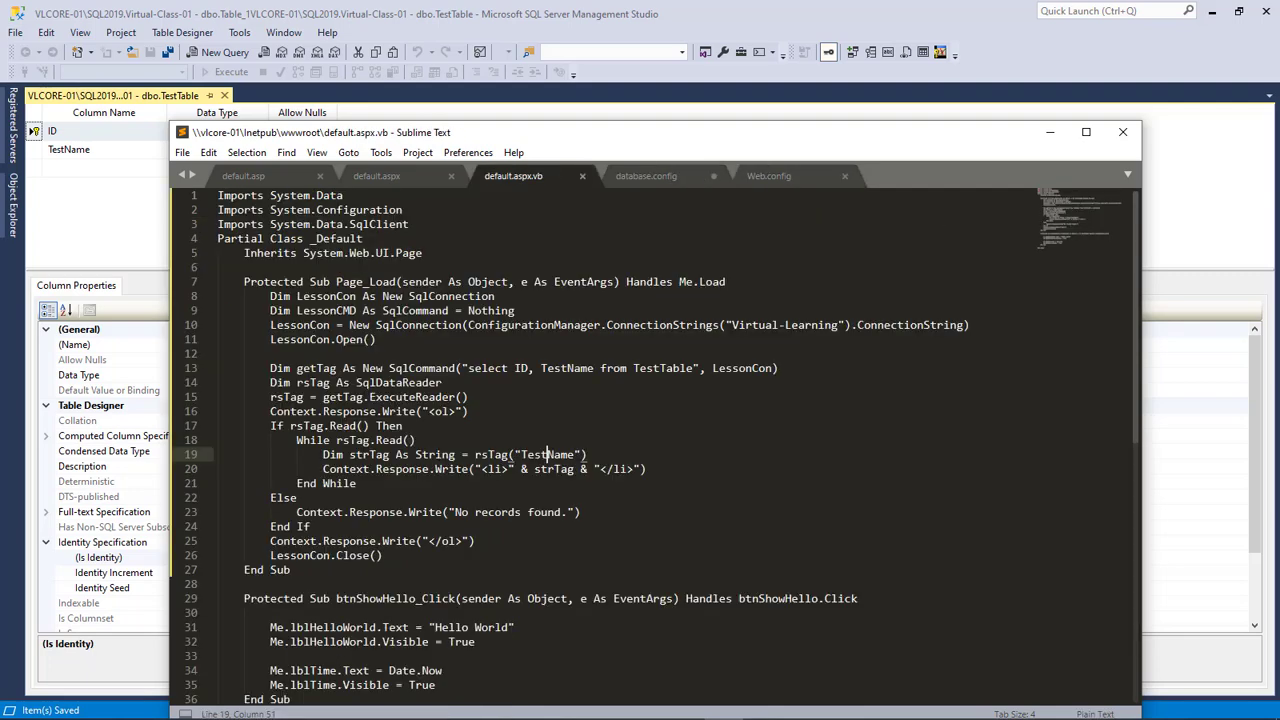
pyautogui.hotkey('ctrl', 'pageup')
pyautogui.hotkey('ctrl', 'pageup')
pyautogui.hotkey('ctrl', 'pagedown')
pyautogui.hotkey('ctrl', 'pagedown')
pyautogui.hotkey('ctrl', 'pageup')
pyautogui.hotkey('ctrl', 'pagedown')
pyautogui.moveTo(600, 132); pyautogui.dragTo(1279, 124)
# Close the designer and open dbo.TestTable's Edit All Rows grid
pyautogui.click(225, 96)
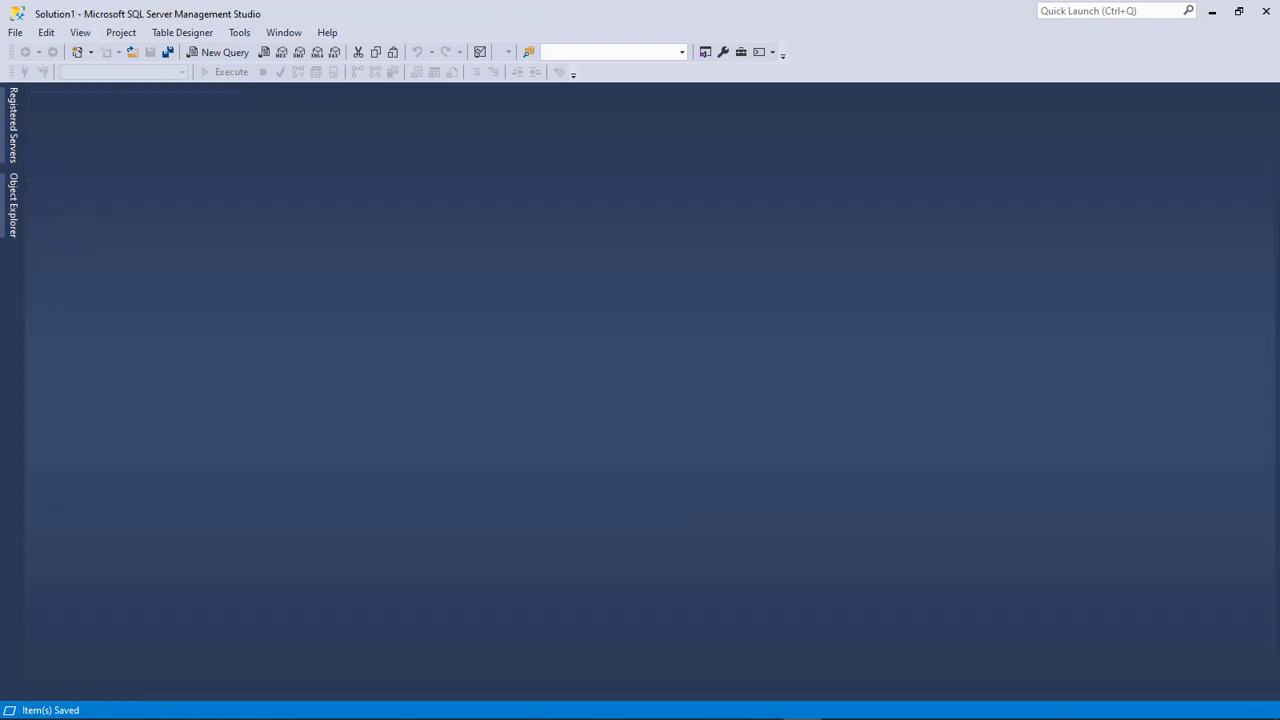
pyautogui.click(13, 205)
pyautogui.press('Right')
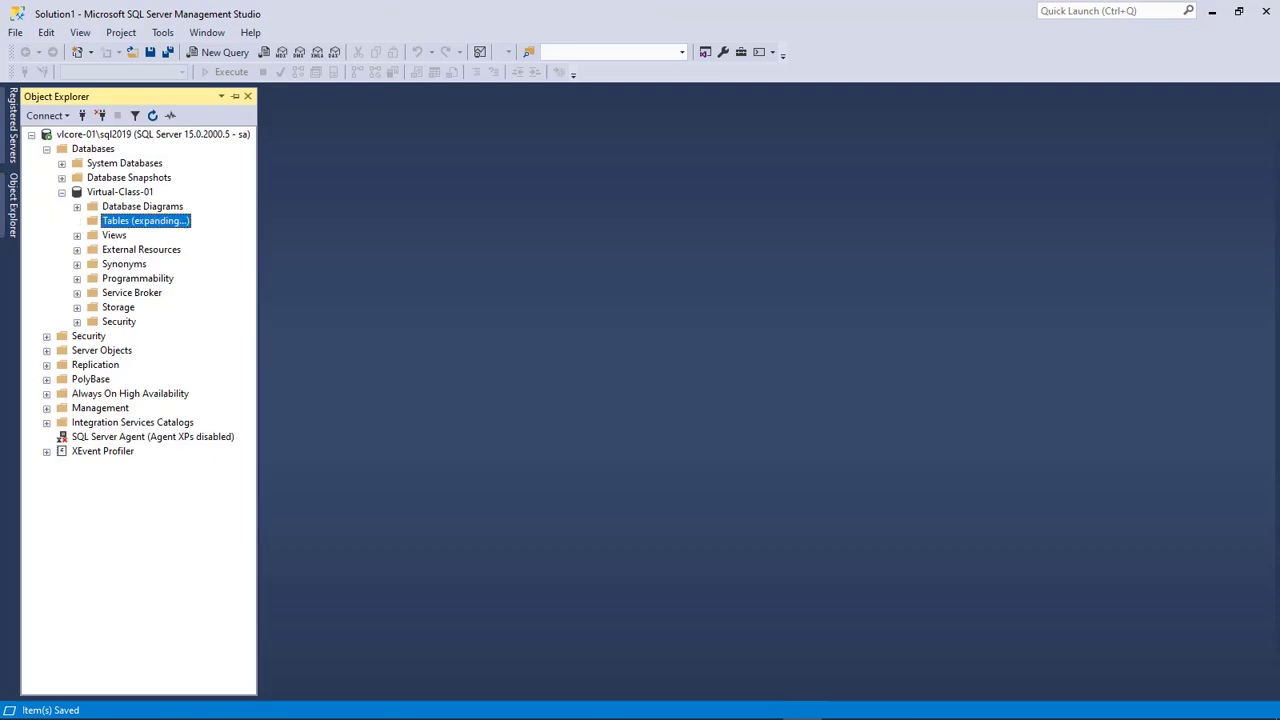
pyautogui.press('Down')
pyautogui.press('Down')
pyautogui.press('Down')
pyautogui.press('Down')
pyautogui.press('Down')
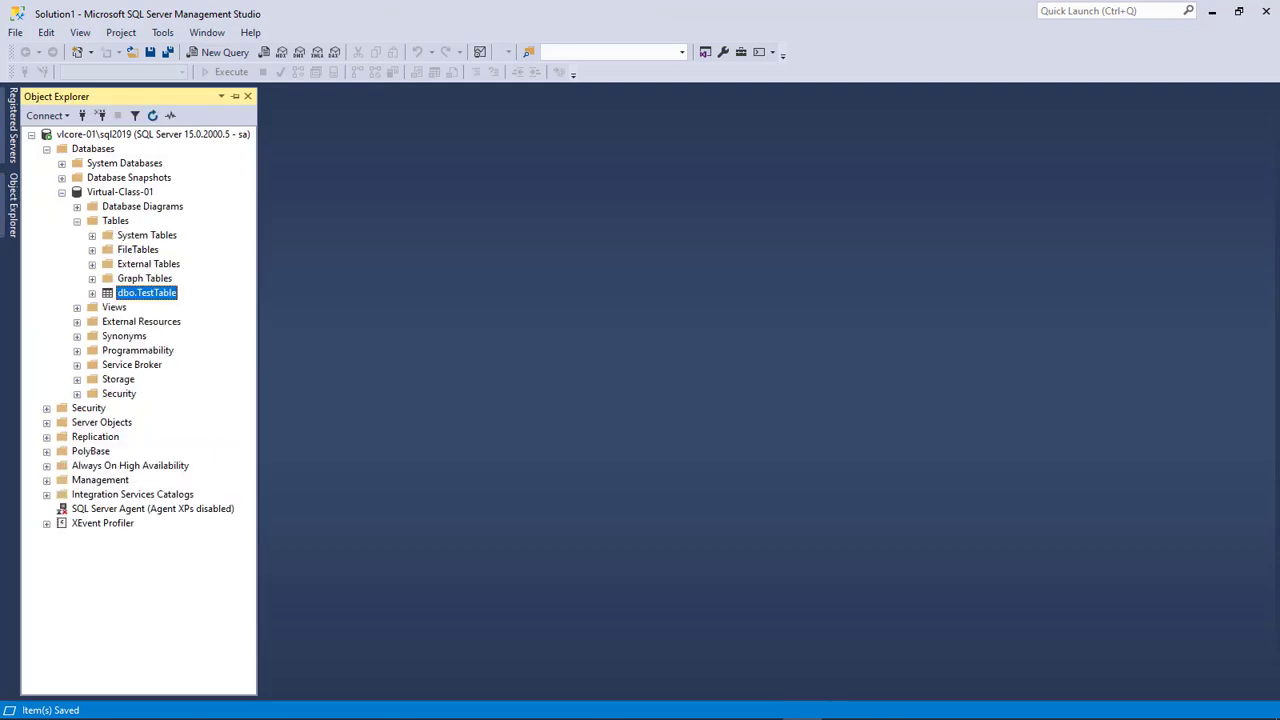
pyautogui.hotkey('shift', 'F10')
pyautogui.press('Down')
pyautogui.press('Down')
pyautogui.press('Down')
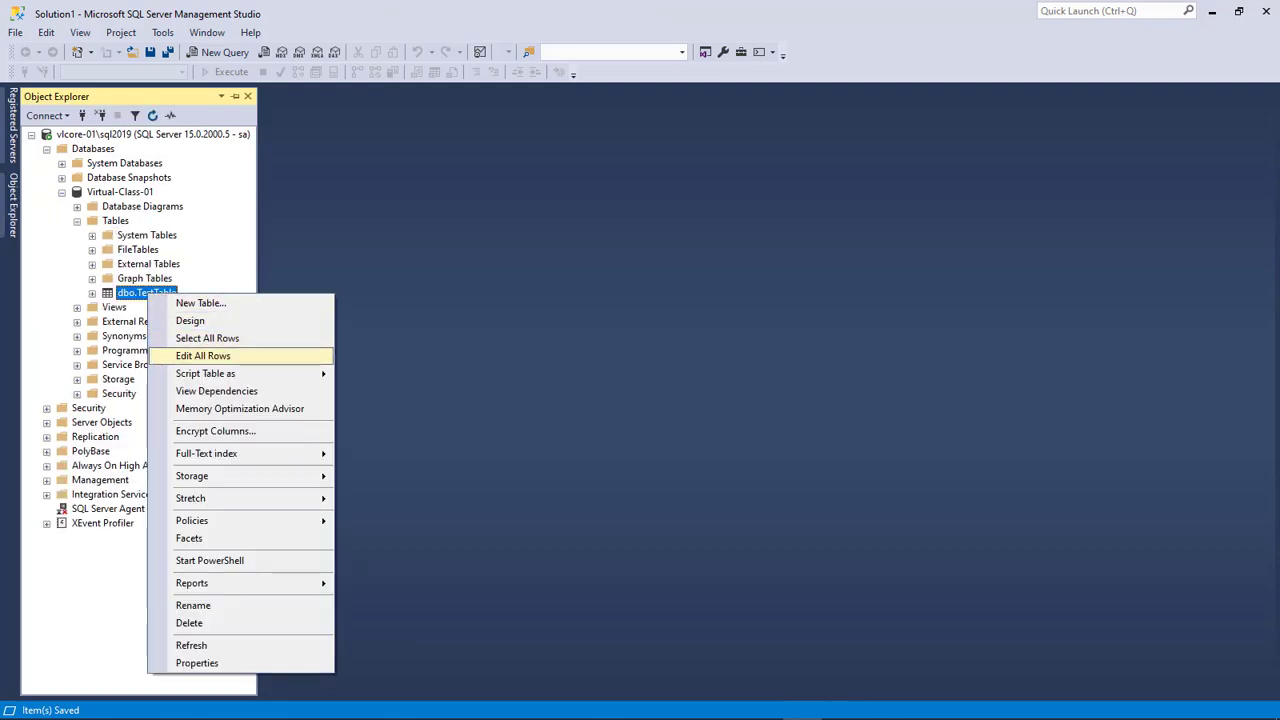
pyautogui.press('Return')
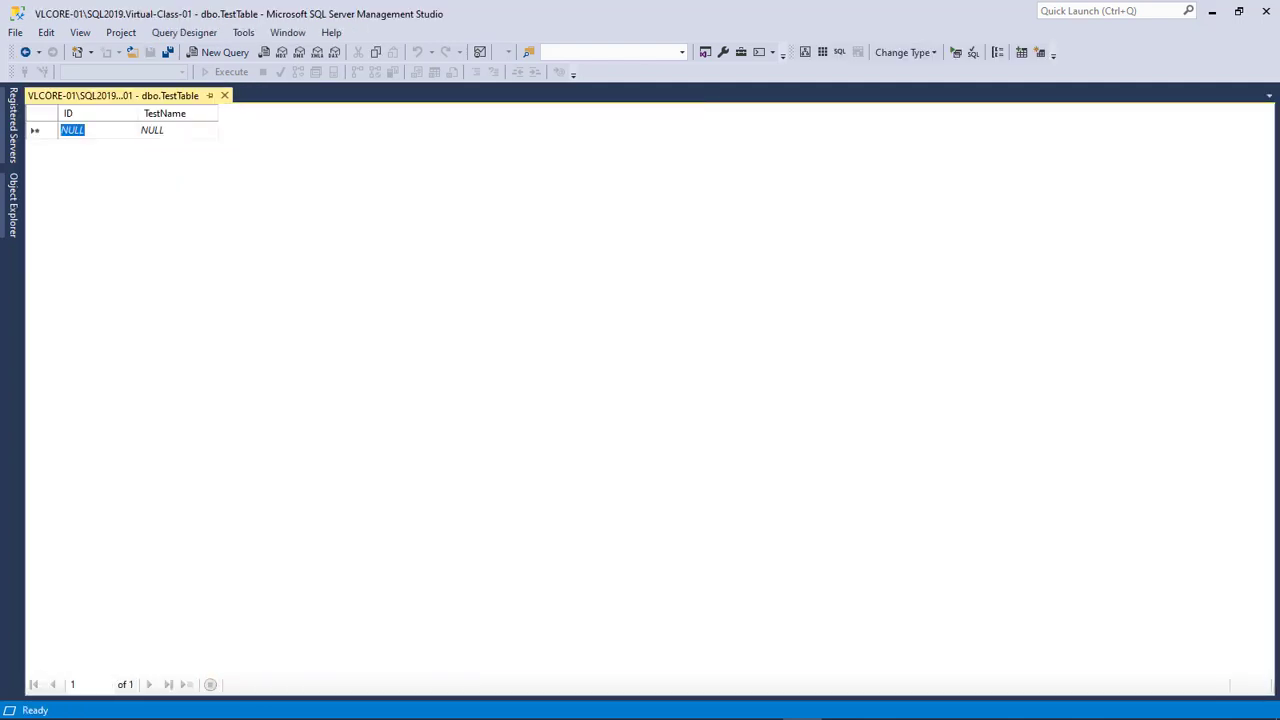
pyautogui.press('Tab')
# Enter Wayne, October, Iris, Daniels, Carr and Jessica as new TestName rows
pyautogui.write('Wayne')
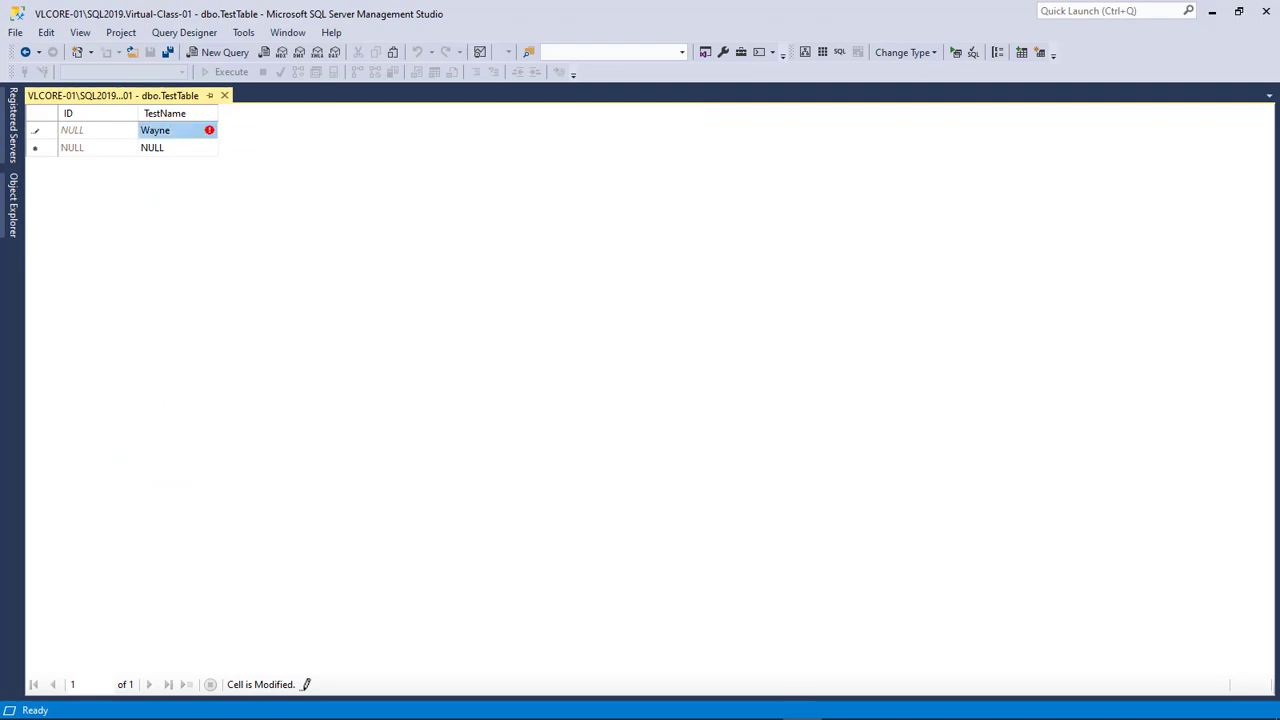
pyautogui.press('Return')
pyautogui.write('October')
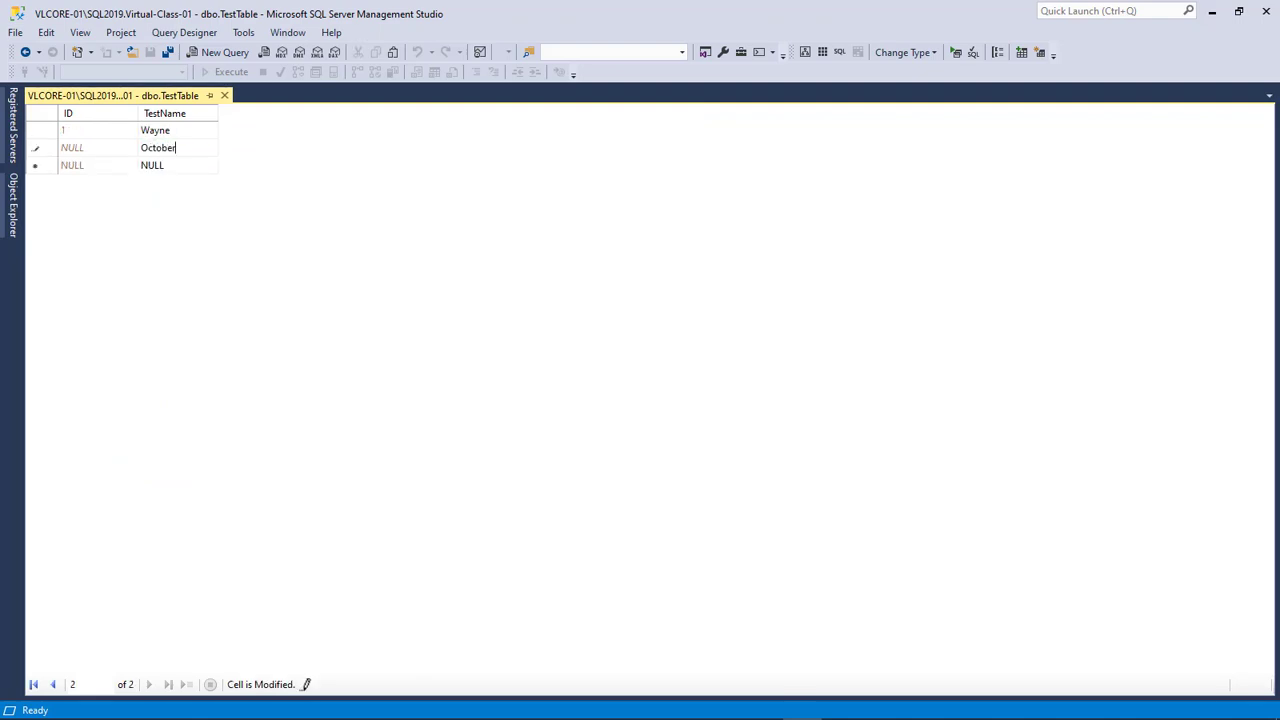
pyautogui.press('Return')
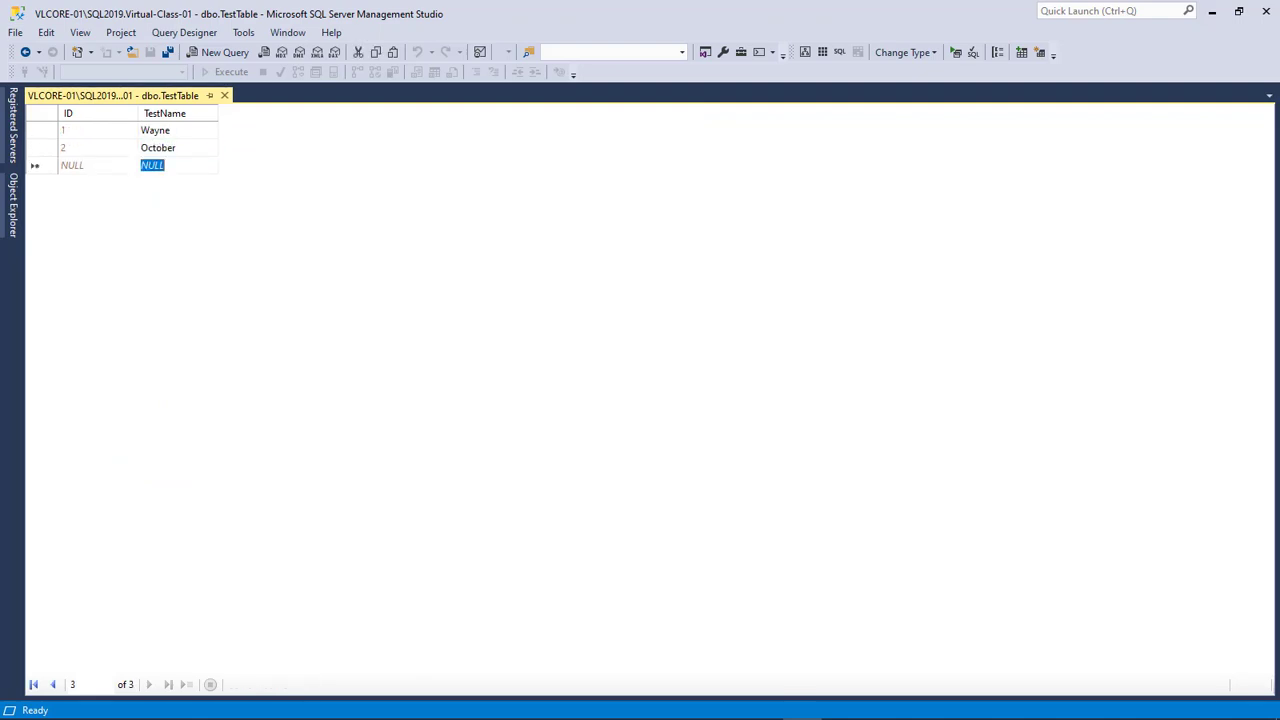
pyautogui.write('Iris')
pyautogui.press('Return')
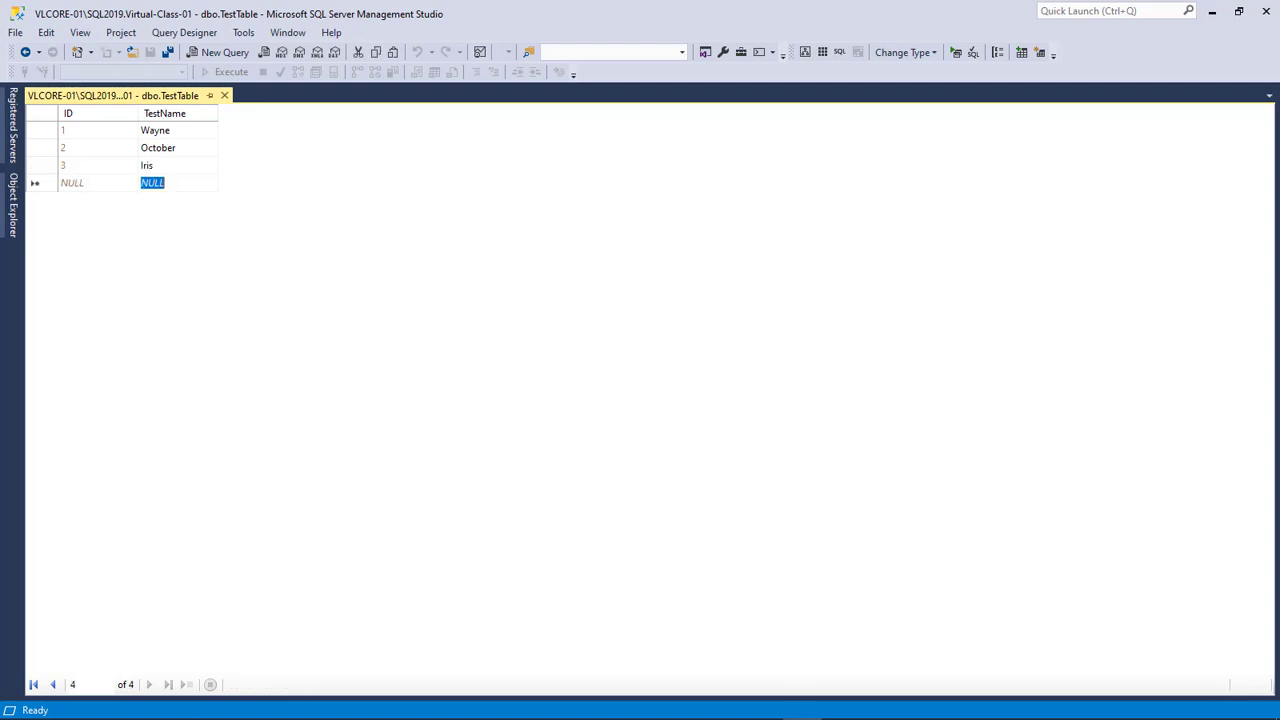
pyautogui.write('Daniels')
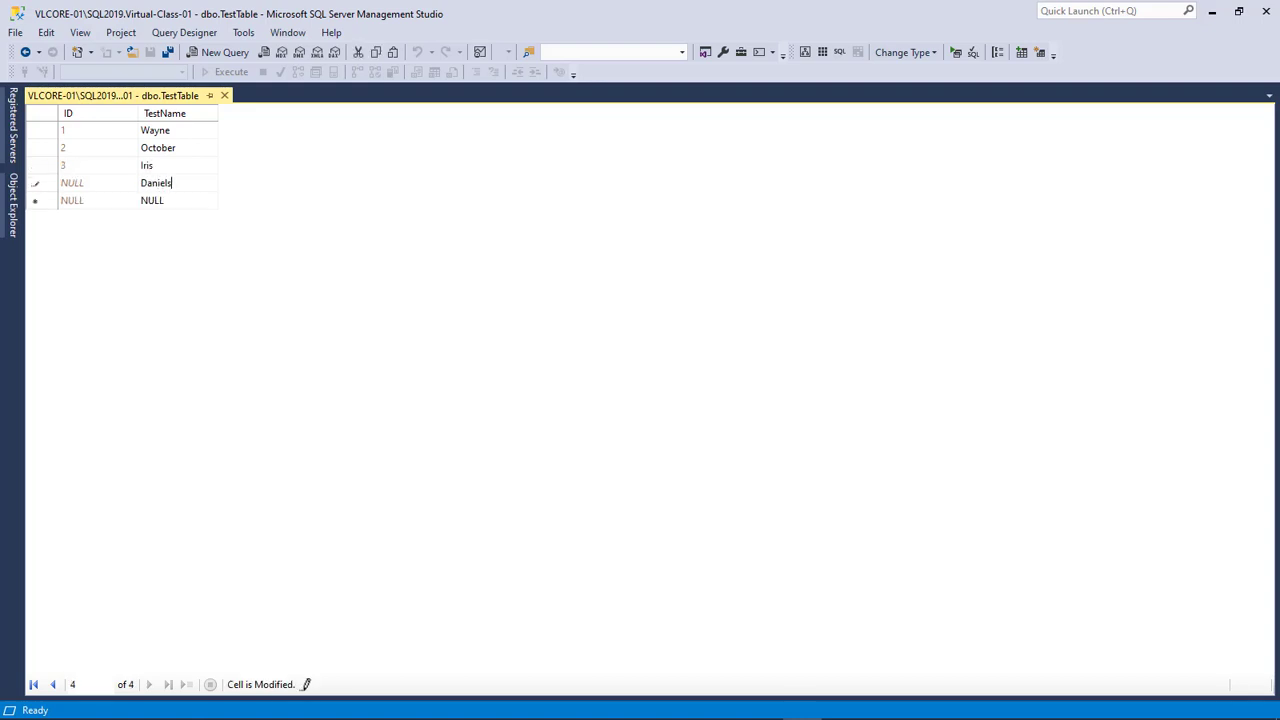
pyautogui.press('Return')
pyautogui.write('Carr')
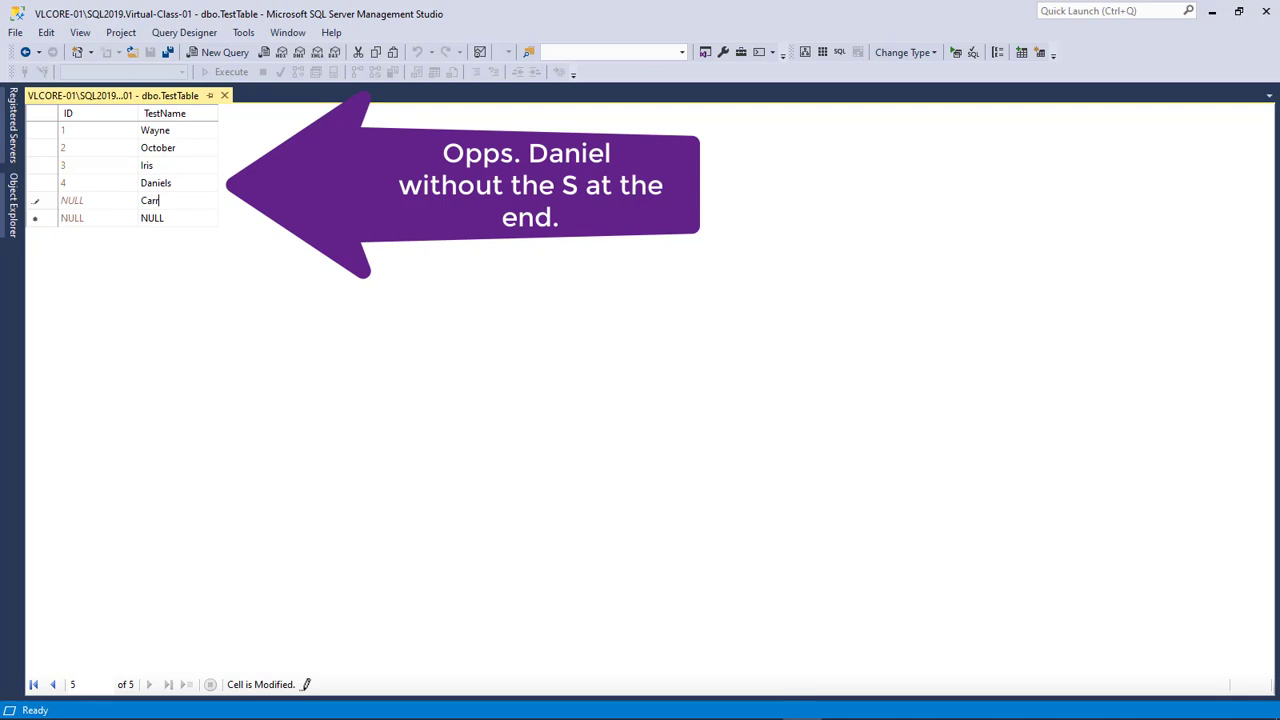
pyautogui.press('Return')
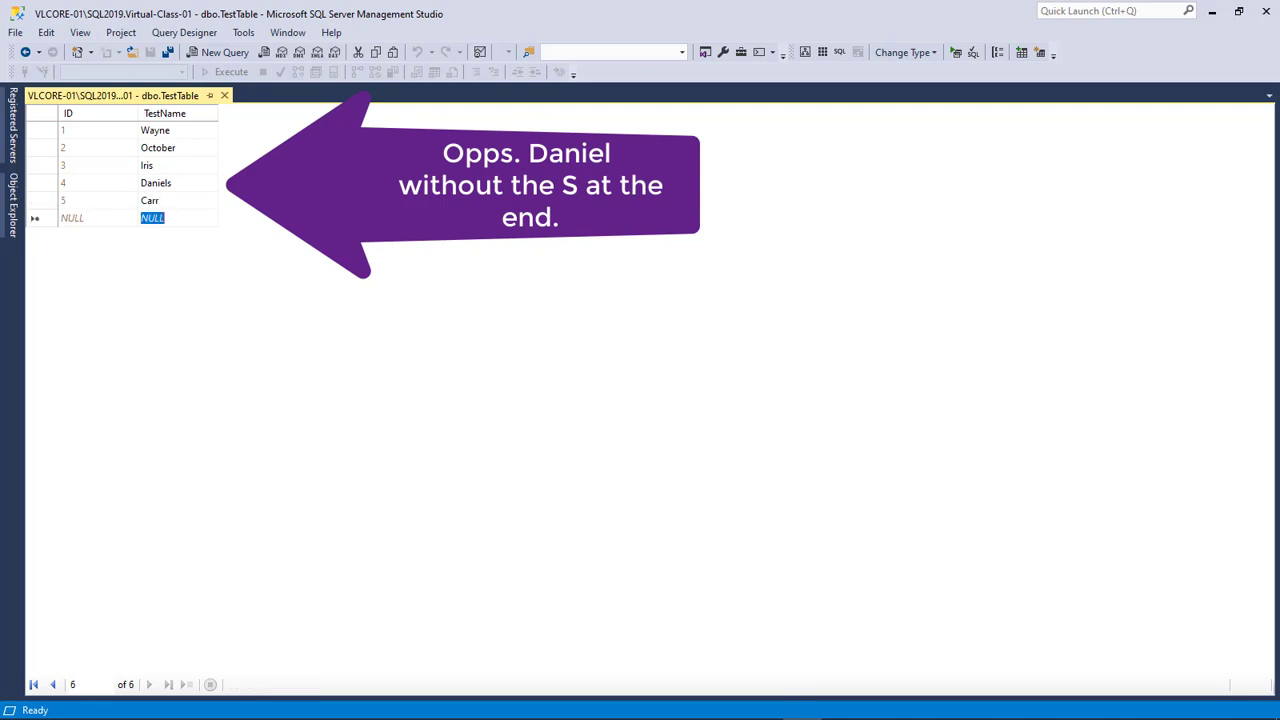
pyautogui.write('Jessica')
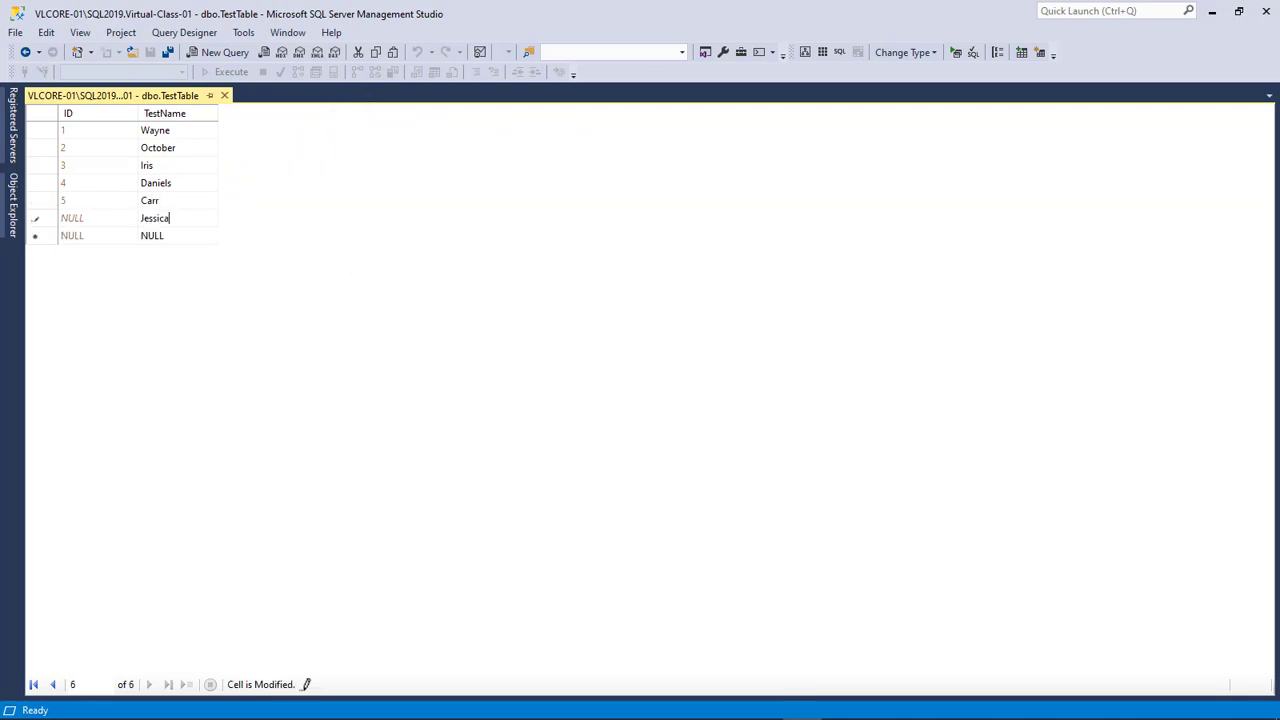
pyautogui.press('Return')
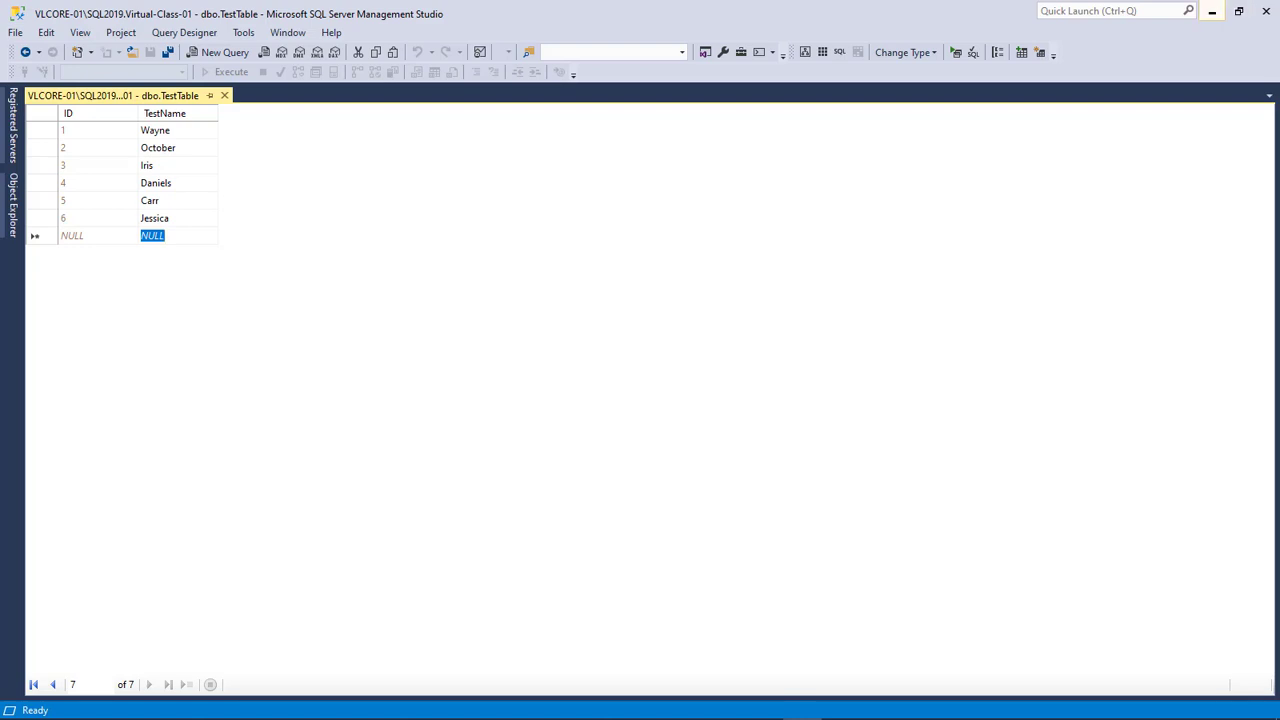
# Bring Chrome forward and reload 192.168.2.44/default.aspx, confirming form resubmission
pyautogui.click(331, 707)
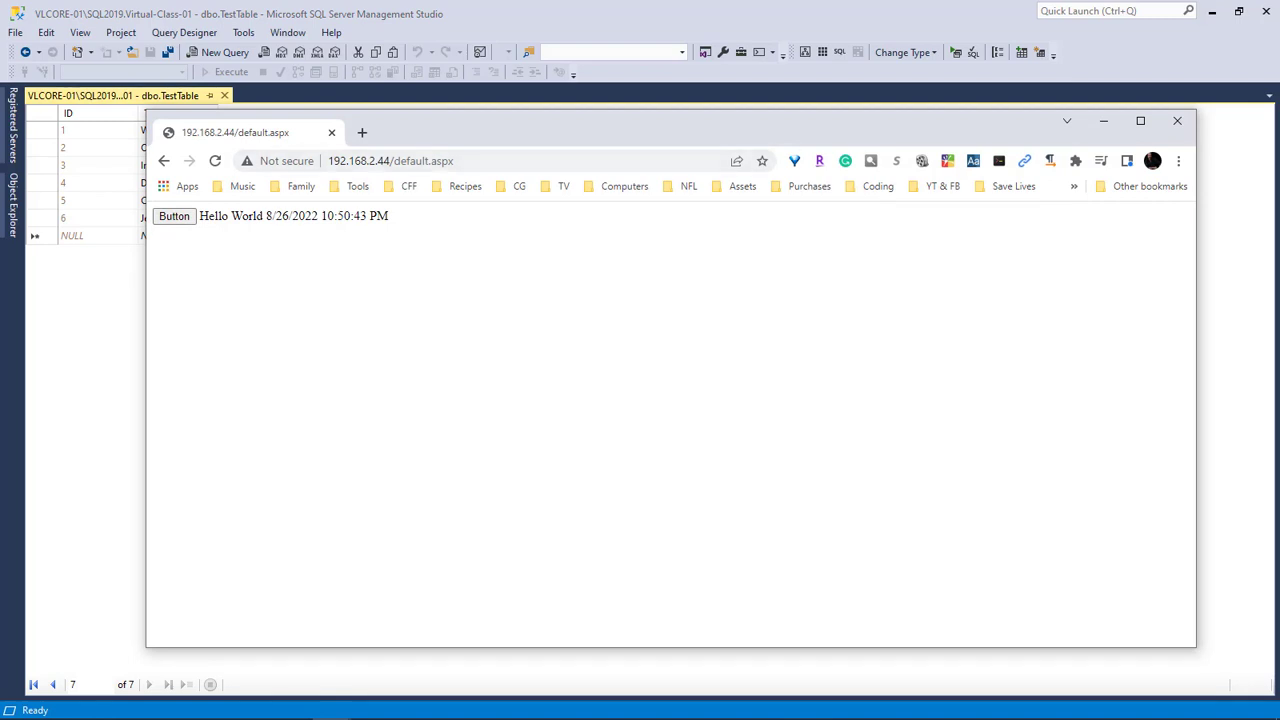
pyautogui.moveTo(1279, 120); pyautogui.dragTo(1279, 291)
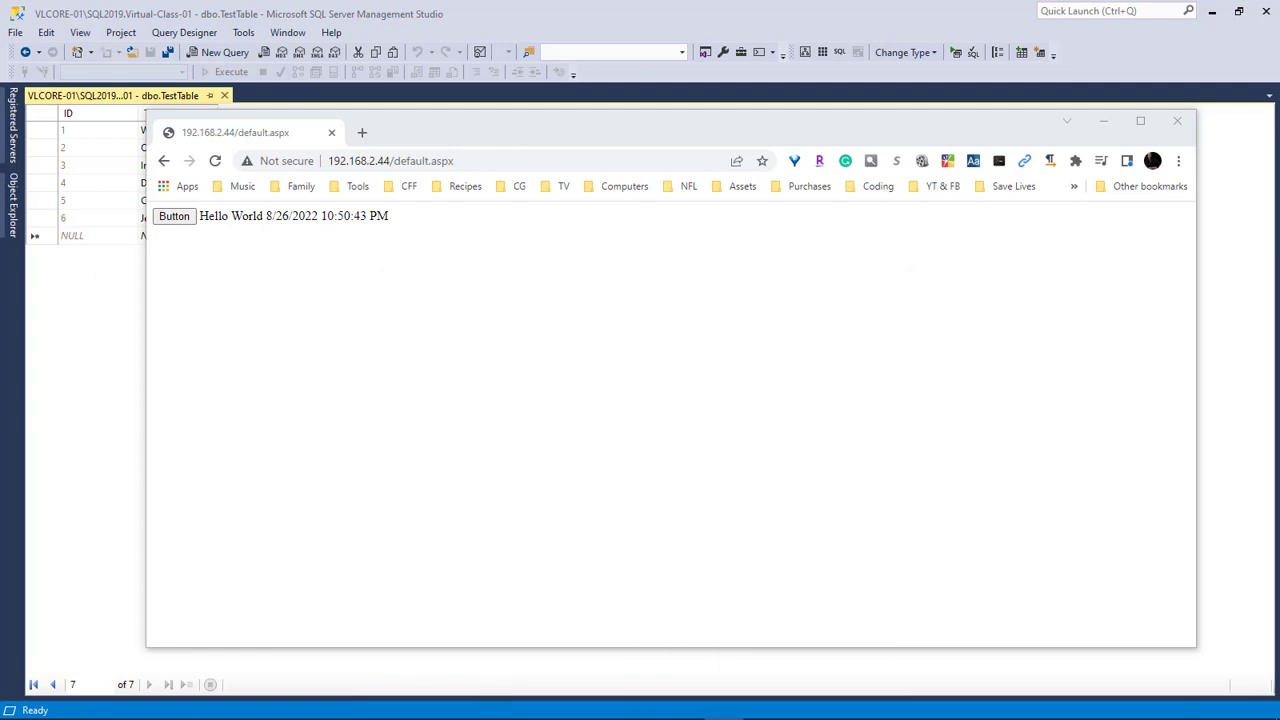
pyautogui.rightClick(605, 357)
pyautogui.click(650, 404)
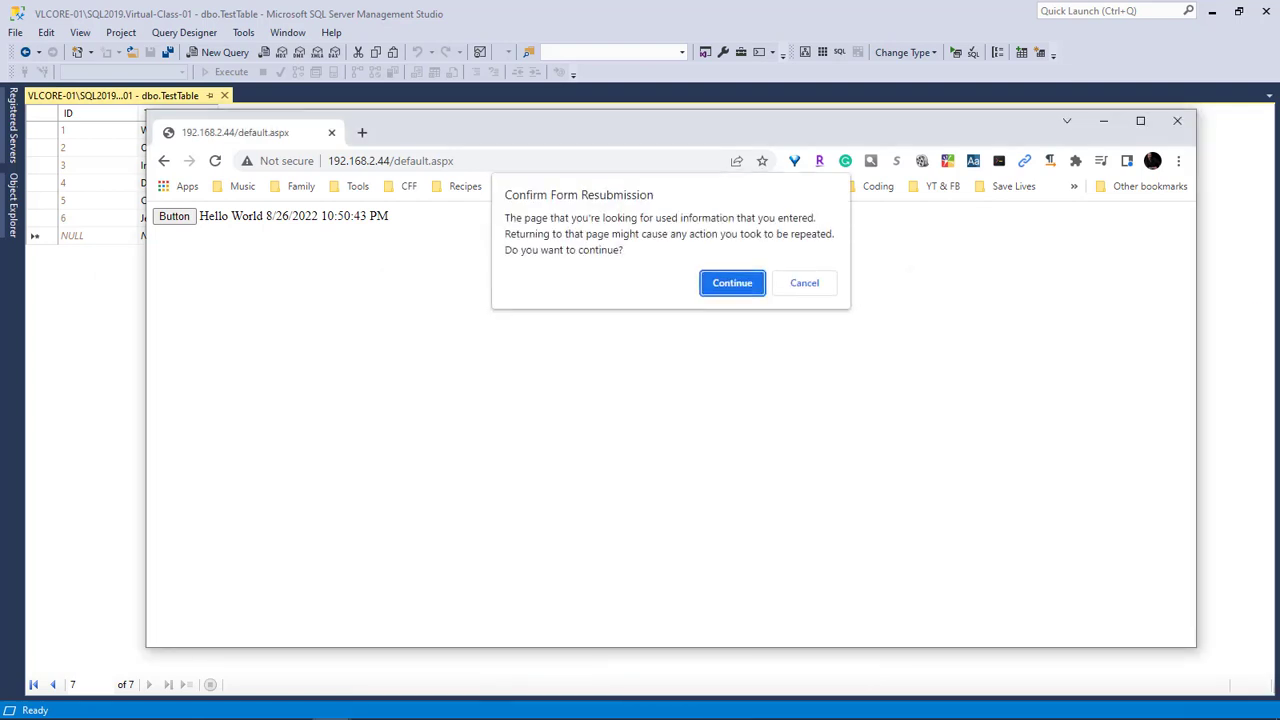
pyautogui.press('Return')
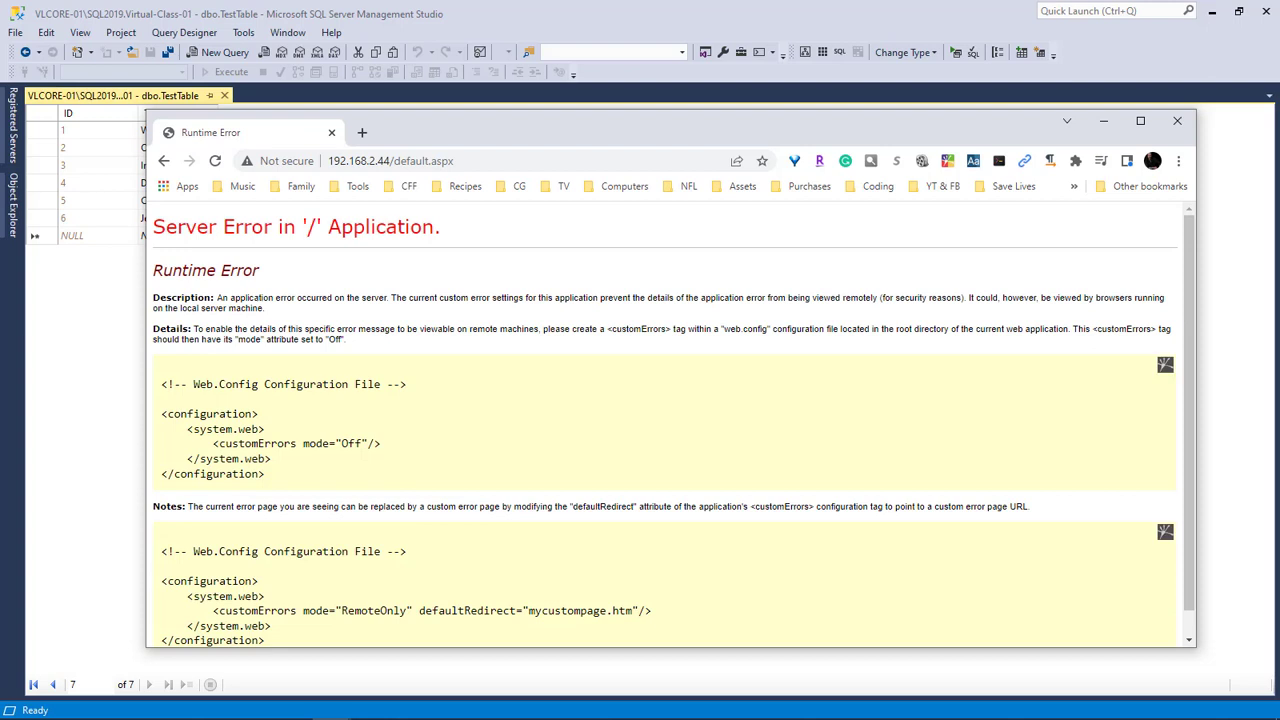
# Copy <customErrors mode="Off"/> from the error page into Web.config's system.web section and save
pyautogui.moveTo(640, 130); pyautogui.dragTo(554, 91)
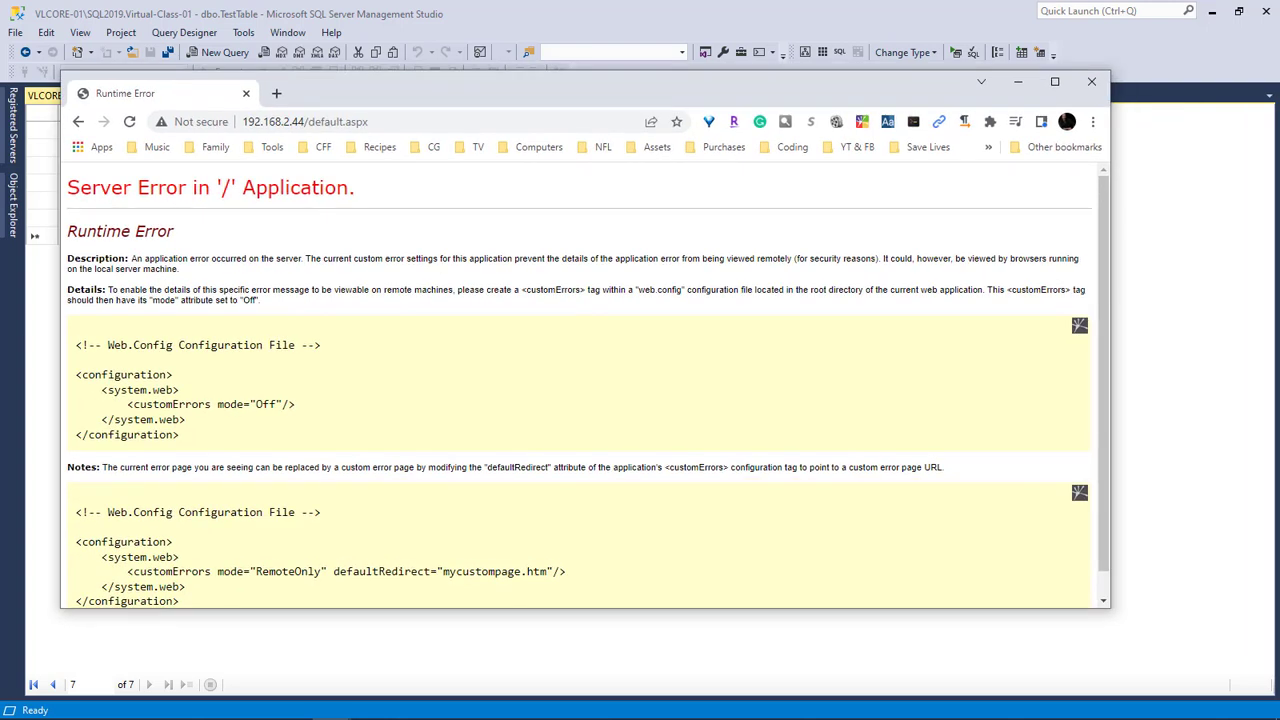
pyautogui.moveTo(295, 404); pyautogui.dragTo(127, 404)
pyautogui.hotkey('ctrl', 'c')
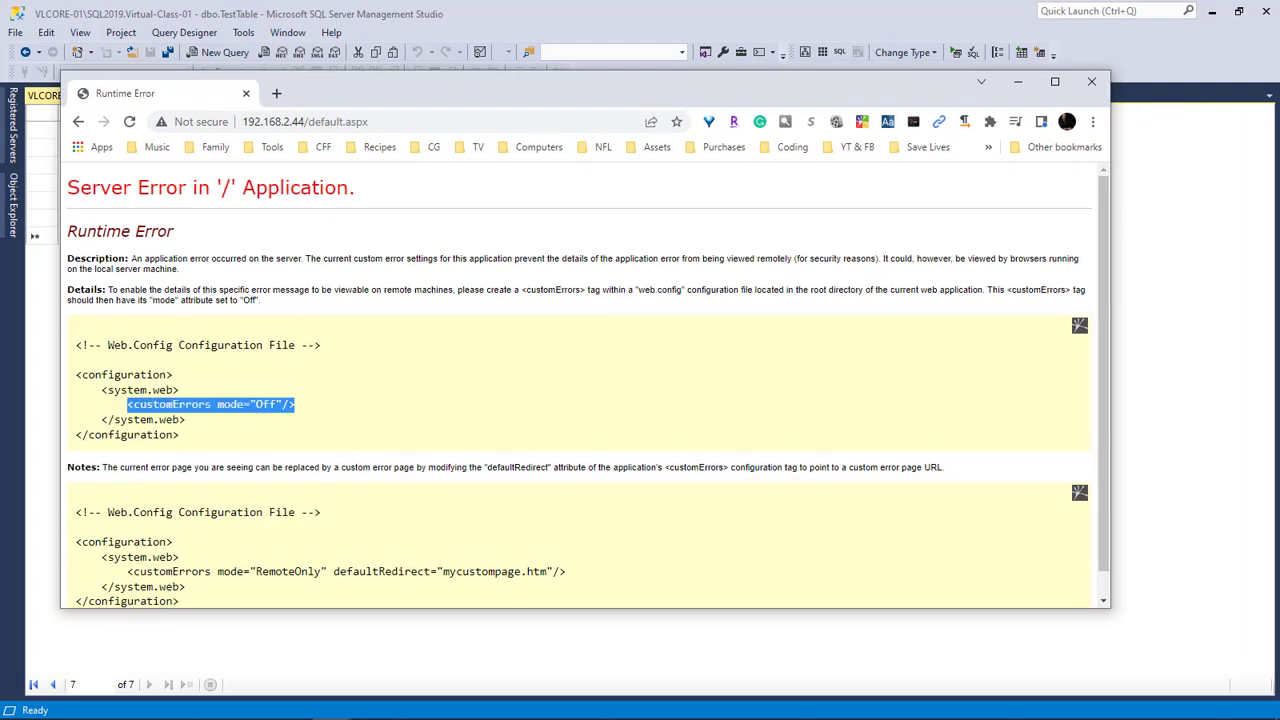
pyautogui.hotkey('alt', 'Tab')
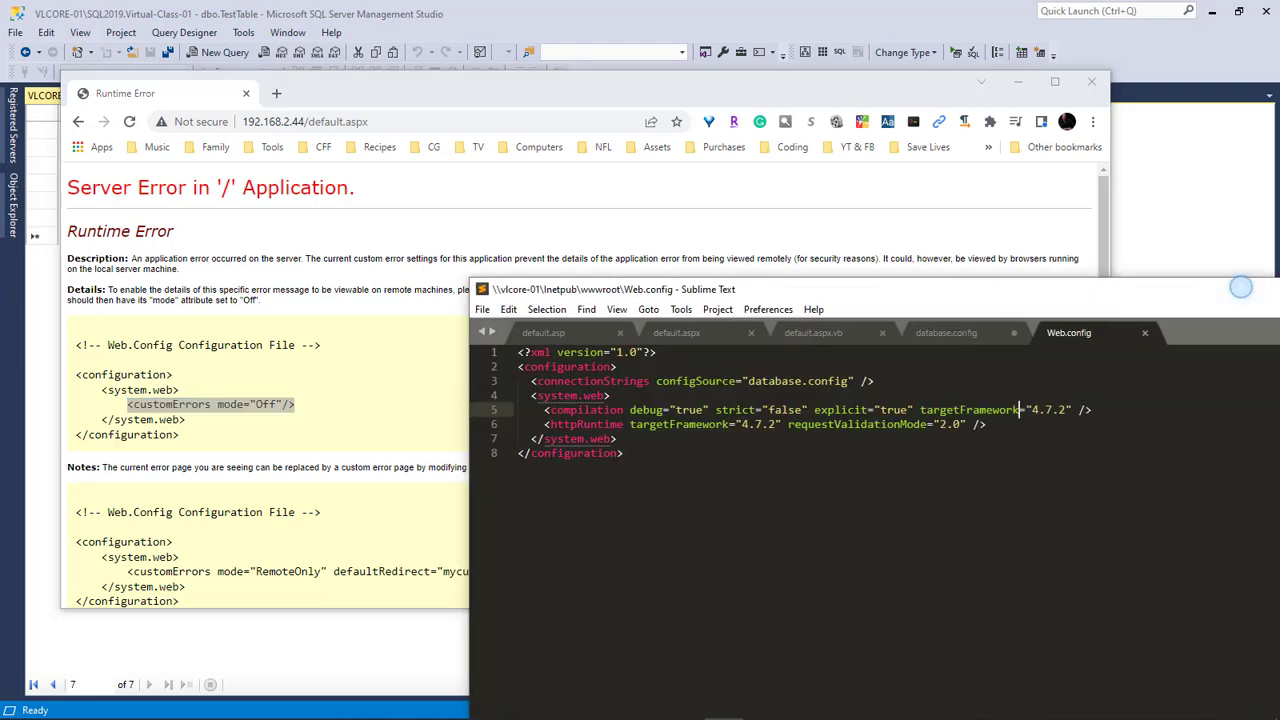
pyautogui.moveTo(1237, 286); pyautogui.dragTo(898, 177)
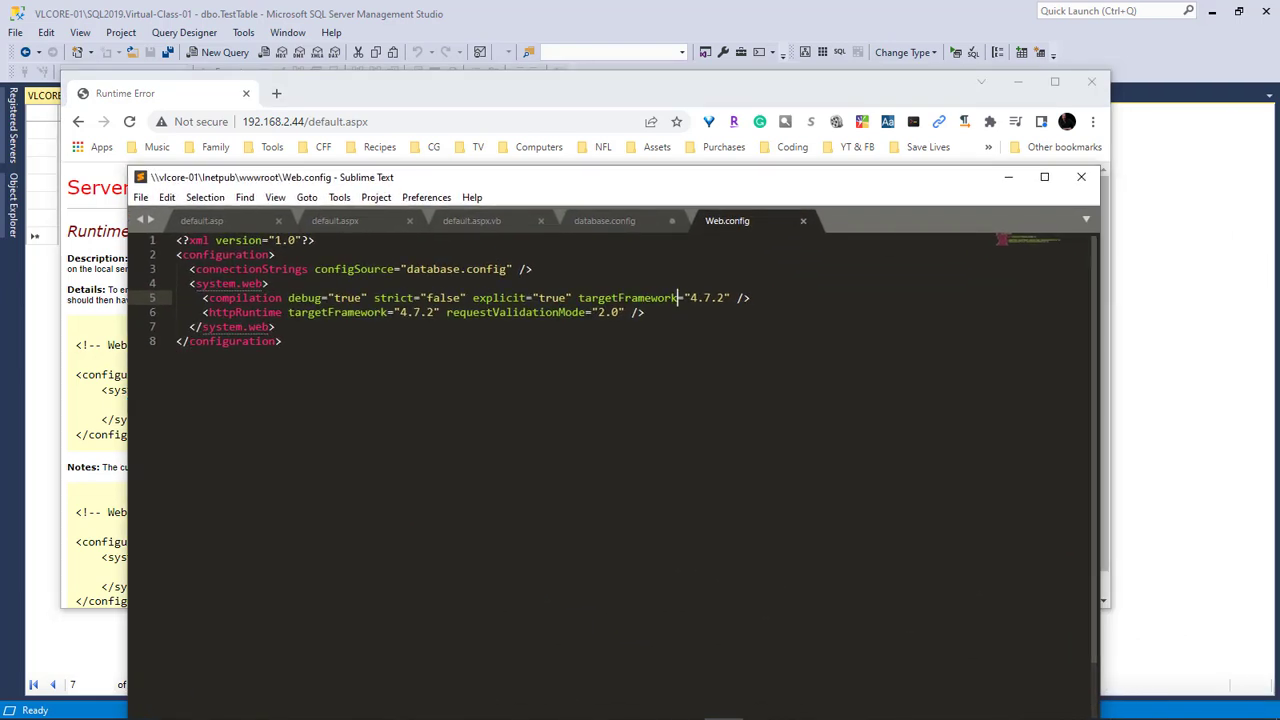
pyautogui.click(268, 283)
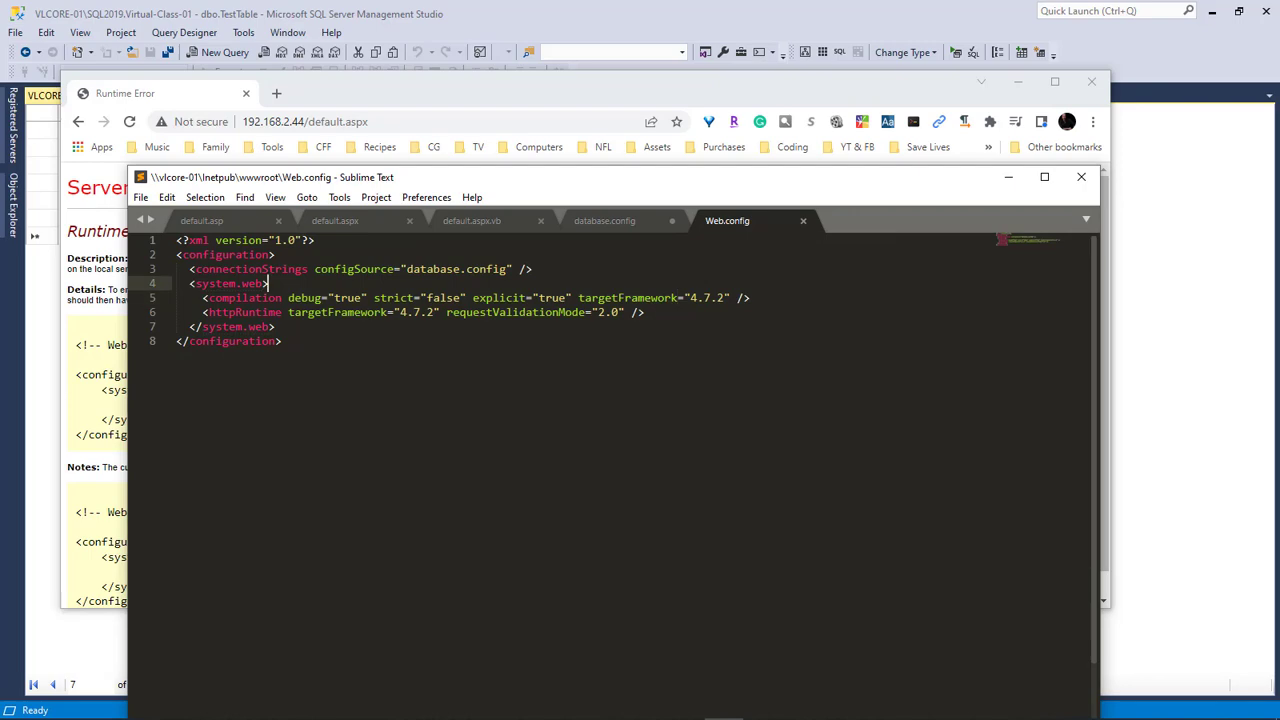
pyautogui.press('Return')
pyautogui.hotkey('ctrl', 'v')
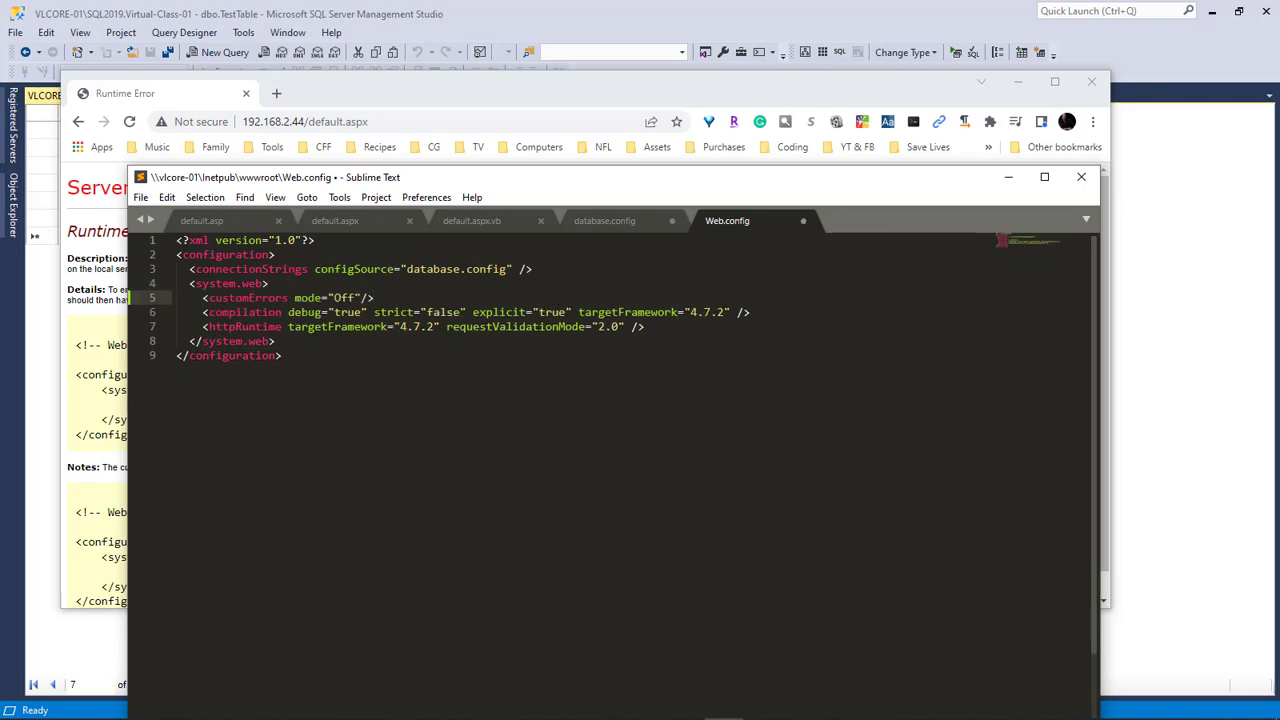
pyautogui.hotkey('ctrl', 's')
# Reload the error page in Chrome and confirm form resubmission
pyautogui.moveTo(340, 177); pyautogui.dragTo(1279, 172)
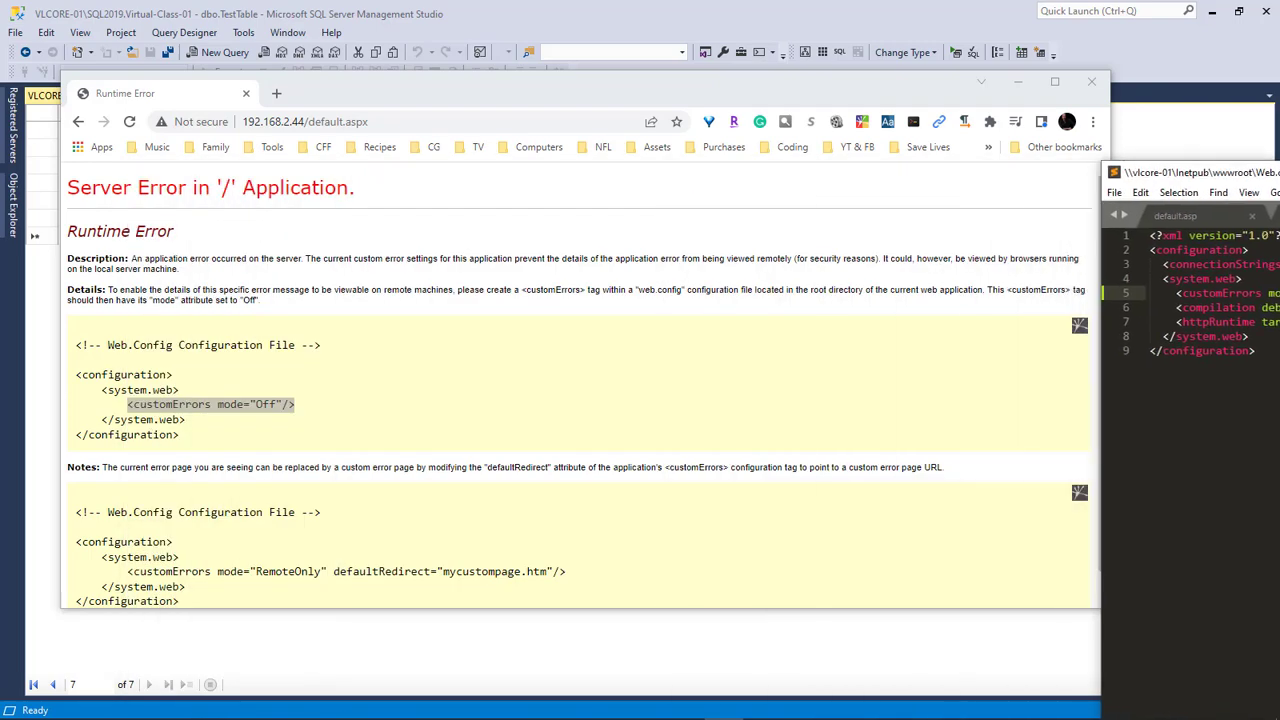
pyautogui.rightClick(430, 324)
pyautogui.click(470, 369)
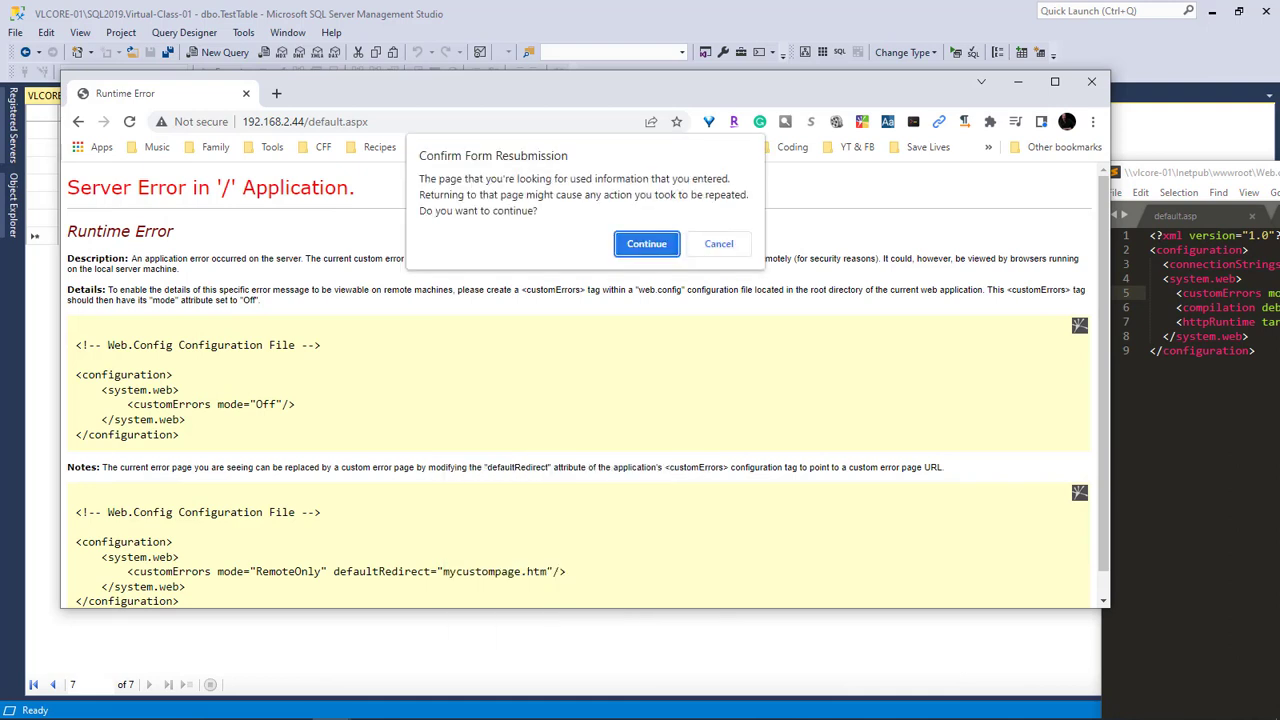
pyautogui.press('Return')
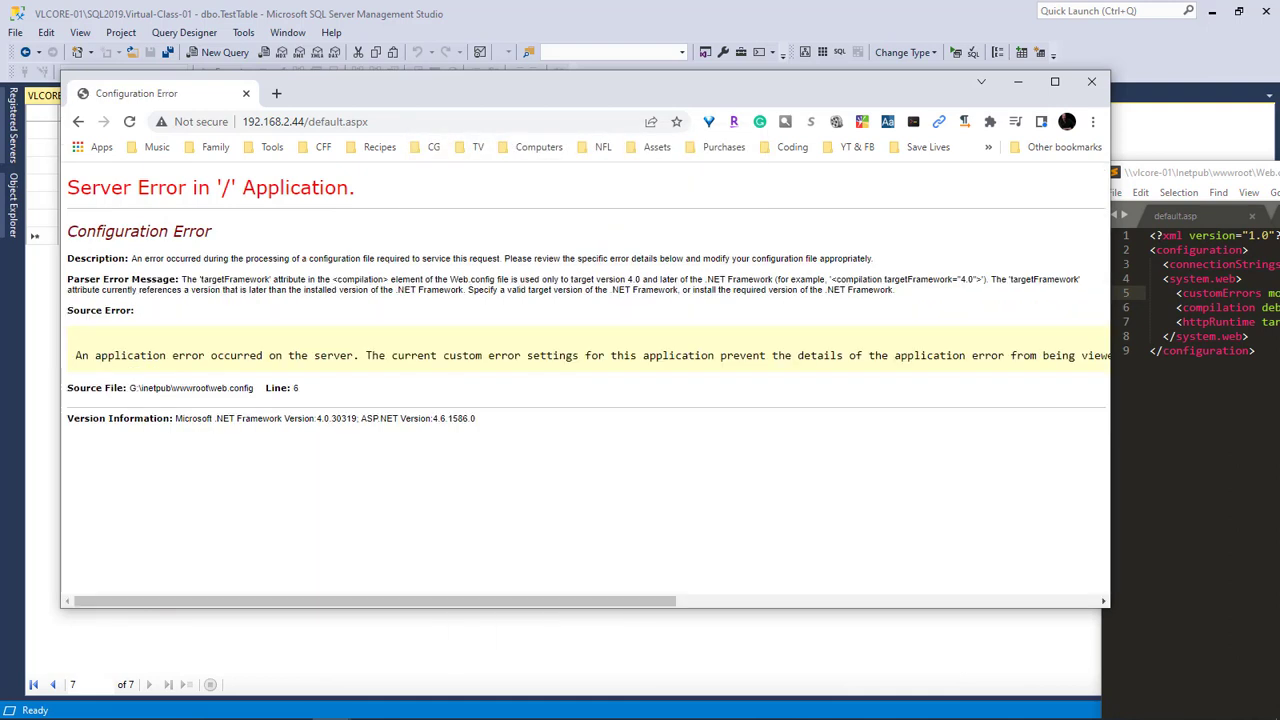
# Change both Web.config targetFramework values from 4.7.2 to 4.0 and save
pyautogui.moveTo(641, 279); pyautogui.dragTo(632, 279)
pyautogui.hotkey('alt', 'Tab')
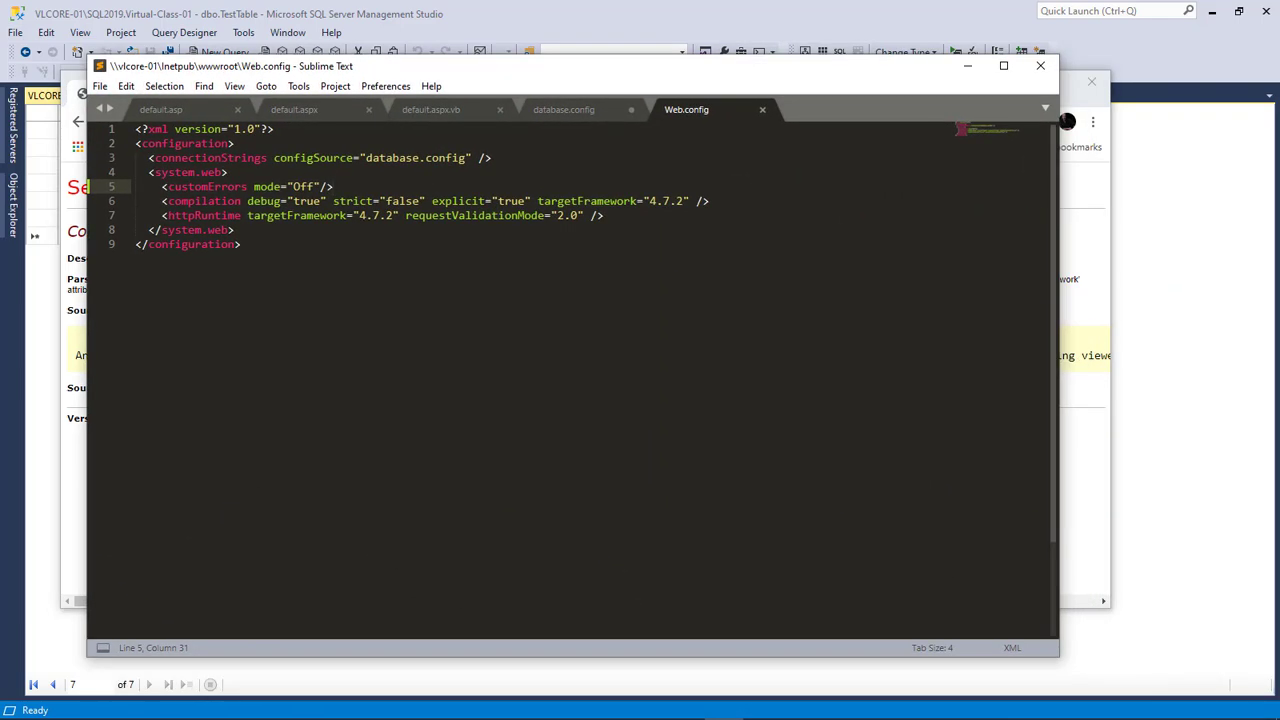
pyautogui.moveTo(684, 201); pyautogui.dragTo(662, 201)
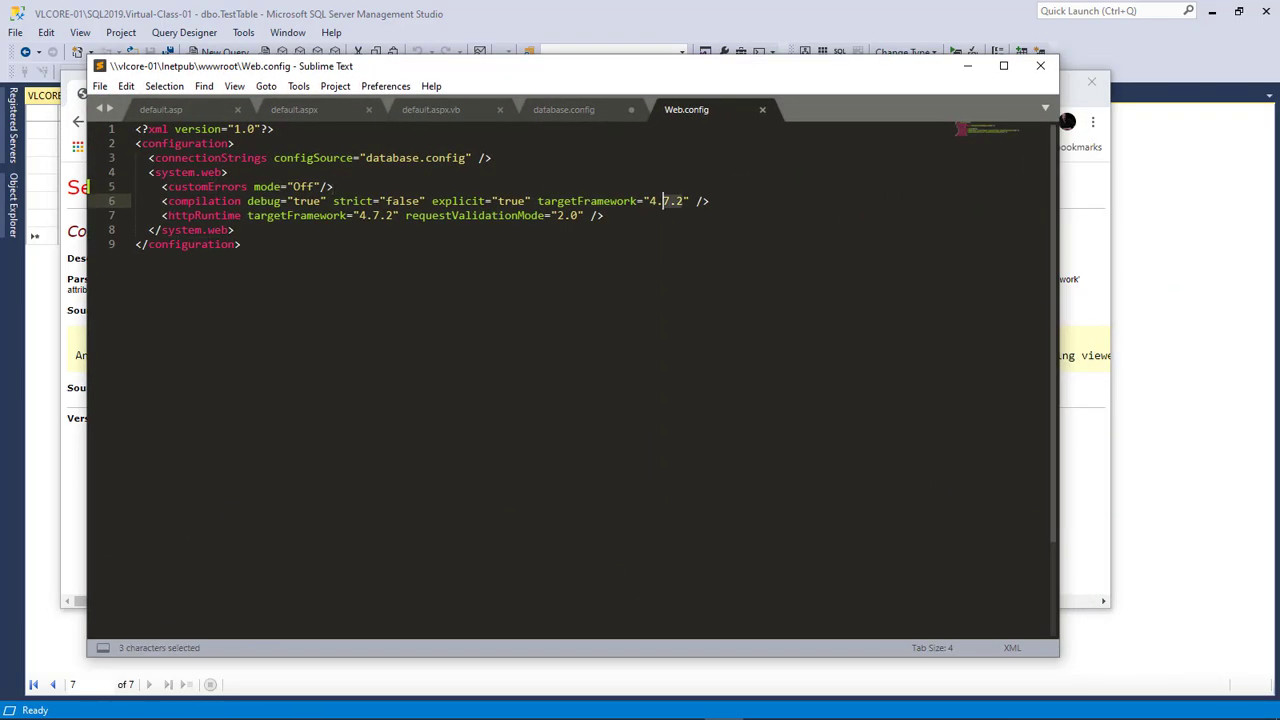
pyautogui.write('0')
pyautogui.moveTo(396, 215); pyautogui.dragTo(373, 215)
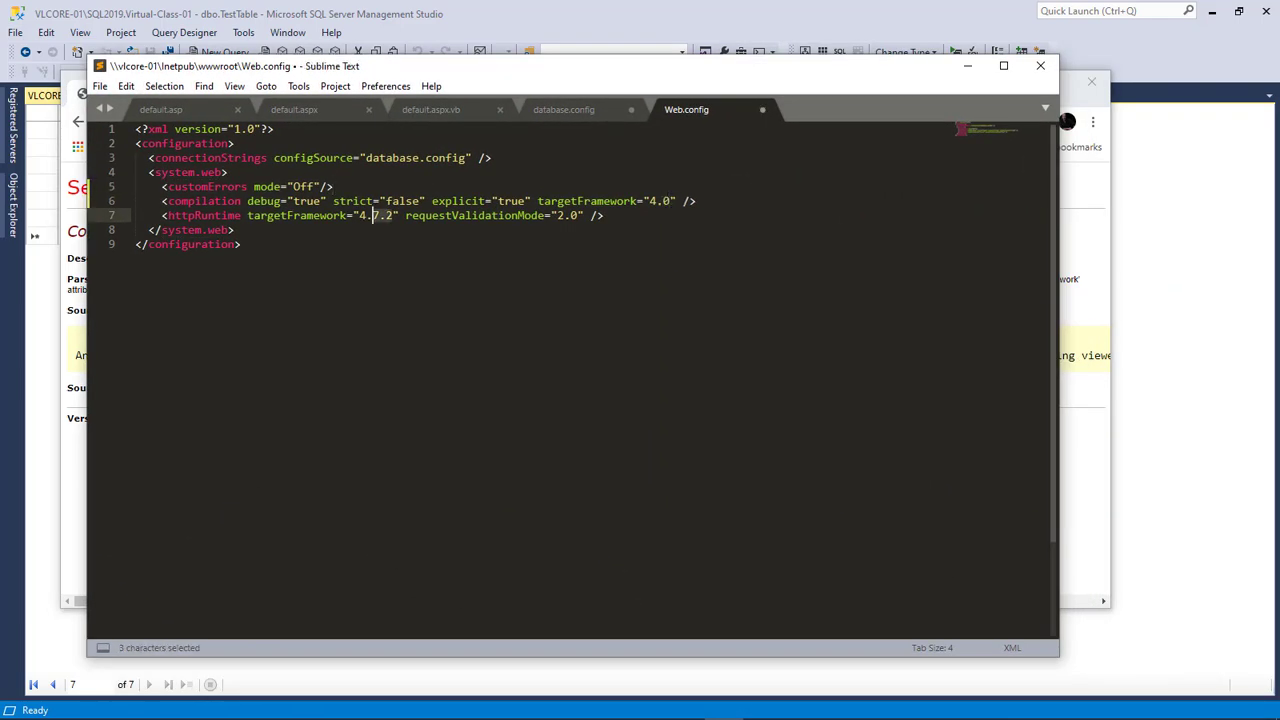
pyautogui.write('0')
pyautogui.hotkey('ctrl', 's')
# Reload default.aspx in Chrome after the config fix
pyautogui.hotkey('alt', 'Tab')
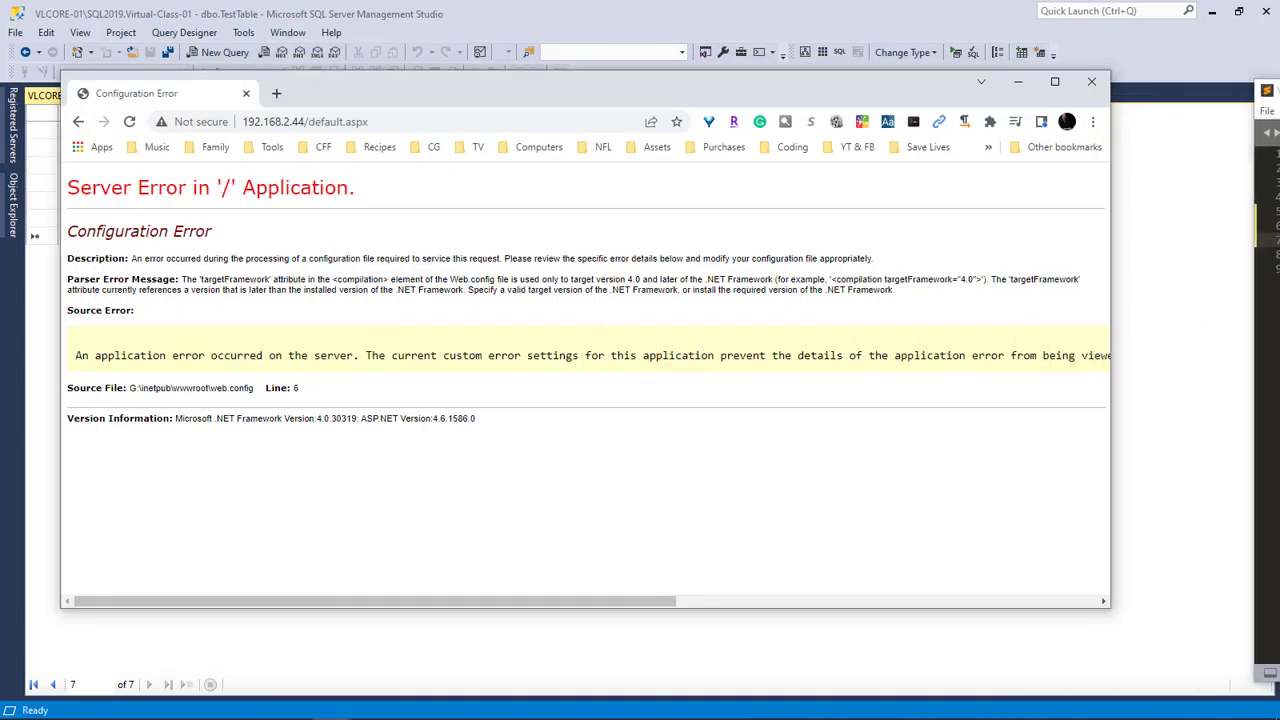
pyautogui.hotkey('ctrl', 'l')
pyautogui.press('Return')
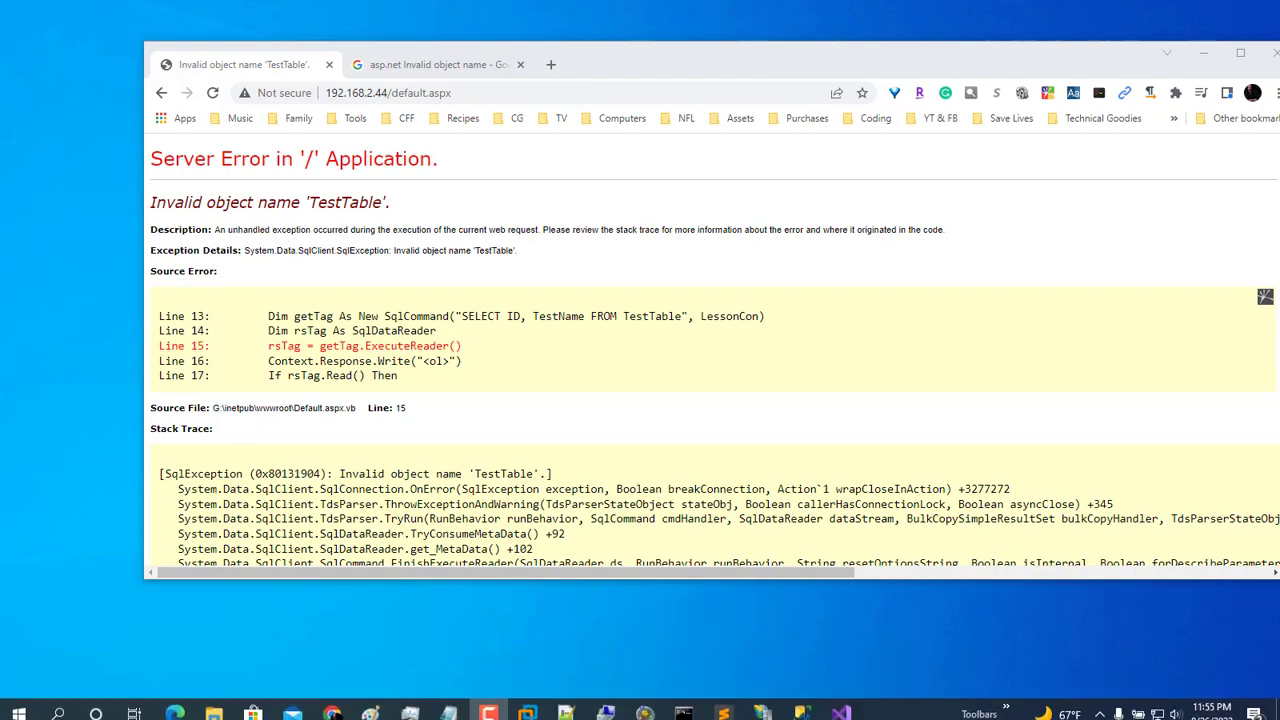
# Check the VLCore-01 server name in Visual Studio's database.config
pyautogui.moveTo(726, 706)
pyautogui.click(840, 704)
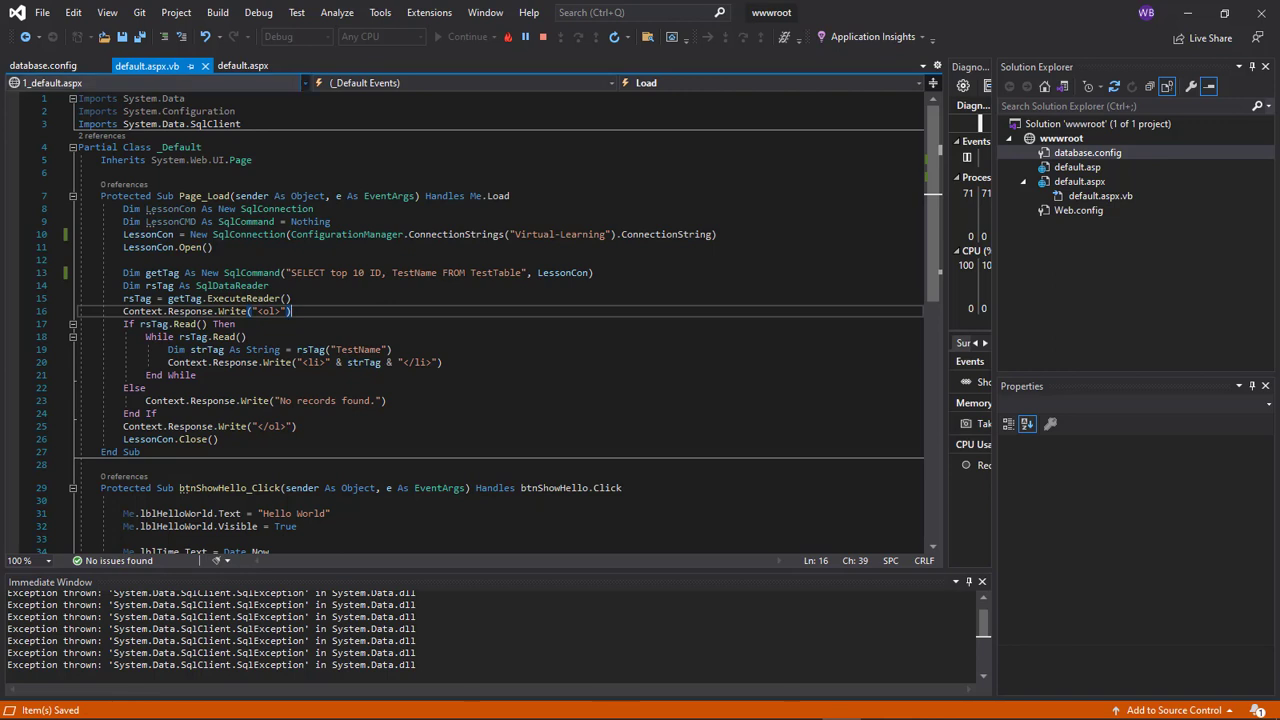
pyautogui.click(40, 65)
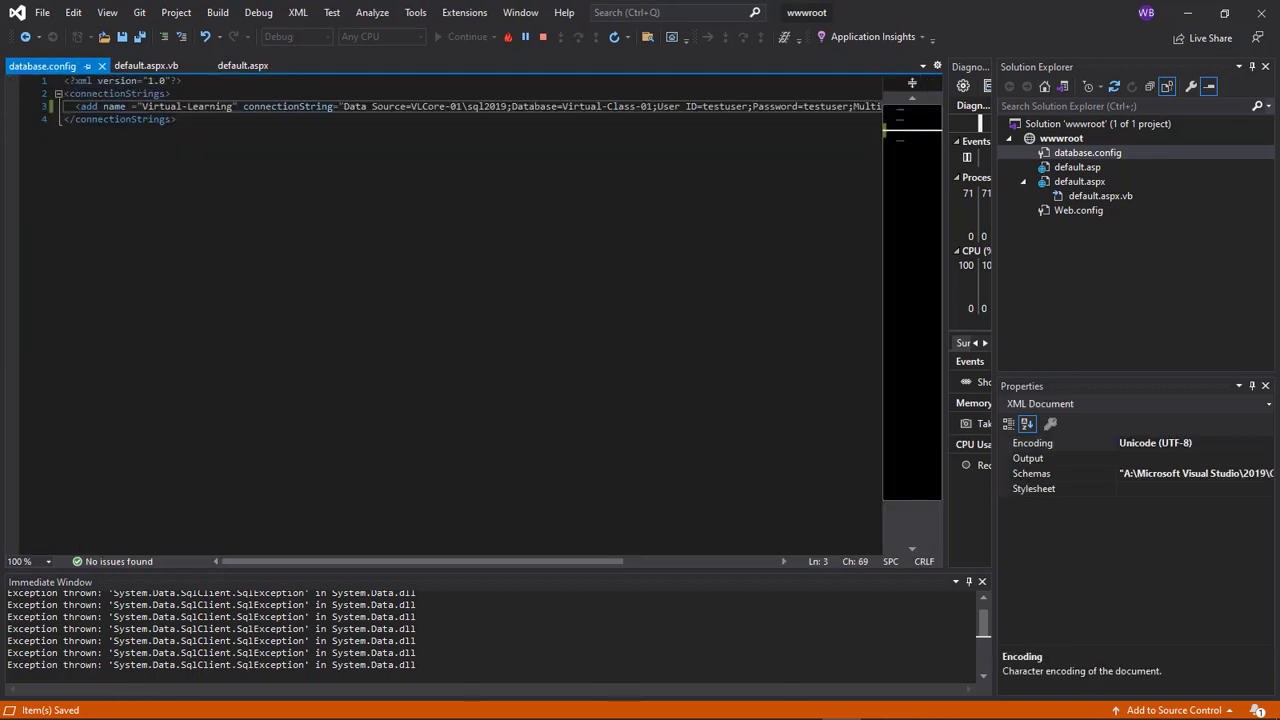
pyautogui.moveTo(462, 106); pyautogui.dragTo(410, 106)
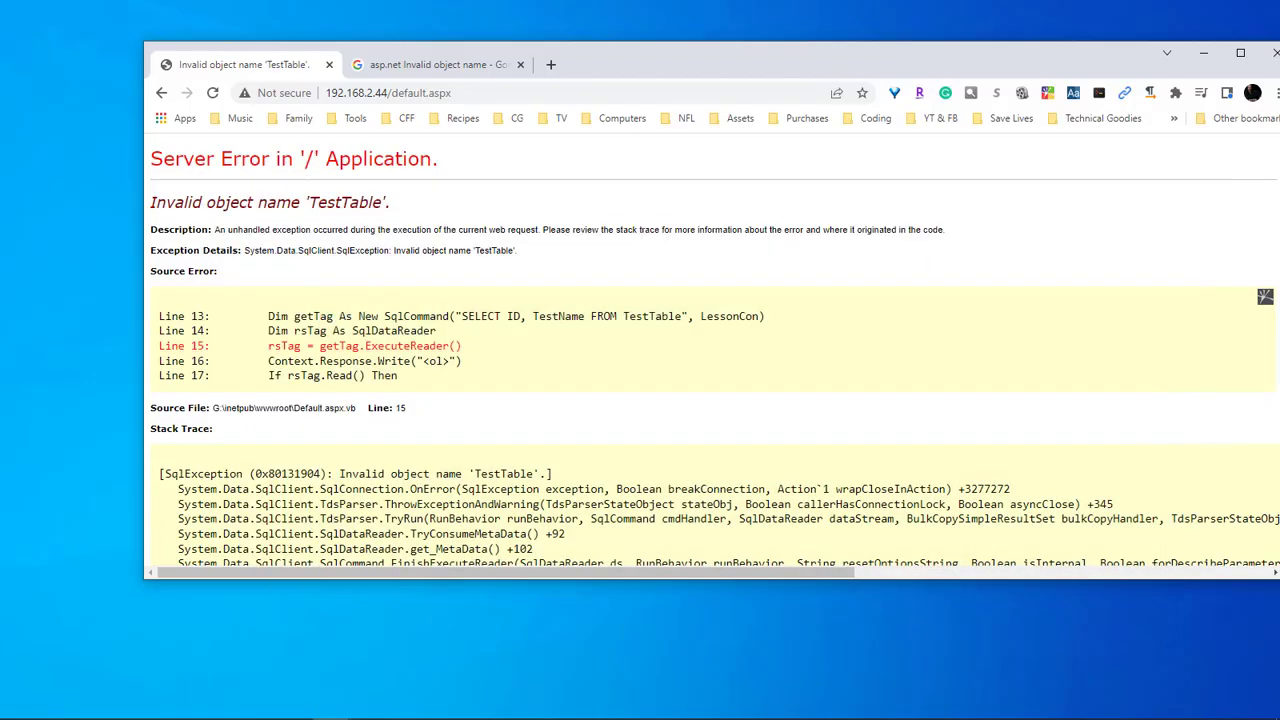
# Reload default.aspx to list the names, then show the SSMS TestTable query results
pyautogui.rightClick(542, 263)
pyautogui.click(575, 314)
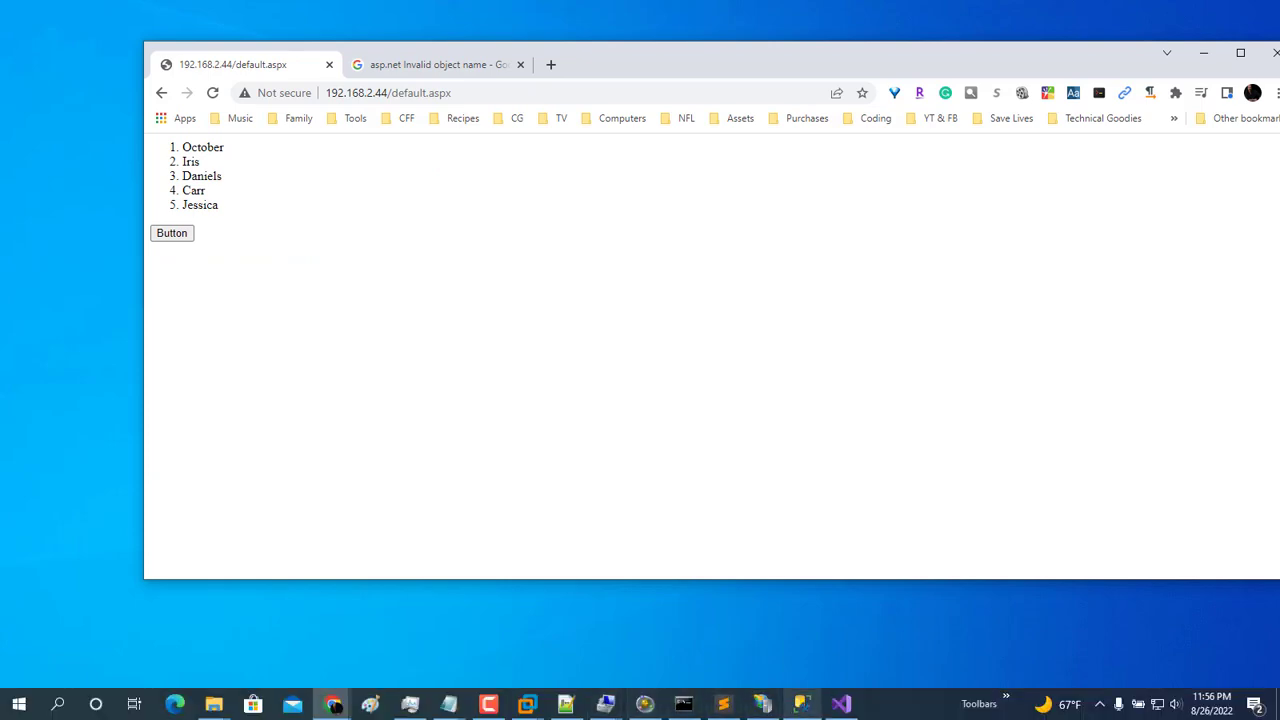
pyautogui.click(802, 705)
pyautogui.click(270, 96)
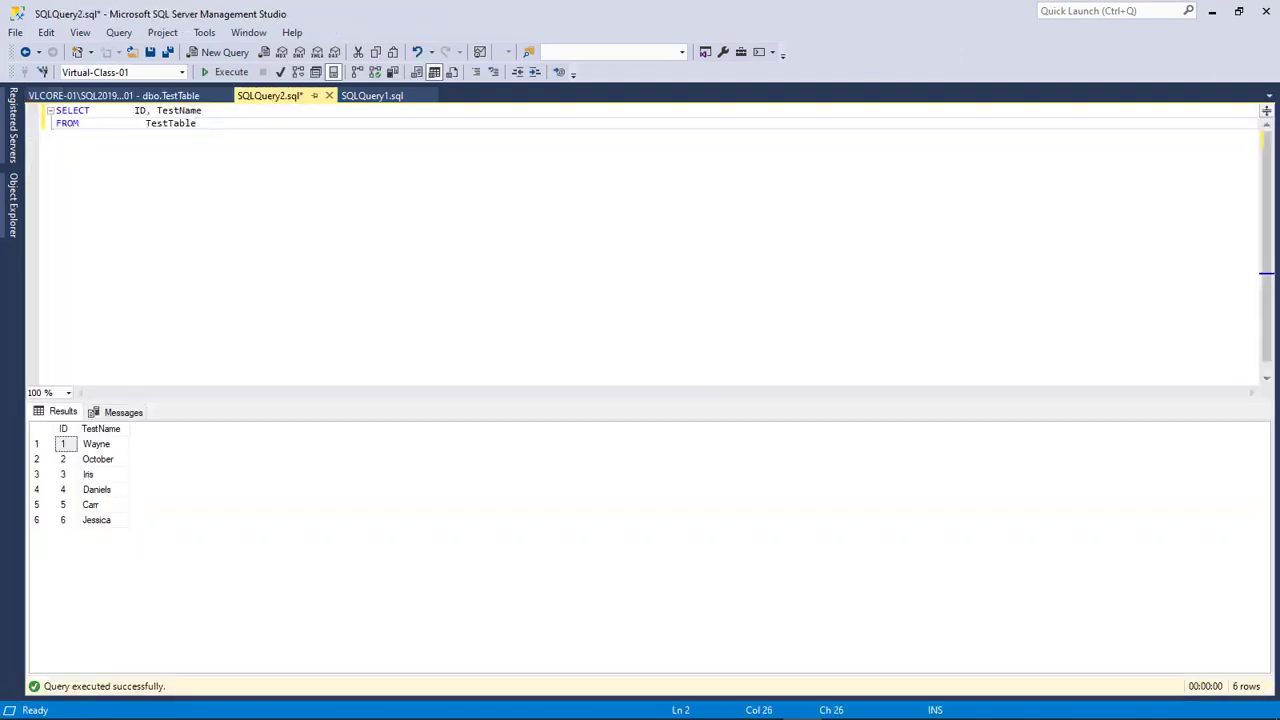
# Point out Wayne as the missing TestTable row, then return to Visual Studio's database.config
pyautogui.click(98, 444)
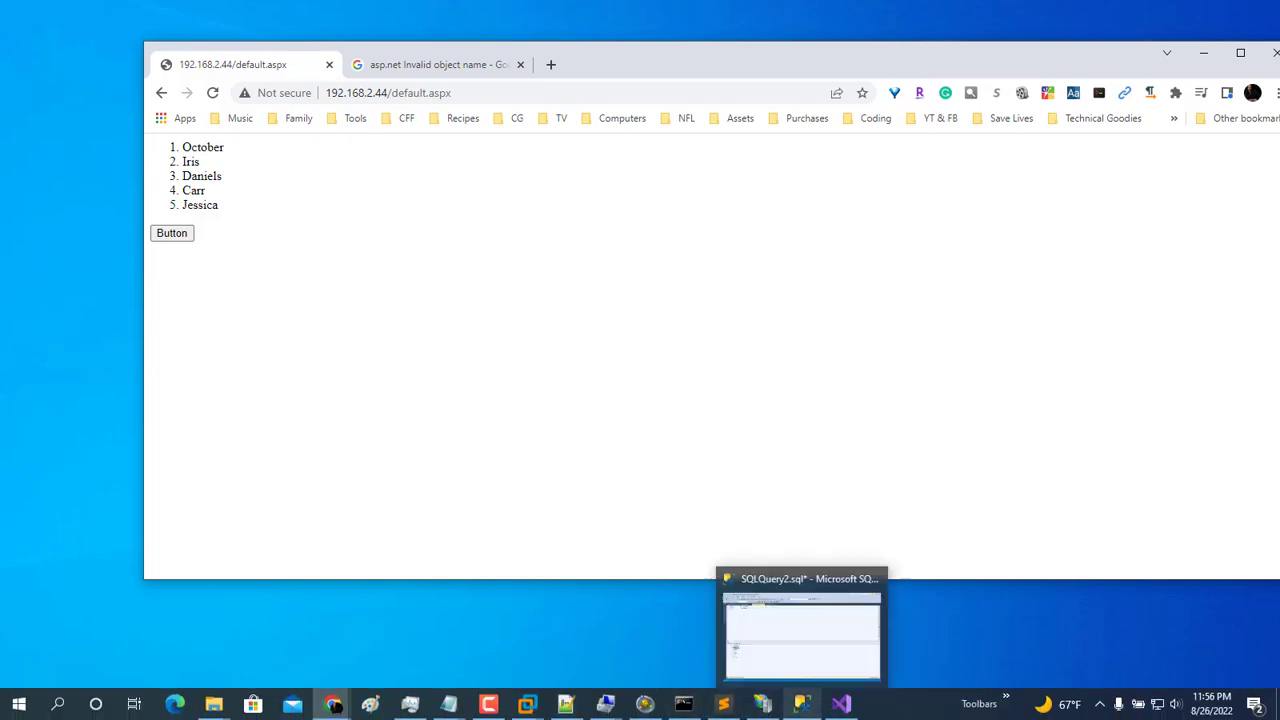
pyautogui.click(801, 704)
pyautogui.click(840, 704)
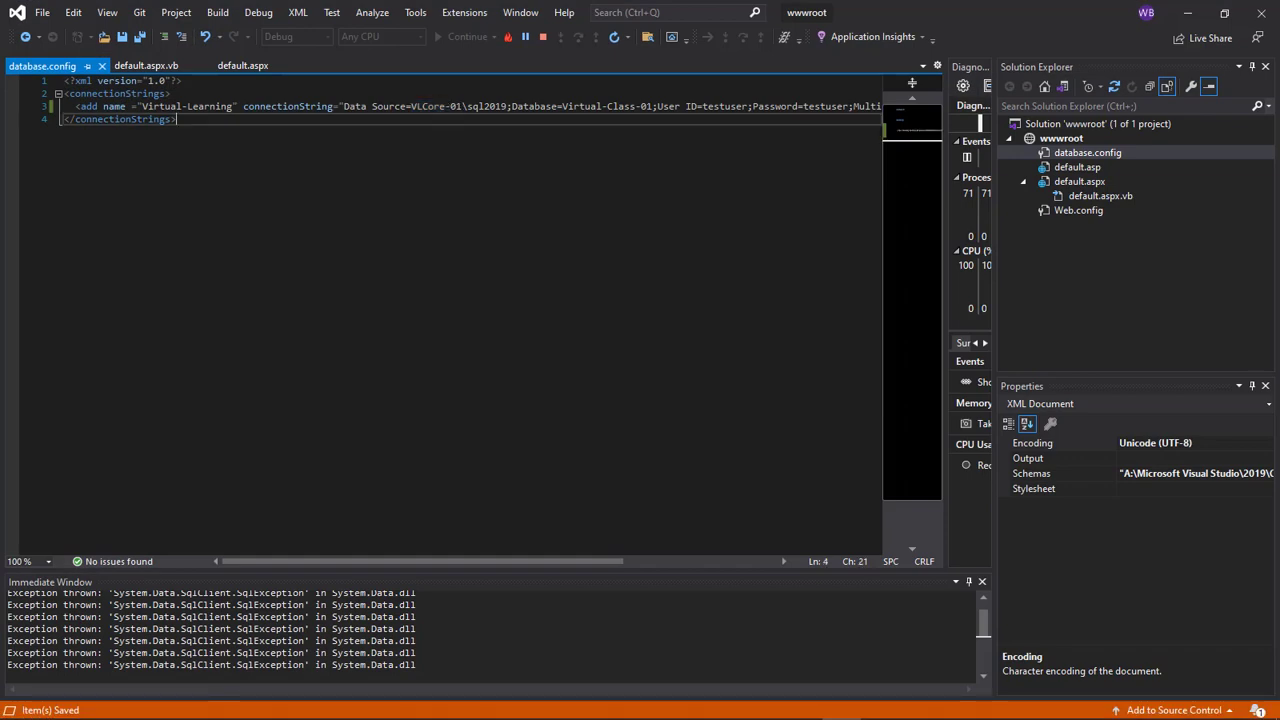
# In default.aspx.vb, comment out the If rsTag.Read(), Else and End If lines and save
pyautogui.click(146, 65)
pyautogui.scroll(-1, 488, 324)
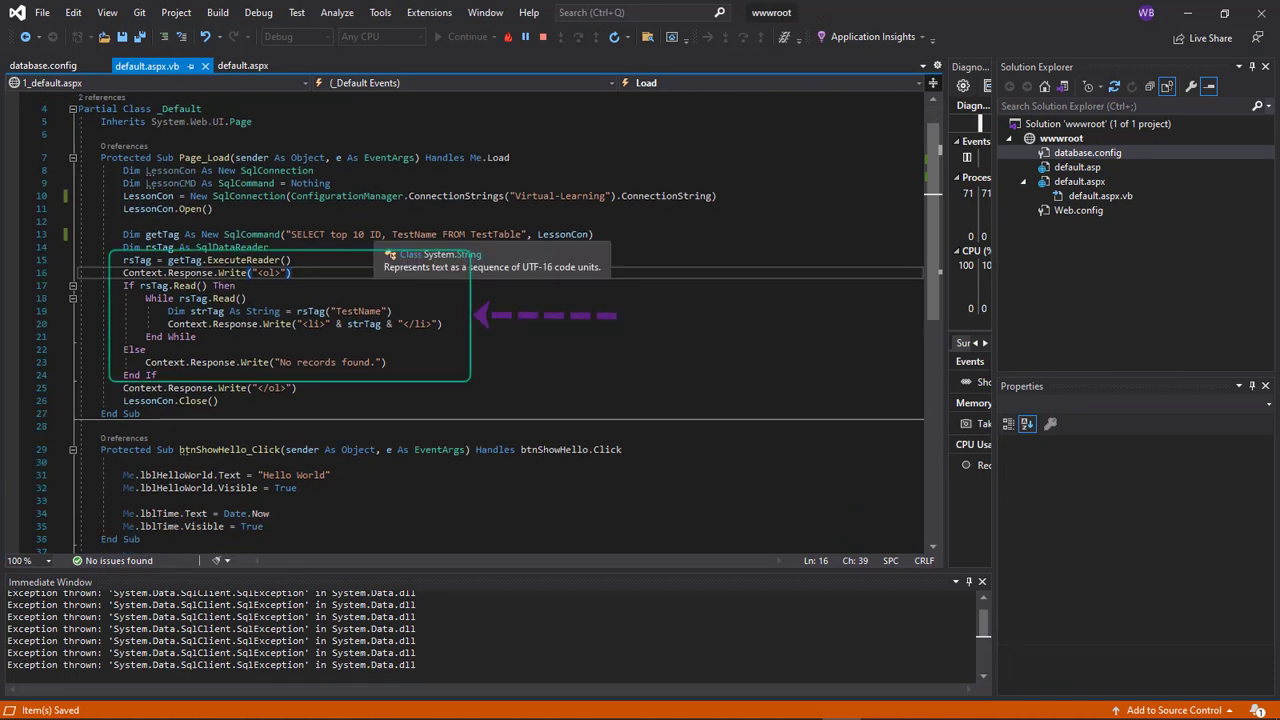
pyautogui.moveTo(370, 236); pyautogui.dragTo(330, 236)
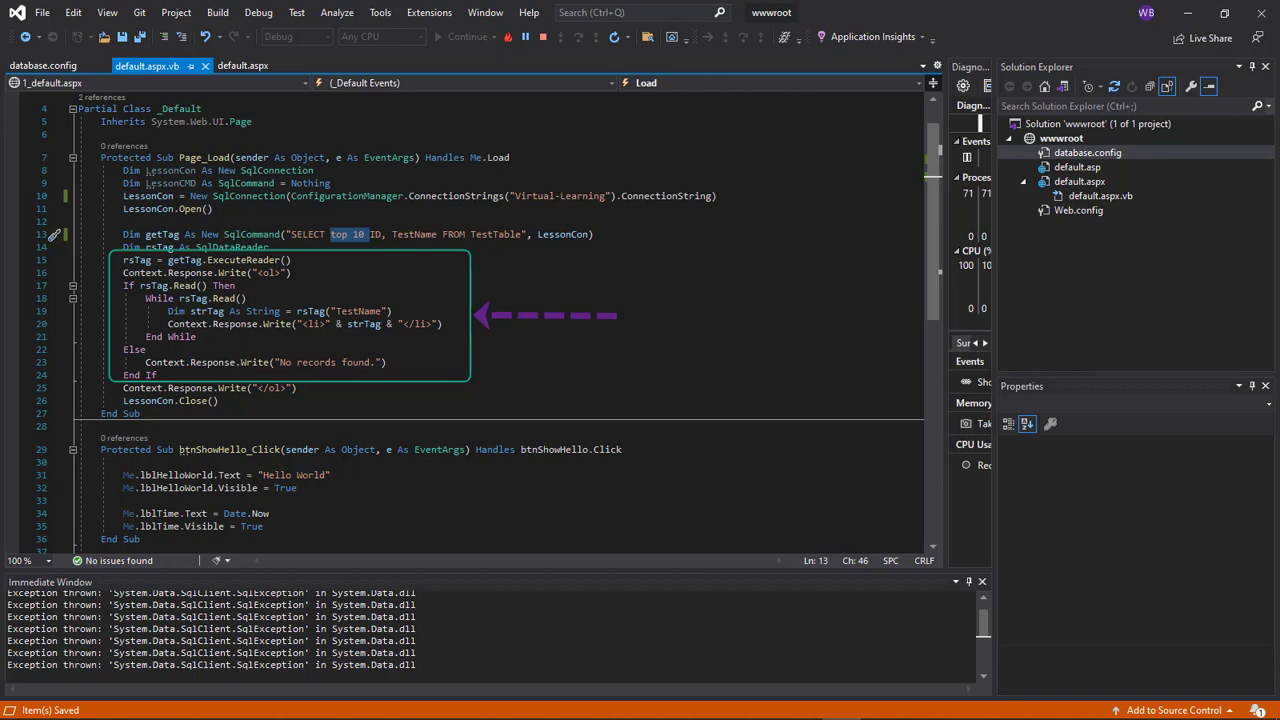
pyautogui.click(123, 285)
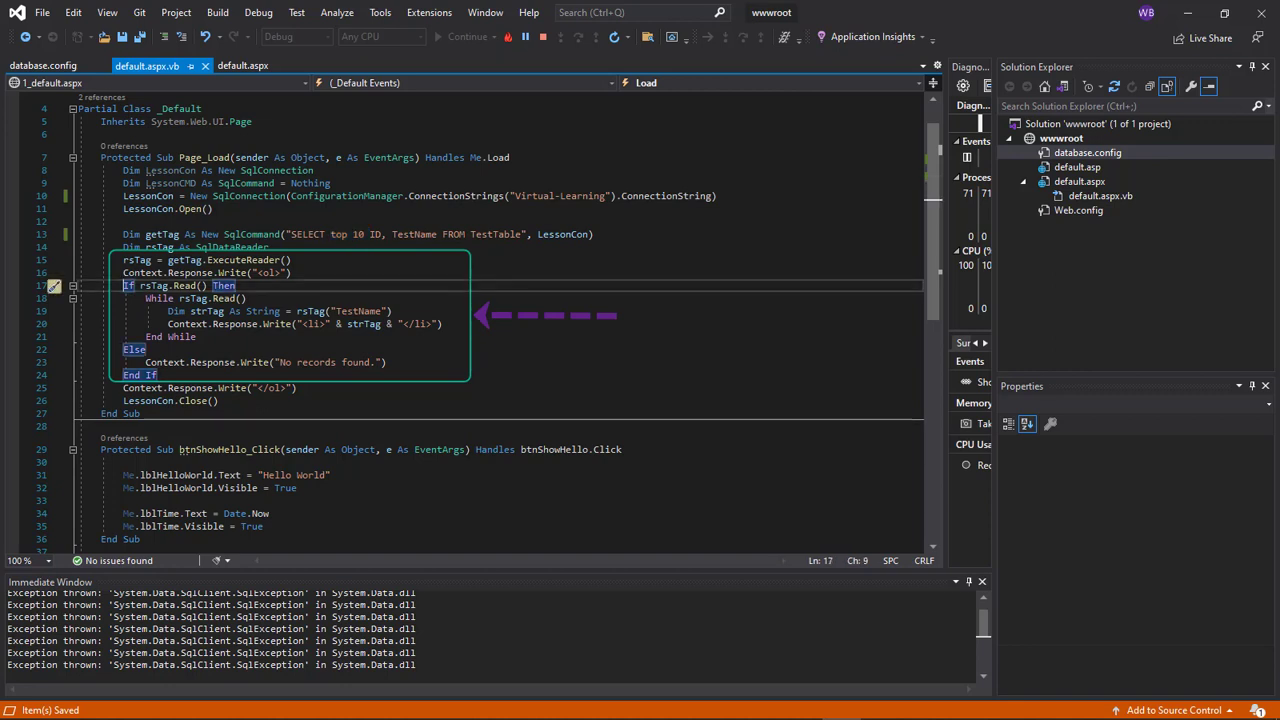
pyautogui.write("'")
pyautogui.click(123, 349)
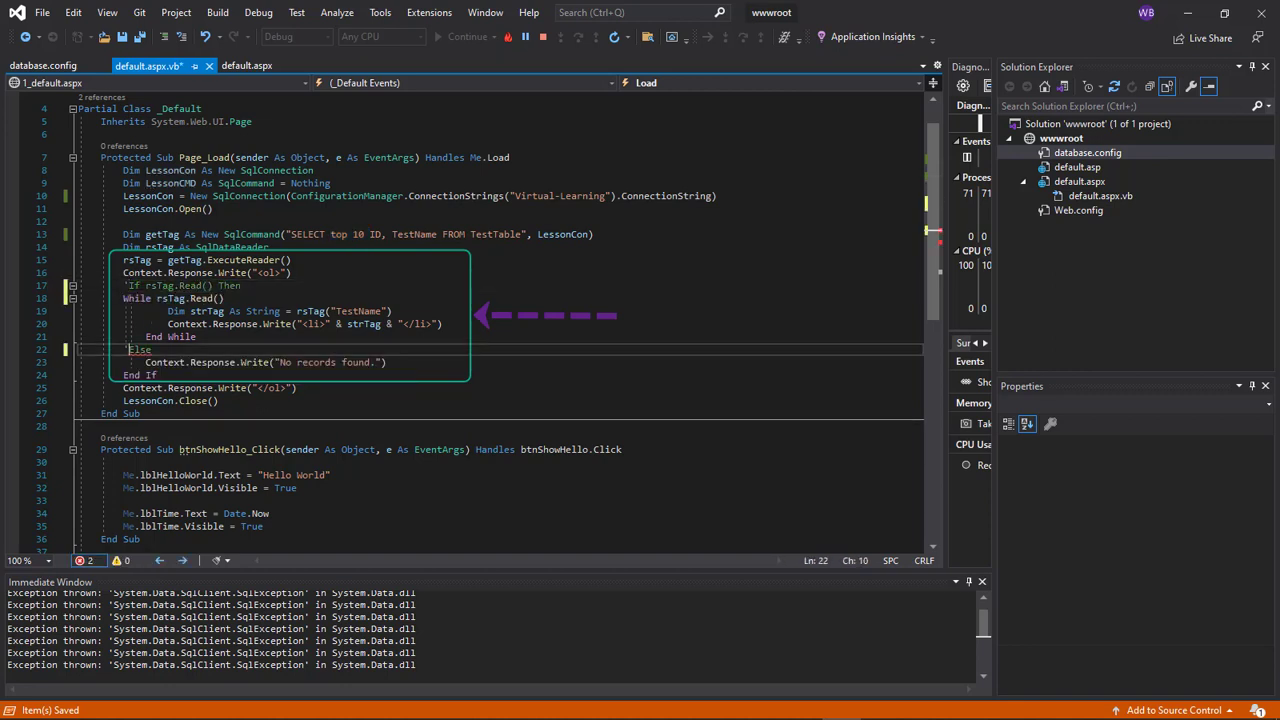
pyautogui.write("'")
pyautogui.click(123, 362)
pyautogui.write("'")
pyautogui.click(123, 375)
pyautogui.write("'")
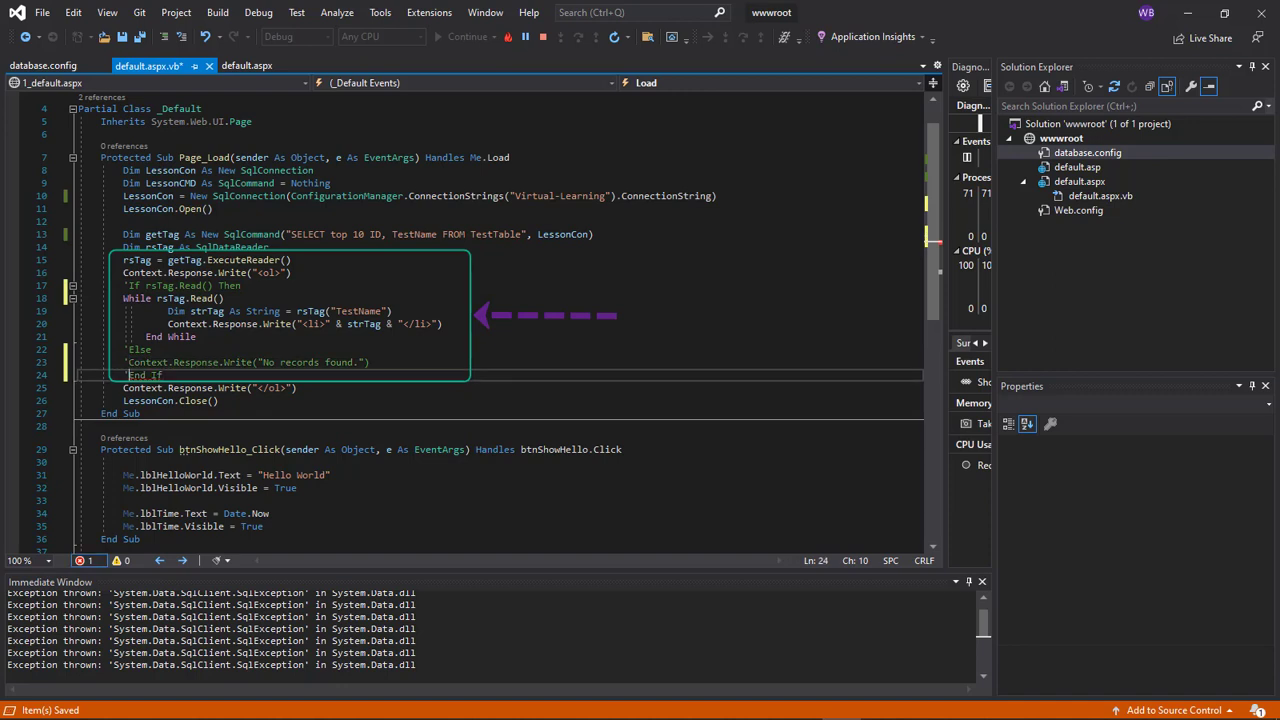
pyautogui.hotkey('ctrl', 's')
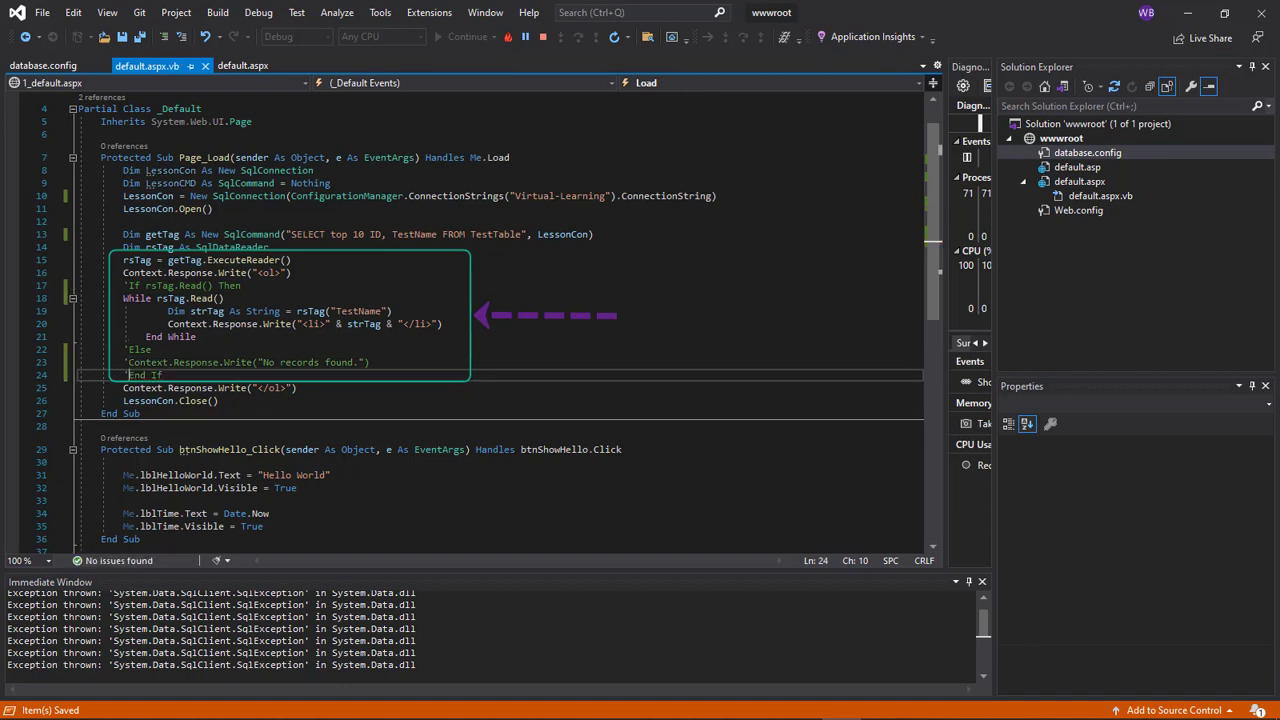
# Reload the localhost page in Chrome to run the edited code, which now includes Wayne
pyautogui.hotkey('alt', 'Tab')
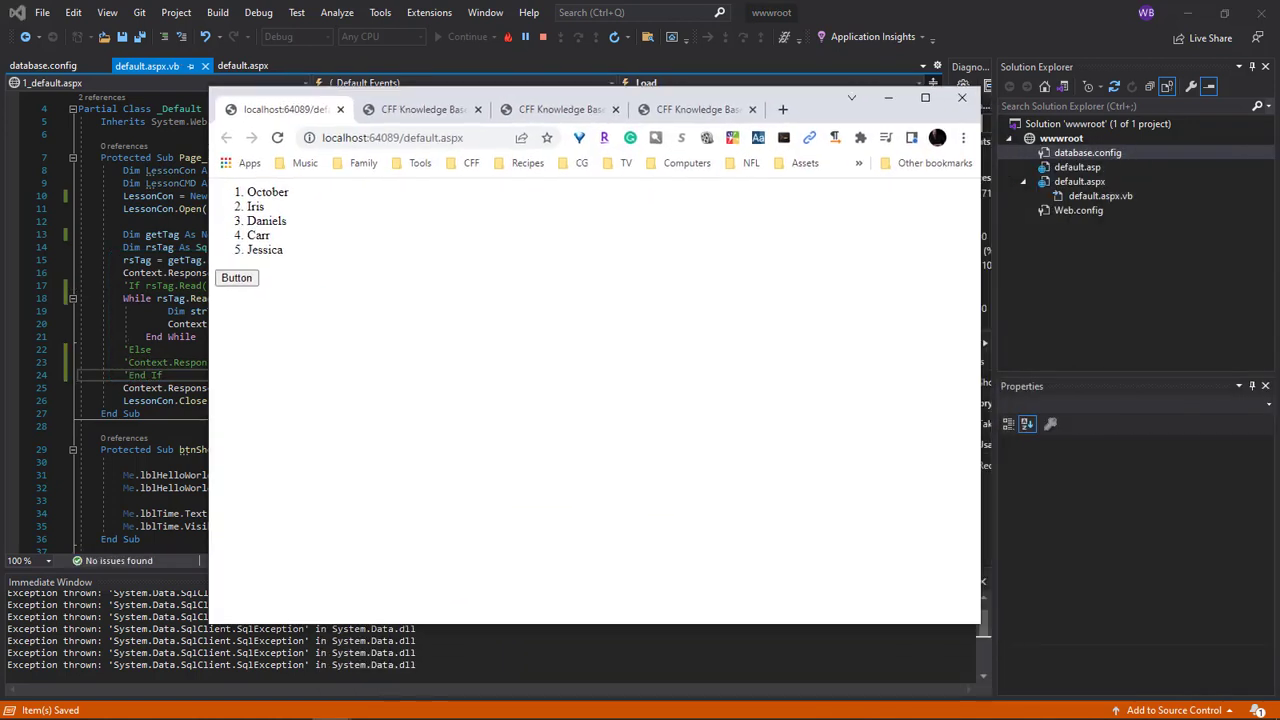
pyautogui.rightClick(735, 269)
pyautogui.click(780, 318)
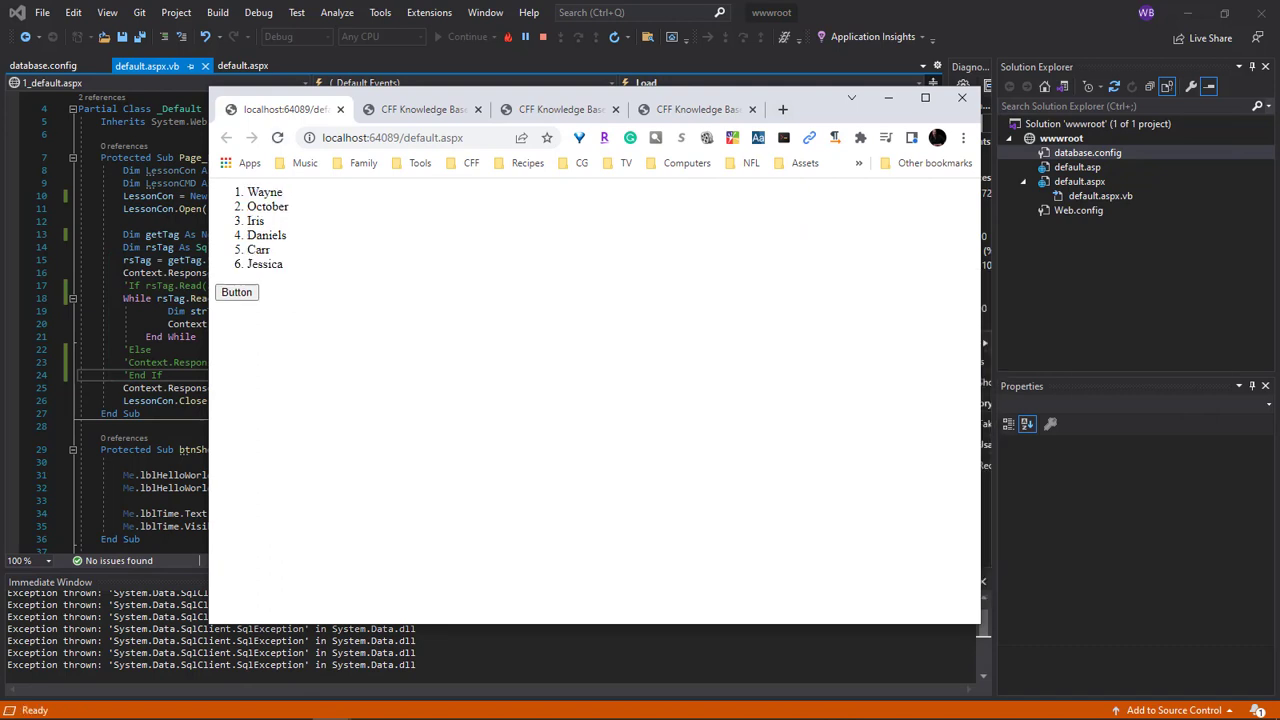
pyautogui.moveTo(817, 104); pyautogui.dragTo(1279, 200)
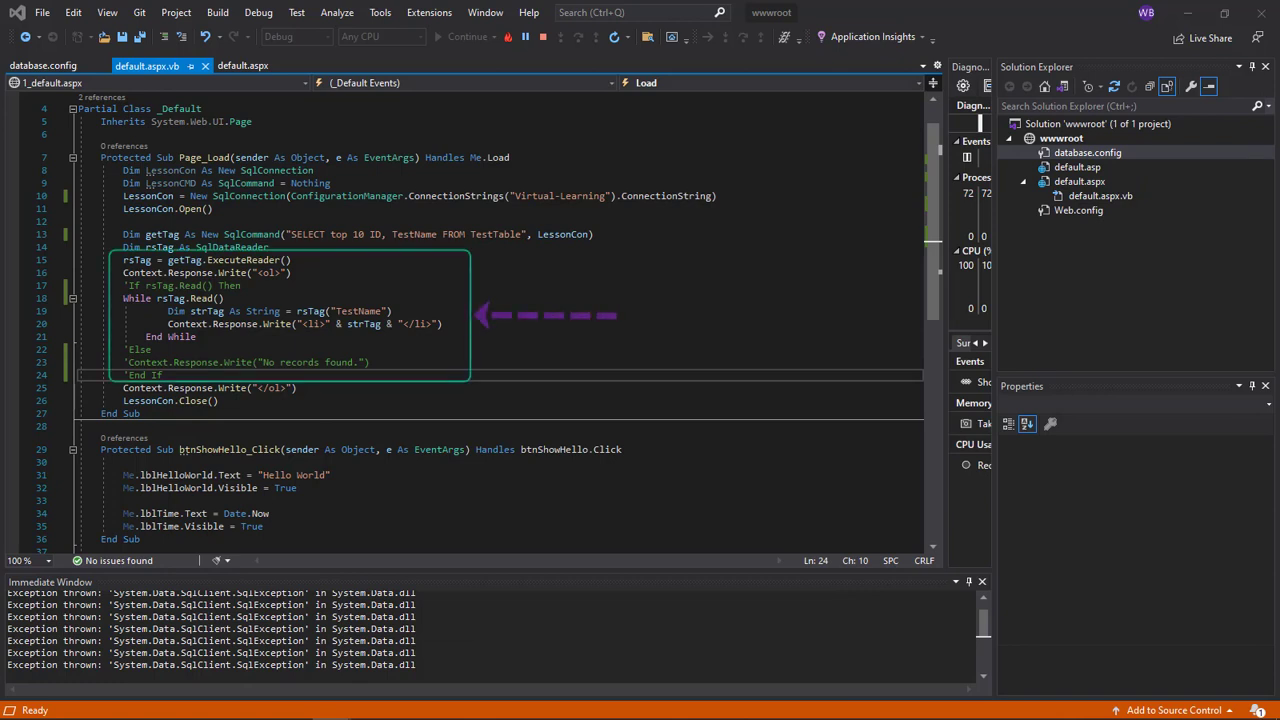
pyautogui.moveTo(1279, 205)
pyautogui.mouseDown()
pyautogui.moveTo(985, 170)
pyautogui.moveTo(1193, 165)
pyautogui.mouseUp()
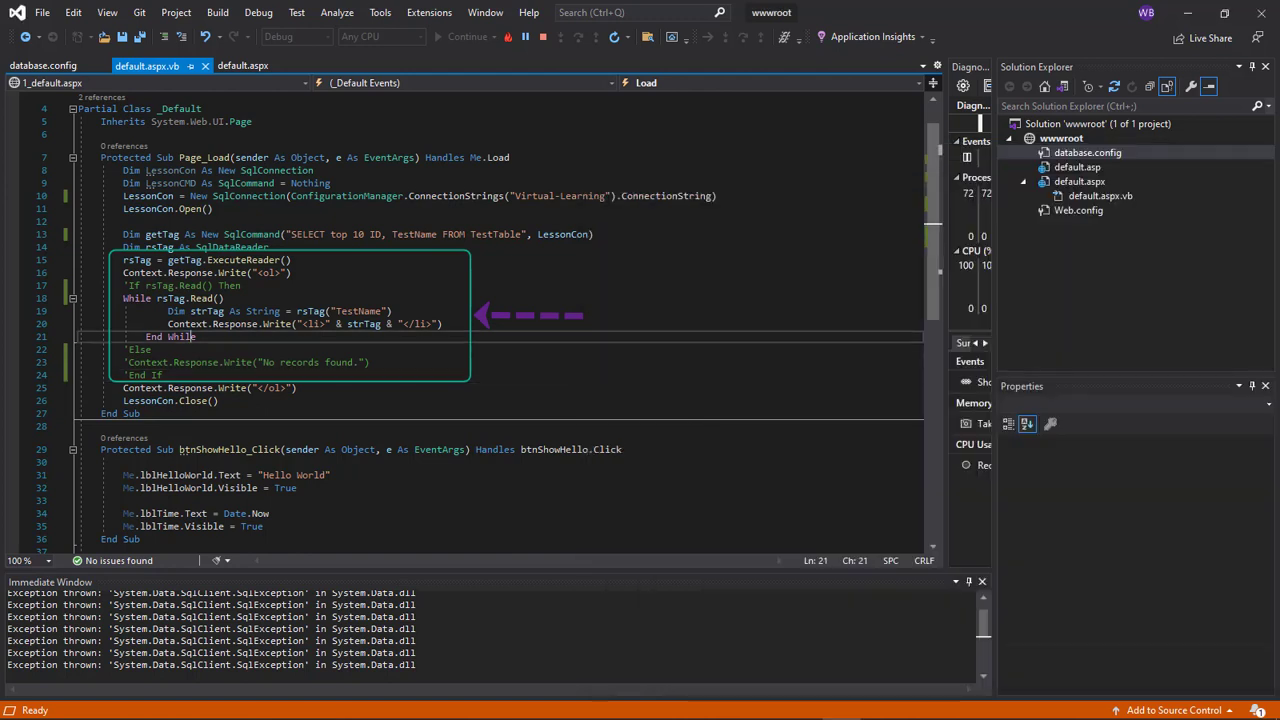
# Undo the commenting to restore the If/Else/End If block and save default.aspx.vb
pyautogui.hotkey('ctrl', 'k')
pyautogui.hotkey('ctrl', 'u')
pyautogui.press('BackSpace')
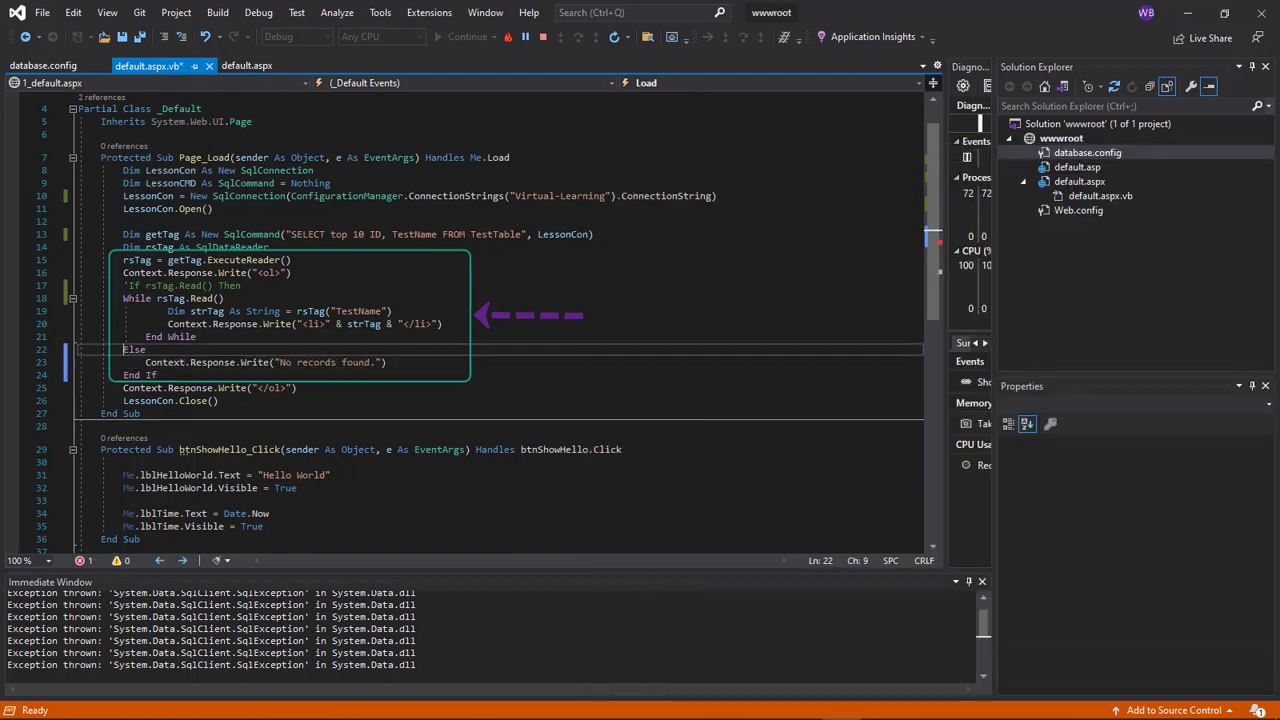
pyautogui.click(129, 286)
pyautogui.press('BackSpace')
pyautogui.hotkey('ctrl', 's')
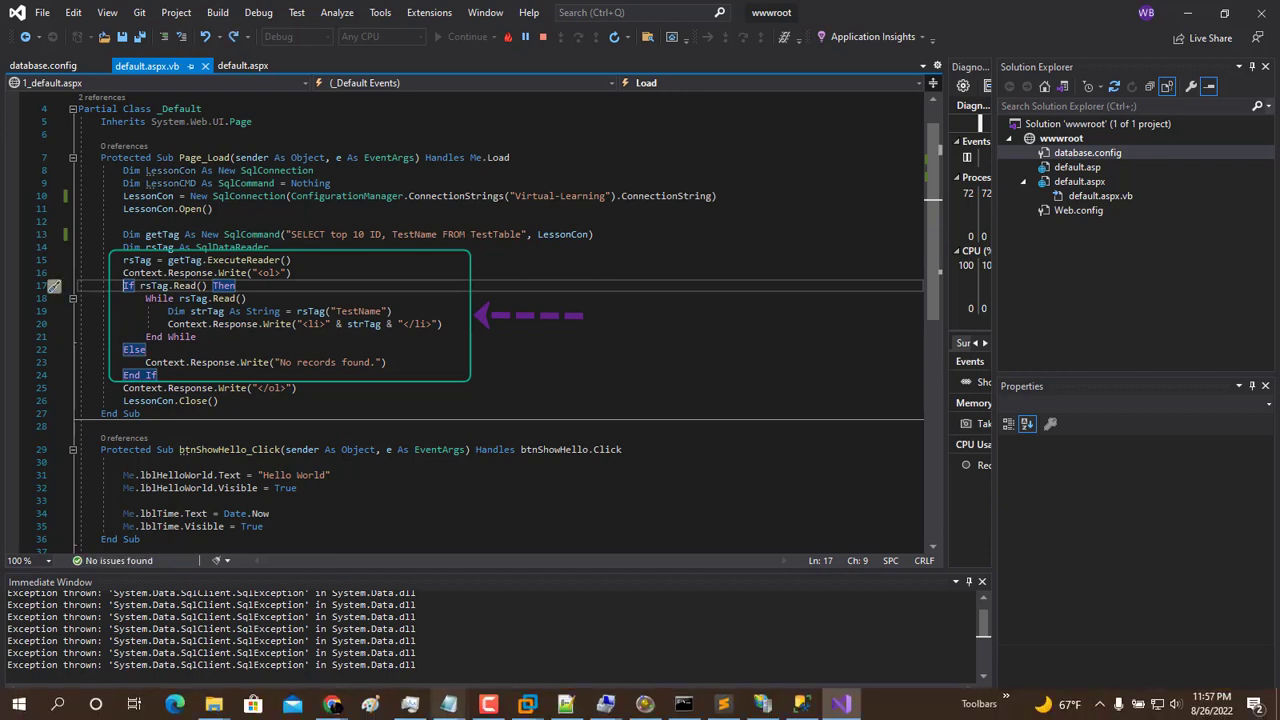
# Reload default.aspx in Chrome to confirm only five names appear, then move the browser aside
pyautogui.rightClick(580, 256)
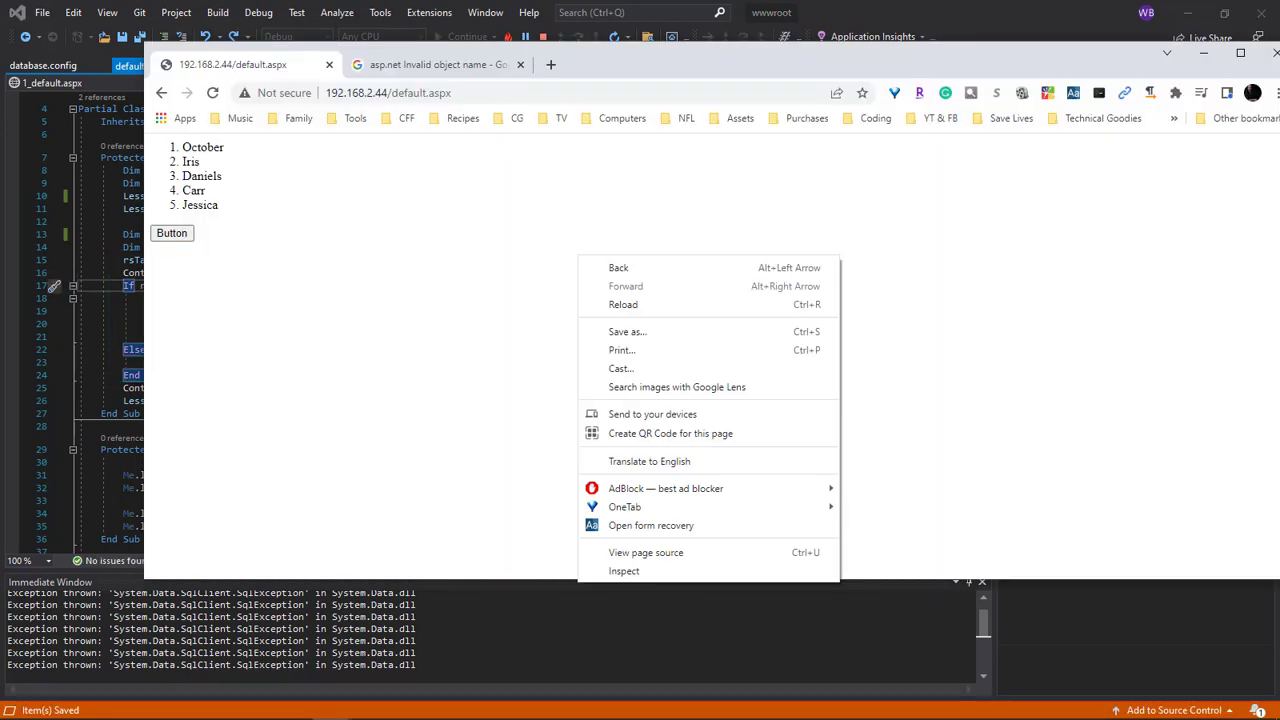
pyautogui.click(620, 304)
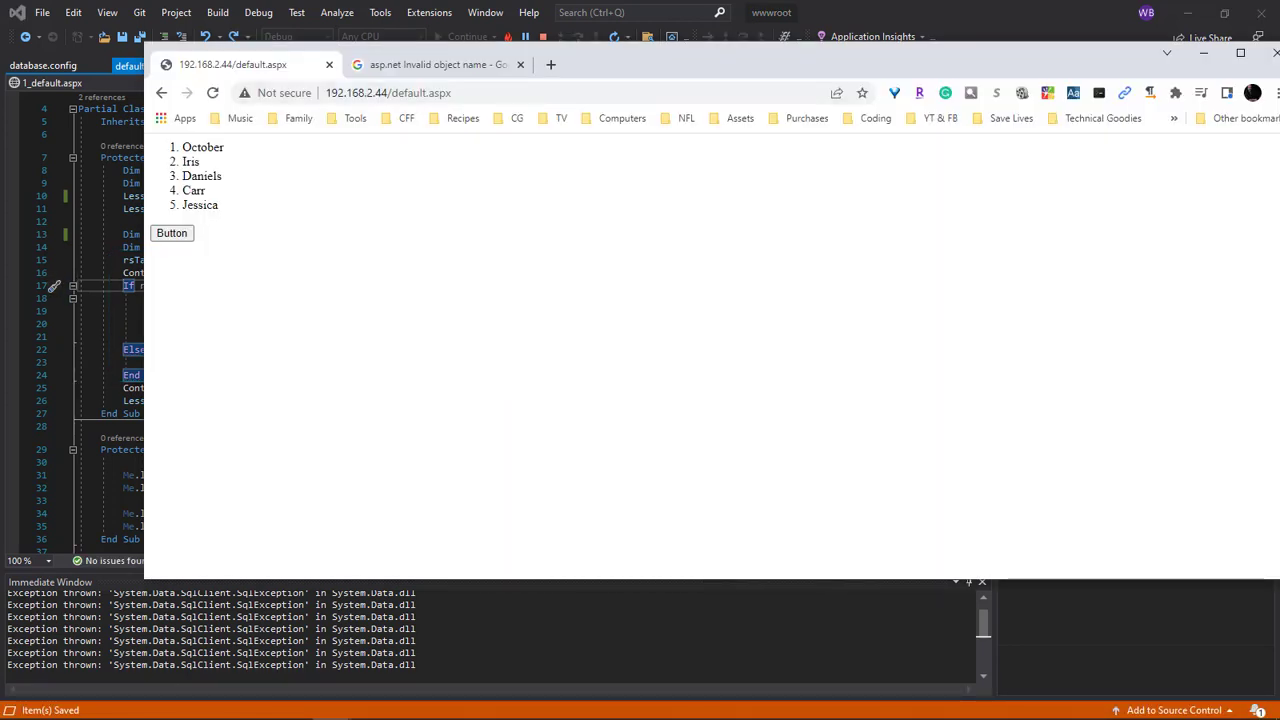
pyautogui.moveTo(720, 62); pyautogui.dragTo(1279, 195)
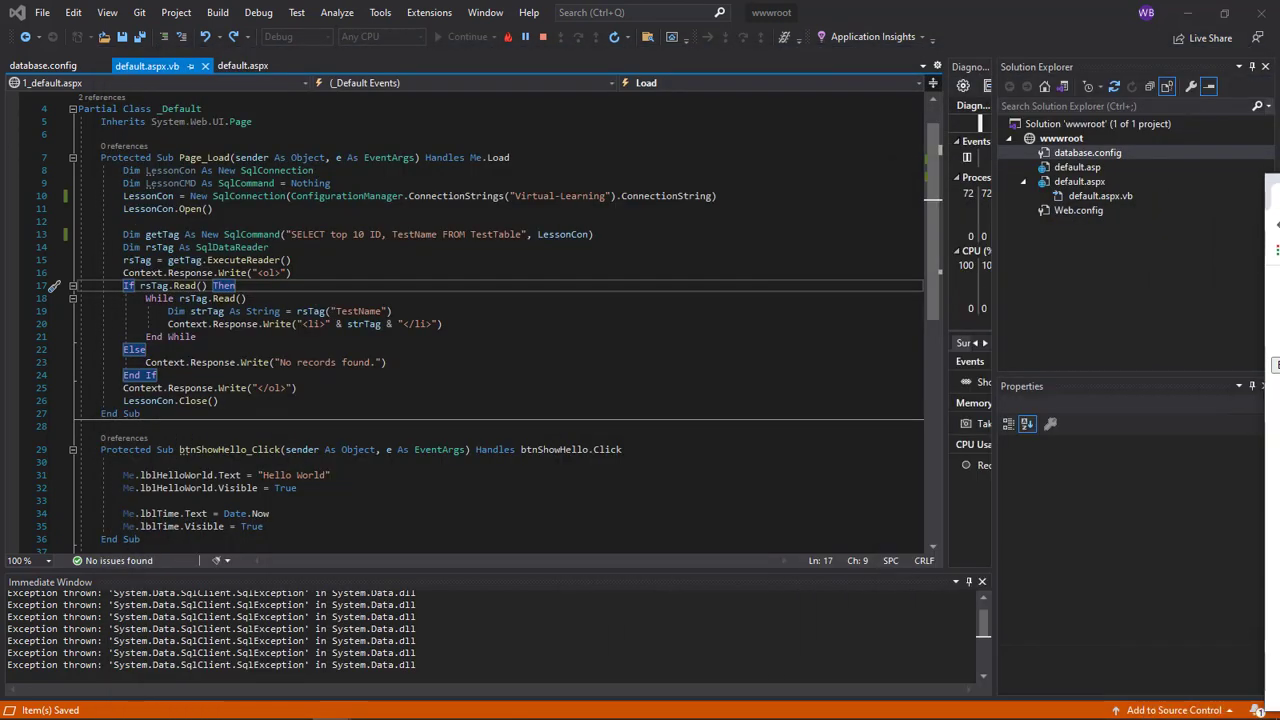
pyautogui.click(218, 401)
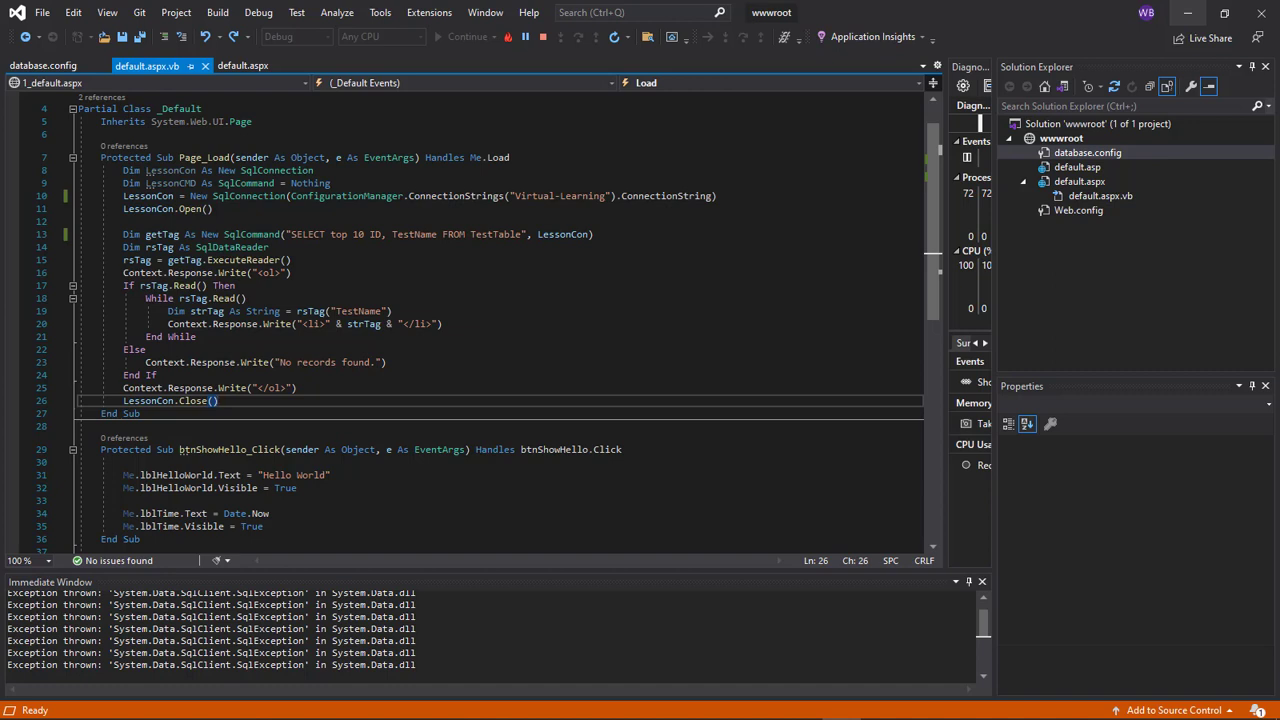
# Open database.config and highlight the VLCore-01 server name in its connection string
pyautogui.click(45, 66)
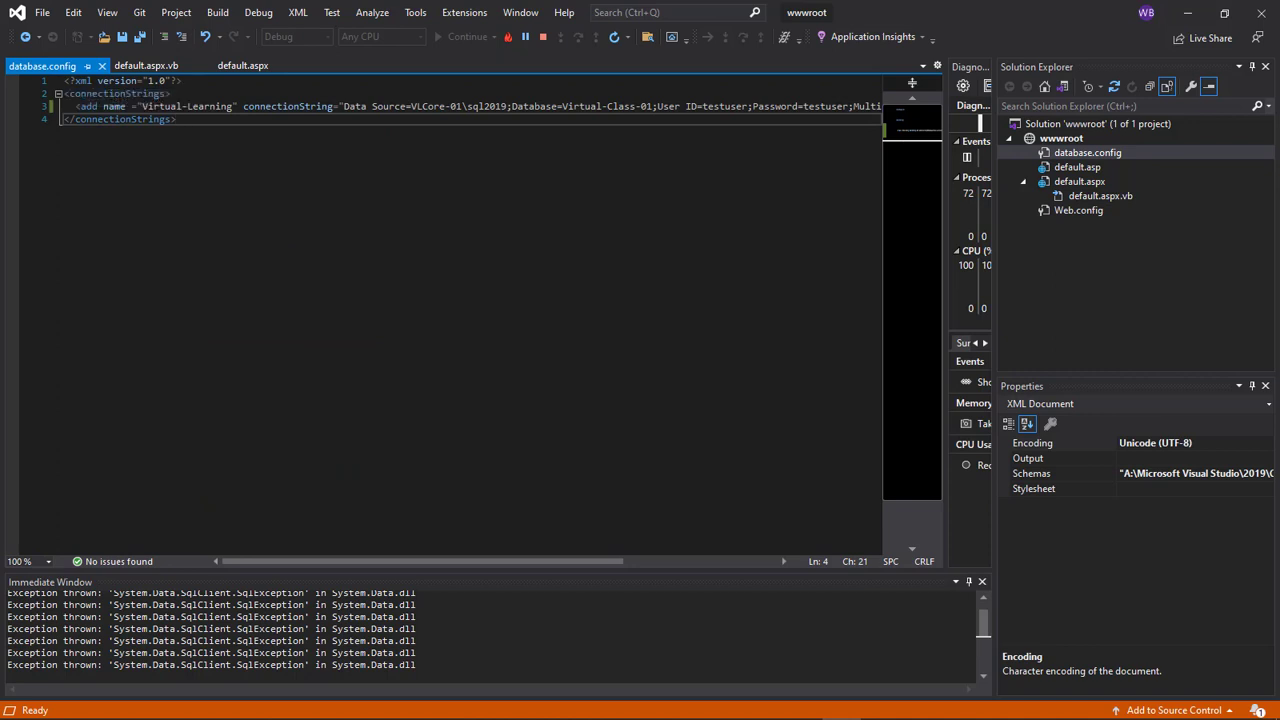
pyautogui.moveTo(411, 106); pyautogui.dragTo(463, 106)
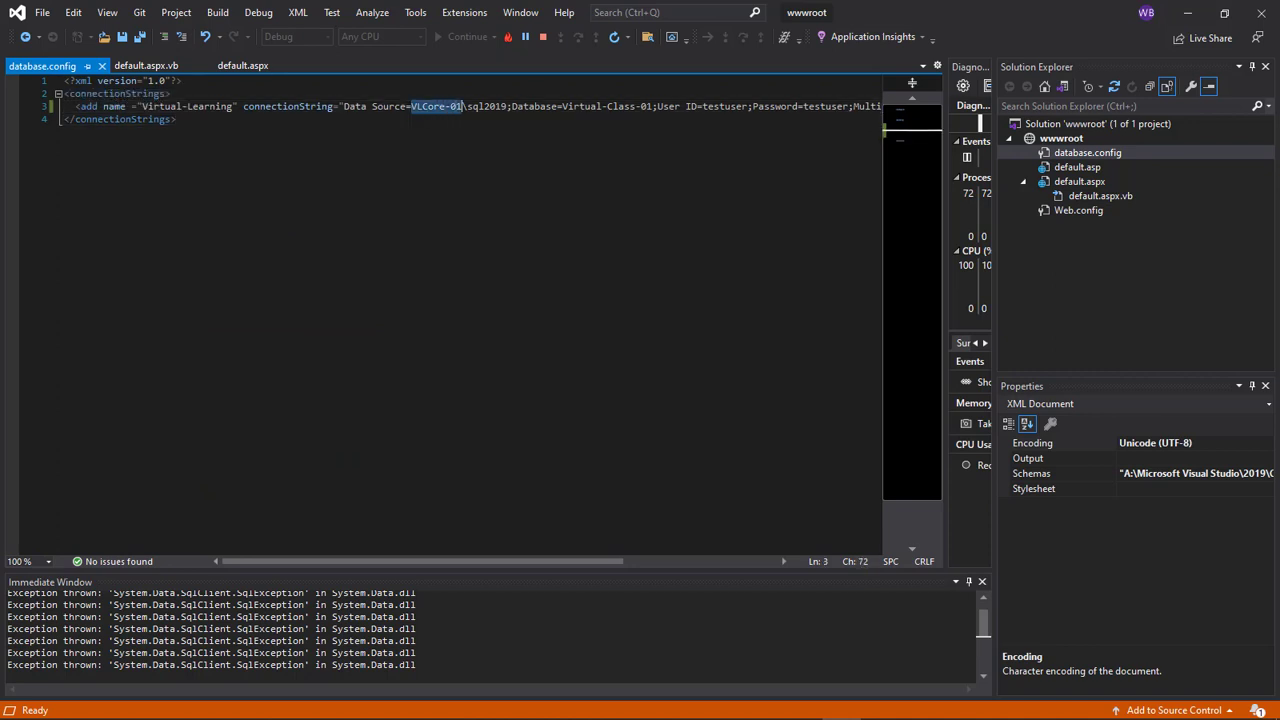
pyautogui.click(177, 119)
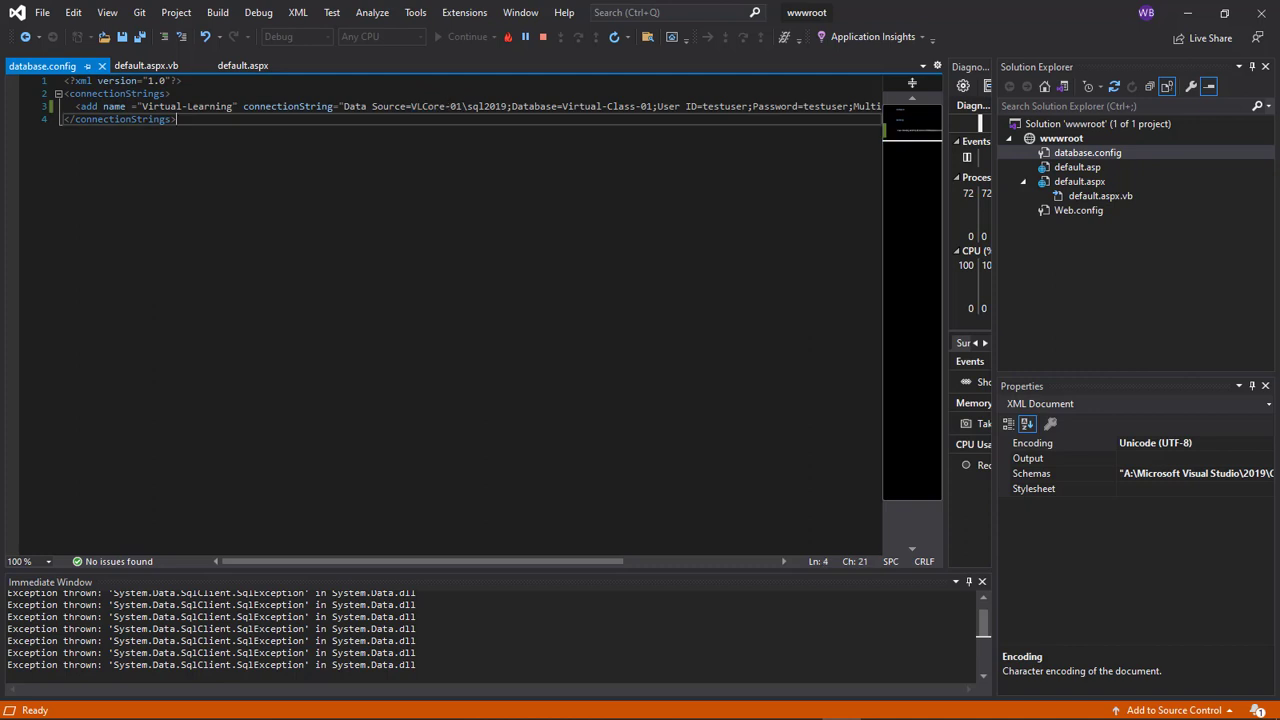